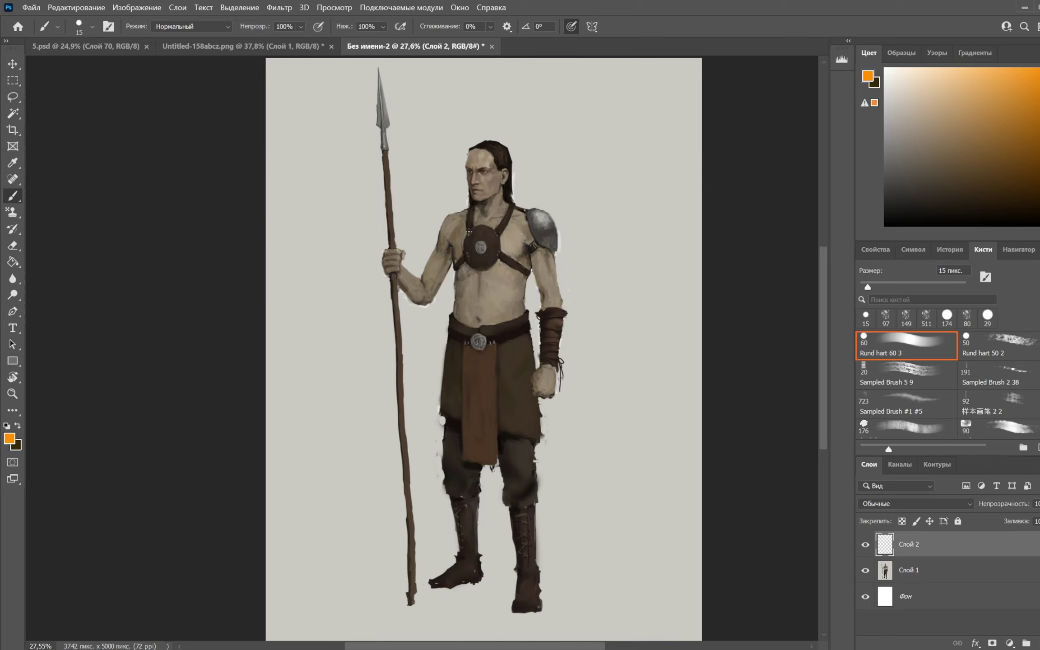
Sketch an orange stick figure with level shoulders beside the warrior and undo it
{"action": "mouse_move", "coordinate": [616, 164]}
{"action": "left_mouse_down"}
{"action": "mouse_move", "coordinate": [617, 270]}
{"action": "mouse_move", "coordinate": [657, 169]}
{"action": "left_mouse_up"}
{"action": "left_click_drag", "start_coordinate": [616, 268], "coordinate": [604, 298]}
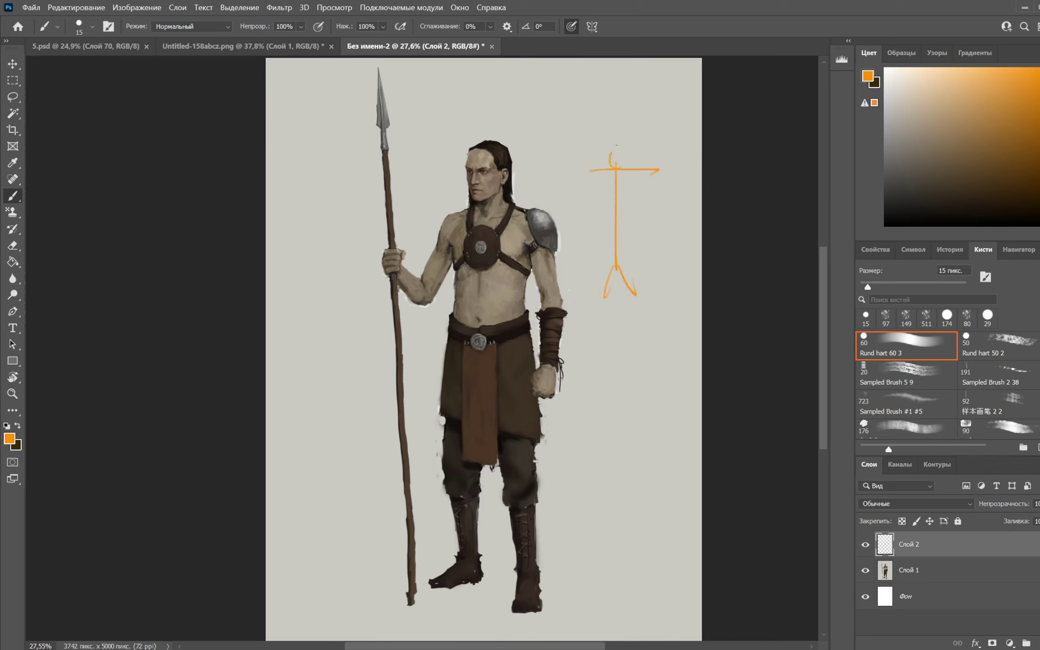
{"action": "key", "text": "ctrl+z"}
{"action": "key", "text": "ctrl+z"}
{"action": "key", "text": "ctrl+z"}
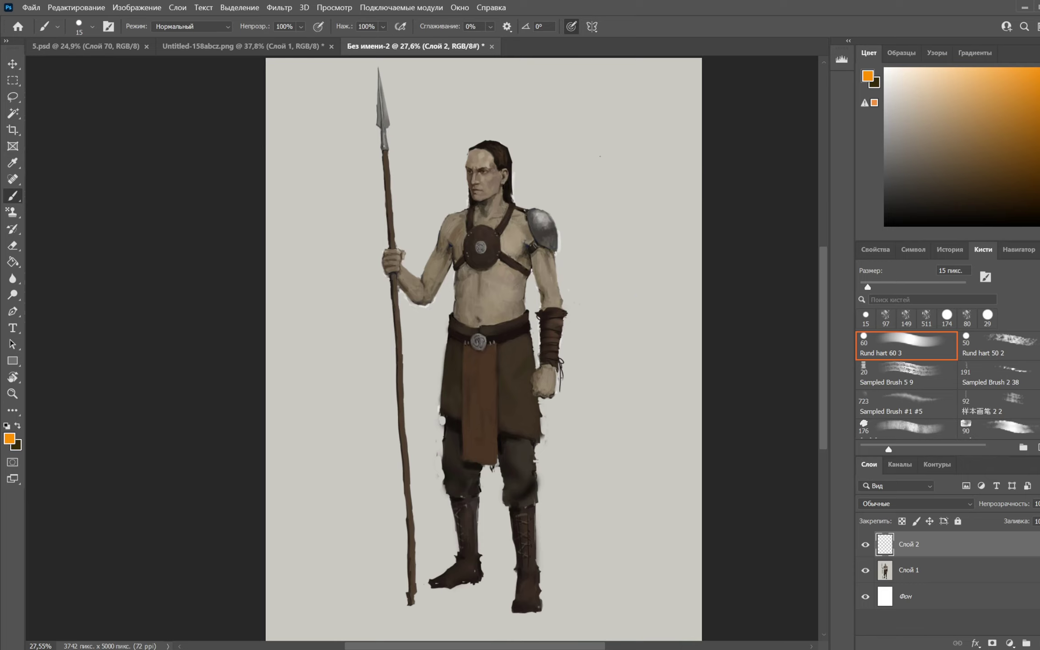
Sketch a stick figure with a slanted shoulder line beside the warrior and undo it
{"action": "mouse_move", "coordinate": [599, 156]}
{"action": "left_mouse_down"}
{"action": "mouse_move", "coordinate": [641, 171]}
{"action": "mouse_move", "coordinate": [613, 306]}
{"action": "left_mouse_up"}
{"action": "mouse_move", "coordinate": [614, 266]}
{"action": "left_mouse_down"}
{"action": "mouse_move", "coordinate": [603, 320]}
{"action": "mouse_move", "coordinate": [624, 333]}
{"action": "left_mouse_up"}
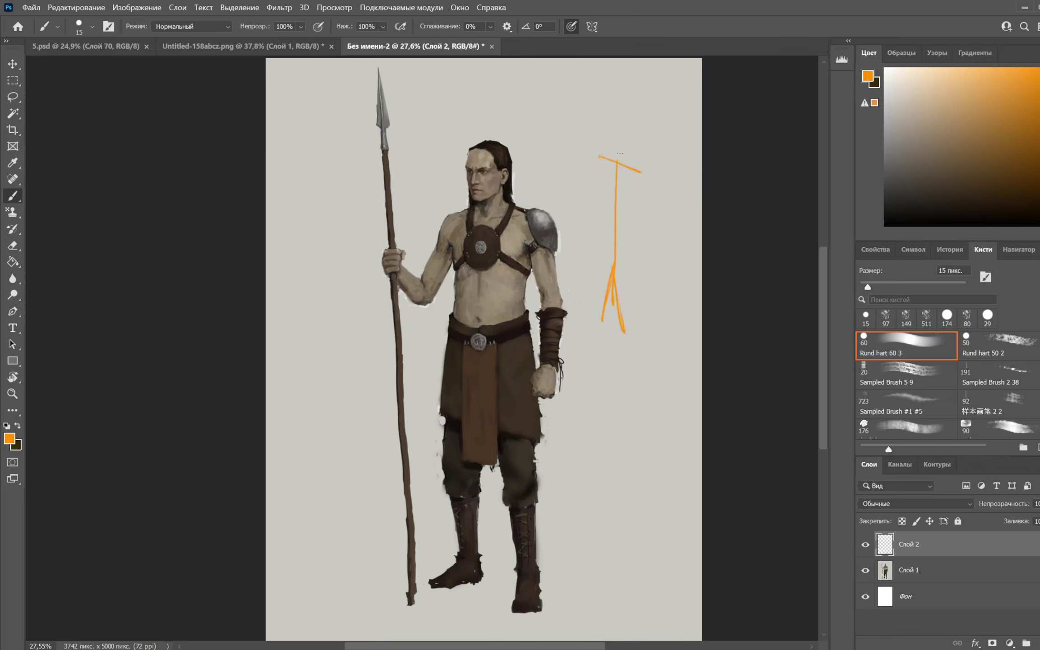
{"action": "left_click_drag", "start_coordinate": [616, 159], "coordinate": [609, 161]}
{"action": "key", "text": "ctrl+z"}
{"action": "key", "text": "ctrl+z"}
{"action": "key", "text": "ctrl+z"}
{"action": "key", "text": "ctrl+z"}
{"action": "key", "text": "ctrl+z"}
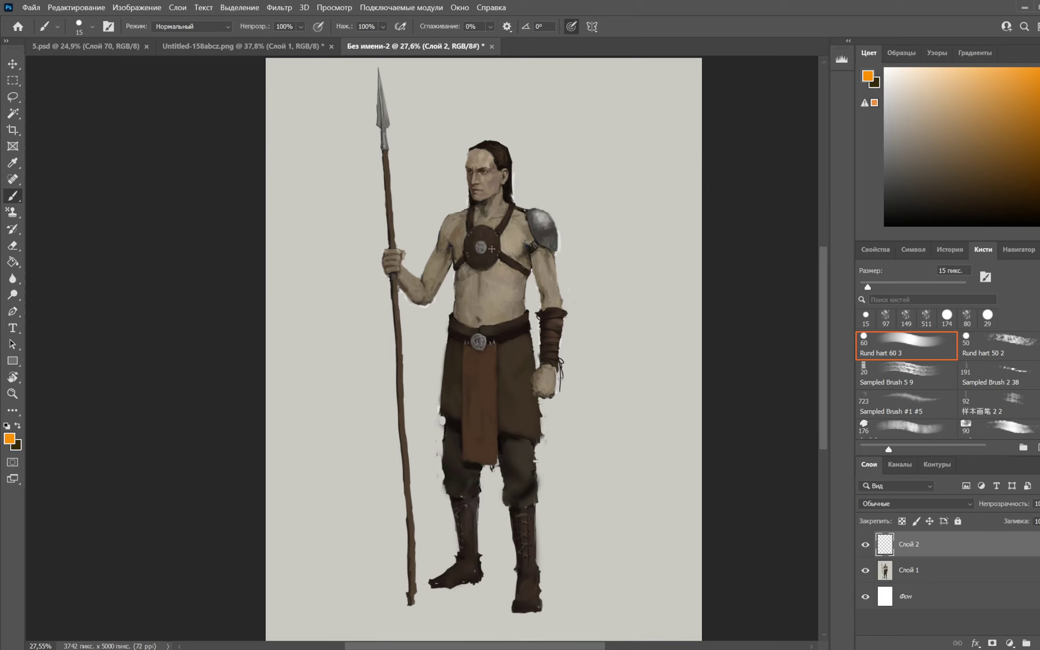
Draw orange construction lines along the warrior's arms, with circles marking the shoulder and elbow joints
{"action": "mouse_move", "coordinate": [450, 222]}
{"action": "left_mouse_down"}
{"action": "mouse_move", "coordinate": [431, 288]}
{"action": "mouse_move", "coordinate": [395, 267]}
{"action": "left_mouse_up"}
{"action": "left_click_drag", "start_coordinate": [533, 231], "coordinate": [552, 290]}
{"action": "left_click_drag", "start_coordinate": [450, 230], "coordinate": [450, 233]}
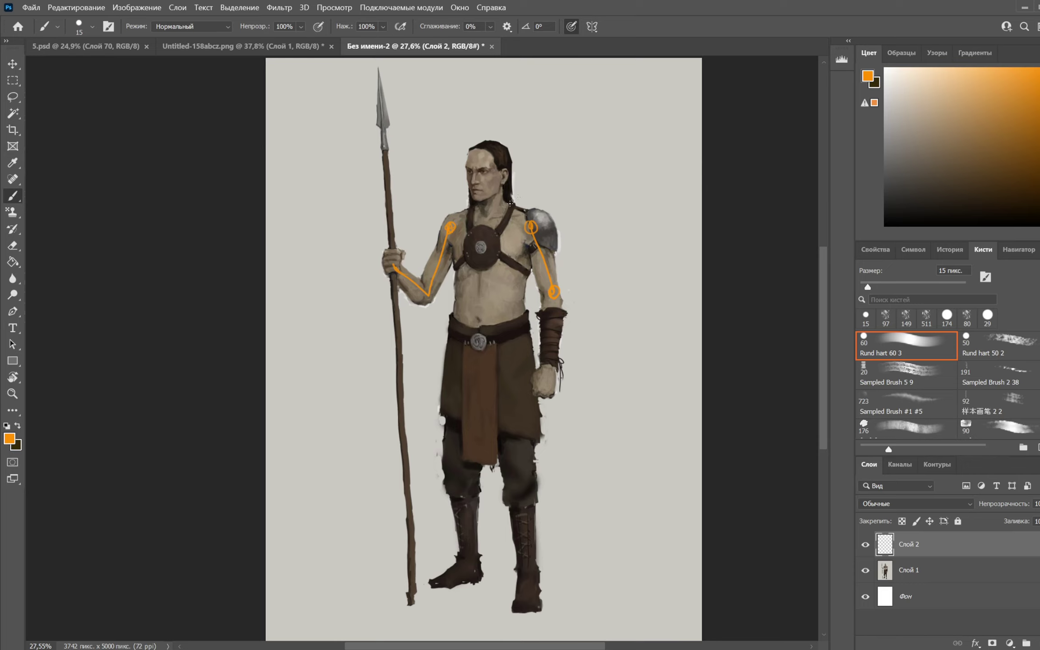
Outline the warrior's torso as a box and clean up its side edge with the 60 px Eraser
{"action": "mouse_move", "coordinate": [456, 230]}
{"action": "left_mouse_down"}
{"action": "mouse_move", "coordinate": [460, 314]}
{"action": "mouse_move", "coordinate": [510, 323]}
{"action": "mouse_move", "coordinate": [522, 229]}
{"action": "left_mouse_up"}
{"action": "mouse_move", "coordinate": [463, 216]}
{"action": "left_mouse_down"}
{"action": "mouse_move", "coordinate": [524, 214]}
{"action": "mouse_move", "coordinate": [507, 331]}
{"action": "left_mouse_up"}
{"action": "left_click_drag", "start_coordinate": [525, 238], "coordinate": [516, 322]}
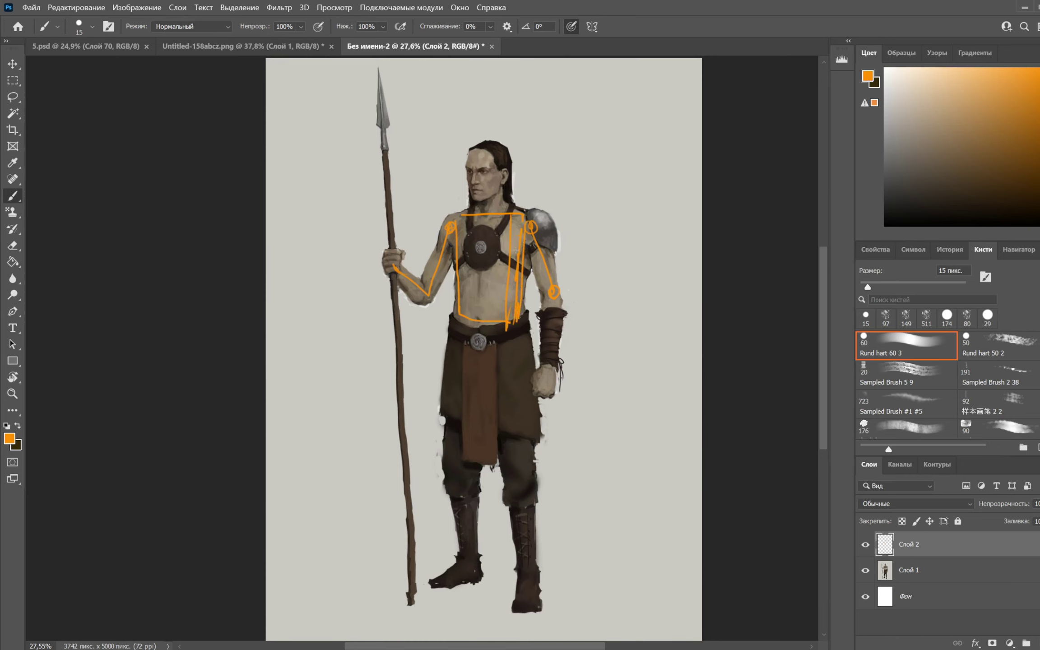
{"action": "key", "text": "e"}
{"action": "right_click", "coordinate": [519, 244]}
{"action": "left_click", "coordinate": [690, 339]}
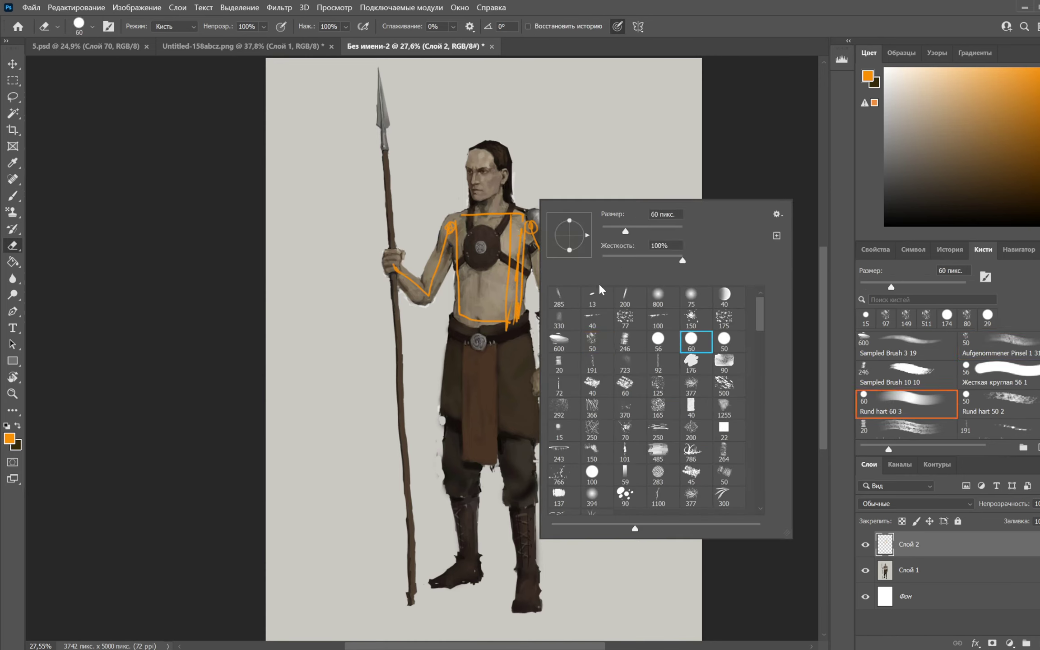
{"action": "key", "text": "Return"}
Try to outline the front and chin of the warrior's head with the 15 px brush
{"action": "key", "text": "b"}
{"action": "mouse_move", "coordinate": [499, 200]}
{"action": "left_mouse_down"}
{"action": "mouse_move", "coordinate": [464, 199]}
{"action": "mouse_move", "coordinate": [461, 150]}
{"action": "mouse_move", "coordinate": [486, 156]}
{"action": "mouse_move", "coordinate": [479, 206]}
{"action": "left_mouse_up"}
{"action": "mouse_move", "coordinate": [468, 146]}
{"action": "left_mouse_down"}
{"action": "mouse_move", "coordinate": [507, 149]}
{"action": "mouse_move", "coordinate": [471, 196]}
{"action": "mouse_move", "coordinate": [485, 198]}
{"action": "left_mouse_up"}
{"action": "key", "text": "ctrl+z"}
{"action": "key", "text": "ctrl+z"}
{"action": "key", "text": "ctrl+z"}
{"action": "key", "text": "ctrl+z"}
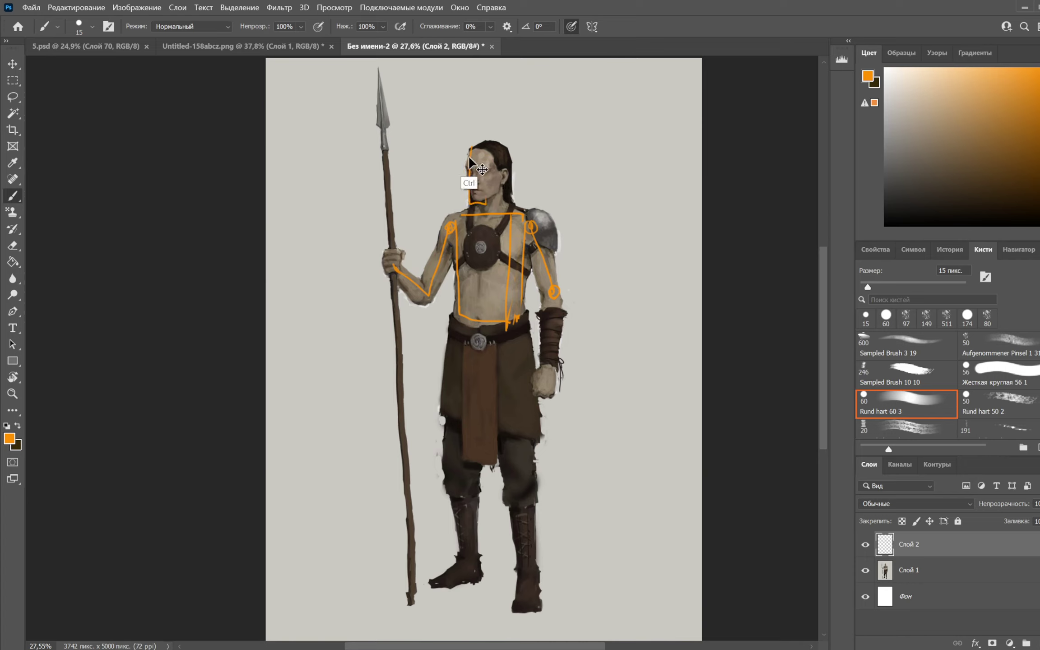
{"action": "key", "text": "ctrl+z"}
Draw the front face and top edge of a box around the head, cleaning up its lines
{"action": "mouse_move", "coordinate": [466, 149]}
{"action": "left_mouse_down"}
{"action": "mouse_move", "coordinate": [470, 203]}
{"action": "mouse_move", "coordinate": [490, 203]}
{"action": "mouse_move", "coordinate": [487, 154]}
{"action": "left_mouse_up"}
{"action": "left_click_drag", "start_coordinate": [487, 154], "coordinate": [491, 202]}
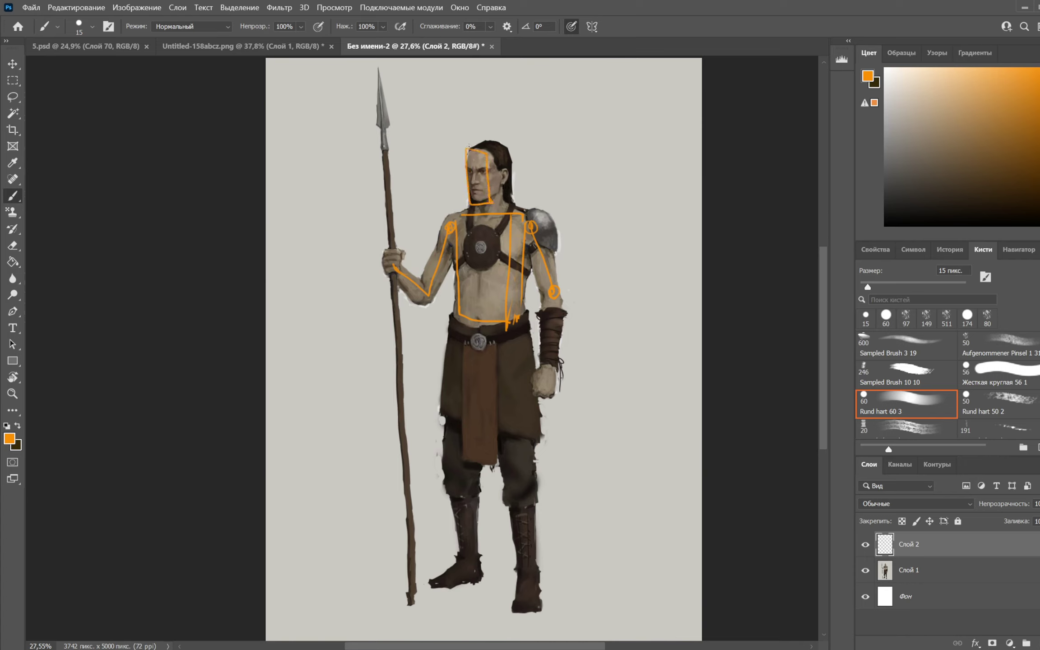
{"action": "left_click_drag", "start_coordinate": [468, 146], "coordinate": [493, 141]}
{"action": "key", "text": "e"}
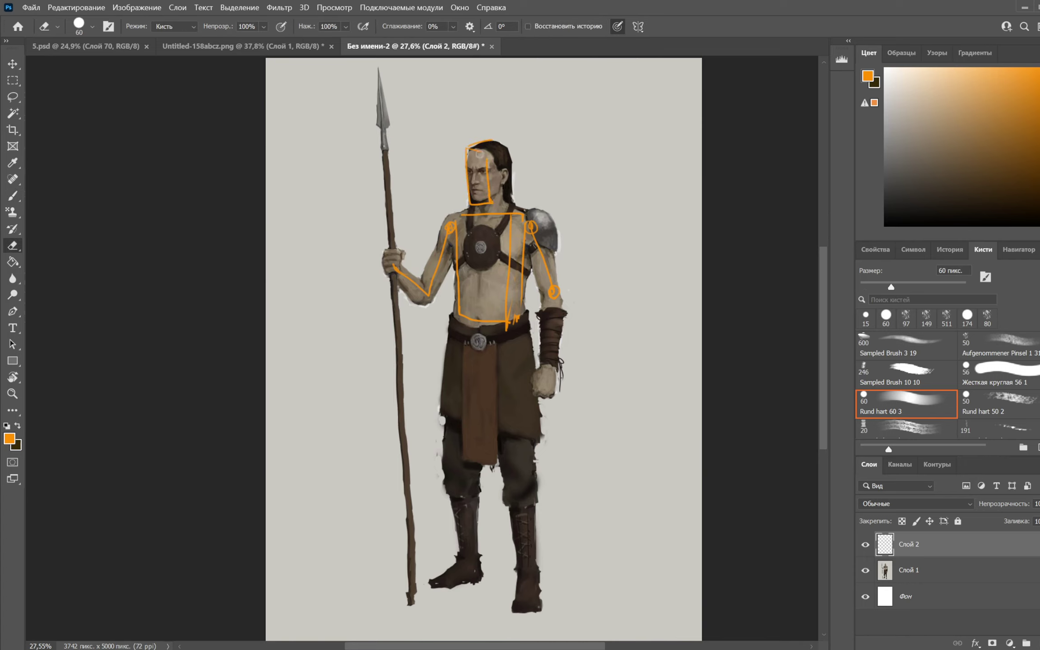
{"action": "key", "text": "b"}
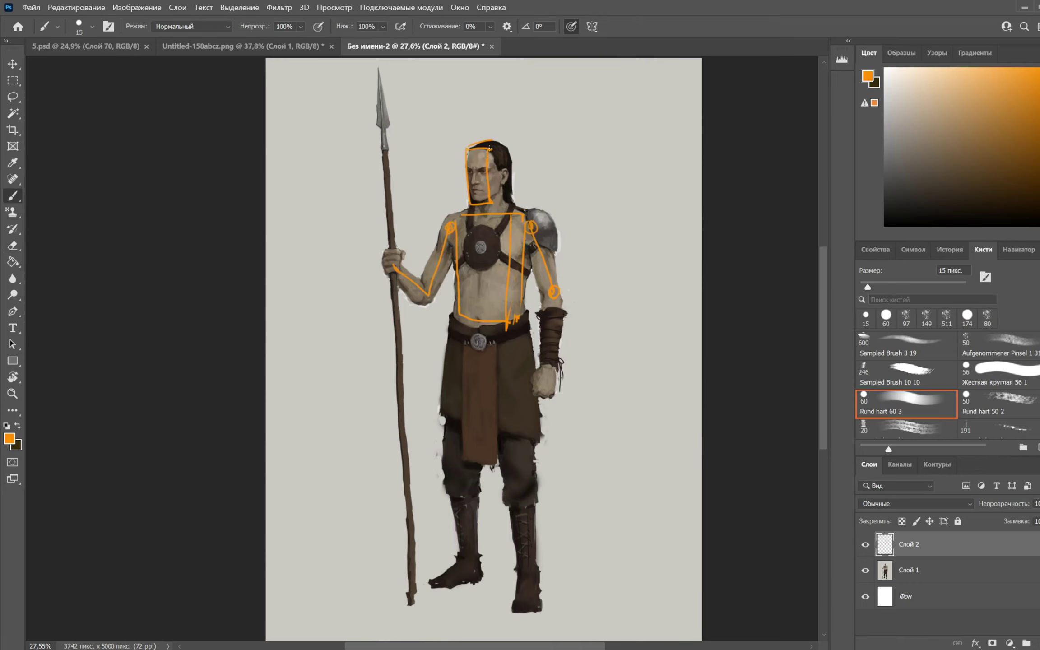
Complete the side of the head box and draw centre lines down both legs
{"action": "mouse_move", "coordinate": [489, 147]}
{"action": "left_mouse_down"}
{"action": "mouse_move", "coordinate": [509, 142]}
{"action": "mouse_move", "coordinate": [508, 192]}
{"action": "mouse_move", "coordinate": [491, 201]}
{"action": "left_mouse_up"}
{"action": "mouse_move", "coordinate": [464, 335]}
{"action": "left_mouse_down"}
{"action": "mouse_move", "coordinate": [456, 452]}
{"action": "mouse_move", "coordinate": [473, 568]}
{"action": "left_mouse_up"}
{"action": "left_click_drag", "start_coordinate": [508, 333], "coordinate": [531, 592]}
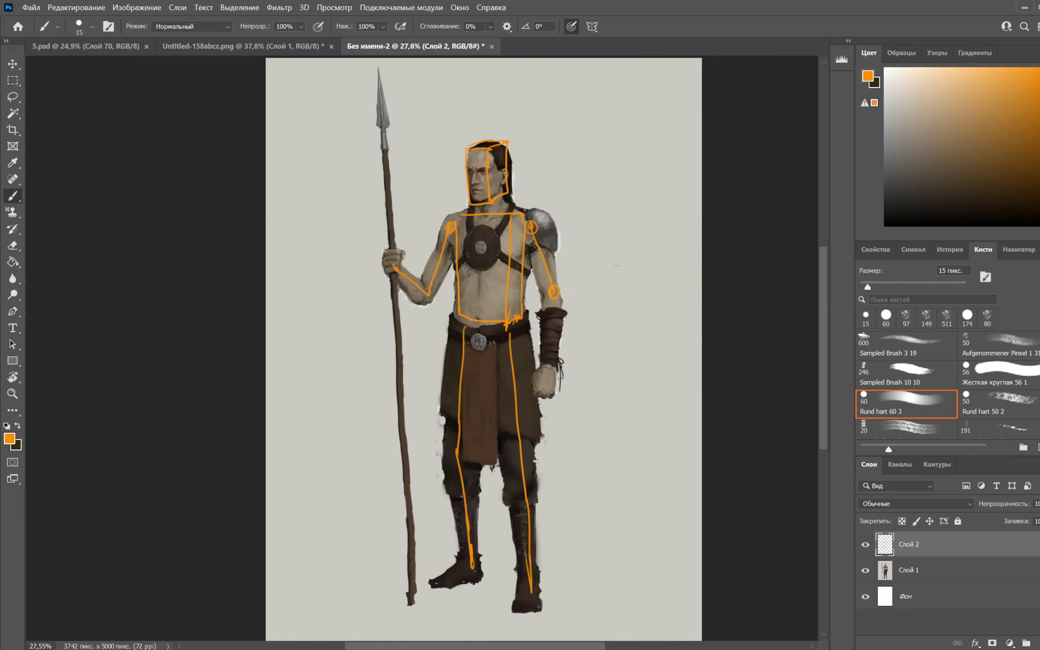
Sketch a dynamic stick figure with bent legs and one raised arm beside the warrior and undo it
{"action": "mouse_move", "coordinate": [617, 266]}
{"action": "left_mouse_down"}
{"action": "mouse_move", "coordinate": [601, 299]}
{"action": "mouse_move", "coordinate": [626, 350]}
{"action": "left_mouse_up"}
{"action": "mouse_move", "coordinate": [619, 261]}
{"action": "left_mouse_down"}
{"action": "mouse_move", "coordinate": [645, 310]}
{"action": "mouse_move", "coordinate": [652, 405]}
{"action": "left_mouse_up"}
{"action": "mouse_move", "coordinate": [618, 261]}
{"action": "left_mouse_down"}
{"action": "mouse_move", "coordinate": [616, 216]}
{"action": "mouse_move", "coordinate": [665, 172]}
{"action": "mouse_move", "coordinate": [616, 210]}
{"action": "left_mouse_up"}
{"action": "mouse_move", "coordinate": [666, 174]}
{"action": "left_mouse_down"}
{"action": "mouse_move", "coordinate": [668, 124]}
{"action": "mouse_move", "coordinate": [667, 173]}
{"action": "left_mouse_up"}
{"action": "left_click_drag", "start_coordinate": [616, 212], "coordinate": [584, 225]}
{"action": "key", "text": "ctrl+z"}
{"action": "key", "text": "ctrl+z"}
{"action": "key", "text": "ctrl+z"}
{"action": "key", "text": "ctrl+z"}
{"action": "key", "text": "ctrl+z"}
{"action": "key", "text": "ctrl+z"}
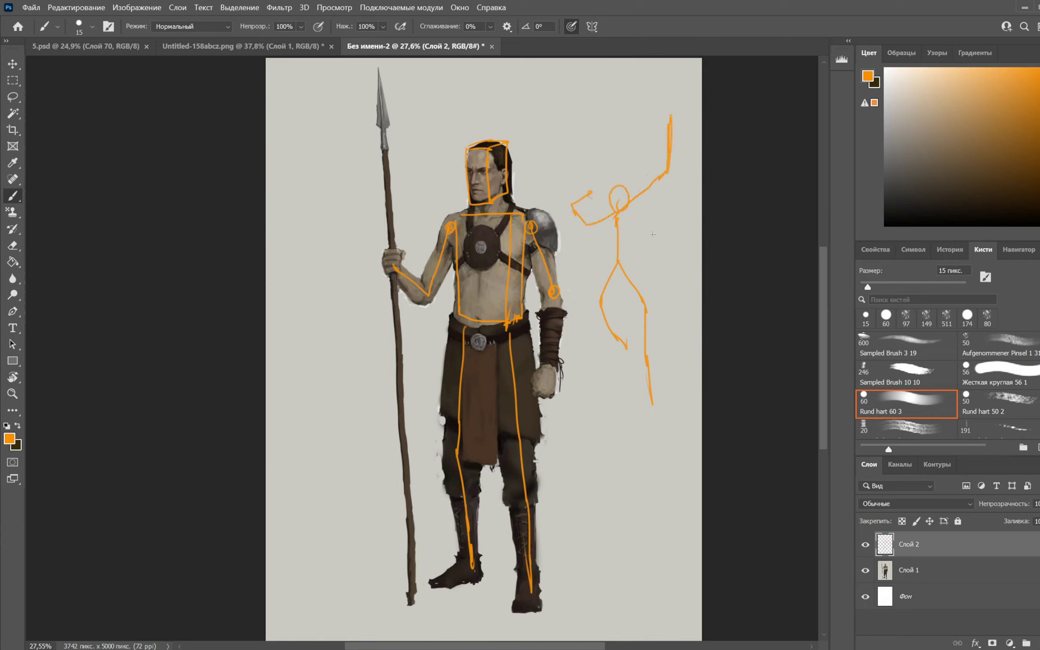
{"action": "key", "text": "ctrl+z"}
{"action": "key", "text": "ctrl+z"}
{"action": "key", "text": "ctrl+z"}
{"action": "key", "text": "ctrl+z"}
{"action": "key", "text": "ctrl+z"}
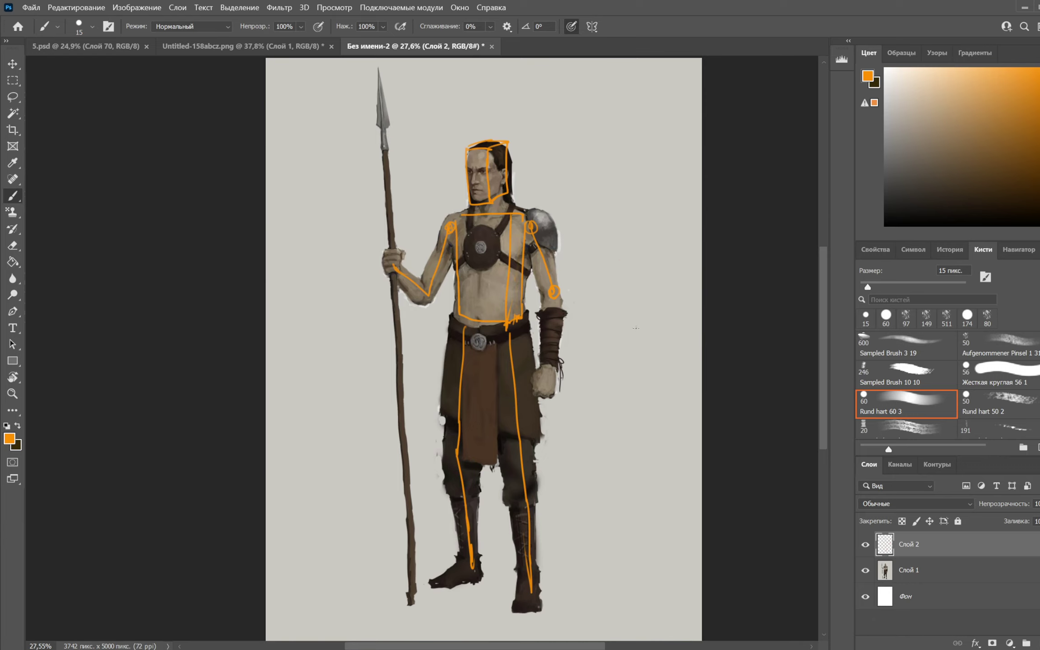
Sketch a leaning stick figure with spread legs beside the warrior and undo it
{"action": "mouse_move", "coordinate": [636, 354]}
{"action": "left_mouse_down"}
{"action": "mouse_move", "coordinate": [615, 279]}
{"action": "mouse_move", "coordinate": [664, 348]}
{"action": "left_mouse_up"}
{"action": "left_click_drag", "start_coordinate": [612, 258], "coordinate": [639, 209]}
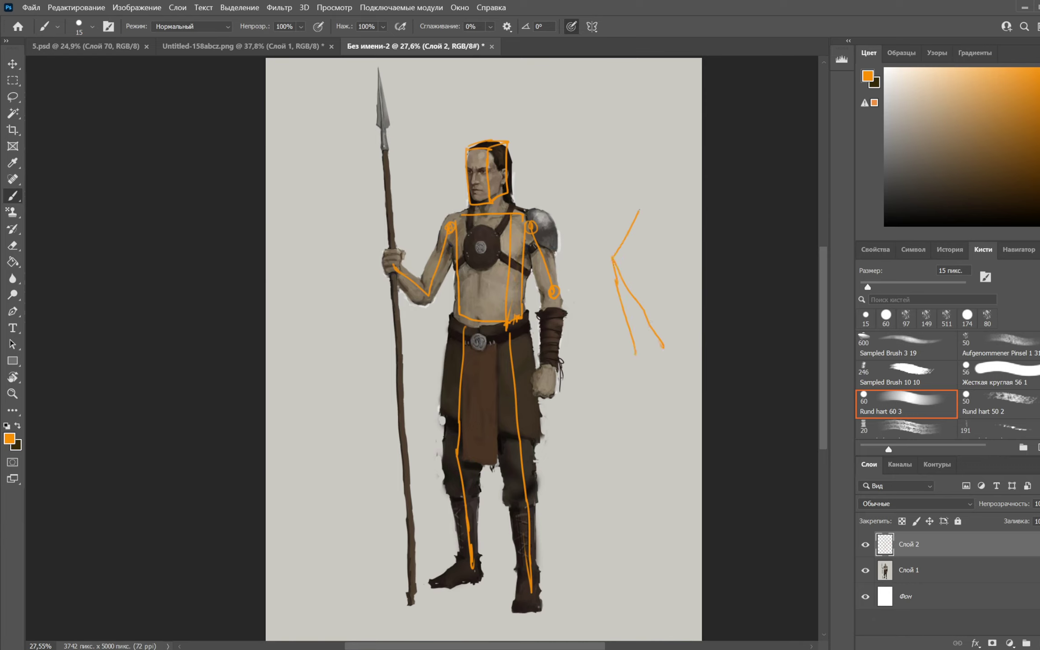
{"action": "key", "text": "ctrl+z"}
{"action": "mouse_move", "coordinate": [612, 257]}
{"action": "left_mouse_down"}
{"action": "mouse_move", "coordinate": [595, 198]}
{"action": "mouse_move", "coordinate": [588, 245]}
{"action": "mouse_move", "coordinate": [612, 258]}
{"action": "left_mouse_up"}
{"action": "left_click_drag", "start_coordinate": [599, 204], "coordinate": [653, 245]}
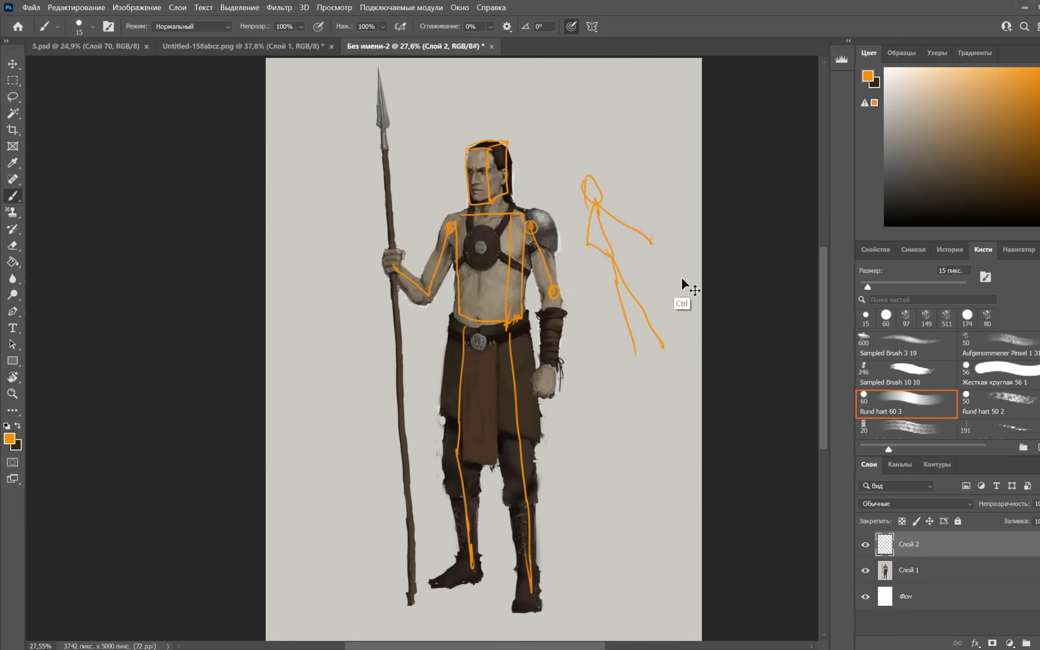
{"action": "key", "text": "ctrl+z"}
{"action": "key", "text": "ctrl+z"}
{"action": "key", "text": "ctrl+z"}
{"action": "key", "text": "ctrl+z"}
{"action": "key", "text": "ctrl+z"}
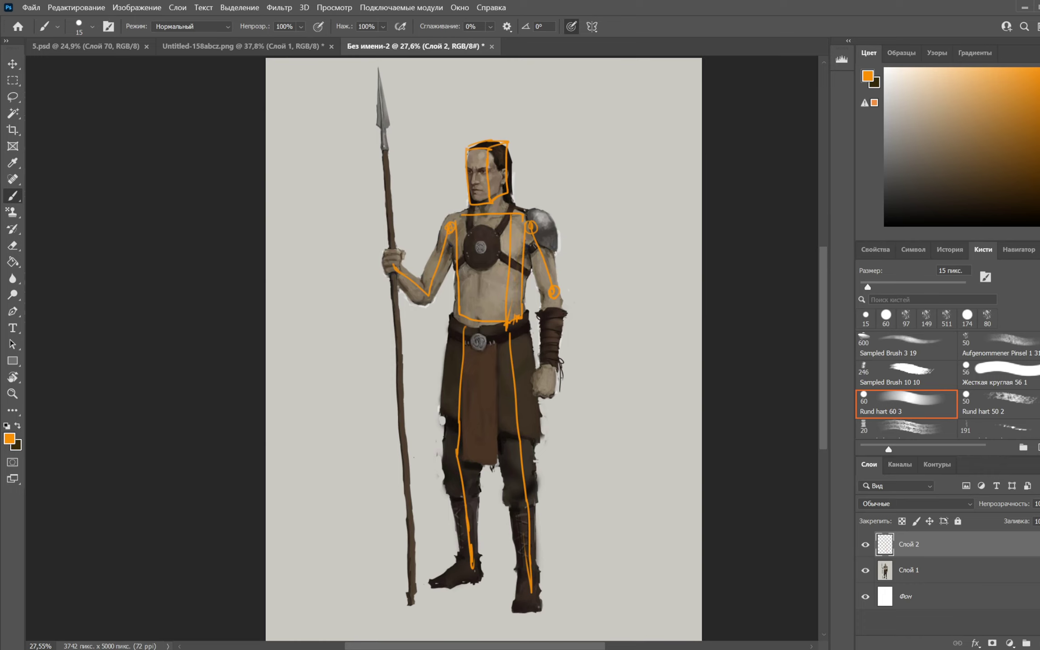
Erase the orange construction lines over the warrior with a 417 px Eraser
{"action": "key", "text": "e"}
{"action": "right_click", "coordinate": [574, 258]}
{"action": "left_click_drag", "start_coordinate": [680, 284], "coordinate": [704, 289]}
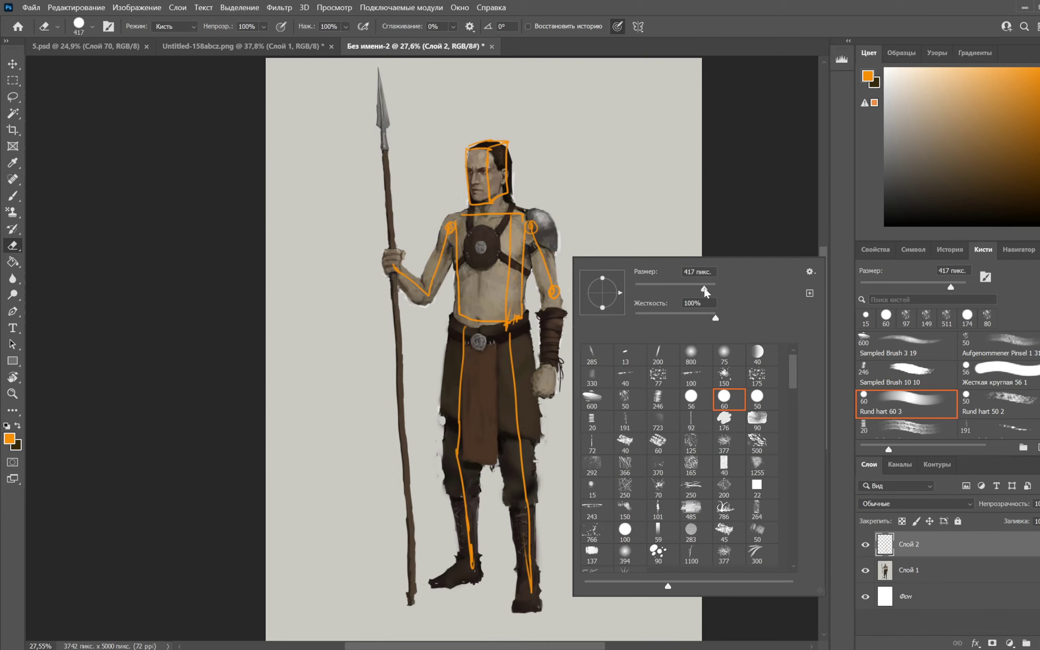
{"action": "mouse_move", "coordinate": [490, 231]}
{"action": "left_mouse_down"}
{"action": "mouse_move", "coordinate": [432, 231]}
{"action": "mouse_move", "coordinate": [375, 295]}
{"action": "mouse_move", "coordinate": [445, 378]}
{"action": "mouse_move", "coordinate": [454, 594]}
{"action": "mouse_move", "coordinate": [540, 391]}
{"action": "left_mouse_up"}
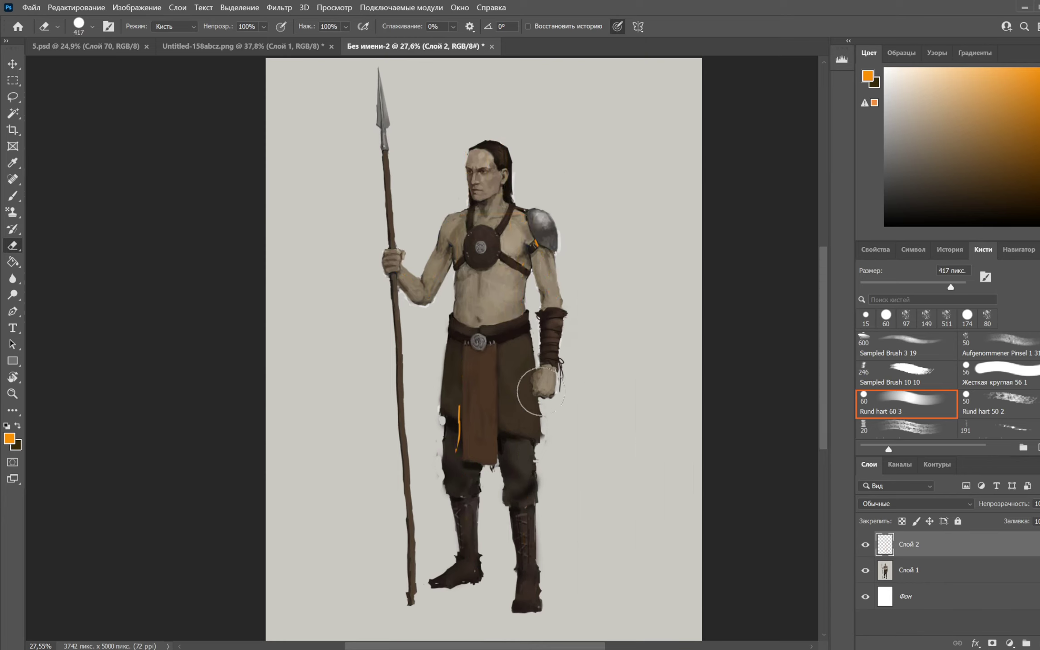
Draw a tall orange rectangle enclosing the warrior's body from head to feet with the 15 px brush
{"action": "key", "text": "b"}
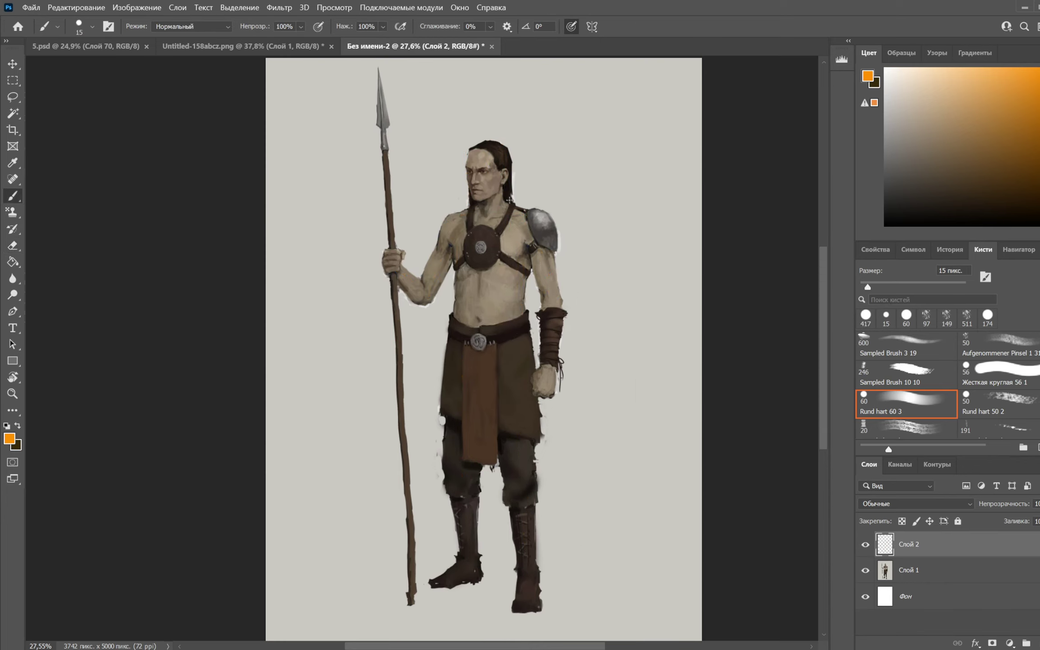
{"action": "mouse_move", "coordinate": [444, 156]}
{"action": "left_mouse_down"}
{"action": "mouse_move", "coordinate": [452, 560]}
{"action": "mouse_move", "coordinate": [476, 577]}
{"action": "mouse_move", "coordinate": [537, 582]}
{"action": "mouse_move", "coordinate": [550, 581]}
{"action": "mouse_move", "coordinate": [550, 563]}
{"action": "mouse_move", "coordinate": [542, 169]}
{"action": "left_mouse_up"}
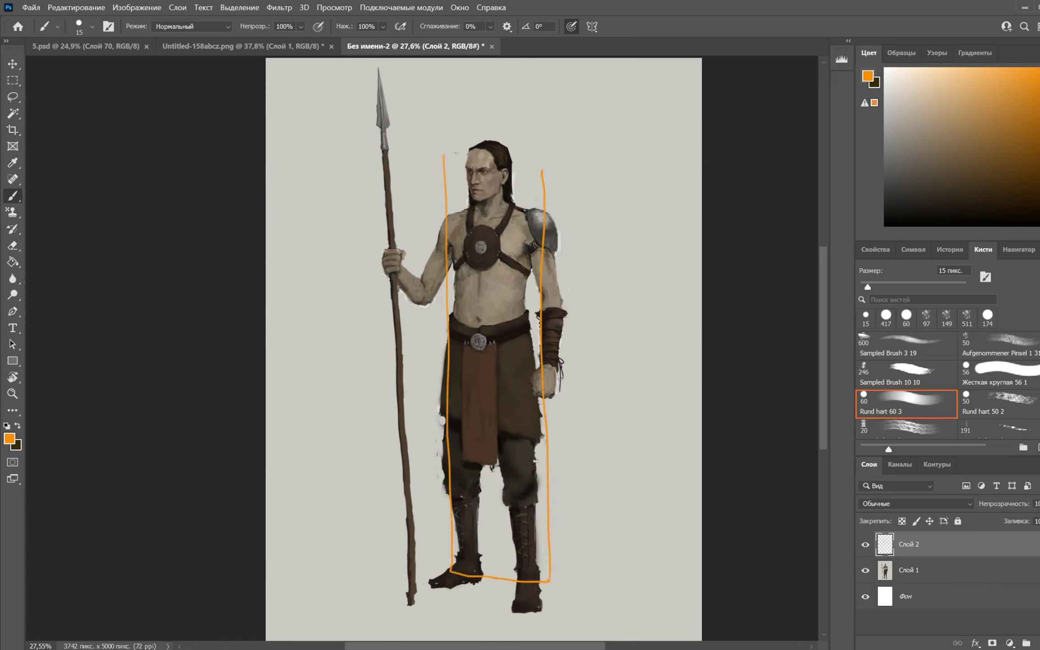
{"action": "mouse_move", "coordinate": [446, 154]}
{"action": "left_mouse_down"}
{"action": "mouse_move", "coordinate": [542, 156]}
{"action": "mouse_move", "coordinate": [550, 206]}
{"action": "left_mouse_up"}
Set the brush to 17 px and outline the spear arm and the spear as simple shapes
{"action": "right_click", "coordinate": [490, 177]}
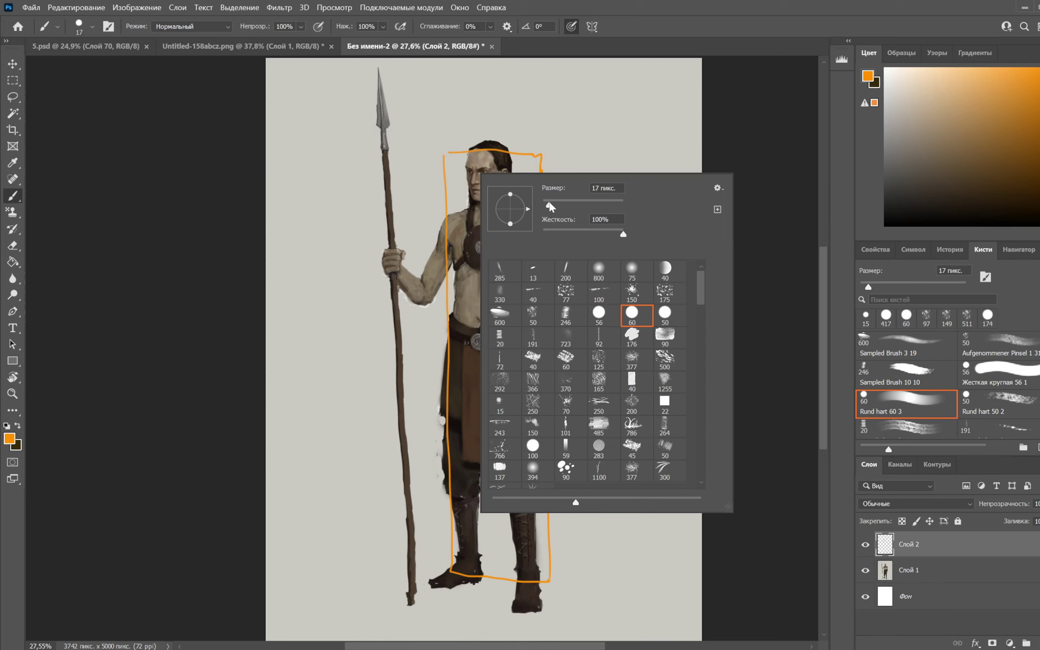
{"action": "mouse_move", "coordinate": [449, 217]}
{"action": "left_mouse_down"}
{"action": "mouse_move", "coordinate": [431, 259]}
{"action": "mouse_move", "coordinate": [398, 273]}
{"action": "mouse_move", "coordinate": [420, 308]}
{"action": "mouse_move", "coordinate": [452, 264]}
{"action": "left_mouse_up"}
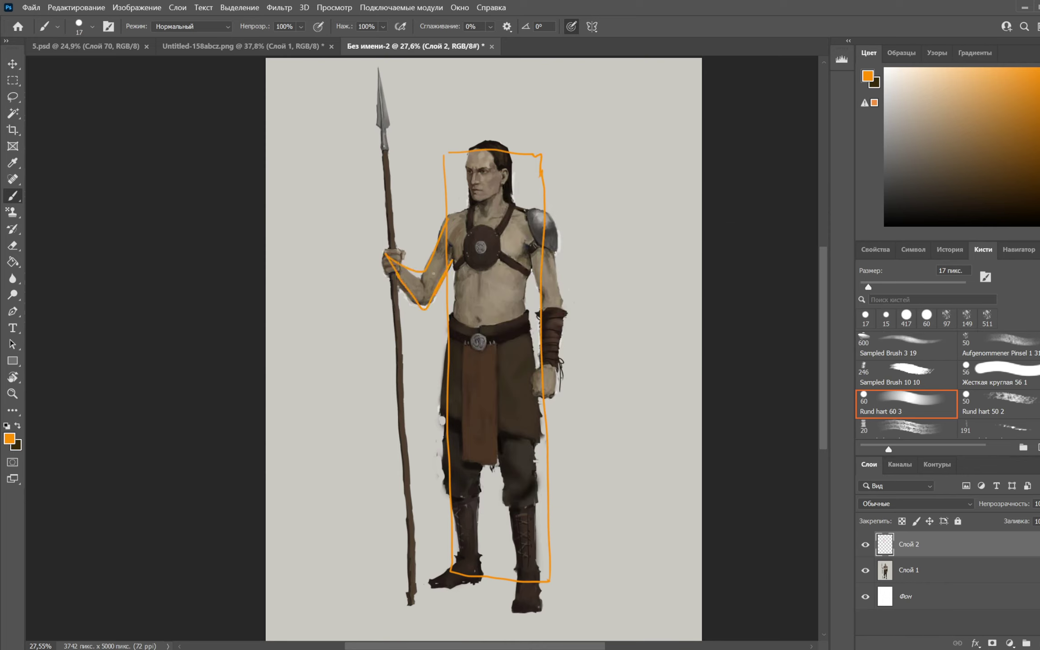
{"action": "mouse_move", "coordinate": [380, 86]}
{"action": "left_mouse_down"}
{"action": "mouse_move", "coordinate": [422, 603]}
{"action": "mouse_move", "coordinate": [395, 393]}
{"action": "mouse_move", "coordinate": [379, 79]}
{"action": "mouse_move", "coordinate": [381, 109]}
{"action": "left_mouse_up"}
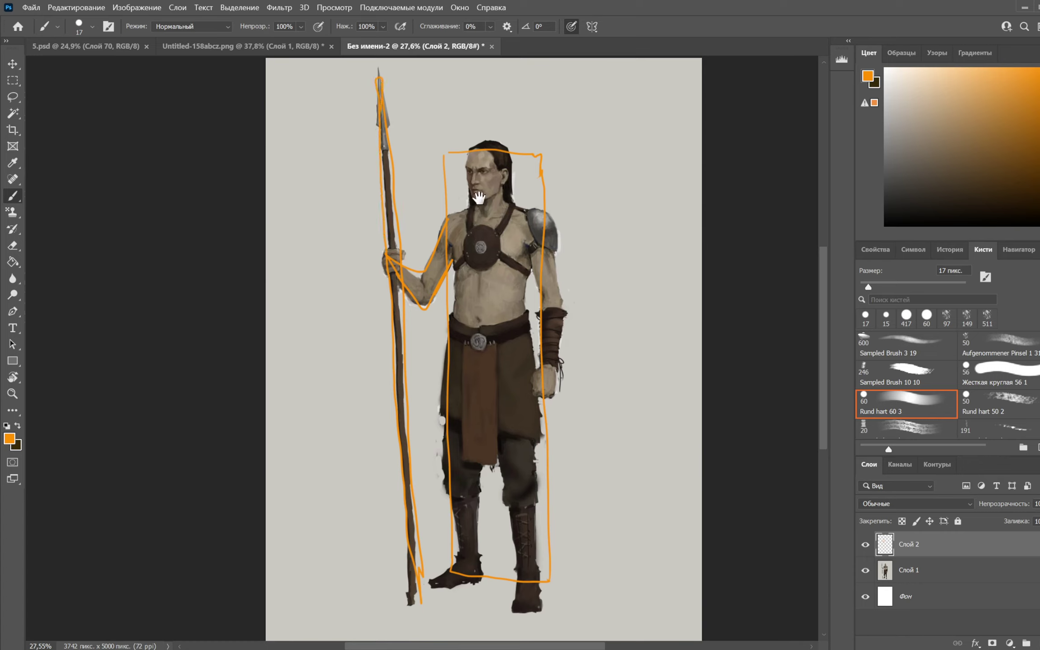
Draw a small block diagram above the head and three squares of increasing size beside the figure
{"action": "mouse_move", "coordinate": [481, 84]}
{"action": "left_mouse_down"}
{"action": "mouse_move", "coordinate": [497, 111]}
{"action": "mouse_move", "coordinate": [478, 121]}
{"action": "mouse_move", "coordinate": [476, 99]}
{"action": "mouse_move", "coordinate": [463, 121]}
{"action": "mouse_move", "coordinate": [461, 82]}
{"action": "left_mouse_up"}
{"action": "mouse_move", "coordinate": [625, 152]}
{"action": "left_mouse_down"}
{"action": "mouse_move", "coordinate": [625, 134]}
{"action": "mouse_move", "coordinate": [636, 149]}
{"action": "mouse_move", "coordinate": [626, 155]}
{"action": "mouse_move", "coordinate": [651, 180]}
{"action": "mouse_move", "coordinate": [628, 179]}
{"action": "mouse_move", "coordinate": [627, 190]}
{"action": "mouse_move", "coordinate": [663, 186]}
{"action": "mouse_move", "coordinate": [666, 221]}
{"action": "left_mouse_up"}
{"action": "left_click_drag", "start_coordinate": [666, 222], "coordinate": [623, 220]}
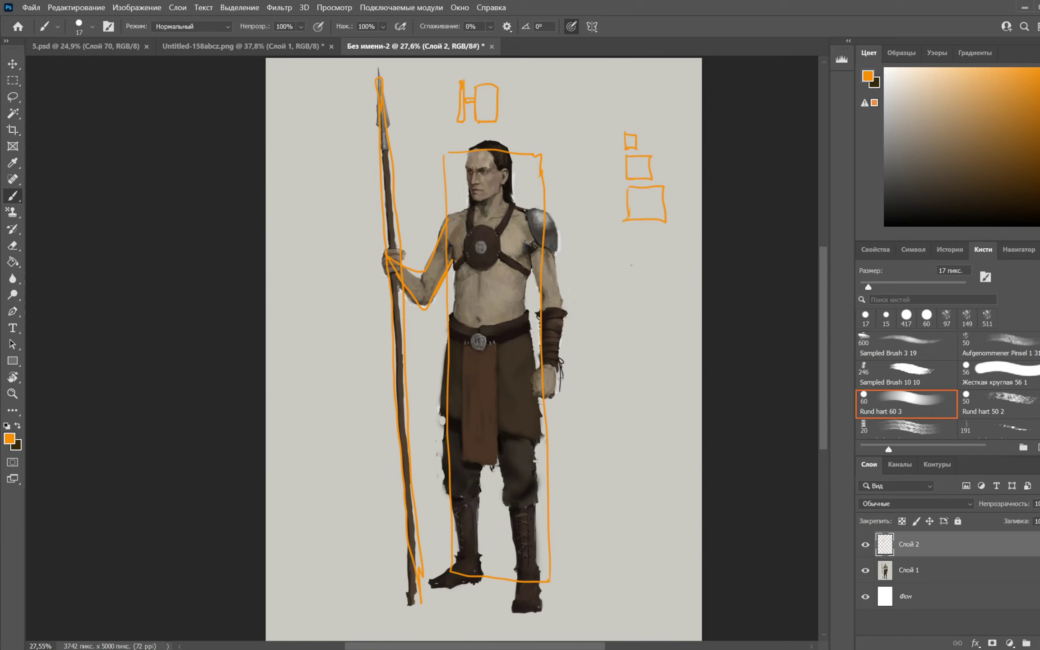
Draw a column of mixed-size boxes beside the arm, circle it and add an arrow toward the warrior
{"action": "mouse_move", "coordinate": [631, 265]}
{"action": "left_mouse_down"}
{"action": "mouse_move", "coordinate": [631, 282]}
{"action": "mouse_move", "coordinate": [648, 261]}
{"action": "left_mouse_up"}
{"action": "mouse_move", "coordinate": [649, 260]}
{"action": "left_mouse_down"}
{"action": "mouse_move", "coordinate": [635, 298]}
{"action": "mouse_move", "coordinate": [635, 318]}
{"action": "mouse_move", "coordinate": [649, 307]}
{"action": "mouse_move", "coordinate": [662, 329]}
{"action": "mouse_move", "coordinate": [636, 353]}
{"action": "left_mouse_up"}
{"action": "mouse_move", "coordinate": [636, 255]}
{"action": "left_mouse_down"}
{"action": "mouse_move", "coordinate": [623, 284]}
{"action": "mouse_move", "coordinate": [575, 293]}
{"action": "left_mouse_up"}
{"action": "left_click_drag", "start_coordinate": [586, 296], "coordinate": [594, 300]}
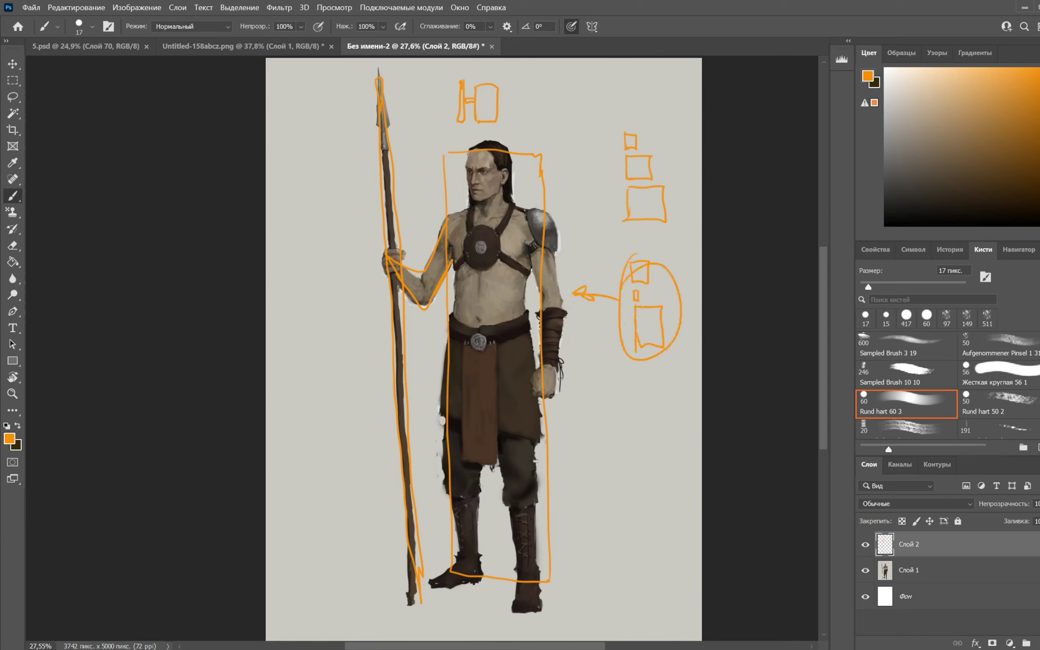
Undo the last stroke and erase all remaining orange shapes from the canvas with the Eraser
{"action": "mouse_move", "coordinate": [488, 70]}
{"action": "left_mouse_down"}
{"action": "mouse_move", "coordinate": [458, 134]}
{"action": "mouse_move", "coordinate": [475, 69]}
{"action": "left_mouse_up"}
{"action": "key", "text": "ctrl+z"}
{"action": "key", "text": "e"}
{"action": "mouse_move", "coordinate": [501, 104]}
{"action": "left_mouse_down"}
{"action": "mouse_move", "coordinate": [474, 113]}
{"action": "mouse_move", "coordinate": [440, 197]}
{"action": "mouse_move", "coordinate": [397, 366]}
{"action": "mouse_move", "coordinate": [483, 117]}
{"action": "mouse_move", "coordinate": [476, 472]}
{"action": "mouse_move", "coordinate": [546, 506]}
{"action": "mouse_move", "coordinate": [523, 587]}
{"action": "left_mouse_up"}
{"action": "mouse_move", "coordinate": [587, 294]}
{"action": "left_mouse_down"}
{"action": "mouse_move", "coordinate": [695, 287]}
{"action": "mouse_move", "coordinate": [638, 359]}
{"action": "mouse_move", "coordinate": [666, 219]}
{"action": "mouse_move", "coordinate": [631, 136]}
{"action": "left_mouse_up"}
{"action": "mouse_move", "coordinate": [541, 156]}
{"action": "left_mouse_down"}
{"action": "mouse_move", "coordinate": [543, 257]}
{"action": "mouse_move", "coordinate": [512, 267]}
{"action": "mouse_move", "coordinate": [507, 327]}
{"action": "left_mouse_up"}
{"action": "key", "text": "b"}
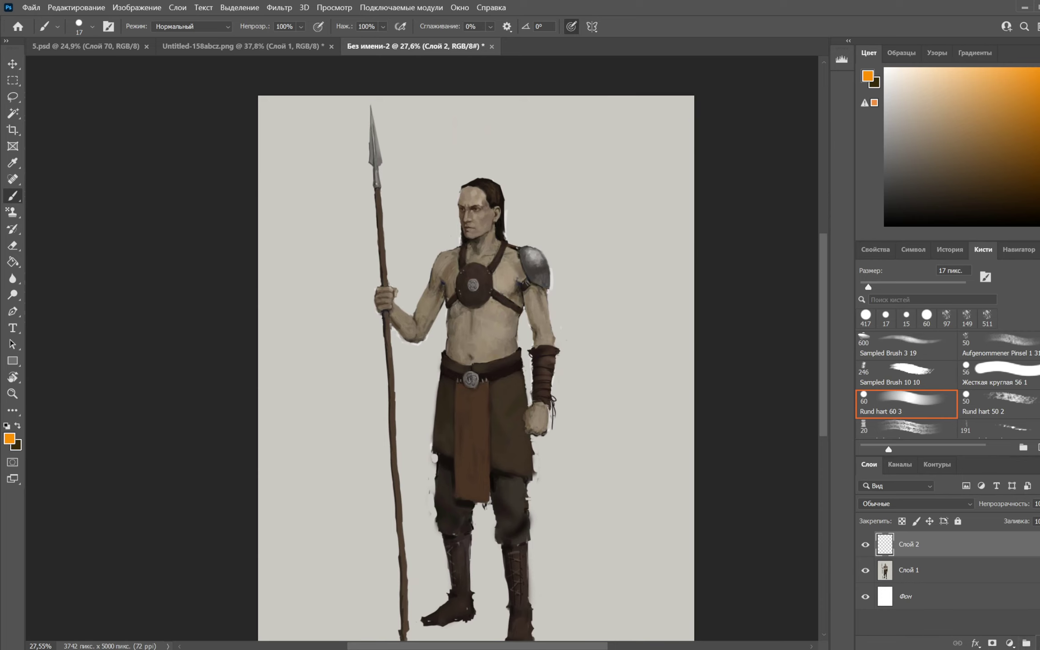
Add a new layer above Слой 2 and set its blending mode to Цветность
{"action": "left_click", "coordinate": [1036, 642]}
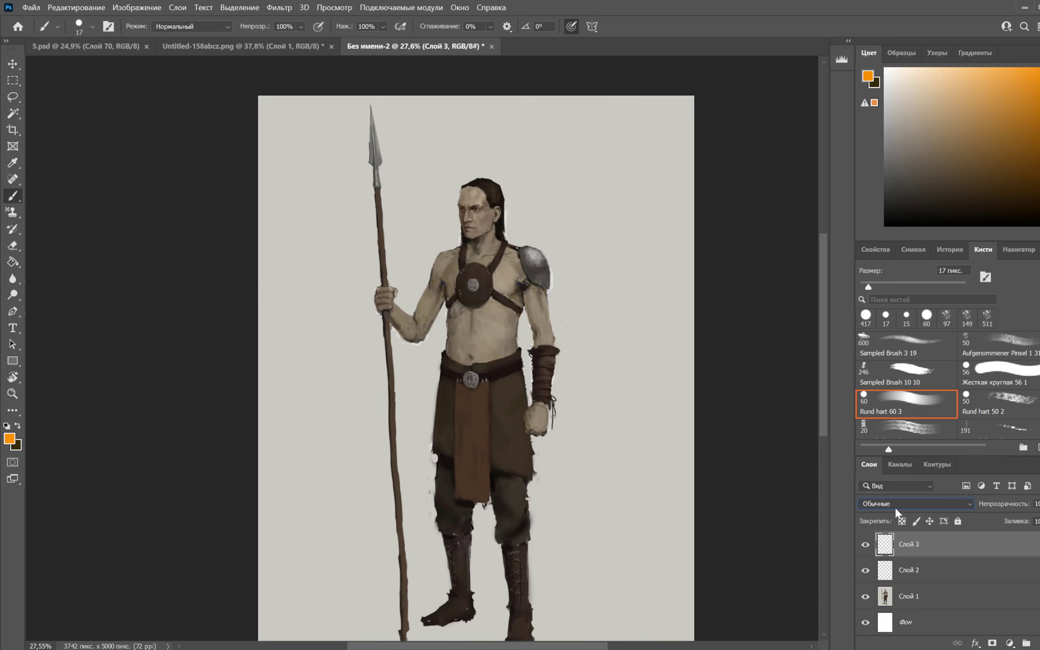
{"action": "left_click", "coordinate": [895, 504]}
{"action": "left_click", "coordinate": [890, 631]}
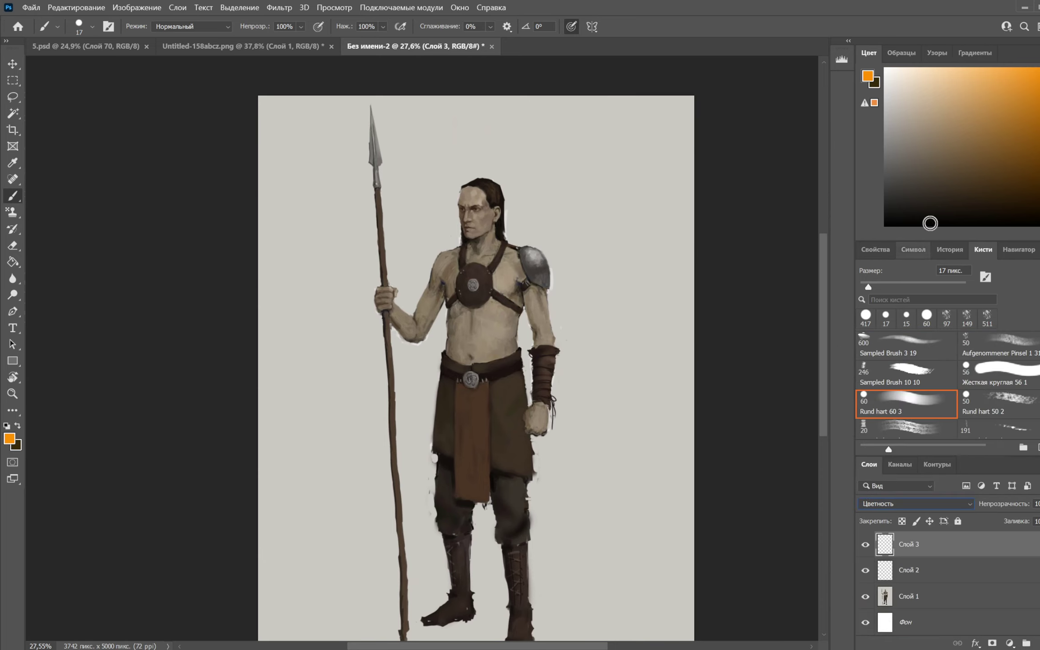
Fill Слой 3 with neutral mid-grey using the Paint Bucket to view the painting in greyscale
{"action": "left_click_drag", "start_coordinate": [930, 224], "coordinate": [885, 136]}
{"action": "left_click", "coordinate": [13, 262]}
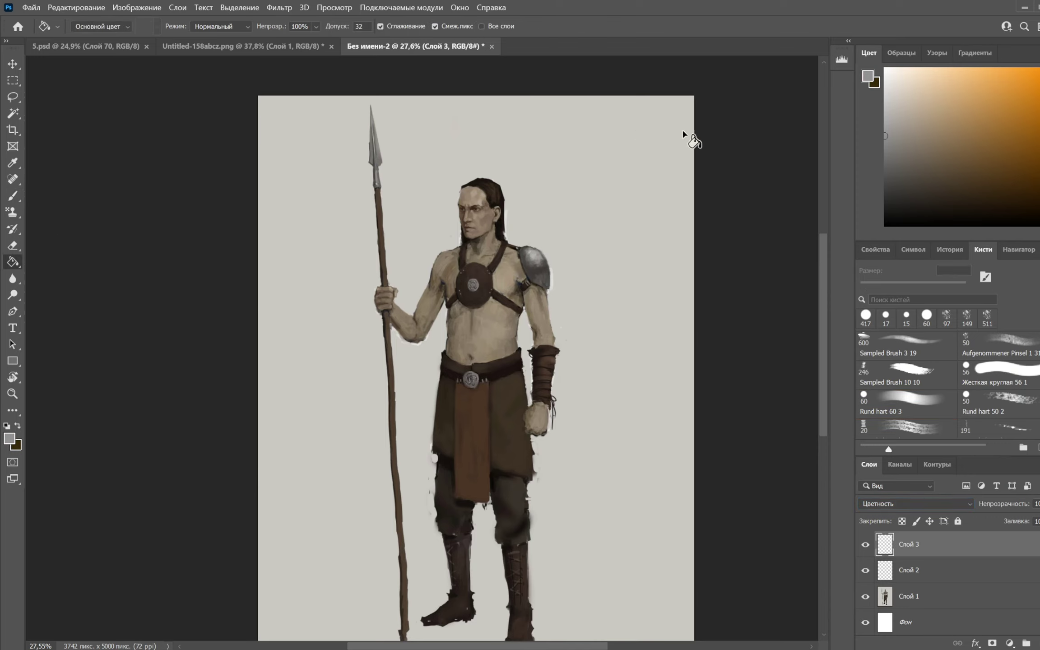
{"action": "left_click", "coordinate": [886, 149]}
{"action": "key", "text": "b"}
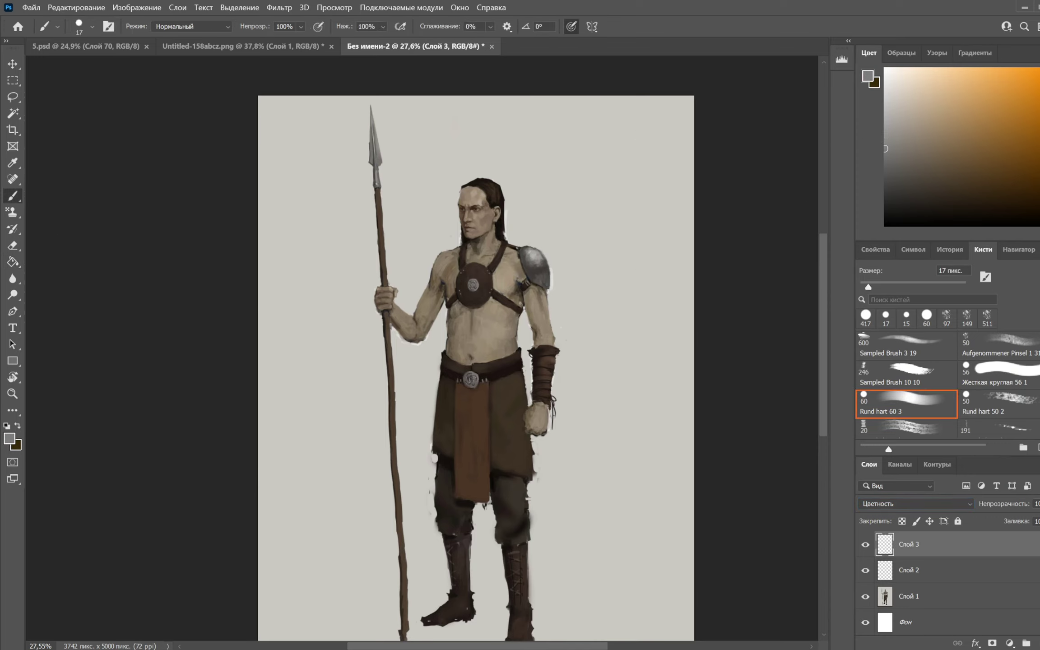
{"action": "key", "text": "g"}
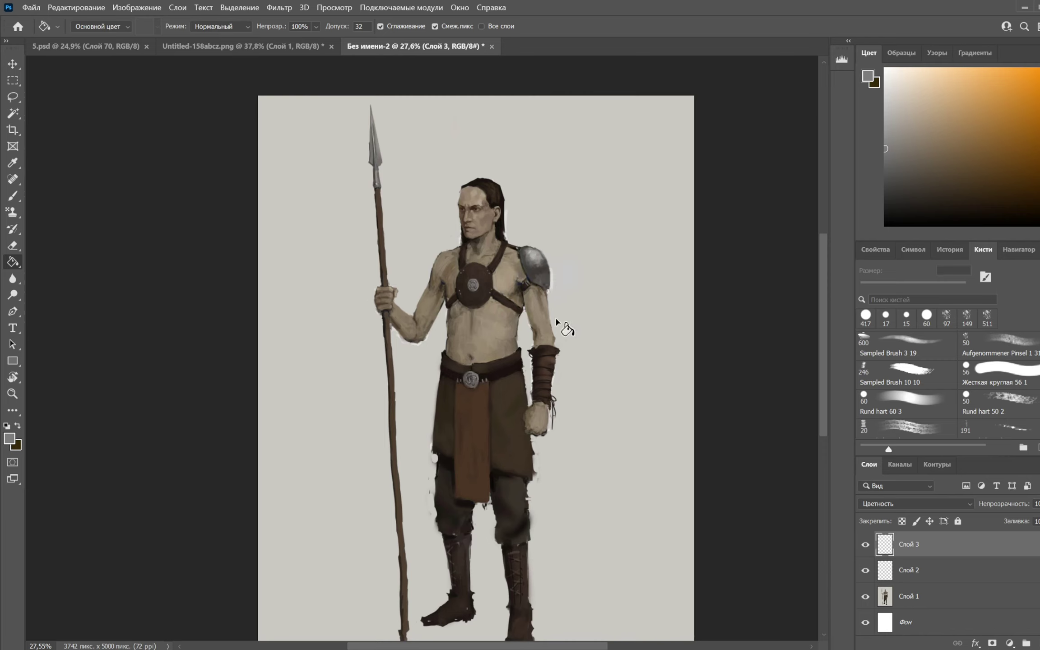
{"action": "left_click", "coordinate": [573, 359]}
Add a new layer above Слой 3 and activate the Brush tool for marking up the greyscale warrior
{"action": "scroll", "coordinate": [593, 277], "scroll_direction": "down", "scroll_amount": 2}
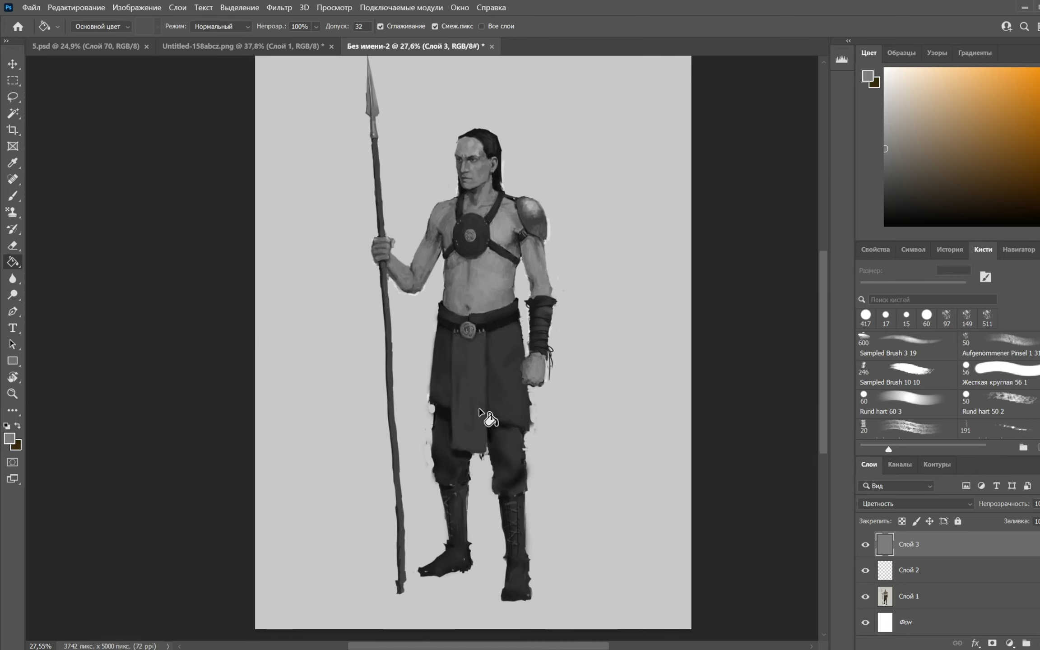
{"action": "scroll", "coordinate": [523, 294], "scroll_direction": "up", "scroll_amount": 1}
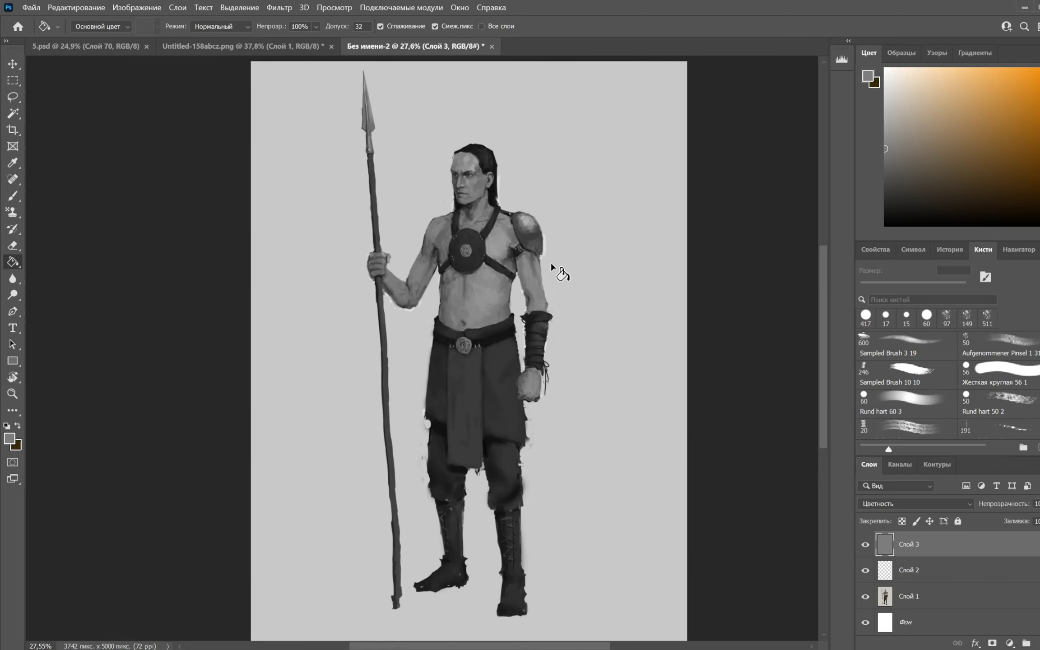
{"action": "key", "text": "z"}
{"action": "left_click_drag", "start_coordinate": [507, 327], "coordinate": [551, 330]}
{"action": "key", "text": "b"}
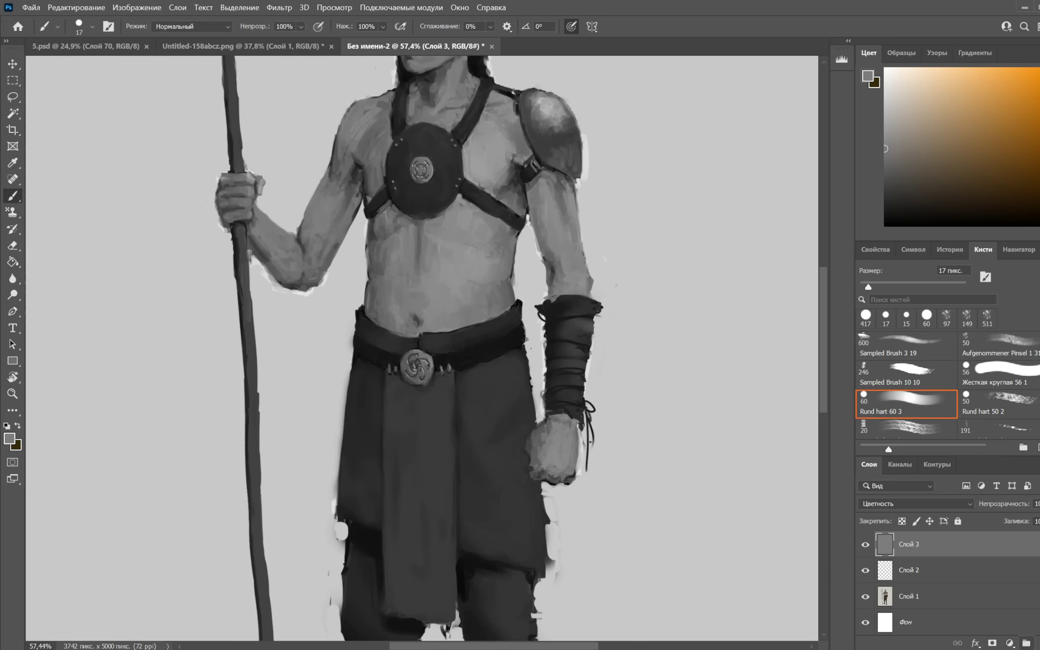
{"action": "left_click", "coordinate": [1038, 644]}
Circle the belt buckle in grey and the chest emblem in white, removing each mark after drawing it
{"action": "left_click_drag", "start_coordinate": [543, 384], "coordinate": [552, 334]}
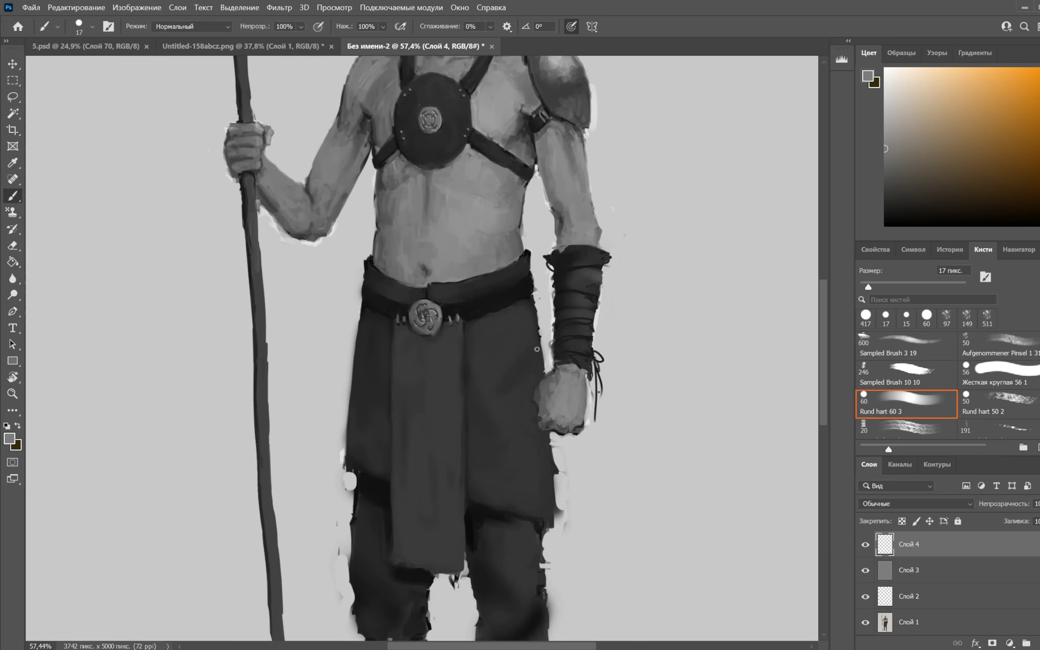
{"action": "mouse_move", "coordinate": [431, 301]}
{"action": "left_mouse_down"}
{"action": "mouse_move", "coordinate": [409, 318]}
{"action": "mouse_move", "coordinate": [440, 312]}
{"action": "left_mouse_up"}
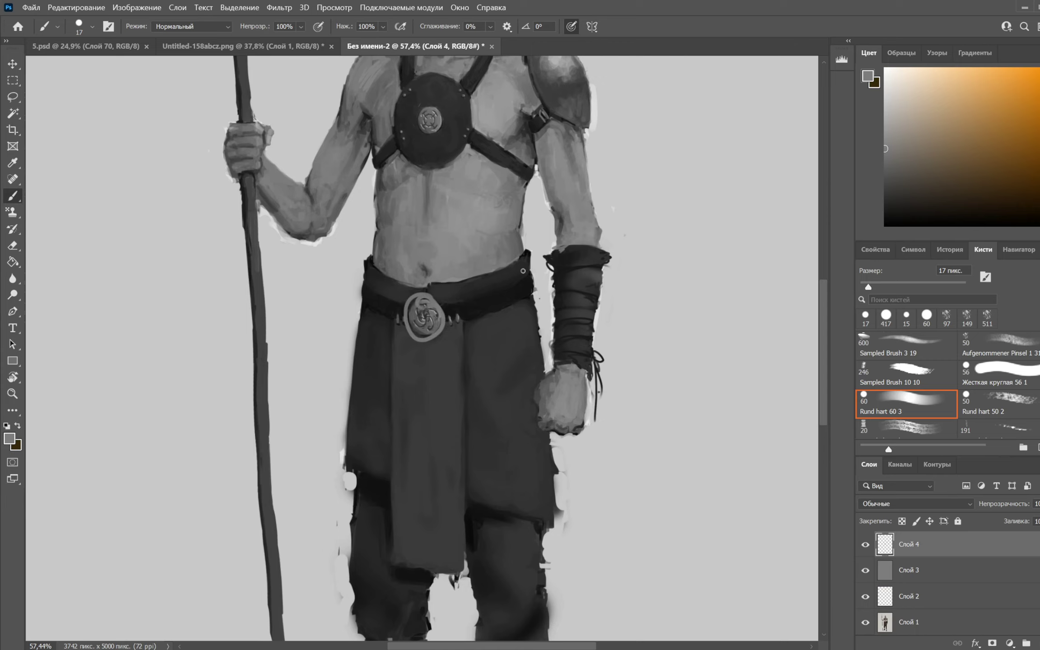
{"action": "key", "text": "ctrl+z"}
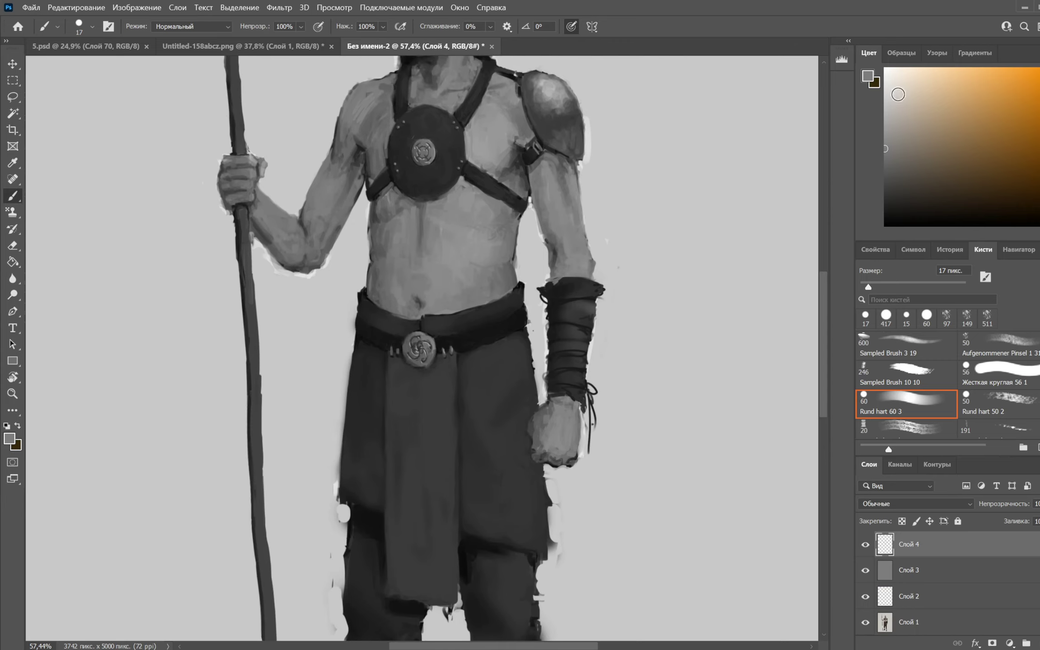
{"action": "left_click_drag", "start_coordinate": [898, 95], "coordinate": [884, 67]}
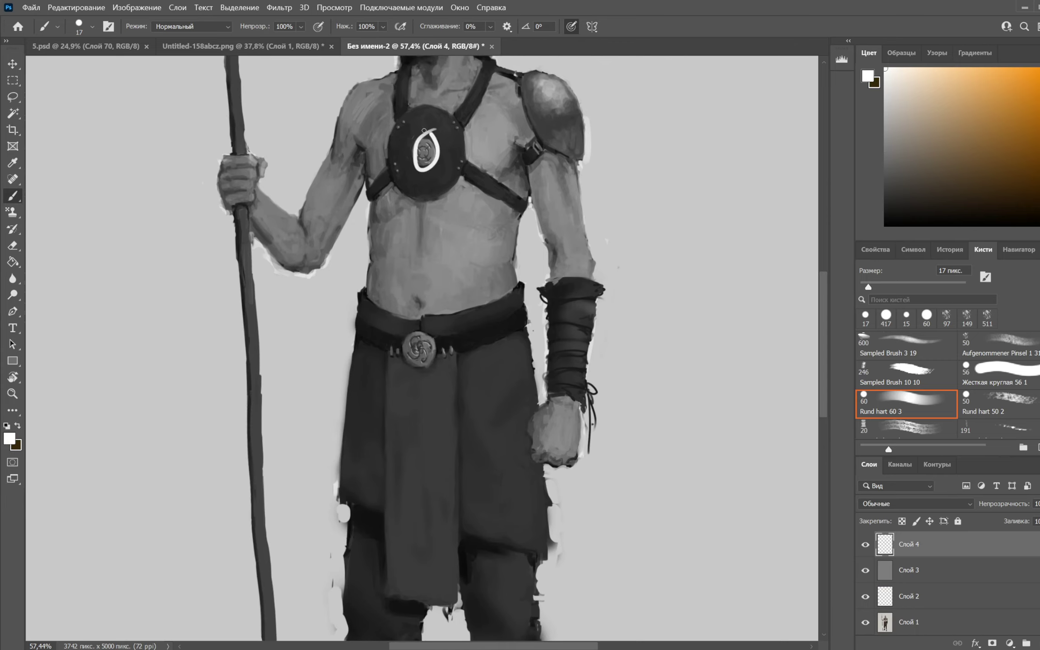
{"action": "left_click_drag", "start_coordinate": [590, 91], "coordinate": [556, 258]}
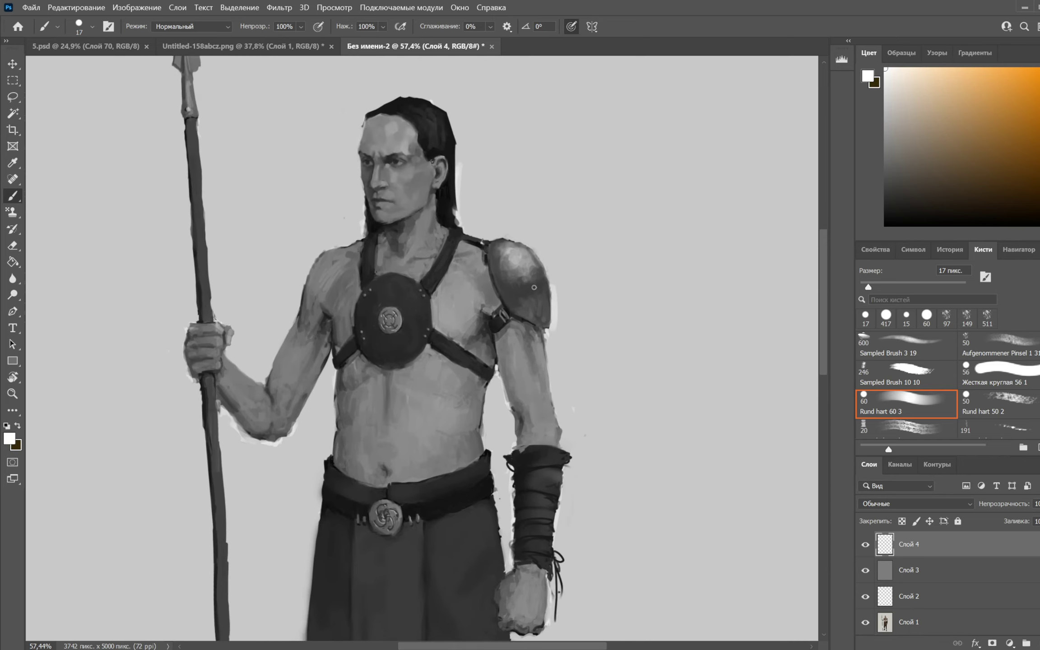
Draw a vertical double-headed white arrow on the shoulder armour, undo it, then circle the armour and undo that too
{"action": "mouse_move", "coordinate": [521, 316]}
{"action": "left_mouse_down"}
{"action": "mouse_move", "coordinate": [520, 274]}
{"action": "mouse_move", "coordinate": [521, 315]}
{"action": "left_mouse_up"}
{"action": "key", "text": "ctrl+z"}
{"action": "key", "text": "ctrl+z"}
{"action": "key", "text": "ctrl+z"}
{"action": "key", "text": "ctrl+z"}
{"action": "key", "text": "ctrl+z"}
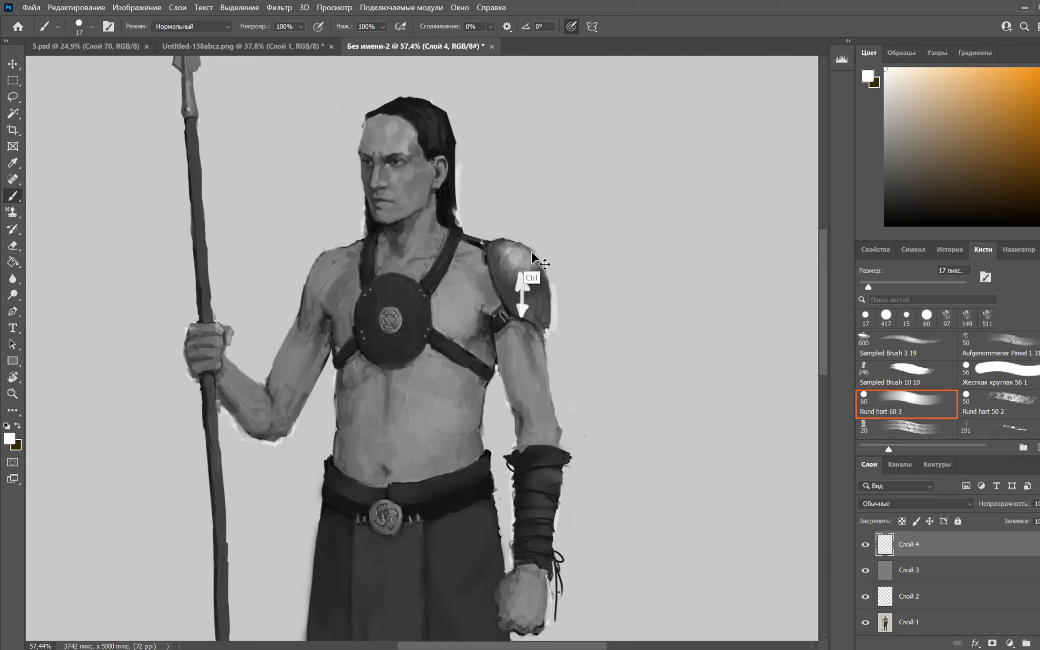
{"action": "left_click_drag", "start_coordinate": [538, 245], "coordinate": [511, 222]}
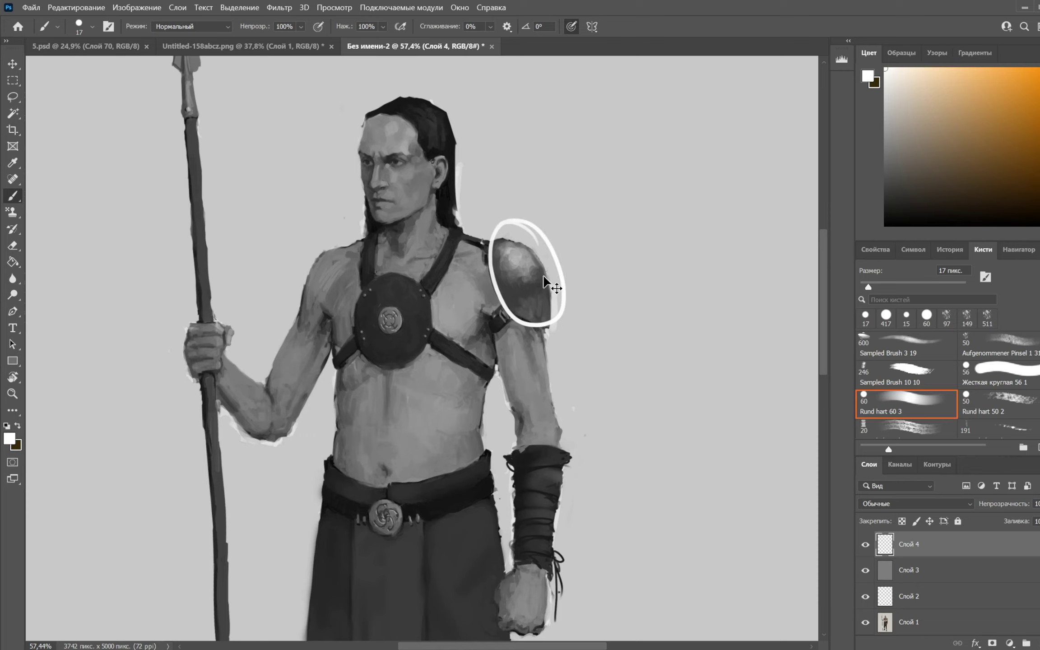
{"action": "key", "text": "ctrl+z"}
Mark the spearhead and circle the warrior's face in white, undoing both marks
{"action": "left_click_drag", "start_coordinate": [381, 240], "coordinate": [372, 402]}
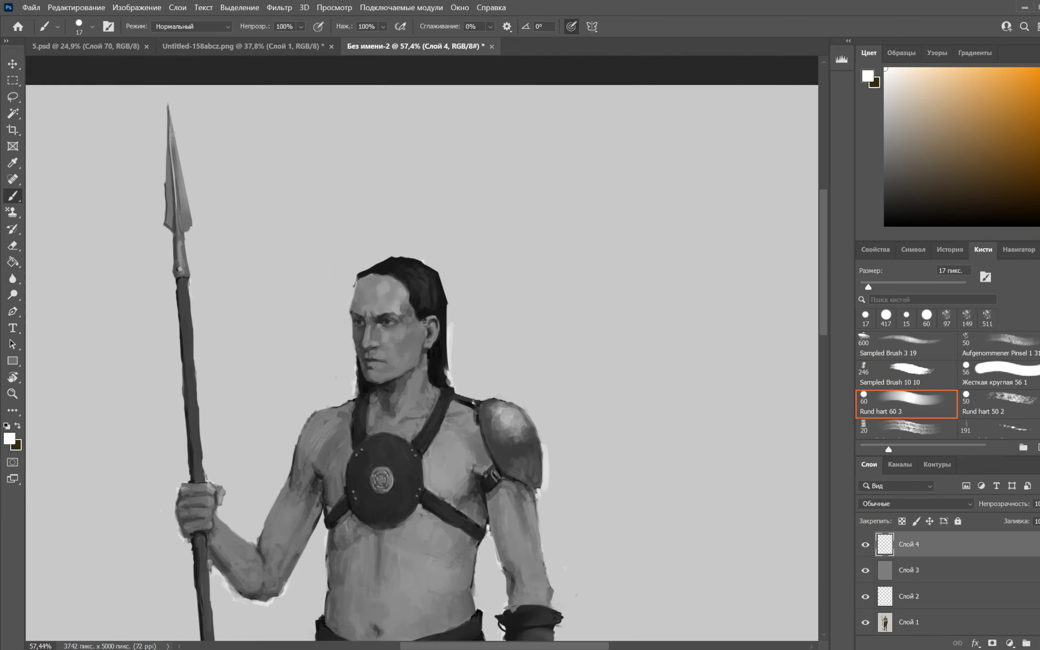
{"action": "left_click_drag", "start_coordinate": [173, 133], "coordinate": [172, 135]}
{"action": "key", "text": "ctrl+z"}
{"action": "mouse_move", "coordinate": [391, 281]}
{"action": "left_mouse_down"}
{"action": "mouse_move", "coordinate": [364, 293]}
{"action": "mouse_move", "coordinate": [414, 304]}
{"action": "mouse_move", "coordinate": [384, 280]}
{"action": "left_mouse_up"}
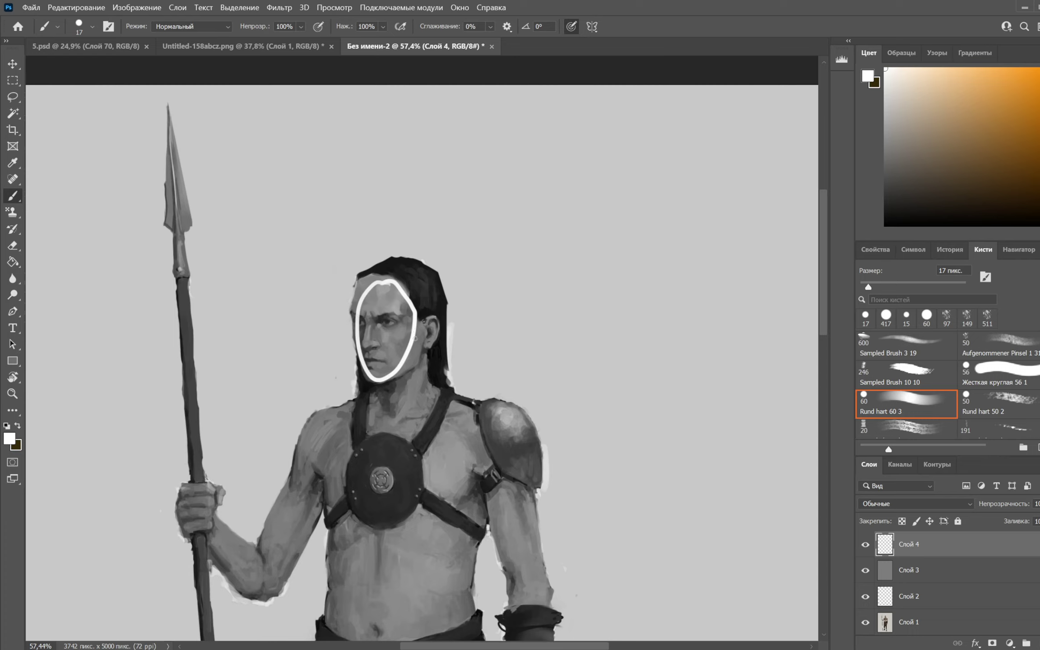
{"action": "left_click_drag", "start_coordinate": [501, 402], "coordinate": [553, 220]}
{"action": "key", "text": "ctrl+z"}
{"action": "key", "text": "ctrl+z"}
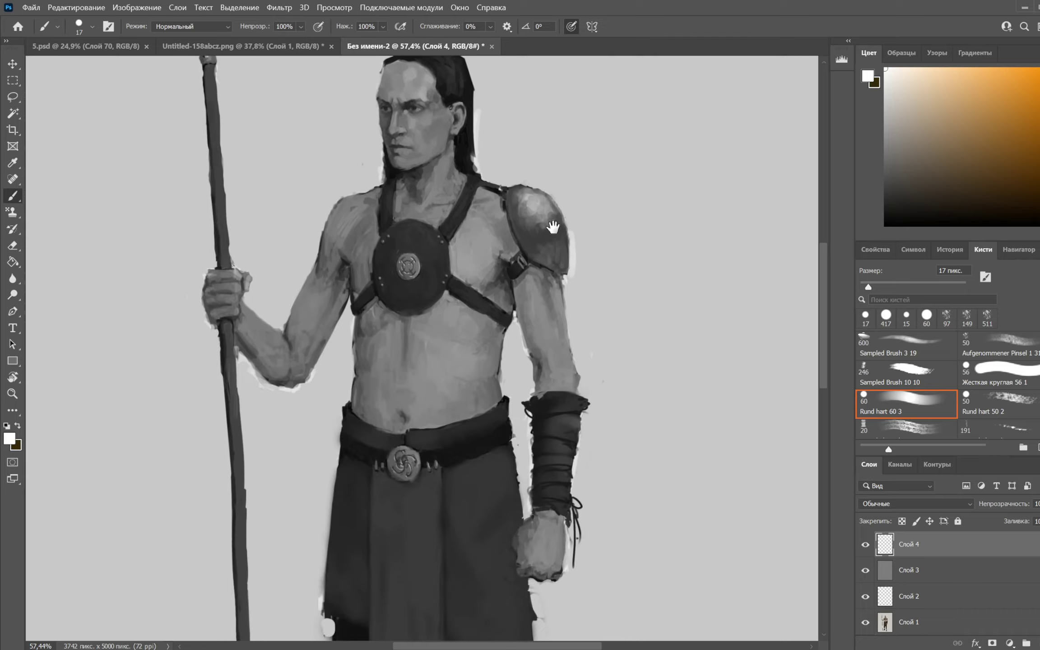
Check the greyscale values of the skirt and legs, and hide Слой 3 to return the whole figure to colour
{"action": "left_click_drag", "start_coordinate": [557, 430], "coordinate": [539, 281]}
{"action": "left_click_drag", "start_coordinate": [553, 403], "coordinate": [557, 279]}
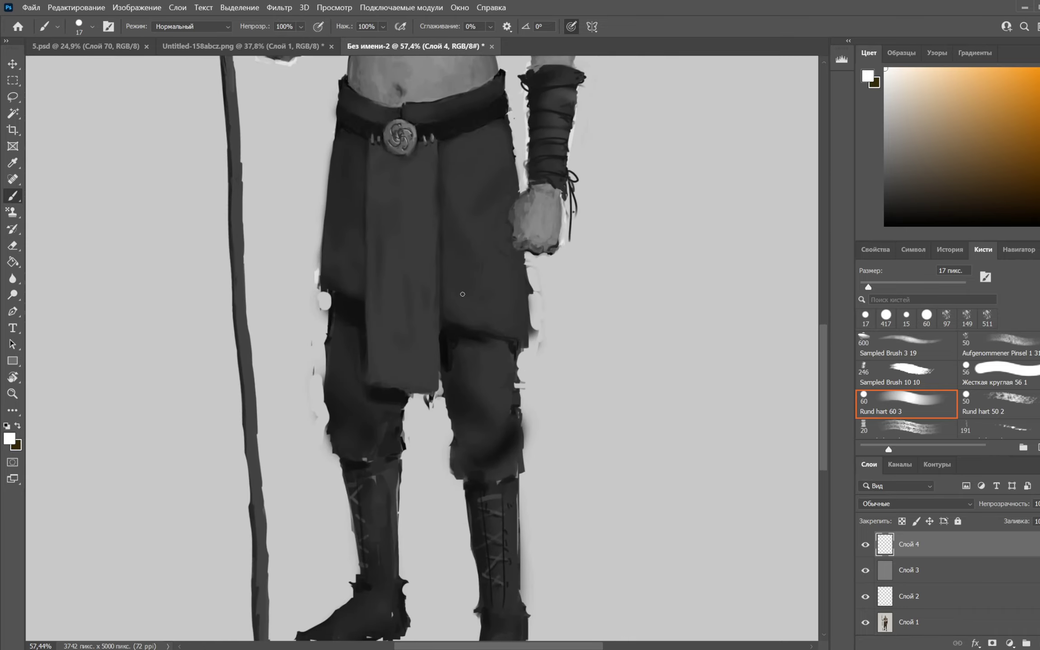
{"action": "left_click_drag", "start_coordinate": [587, 351], "coordinate": [579, 391]}
{"action": "left_click_drag", "start_coordinate": [578, 271], "coordinate": [580, 317]}
{"action": "left_click_drag", "start_coordinate": [538, 245], "coordinate": [533, 413]}
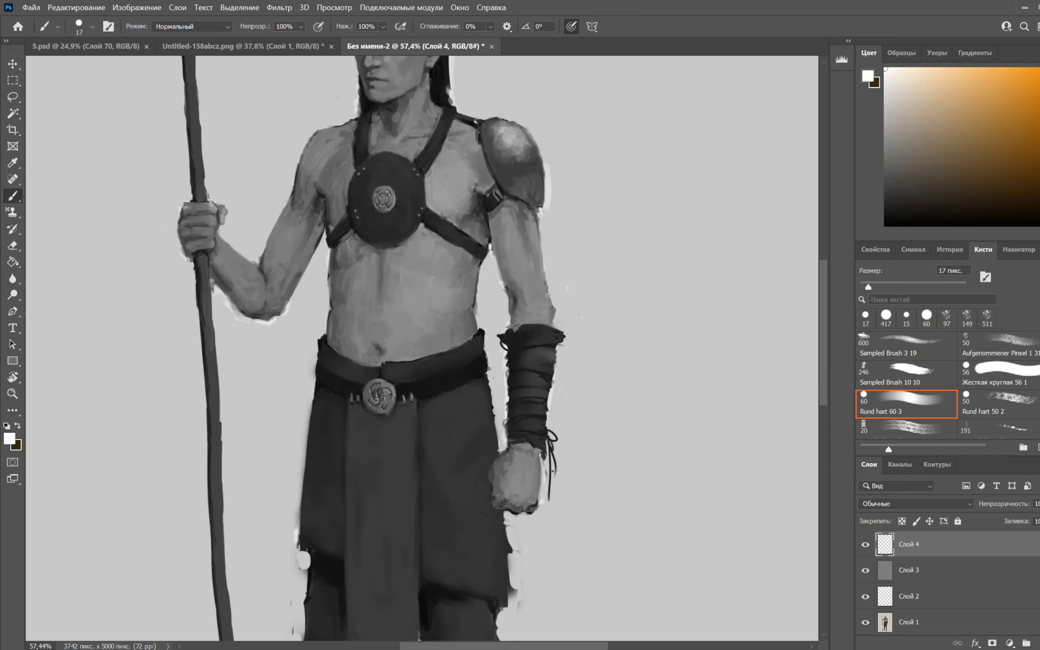
{"action": "key", "text": "z"}
{"action": "left_click_drag", "start_coordinate": [544, 325], "coordinate": [517, 321]}
{"action": "left_click", "coordinate": [865, 570]}
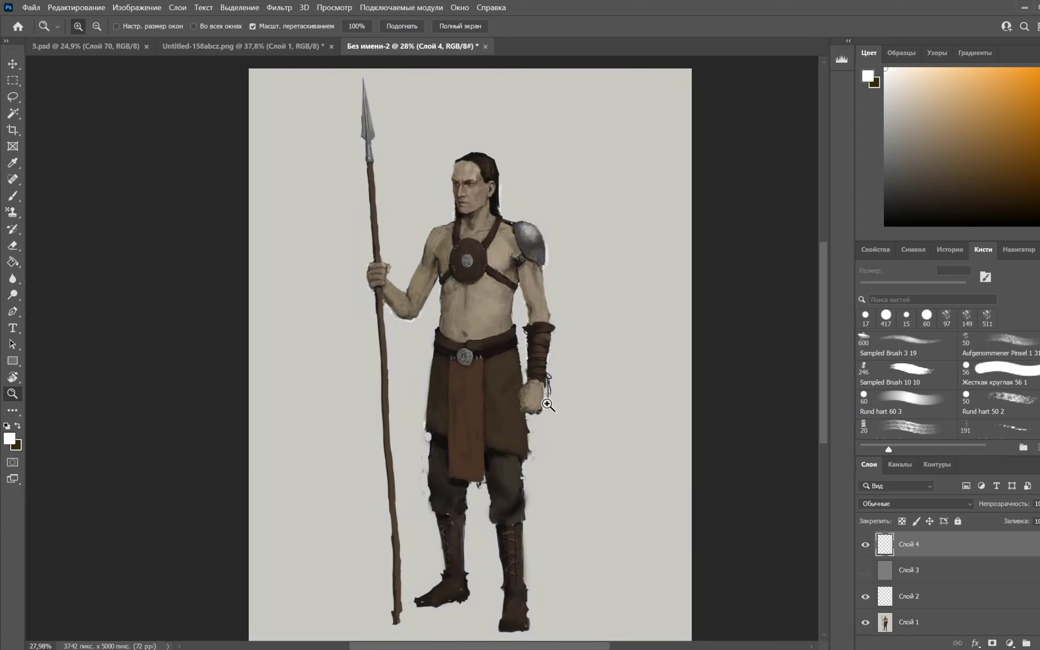
{"action": "left_click_drag", "start_coordinate": [541, 415], "coordinate": [527, 426]}
{"action": "left_click_drag", "start_coordinate": [576, 329], "coordinate": [545, 424]}
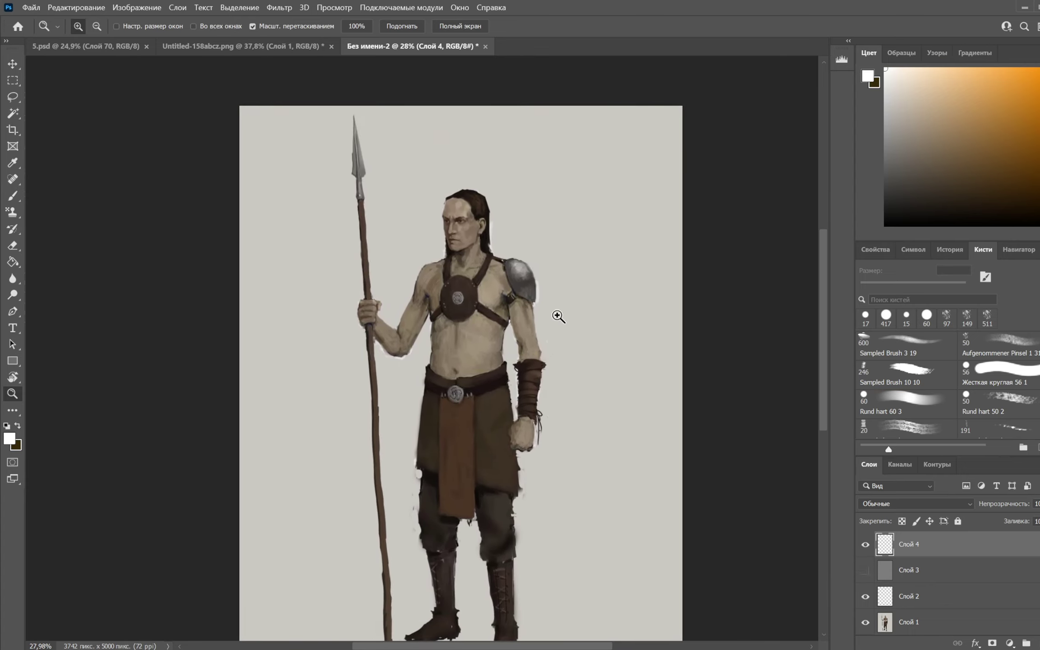
{"action": "left_click_drag", "start_coordinate": [568, 348], "coordinate": [560, 311]}
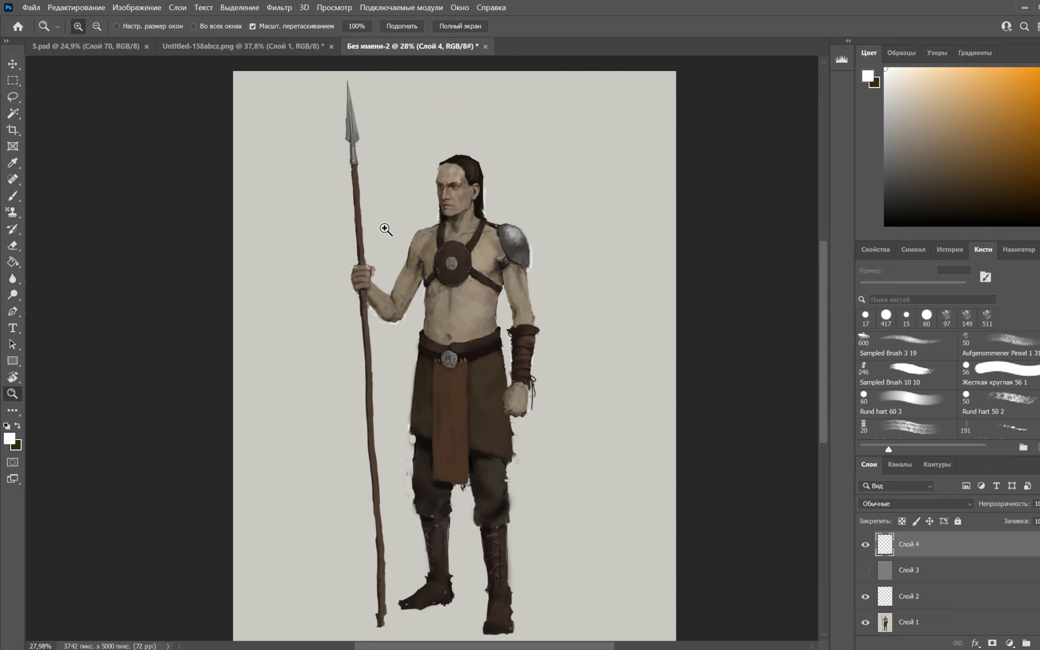
Set the brush colour to bright red and choose the Weich Öl Pastell 1 brush at 25 px
{"action": "key", "text": "b"}
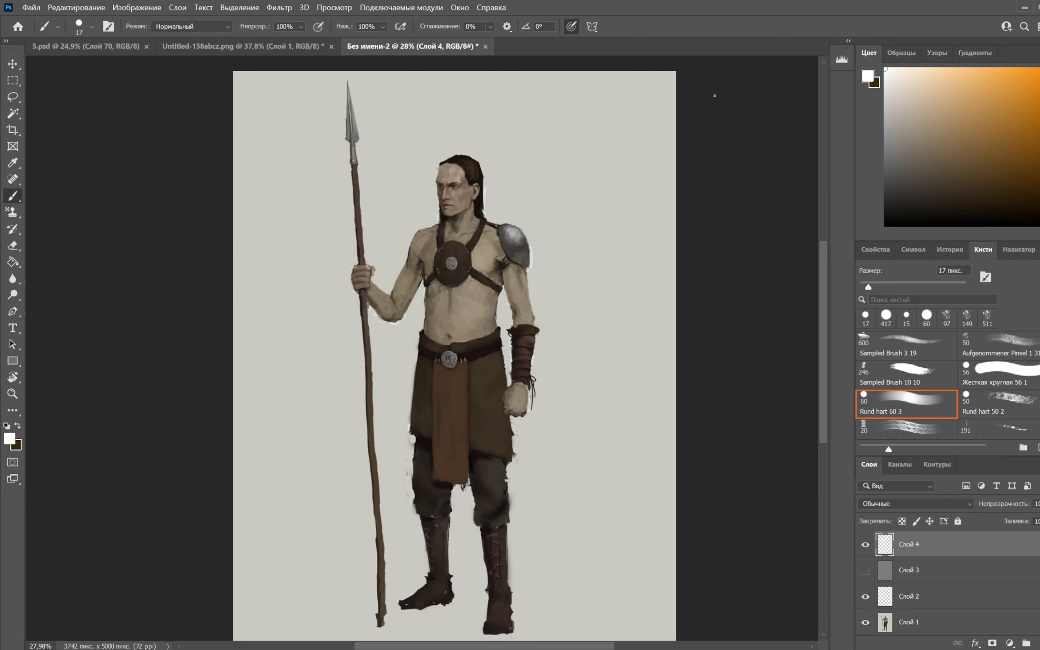
{"action": "left_click", "coordinate": [1038, 76]}
{"action": "left_click", "coordinate": [1038, 211]}
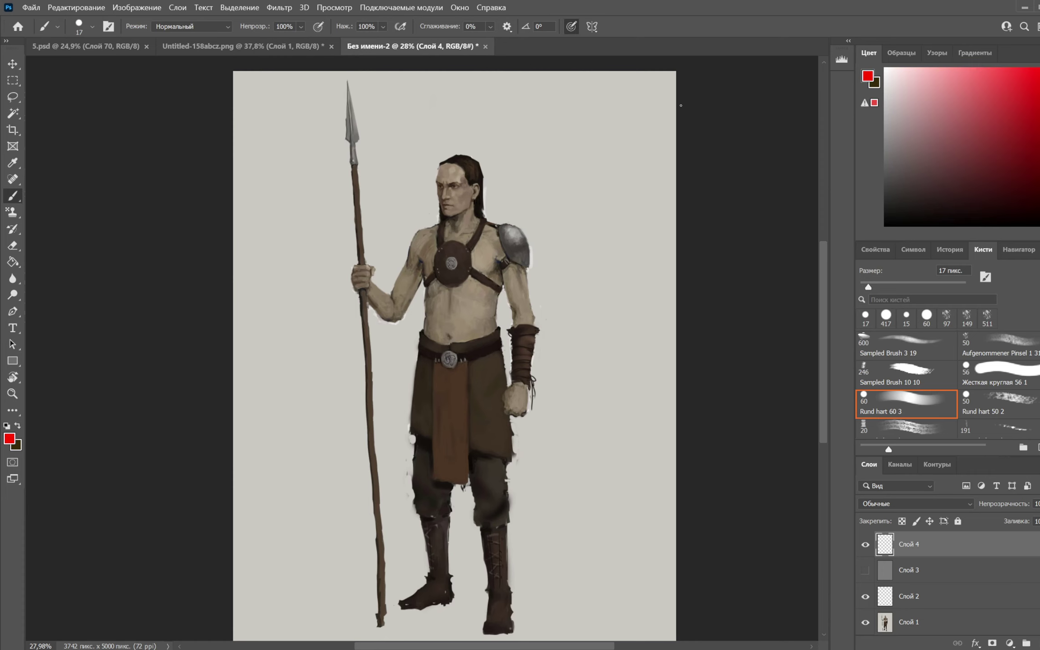
{"action": "right_click", "coordinate": [623, 148]}
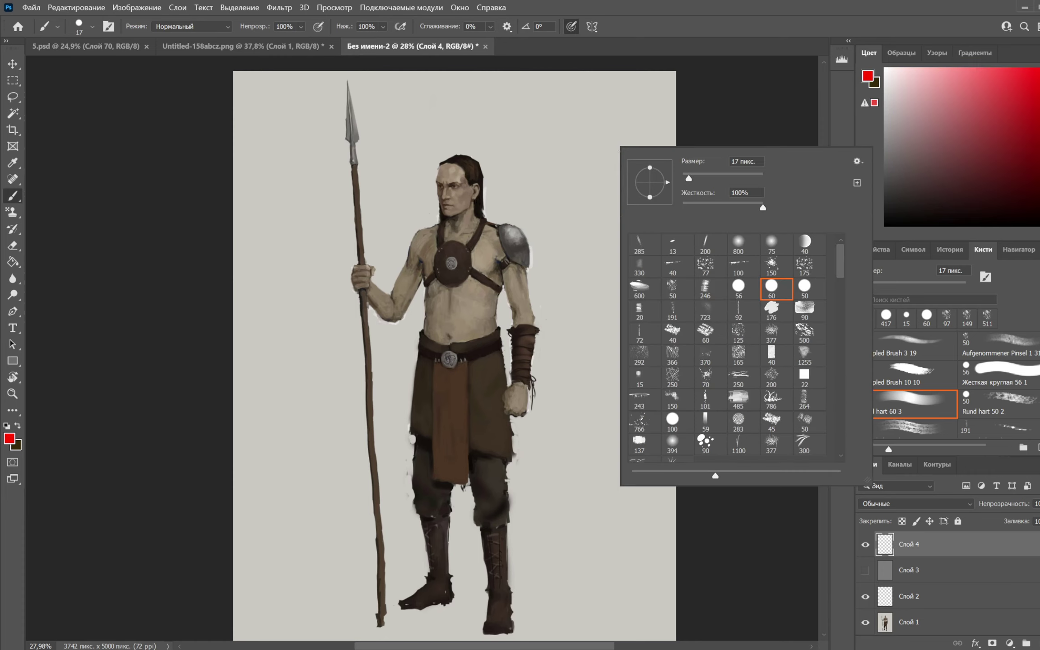
{"action": "left_click", "coordinate": [804, 312]}
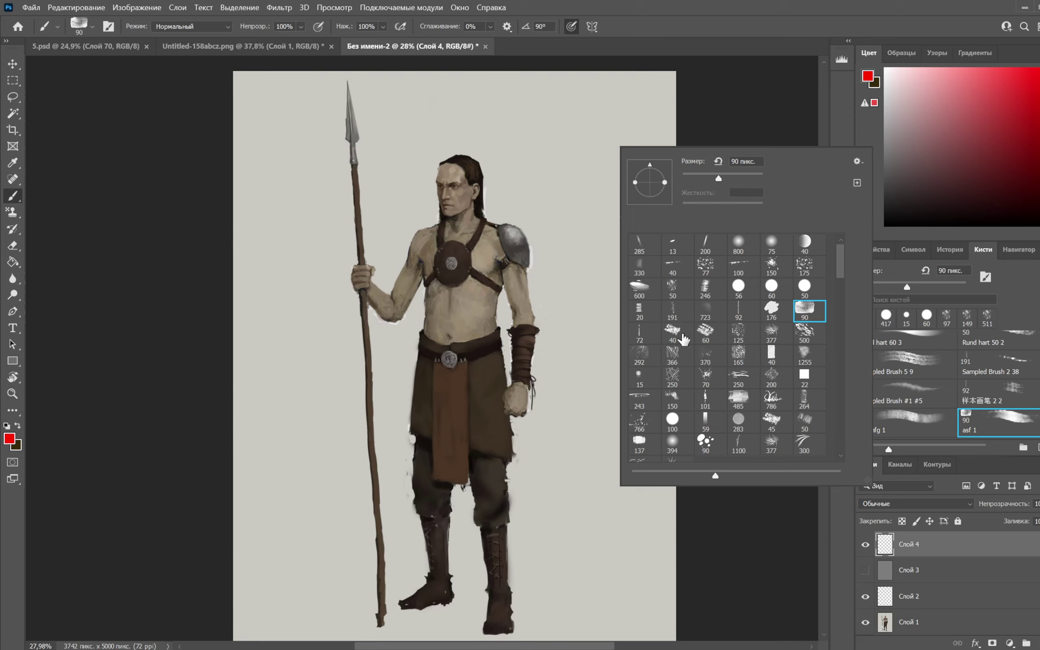
{"action": "left_click", "coordinate": [681, 334]}
{"action": "left_click_drag", "start_coordinate": [696, 178], "coordinate": [691, 178]}
Sketch a red rectangle beside the head with a thin upright bar joined by a short connector, and an arrow pointing at the bar
{"action": "mouse_move", "coordinate": [606, 97]}
{"action": "left_mouse_down"}
{"action": "mouse_move", "coordinate": [609, 161]}
{"action": "mouse_move", "coordinate": [644, 98]}
{"action": "mouse_move", "coordinate": [645, 173]}
{"action": "left_mouse_up"}
{"action": "mouse_move", "coordinate": [603, 130]}
{"action": "left_mouse_down"}
{"action": "mouse_move", "coordinate": [591, 125]}
{"action": "mouse_move", "coordinate": [604, 128]}
{"action": "mouse_move", "coordinate": [593, 177]}
{"action": "left_mouse_up"}
{"action": "mouse_move", "coordinate": [584, 85]}
{"action": "left_mouse_down"}
{"action": "mouse_move", "coordinate": [582, 171]}
{"action": "mouse_move", "coordinate": [591, 178]}
{"action": "left_mouse_up"}
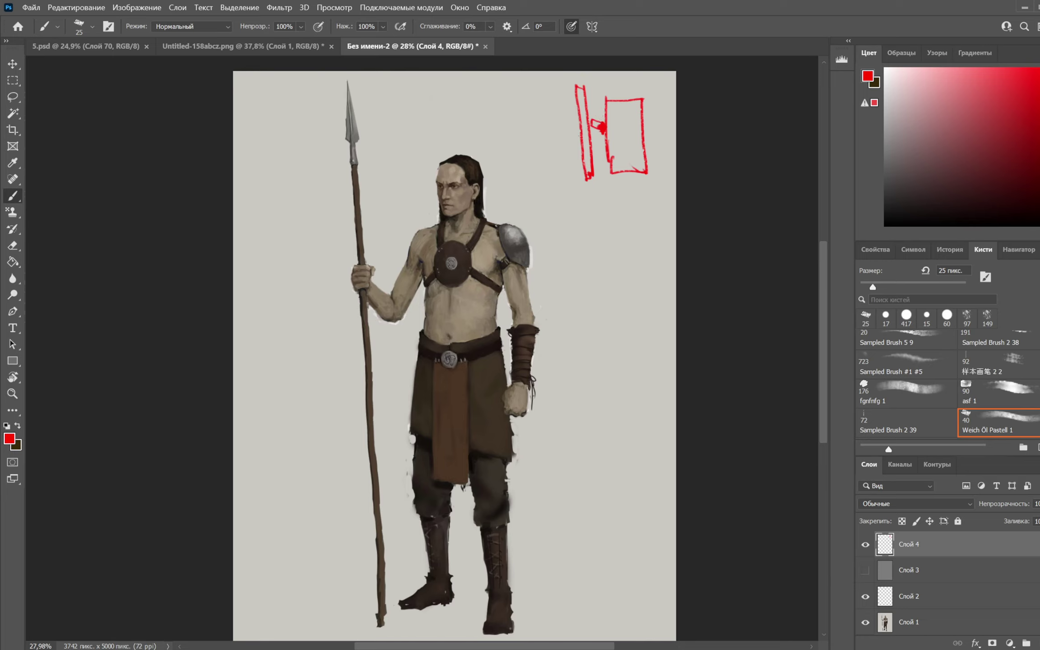
{"action": "left_click_drag", "start_coordinate": [550, 132], "coordinate": [576, 129]}
{"action": "left_click_drag", "start_coordinate": [576, 128], "coordinate": [562, 135]}
{"action": "left_click_drag", "start_coordinate": [598, 78], "coordinate": [606, 193]}
{"action": "left_click_drag", "start_coordinate": [588, 82], "coordinate": [595, 183]}
{"action": "key", "text": "ctrl+z"}
{"action": "key", "text": "ctrl+z"}
Sketch a second red rectangle below the first with a small connector and a tilted bar, undoing unwanted strokes
{"action": "mouse_move", "coordinate": [619, 244]}
{"action": "left_mouse_down"}
{"action": "mouse_move", "coordinate": [620, 315]}
{"action": "mouse_move", "coordinate": [661, 275]}
{"action": "mouse_move", "coordinate": [626, 307]}
{"action": "left_mouse_up"}
{"action": "left_click_drag", "start_coordinate": [608, 269], "coordinate": [618, 273]}
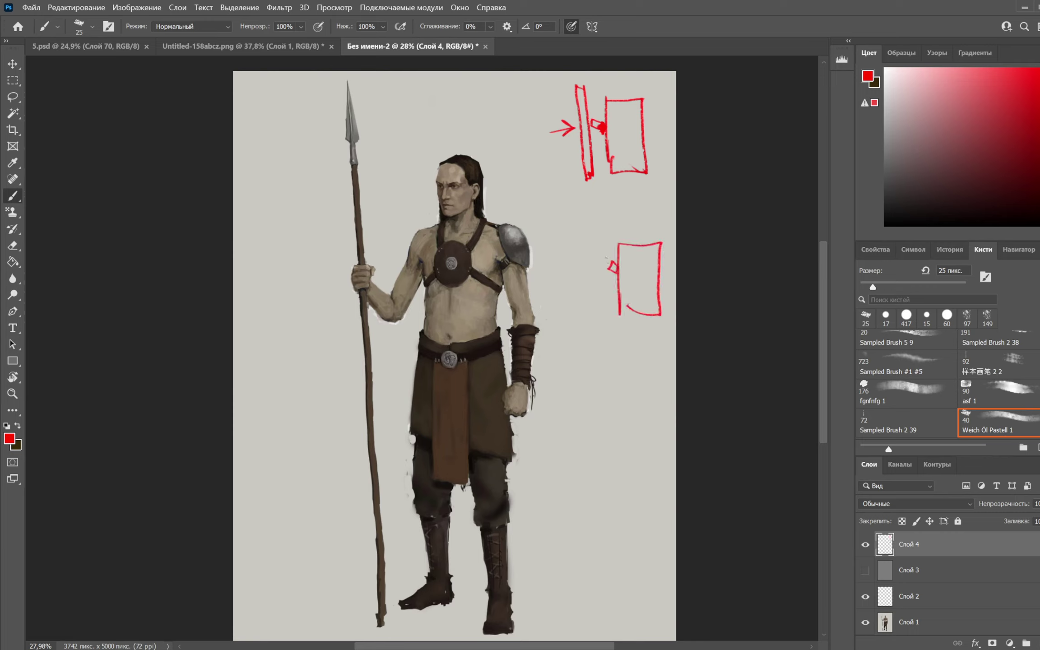
{"action": "mouse_move", "coordinate": [596, 233]}
{"action": "left_mouse_down"}
{"action": "mouse_move", "coordinate": [615, 308]}
{"action": "mouse_move", "coordinate": [594, 237]}
{"action": "mouse_move", "coordinate": [598, 297]}
{"action": "mouse_move", "coordinate": [615, 228]}
{"action": "mouse_move", "coordinate": [598, 299]}
{"action": "mouse_move", "coordinate": [634, 220]}
{"action": "mouse_move", "coordinate": [625, 240]}
{"action": "left_mouse_up"}
{"action": "key", "text": "ctrl+z"}
{"action": "key", "text": "ctrl+z"}
{"action": "key", "text": "ctrl+z"}
{"action": "key", "text": "ctrl+z"}
{"action": "key", "text": "ctrl+z"}
Draw a steep diagonal red arrow from beside the skirt across the bent arm to above the head, erasing its overlap on the face
{"action": "mouse_move", "coordinate": [426, 265]}
{"action": "left_mouse_down"}
{"action": "mouse_move", "coordinate": [448, 224]}
{"action": "mouse_move", "coordinate": [472, 261]}
{"action": "left_mouse_up"}
{"action": "mouse_move", "coordinate": [481, 217]}
{"action": "left_mouse_down"}
{"action": "mouse_move", "coordinate": [315, 456]}
{"action": "mouse_move", "coordinate": [488, 196]}
{"action": "mouse_move", "coordinate": [334, 428]}
{"action": "left_mouse_up"}
{"action": "left_click_drag", "start_coordinate": [520, 154], "coordinate": [554, 113]}
{"action": "left_click_drag", "start_coordinate": [525, 158], "coordinate": [559, 104]}
{"action": "key", "text": "ctrl+z"}
{"action": "key", "text": "ctrl+z"}
{"action": "key", "text": "ctrl+z"}
{"action": "mouse_move", "coordinate": [525, 153]}
{"action": "left_mouse_down"}
{"action": "mouse_move", "coordinate": [578, 84]}
{"action": "mouse_move", "coordinate": [567, 106]}
{"action": "left_mouse_up"}
{"action": "key", "text": "e"}
{"action": "left_click", "coordinate": [507, 188]}
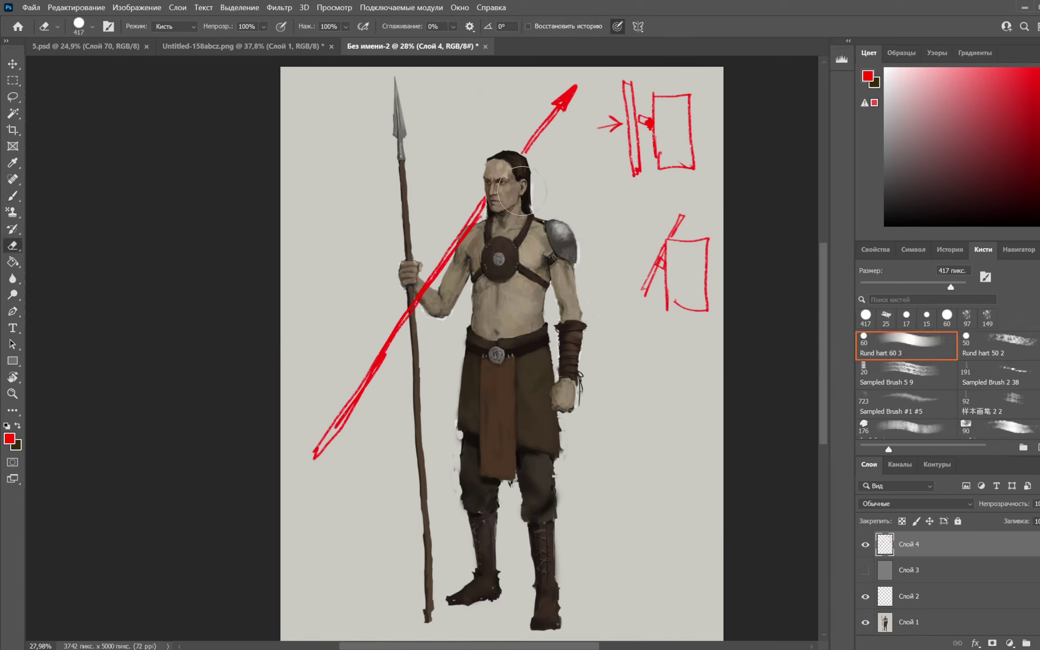
Outline the warrior's front cloth panel in red and undo the extra outlines drawn beside it
{"action": "key", "text": "b"}
{"action": "key", "text": "space"}
{"action": "left_click_drag", "start_coordinate": [584, 285], "coordinate": [580, 262]}
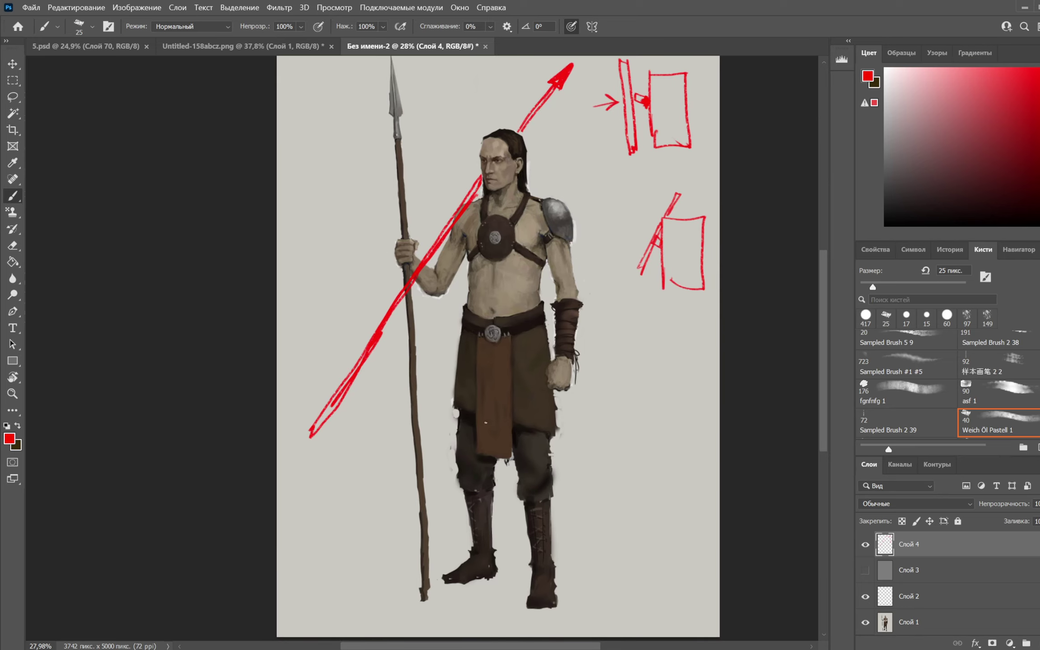
{"action": "left_click_drag", "start_coordinate": [477, 397], "coordinate": [493, 422]}
{"action": "key", "text": "ctrl+z"}
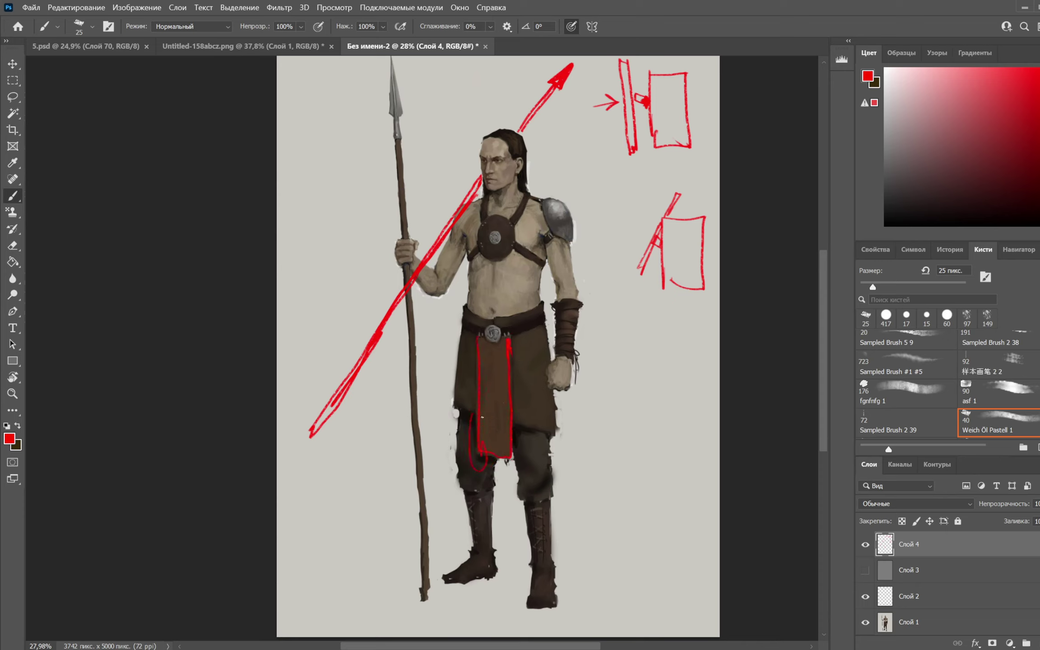
{"action": "key", "text": "ctrl+z"}
{"action": "left_click_drag", "start_coordinate": [477, 412], "coordinate": [455, 406]}
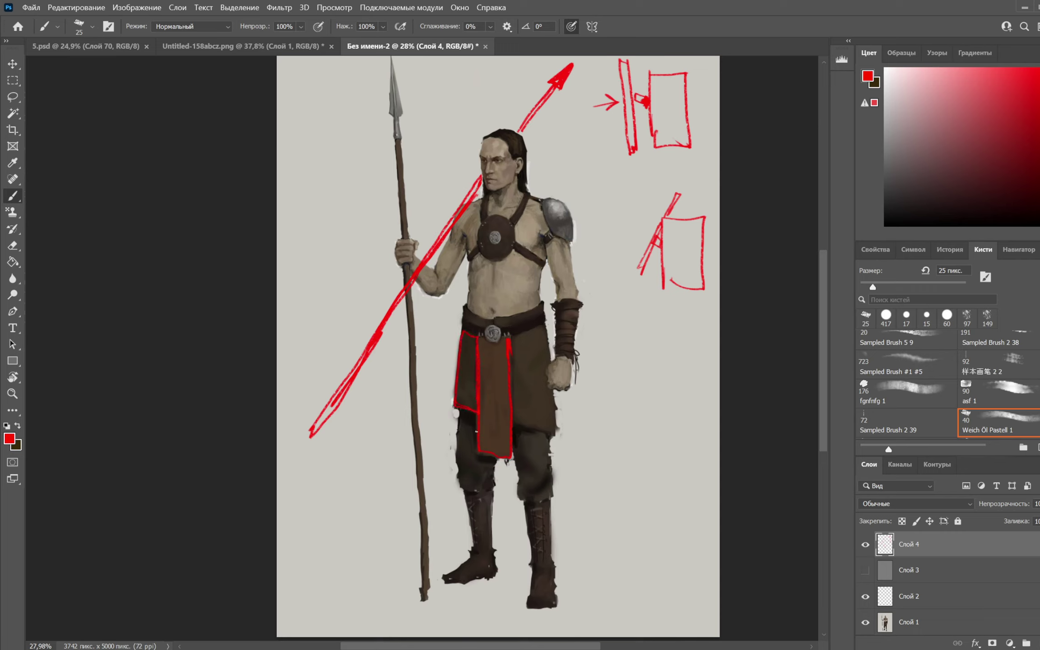
{"action": "key", "text": "ctrl+z"}
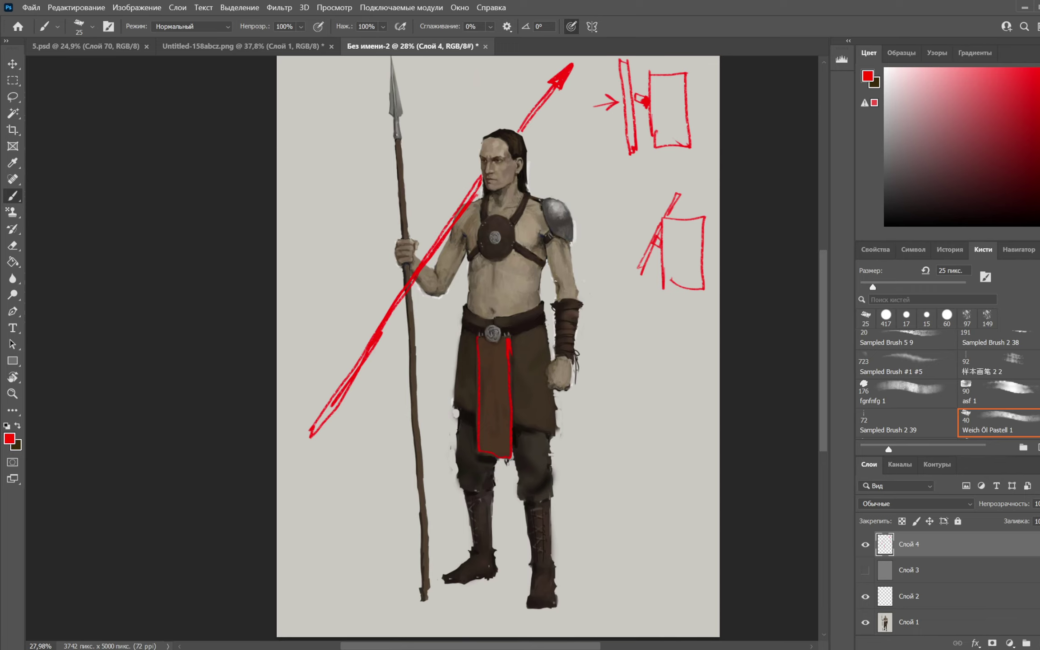
{"action": "key", "text": "space"}
{"action": "mouse_move", "coordinate": [508, 270]}
{"action": "left_mouse_down"}
{"action": "mouse_move", "coordinate": [501, 322]}
{"action": "mouse_move", "coordinate": [435, 314]}
{"action": "mouse_move", "coordinate": [410, 328]}
{"action": "mouse_move", "coordinate": [384, 315]}
{"action": "mouse_move", "coordinate": [370, 352]}
{"action": "left_mouse_up"}
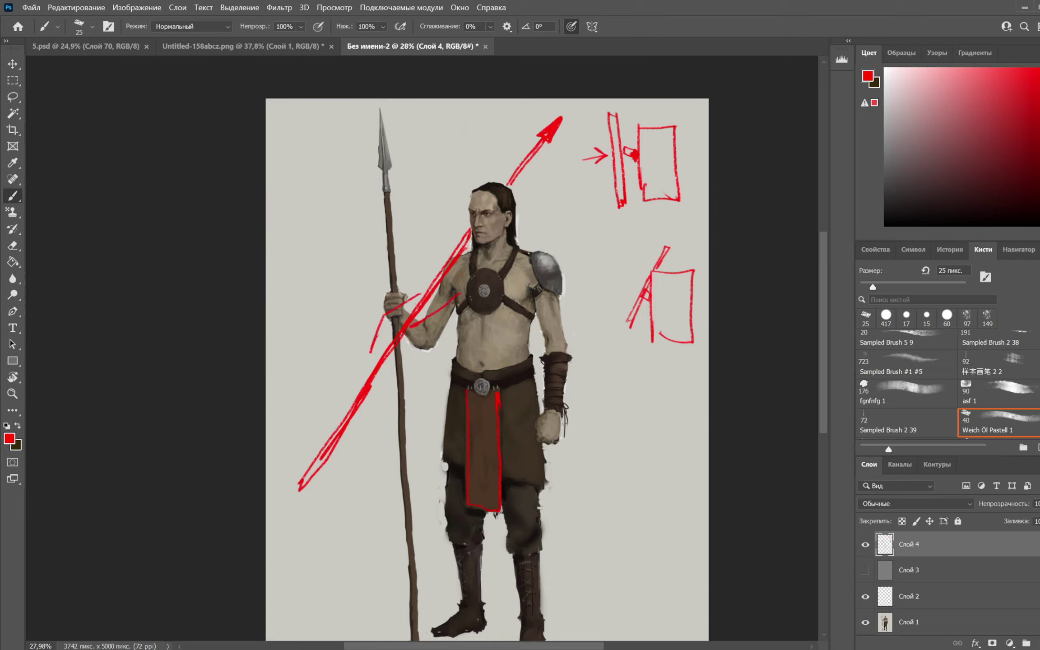
{"action": "key", "text": "ctrl+z"}
{"action": "left_click_drag", "start_coordinate": [422, 292], "coordinate": [399, 319]}
{"action": "key", "text": "ctrl+z"}
{"action": "key", "text": "ctrl+z"}
Sketch a red bent arm reaching outward with its hand gripping the diagonal arrow, cleaning up the strokes near the chest
{"action": "mouse_move", "coordinate": [456, 293]}
{"action": "left_mouse_down"}
{"action": "mouse_move", "coordinate": [431, 335]}
{"action": "mouse_move", "coordinate": [377, 336]}
{"action": "mouse_move", "coordinate": [369, 391]}
{"action": "left_mouse_up"}
{"action": "mouse_move", "coordinate": [385, 339]}
{"action": "left_mouse_down"}
{"action": "mouse_move", "coordinate": [364, 379]}
{"action": "mouse_move", "coordinate": [381, 363]}
{"action": "mouse_move", "coordinate": [374, 398]}
{"action": "mouse_move", "coordinate": [375, 379]}
{"action": "left_mouse_up"}
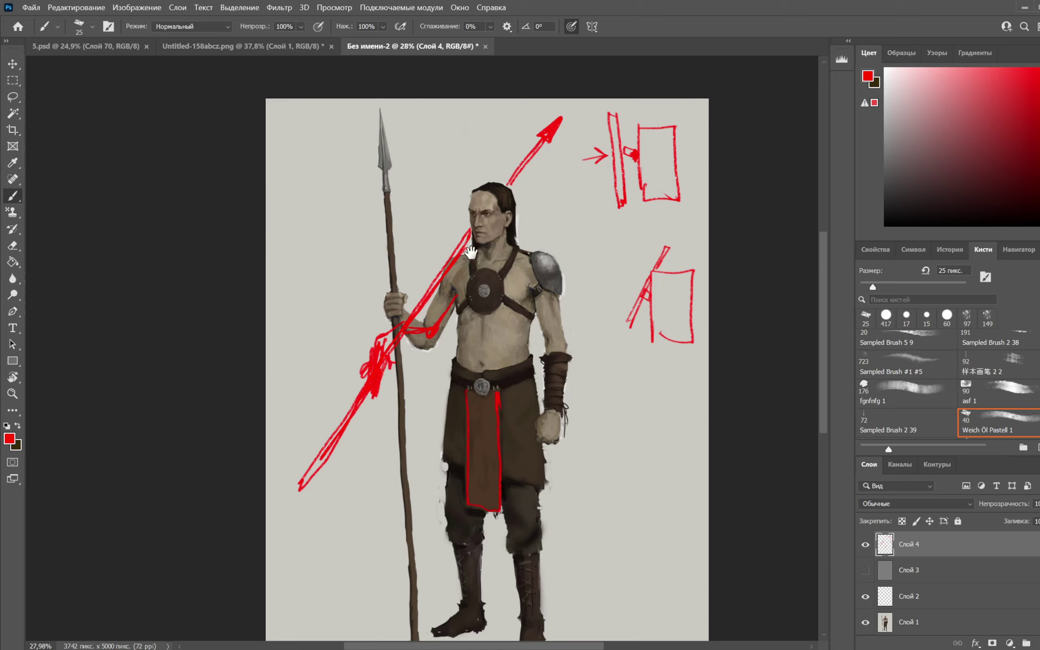
{"action": "left_click_drag", "start_coordinate": [395, 333], "coordinate": [376, 341]}
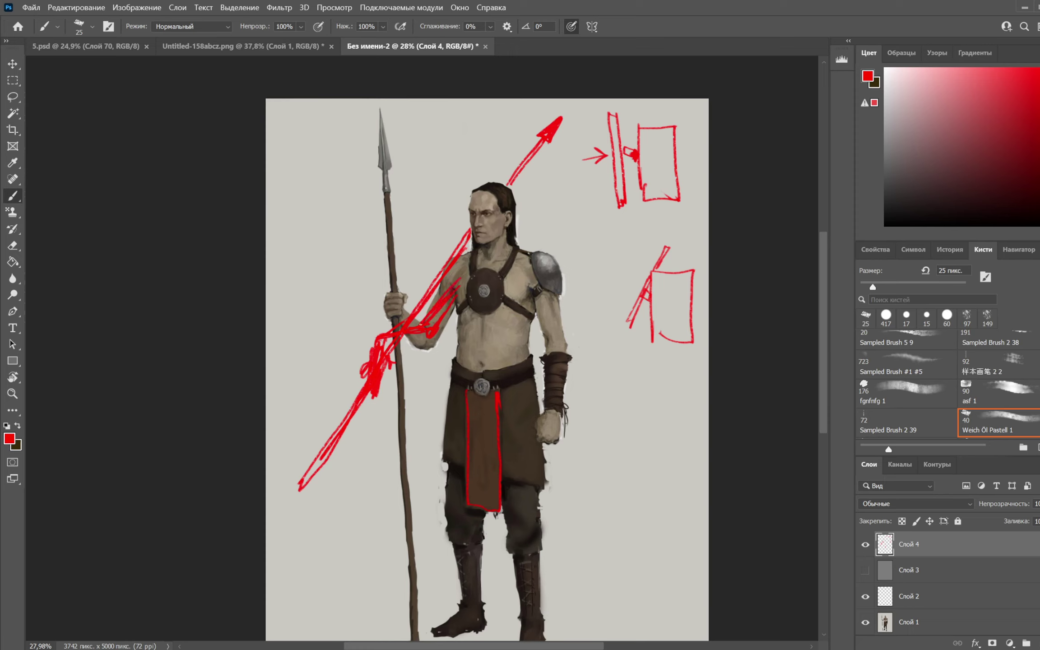
{"action": "key", "text": "e"}
{"action": "left_click_drag", "start_coordinate": [468, 307], "coordinate": [442, 325]}
{"action": "key", "text": "b"}
{"action": "left_click_drag", "start_coordinate": [394, 337], "coordinate": [385, 348]}
Draw a thicker, less steep red diagonal spear line from the neck down past the spear-holding hand
{"action": "left_click_drag", "start_coordinate": [471, 247], "coordinate": [341, 373]}
{"action": "left_click_drag", "start_coordinate": [393, 321], "coordinate": [307, 399]}
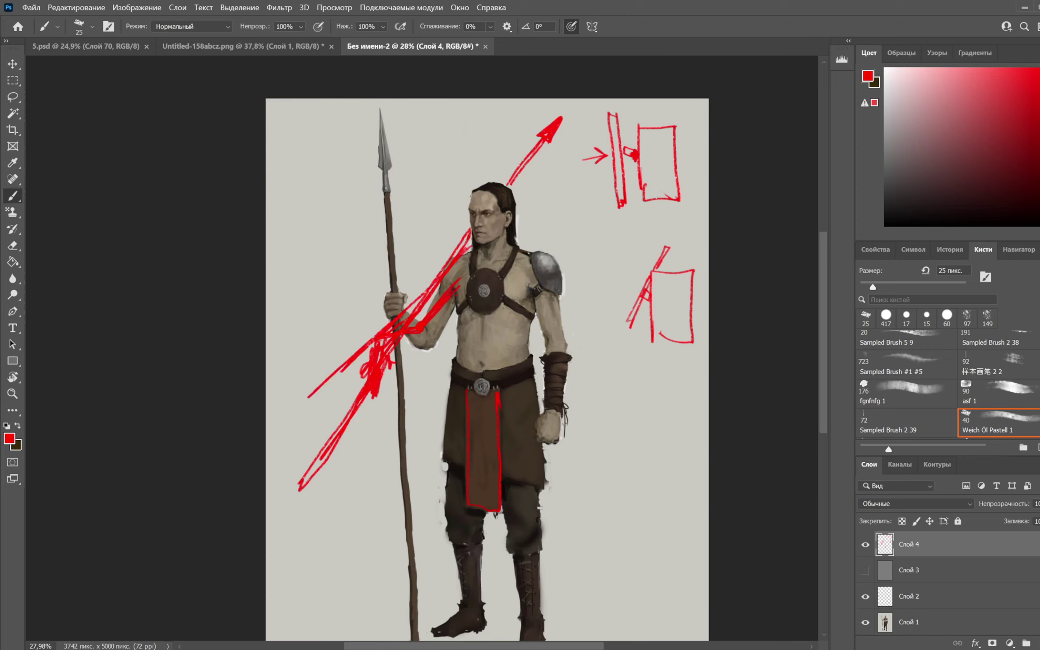
{"action": "left_click_drag", "start_coordinate": [438, 279], "coordinate": [292, 418]}
{"action": "left_click_drag", "start_coordinate": [314, 393], "coordinate": [300, 405]}
{"action": "left_click_drag", "start_coordinate": [342, 373], "coordinate": [289, 415]}
Erase the steeper diagonal arrow and most of the red arm and hand sketch with the Eraser
{"action": "key", "text": "e"}
{"action": "mouse_move", "coordinate": [379, 355]}
{"action": "left_mouse_down"}
{"action": "mouse_move", "coordinate": [323, 456]}
{"action": "mouse_move", "coordinate": [435, 318]}
{"action": "left_mouse_up"}
{"action": "left_click", "coordinate": [308, 488]}
{"action": "left_click_drag", "start_coordinate": [421, 261], "coordinate": [586, 106]}
Reinforce the new spear line at the shoulder and extend it up behind the head with the red brush
{"action": "key", "text": "b"}
{"action": "left_click_drag", "start_coordinate": [445, 278], "coordinate": [470, 250]}
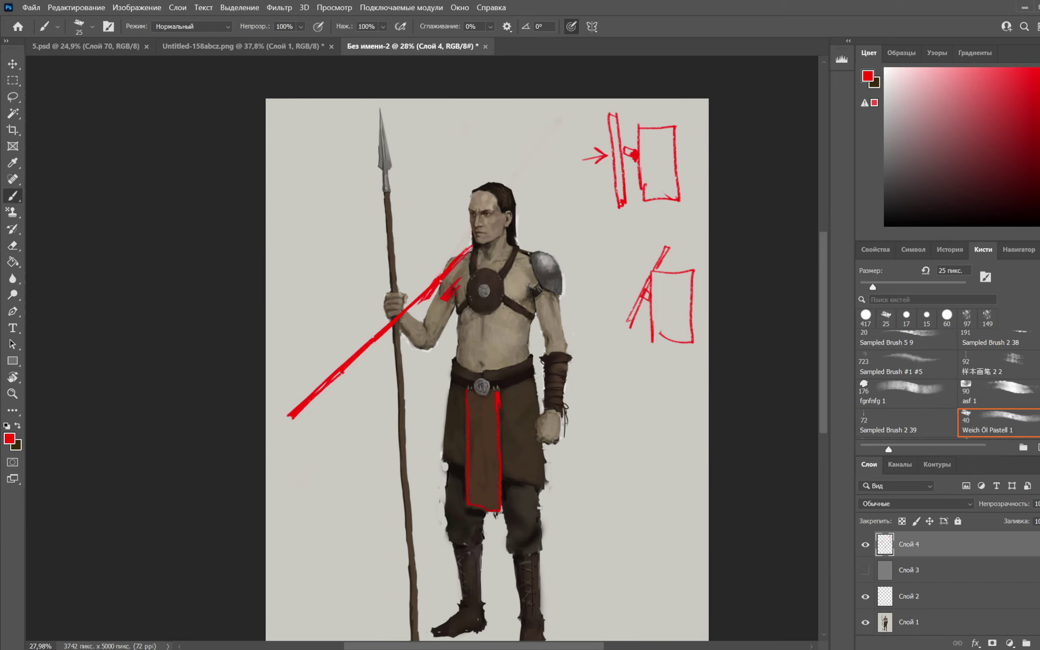
{"action": "left_click_drag", "start_coordinate": [515, 217], "coordinate": [551, 184]}
Sketch the red bent arm and its hand gripping the new spear line, thickening the strokes toward the shoulder
{"action": "mouse_move", "coordinate": [450, 286]}
{"action": "left_mouse_down"}
{"action": "mouse_move", "coordinate": [418, 332]}
{"action": "mouse_move", "coordinate": [379, 340]}
{"action": "mouse_move", "coordinate": [354, 377]}
{"action": "mouse_move", "coordinate": [357, 338]}
{"action": "mouse_move", "coordinate": [379, 337]}
{"action": "mouse_move", "coordinate": [370, 368]}
{"action": "mouse_move", "coordinate": [423, 341]}
{"action": "left_mouse_up"}
{"action": "mouse_move", "coordinate": [419, 331]}
{"action": "left_mouse_down"}
{"action": "mouse_move", "coordinate": [420, 344]}
{"action": "mouse_move", "coordinate": [440, 312]}
{"action": "left_mouse_up"}
{"action": "left_click_drag", "start_coordinate": [427, 310], "coordinate": [454, 272]}
{"action": "left_click_drag", "start_coordinate": [515, 292], "coordinate": [522, 263]}
{"action": "mouse_move", "coordinate": [446, 288]}
{"action": "left_mouse_down"}
{"action": "mouse_move", "coordinate": [459, 271]}
{"action": "mouse_move", "coordinate": [477, 274]}
{"action": "left_mouse_up"}
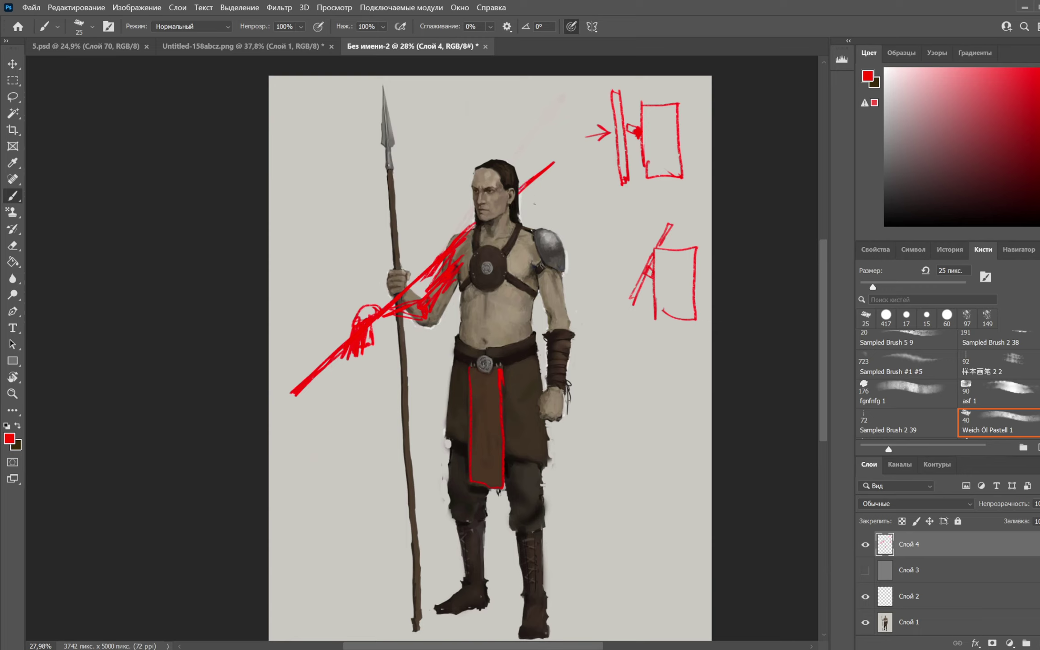
{"action": "left_click", "coordinate": [892, 649]}
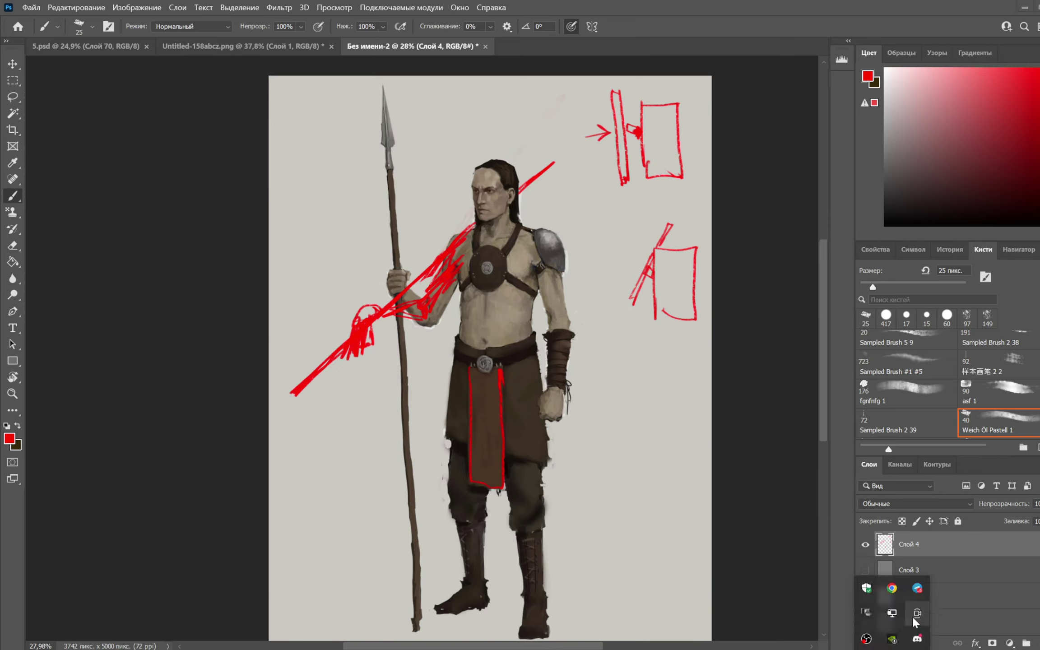
{"action": "right_click", "coordinate": [918, 592]}
{"action": "left_click", "coordinate": [938, 576]}
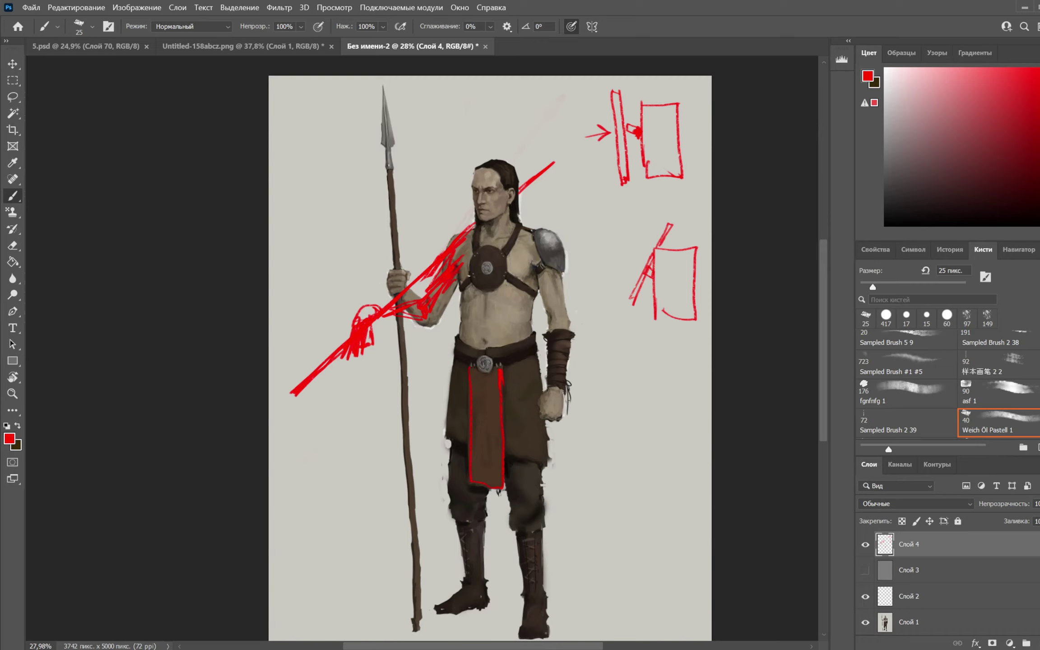
Erase the red outline around the warrior's hanging loincloth with the Eraser
{"action": "left_click_drag", "start_coordinate": [580, 318], "coordinate": [577, 309]}
{"action": "key", "text": "e"}
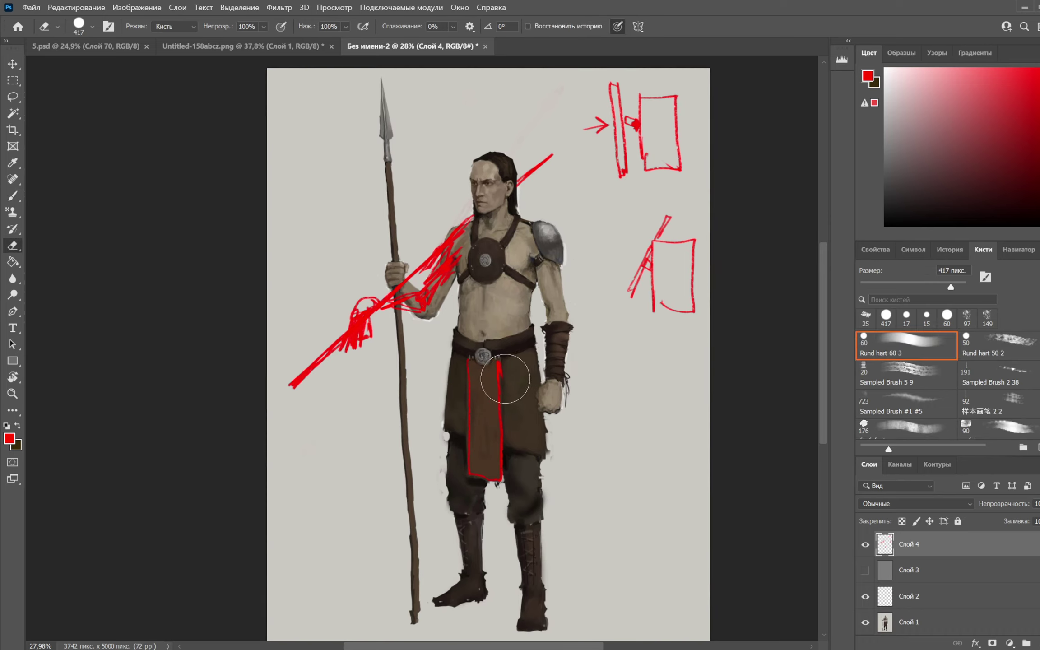
{"action": "left_click_drag", "start_coordinate": [504, 380], "coordinate": [485, 364]}
{"action": "key", "text": "b"}
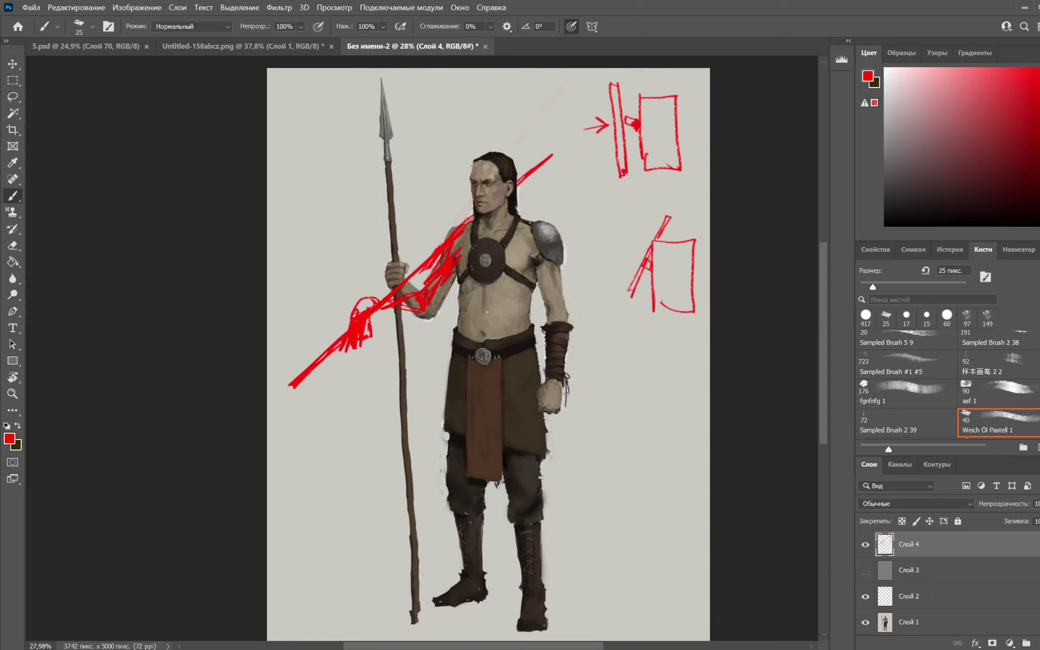
Try a red ellipse around the torso and a short red mark at the skirt's hem, undoing each
{"action": "scroll", "coordinate": [487, 312], "scroll_direction": "up", "scroll_amount": 1}
{"action": "left_click_drag", "start_coordinate": [578, 284], "coordinate": [565, 272]}
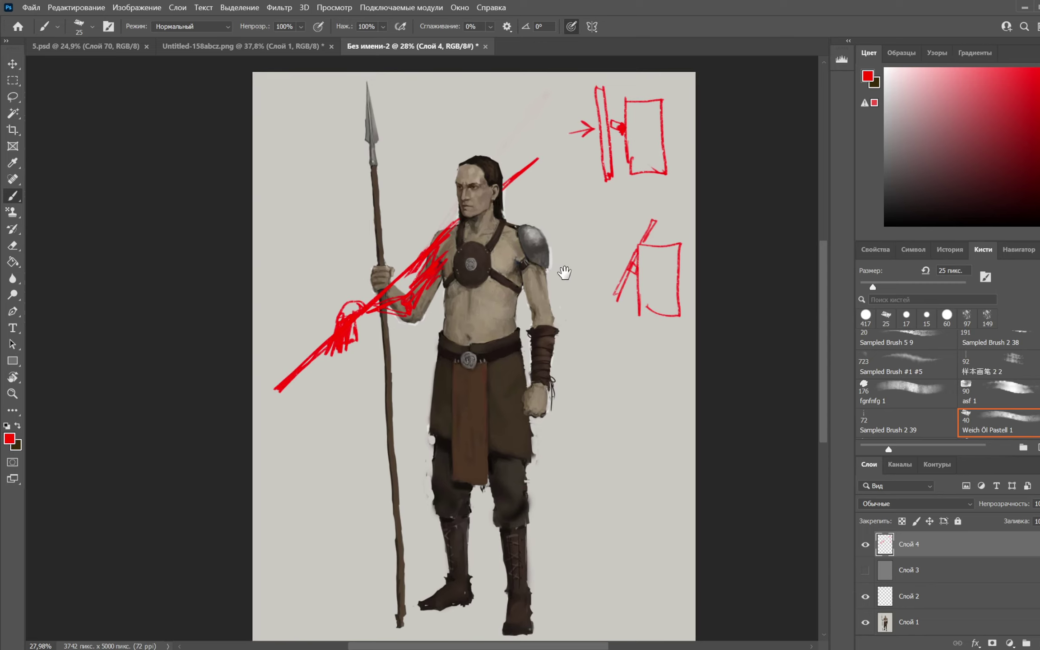
{"action": "scroll", "coordinate": [474, 348], "scroll_direction": "down", "scroll_amount": 1}
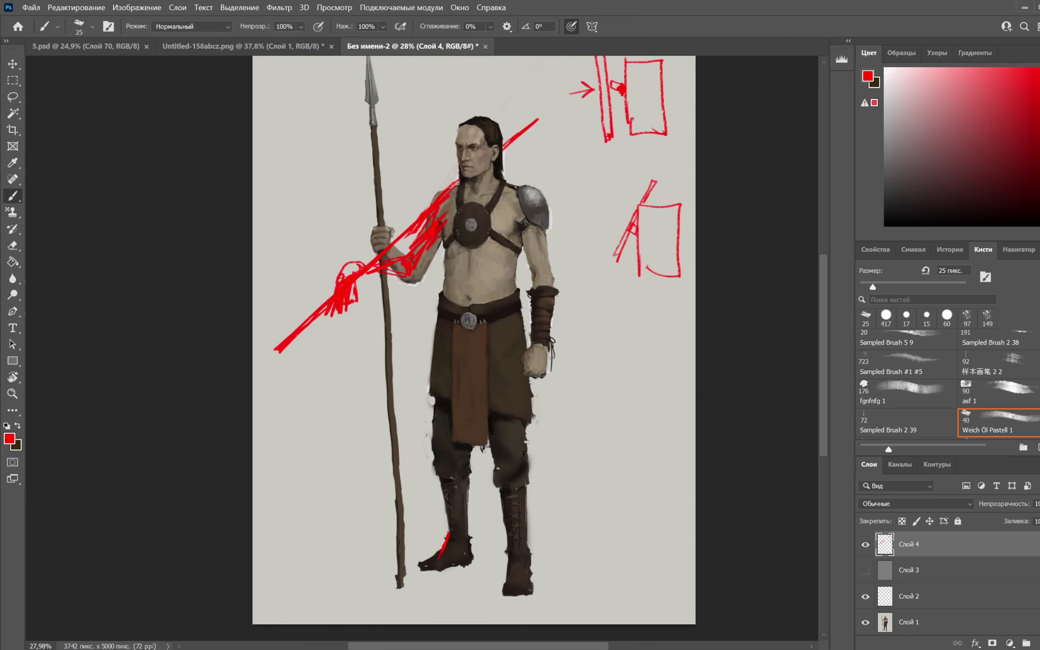
{"action": "left_click_drag", "start_coordinate": [461, 291], "coordinate": [497, 197]}
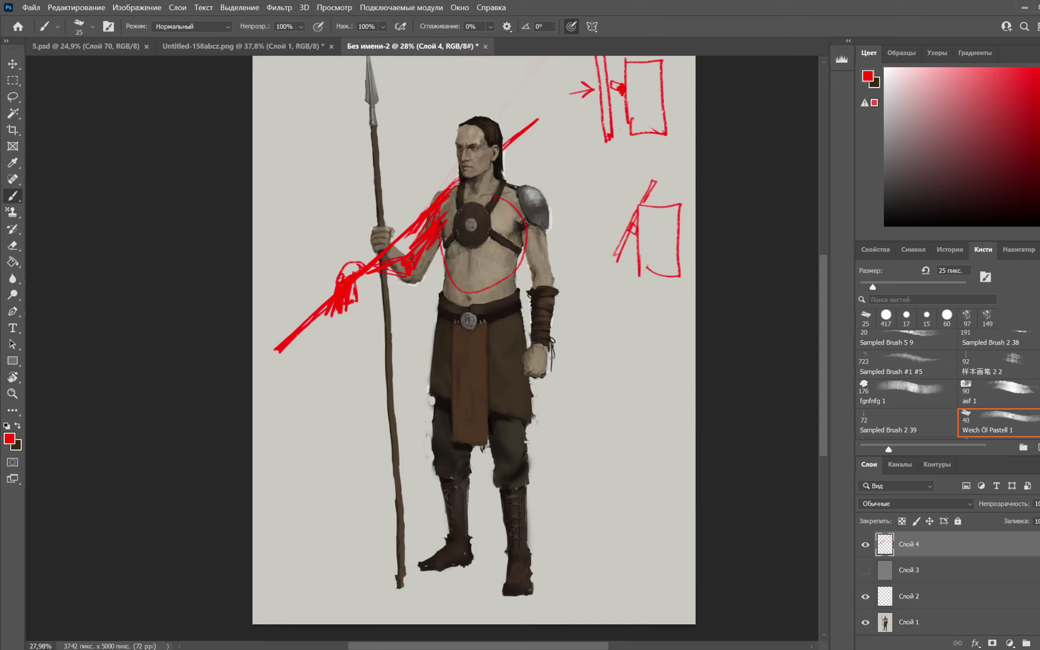
{"action": "key", "text": "ctrl+z"}
{"action": "left_click_drag", "start_coordinate": [530, 380], "coordinate": [536, 420]}
{"action": "key", "text": "ctrl+z"}
Outline the skirt's spear-side edge down to the hem in red, trying out and undoing wider edges and a waist line
{"action": "mouse_move", "coordinate": [443, 303]}
{"action": "left_mouse_down"}
{"action": "mouse_move", "coordinate": [437, 404]}
{"action": "mouse_move", "coordinate": [433, 325]}
{"action": "mouse_move", "coordinate": [427, 403]}
{"action": "left_mouse_up"}
{"action": "key", "text": "ctrl+z"}
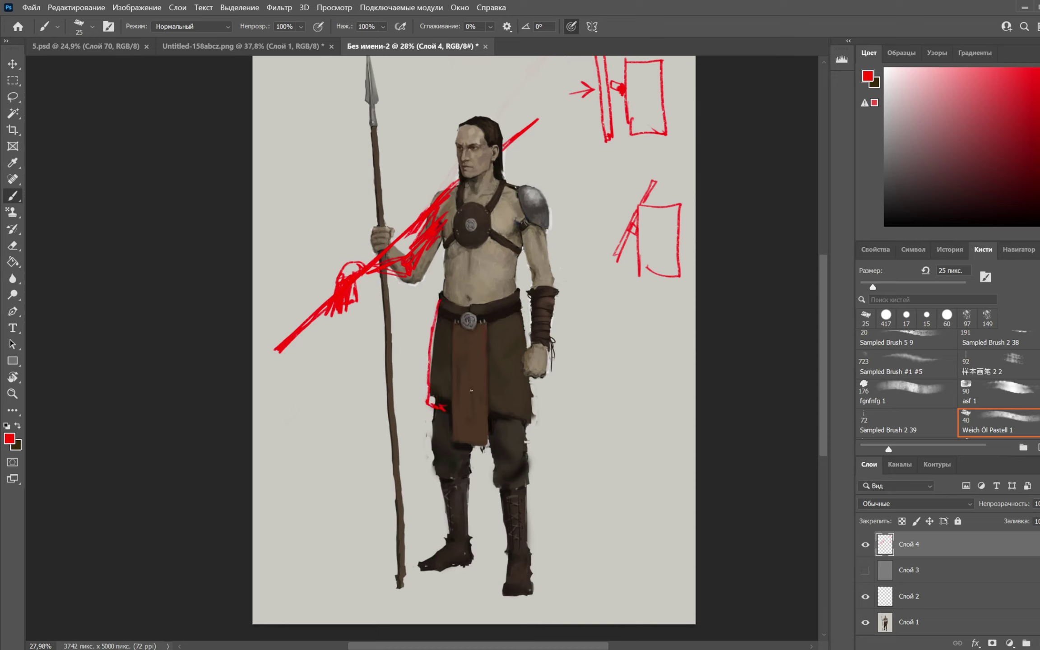
{"action": "mouse_move", "coordinate": [519, 304]}
{"action": "left_mouse_down"}
{"action": "mouse_move", "coordinate": [540, 420]}
{"action": "mouse_move", "coordinate": [524, 433]}
{"action": "left_mouse_up"}
{"action": "left_click_drag", "start_coordinate": [436, 301], "coordinate": [422, 391]}
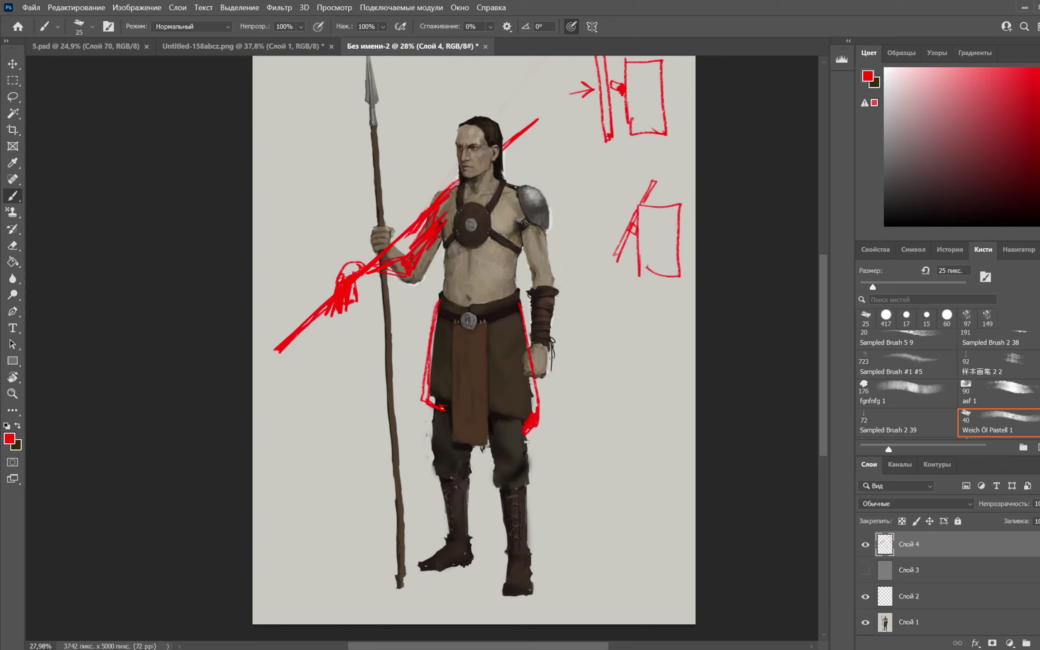
{"action": "key", "text": "ctrl+z"}
{"action": "key", "text": "ctrl+z"}
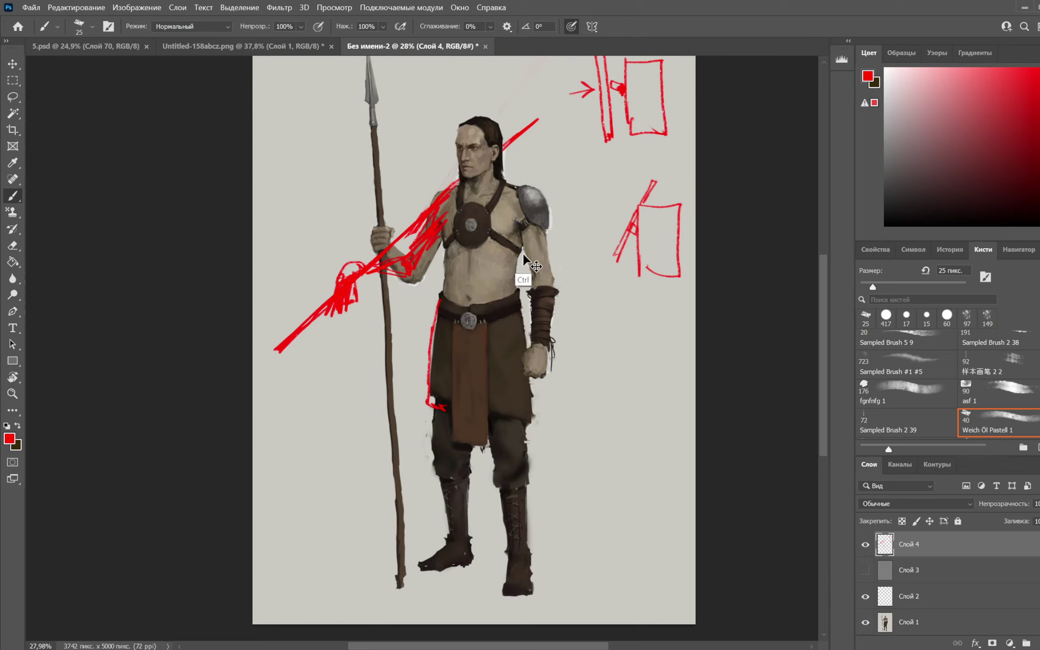
{"action": "mouse_move", "coordinate": [522, 240]}
{"action": "left_mouse_down"}
{"action": "mouse_move", "coordinate": [515, 275]}
{"action": "mouse_move", "coordinate": [524, 329]}
{"action": "left_mouse_up"}
{"action": "key", "text": "ctrl+z"}
Sketch a small red torso with a centre line and a tapered pelvis below the two rectangle diagrams
{"action": "mouse_move", "coordinate": [667, 325]}
{"action": "left_mouse_down"}
{"action": "mouse_move", "coordinate": [646, 371]}
{"action": "mouse_move", "coordinate": [608, 370]}
{"action": "mouse_move", "coordinate": [605, 327]}
{"action": "mouse_move", "coordinate": [618, 317]}
{"action": "mouse_move", "coordinate": [664, 328]}
{"action": "mouse_move", "coordinate": [633, 317]}
{"action": "mouse_move", "coordinate": [662, 327]}
{"action": "mouse_move", "coordinate": [619, 368]}
{"action": "left_mouse_up"}
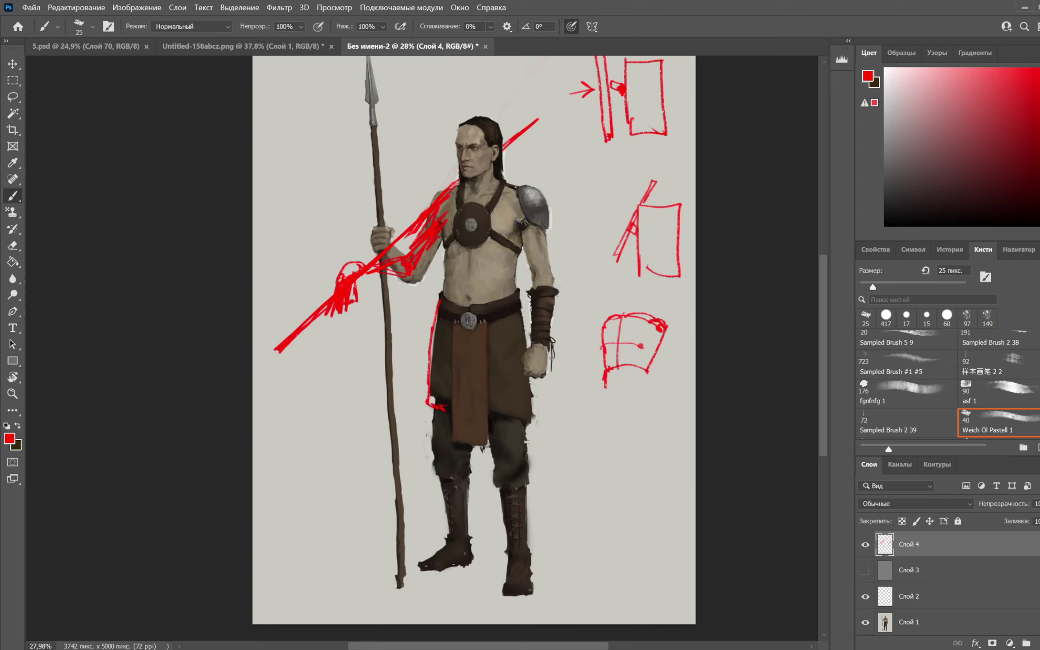
{"action": "mouse_move", "coordinate": [644, 367]}
{"action": "left_mouse_down"}
{"action": "mouse_move", "coordinate": [651, 393]}
{"action": "mouse_move", "coordinate": [615, 422]}
{"action": "mouse_move", "coordinate": [652, 397]}
{"action": "mouse_move", "coordinate": [620, 424]}
{"action": "left_mouse_up"}
{"action": "key", "text": "ctrl+z"}
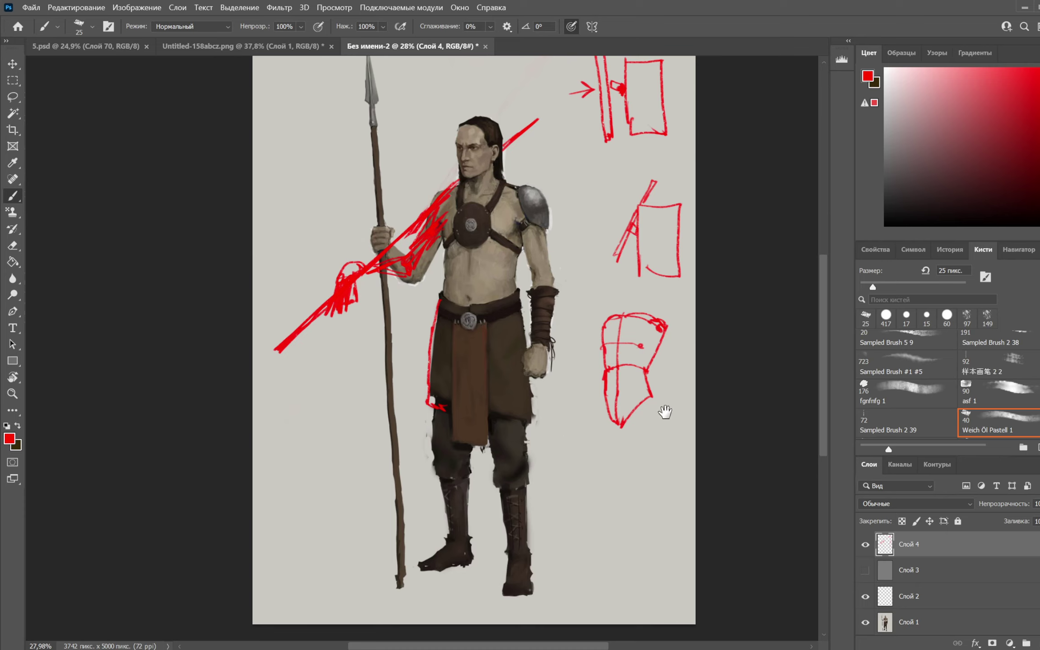
Sketch both legs of the small red figure down from the pelvis, redoing strokes that miss the contour
{"action": "left_click_drag", "start_coordinate": [625, 413], "coordinate": [636, 462]}
{"action": "left_click_drag", "start_coordinate": [649, 393], "coordinate": [659, 422]}
{"action": "left_click_drag", "start_coordinate": [615, 373], "coordinate": [647, 367]}
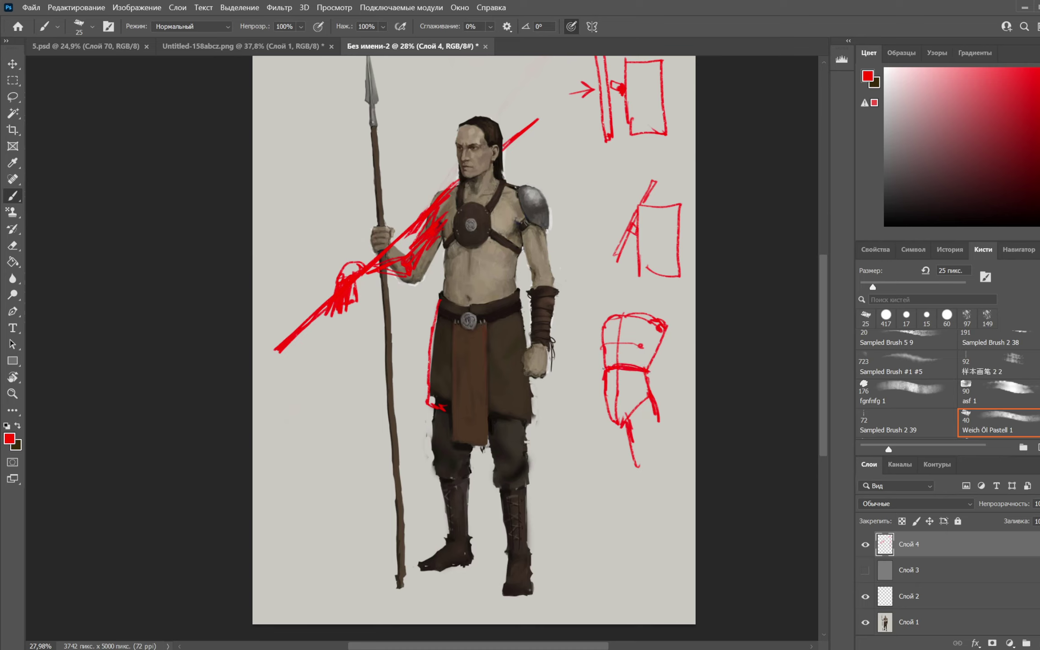
{"action": "key", "text": "ctrl+z"}
{"action": "left_click_drag", "start_coordinate": [649, 389], "coordinate": [663, 491]}
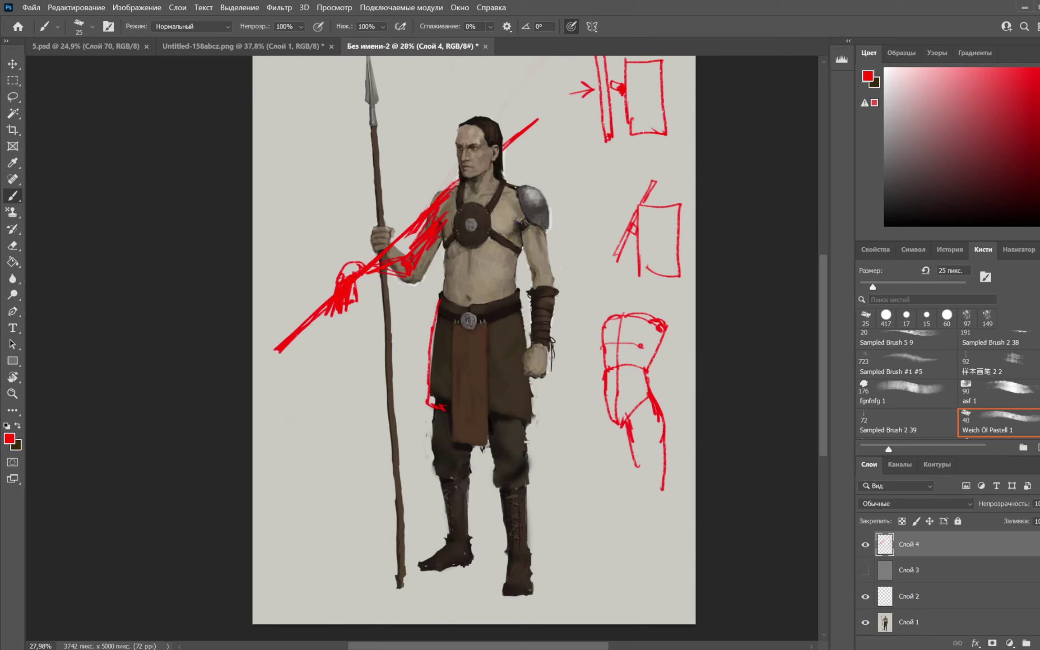
{"action": "mouse_move", "coordinate": [635, 456]}
{"action": "left_mouse_down"}
{"action": "mouse_move", "coordinate": [644, 495]}
{"action": "mouse_move", "coordinate": [666, 483]}
{"action": "mouse_move", "coordinate": [648, 502]}
{"action": "left_mouse_up"}
{"action": "mouse_move", "coordinate": [605, 377]}
{"action": "left_mouse_down"}
{"action": "mouse_move", "coordinate": [598, 481]}
{"action": "mouse_move", "coordinate": [615, 490]}
{"action": "mouse_move", "coordinate": [616, 426]}
{"action": "left_mouse_up"}
{"action": "key", "text": "ctrl+z"}
{"action": "key", "text": "ctrl+z"}
{"action": "mouse_move", "coordinate": [604, 382]}
{"action": "left_mouse_down"}
{"action": "mouse_move", "coordinate": [594, 470]}
{"action": "mouse_move", "coordinate": [613, 485]}
{"action": "left_mouse_up"}
{"action": "left_click_drag", "start_coordinate": [617, 427], "coordinate": [605, 493]}
Reduce the Eraser to 34 px and clean up the small red figure's waist line
{"action": "key", "text": "e"}
{"action": "right_click", "coordinate": [660, 330]}
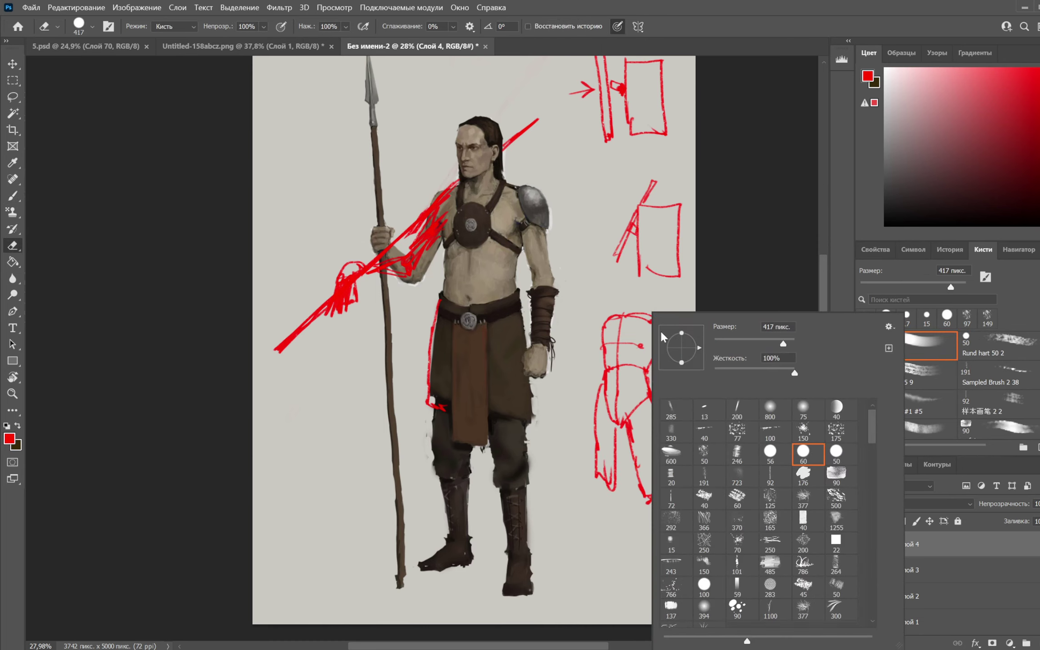
{"action": "left_click", "coordinate": [723, 341]}
{"action": "left_click_drag", "start_coordinate": [647, 363], "coordinate": [645, 377]}
Add the shoulder line, both arms and a rough head to the small red figure
{"action": "key", "text": "b"}
{"action": "mouse_move", "coordinate": [665, 338]}
{"action": "left_mouse_down"}
{"action": "mouse_move", "coordinate": [655, 393]}
{"action": "mouse_move", "coordinate": [674, 297]}
{"action": "left_mouse_up"}
{"action": "mouse_move", "coordinate": [612, 365]}
{"action": "left_mouse_down"}
{"action": "mouse_move", "coordinate": [608, 307]}
{"action": "mouse_move", "coordinate": [681, 297]}
{"action": "mouse_move", "coordinate": [671, 296]}
{"action": "mouse_move", "coordinate": [681, 375]}
{"action": "left_mouse_up"}
{"action": "mouse_move", "coordinate": [669, 327]}
{"action": "left_mouse_down"}
{"action": "mouse_move", "coordinate": [673, 391]}
{"action": "mouse_move", "coordinate": [681, 364]}
{"action": "left_mouse_up"}
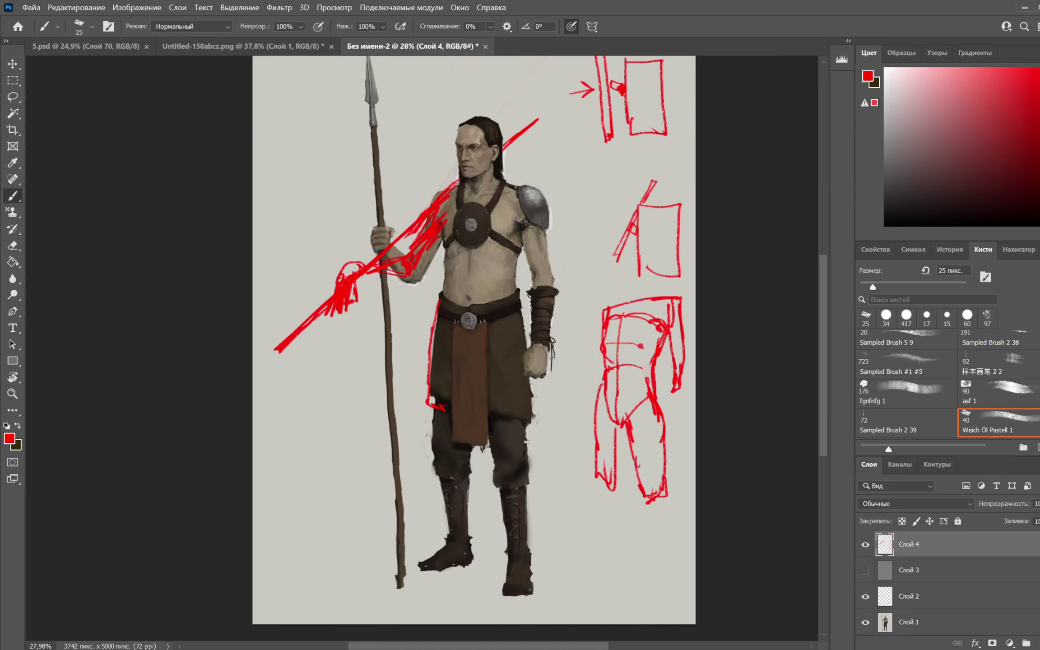
{"action": "mouse_move", "coordinate": [606, 311]}
{"action": "left_mouse_down"}
{"action": "mouse_move", "coordinate": [558, 389]}
{"action": "mouse_move", "coordinate": [600, 341]}
{"action": "mouse_move", "coordinate": [673, 309]}
{"action": "mouse_move", "coordinate": [620, 271]}
{"action": "mouse_move", "coordinate": [634, 255]}
{"action": "mouse_move", "coordinate": [645, 280]}
{"action": "mouse_move", "coordinate": [637, 280]}
{"action": "left_mouse_up"}
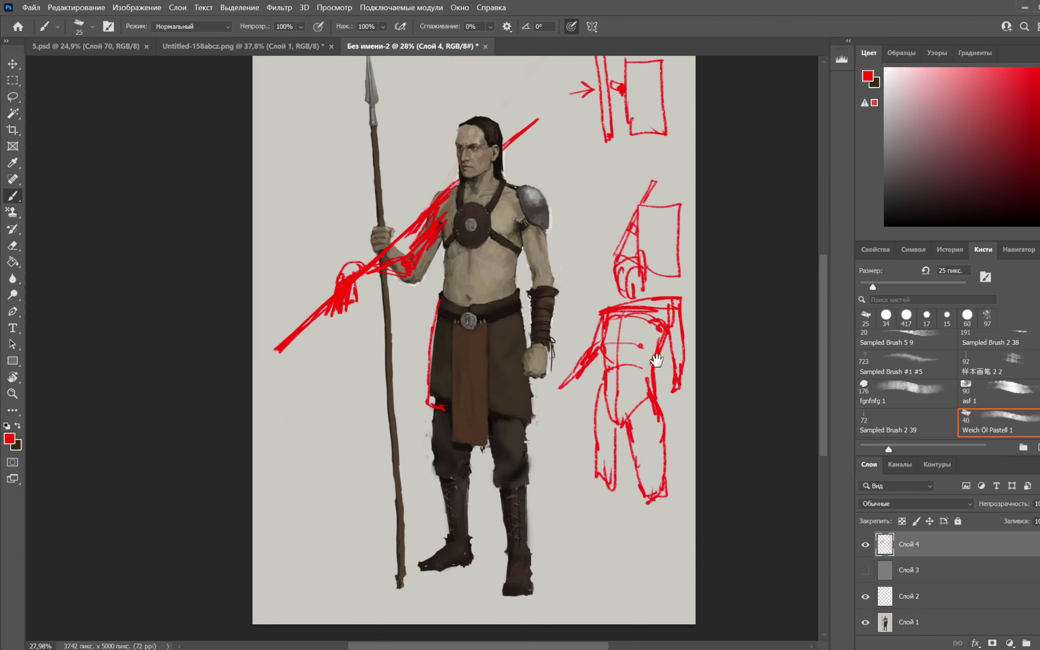
Paint the skirt's side edges wider with a hard round 60 px brush in dark brown sampled from the skirt
{"action": "left_click_drag", "start_coordinate": [656, 361], "coordinate": [700, 330]}
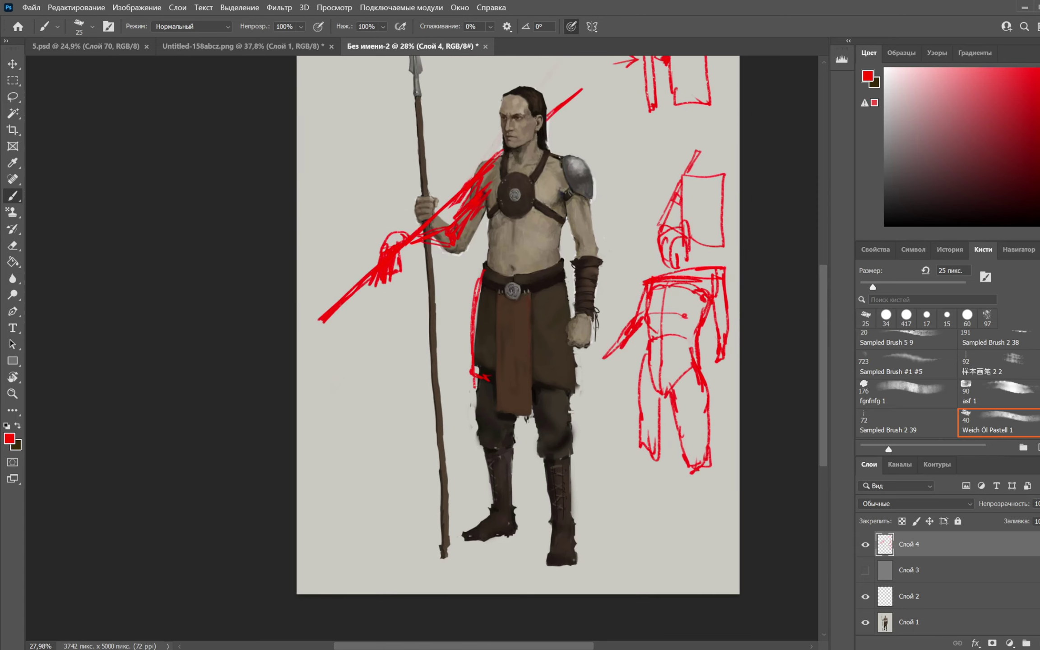
{"action": "right_click", "coordinate": [505, 274]}
{"action": "left_click", "coordinate": [661, 416]}
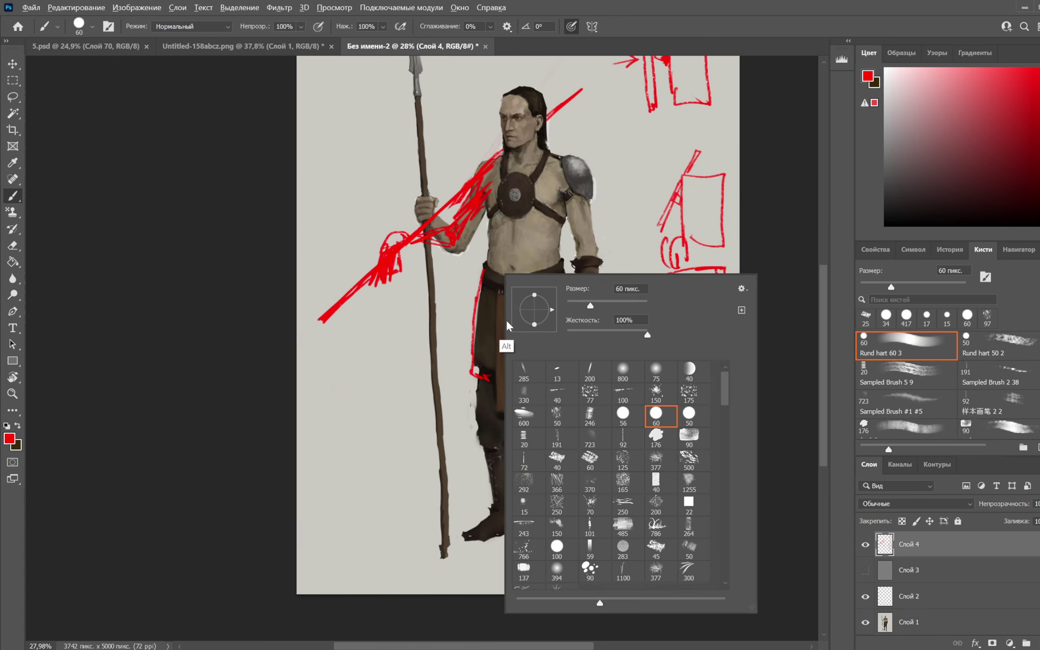
{"action": "left_click", "coordinate": [482, 349], "text": "alt"}
{"action": "mouse_move", "coordinate": [482, 285]}
{"action": "left_mouse_down"}
{"action": "mouse_move", "coordinate": [472, 372]}
{"action": "mouse_move", "coordinate": [490, 371]}
{"action": "left_mouse_up"}
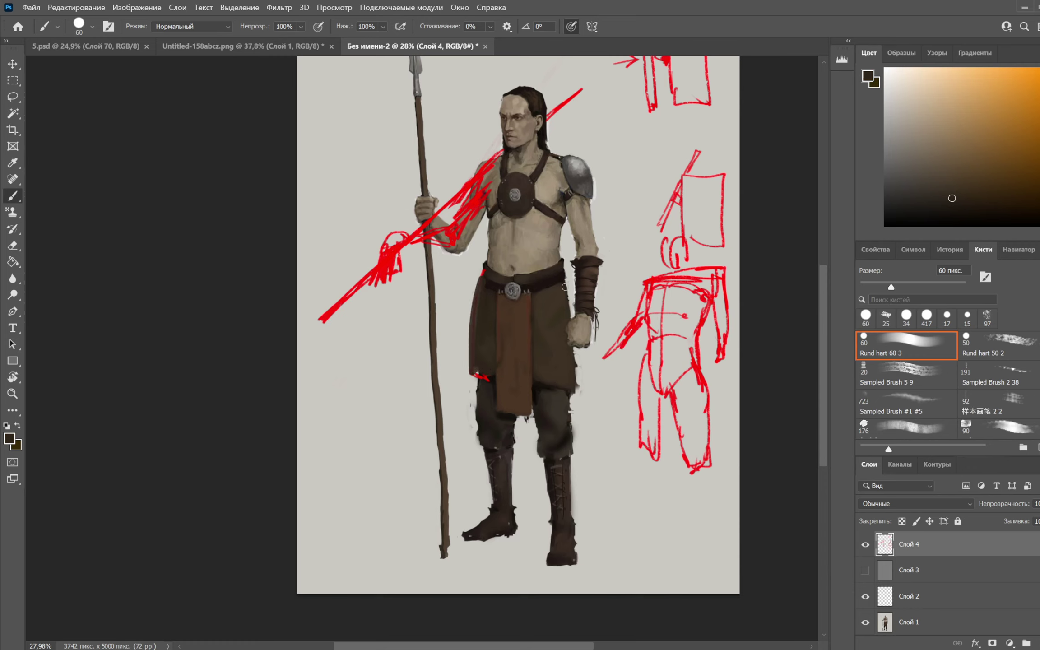
{"action": "left_click_drag", "start_coordinate": [558, 278], "coordinate": [572, 318]}
Try outlining the gap between skirt and bracer with an 18 px orange brush, and undo the outline
{"action": "left_click", "coordinate": [1037, 69]}
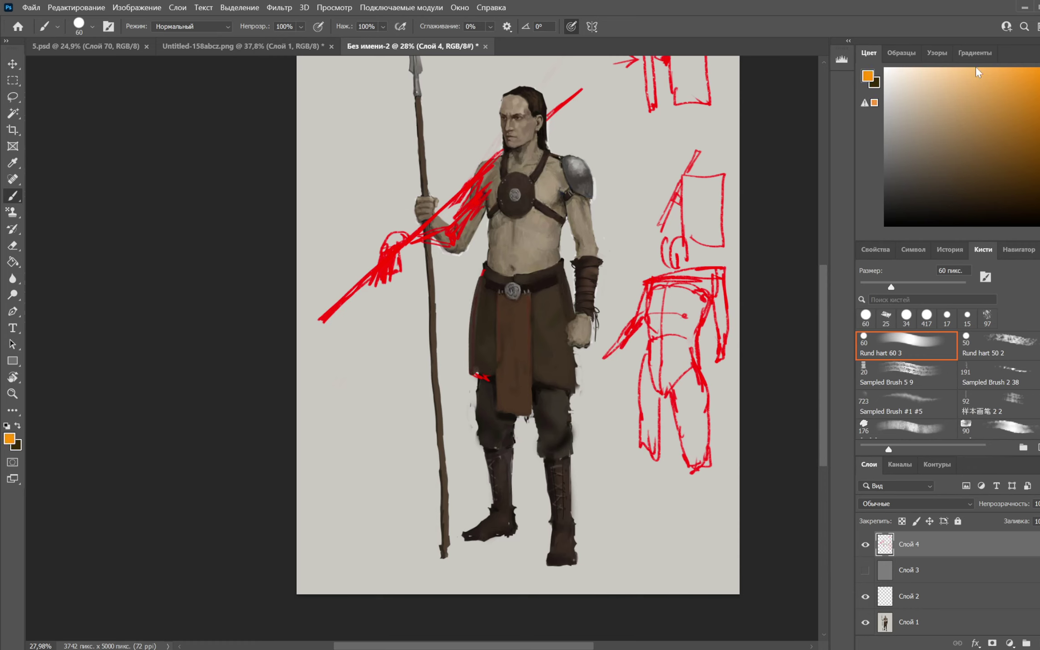
{"action": "right_click", "coordinate": [604, 273]}
{"action": "left_click", "coordinate": [674, 303]}
{"action": "left_click", "coordinate": [577, 310]}
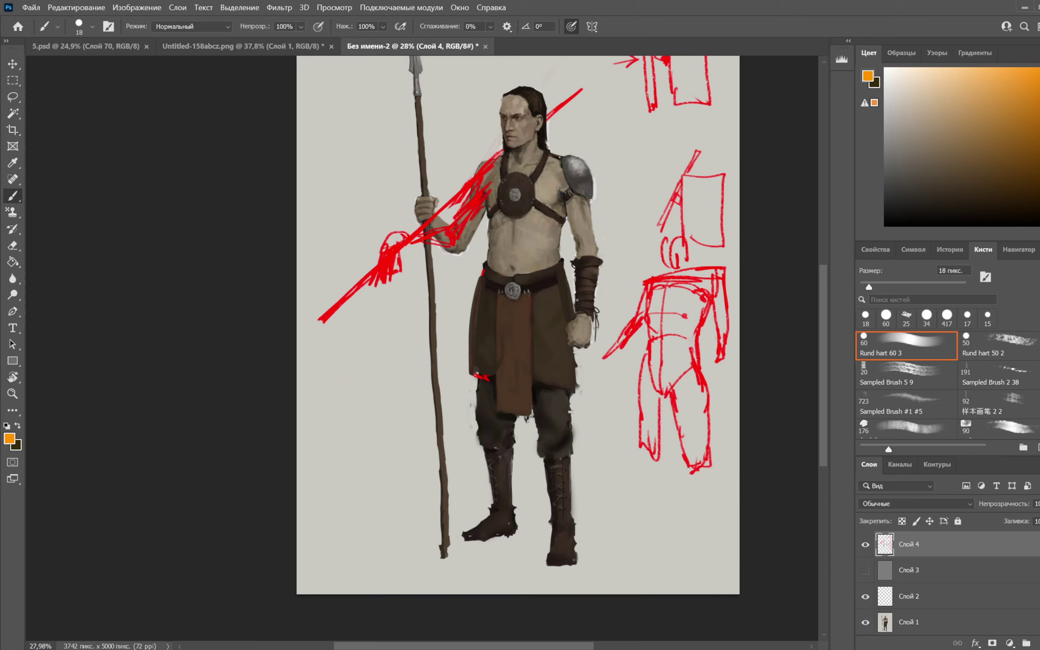
{"action": "left_click_drag", "start_coordinate": [576, 295], "coordinate": [565, 324]}
{"action": "key", "text": "e"}
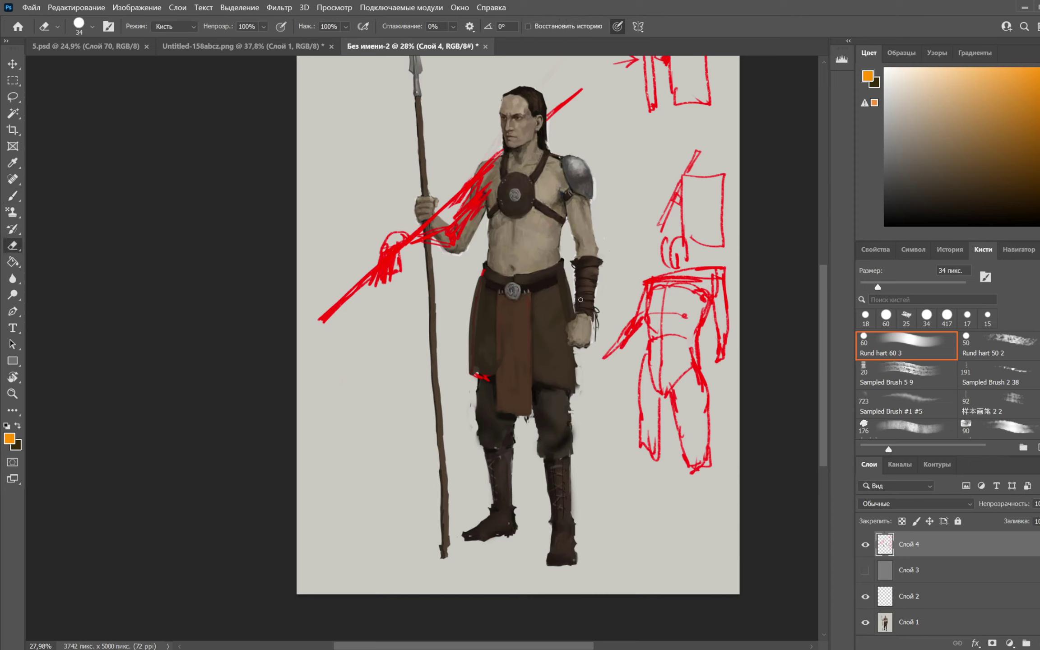
{"action": "mouse_move", "coordinate": [567, 276]}
{"action": "left_mouse_down"}
{"action": "mouse_move", "coordinate": [570, 348]}
{"action": "mouse_move", "coordinate": [567, 297]}
{"action": "mouse_move", "coordinate": [570, 319]}
{"action": "left_mouse_up"}
{"action": "key", "text": "b"}
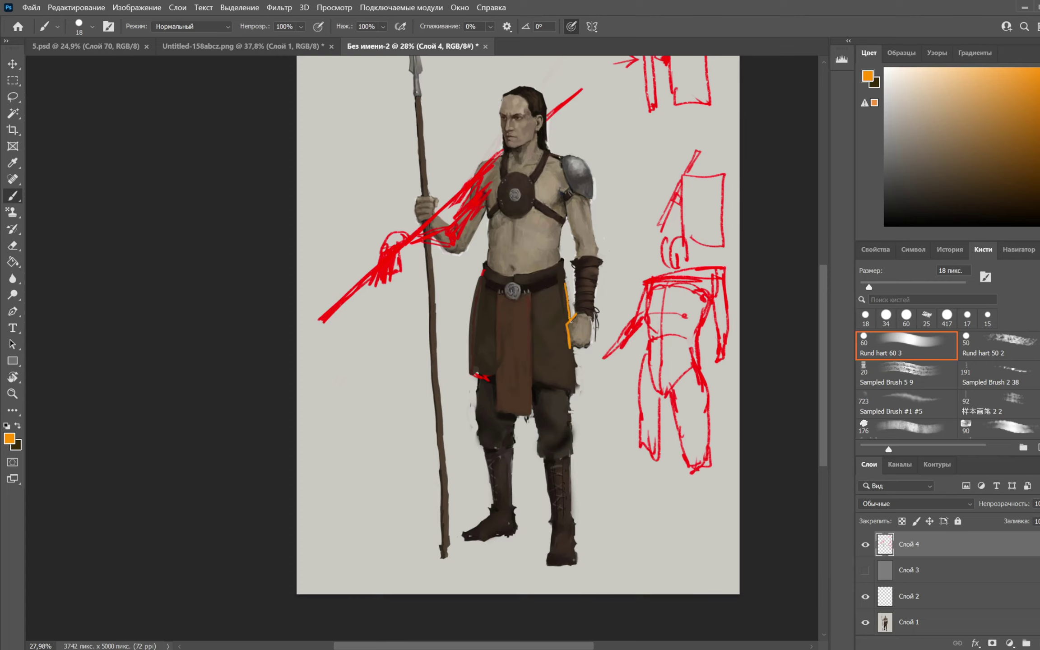
{"action": "key", "text": "ctrl+z"}
{"action": "key", "text": "ctrl+z"}
Draw an orange rectangle beside the front boot and try extension strokes above and below it
{"action": "mouse_move", "coordinate": [597, 462]}
{"action": "left_mouse_down"}
{"action": "mouse_move", "coordinate": [600, 506]}
{"action": "mouse_move", "coordinate": [600, 461]}
{"action": "mouse_move", "coordinate": [630, 472]}
{"action": "mouse_move", "coordinate": [603, 504]}
{"action": "left_mouse_up"}
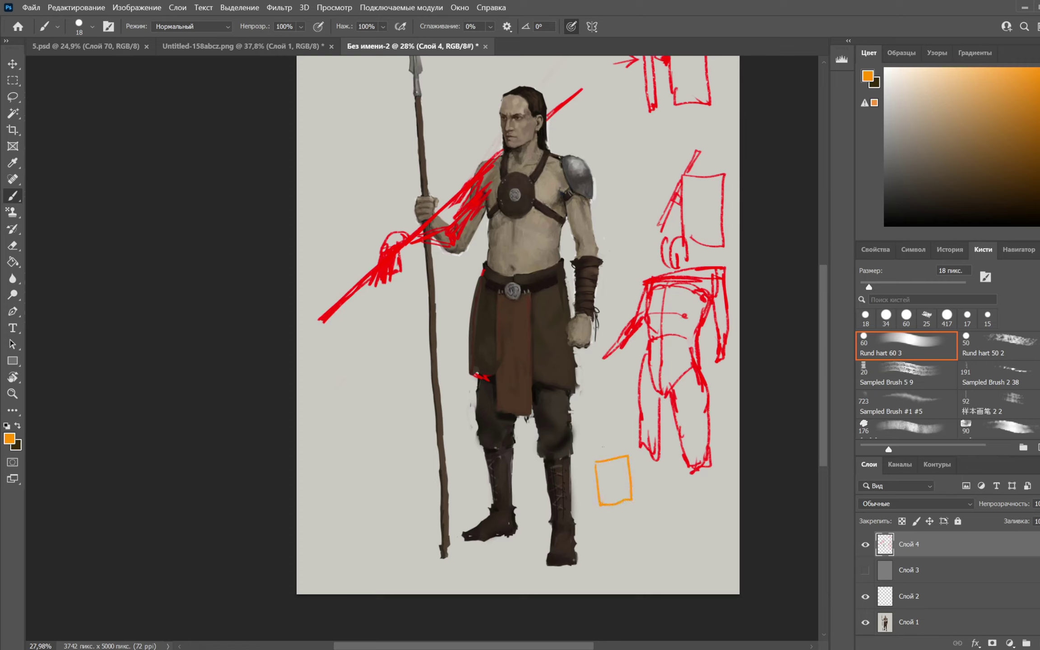
{"action": "left_click_drag", "start_coordinate": [597, 430], "coordinate": [599, 454]}
{"action": "mouse_move", "coordinate": [610, 386]}
{"action": "left_mouse_down"}
{"action": "mouse_move", "coordinate": [613, 420]}
{"action": "mouse_move", "coordinate": [633, 382]}
{"action": "left_mouse_up"}
{"action": "left_click_drag", "start_coordinate": [612, 423], "coordinate": [631, 412]}
{"action": "key", "text": "ctrl+z"}
{"action": "key", "text": "ctrl+z"}
{"action": "key", "text": "ctrl+z"}
Erase the orange rectangle and its trial extension lines, enlarging the Eraser to 143 px
{"action": "key", "text": "e"}
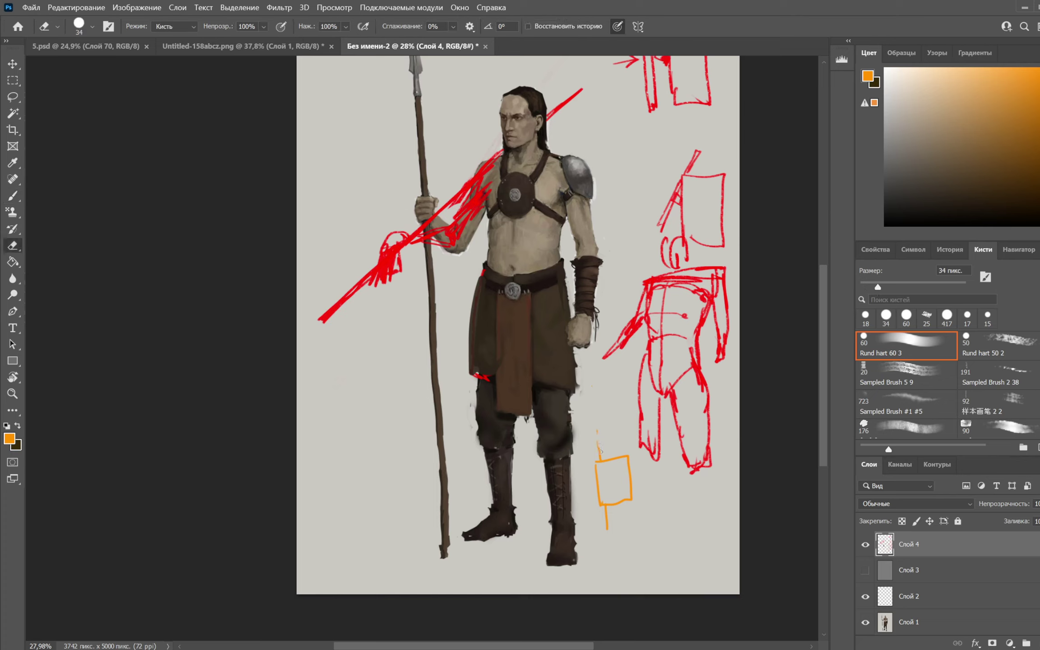
{"action": "left_click_drag", "start_coordinate": [606, 507], "coordinate": [607, 528]}
{"action": "key", "text": "b"}
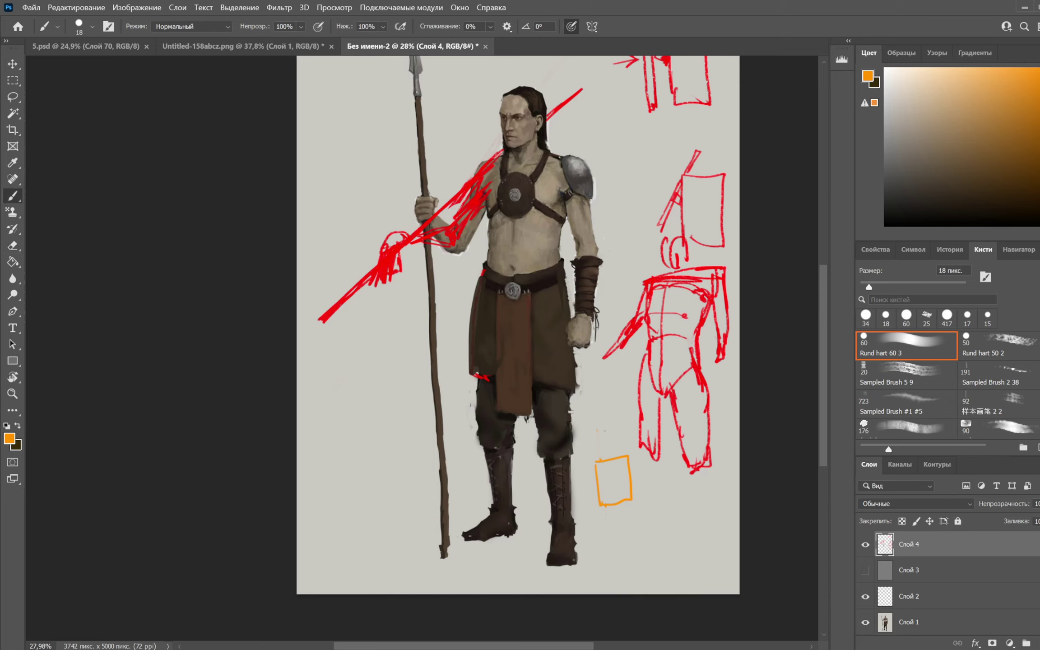
{"action": "left_click_drag", "start_coordinate": [604, 430], "coordinate": [606, 459]}
{"action": "key", "text": "e"}
{"action": "left_click_drag", "start_coordinate": [605, 431], "coordinate": [607, 458]}
{"action": "left_click_drag", "start_coordinate": [614, 505], "coordinate": [617, 524]}
{"action": "right_click", "coordinate": [641, 470]}
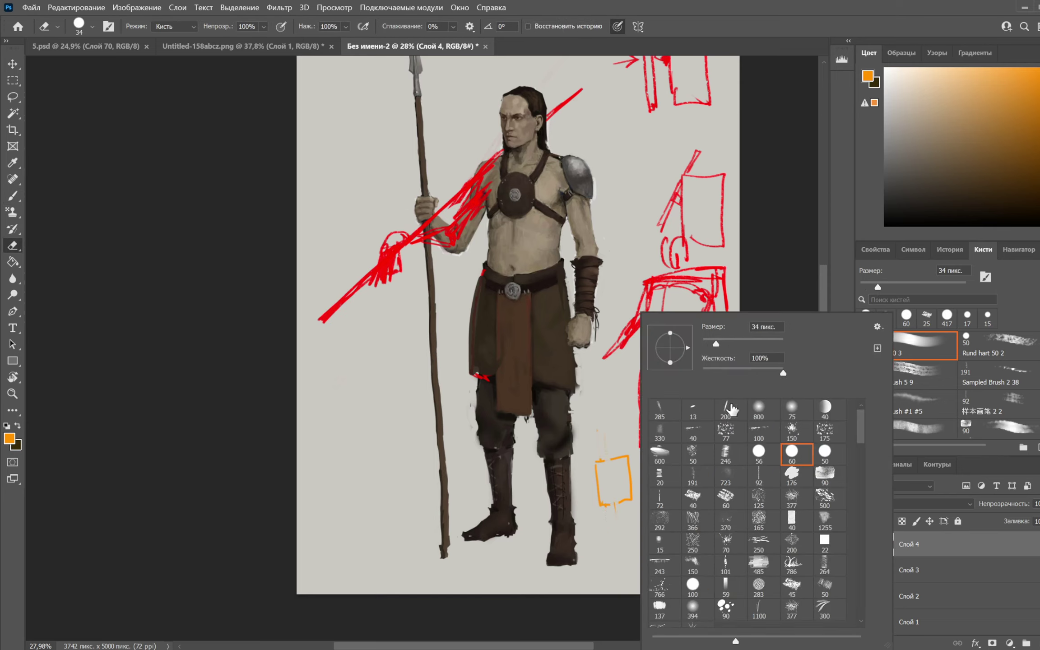
{"action": "left_click", "coordinate": [751, 340]}
{"action": "mouse_move", "coordinate": [614, 454]}
{"action": "left_mouse_down"}
{"action": "mouse_move", "coordinate": [612, 505]}
{"action": "mouse_move", "coordinate": [626, 459]}
{"action": "left_mouse_up"}
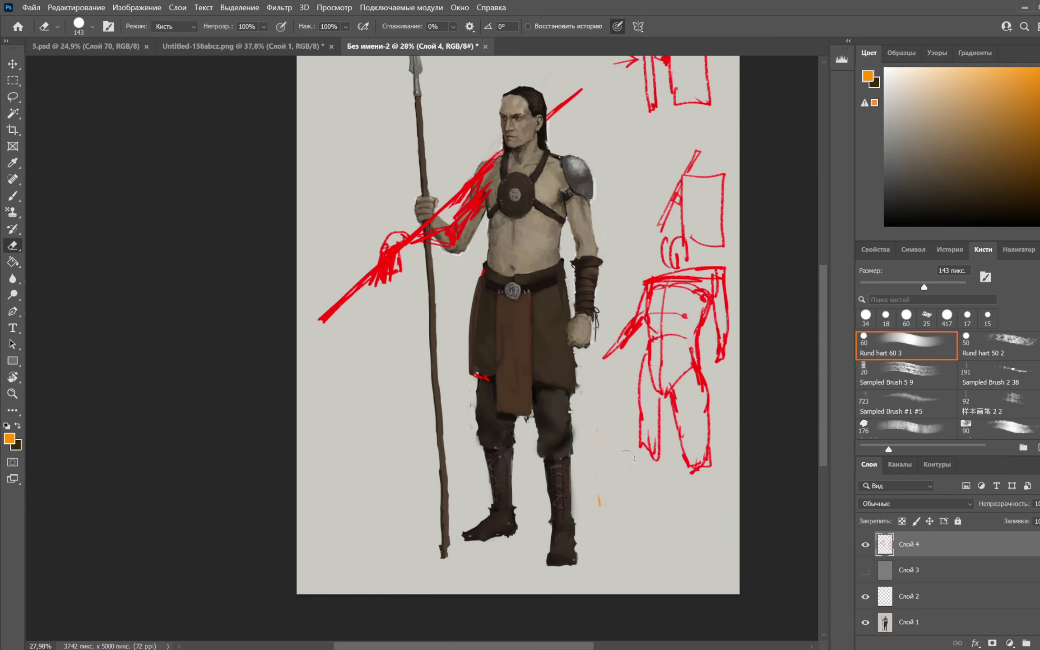
Extend the skirt outward from the belt past the lowered hand to the hem with a 40 px brush in sampled brown
{"action": "key", "text": "b"}
{"action": "left_click", "coordinate": [560, 338], "text": "alt"}
{"action": "right_click", "coordinate": [577, 272]}
{"action": "left_click_drag", "start_coordinate": [648, 304], "coordinate": [656, 302]}
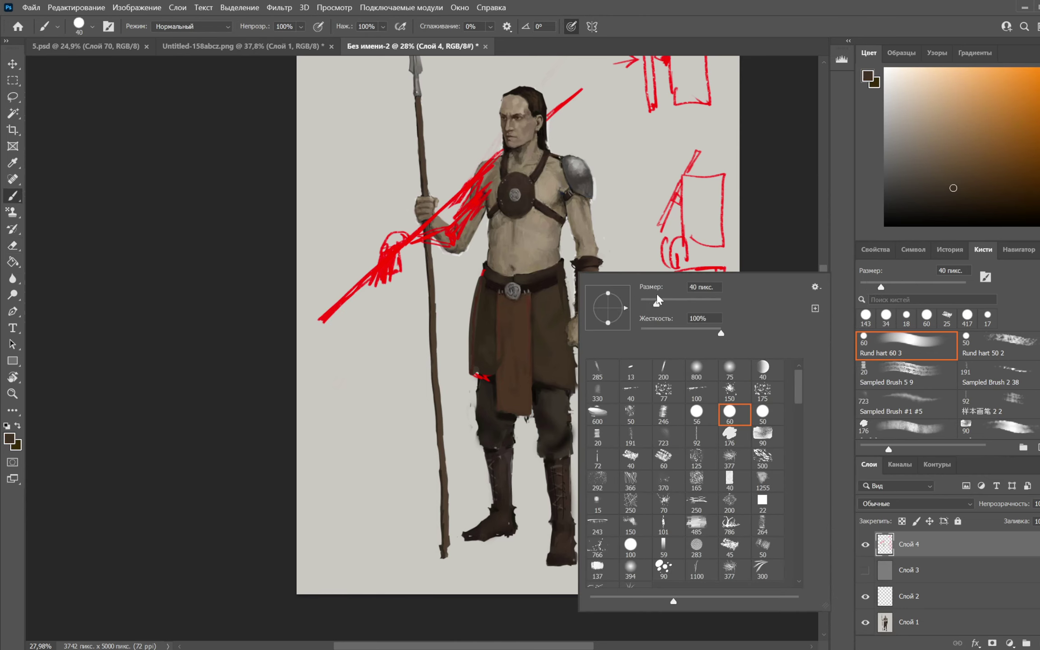
{"action": "left_click", "coordinate": [567, 287]}
{"action": "mouse_move", "coordinate": [567, 287]}
{"action": "left_mouse_down"}
{"action": "mouse_move", "coordinate": [572, 316]}
{"action": "mouse_move", "coordinate": [566, 280]}
{"action": "mouse_move", "coordinate": [581, 391]}
{"action": "left_mouse_up"}
{"action": "left_click_drag", "start_coordinate": [581, 352], "coordinate": [581, 394]}
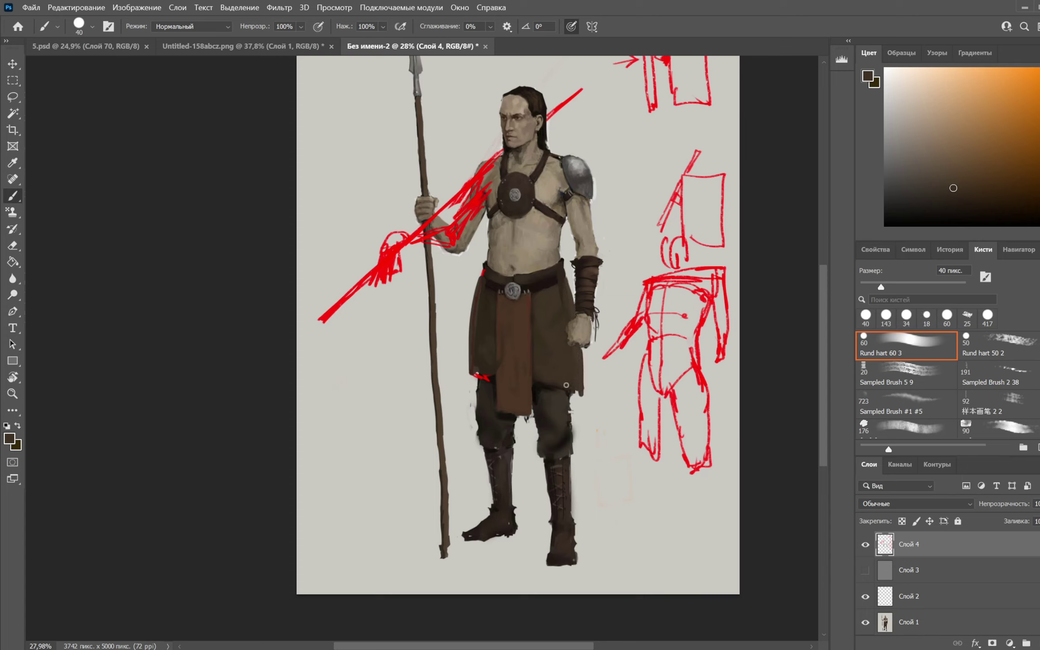
Lasso the leg on the bracer side, copy it to a new layer and shift it slightly away from the other leg
{"action": "left_click", "coordinate": [533, 433], "text": "alt"}
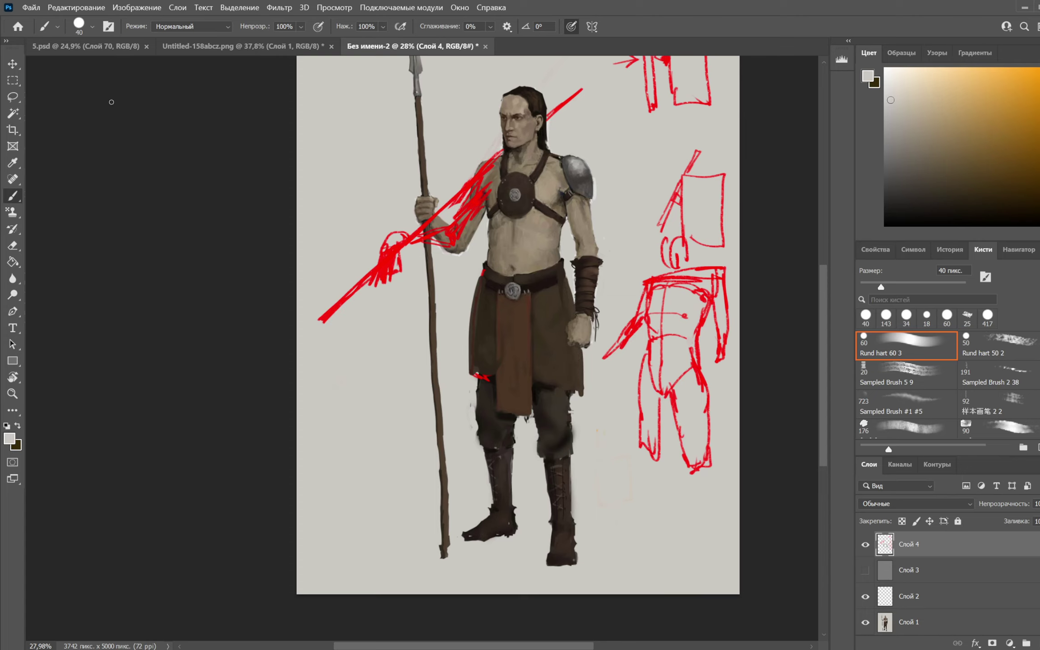
{"action": "key", "text": "l"}
{"action": "mouse_move", "coordinate": [519, 388]}
{"action": "left_mouse_down"}
{"action": "mouse_move", "coordinate": [542, 431]}
{"action": "mouse_move", "coordinate": [566, 395]}
{"action": "mouse_move", "coordinate": [587, 535]}
{"action": "mouse_move", "coordinate": [536, 483]}
{"action": "left_mouse_up"}
{"action": "key", "text": "ctrl+j"}
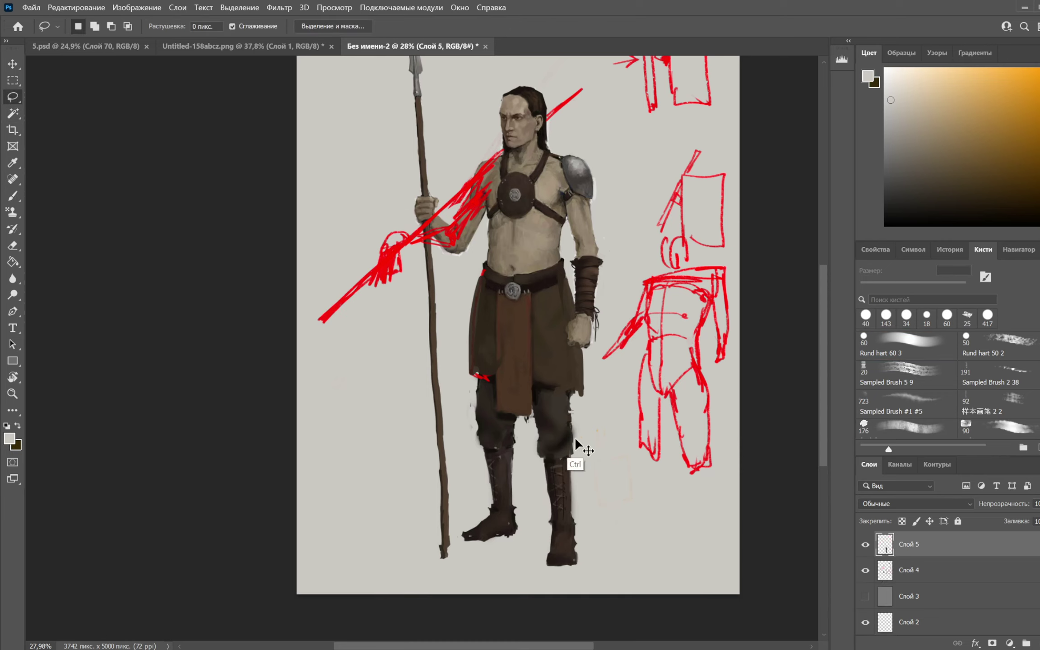
{"action": "left_click_drag", "start_coordinate": [574, 437], "coordinate": [583, 444], "text": "ctrl"}
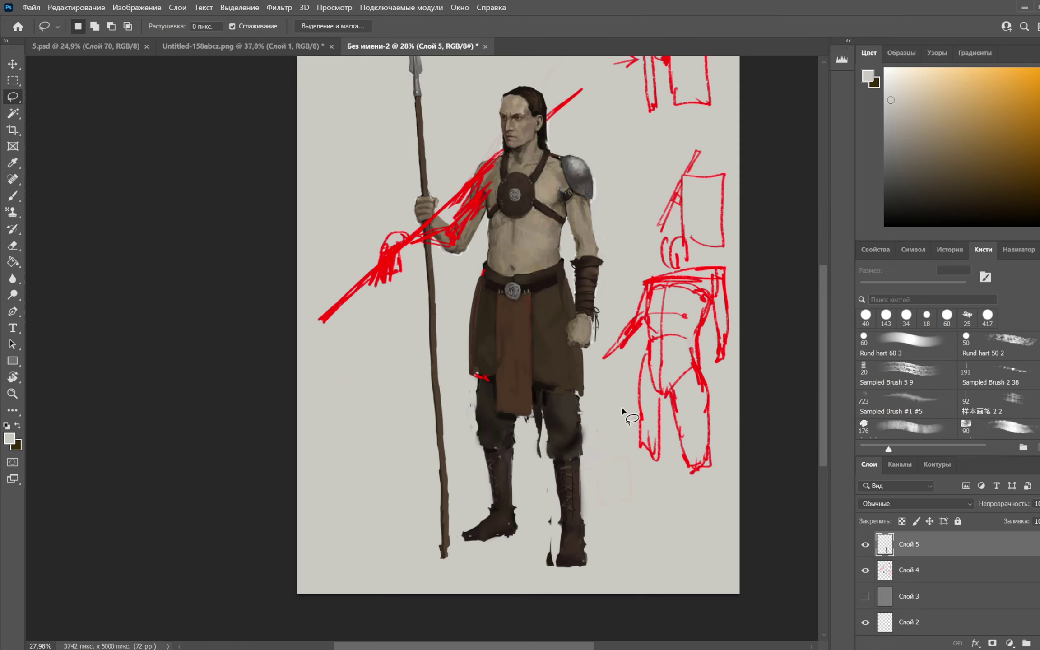
Paint out the stray marks beside the shifted leg in background grey and extend its boot toe downward in sampled dark brown
{"action": "key", "text": "b"}
{"action": "left_click_drag", "start_coordinate": [540, 456], "coordinate": [538, 446]}
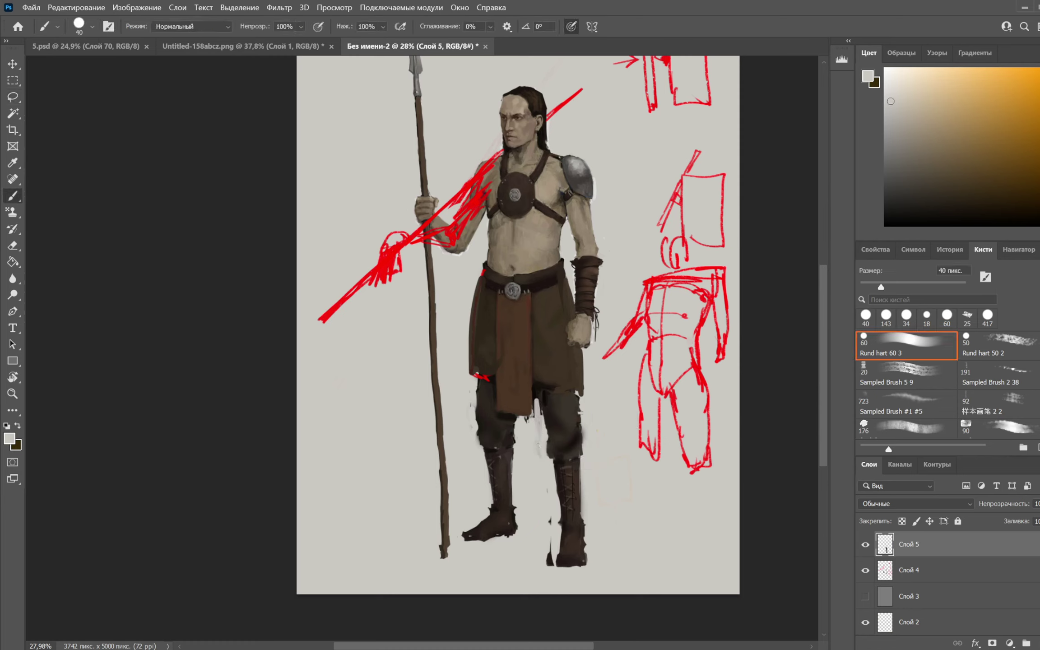
{"action": "left_click_drag", "start_coordinate": [550, 541], "coordinate": [546, 562]}
{"action": "left_click", "coordinate": [571, 574], "text": "alt"}
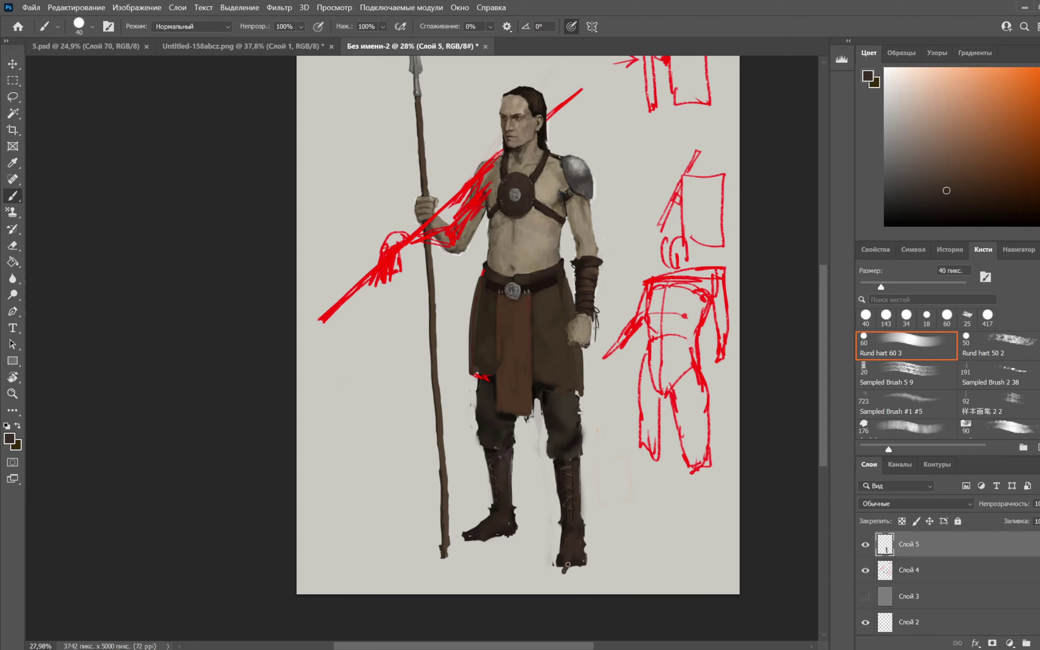
{"action": "mouse_move", "coordinate": [566, 572]}
{"action": "left_mouse_down"}
{"action": "mouse_move", "coordinate": [578, 559]}
{"action": "mouse_move", "coordinate": [571, 572]}
{"action": "left_mouse_up"}
Outline the front foot as a pointed shape in orange and fill it with sampled boot brown
{"action": "left_click", "coordinate": [1037, 78]}
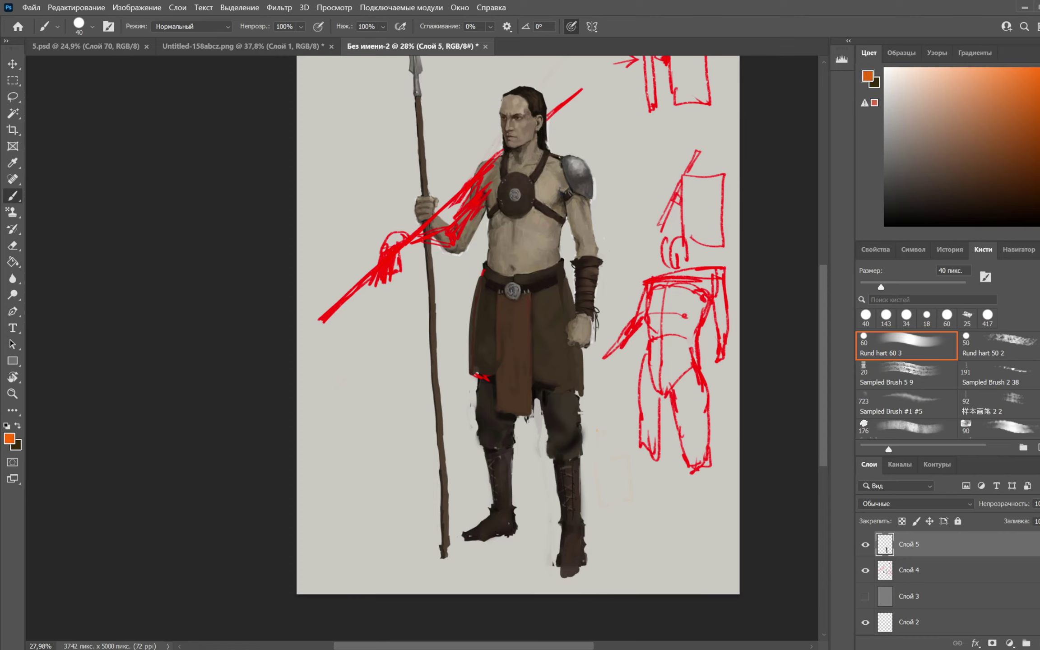
{"action": "mouse_move", "coordinate": [563, 529]}
{"action": "left_mouse_down"}
{"action": "mouse_move", "coordinate": [568, 577]}
{"action": "mouse_move", "coordinate": [585, 533]}
{"action": "mouse_move", "coordinate": [580, 524]}
{"action": "mouse_move", "coordinate": [570, 575]}
{"action": "left_mouse_up"}
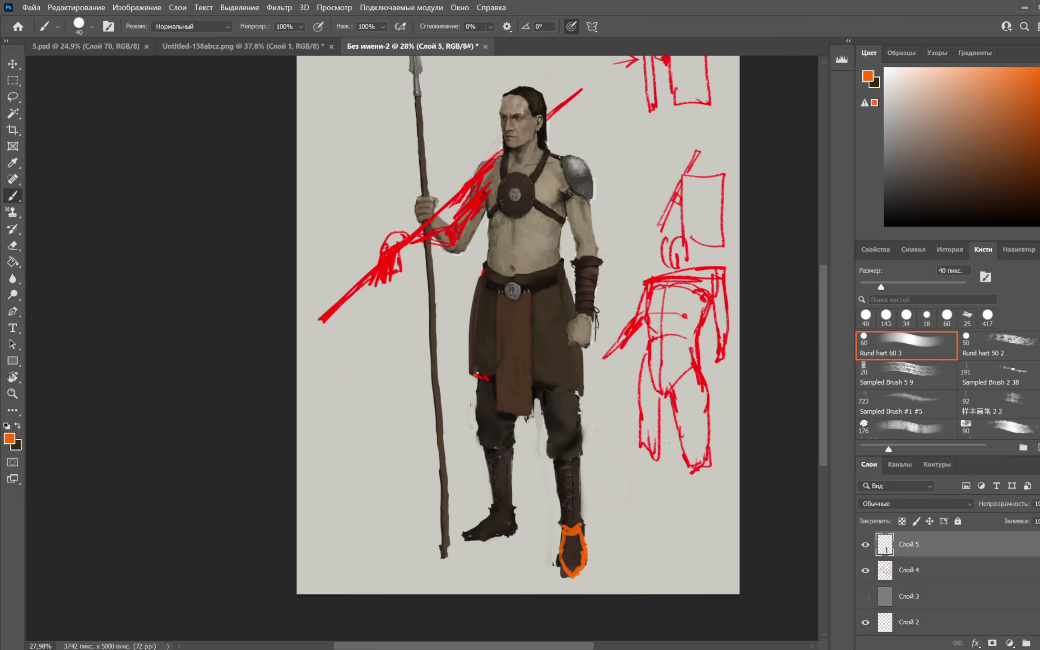
{"action": "left_click", "coordinate": [578, 575], "text": "alt"}
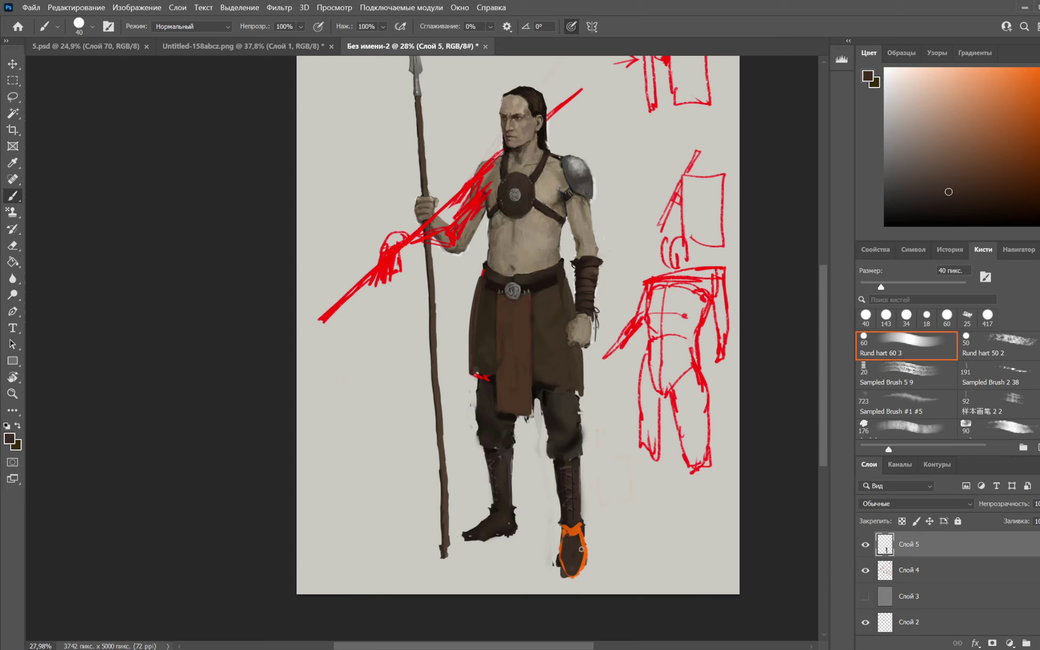
{"action": "left_click", "coordinate": [567, 583], "text": "alt"}
{"action": "left_click", "coordinate": [573, 561], "text": "alt"}
{"action": "left_click_drag", "start_coordinate": [582, 554], "coordinate": [578, 570]}
Trim and reshape the rear boot's foot into a slimmer wedge using sampled background grey and boot brown
{"action": "left_click", "coordinate": [517, 545], "text": "alt"}
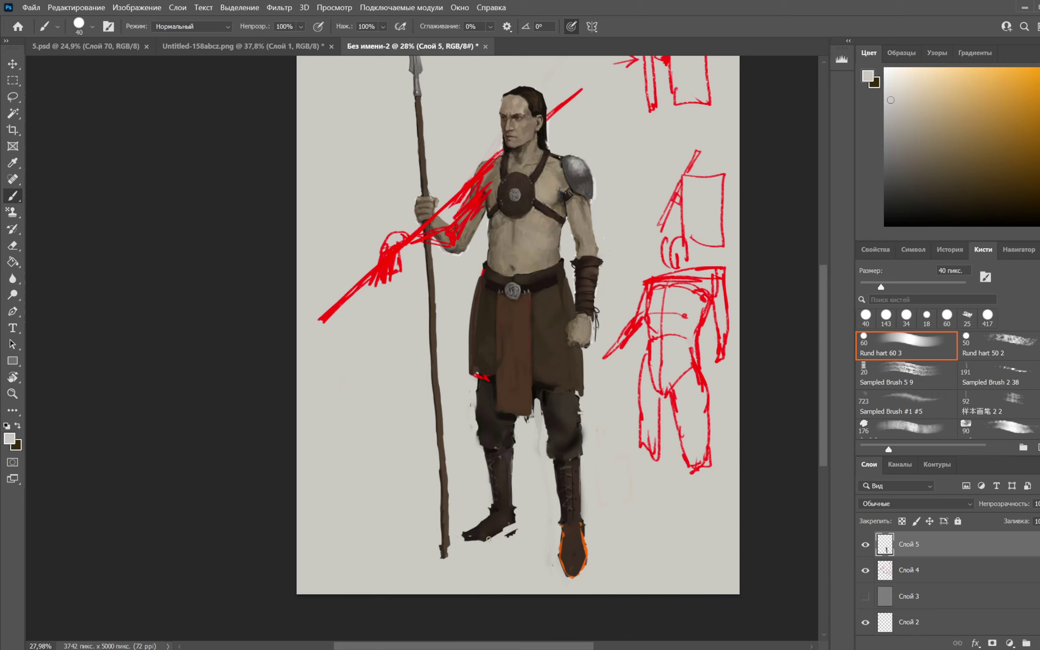
{"action": "left_click", "coordinate": [498, 527], "text": "alt"}
{"action": "mouse_move", "coordinate": [483, 537]}
{"action": "left_mouse_down"}
{"action": "mouse_move", "coordinate": [509, 524]}
{"action": "mouse_move", "coordinate": [478, 526]}
{"action": "left_mouse_up"}
{"action": "left_click", "coordinate": [474, 522], "text": "alt"}
Circle both feet with a large orange loop, then undo it
{"action": "mouse_move", "coordinate": [562, 456]}
{"action": "left_mouse_down"}
{"action": "mouse_move", "coordinate": [512, 474]}
{"action": "mouse_move", "coordinate": [580, 472]}
{"action": "mouse_move", "coordinate": [612, 540]}
{"action": "mouse_move", "coordinate": [520, 499]}
{"action": "left_mouse_up"}
{"action": "left_click", "coordinate": [1038, 69]}
{"action": "key", "text": "ctrl+z"}
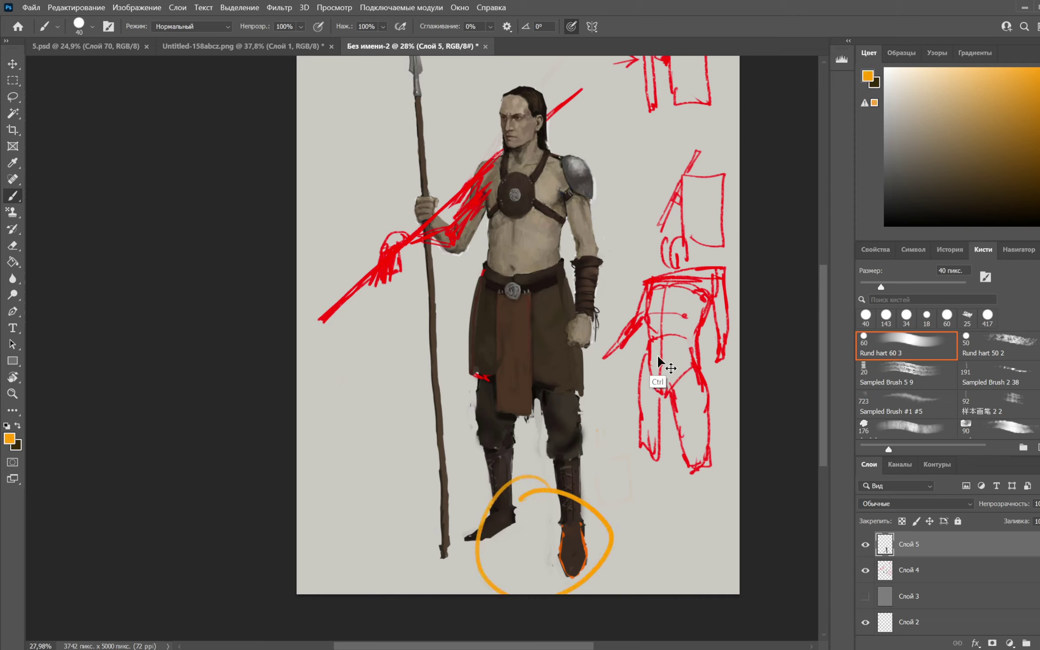
{"action": "key", "text": "ctrl+z"}
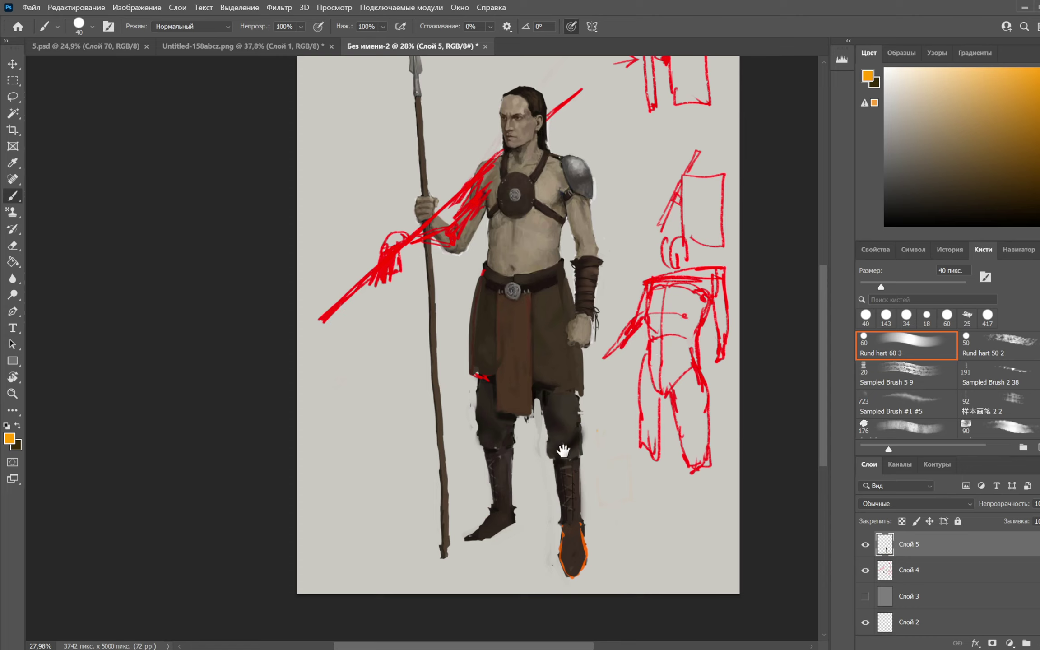
Paint over most of the orange outline on the front foot with sampled boot brown and background grey, refining the foot's edges
{"action": "left_click", "coordinate": [556, 534], "text": "alt"}
{"action": "left_click", "coordinate": [568, 545], "text": "alt"}
{"action": "mouse_move", "coordinate": [569, 571]}
{"action": "left_mouse_down"}
{"action": "mouse_move", "coordinate": [562, 556]}
{"action": "mouse_move", "coordinate": [564, 575]}
{"action": "left_mouse_up"}
{"action": "left_click", "coordinate": [557, 588], "text": "alt"}
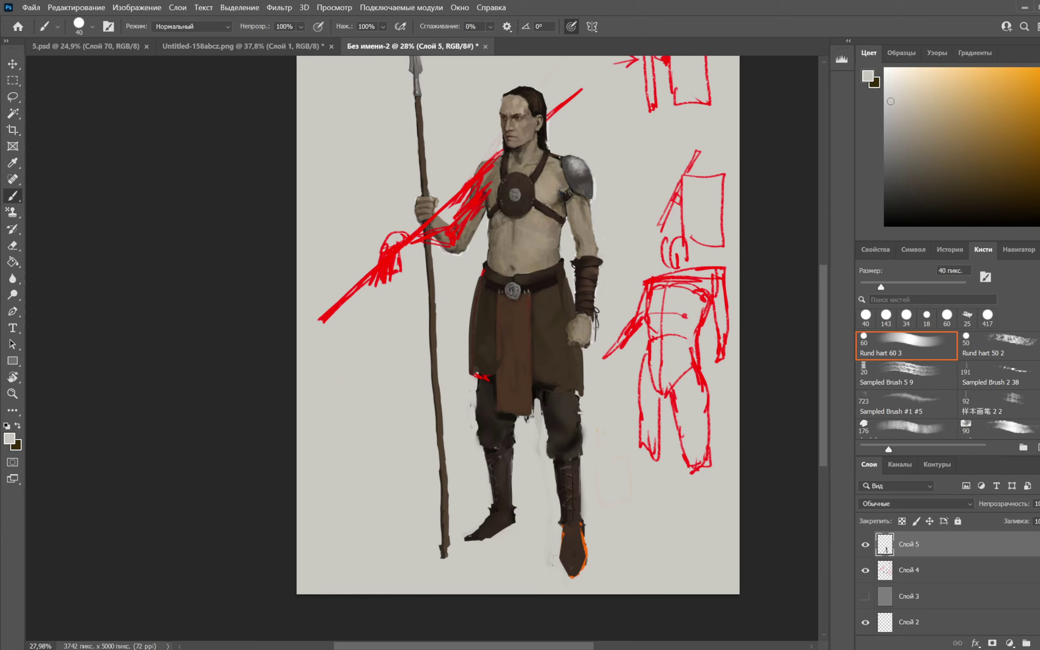
{"action": "mouse_move", "coordinate": [562, 531]}
{"action": "left_mouse_down"}
{"action": "mouse_move", "coordinate": [561, 548]}
{"action": "mouse_move", "coordinate": [586, 560]}
{"action": "mouse_move", "coordinate": [582, 542]}
{"action": "mouse_move", "coordinate": [582, 553]}
{"action": "left_mouse_up"}
{"action": "left_click", "coordinate": [571, 573], "text": "alt"}
{"action": "left_click", "coordinate": [560, 560], "text": "alt"}
Clean up the front boot's shaft from knee to ankle using sampled boot brown and background grey
{"action": "left_click", "coordinate": [574, 471], "text": "alt"}
{"action": "mouse_move", "coordinate": [576, 470]}
{"action": "left_mouse_down"}
{"action": "mouse_move", "coordinate": [581, 501]}
{"action": "mouse_move", "coordinate": [582, 455]}
{"action": "left_mouse_up"}
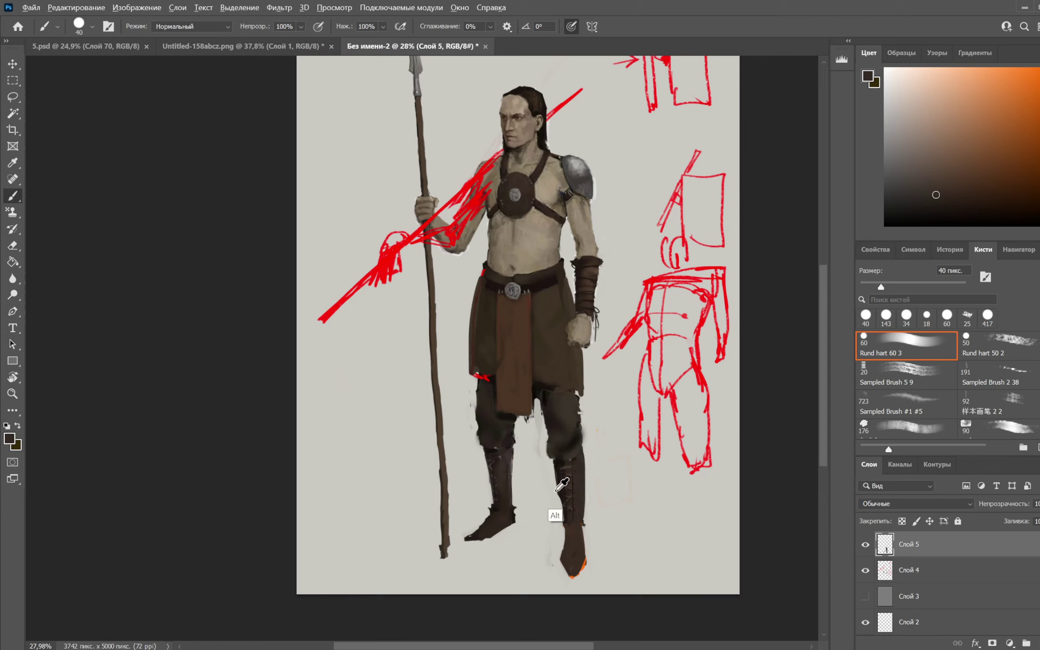
{"action": "left_click", "coordinate": [552, 477], "text": "alt"}
{"action": "left_click_drag", "start_coordinate": [554, 478], "coordinate": [564, 526]}
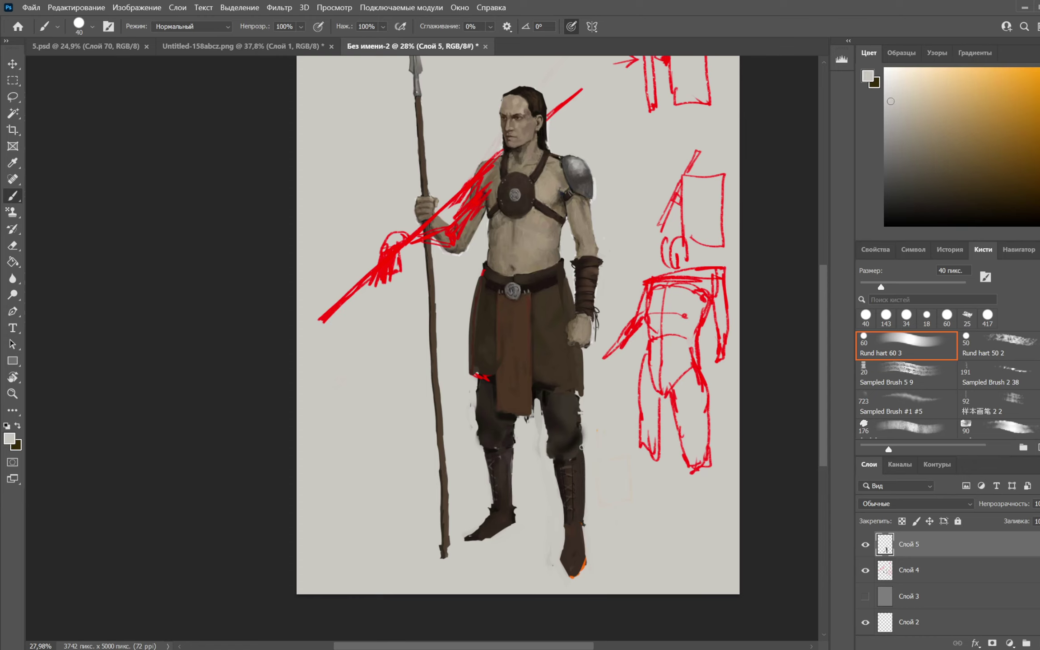
Smooth the rear leg's boot and trouser edges up to the skirt hem with sampled dark and background colors
{"action": "left_click", "coordinate": [478, 513], "text": "alt"}
{"action": "left_click", "coordinate": [486, 457], "text": "alt"}
{"action": "left_click", "coordinate": [478, 391], "text": "alt"}
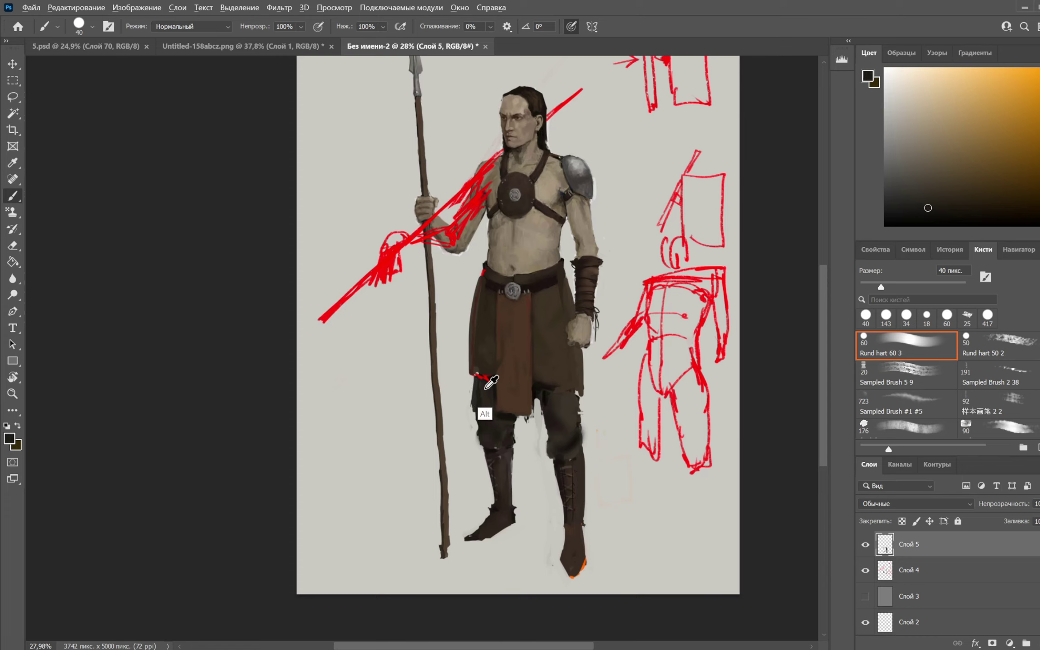
{"action": "left_click", "coordinate": [472, 417], "text": "alt"}
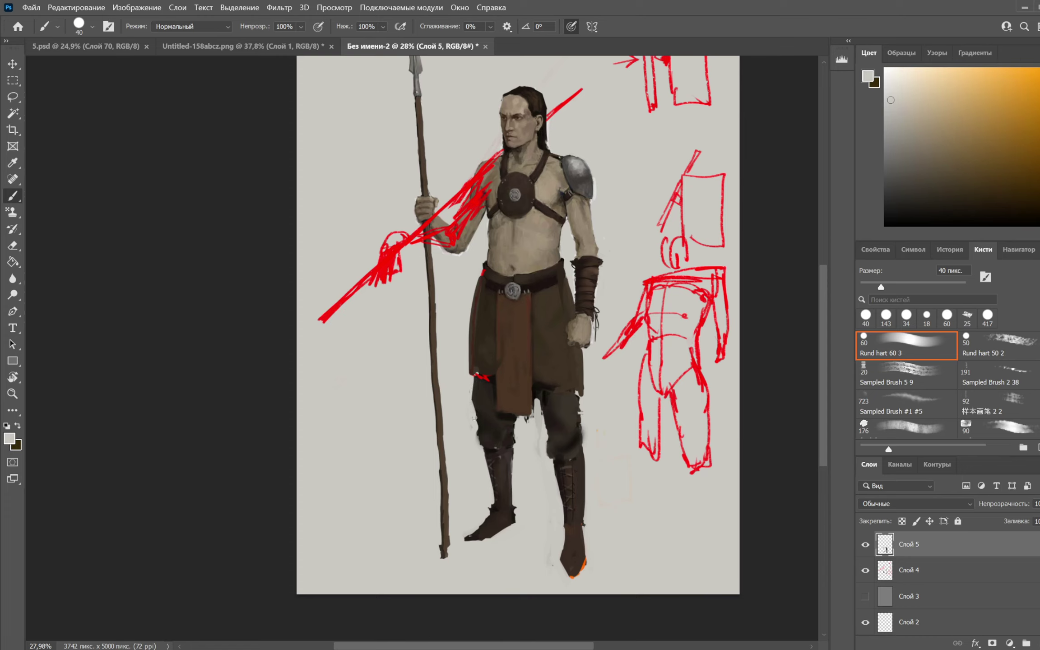
{"action": "left_click", "coordinate": [479, 415], "text": "alt"}
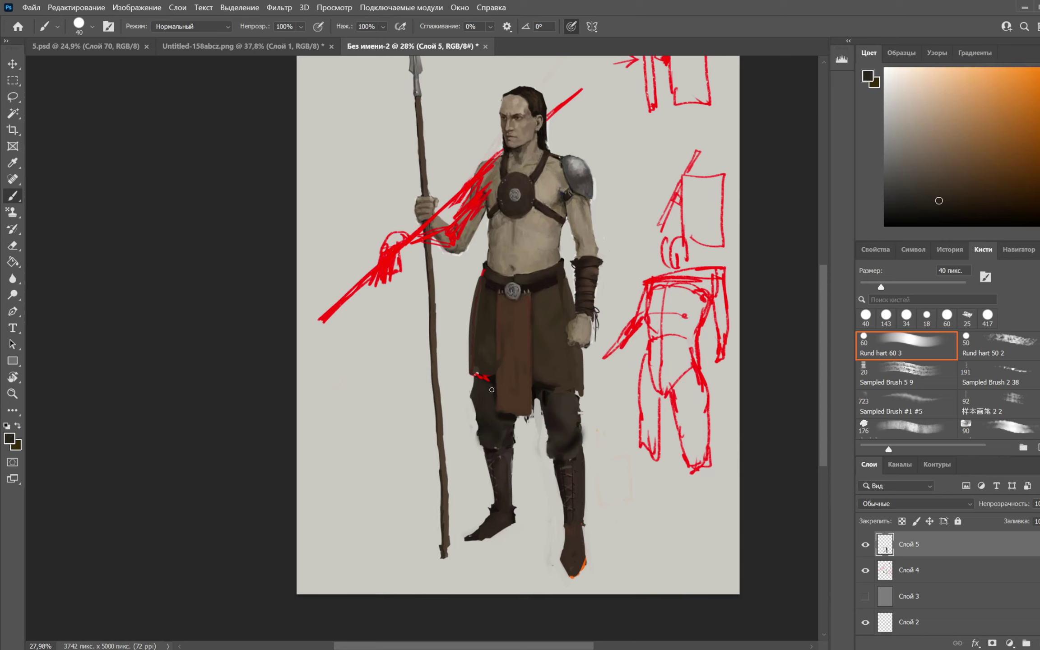
{"action": "left_click", "coordinate": [541, 431], "text": "alt"}
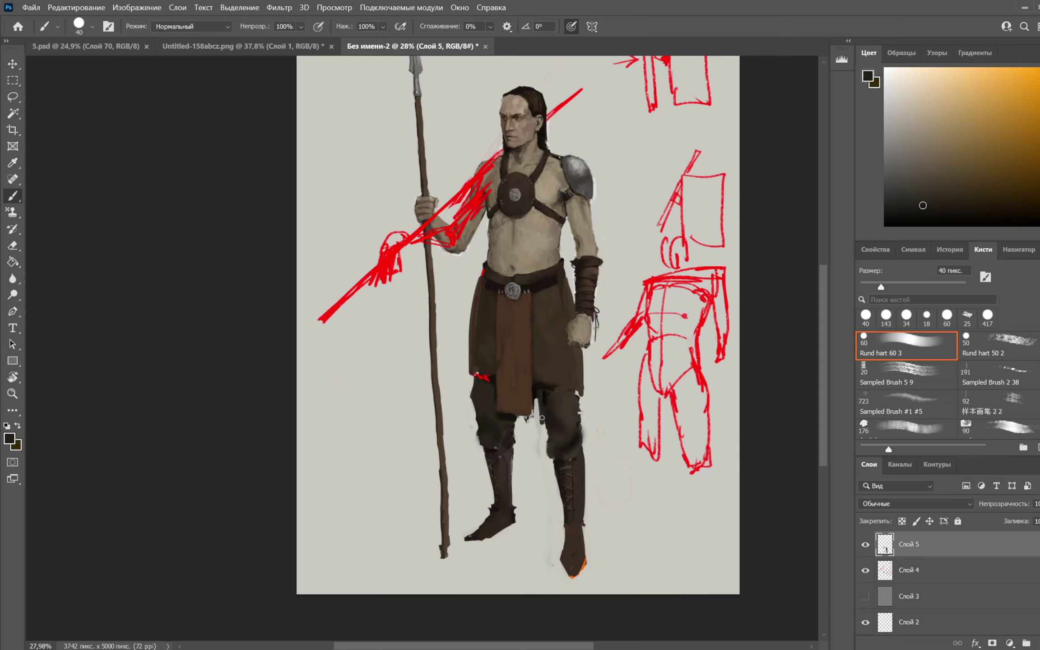
Try orange marks over the front leg's thigh and knee with a 23 px brush, undoing each one
{"action": "left_click", "coordinate": [1037, 70]}
{"action": "right_click", "coordinate": [589, 311]}
{"action": "left_click", "coordinate": [657, 343]}
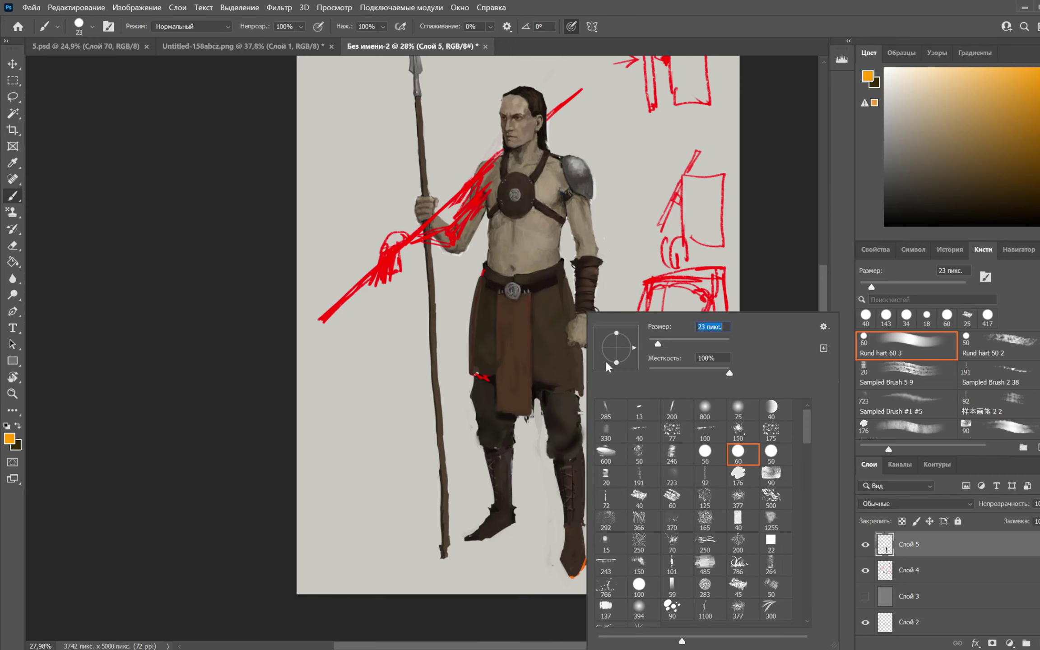
{"action": "left_click", "coordinate": [556, 406]}
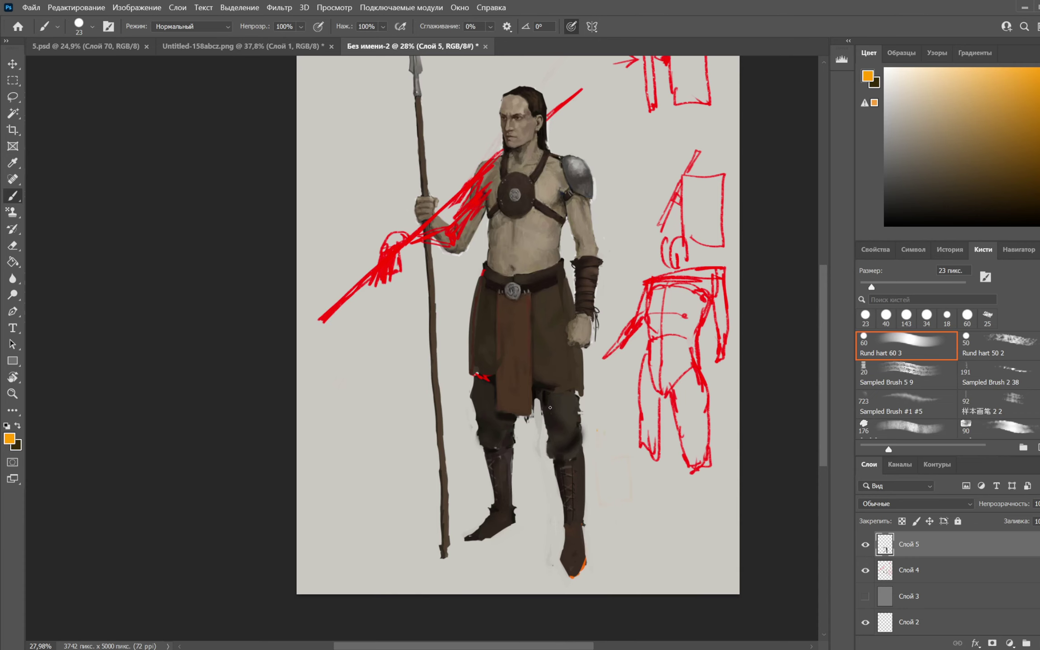
{"action": "mouse_move", "coordinate": [550, 407]}
{"action": "left_mouse_down"}
{"action": "mouse_move", "coordinate": [580, 431]}
{"action": "mouse_move", "coordinate": [551, 424]}
{"action": "mouse_move", "coordinate": [605, 428]}
{"action": "left_mouse_up"}
{"action": "key", "text": "ctrl+z"}
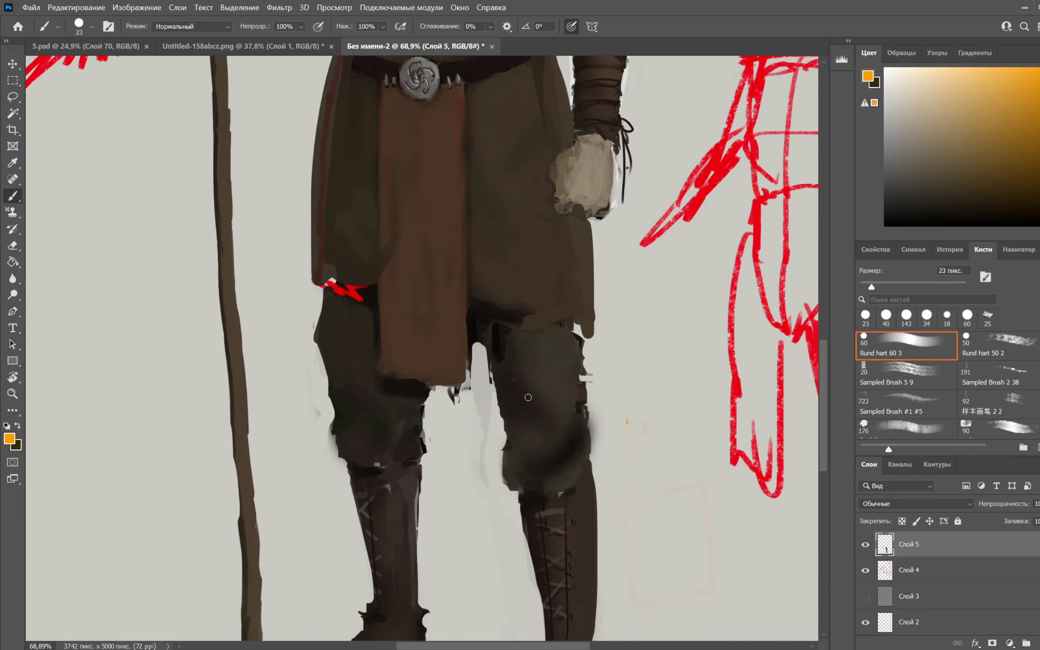
{"action": "mouse_move", "coordinate": [514, 382]}
{"action": "left_mouse_down"}
{"action": "mouse_move", "coordinate": [539, 436]}
{"action": "mouse_move", "coordinate": [510, 384]}
{"action": "left_mouse_up"}
{"action": "key", "text": "ctrl+z"}
{"action": "mouse_move", "coordinate": [578, 409]}
{"action": "left_mouse_down"}
{"action": "mouse_move", "coordinate": [535, 474]}
{"action": "mouse_move", "coordinate": [578, 429]}
{"action": "left_mouse_up"}
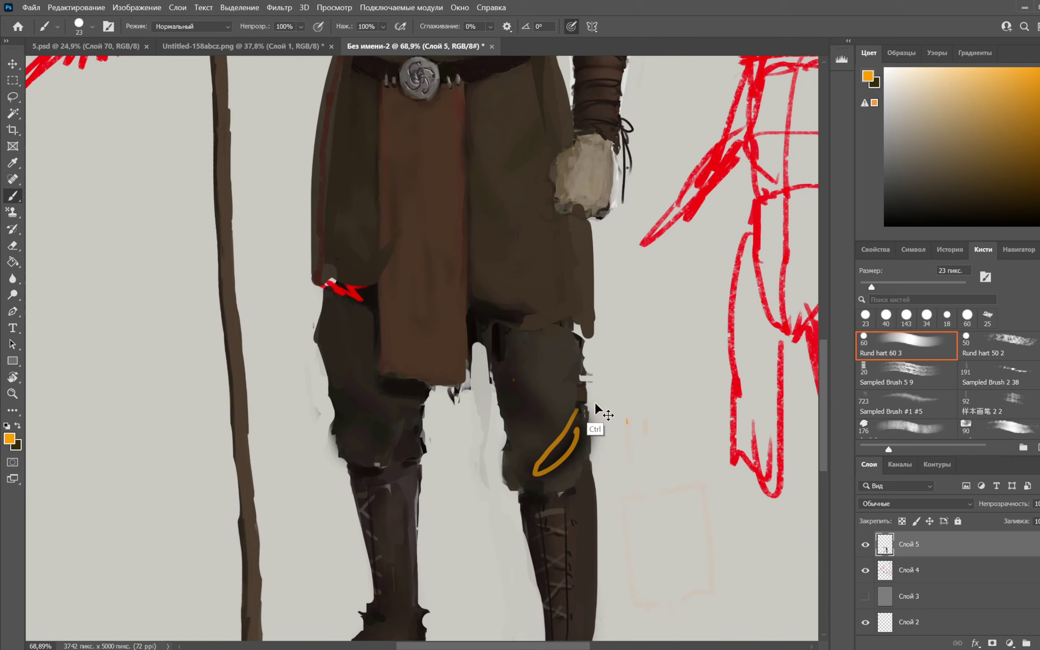
{"action": "key", "text": "ctrl+z"}
{"action": "left_click_drag", "start_coordinate": [509, 296], "coordinate": [561, 322]}
{"action": "key", "text": "ctrl+z"}
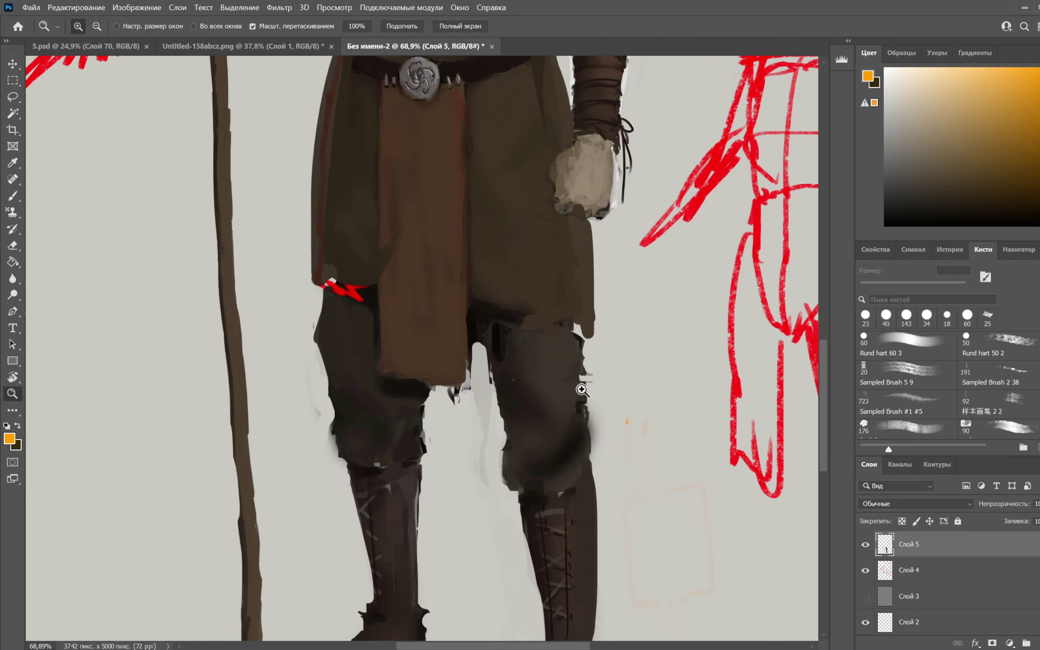
{"action": "mouse_move", "coordinate": [583, 384]}
{"action": "left_mouse_down"}
{"action": "mouse_move", "coordinate": [556, 385]}
{"action": "mouse_move", "coordinate": [564, 376]}
{"action": "mouse_move", "coordinate": [570, 401]}
{"action": "mouse_move", "coordinate": [553, 404]}
{"action": "mouse_move", "coordinate": [549, 386]}
{"action": "mouse_move", "coordinate": [583, 411]}
{"action": "left_mouse_up"}
{"action": "key", "text": "ctrl+z"}
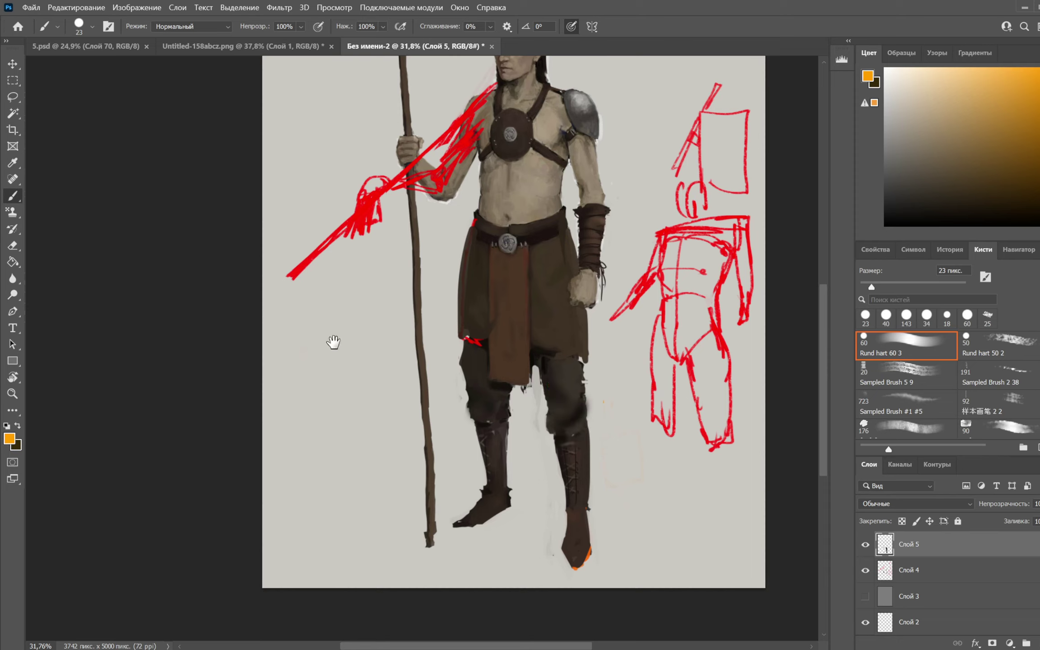
{"action": "left_click_drag", "start_coordinate": [532, 365], "coordinate": [539, 401]}
{"action": "key", "text": "ctrl+z"}
Fill out the front trouser leg's inner and outer edges in sampled dark color with 31 px and 50 px brushes
{"action": "right_click", "coordinate": [570, 348]}
{"action": "left_click", "coordinate": [644, 346]}
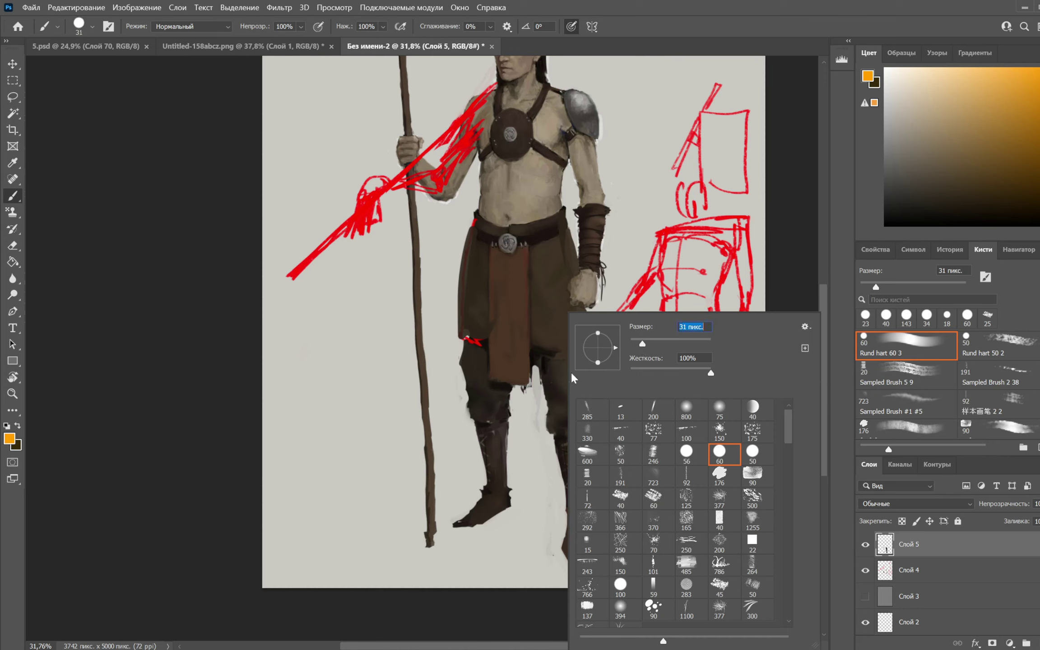
{"action": "left_click", "coordinate": [545, 415], "text": "alt"}
{"action": "left_click_drag", "start_coordinate": [542, 399], "coordinate": [538, 367]}
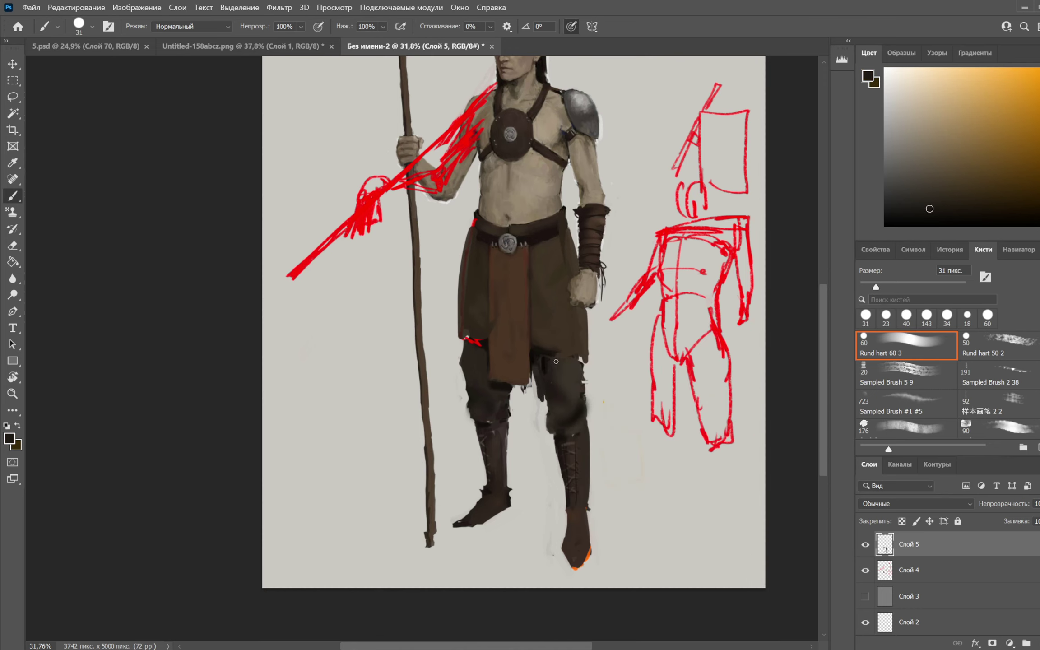
{"action": "right_click", "coordinate": [565, 313]}
{"action": "left_click", "coordinate": [646, 344]}
{"action": "mouse_move", "coordinate": [545, 403]}
{"action": "left_mouse_down"}
{"action": "mouse_move", "coordinate": [535, 369]}
{"action": "mouse_move", "coordinate": [539, 395]}
{"action": "mouse_move", "coordinate": [581, 371]}
{"action": "mouse_move", "coordinate": [583, 357]}
{"action": "mouse_move", "coordinate": [586, 384]}
{"action": "left_mouse_up"}
Outline both trouser legs from skirt hem to boot tops in red with a 20 px brush
{"action": "left_click", "coordinate": [1038, 69]}
{"action": "right_click", "coordinate": [560, 355]}
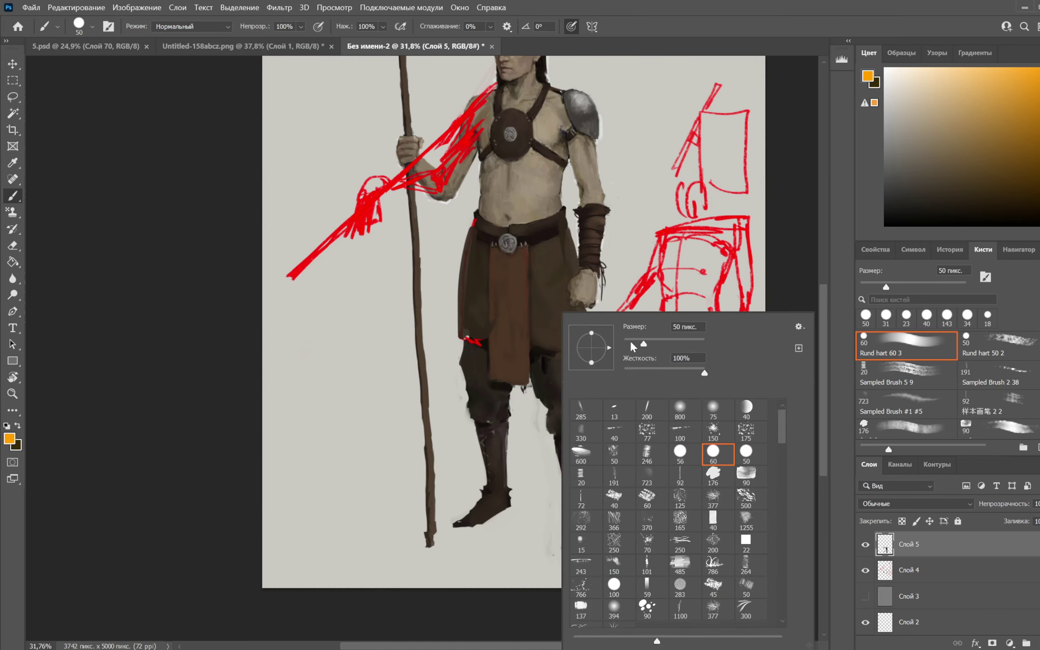
{"action": "left_click", "coordinate": [630, 340]}
{"action": "left_click", "coordinate": [1039, 212]}
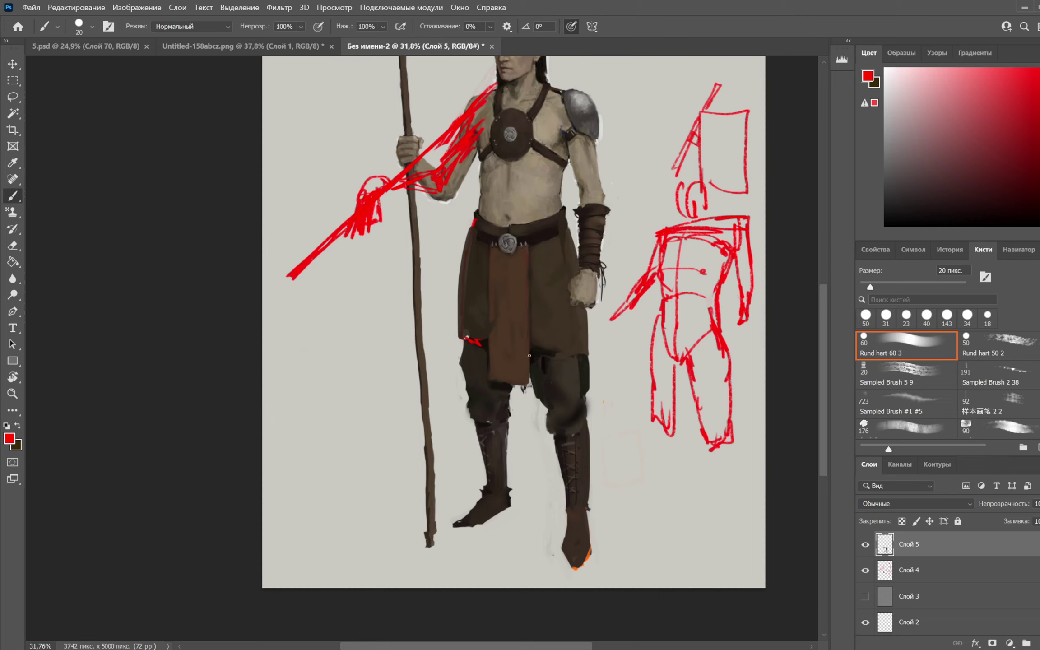
{"action": "left_click_drag", "start_coordinate": [529, 353], "coordinate": [556, 429]}
{"action": "mouse_move", "coordinate": [586, 354]}
{"action": "left_mouse_down"}
{"action": "mouse_move", "coordinate": [587, 415]}
{"action": "mouse_move", "coordinate": [559, 431]}
{"action": "left_mouse_up"}
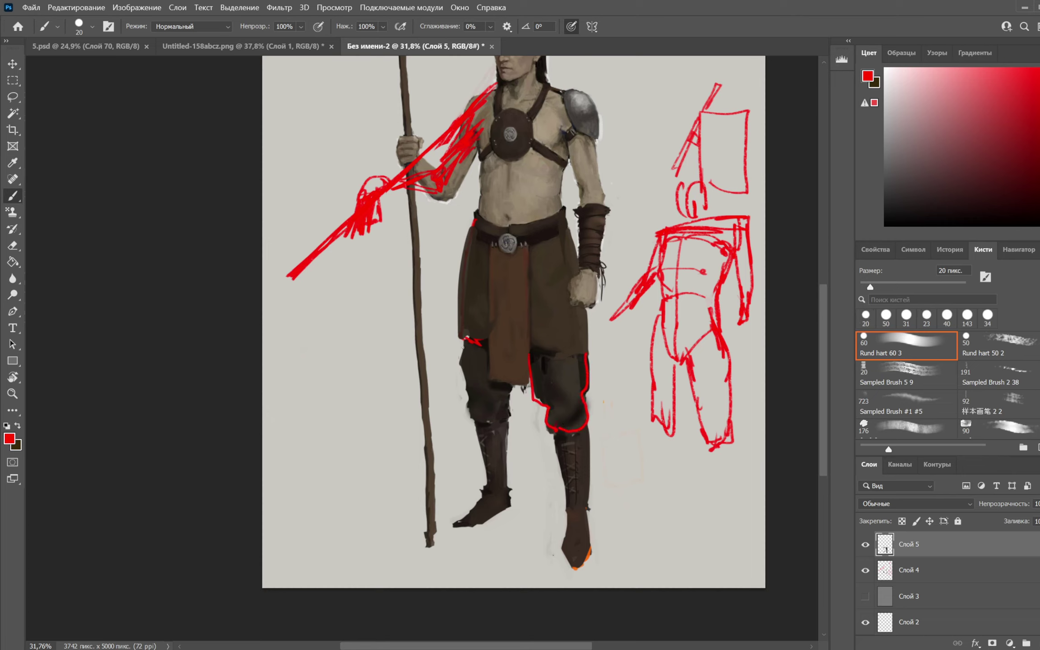
{"action": "mouse_move", "coordinate": [462, 339]}
{"action": "left_mouse_down"}
{"action": "mouse_move", "coordinate": [462, 379]}
{"action": "mouse_move", "coordinate": [509, 399]}
{"action": "mouse_move", "coordinate": [499, 419]}
{"action": "mouse_move", "coordinate": [468, 406]}
{"action": "mouse_move", "coordinate": [499, 419]}
{"action": "left_mouse_up"}
Draw a red oval over each thigh, then undo both ovals
{"action": "mouse_move", "coordinate": [472, 352]}
{"action": "left_mouse_down"}
{"action": "mouse_move", "coordinate": [501, 401]}
{"action": "mouse_move", "coordinate": [472, 345]}
{"action": "left_mouse_up"}
{"action": "mouse_move", "coordinate": [542, 353]}
{"action": "left_mouse_down"}
{"action": "mouse_move", "coordinate": [587, 370]}
{"action": "mouse_move", "coordinate": [537, 384]}
{"action": "left_mouse_up"}
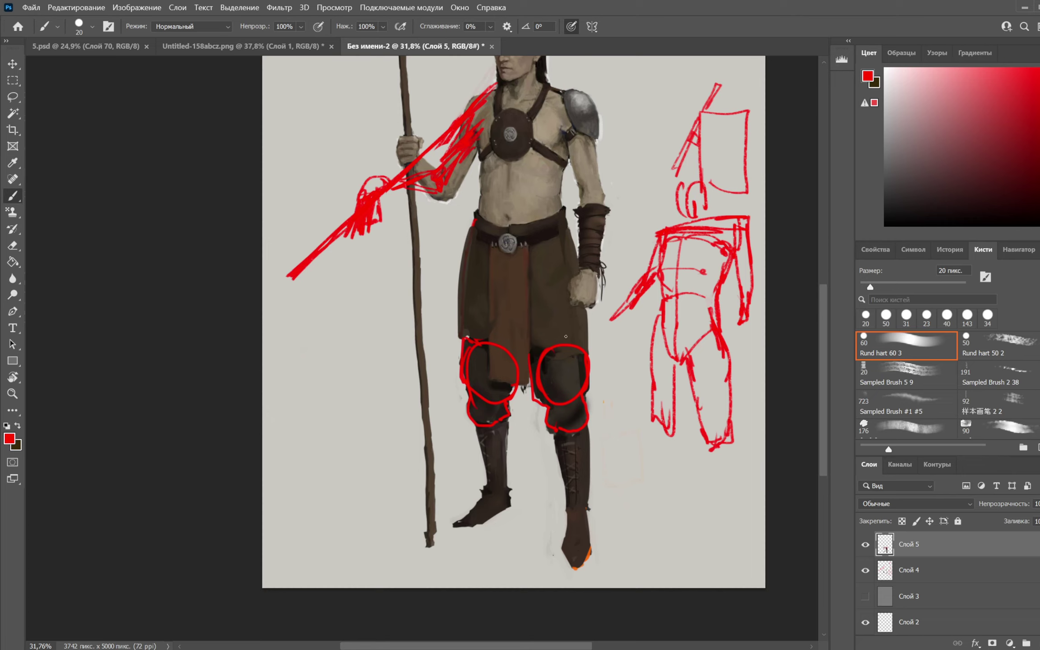
{"action": "key", "text": "ctrl+z"}
{"action": "key", "text": "ctrl+z"}
{"action": "key", "text": "ctrl+z"}
Draw red fold lines below both knees and sketch a large square above a small one beside the figure
{"action": "mouse_move", "coordinate": [471, 397]}
{"action": "left_mouse_down"}
{"action": "mouse_move", "coordinate": [478, 422]}
{"action": "mouse_move", "coordinate": [503, 408]}
{"action": "mouse_move", "coordinate": [483, 411]}
{"action": "mouse_move", "coordinate": [493, 400]}
{"action": "left_mouse_up"}
{"action": "mouse_move", "coordinate": [567, 423]}
{"action": "left_mouse_down"}
{"action": "mouse_move", "coordinate": [560, 414]}
{"action": "mouse_move", "coordinate": [581, 422]}
{"action": "left_mouse_up"}
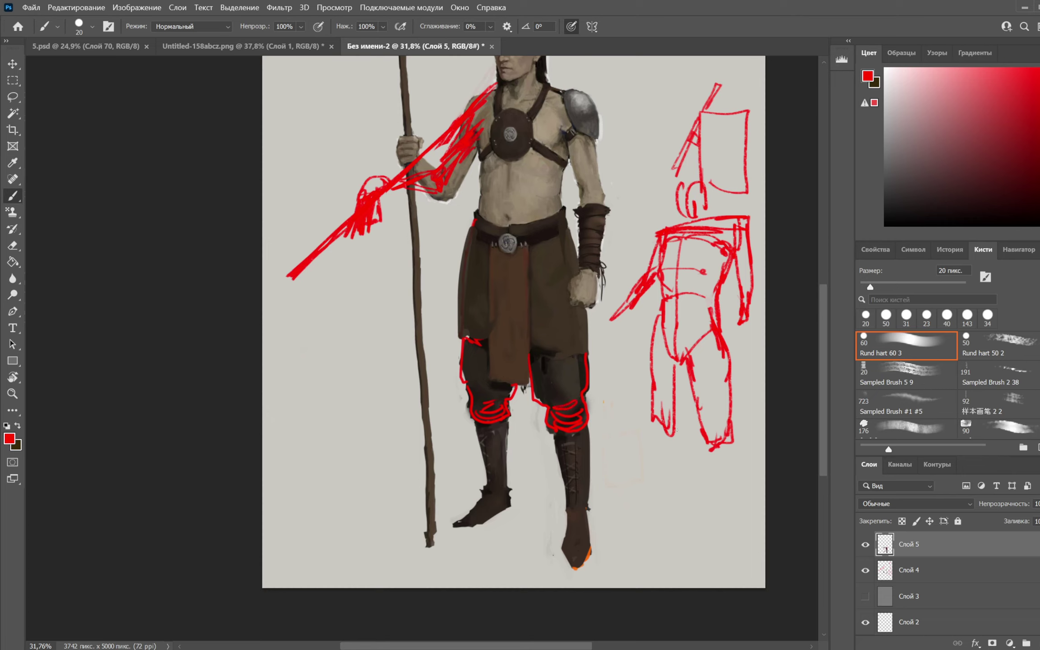
{"action": "mouse_move", "coordinate": [679, 533]}
{"action": "left_mouse_down"}
{"action": "mouse_move", "coordinate": [687, 490]}
{"action": "mouse_move", "coordinate": [720, 533]}
{"action": "mouse_move", "coordinate": [679, 533]}
{"action": "mouse_move", "coordinate": [682, 561]}
{"action": "left_mouse_up"}
{"action": "mouse_move", "coordinate": [681, 538]}
{"action": "left_mouse_down"}
{"action": "mouse_move", "coordinate": [696, 536]}
{"action": "mouse_move", "coordinate": [683, 560]}
{"action": "left_mouse_up"}
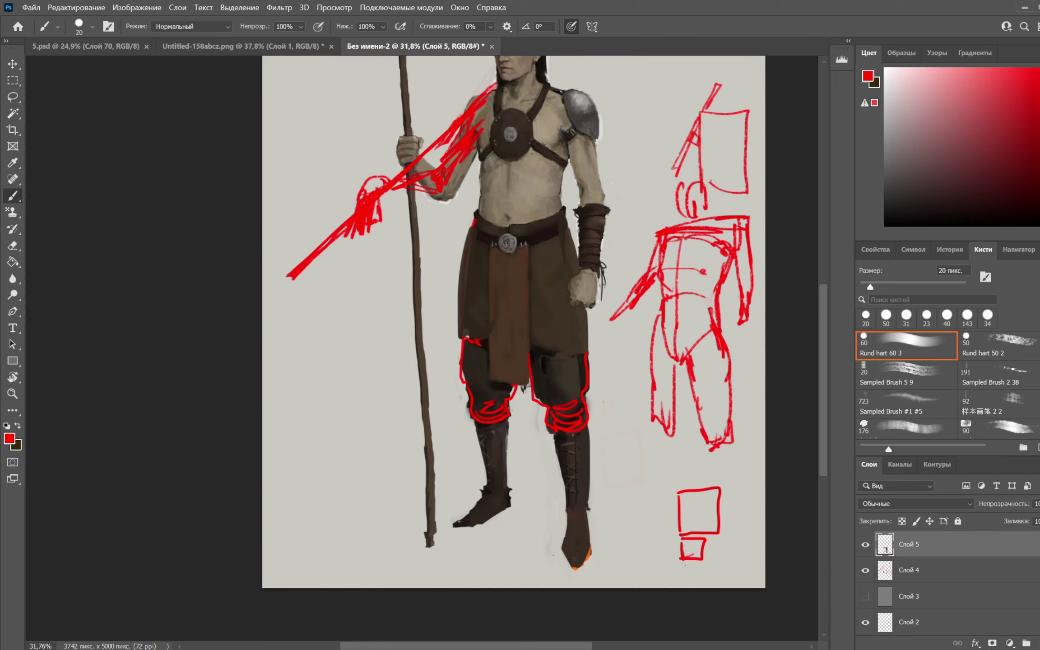
Undo the red squares, knee folds and trouser outlines
{"action": "key", "text": "ctrl+z"}
{"action": "key", "text": "ctrl+z"}
{"action": "key", "text": "ctrl+z"}
{"action": "key", "text": "ctrl+z"}
{"action": "key", "text": "ctrl+z"}
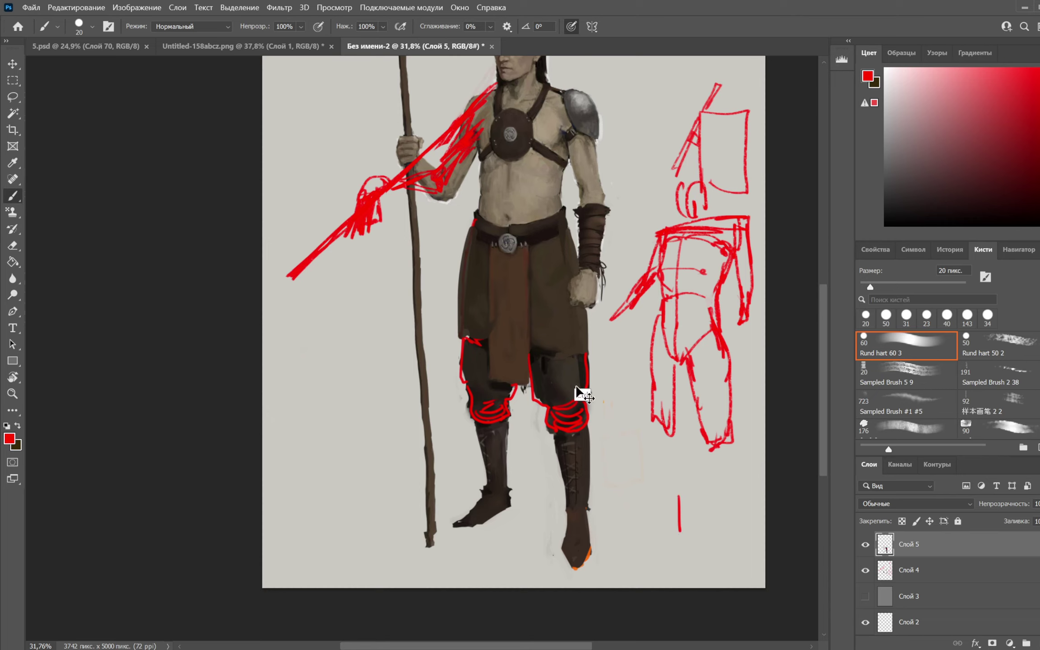
{"action": "key", "text": "ctrl+z"}
{"action": "key", "text": "ctrl+z"}
{"action": "key", "text": "ctrl+z"}
{"action": "key", "text": "ctrl+z"}
{"action": "key", "text": "ctrl+z"}
{"action": "key", "text": "ctrl+z"}
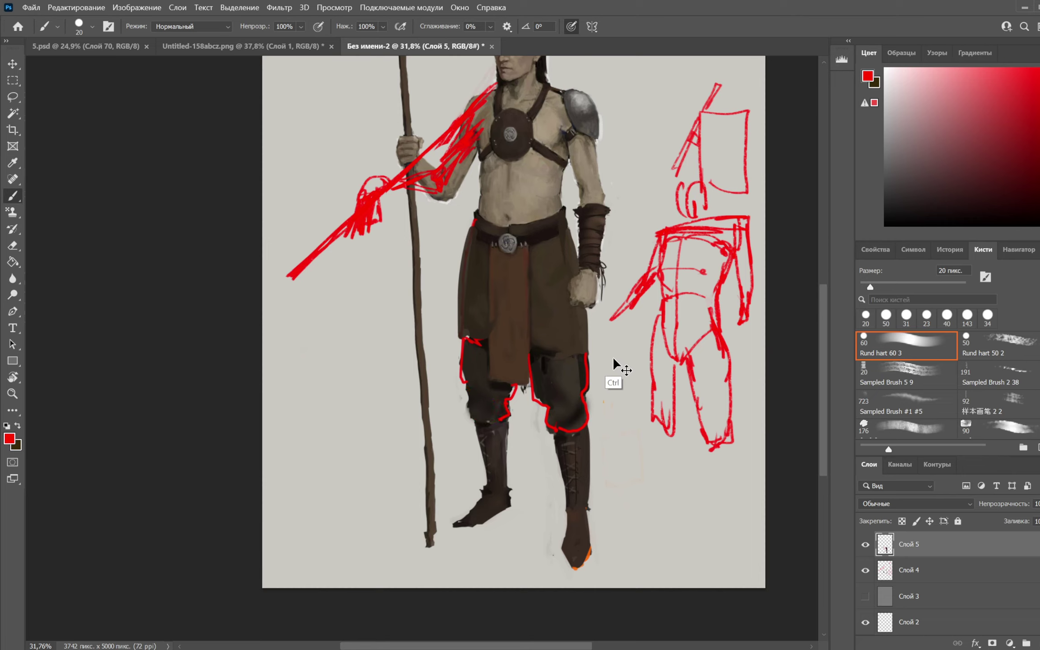
{"action": "key", "text": "ctrl+z"}
{"action": "key", "text": "ctrl+z"}
{"action": "key", "text": "ctrl+z"}
{"action": "key", "text": "ctrl+z"}
{"action": "key", "text": "ctrl+z"}
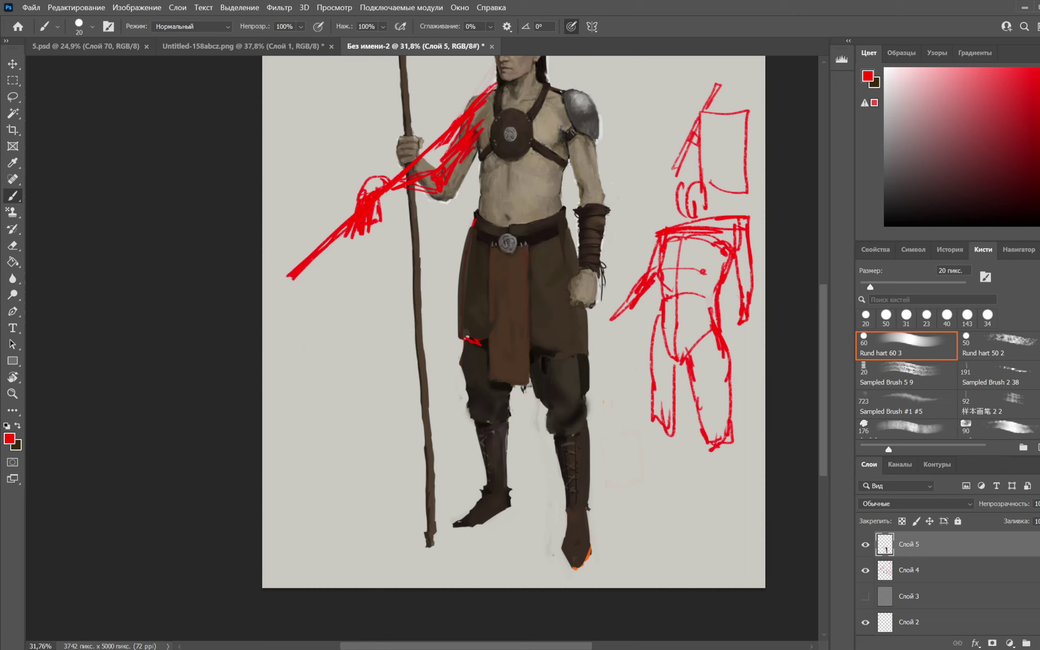
Paint dark shadow shapes on the front thigh and under the skirt hem in sampled trouser colors, enlarging the brush from 20 to 64 px
{"action": "left_click", "coordinate": [542, 384], "text": "alt"}
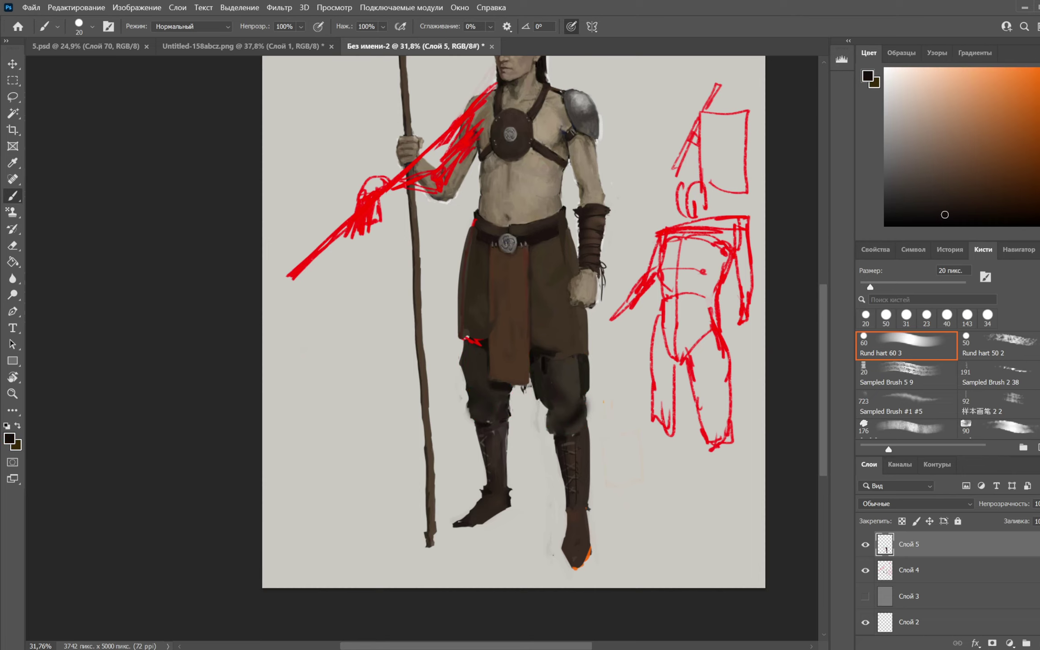
{"action": "left_click_drag", "start_coordinate": [546, 405], "coordinate": [540, 399]}
{"action": "mouse_move", "coordinate": [545, 384]}
{"action": "left_mouse_down"}
{"action": "mouse_move", "coordinate": [656, 344]}
{"action": "mouse_move", "coordinate": [552, 384]}
{"action": "mouse_move", "coordinate": [571, 387]}
{"action": "mouse_move", "coordinate": [550, 355]}
{"action": "mouse_move", "coordinate": [577, 356]}
{"action": "left_mouse_up"}
{"action": "right_click", "coordinate": [565, 374]}
{"action": "left_click", "coordinate": [653, 341]}
{"action": "left_click", "coordinate": [563, 372], "text": "alt"}
{"action": "left_click", "coordinate": [581, 366], "text": "alt"}
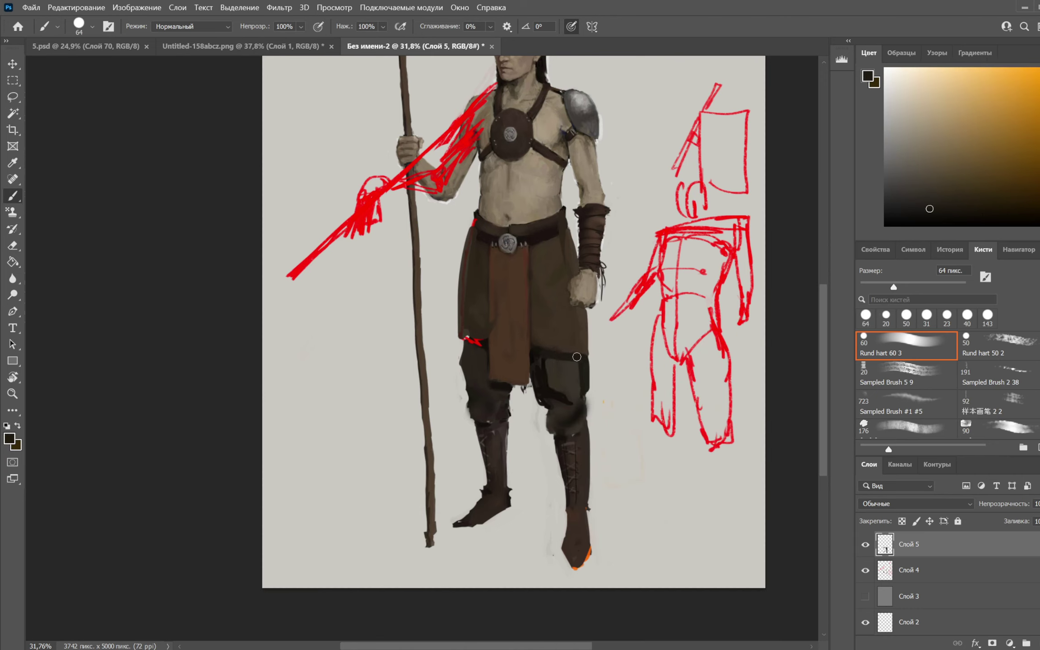
Add dark fold lines around the front leg's trouser cuff with a 23 px brush
{"action": "right_click", "coordinate": [586, 357]}
{"action": "left_click", "coordinate": [665, 342]}
{"action": "left_click_drag", "start_coordinate": [552, 412], "coordinate": [565, 430]}
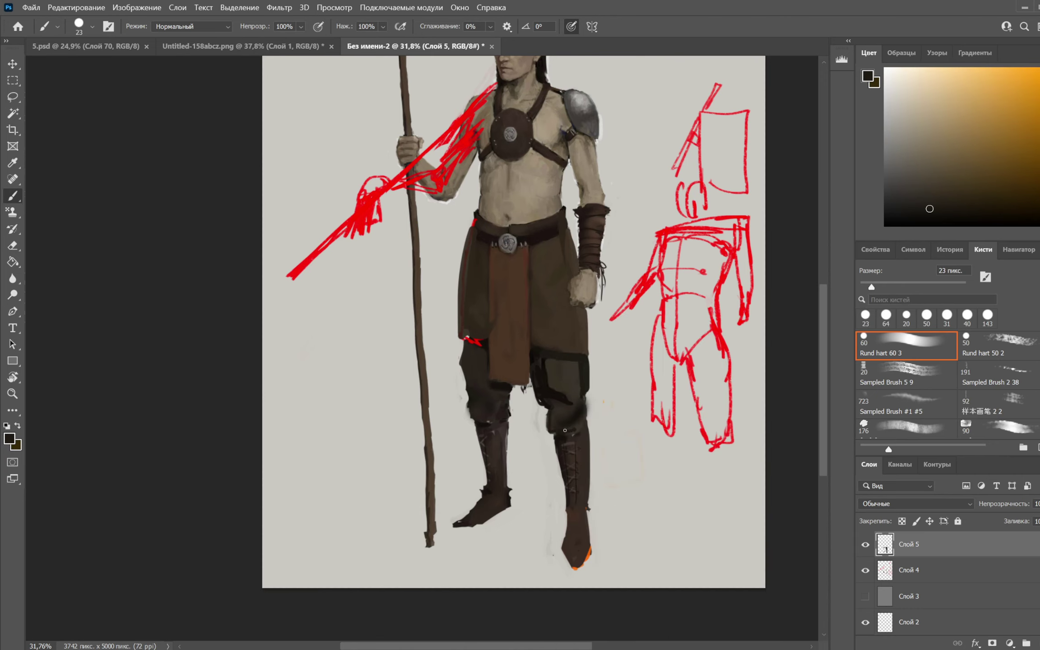
Paint a light beige band between the front trouser cuff and the boot top, enlarging the brush to 47 px
{"action": "left_click", "coordinate": [561, 431], "text": "alt"}
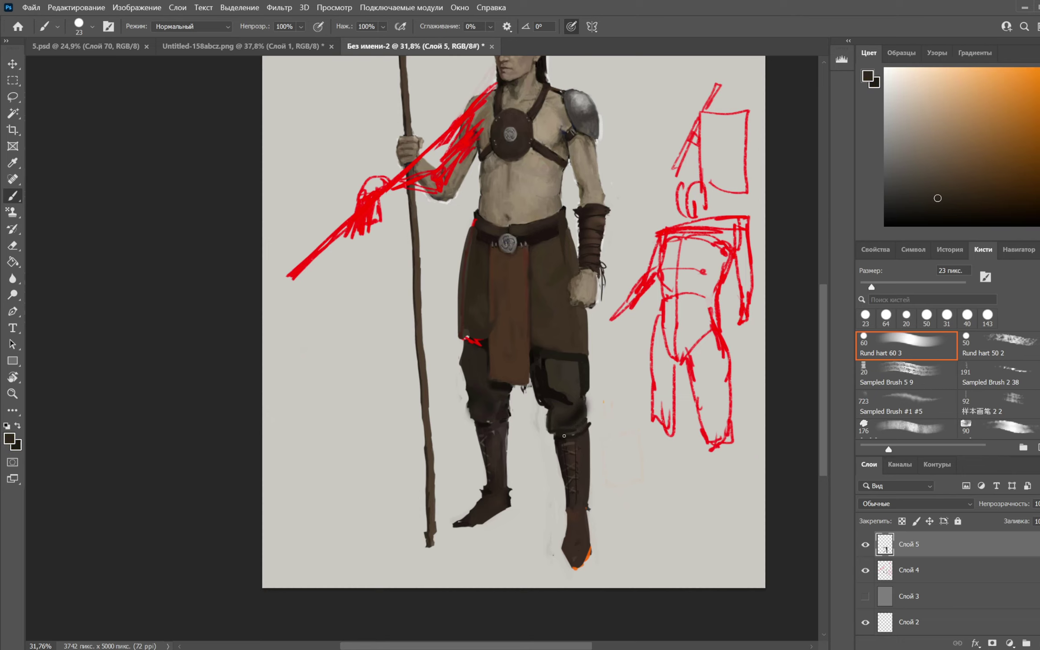
{"action": "left_click", "coordinate": [582, 427], "text": "alt"}
{"action": "left_click", "coordinate": [565, 429], "text": "alt"}
{"action": "left_click", "coordinate": [560, 436], "text": "alt"}
{"action": "left_click", "coordinate": [590, 456], "text": "alt"}
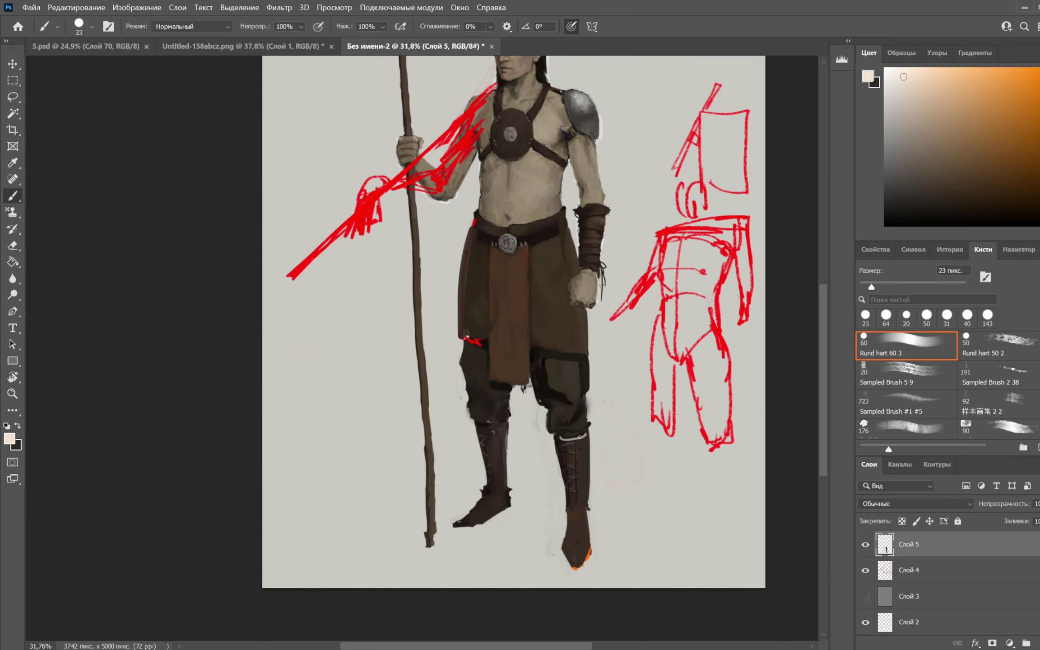
{"action": "left_click", "coordinate": [608, 428], "text": "alt"}
{"action": "right_click", "coordinate": [605, 429]}
{"action": "left_click", "coordinate": [674, 341]}
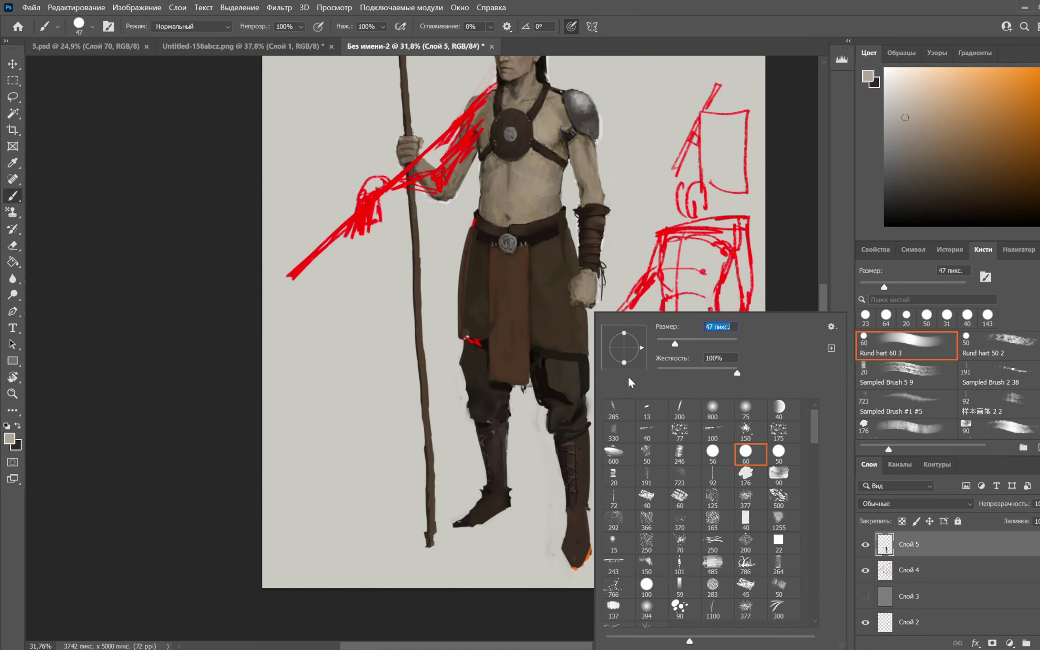
{"action": "left_click_drag", "start_coordinate": [568, 436], "coordinate": [569, 442]}
{"action": "key", "text": "x"}
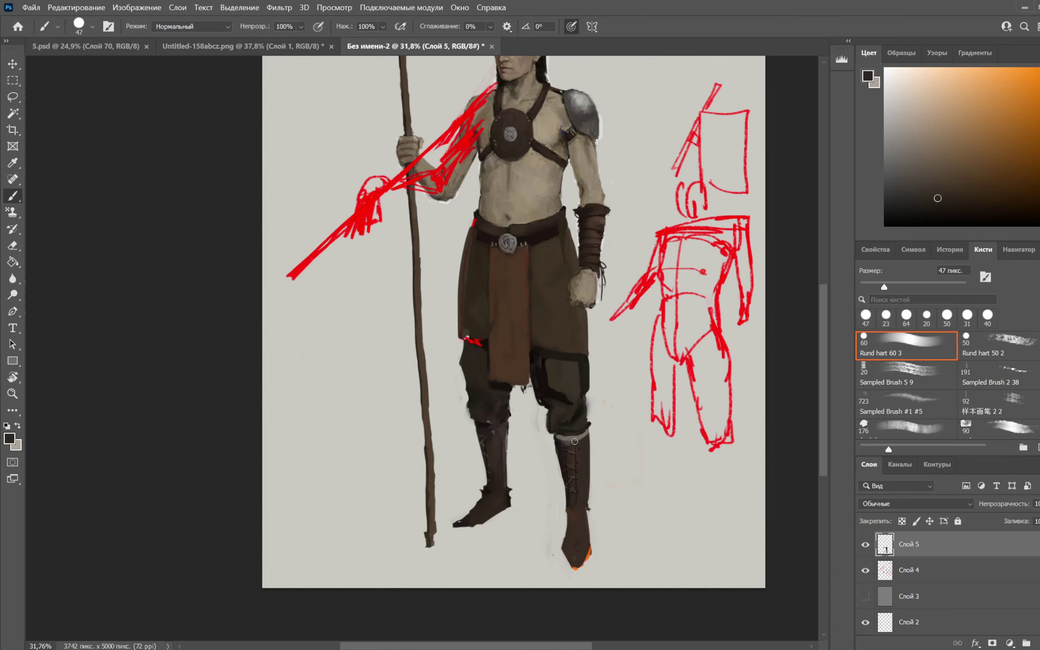
With a 12 px brush, add dark folds to the front leg's beige band and paint a matching band above the rear boot
{"action": "right_click", "coordinate": [558, 436]}
{"action": "type", "text": "7 пикс."}
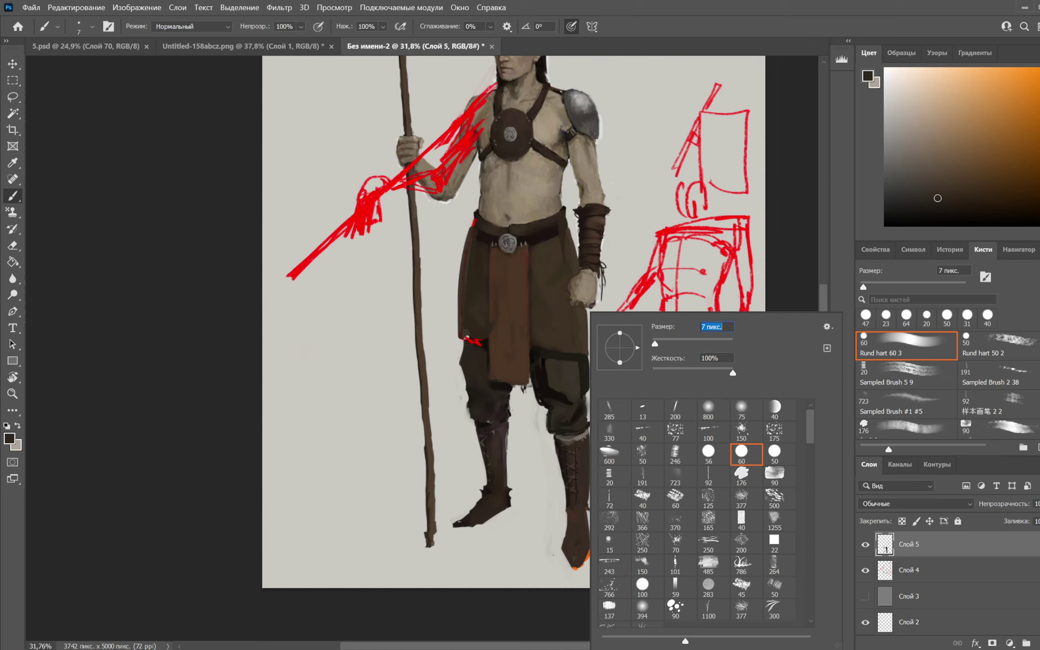
{"action": "key", "text": "Return"}
{"action": "right_click", "coordinate": [610, 368]}
{"action": "left_click_drag", "start_coordinate": [665, 342], "coordinate": [667, 342]}
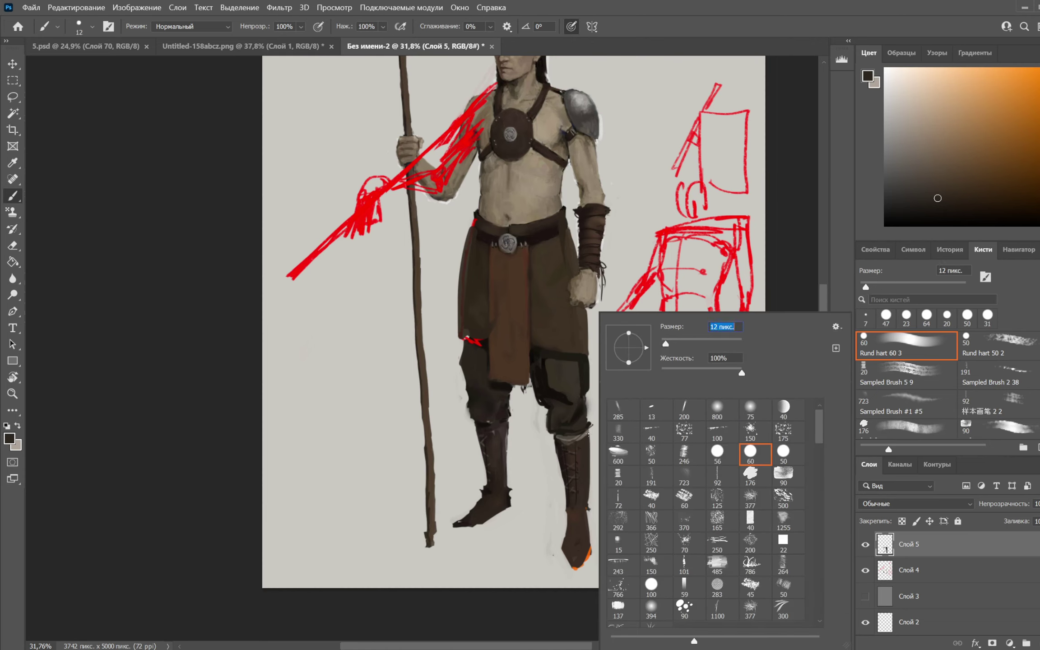
{"action": "key", "text": "Return"}
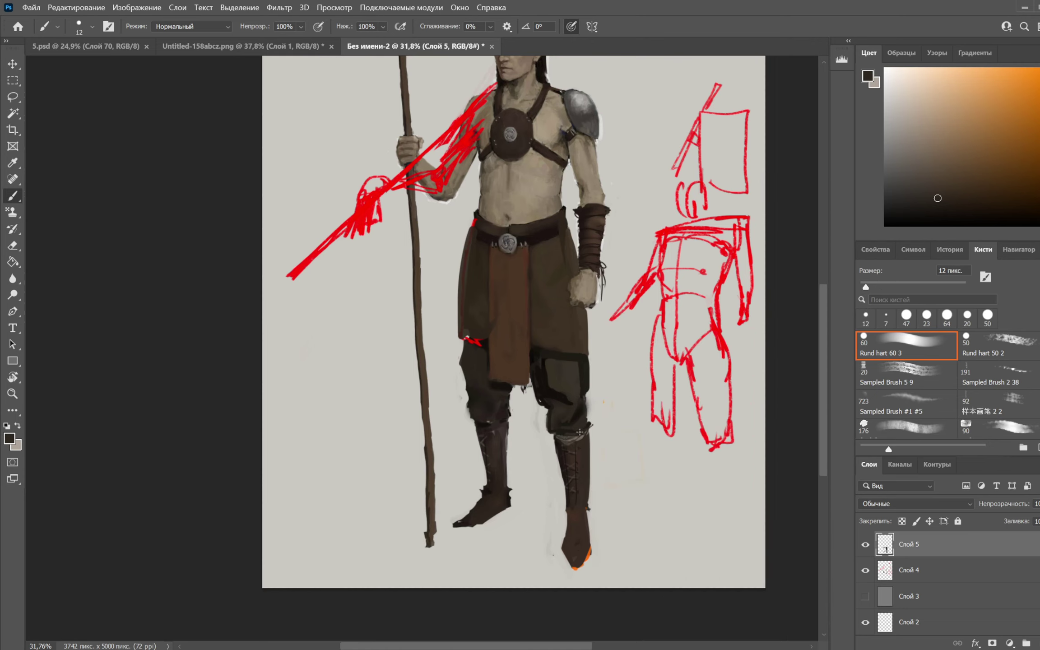
{"action": "key", "text": "x"}
{"action": "mouse_move", "coordinate": [494, 427]}
{"action": "left_mouse_down"}
{"action": "mouse_move", "coordinate": [477, 421]}
{"action": "mouse_move", "coordinate": [501, 423]}
{"action": "mouse_move", "coordinate": [490, 428]}
{"action": "left_mouse_up"}
{"action": "key", "text": "x"}
Paint dark fold lines around the rear leg's trouser cuff in a sampled near-black with an 18 px brush
{"action": "left_click", "coordinate": [545, 391], "text": "alt"}
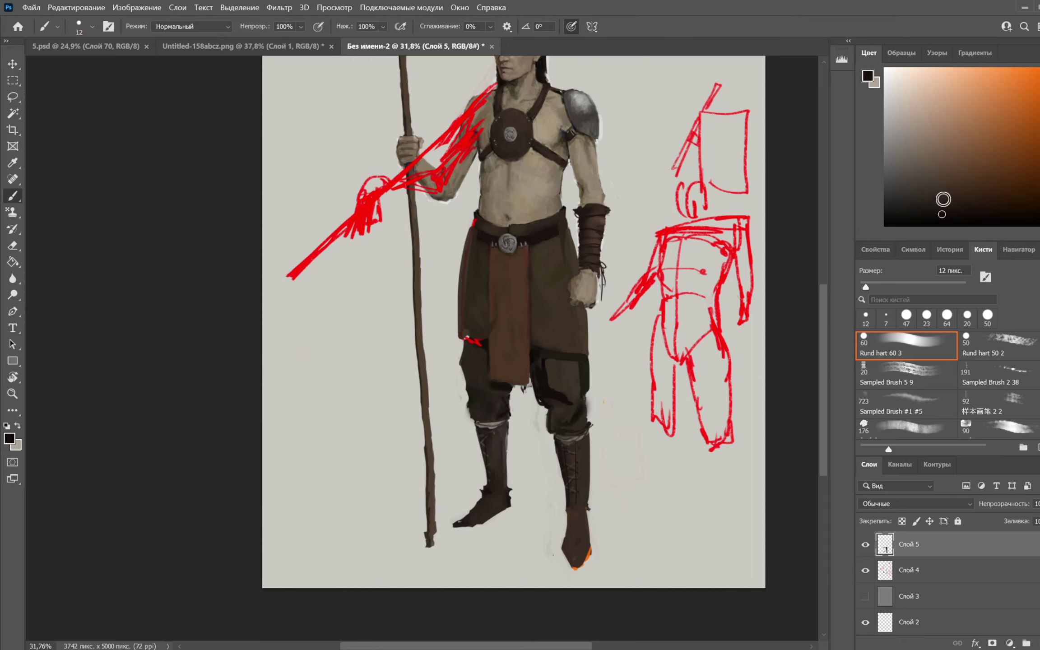
{"action": "left_click", "coordinate": [507, 400], "text": "alt"}
{"action": "right_click", "coordinate": [517, 343]}
{"action": "left_click_drag", "start_coordinate": [586, 345], "coordinate": [588, 344]}
{"action": "left_click_drag", "start_coordinate": [508, 414], "coordinate": [477, 417]}
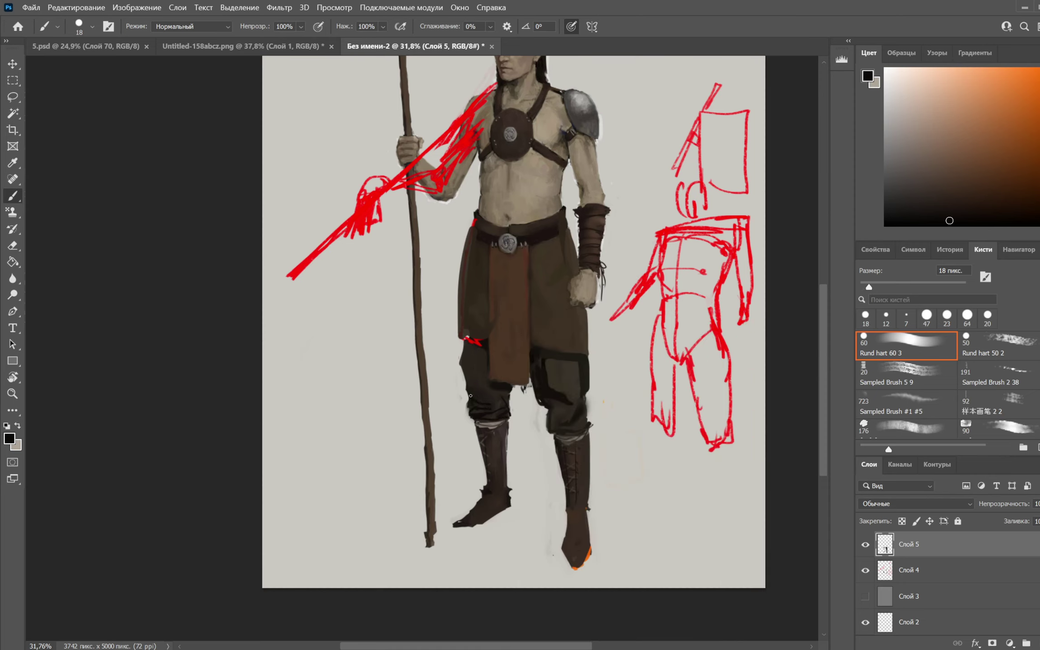
Paint dark folds and shadow on the rear leg's trouser thigh below the skirt, using sampled trouser colors
{"action": "left_click", "coordinate": [465, 357], "text": "alt"}
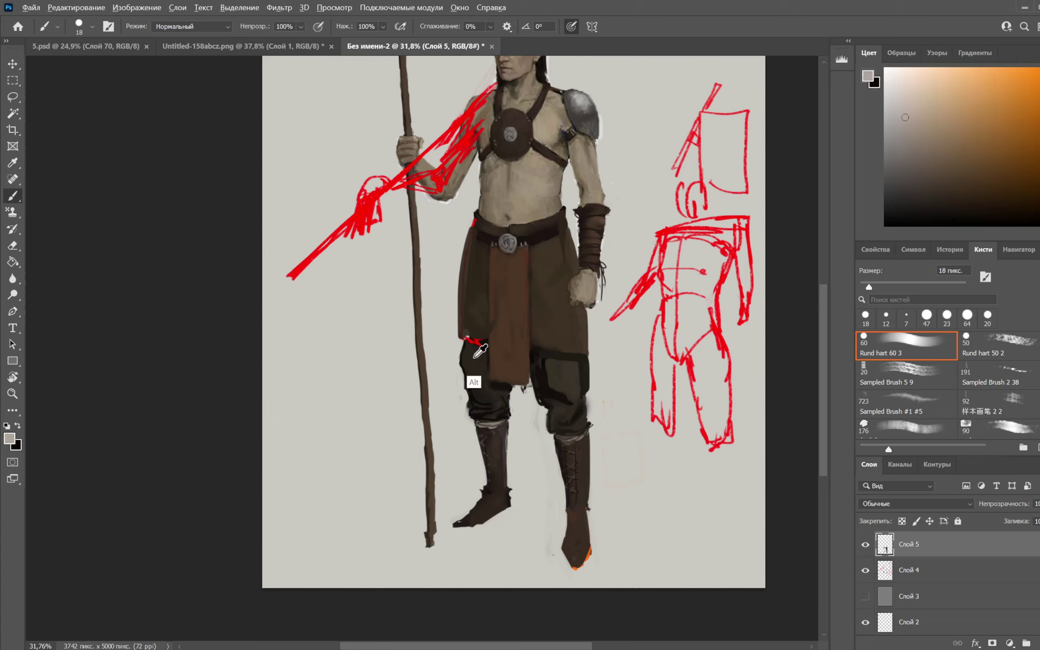
{"action": "left_click", "coordinate": [517, 427], "text": "alt"}
{"action": "left_click", "coordinate": [466, 364], "text": "alt"}
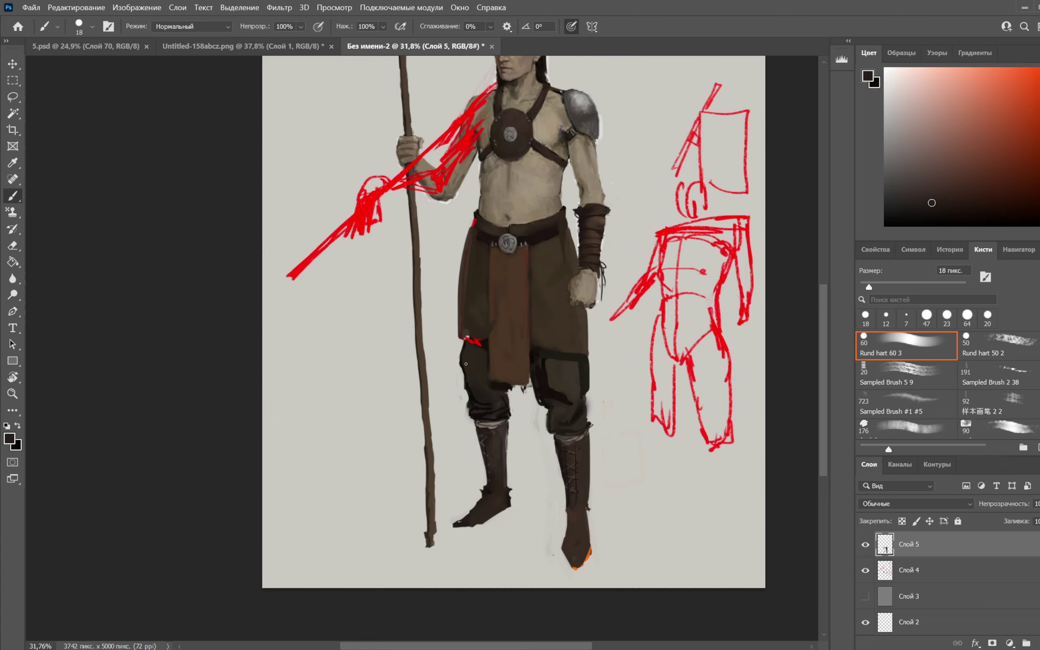
{"action": "key", "text": "x"}
{"action": "mouse_move", "coordinate": [460, 361]}
{"action": "left_mouse_down"}
{"action": "mouse_move", "coordinate": [468, 398]}
{"action": "mouse_move", "coordinate": [480, 389]}
{"action": "mouse_move", "coordinate": [476, 363]}
{"action": "left_mouse_up"}
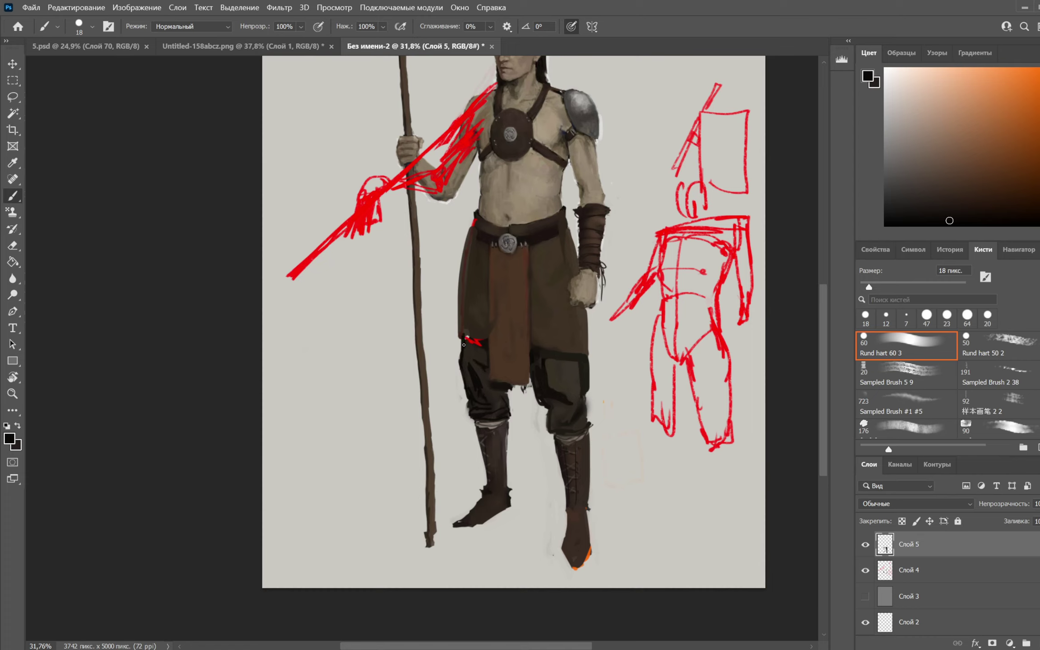
Cover the red marks at the skirt hem with near-black and deepen the folds on the front trouser cuff
{"action": "left_click", "coordinate": [471, 355], "text": "alt"}
{"action": "left_click", "coordinate": [472, 348], "text": "alt"}
{"action": "left_click_drag", "start_coordinate": [465, 338], "coordinate": [482, 341]}
{"action": "mouse_move", "coordinate": [562, 405]}
{"action": "left_mouse_down"}
{"action": "mouse_move", "coordinate": [571, 430]}
{"action": "mouse_move", "coordinate": [591, 417]}
{"action": "mouse_move", "coordinate": [579, 434]}
{"action": "mouse_move", "coordinate": [584, 408]}
{"action": "mouse_move", "coordinate": [585, 434]}
{"action": "left_mouse_up"}
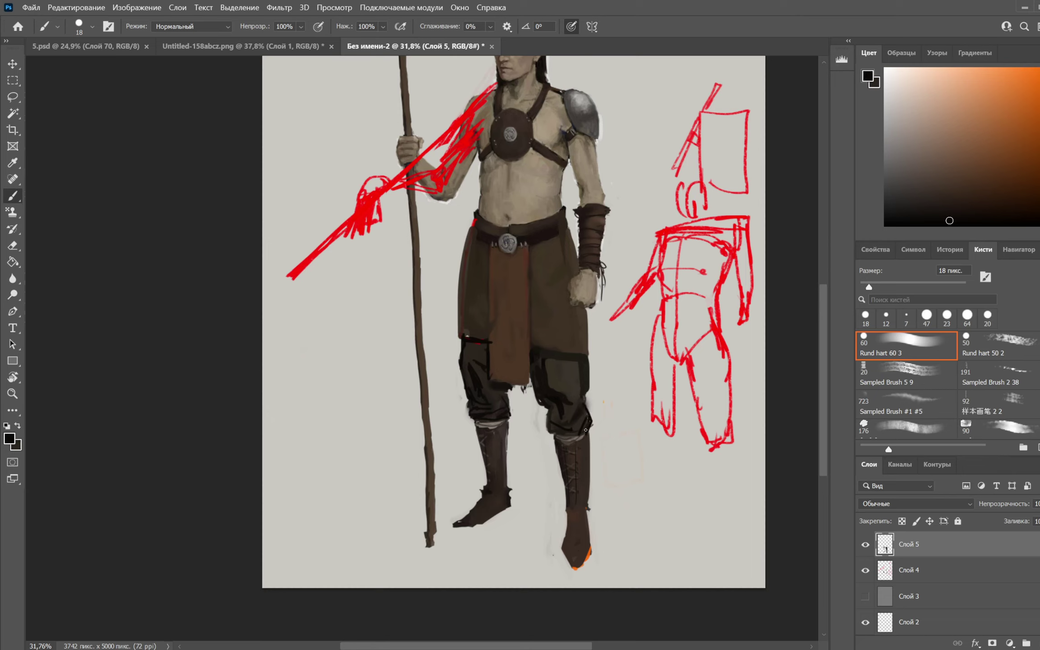
Refine the rear boot's outer contour with dark strokes and the sampled background color
{"action": "left_click_drag", "start_coordinate": [480, 433], "coordinate": [484, 453]}
{"action": "key", "text": "x"}
{"action": "key", "text": "x"}
{"action": "mouse_move", "coordinate": [468, 400]}
{"action": "left_mouse_down"}
{"action": "mouse_move", "coordinate": [483, 472]}
{"action": "mouse_move", "coordinate": [488, 438]}
{"action": "mouse_move", "coordinate": [483, 429]}
{"action": "mouse_move", "coordinate": [487, 476]}
{"action": "left_mouse_up"}
{"action": "key", "text": "x"}
{"action": "left_click", "coordinate": [465, 472], "text": "alt"}
{"action": "key", "text": "x"}
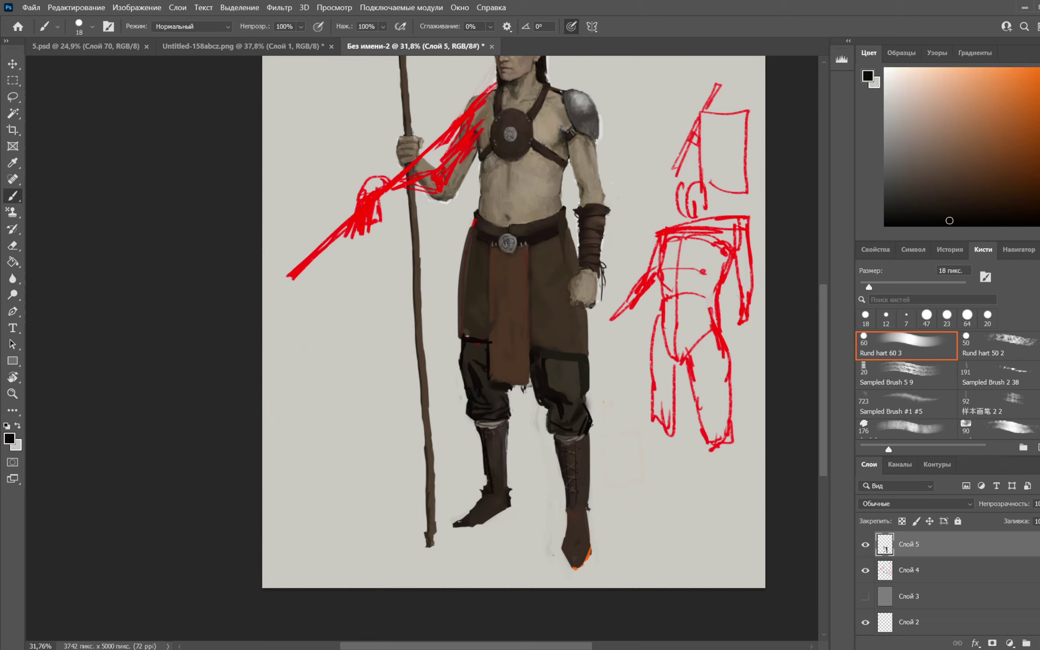
{"action": "key", "text": "x"}
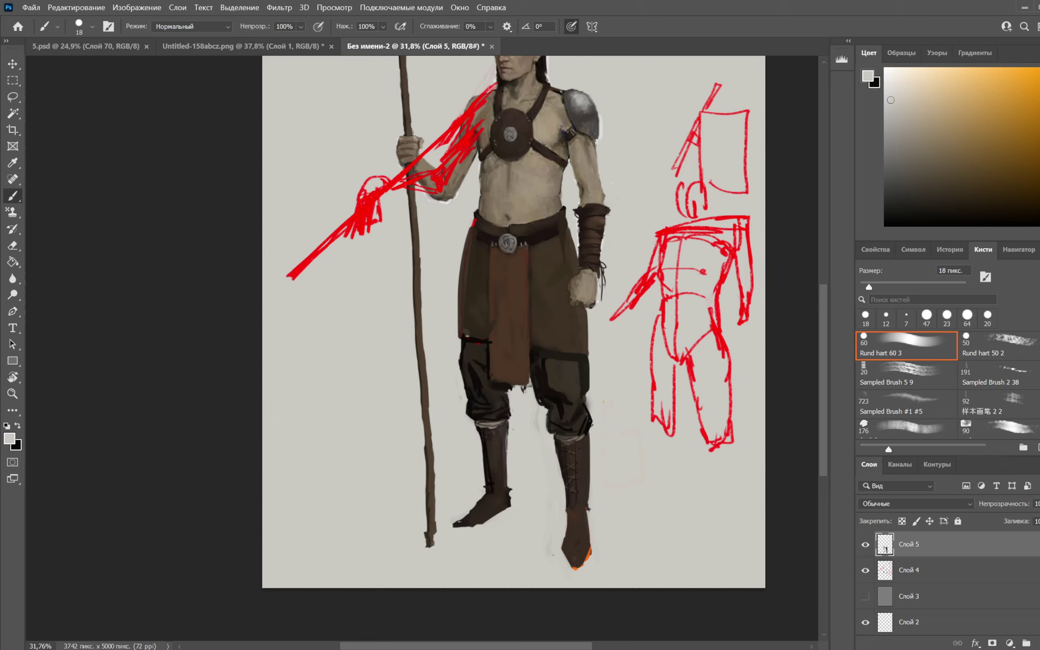
Draw dark vertical seam lines along the rear boot's shaft down to the ankle
{"action": "key", "text": "x"}
{"action": "mouse_move", "coordinate": [480, 432]}
{"action": "left_mouse_down"}
{"action": "mouse_move", "coordinate": [484, 452]}
{"action": "mouse_move", "coordinate": [505, 462]}
{"action": "mouse_move", "coordinate": [505, 444]}
{"action": "mouse_move", "coordinate": [506, 487]}
{"action": "left_mouse_up"}
{"action": "key", "text": "x"}
{"action": "left_click", "coordinate": [494, 482], "text": "alt"}
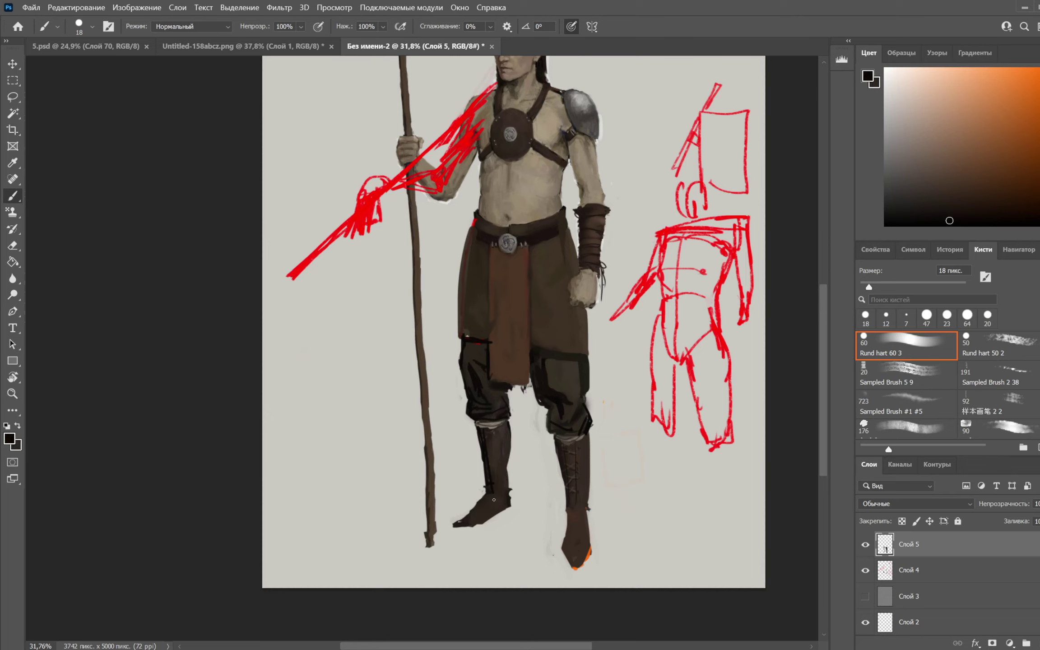
{"action": "key", "text": "x"}
{"action": "mouse_move", "coordinate": [488, 432]}
{"action": "left_mouse_down"}
{"action": "mouse_move", "coordinate": [495, 486]}
{"action": "mouse_move", "coordinate": [508, 479]}
{"action": "mouse_move", "coordinate": [506, 467]}
{"action": "mouse_move", "coordinate": [510, 490]}
{"action": "left_mouse_up"}
On a new layer, sketch red construction ovals over the front leg's knee and calf, extending down to the ankle
{"action": "left_click", "coordinate": [1039, 72]}
{"action": "left_click_drag", "start_coordinate": [1029, 116], "coordinate": [1039, 73]}
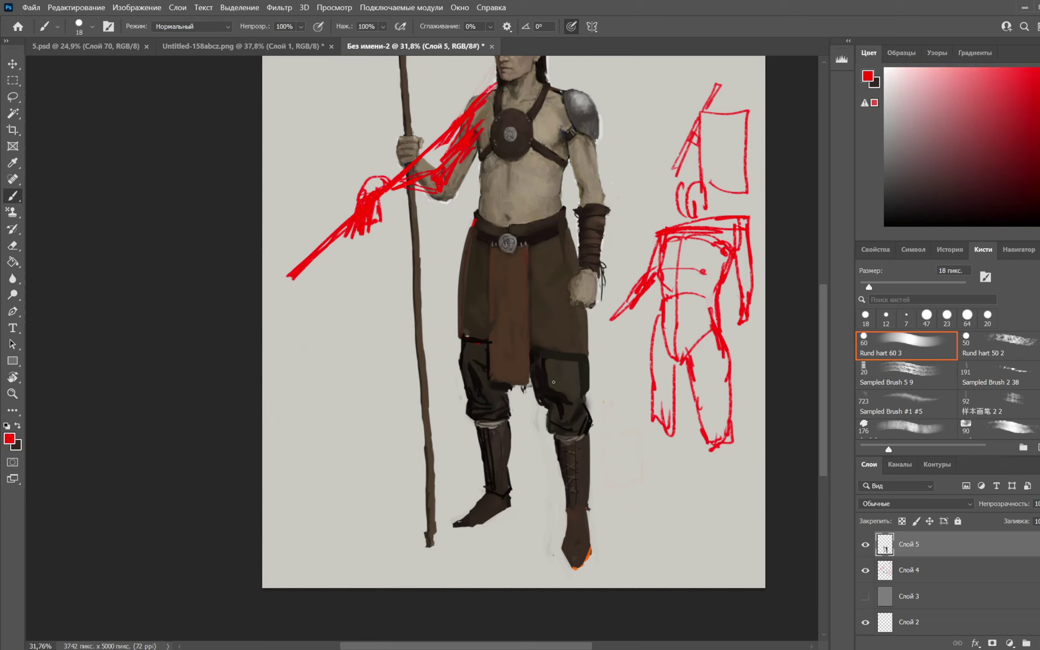
{"action": "left_click", "coordinate": [1038, 644]}
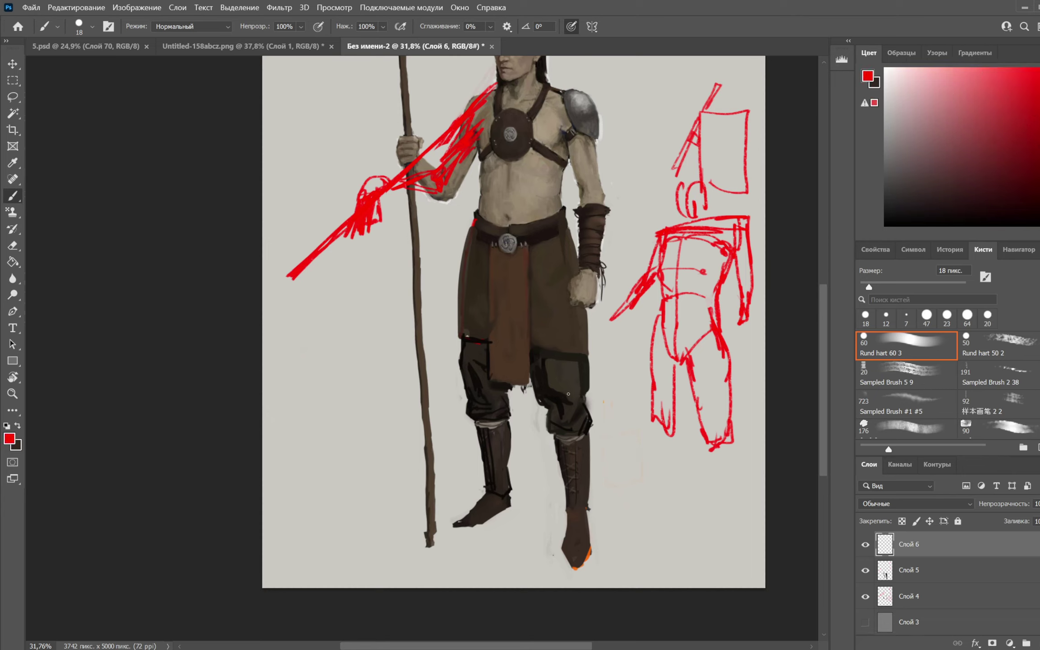
{"action": "mouse_move", "coordinate": [569, 397]}
{"action": "left_mouse_down"}
{"action": "mouse_move", "coordinate": [557, 386]}
{"action": "mouse_move", "coordinate": [570, 488]}
{"action": "mouse_move", "coordinate": [584, 454]}
{"action": "mouse_move", "coordinate": [576, 416]}
{"action": "mouse_move", "coordinate": [584, 481]}
{"action": "left_mouse_up"}
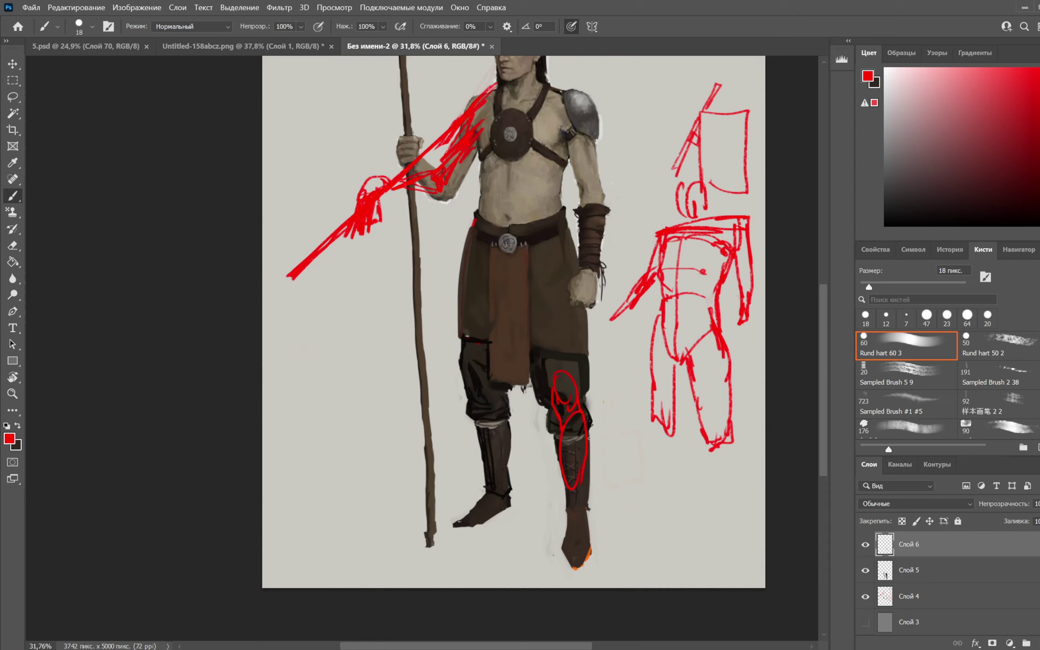
{"action": "mouse_move", "coordinate": [586, 416]}
{"action": "left_mouse_down"}
{"action": "mouse_move", "coordinate": [585, 492]}
{"action": "mouse_move", "coordinate": [563, 474]}
{"action": "mouse_move", "coordinate": [580, 519]}
{"action": "mouse_move", "coordinate": [587, 437]}
{"action": "mouse_move", "coordinate": [576, 495]}
{"action": "left_mouse_up"}
{"action": "key", "text": "e"}
{"action": "key", "text": "b"}
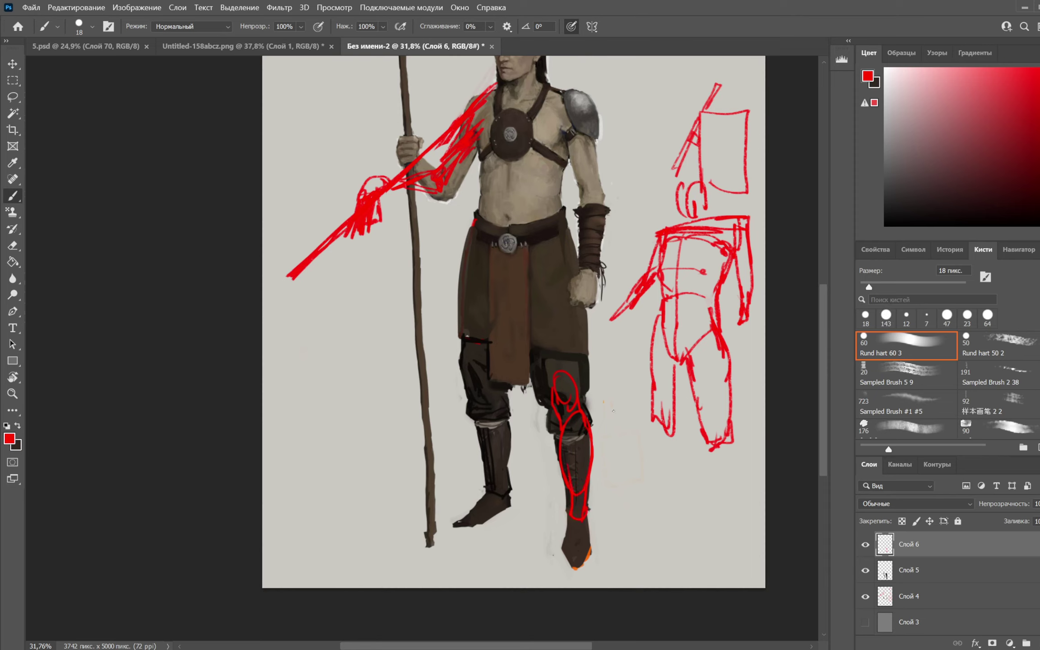
Undo the last red strokes, then hide the sketch layer and add a new layer above it
{"action": "key", "text": "ctrl+z"}
{"action": "key", "text": "ctrl+z"}
{"action": "key", "text": "e"}
{"action": "left_click", "coordinate": [865, 545]}
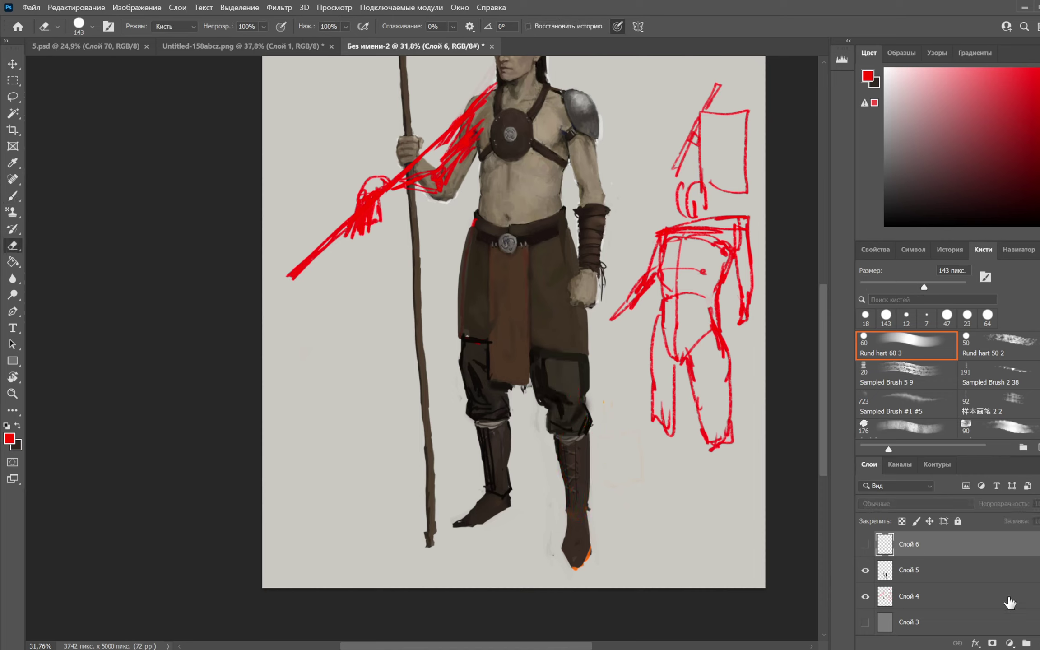
{"action": "left_click", "coordinate": [1037, 642]}
Try an orange line along the inner edge of the front boot
{"action": "key", "text": "b"}
{"action": "left_click", "coordinate": [551, 450], "text": "alt"}
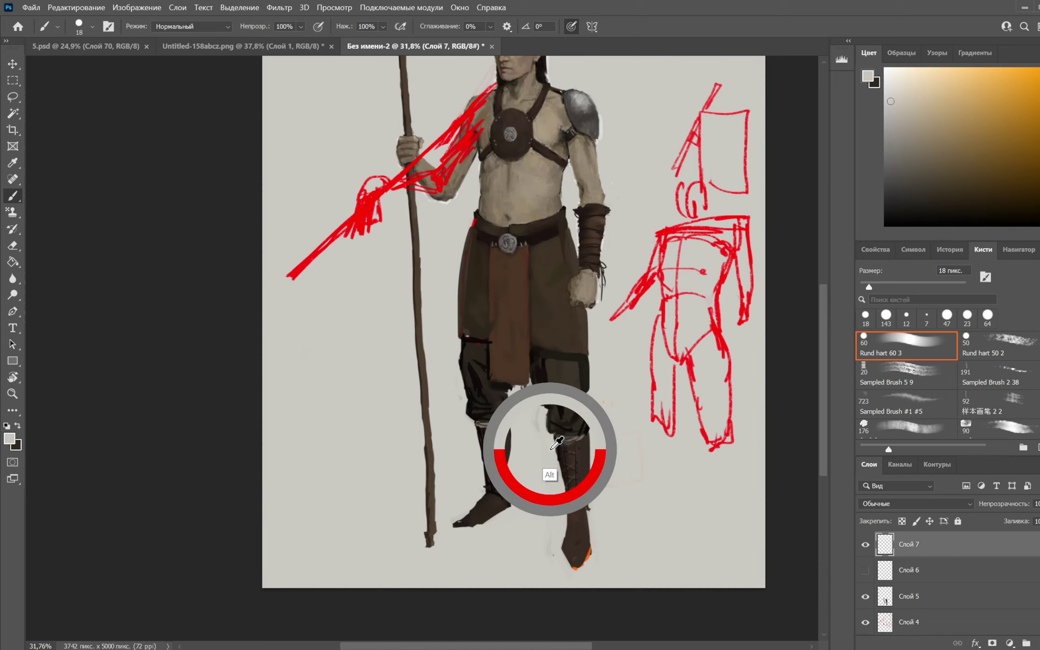
{"action": "left_click", "coordinate": [1003, 115]}
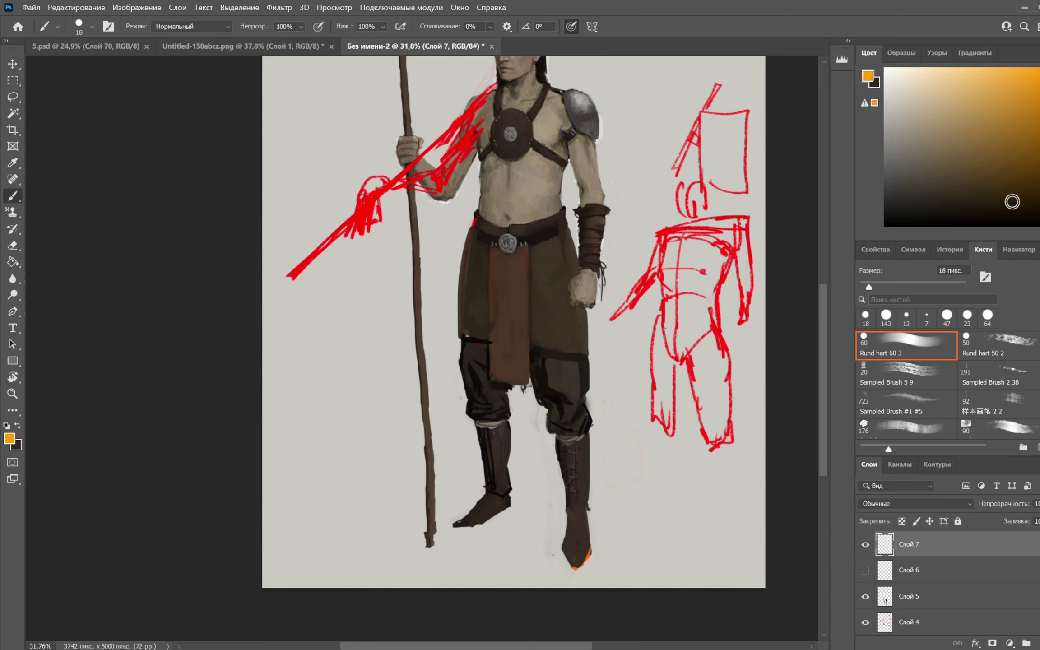
{"action": "left_click_drag", "start_coordinate": [564, 436], "coordinate": [567, 521]}
{"action": "key", "text": "ctrl+z"}
{"action": "key", "text": "ctrl+z"}
Fill out the front boot's upper outer edge with a sampled dark brown
{"action": "left_click", "coordinate": [585, 449], "text": "alt"}
{"action": "left_click_drag", "start_coordinate": [588, 447], "coordinate": [591, 455]}
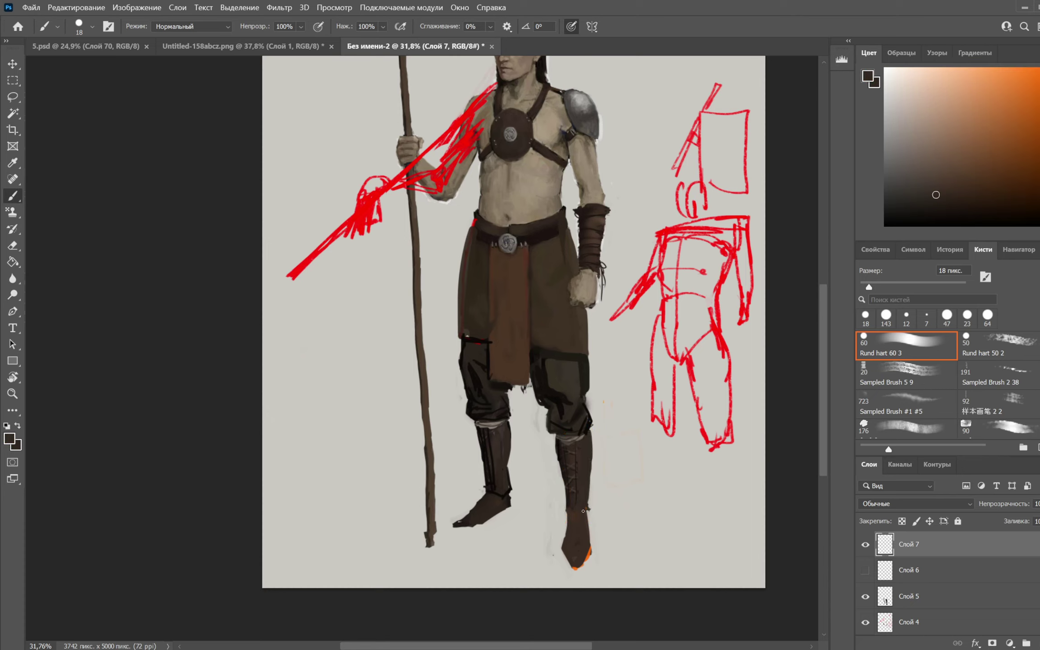
Try an orange outline around the front boot's whole shaft from the cuff to the ankle
{"action": "left_click", "coordinate": [555, 475], "text": "alt"}
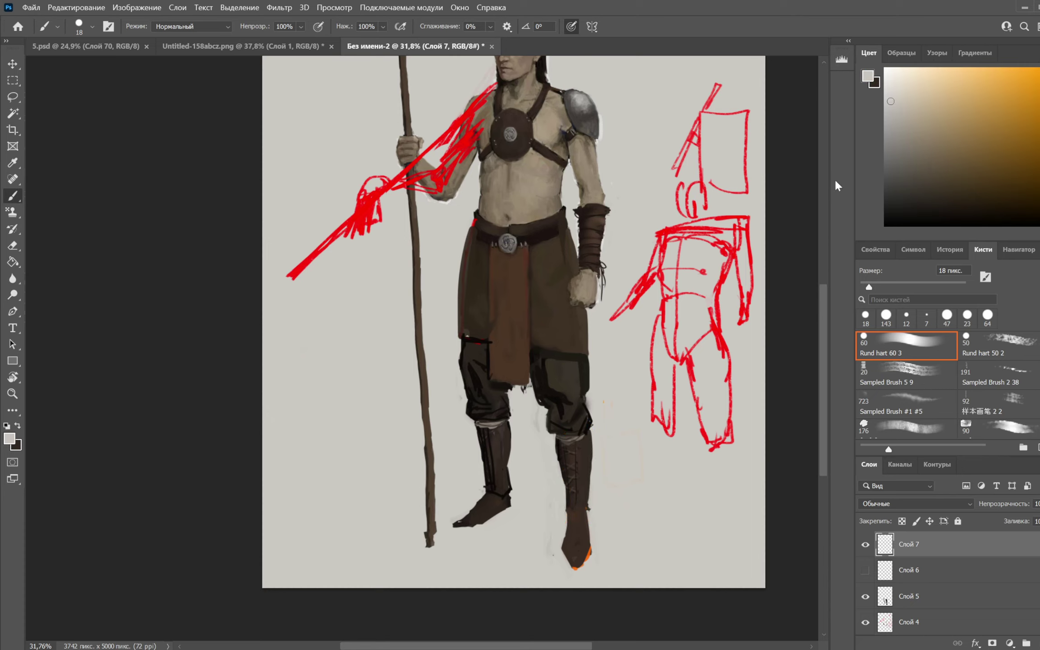
{"action": "left_click", "coordinate": [1038, 70]}
{"action": "left_click_drag", "start_coordinate": [556, 434], "coordinate": [568, 513]}
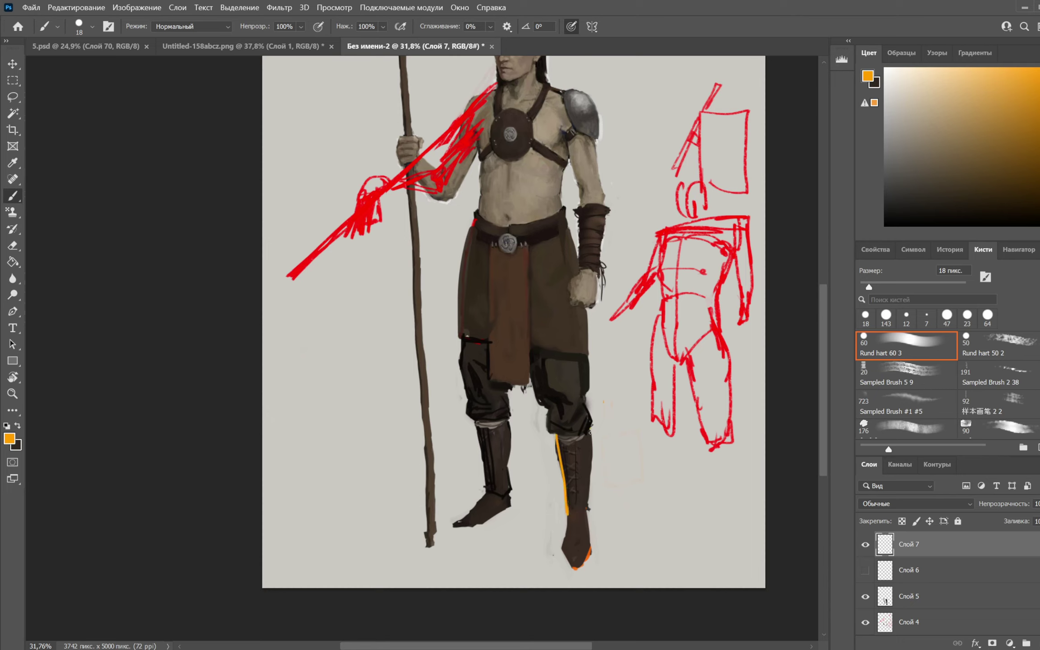
{"action": "mouse_move", "coordinate": [590, 432]}
{"action": "left_mouse_down"}
{"action": "mouse_move", "coordinate": [585, 513]}
{"action": "mouse_move", "coordinate": [585, 504]}
{"action": "left_mouse_up"}
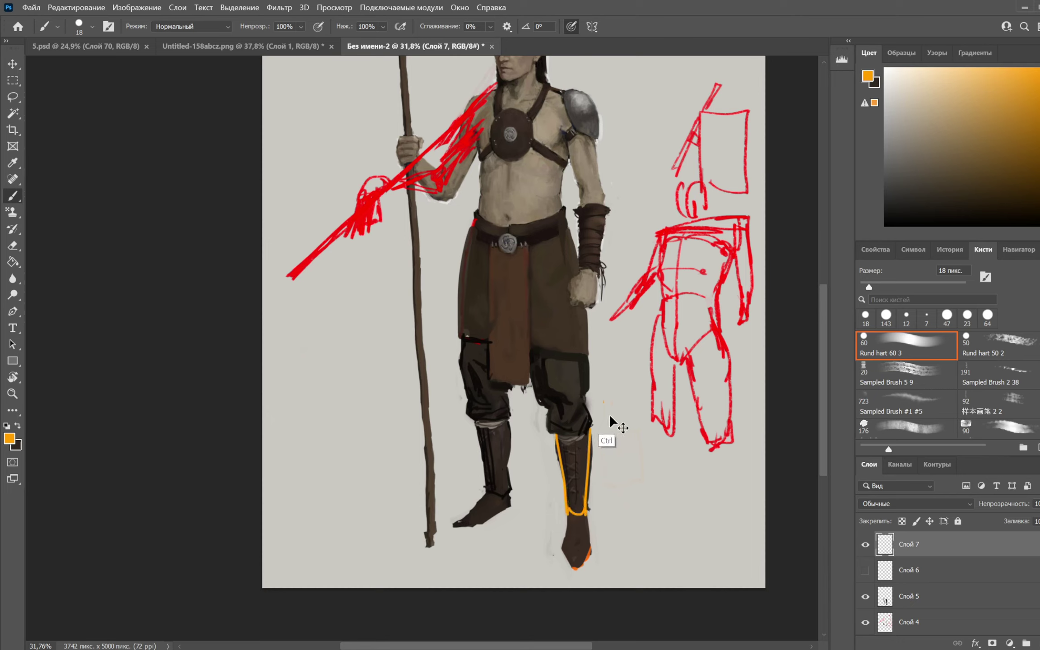
{"action": "key", "text": "ctrl+z"}
{"action": "key", "text": "ctrl+z"}
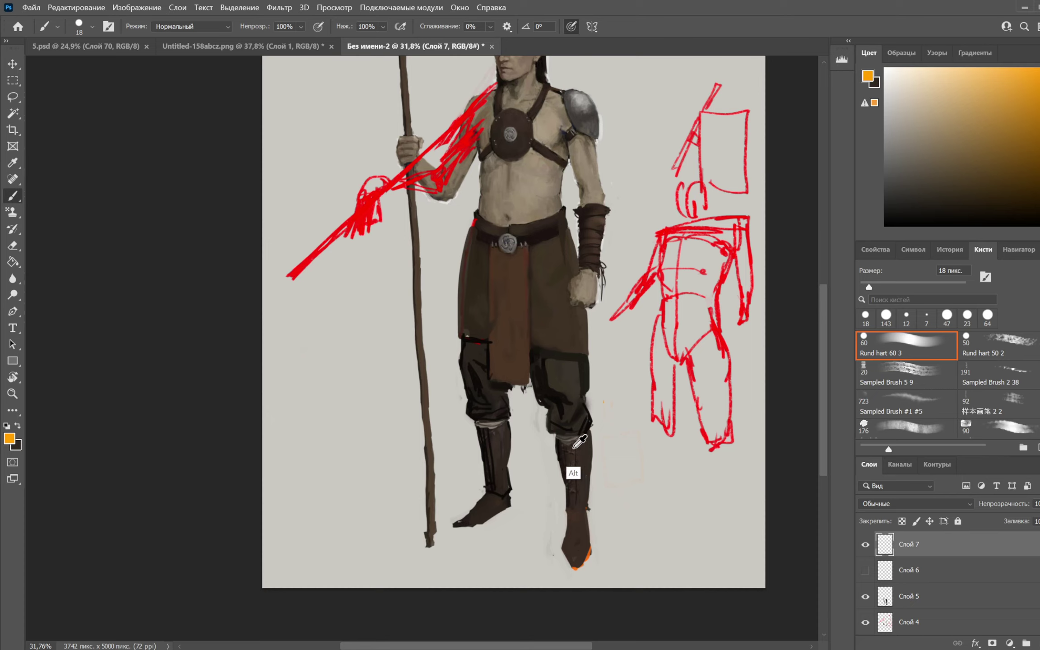
Draw black seam lines down the front boot's shaft and across its ankle
{"action": "left_click", "coordinate": [574, 448], "text": "alt"}
{"action": "left_click", "coordinate": [1029, 225]}
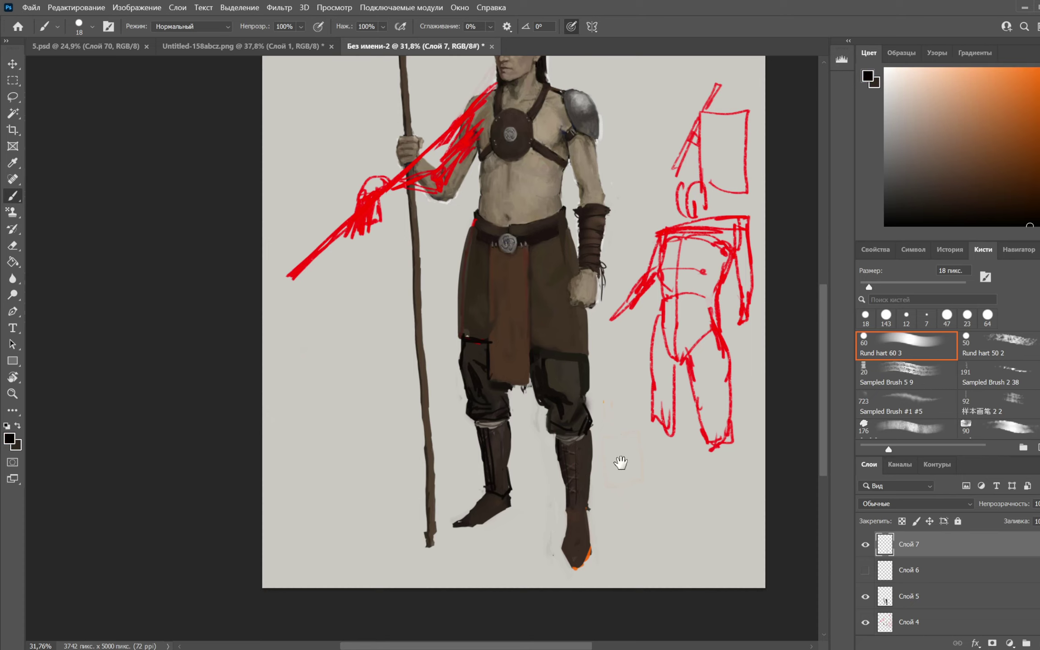
{"action": "left_click_drag", "start_coordinate": [567, 508], "coordinate": [578, 513]}
{"action": "left_click_drag", "start_coordinate": [565, 445], "coordinate": [574, 512]}
{"action": "left_click_drag", "start_coordinate": [580, 444], "coordinate": [579, 509]}
{"action": "key", "text": "x"}
{"action": "key", "text": "ctrl+z"}
{"action": "key", "text": "x"}
{"action": "left_click_drag", "start_coordinate": [579, 445], "coordinate": [579, 511]}
{"action": "key", "text": "x"}
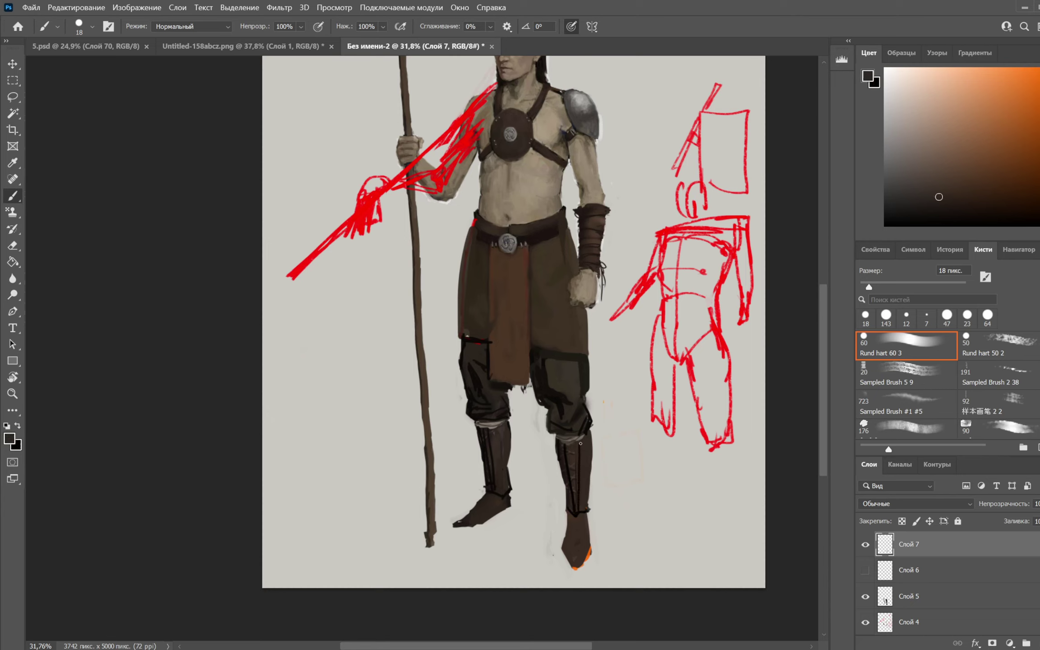
Paint beige crisscross lacing down the middle of the front boot's shaft
{"action": "left_click", "coordinate": [569, 472], "text": "alt"}
{"action": "key", "text": "x"}
{"action": "left_click", "coordinate": [566, 451], "text": "alt"}
{"action": "left_click", "coordinate": [575, 447], "text": "alt"}
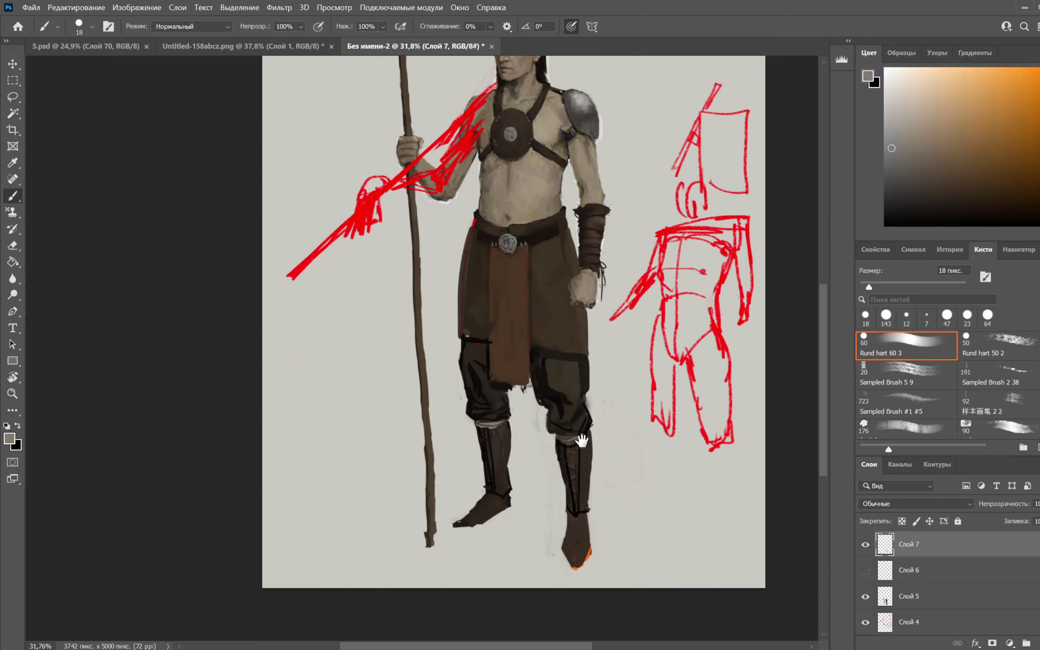
{"action": "left_click", "coordinate": [947, 141]}
{"action": "key", "text": "ctrl+z"}
{"action": "left_click_drag", "start_coordinate": [571, 480], "coordinate": [576, 494]}
Tone down the front boot's lacing by painting over it in dark brown with an 84 px brush
{"action": "right_click", "coordinate": [605, 410]}
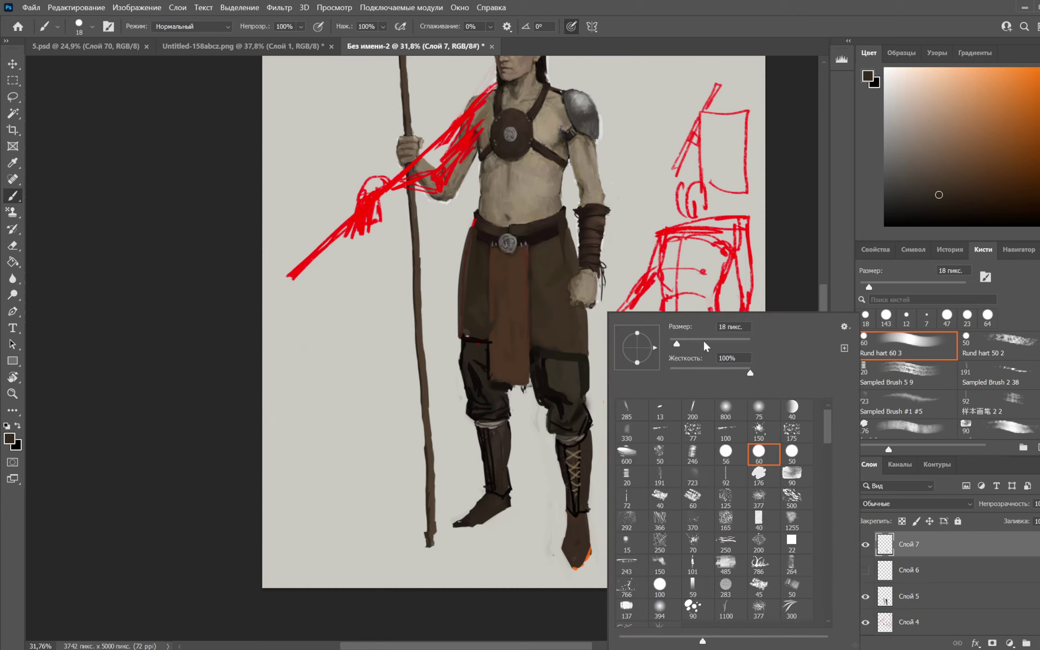
{"action": "left_click", "coordinate": [705, 344]}
{"action": "mouse_move", "coordinate": [576, 496]}
{"action": "left_mouse_down"}
{"action": "mouse_move", "coordinate": [570, 457]}
{"action": "mouse_move", "coordinate": [578, 454]}
{"action": "left_mouse_up"}
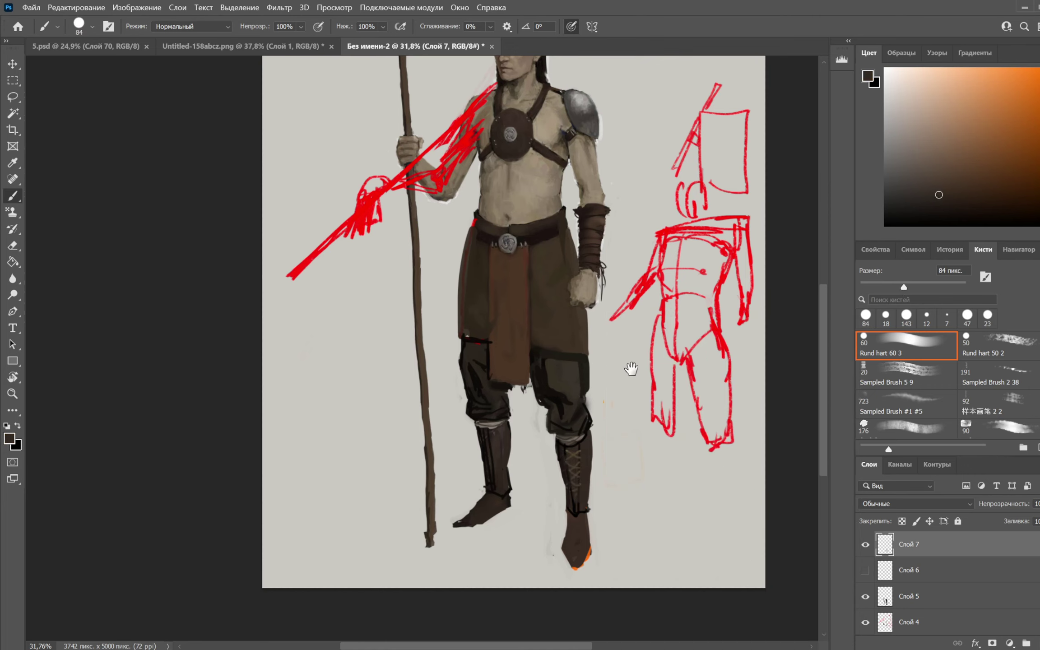
Widen the front boot's outer calf with a curved black contour using a 17 px brush and fill it with sampled brown
{"action": "scroll", "coordinate": [626, 366], "scroll_direction": "down", "scroll_amount": 2}
{"action": "right_click", "coordinate": [617, 347]}
{"action": "left_click", "coordinate": [683, 345]}
{"action": "key", "text": "Return"}
{"action": "key", "text": "x"}
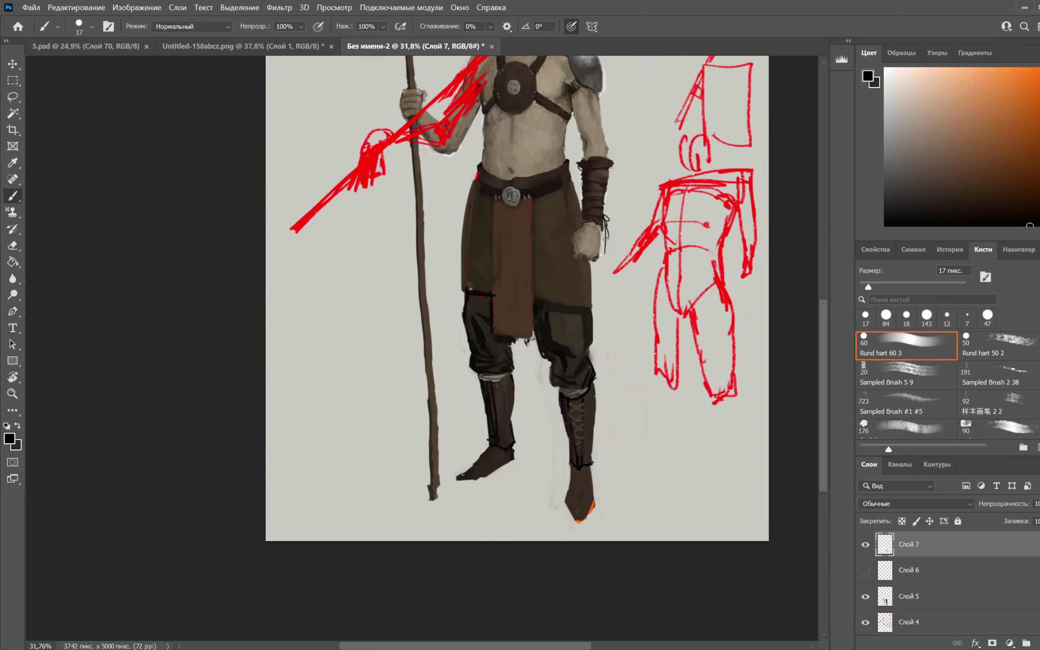
{"action": "left_click_drag", "start_coordinate": [594, 387], "coordinate": [592, 457]}
{"action": "key", "text": "ctrl+z"}
{"action": "left_click_drag", "start_coordinate": [594, 391], "coordinate": [591, 461]}
{"action": "left_click", "coordinate": [594, 436], "text": "alt"}
{"action": "key", "text": "x"}
{"action": "key", "text": "x"}
{"action": "left_click", "coordinate": [565, 508], "text": "alt"}
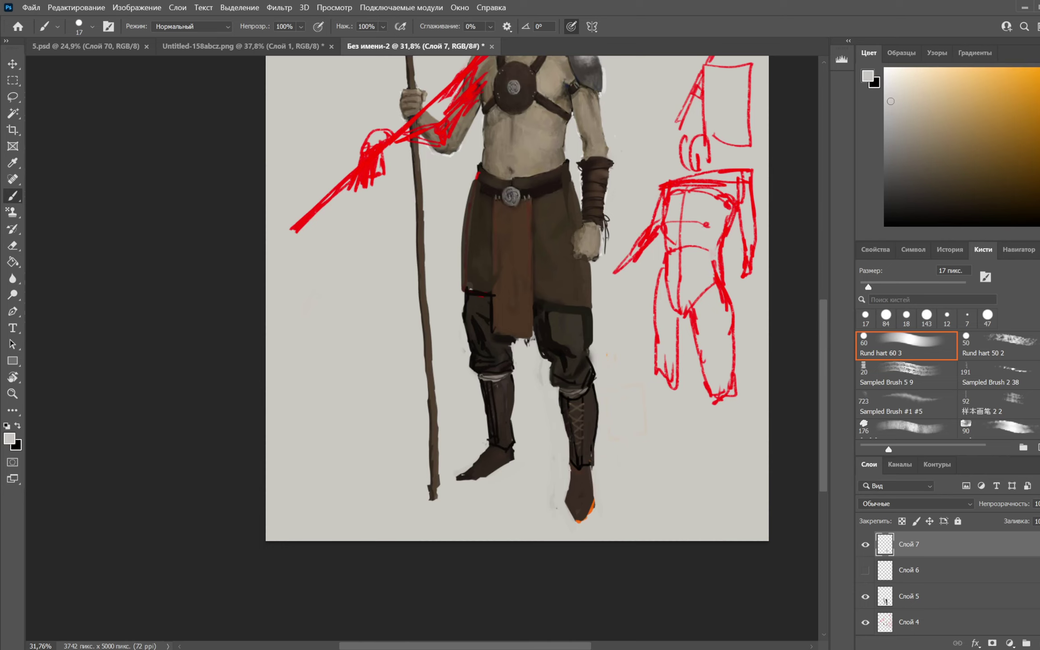
Outline the front foot in black and paint sampled dark brown over its orange toe edge
{"action": "key", "text": "x"}
{"action": "mouse_move", "coordinate": [567, 501]}
{"action": "left_mouse_down"}
{"action": "mouse_move", "coordinate": [579, 525]}
{"action": "mouse_move", "coordinate": [596, 496]}
{"action": "mouse_move", "coordinate": [590, 463]}
{"action": "mouse_move", "coordinate": [584, 519]}
{"action": "left_mouse_up"}
{"action": "left_click", "coordinate": [593, 498], "text": "alt"}
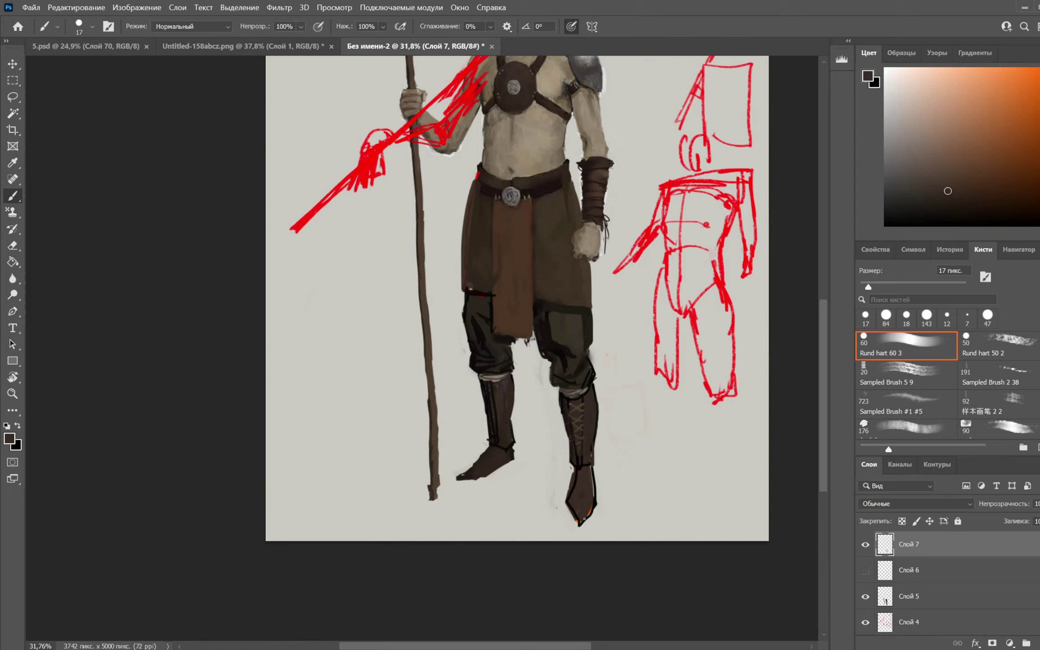
Clean up the background around the front boot in sampled light grey with a 36 px brush
{"action": "left_click", "coordinate": [569, 500], "text": "alt"}
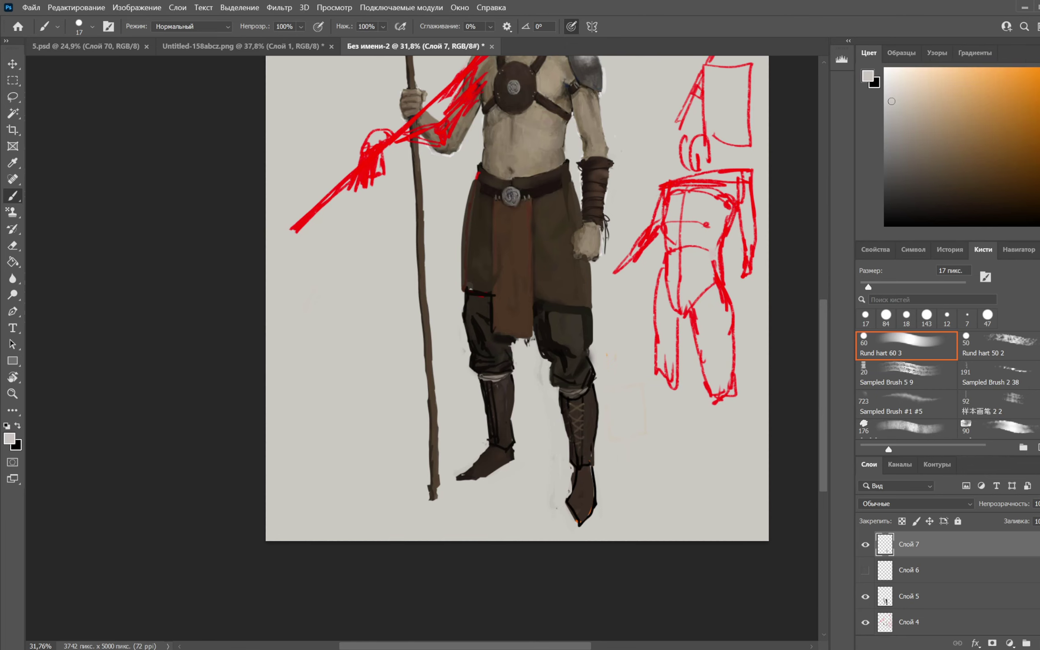
{"action": "left_click_drag", "start_coordinate": [598, 400], "coordinate": [600, 397]}
{"action": "key", "text": "ctrl+z"}
{"action": "right_click", "coordinate": [606, 397]}
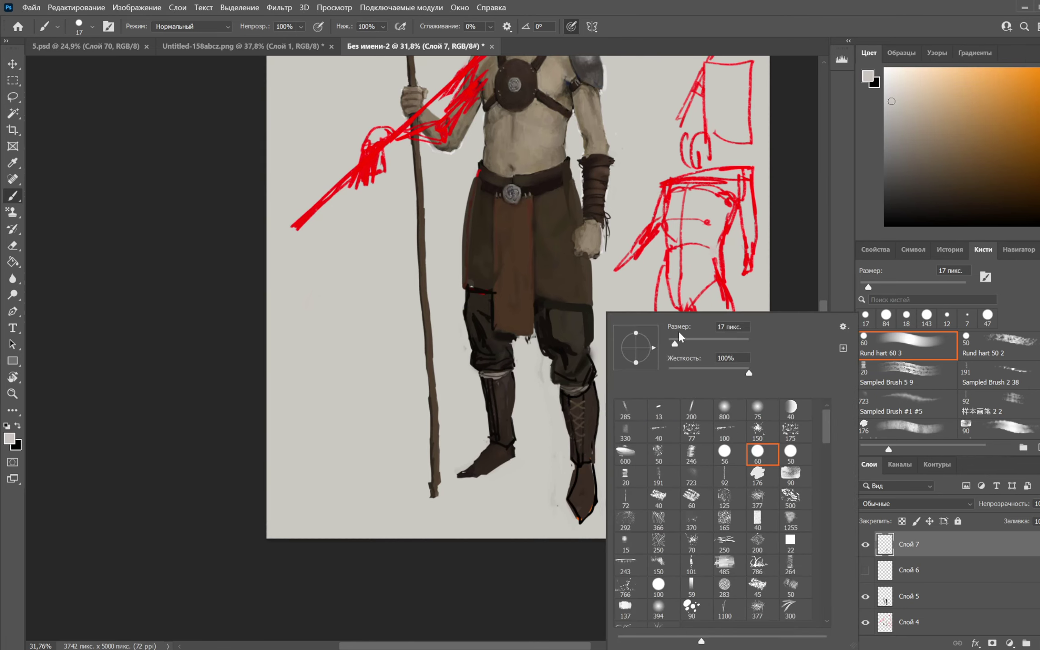
{"action": "left_click", "coordinate": [682, 340]}
{"action": "left_click_drag", "start_coordinate": [571, 478], "coordinate": [568, 490]}
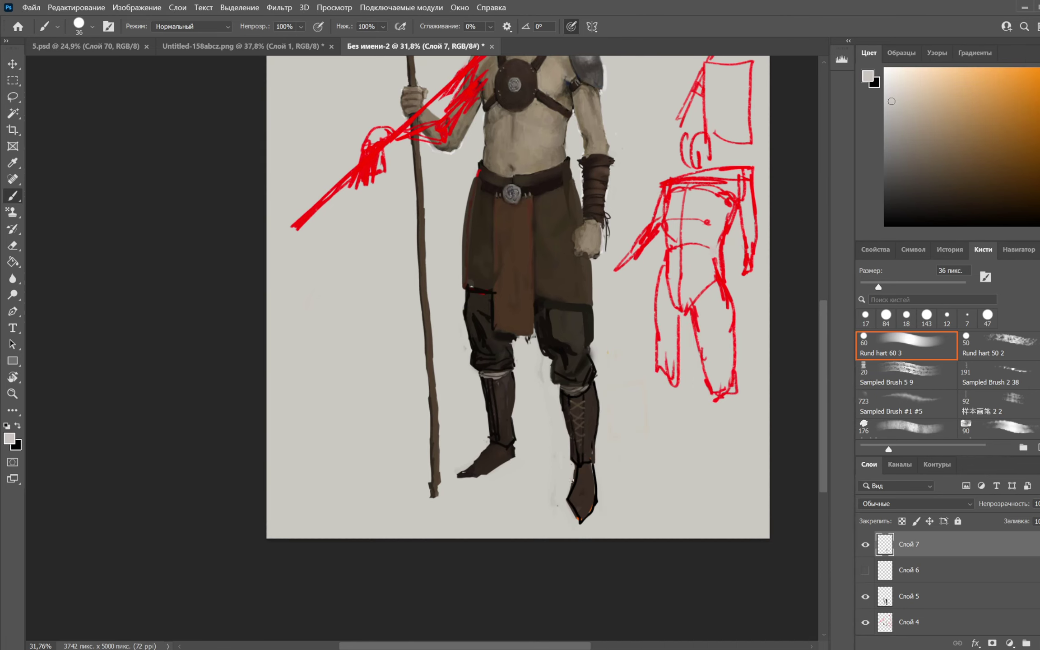
Sketch an orange cylinder over the skirt, with elliptical cross-sections at the waist and hem joined by side lines
{"action": "mouse_move", "coordinate": [606, 308]}
{"action": "left_mouse_down"}
{"action": "mouse_move", "coordinate": [600, 342]}
{"action": "mouse_move", "coordinate": [619, 352]}
{"action": "mouse_move", "coordinate": [613, 327]}
{"action": "left_mouse_up"}
{"action": "left_click", "coordinate": [582, 395], "text": "alt"}
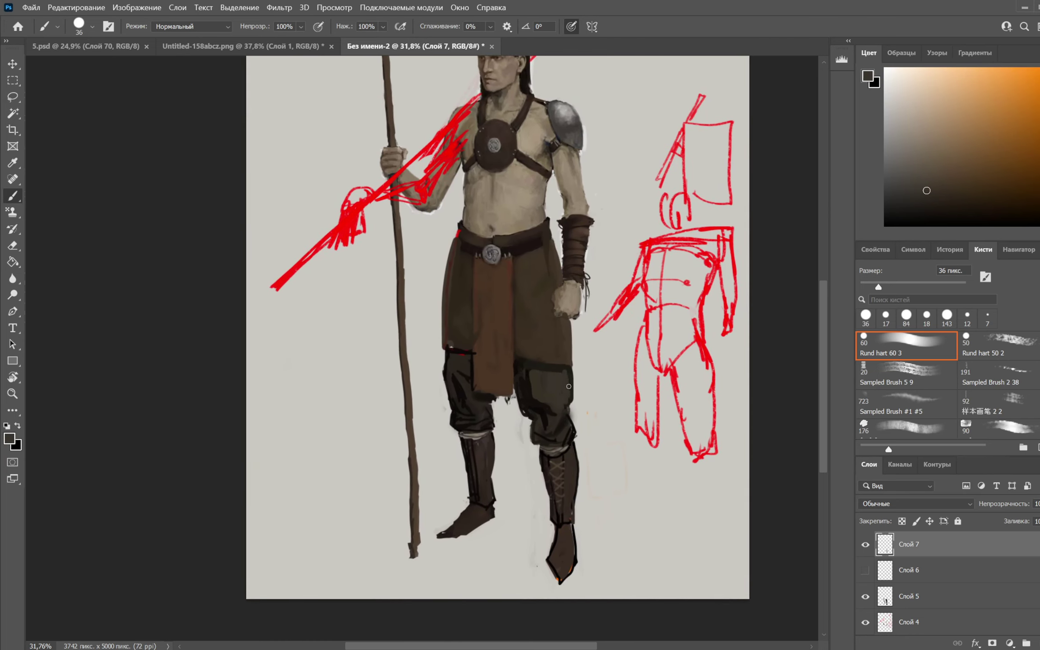
{"action": "left_click_drag", "start_coordinate": [591, 280], "coordinate": [600, 308]}
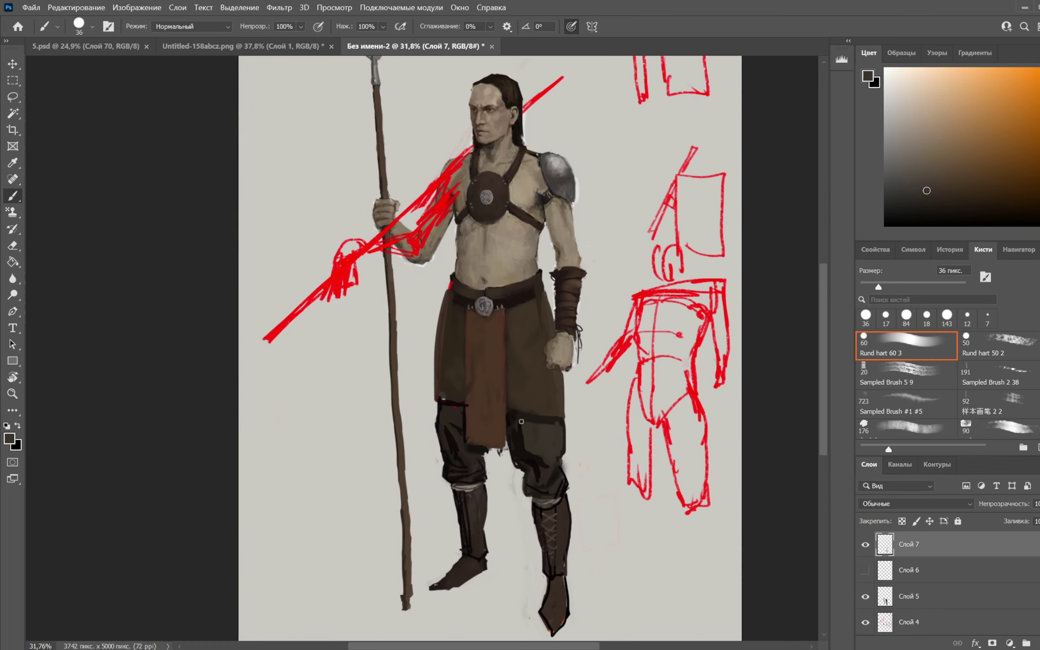
{"action": "left_click", "coordinate": [522, 422], "text": "alt"}
{"action": "mouse_move", "coordinate": [453, 275]}
{"action": "left_mouse_down"}
{"action": "mouse_move", "coordinate": [503, 287]}
{"action": "mouse_move", "coordinate": [540, 273]}
{"action": "left_mouse_up"}
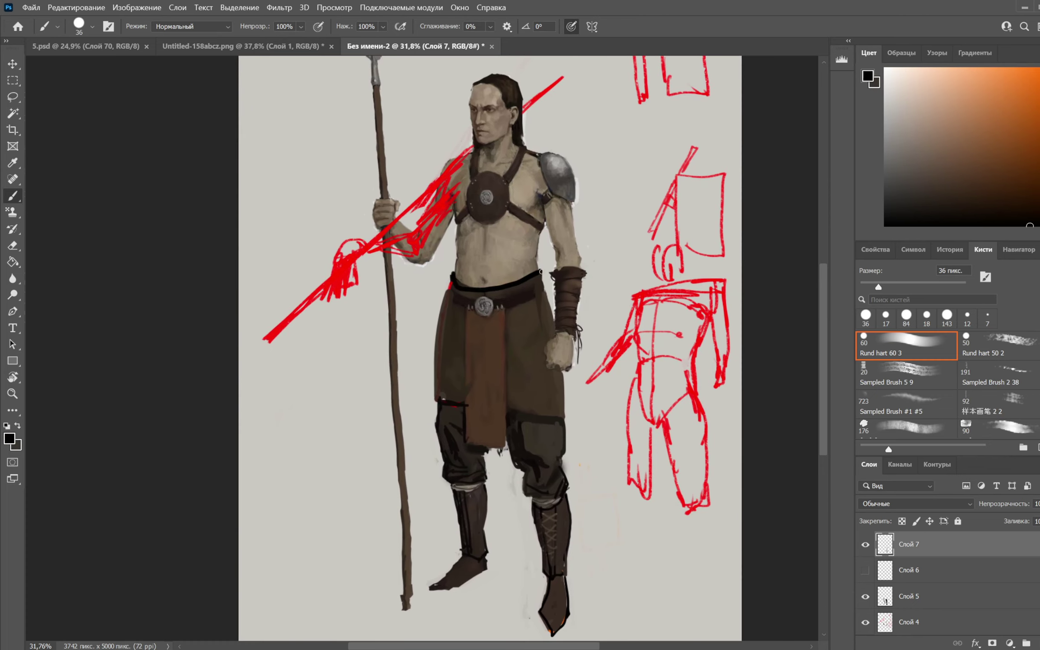
{"action": "left_click", "coordinate": [1038, 68]}
{"action": "key", "text": "ctrl+z"}
{"action": "mouse_move", "coordinate": [454, 275]}
{"action": "left_mouse_down"}
{"action": "mouse_move", "coordinate": [522, 284]}
{"action": "mouse_move", "coordinate": [545, 272]}
{"action": "left_mouse_up"}
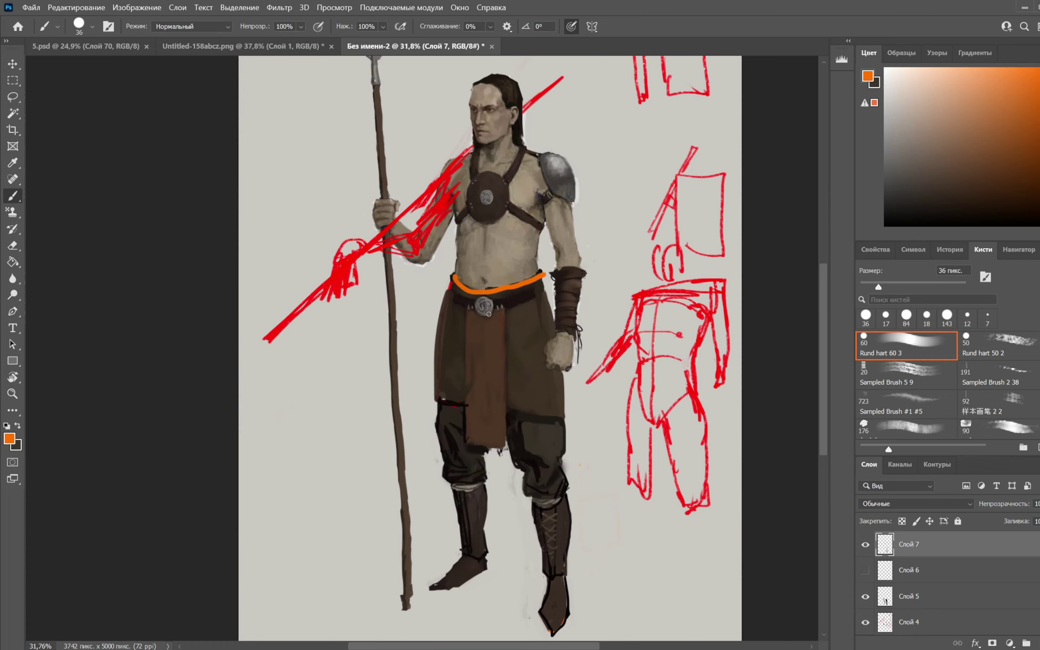
{"action": "mouse_move", "coordinate": [440, 393]}
{"action": "left_mouse_down"}
{"action": "mouse_move", "coordinate": [458, 418]}
{"action": "mouse_move", "coordinate": [531, 428]}
{"action": "mouse_move", "coordinate": [559, 416]}
{"action": "left_mouse_up"}
{"action": "mouse_move", "coordinate": [454, 274]}
{"action": "left_mouse_down"}
{"action": "mouse_move", "coordinate": [447, 382]}
{"action": "mouse_move", "coordinate": [515, 266]}
{"action": "mouse_move", "coordinate": [540, 270]}
{"action": "mouse_move", "coordinate": [563, 398]}
{"action": "mouse_move", "coordinate": [550, 416]}
{"action": "left_mouse_up"}
{"action": "mouse_move", "coordinate": [446, 406]}
{"action": "left_mouse_down"}
{"action": "mouse_move", "coordinate": [475, 387]}
{"action": "mouse_move", "coordinate": [535, 388]}
{"action": "mouse_move", "coordinate": [547, 412]}
{"action": "left_mouse_up"}
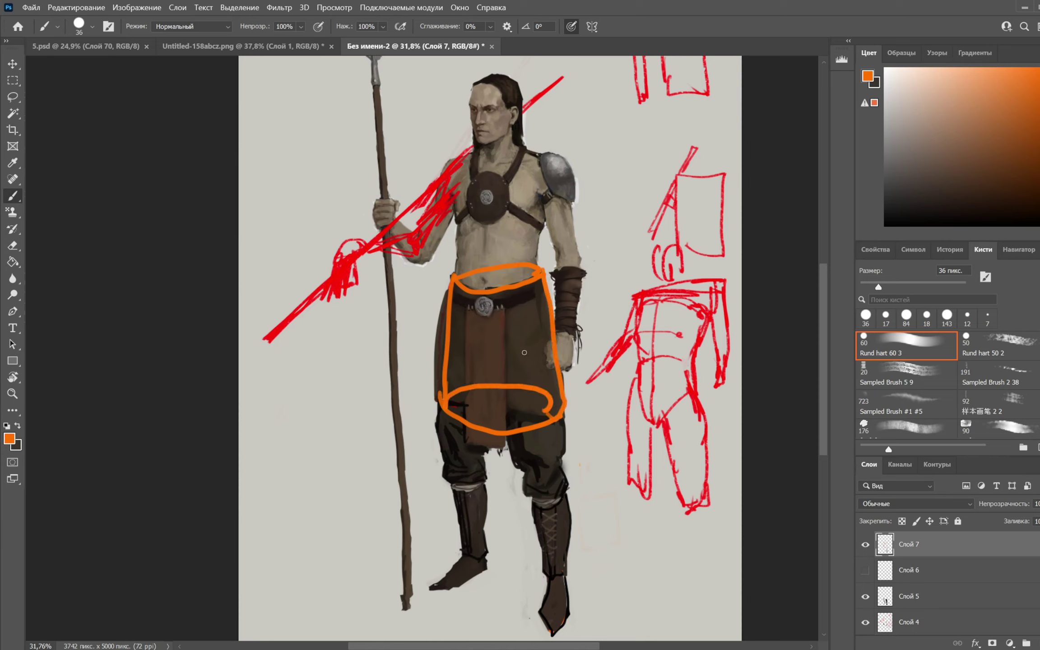
Sketch orange cylinders over both thighs below the skirt and undo the front thigh's one
{"action": "left_click_drag", "start_coordinate": [459, 378], "coordinate": [498, 366]}
{"action": "mouse_move", "coordinate": [449, 363]}
{"action": "left_mouse_down"}
{"action": "mouse_move", "coordinate": [490, 427]}
{"action": "mouse_move", "coordinate": [488, 456]}
{"action": "mouse_move", "coordinate": [485, 446]}
{"action": "left_mouse_up"}
{"action": "mouse_move", "coordinate": [509, 367]}
{"action": "left_mouse_down"}
{"action": "mouse_move", "coordinate": [521, 429]}
{"action": "mouse_move", "coordinate": [551, 357]}
{"action": "mouse_move", "coordinate": [561, 434]}
{"action": "mouse_move", "coordinate": [548, 454]}
{"action": "mouse_move", "coordinate": [519, 458]}
{"action": "left_mouse_up"}
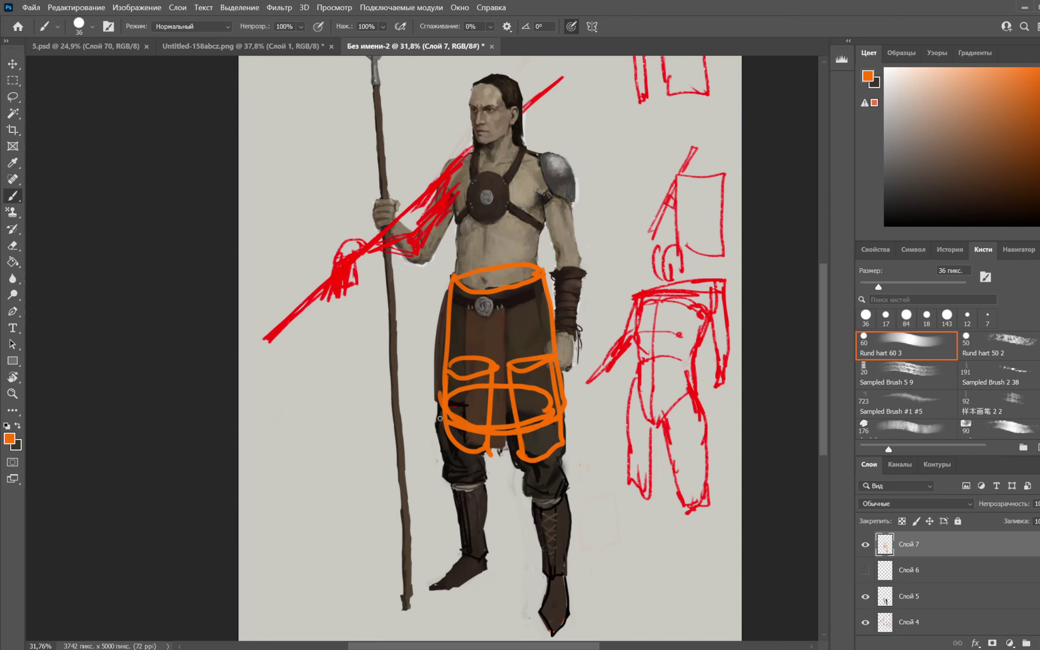
{"action": "key", "text": "ctrl+z"}
{"action": "key", "text": "ctrl+z"}
{"action": "key", "text": "ctrl+z"}
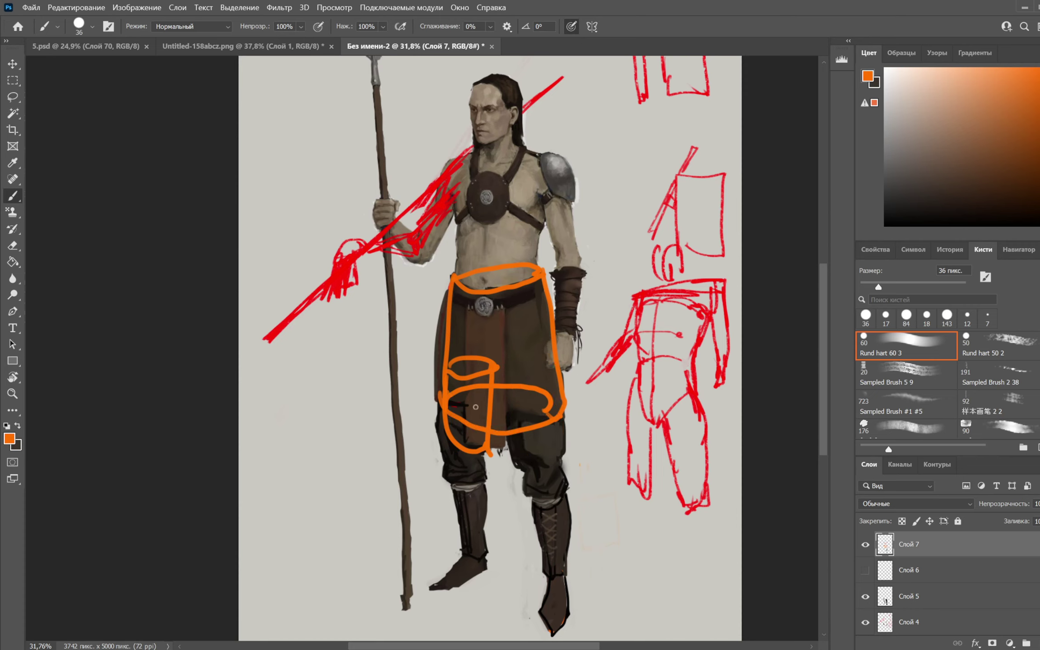
Sketch a stack of curved orange contour lines across the lower half of the skirt
{"action": "left_click_drag", "start_coordinate": [451, 396], "coordinate": [558, 398]}
{"action": "mouse_move", "coordinate": [451, 382]}
{"action": "left_mouse_down"}
{"action": "mouse_move", "coordinate": [476, 394]}
{"action": "mouse_move", "coordinate": [554, 383]}
{"action": "left_mouse_up"}
{"action": "left_click_drag", "start_coordinate": [454, 367], "coordinate": [546, 368]}
{"action": "left_click_drag", "start_coordinate": [472, 348], "coordinate": [534, 348]}
Undo all the orange construction lines over the skirt and thighs
{"action": "key", "text": "ctrl+z"}
{"action": "key", "text": "ctrl+z"}
{"action": "key", "text": "ctrl+z"}
{"action": "key", "text": "ctrl+z"}
{"action": "key", "text": "ctrl+z"}
{"action": "key", "text": "ctrl+z"}
{"action": "key", "text": "ctrl+z"}
{"action": "key", "text": "ctrl+z"}
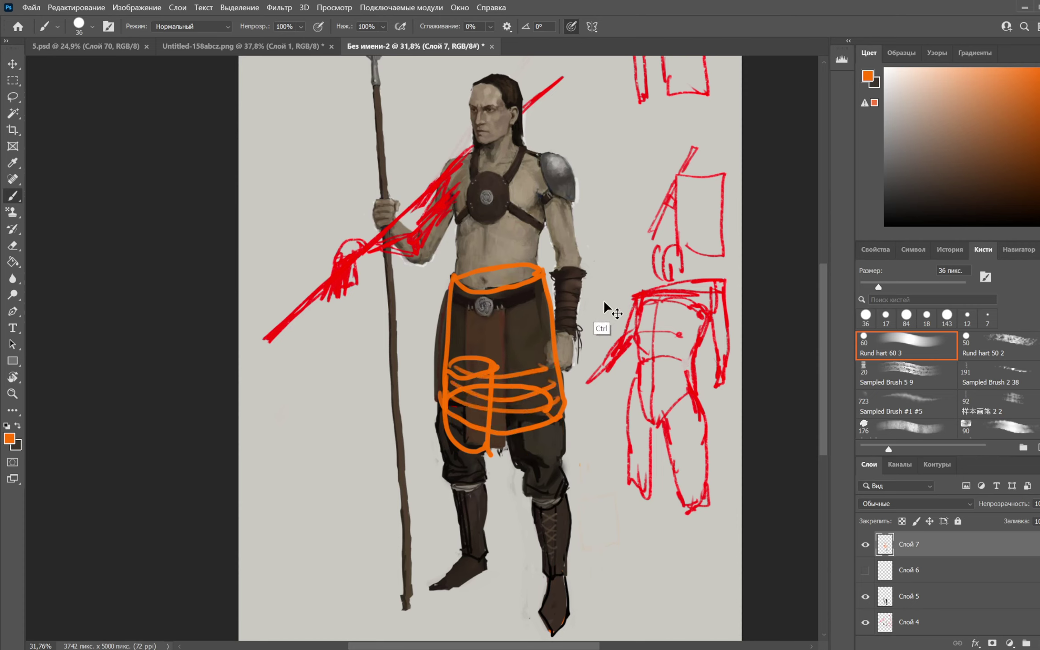
{"action": "key", "text": "ctrl+z"}
{"action": "key", "text": "ctrl+z"}
{"action": "key", "text": "ctrl+z"}
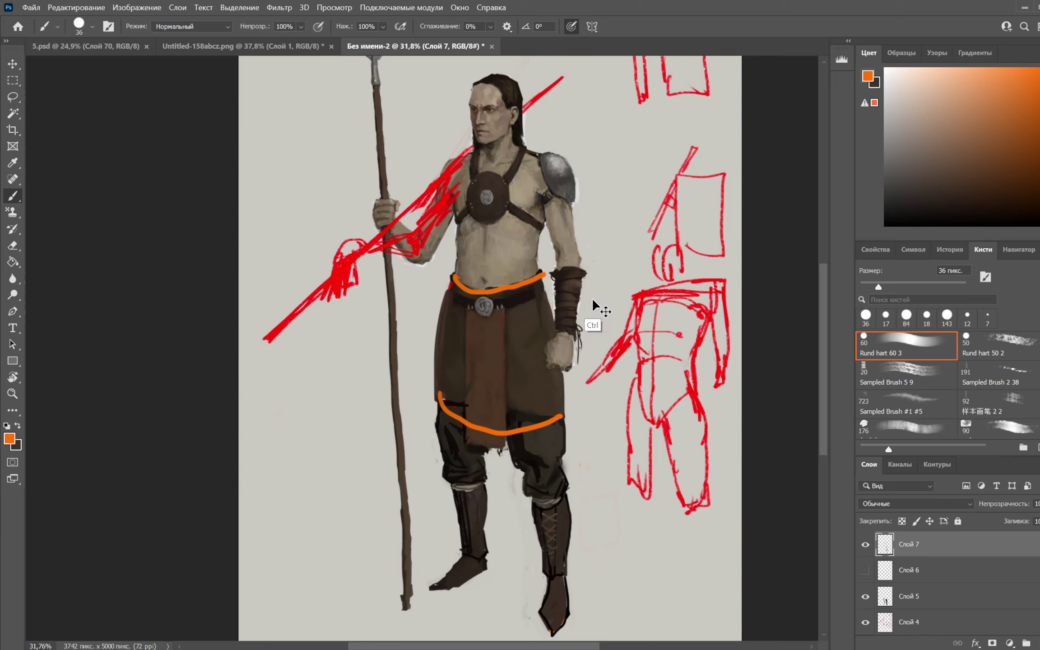
{"action": "key", "text": "ctrl+z"}
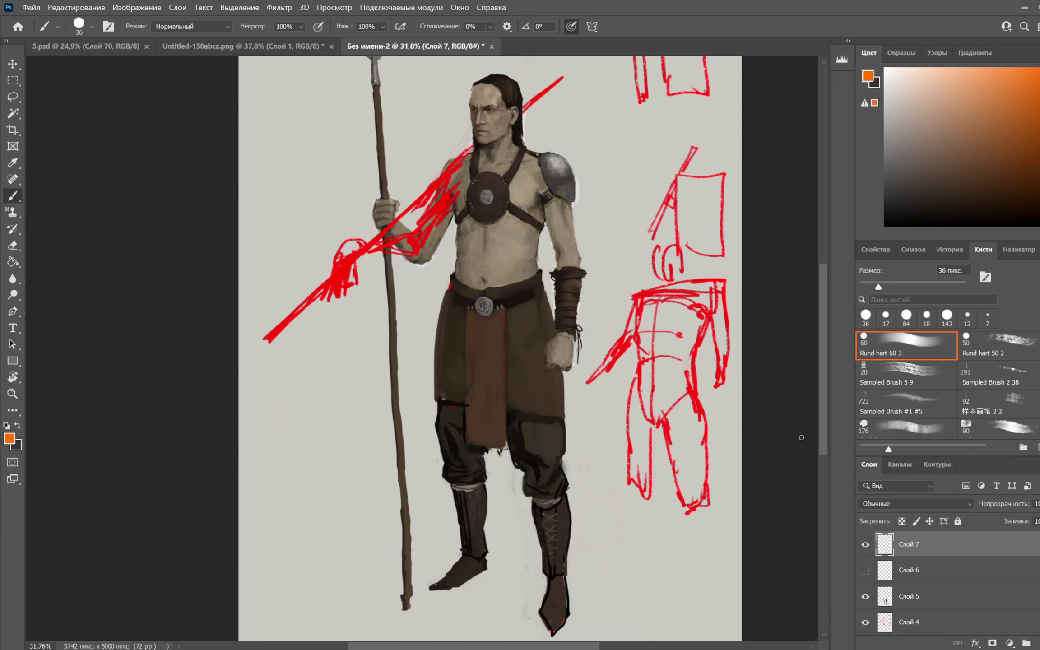
Repaint the skirt's spear-side hem as a curved dark edge and clean up the adjoining central cloth panel with sampled brown
{"action": "left_click", "coordinate": [445, 395], "text": "alt"}
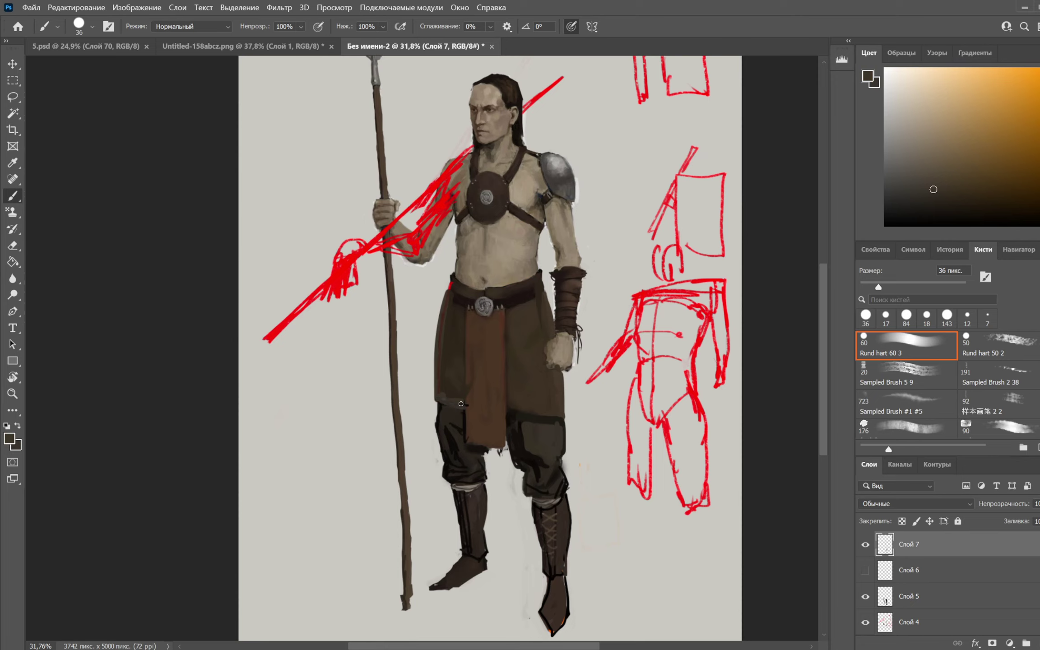
{"action": "left_click", "coordinate": [452, 404], "text": "alt"}
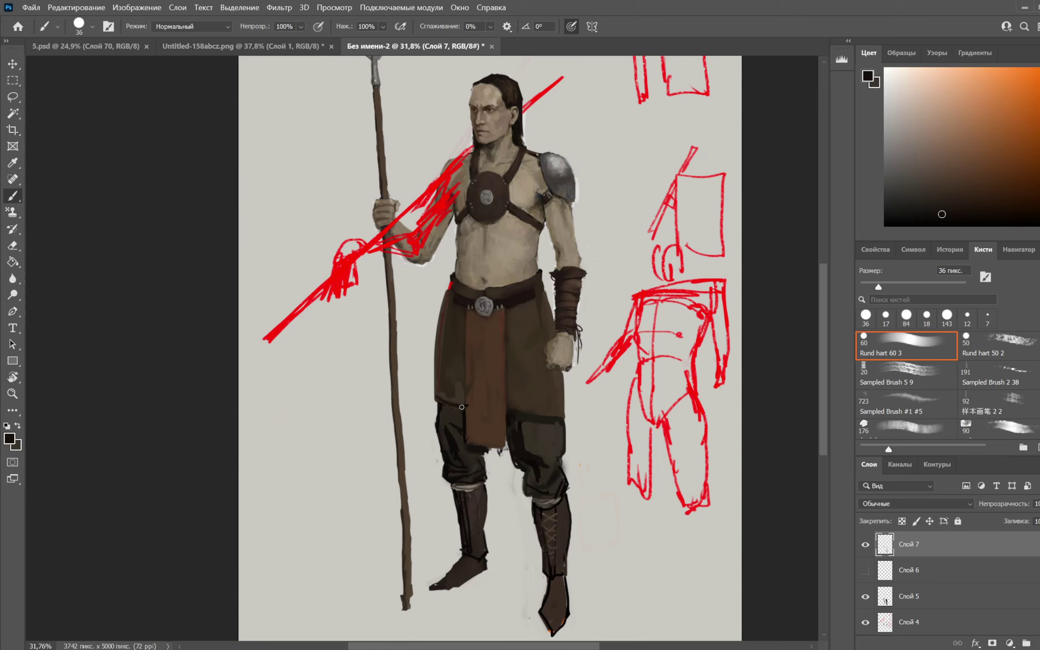
{"action": "mouse_move", "coordinate": [438, 398]}
{"action": "left_mouse_down"}
{"action": "mouse_move", "coordinate": [464, 411]}
{"action": "mouse_move", "coordinate": [465, 376]}
{"action": "mouse_move", "coordinate": [466, 424]}
{"action": "left_mouse_up"}
{"action": "key", "text": "x"}
{"action": "key", "text": "x"}
{"action": "key", "text": "x"}
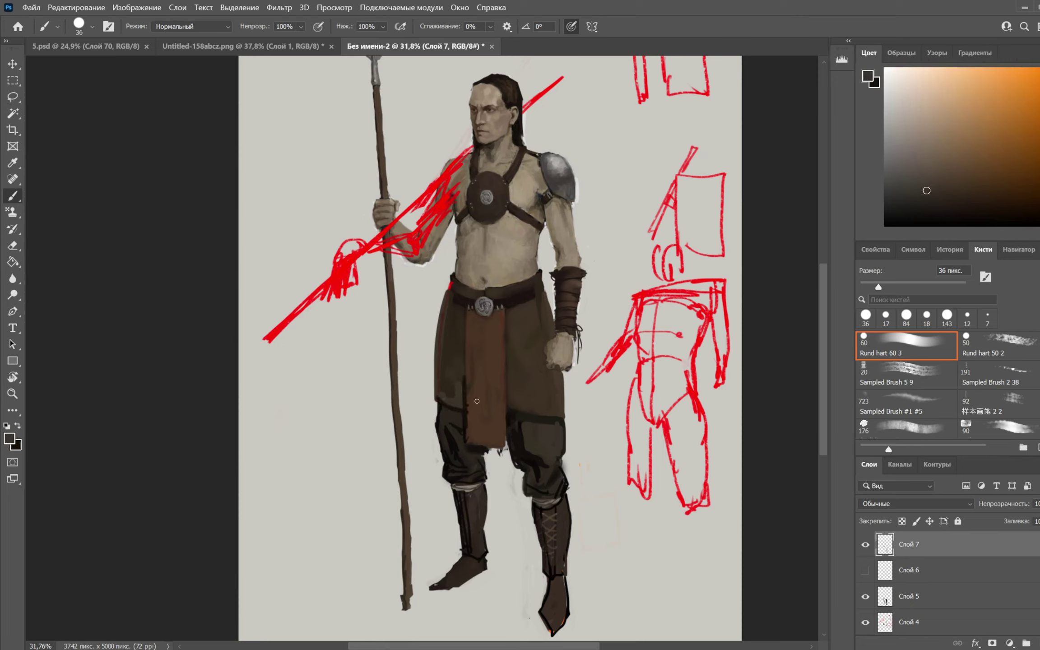
{"action": "left_click", "coordinate": [474, 401], "text": "alt"}
{"action": "left_click", "coordinate": [500, 406], "text": "alt"}
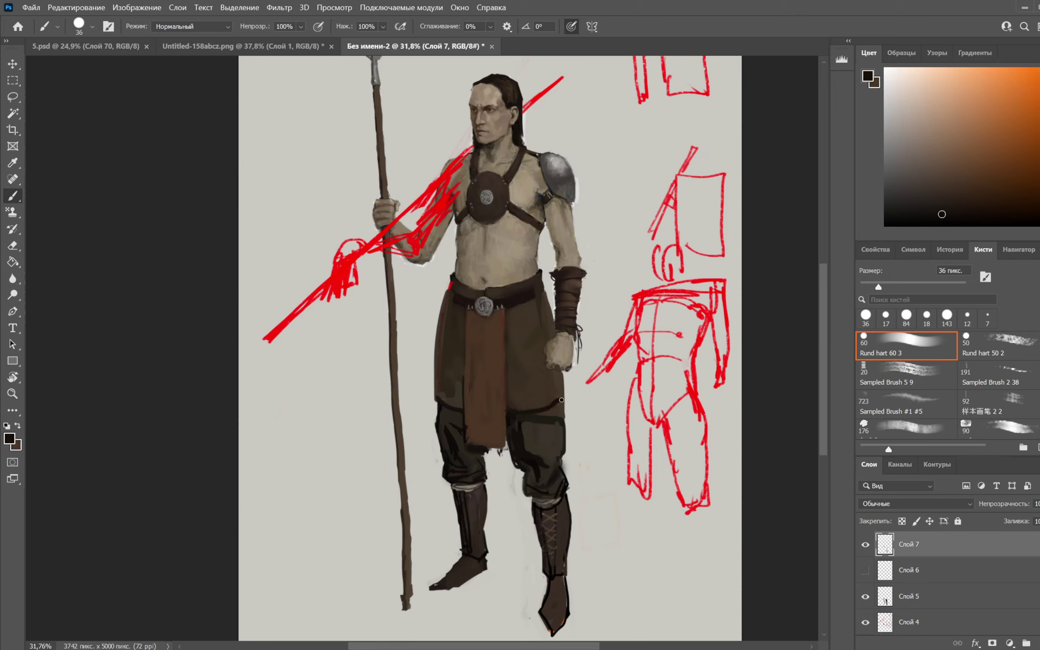
Curve the skirt's hem on the fist side with a dark line and touch up the nearby cloth in sampled colours
{"action": "left_click", "coordinate": [525, 406], "text": "alt"}
{"action": "mouse_move", "coordinate": [512, 411]}
{"action": "left_mouse_down"}
{"action": "mouse_move", "coordinate": [559, 404]}
{"action": "mouse_move", "coordinate": [563, 393]}
{"action": "mouse_move", "coordinate": [566, 410]}
{"action": "mouse_move", "coordinate": [546, 429]}
{"action": "mouse_move", "coordinate": [523, 421]}
{"action": "mouse_move", "coordinate": [563, 425]}
{"action": "left_mouse_up"}
{"action": "key", "text": "x"}
{"action": "key", "text": "x"}
{"action": "left_click", "coordinate": [547, 428], "text": "alt"}
{"action": "key", "text": "x"}
{"action": "left_click_drag", "start_coordinate": [563, 371], "coordinate": [559, 395]}
{"action": "key", "text": "x"}
{"action": "left_click", "coordinate": [558, 389], "text": "alt"}
Reshape the skirt's spear-side edge to flare toward the hem, using sampled background grey and a 21 px brush
{"action": "right_click", "coordinate": [528, 295]}
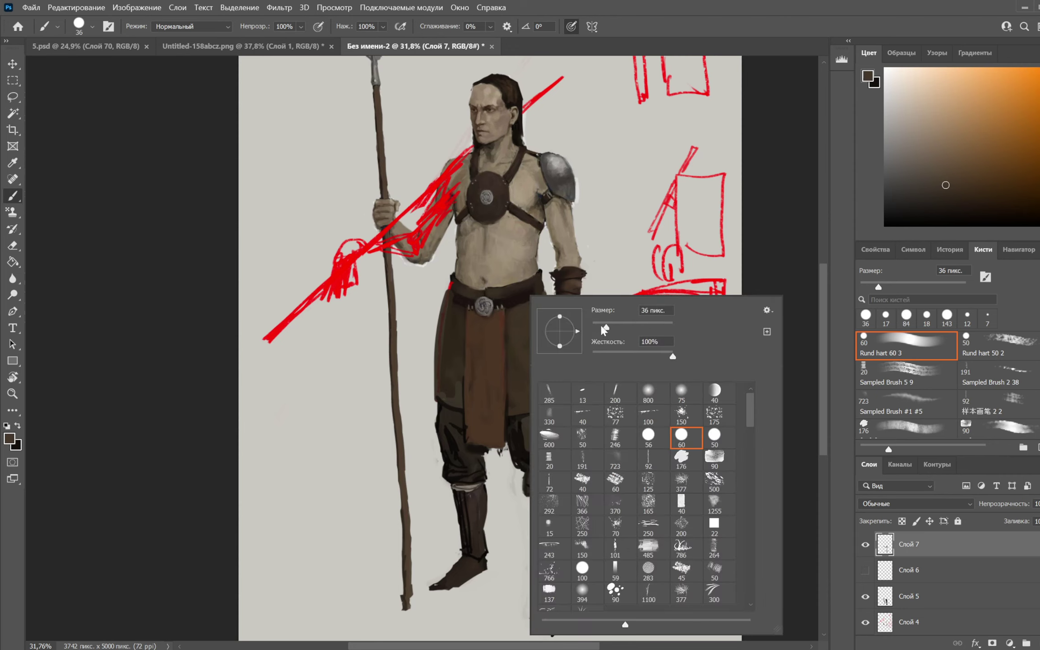
{"action": "left_click_drag", "start_coordinate": [604, 329], "coordinate": [598, 329]}
{"action": "key", "text": "Return"}
{"action": "key", "text": "x"}
{"action": "left_click_drag", "start_coordinate": [445, 301], "coordinate": [437, 400]}
{"action": "key", "text": "x"}
{"action": "left_click", "coordinate": [433, 329], "text": "alt"}
{"action": "left_click_drag", "start_coordinate": [442, 298], "coordinate": [433, 384]}
{"action": "left_click_drag", "start_coordinate": [612, 221], "coordinate": [594, 280]}
{"action": "key", "text": "x"}
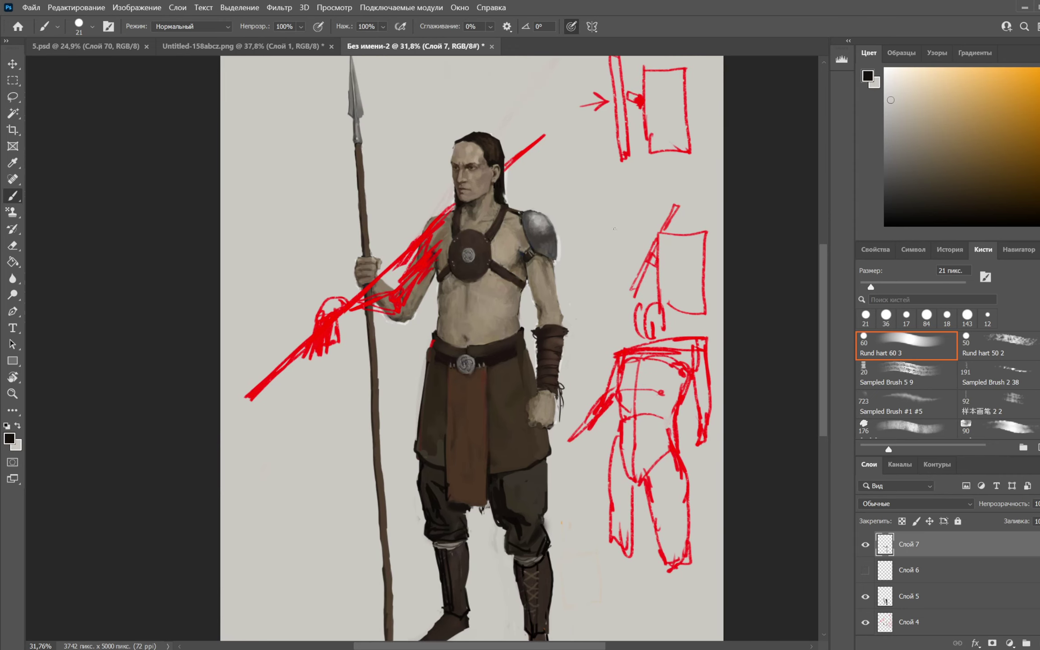
Sketch a row of three orange shapes of decreasing size in the empty background beside the figure
{"action": "left_click", "coordinate": [1023, 127]}
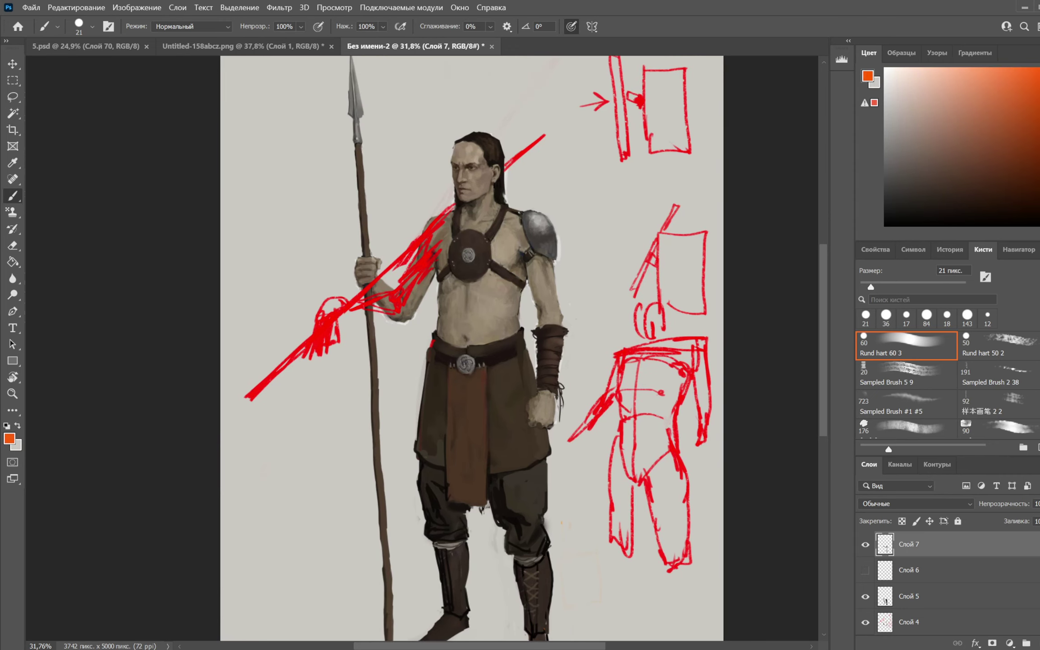
{"action": "mouse_move", "coordinate": [613, 183]}
{"action": "left_mouse_down"}
{"action": "mouse_move", "coordinate": [612, 209]}
{"action": "mouse_move", "coordinate": [649, 208]}
{"action": "mouse_move", "coordinate": [672, 117]}
{"action": "left_mouse_up"}
Sketch a tall orange frame around the whole figure and undo it
{"action": "mouse_move", "coordinate": [426, 80]}
{"action": "left_mouse_down"}
{"action": "mouse_move", "coordinate": [436, 510]}
{"action": "mouse_move", "coordinate": [574, 499]}
{"action": "mouse_move", "coordinate": [455, 73]}
{"action": "mouse_move", "coordinate": [532, 333]}
{"action": "mouse_move", "coordinate": [537, 509]}
{"action": "left_mouse_up"}
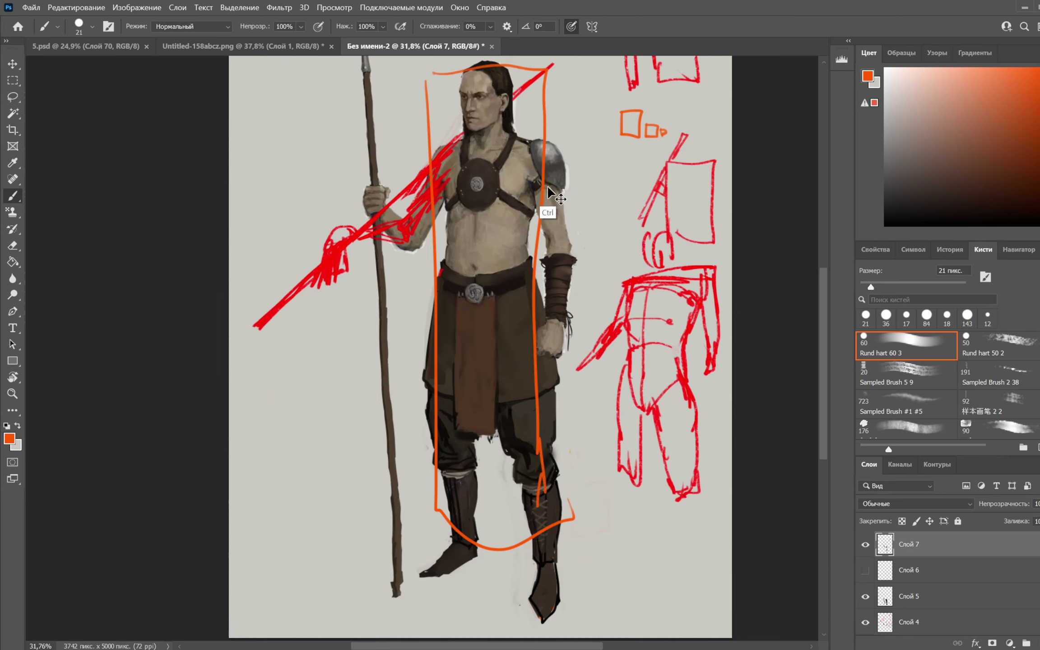
{"action": "key", "text": "ctrl+z"}
{"action": "key", "text": "ctrl+z"}
Circle the chest disc and outline the skirt in orange, and undo both marks
{"action": "mouse_move", "coordinate": [507, 162]}
{"action": "left_mouse_down"}
{"action": "mouse_move", "coordinate": [502, 189]}
{"action": "mouse_move", "coordinate": [461, 198]}
{"action": "mouse_move", "coordinate": [494, 218]}
{"action": "mouse_move", "coordinate": [453, 214]}
{"action": "left_mouse_up"}
{"action": "mouse_move", "coordinate": [436, 301]}
{"action": "left_mouse_down"}
{"action": "mouse_move", "coordinate": [417, 425]}
{"action": "mouse_move", "coordinate": [521, 439]}
{"action": "mouse_move", "coordinate": [532, 296]}
{"action": "mouse_move", "coordinate": [553, 413]}
{"action": "left_mouse_up"}
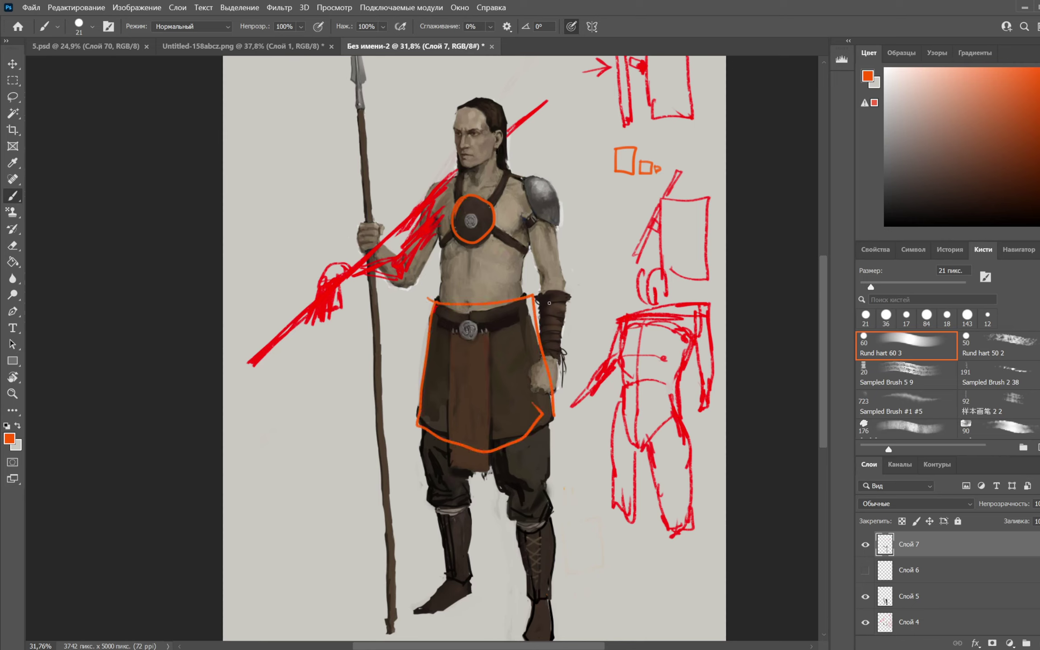
{"action": "key", "text": "ctrl+z"}
{"action": "key", "text": "ctrl+z"}
{"action": "key", "text": "ctrl+z"}
{"action": "key", "text": "ctrl+z"}
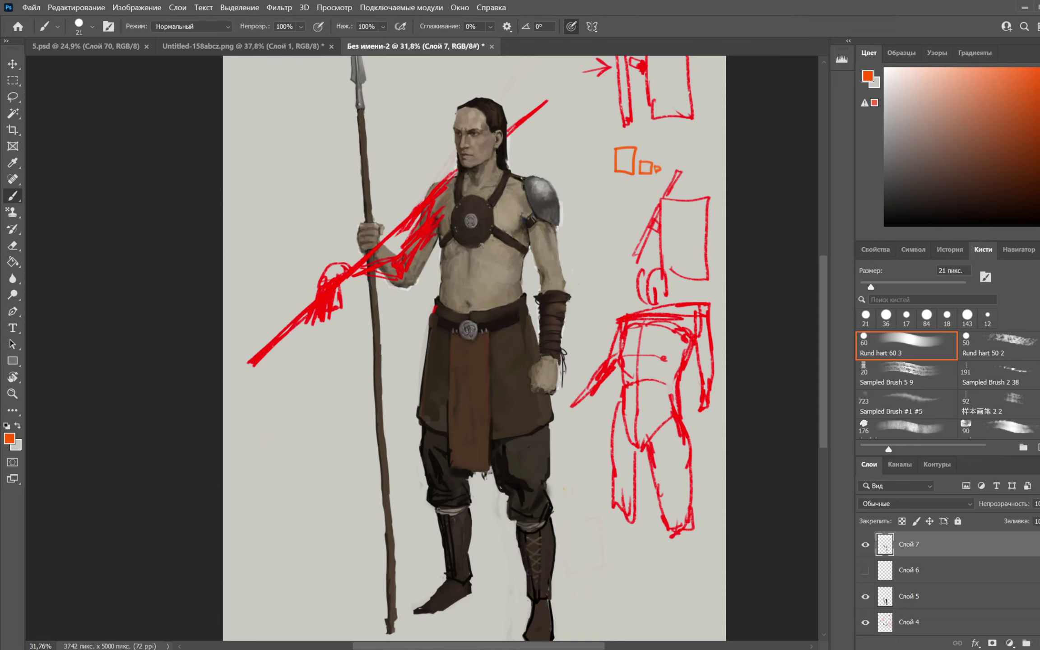
Mark the belt buckle and the chest disc's emblem in orange and undo the marks
{"action": "left_click_drag", "start_coordinate": [462, 321], "coordinate": [465, 321]}
{"action": "left_click_drag", "start_coordinate": [465, 214], "coordinate": [463, 204]}
{"action": "key", "text": "ctrl+z"}
{"action": "key", "text": "ctrl+z"}
{"action": "key", "text": "ctrl+z"}
{"action": "left_click_drag", "start_coordinate": [568, 335], "coordinate": [565, 251]}
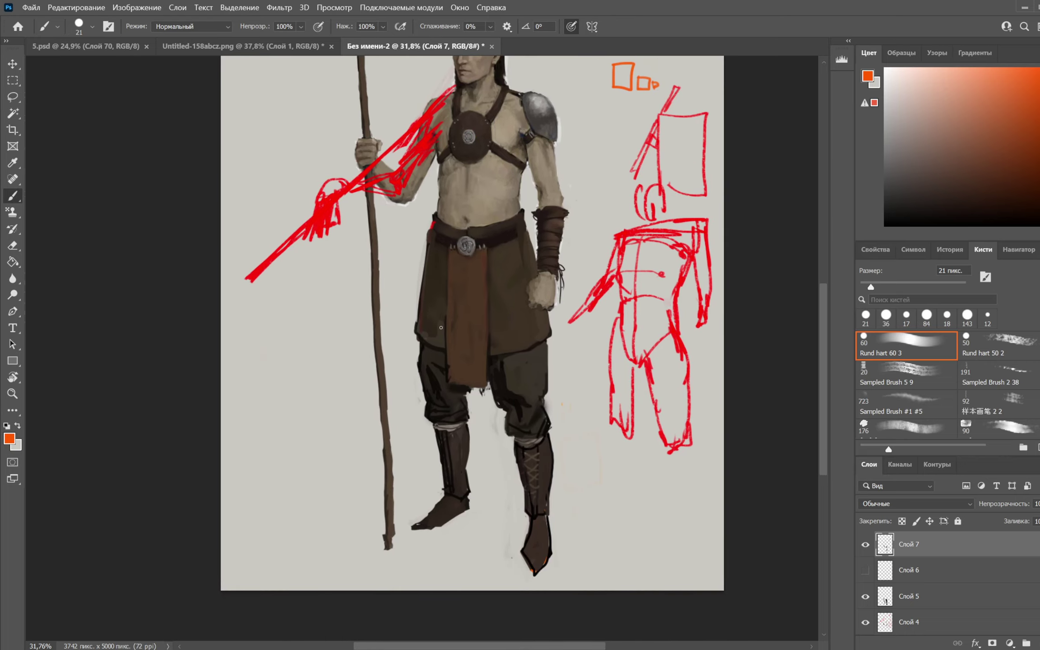
Outline the skirt and both trouser legs as simple orange shapes and undo the outlines
{"action": "mouse_move", "coordinate": [431, 224]}
{"action": "left_mouse_down"}
{"action": "mouse_move", "coordinate": [412, 310]}
{"action": "mouse_move", "coordinate": [449, 348]}
{"action": "mouse_move", "coordinate": [541, 327]}
{"action": "mouse_move", "coordinate": [442, 229]}
{"action": "left_mouse_up"}
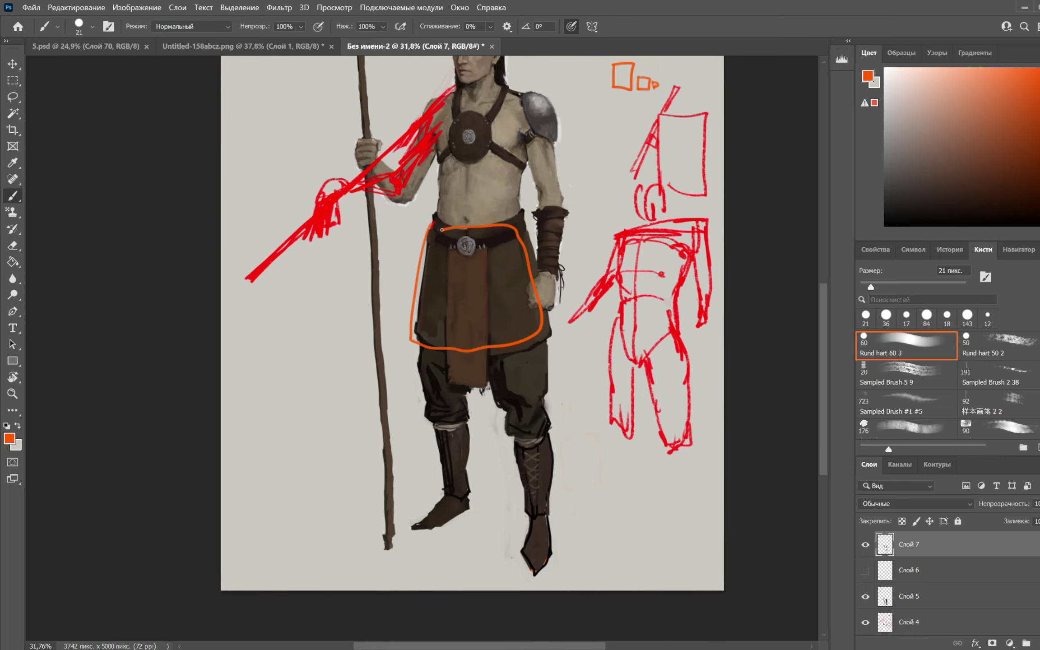
{"action": "mouse_move", "coordinate": [423, 348]}
{"action": "left_mouse_down"}
{"action": "mouse_move", "coordinate": [447, 419]}
{"action": "mouse_move", "coordinate": [464, 419]}
{"action": "mouse_move", "coordinate": [439, 413]}
{"action": "left_mouse_up"}
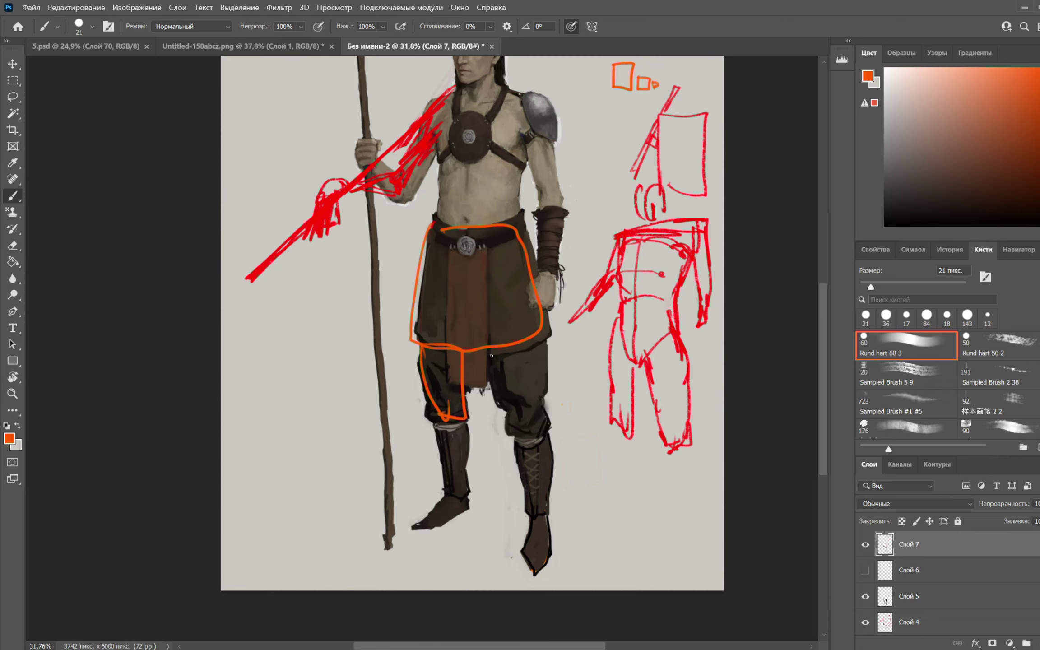
{"action": "mouse_move", "coordinate": [491, 355]}
{"action": "left_mouse_down"}
{"action": "mouse_move", "coordinate": [519, 423]}
{"action": "mouse_move", "coordinate": [547, 400]}
{"action": "left_mouse_up"}
{"action": "key", "text": "ctrl+z"}
{"action": "key", "text": "ctrl+z"}
{"action": "key", "text": "ctrl+z"}
{"action": "key", "text": "ctrl+z"}
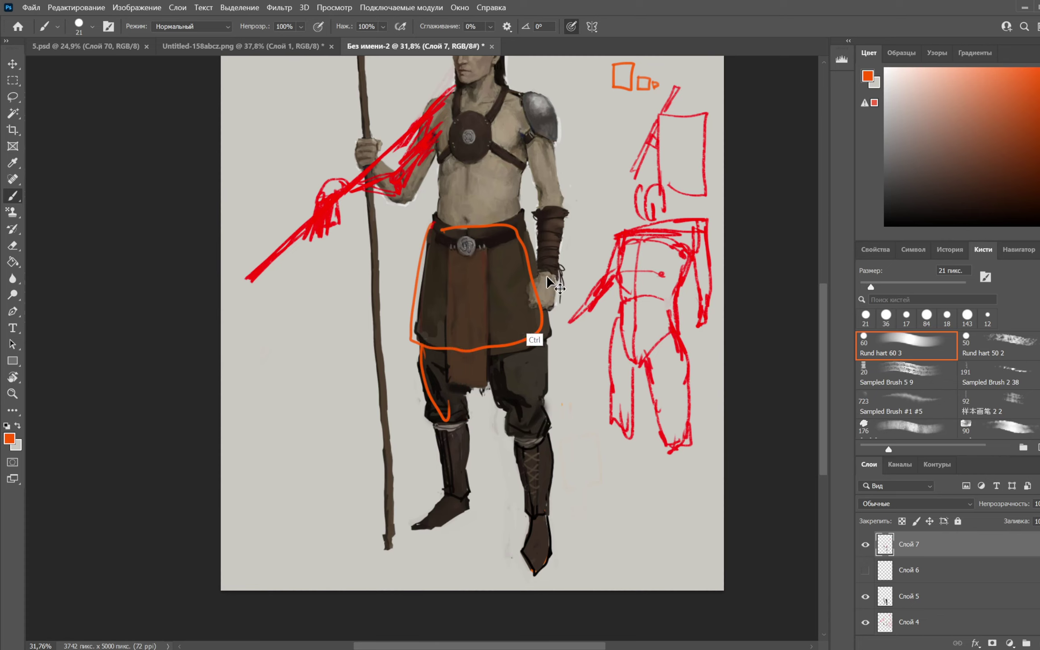
{"action": "key", "text": "ctrl+z"}
Sketch orange decorative bands along both sides of the skirt's hem and undo them
{"action": "mouse_move", "coordinate": [416, 325]}
{"action": "left_mouse_down"}
{"action": "mouse_move", "coordinate": [445, 344]}
{"action": "mouse_move", "coordinate": [435, 336]}
{"action": "mouse_move", "coordinate": [541, 333]}
{"action": "left_mouse_up"}
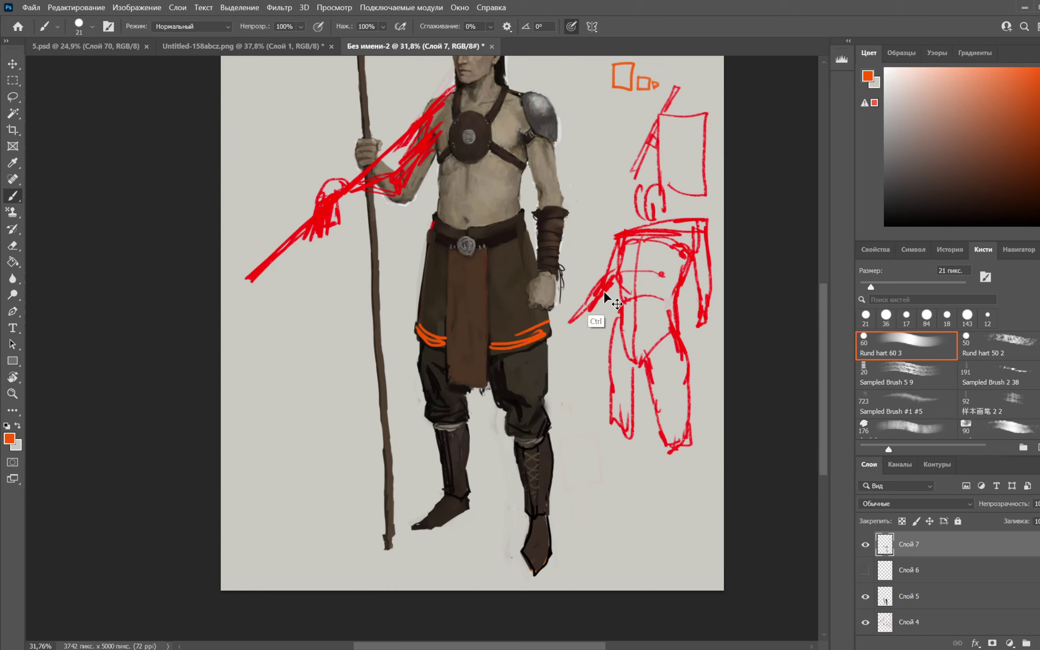
{"action": "key", "text": "ctrl+z"}
{"action": "key", "text": "ctrl+z"}
{"action": "key", "text": "ctrl+z"}
{"action": "key", "text": "ctrl+z"}
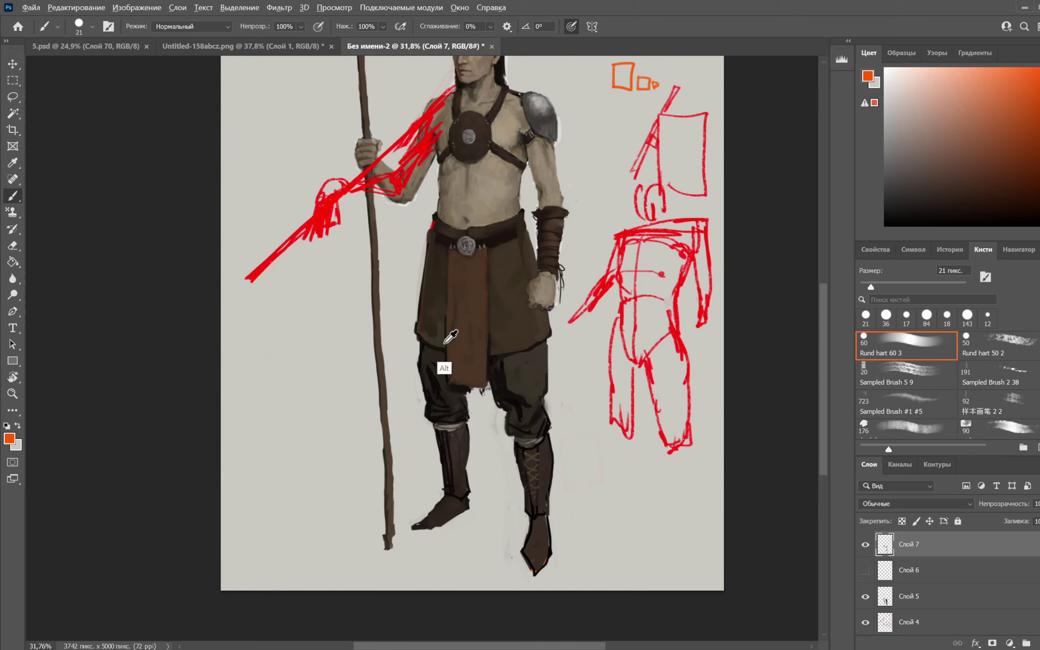
Paint a beige meander ornament on the spear-side part of the skirt's hem with the 21 px brush
{"action": "left_click", "coordinate": [1038, 206]}
{"action": "left_click", "coordinate": [910, 113]}
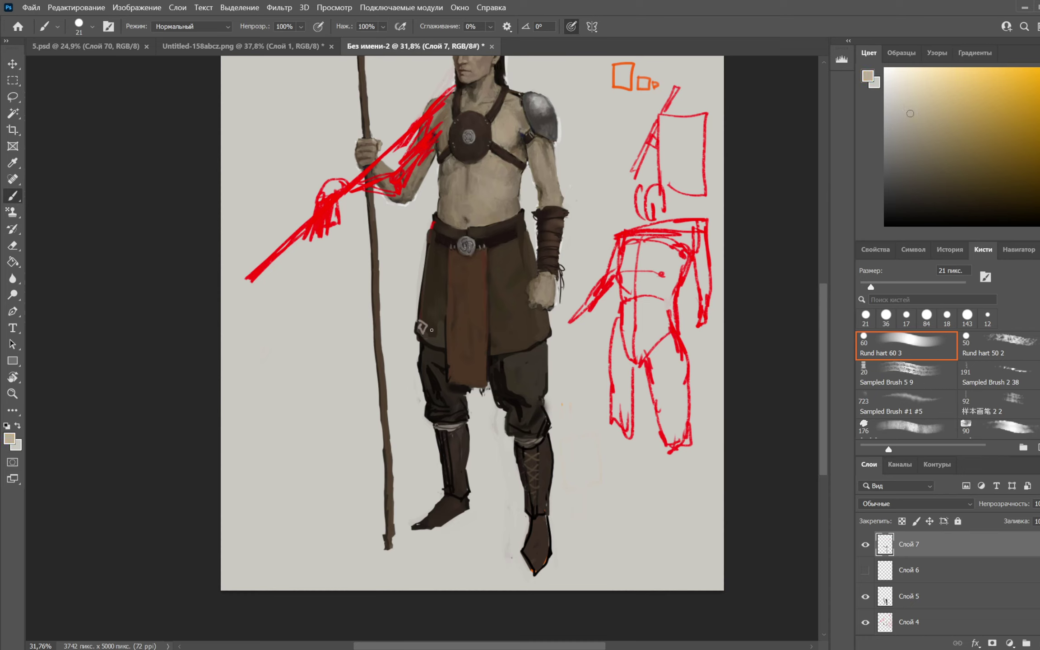
{"action": "mouse_move", "coordinate": [431, 333]}
{"action": "left_mouse_down"}
{"action": "mouse_move", "coordinate": [451, 332]}
{"action": "mouse_move", "coordinate": [425, 320]}
{"action": "mouse_move", "coordinate": [443, 327]}
{"action": "left_mouse_up"}
{"action": "key", "text": "ctrl+z"}
Paint a matching beige meander border along the fist-side part of the skirt's hem and sample the skirt's dark brown
{"action": "left_click_drag", "start_coordinate": [486, 336], "coordinate": [547, 318]}
{"action": "key", "text": "ctrl+z"}
{"action": "left_click_drag", "start_coordinate": [491, 336], "coordinate": [544, 322]}
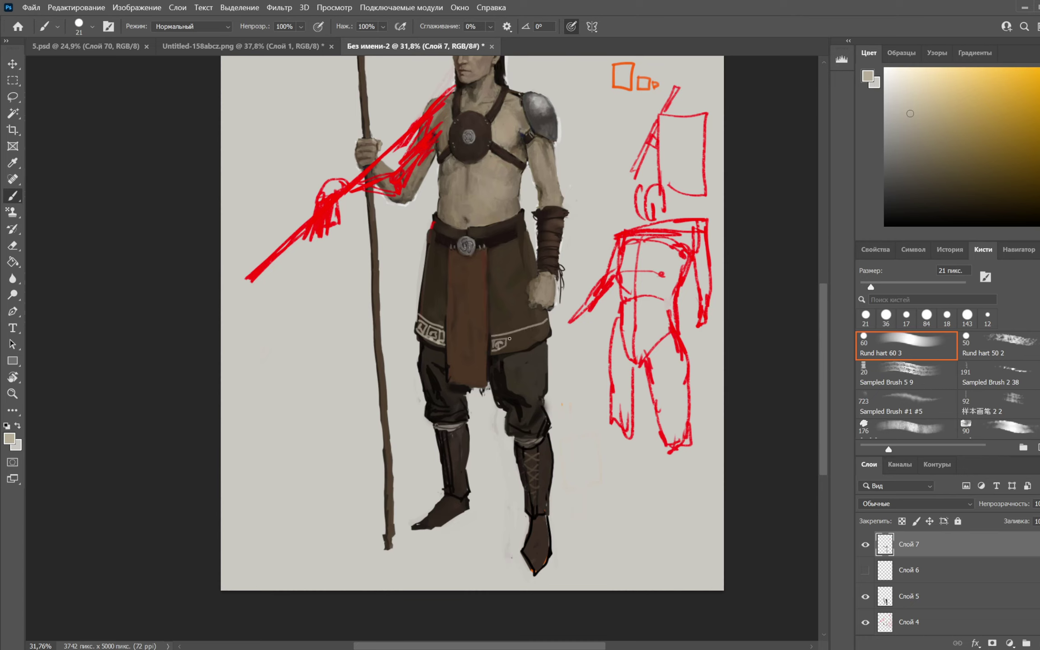
{"action": "left_click_drag", "start_coordinate": [516, 342], "coordinate": [519, 340]}
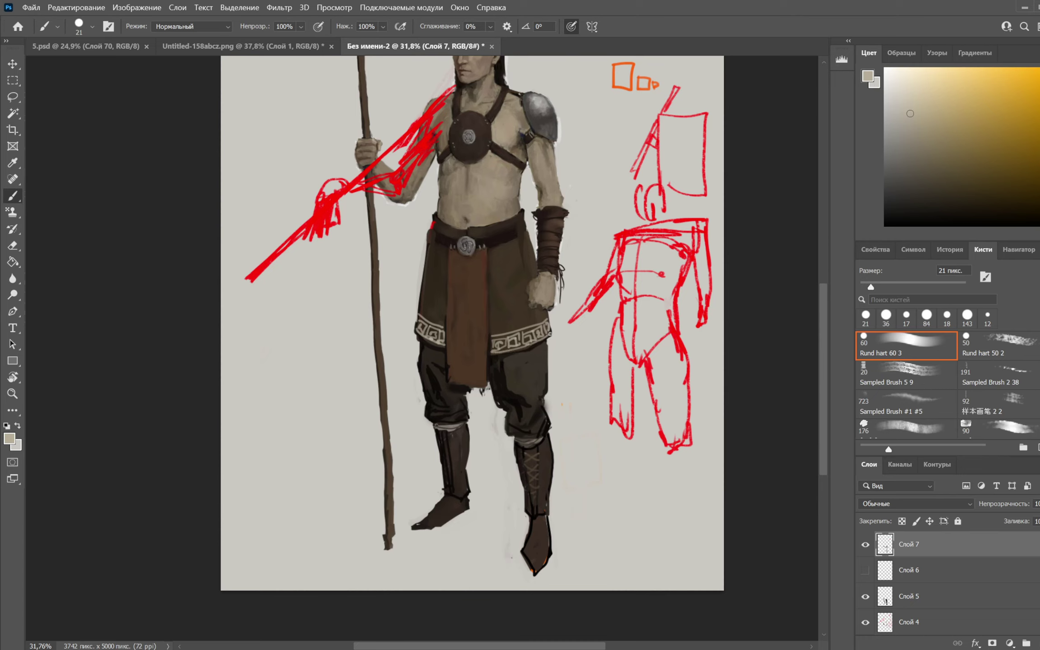
{"action": "left_click", "coordinate": [547, 335], "text": "alt"}
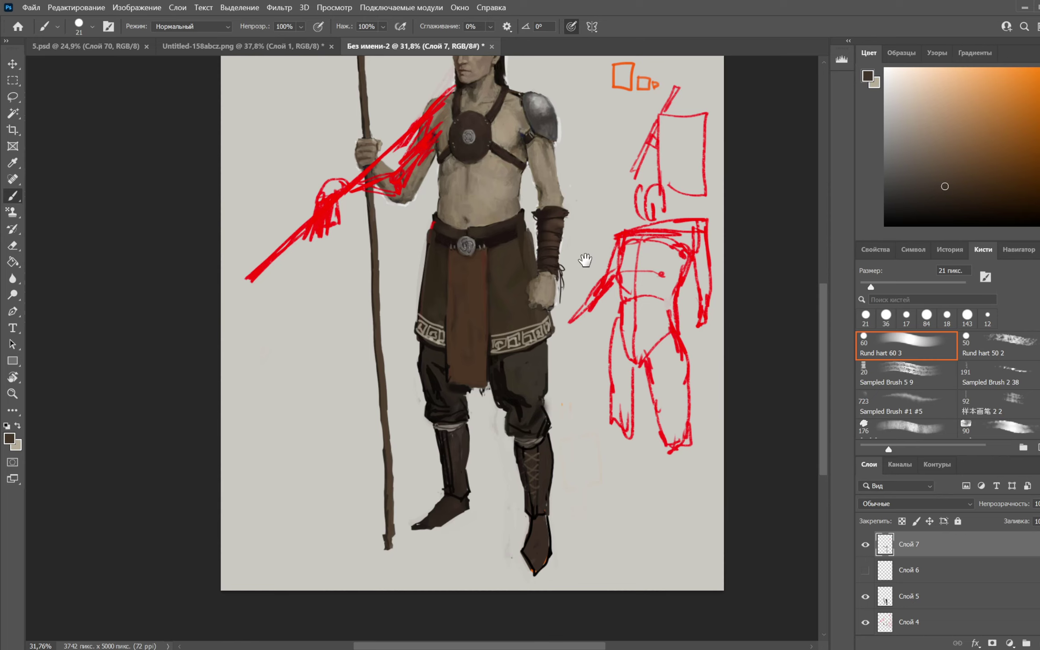
{"action": "left_click_drag", "start_coordinate": [585, 260], "coordinate": [583, 270]}
{"action": "left_click_drag", "start_coordinate": [549, 237], "coordinate": [543, 261]}
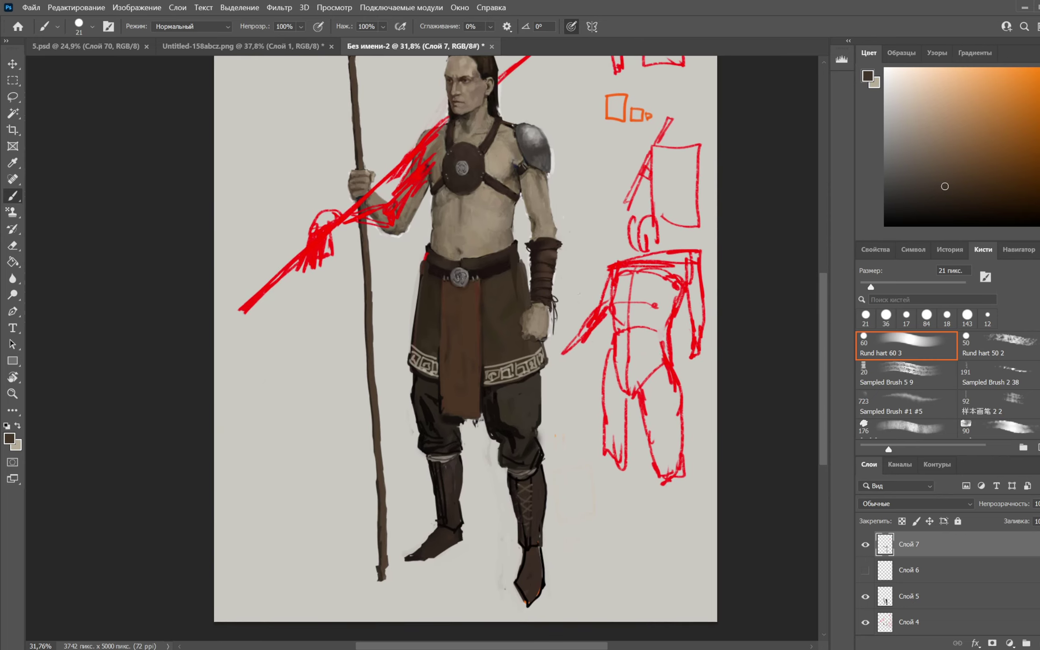
Circle the chest medallion and the belt buckle in orange and undo both circles
{"action": "mouse_move", "coordinate": [530, 314]}
{"action": "left_mouse_down"}
{"action": "mouse_move", "coordinate": [542, 265]}
{"action": "mouse_move", "coordinate": [538, 279]}
{"action": "left_mouse_up"}
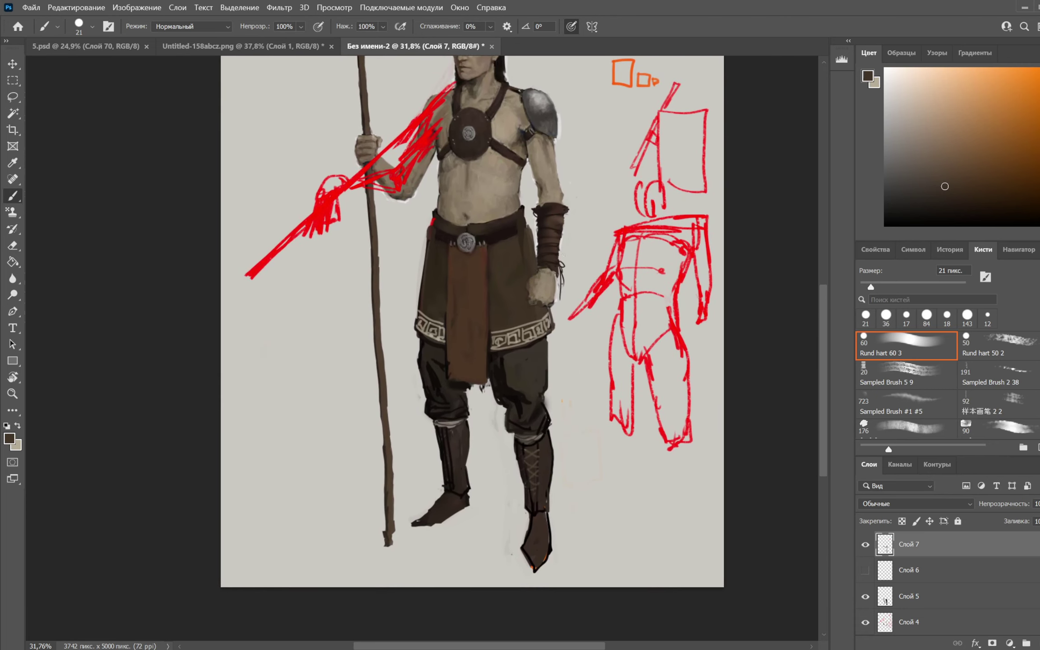
{"action": "left_click_drag", "start_coordinate": [566, 223], "coordinate": [567, 226]}
{"action": "left_click_drag", "start_coordinate": [597, 173], "coordinate": [571, 214]}
{"action": "left_click", "coordinate": [1038, 69]}
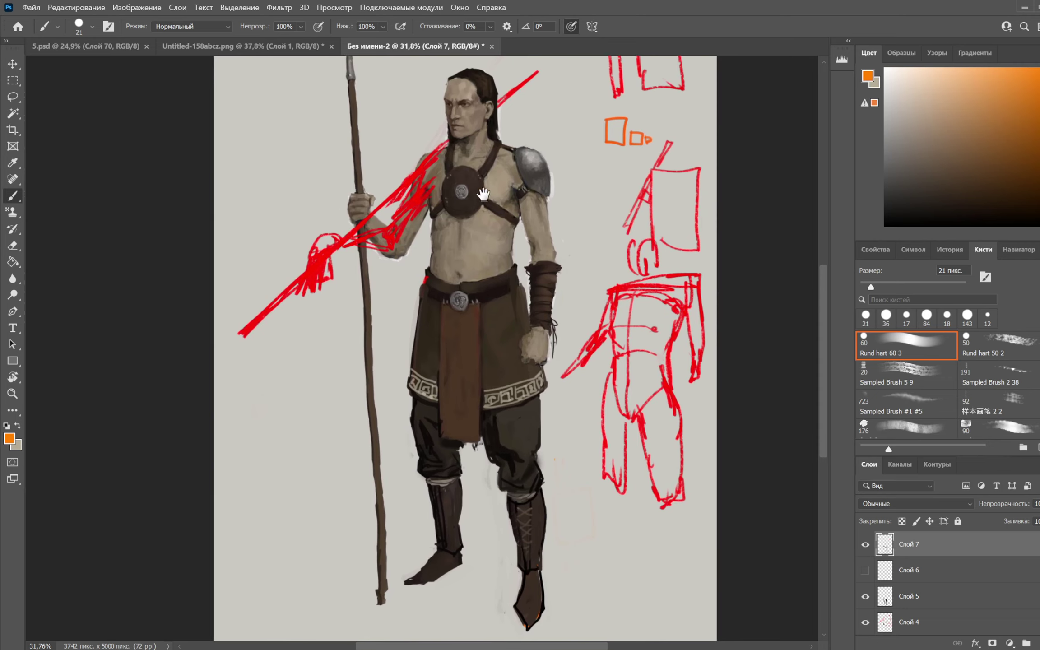
{"action": "left_click_drag", "start_coordinate": [458, 187], "coordinate": [457, 183]}
{"action": "left_click_drag", "start_coordinate": [464, 297], "coordinate": [454, 306]}
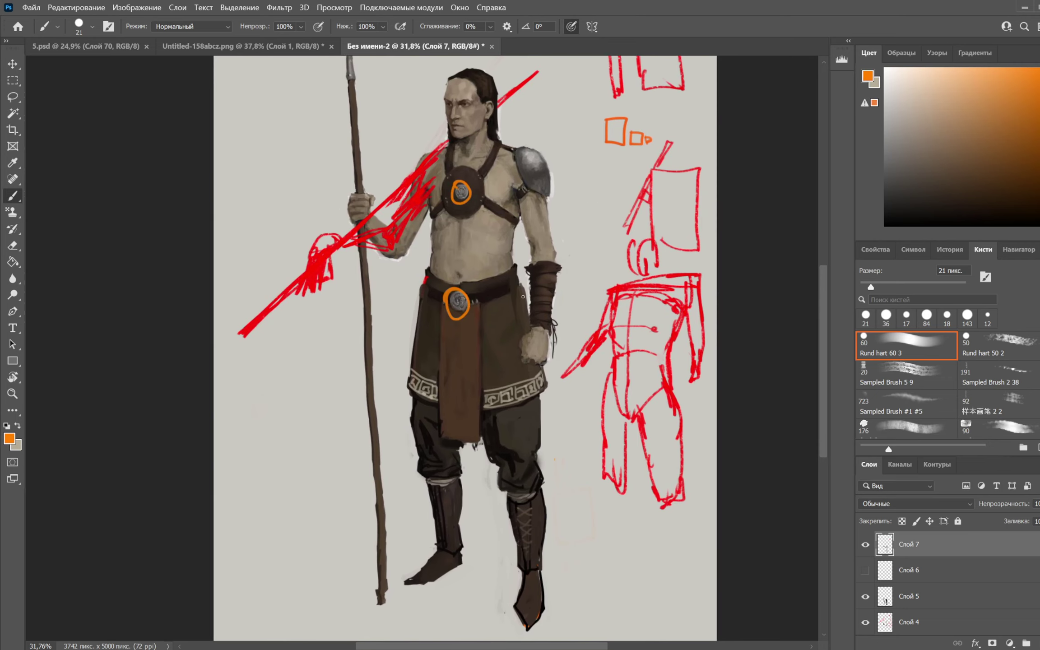
{"action": "key", "text": "ctrl+z"}
{"action": "key", "text": "ctrl+z"}
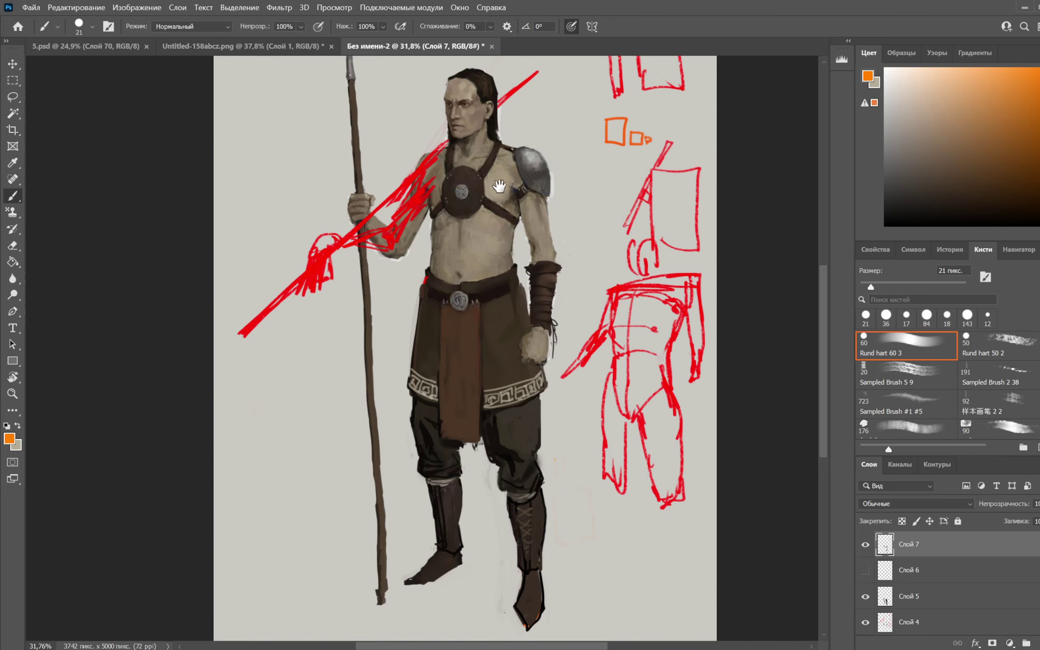
Circle the whole chest disc and the forearm bracer in orange and undo both circles
{"action": "left_click_drag", "start_coordinate": [476, 165], "coordinate": [466, 171]}
{"action": "mouse_move", "coordinate": [531, 269]}
{"action": "left_mouse_down"}
{"action": "mouse_move", "coordinate": [544, 267]}
{"action": "mouse_move", "coordinate": [477, 285]}
{"action": "mouse_move", "coordinate": [506, 291]}
{"action": "left_mouse_up"}
{"action": "key", "text": "ctrl+z"}
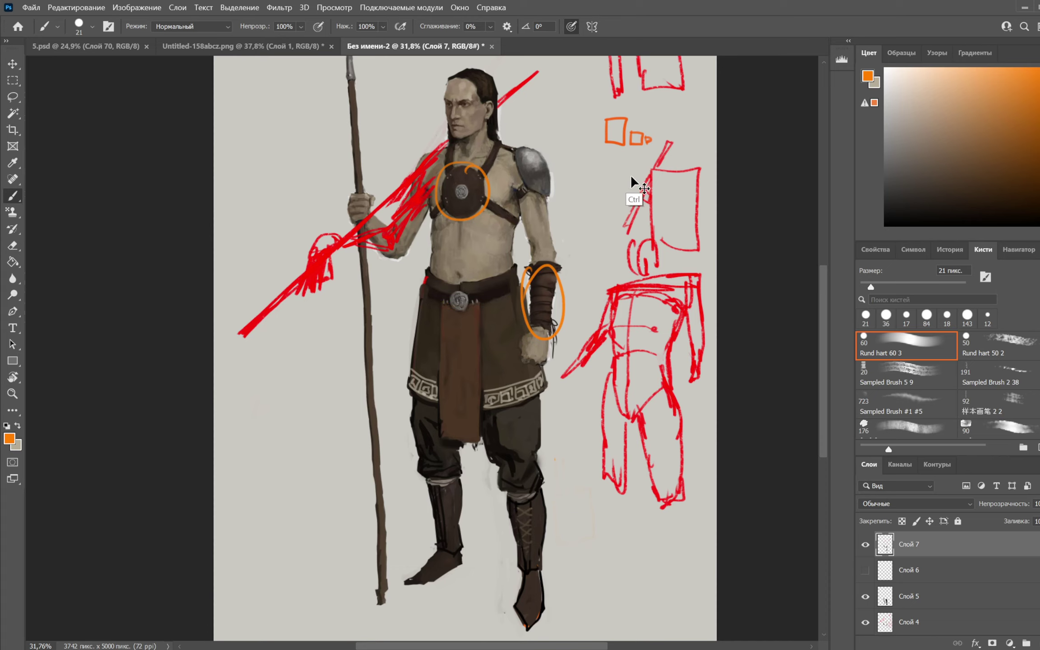
{"action": "key", "text": "ctrl+z"}
{"action": "key", "text": "ctrl+z"}
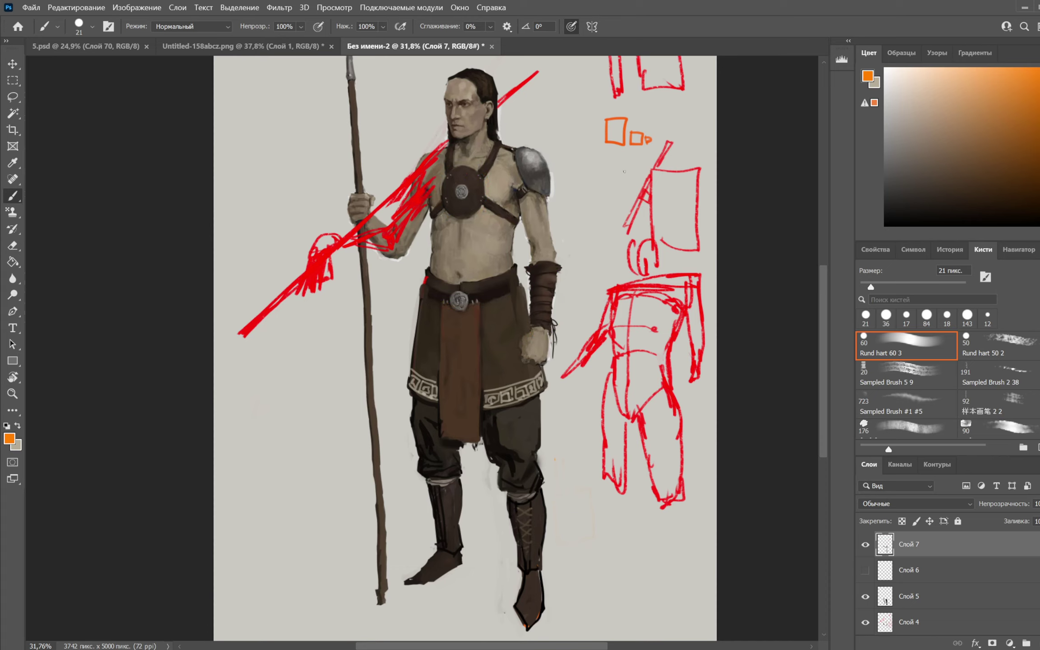
Mark the spear-side boot top, the skirt's hem ornament, the shoulder plate and the bare forearm in orange, undoing each mark
{"action": "left_click_drag", "start_coordinate": [555, 354], "coordinate": [564, 293]}
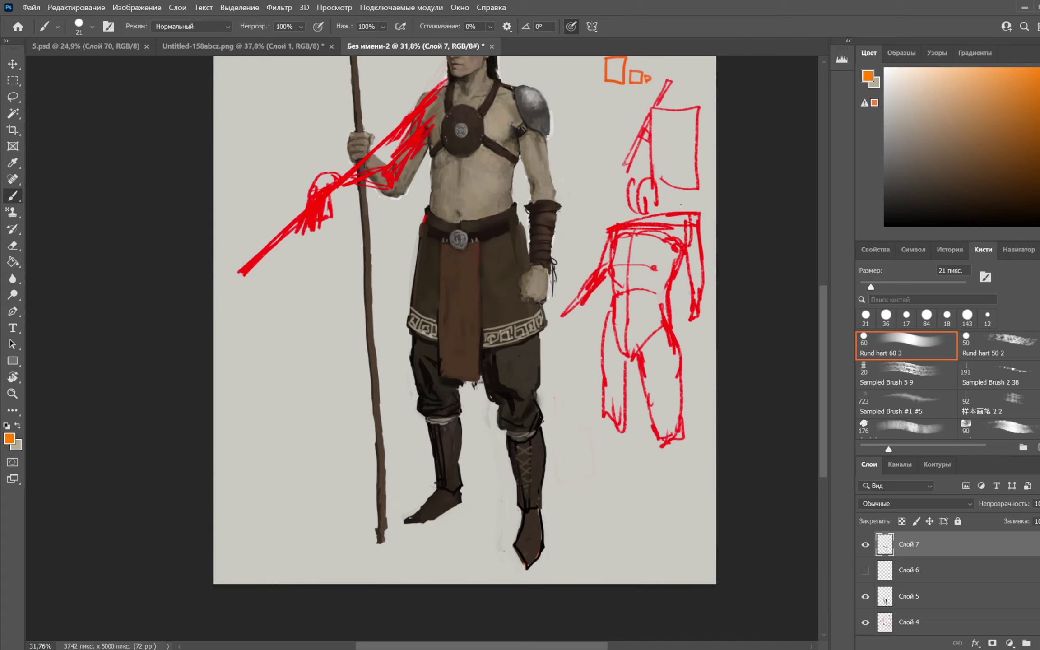
{"action": "mouse_move", "coordinate": [457, 414]}
{"action": "left_mouse_down"}
{"action": "mouse_move", "coordinate": [440, 412]}
{"action": "mouse_move", "coordinate": [456, 420]}
{"action": "left_mouse_up"}
{"action": "key", "text": "ctrl+z"}
{"action": "mouse_move", "coordinate": [436, 335]}
{"action": "left_mouse_down"}
{"action": "mouse_move", "coordinate": [409, 321]}
{"action": "mouse_move", "coordinate": [437, 341]}
{"action": "left_mouse_up"}
{"action": "key", "text": "ctrl+z"}
{"action": "mouse_move", "coordinate": [541, 88]}
{"action": "left_mouse_down"}
{"action": "mouse_move", "coordinate": [516, 118]}
{"action": "mouse_move", "coordinate": [550, 105]}
{"action": "left_mouse_up"}
{"action": "left_click_drag", "start_coordinate": [549, 172], "coordinate": [552, 204]}
{"action": "key", "text": "ctrl+z"}
{"action": "key", "text": "ctrl+z"}
Trim the skirt's spear-side edge just below the belt with the sampled light background colour
{"action": "scroll", "coordinate": [476, 266], "scroll_direction": "up", "scroll_amount": 2}
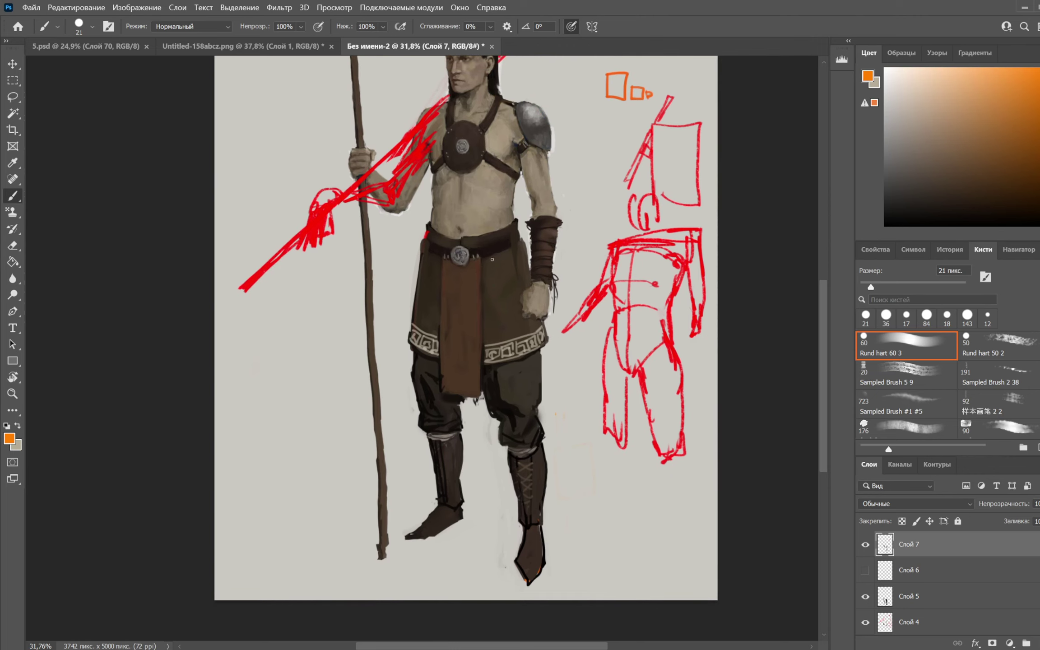
{"action": "key", "text": "alt"}
{"action": "left_click", "coordinate": [417, 260], "text": "alt"}
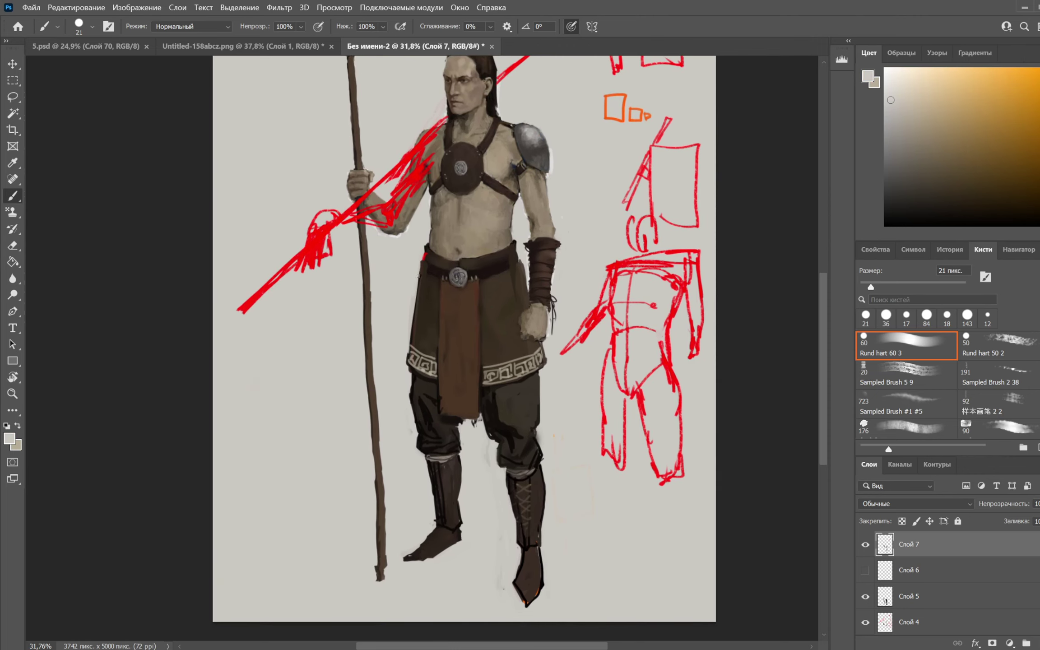
{"action": "mouse_move", "coordinate": [422, 268]}
{"action": "left_mouse_down"}
{"action": "mouse_move", "coordinate": [413, 320]}
{"action": "mouse_move", "coordinate": [419, 284]}
{"action": "mouse_move", "coordinate": [416, 303]}
{"action": "left_mouse_up"}
{"action": "left_click", "coordinate": [418, 281], "text": "alt"}
Sketch a simple torso cylinder with two leg shapes in orange-red over the lower part of the spear
{"action": "left_click", "coordinate": [1037, 220]}
{"action": "left_click", "coordinate": [1038, 83]}
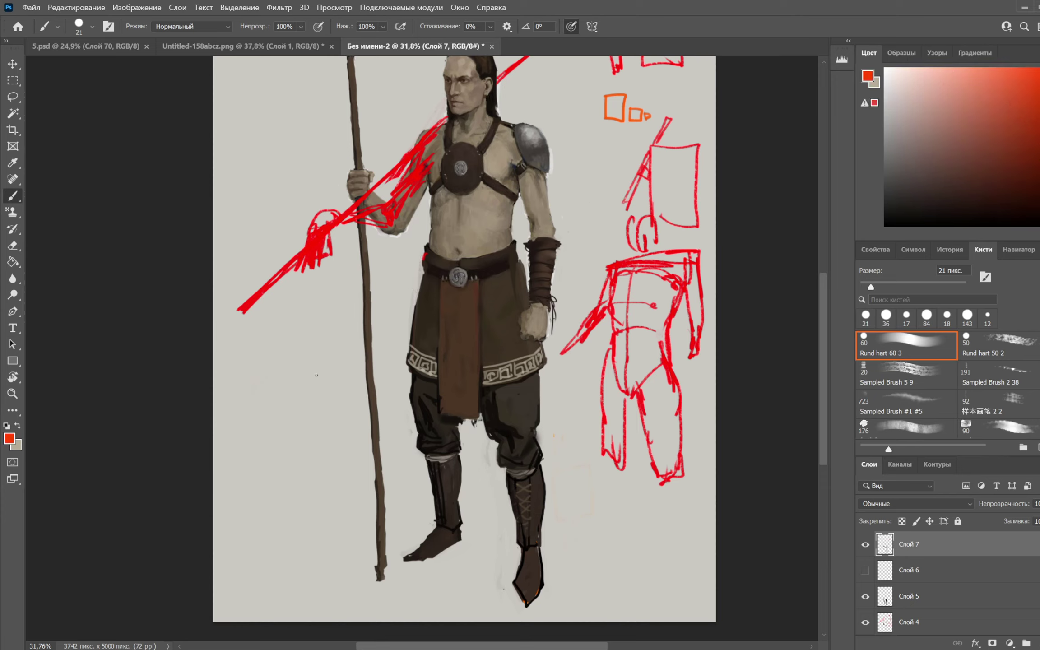
{"action": "left_click_drag", "start_coordinate": [315, 356], "coordinate": [282, 423]}
{"action": "key", "text": "ctrl+z"}
{"action": "mouse_move", "coordinate": [315, 304]}
{"action": "left_mouse_down"}
{"action": "mouse_move", "coordinate": [318, 382]}
{"action": "mouse_move", "coordinate": [374, 300]}
{"action": "left_mouse_up"}
{"action": "mouse_move", "coordinate": [373, 300]}
{"action": "left_mouse_down"}
{"action": "mouse_move", "coordinate": [378, 372]}
{"action": "mouse_move", "coordinate": [345, 383]}
{"action": "mouse_move", "coordinate": [315, 376]}
{"action": "mouse_move", "coordinate": [306, 447]}
{"action": "left_mouse_up"}
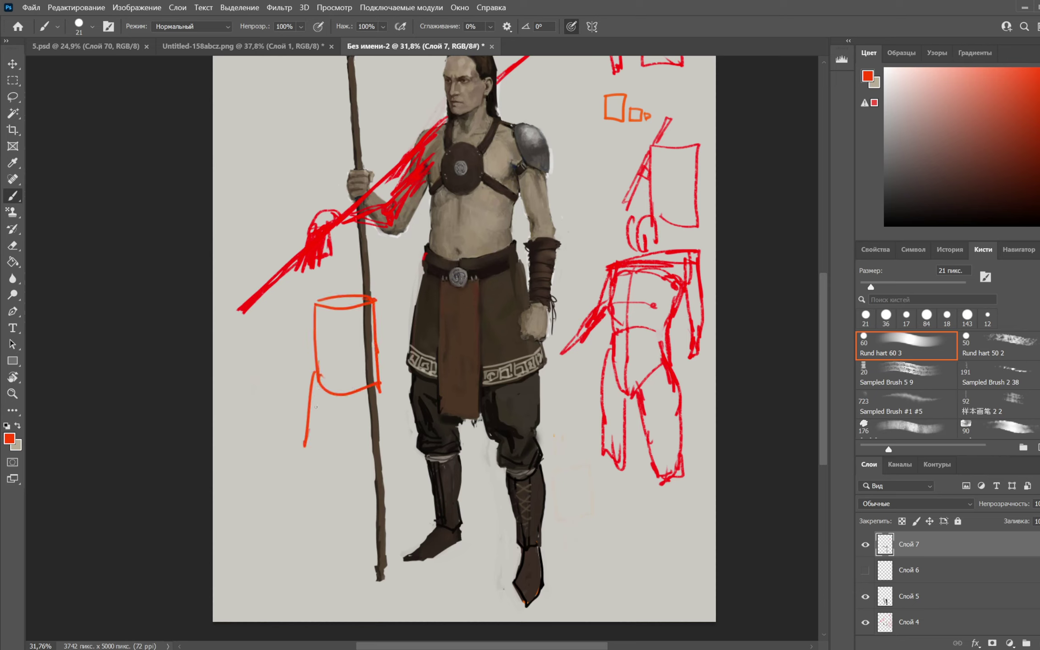
{"action": "key", "text": "ctrl+z"}
{"action": "left_click_drag", "start_coordinate": [314, 370], "coordinate": [299, 440]}
{"action": "mouse_move", "coordinate": [299, 436]}
{"action": "left_mouse_down"}
{"action": "mouse_move", "coordinate": [320, 441]}
{"action": "mouse_move", "coordinate": [320, 431]}
{"action": "left_mouse_up"}
{"action": "mouse_move", "coordinate": [316, 372]}
{"action": "left_mouse_down"}
{"action": "mouse_move", "coordinate": [340, 379]}
{"action": "mouse_move", "coordinate": [324, 450]}
{"action": "mouse_move", "coordinate": [326, 432]}
{"action": "left_mouse_up"}
{"action": "mouse_move", "coordinate": [350, 384]}
{"action": "left_mouse_down"}
{"action": "mouse_move", "coordinate": [369, 460]}
{"action": "mouse_move", "coordinate": [357, 390]}
{"action": "mouse_move", "coordinate": [371, 442]}
{"action": "mouse_move", "coordinate": [396, 426]}
{"action": "mouse_move", "coordinate": [382, 440]}
{"action": "left_mouse_up"}
{"action": "key", "text": "ctrl+z"}
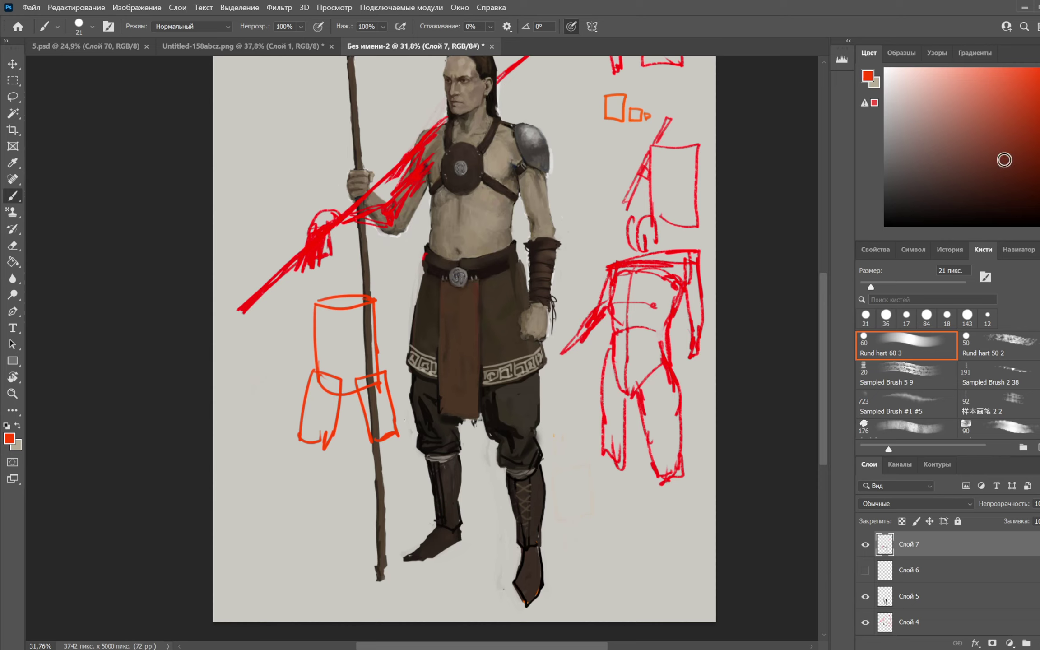
On a new layer, wrap the lower end of the sketched cylinder in blue bands with a violet band beneath them
{"action": "left_click", "coordinate": [1038, 131]}
{"action": "left_click", "coordinate": [1038, 643]}
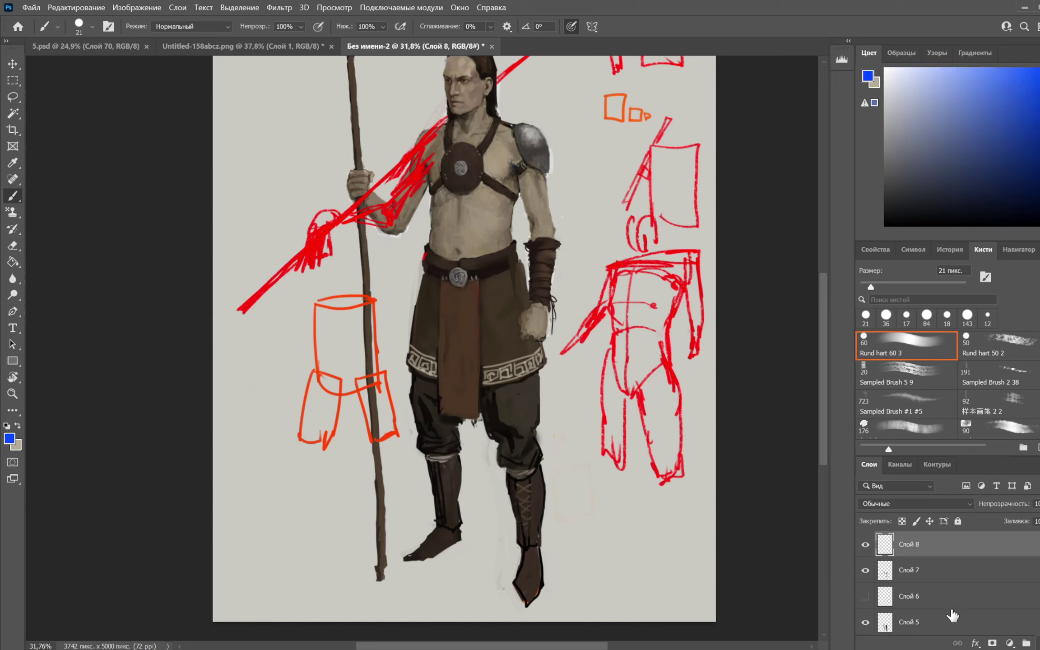
{"action": "left_click_drag", "start_coordinate": [310, 352], "coordinate": [381, 349]}
{"action": "left_click_drag", "start_coordinate": [318, 366], "coordinate": [382, 352]}
{"action": "mouse_move", "coordinate": [308, 343]}
{"action": "left_mouse_down"}
{"action": "mouse_move", "coordinate": [385, 344]}
{"action": "mouse_move", "coordinate": [367, 359]}
{"action": "mouse_move", "coordinate": [383, 360]}
{"action": "left_mouse_up"}
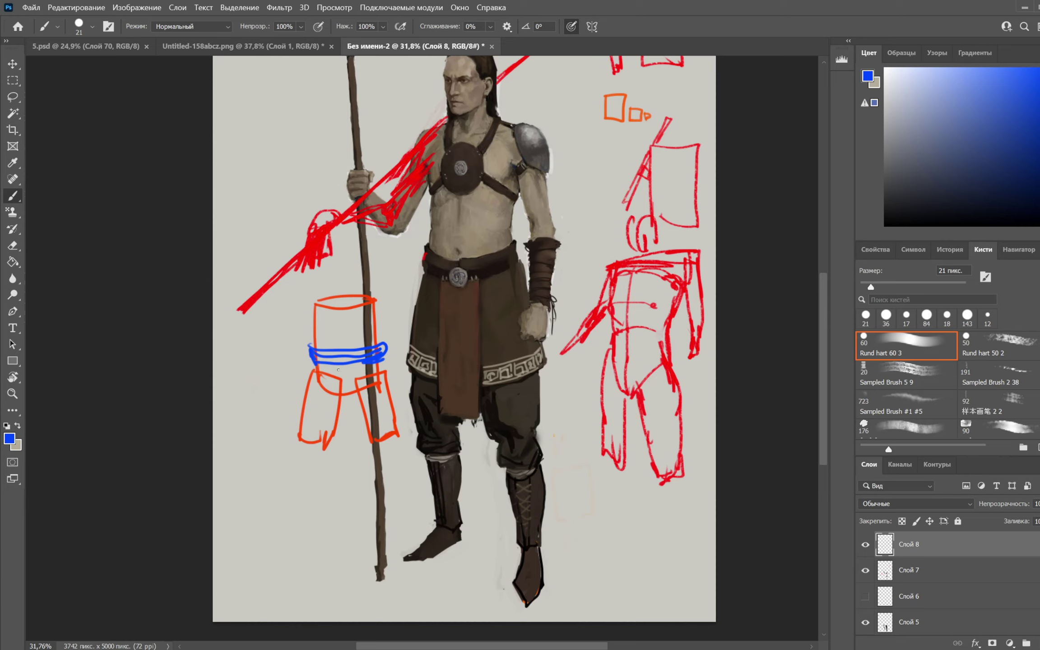
{"action": "left_click", "coordinate": [1039, 100]}
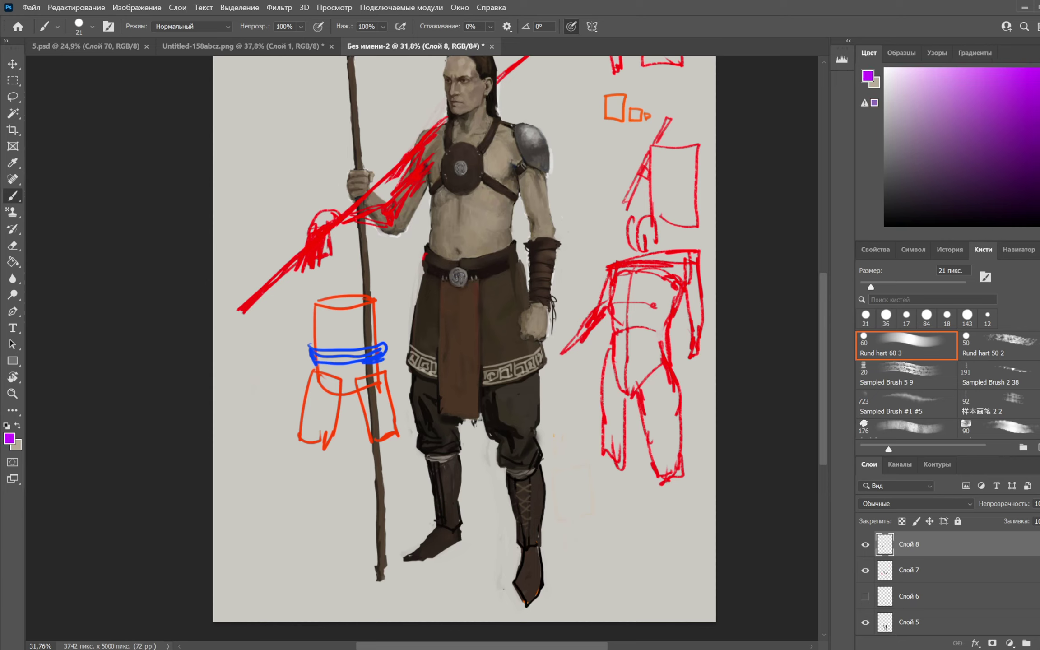
{"action": "mouse_move", "coordinate": [313, 363]}
{"action": "left_mouse_down"}
{"action": "mouse_move", "coordinate": [385, 362]}
{"action": "mouse_move", "coordinate": [377, 372]}
{"action": "mouse_move", "coordinate": [337, 371]}
{"action": "mouse_move", "coordinate": [373, 370]}
{"action": "left_mouse_up"}
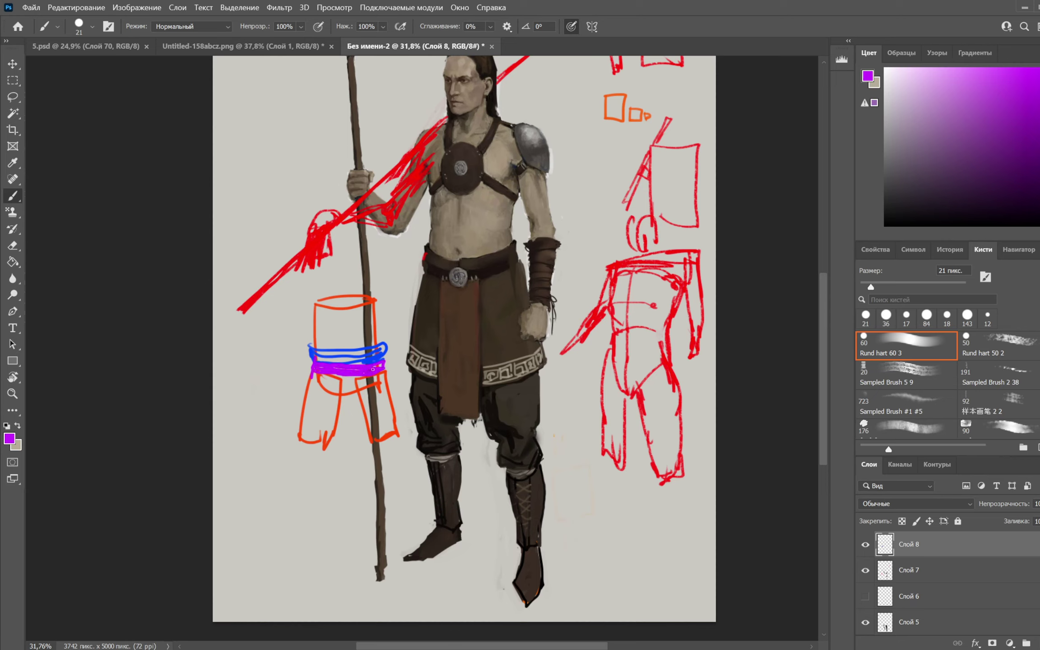
Widen the blue bands beyond the cylinder's sides and sketch a flaring blue contour along the outer leg
{"action": "key", "text": "x"}
{"action": "left_click", "coordinate": [380, 357], "text": "alt"}
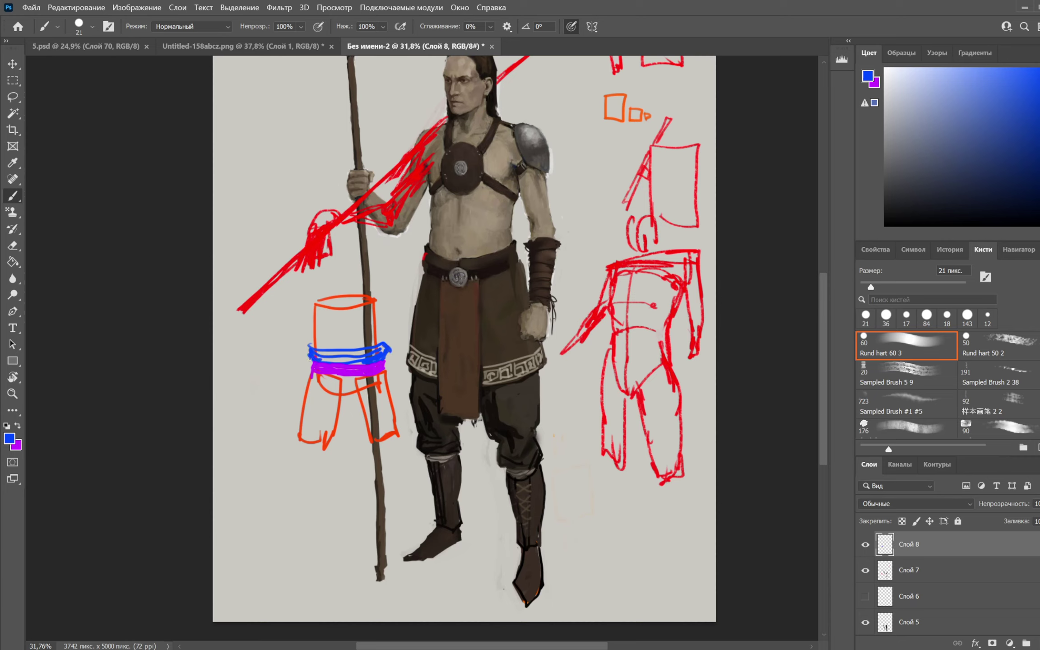
{"action": "mouse_move", "coordinate": [310, 359]}
{"action": "left_mouse_down"}
{"action": "mouse_move", "coordinate": [332, 362]}
{"action": "mouse_move", "coordinate": [304, 352]}
{"action": "mouse_move", "coordinate": [311, 377]}
{"action": "mouse_move", "coordinate": [297, 335]}
{"action": "mouse_move", "coordinate": [296, 358]}
{"action": "left_mouse_up"}
{"action": "key", "text": "ctrl+z"}
{"action": "mouse_move", "coordinate": [311, 377]}
{"action": "left_mouse_down"}
{"action": "mouse_move", "coordinate": [291, 411]}
{"action": "mouse_move", "coordinate": [290, 445]}
{"action": "mouse_move", "coordinate": [300, 447]}
{"action": "left_mouse_up"}
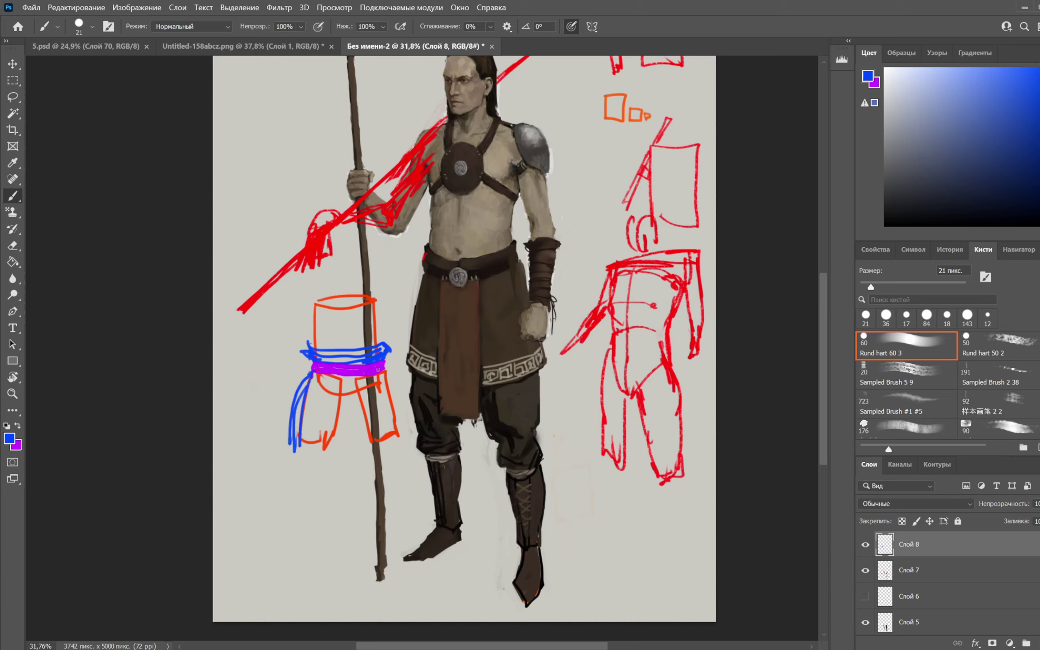
{"action": "mouse_move", "coordinate": [387, 369]}
{"action": "left_mouse_down"}
{"action": "mouse_move", "coordinate": [402, 431]}
{"action": "mouse_move", "coordinate": [376, 271]}
{"action": "mouse_move", "coordinate": [325, 419]}
{"action": "mouse_move", "coordinate": [312, 356]}
{"action": "mouse_move", "coordinate": [326, 389]}
{"action": "left_mouse_up"}
Erase the cylinder and leg sketch from both layers, enlarging the eraser to 417 px
{"action": "key", "text": "e"}
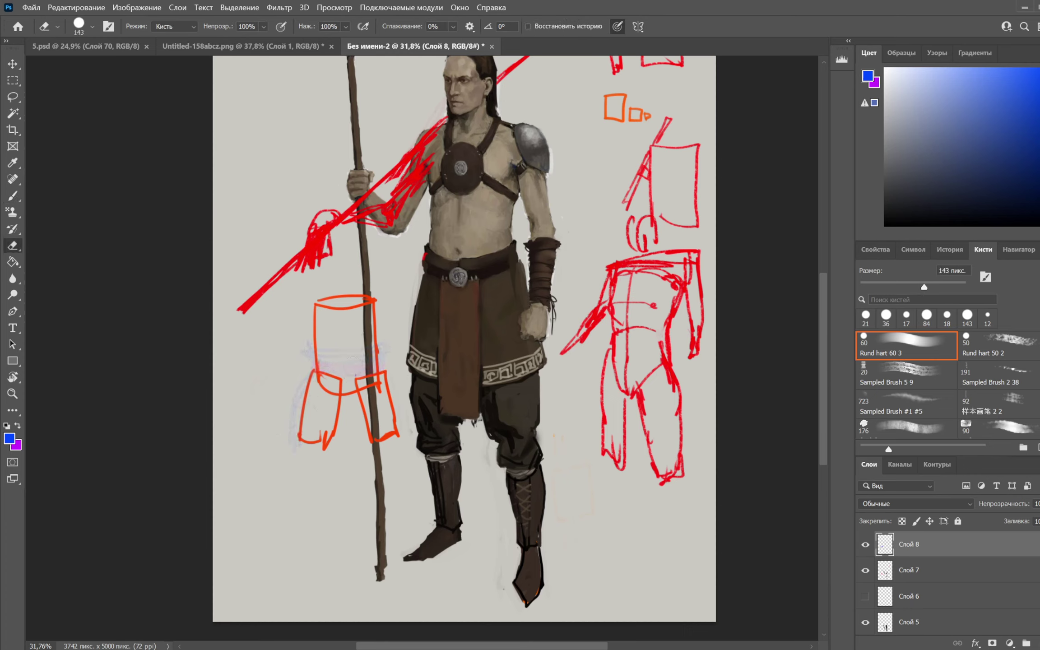
{"action": "key", "text": "alt+bracketleft"}
{"action": "right_click", "coordinate": [500, 294]}
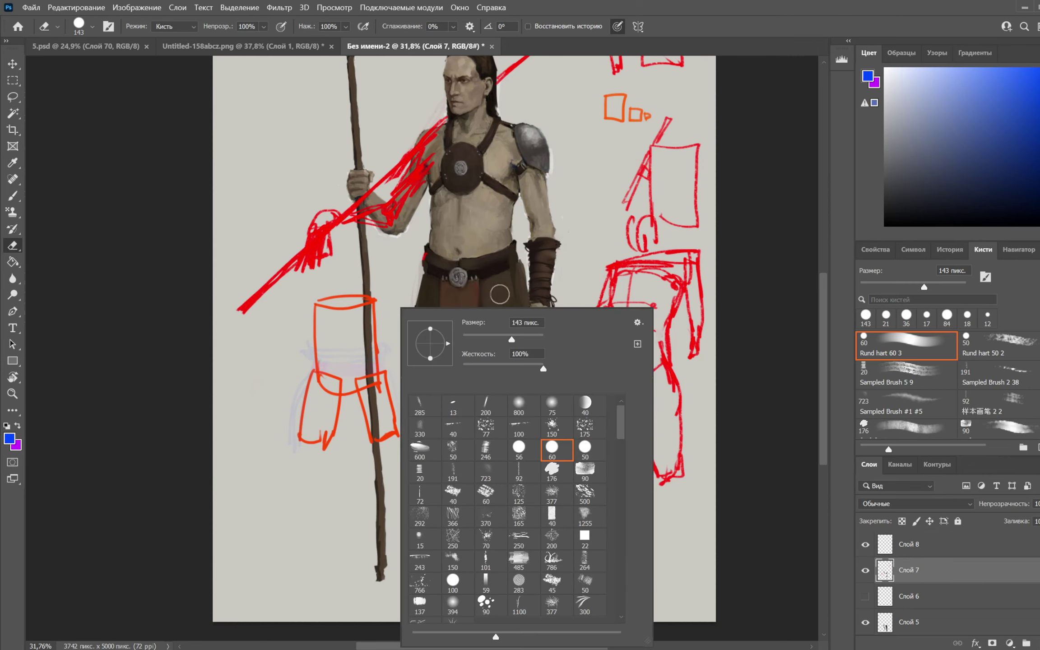
{"action": "left_click_drag", "start_coordinate": [513, 339], "coordinate": [532, 338]}
{"action": "mouse_move", "coordinate": [341, 321]}
{"action": "left_mouse_down"}
{"action": "mouse_move", "coordinate": [317, 437]}
{"action": "mouse_move", "coordinate": [379, 415]}
{"action": "left_mouse_up"}
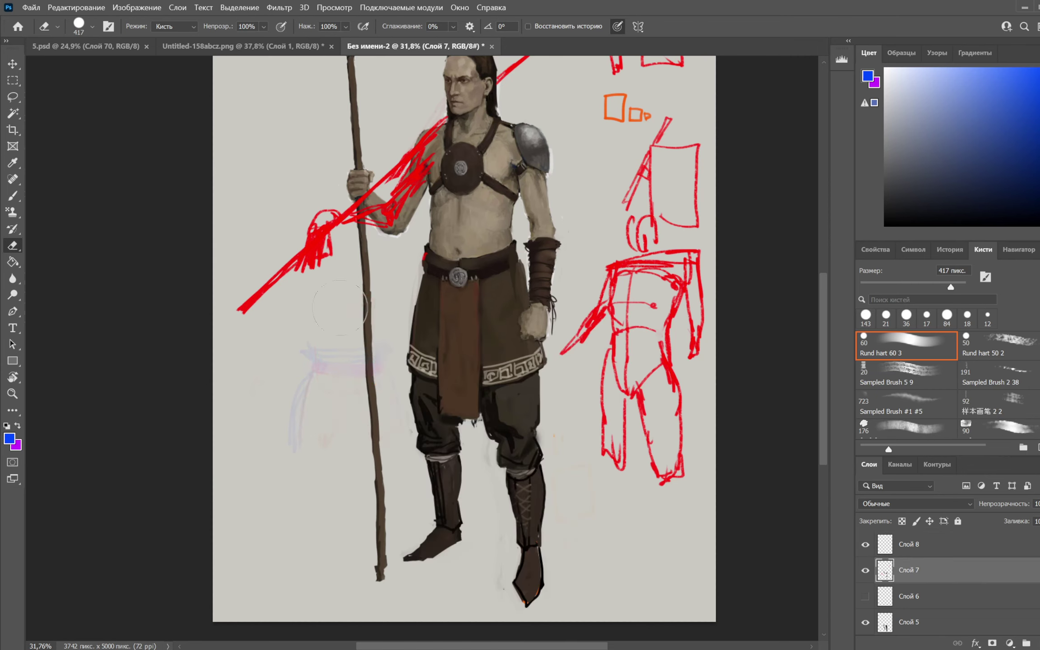
{"action": "key", "text": "alt+bracketright"}
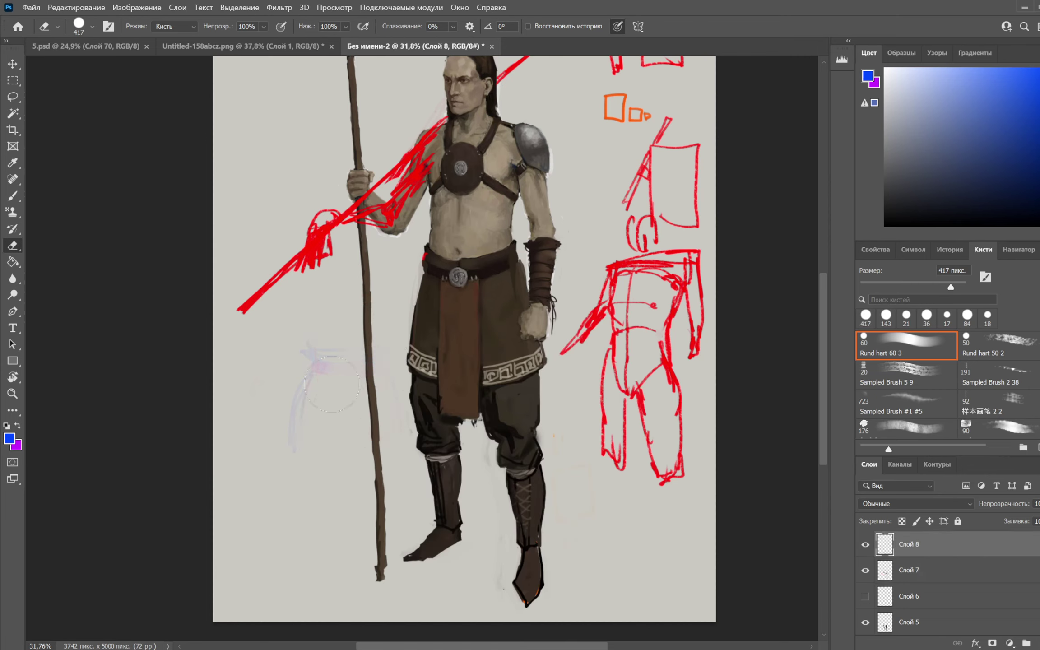
Clean up the skirt's spear-side edge below the belt with sampled background and dark clothing colours, sampling the fist side too
{"action": "key", "text": "b"}
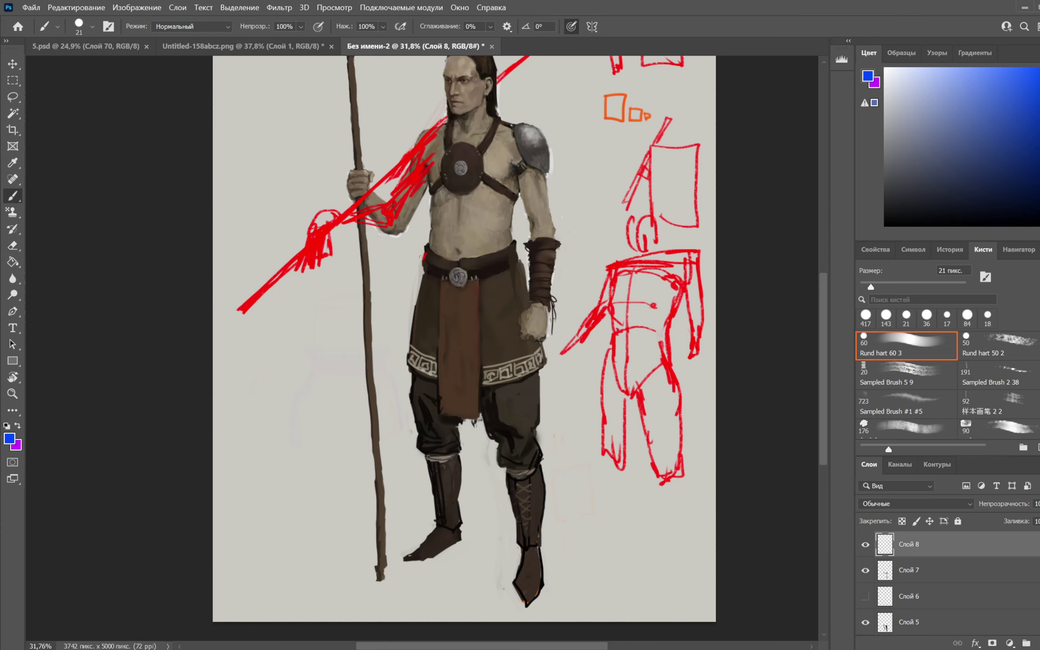
{"action": "left_click", "coordinate": [418, 278], "text": "alt"}
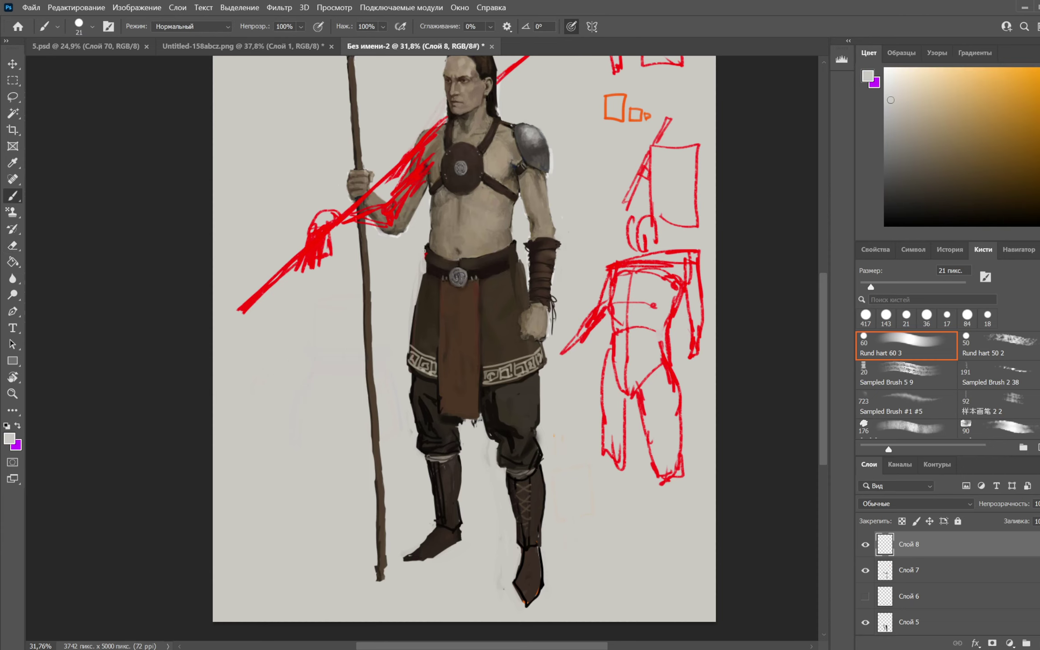
{"action": "left_click", "coordinate": [429, 289], "text": "alt"}
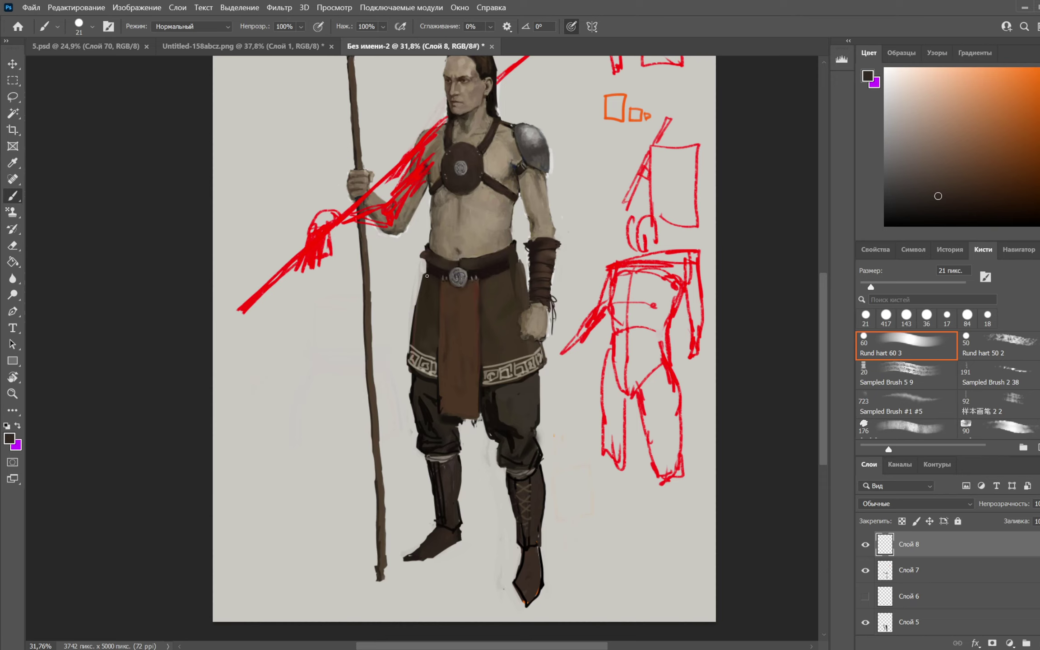
{"action": "left_click_drag", "start_coordinate": [427, 276], "coordinate": [416, 306]}
{"action": "left_click", "coordinate": [524, 286], "text": "alt"}
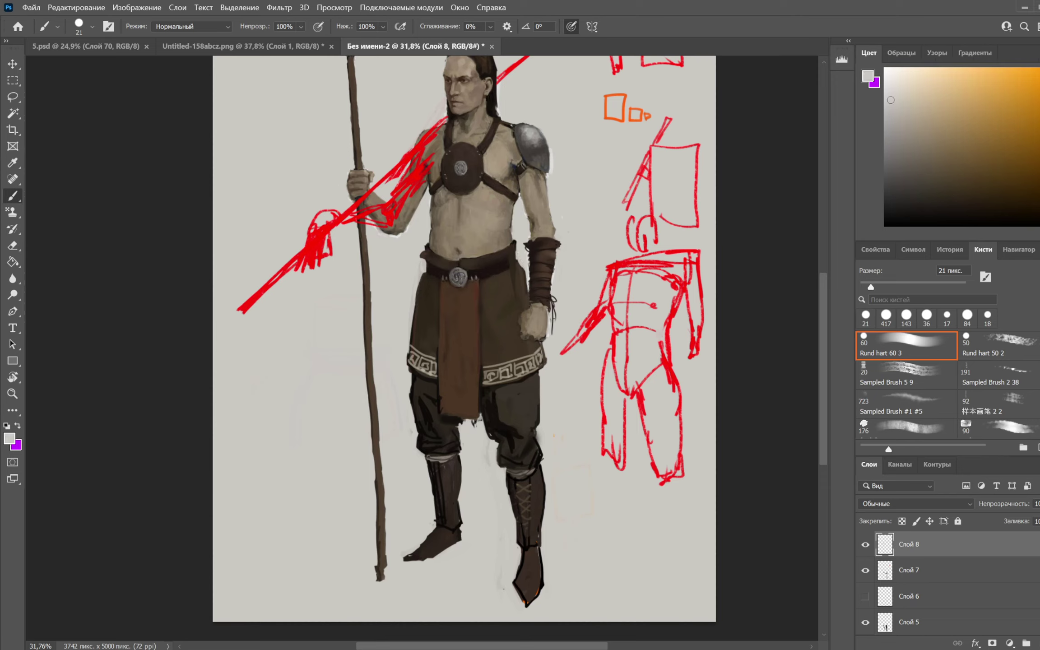
{"action": "left_click", "coordinate": [514, 277], "text": "alt"}
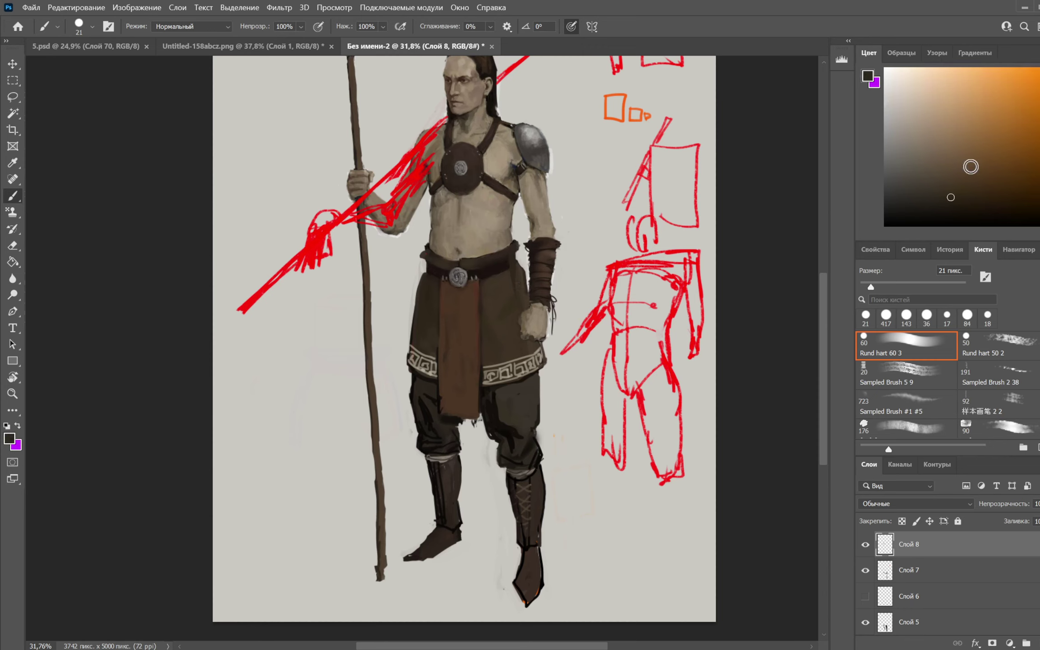
Add a new layer and sketch a skirt waistline in blue across the red figure's hips
{"action": "left_click", "coordinate": [1038, 69]}
{"action": "left_click", "coordinate": [1037, 81]}
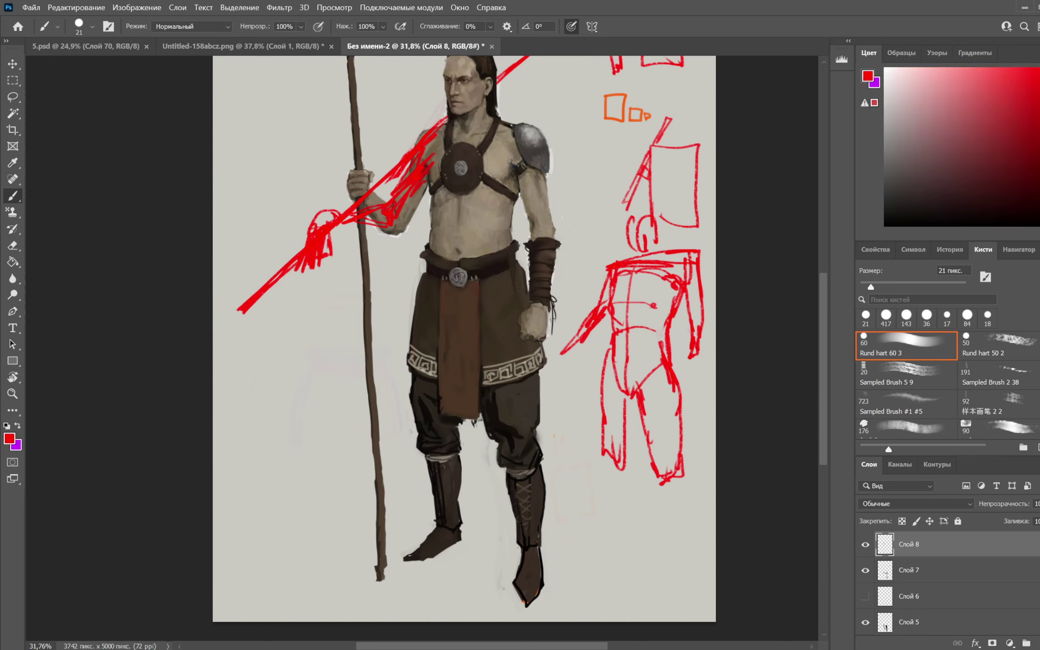
{"action": "key", "text": "ctrl+shift+alt+n"}
{"action": "left_click_drag", "start_coordinate": [617, 329], "coordinate": [602, 389]}
{"action": "left_click", "coordinate": [1038, 133]}
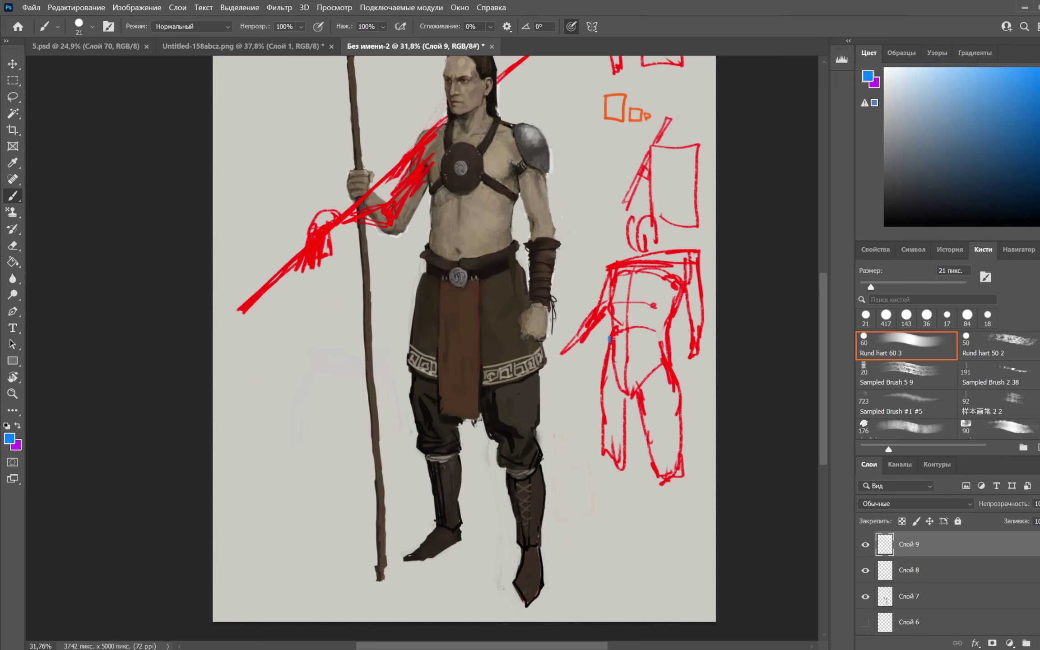
{"action": "left_click_drag", "start_coordinate": [614, 336], "coordinate": [665, 334]}
{"action": "key", "text": "ctrl+z"}
Draw blue lines across the warrior's belly and along the belt and undo them
{"action": "left_click_drag", "start_coordinate": [430, 235], "coordinate": [509, 229]}
{"action": "left_click_drag", "start_coordinate": [431, 248], "coordinate": [516, 261]}
{"action": "key", "text": "ctrl+z"}
{"action": "key", "text": "ctrl+z"}
Outline a flared skirt in blue on the red figure and divide it with vertical lines near both sides
{"action": "mouse_move", "coordinate": [603, 346]}
{"action": "left_mouse_down"}
{"action": "mouse_move", "coordinate": [602, 397]}
{"action": "mouse_move", "coordinate": [619, 411]}
{"action": "mouse_move", "coordinate": [633, 337]}
{"action": "mouse_move", "coordinate": [669, 336]}
{"action": "mouse_move", "coordinate": [684, 406]}
{"action": "mouse_move", "coordinate": [645, 422]}
{"action": "left_mouse_up"}
{"action": "left_click_drag", "start_coordinate": [626, 338], "coordinate": [624, 408]}
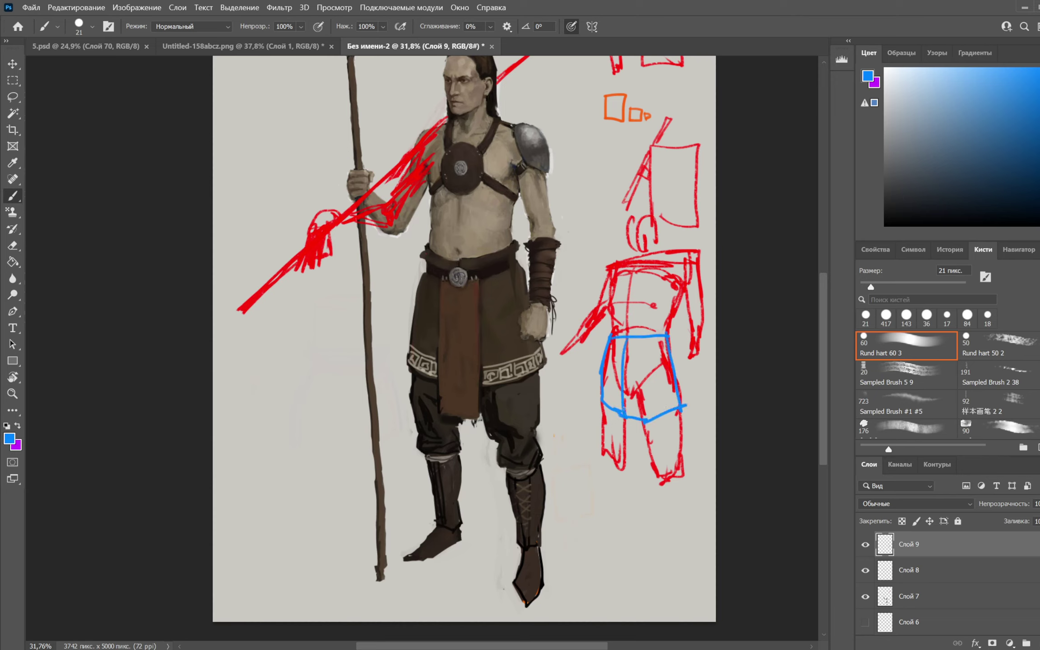
{"action": "mouse_move", "coordinate": [656, 339]}
{"action": "left_mouse_down"}
{"action": "mouse_move", "coordinate": [672, 405]}
{"action": "mouse_move", "coordinate": [677, 360]}
{"action": "mouse_move", "coordinate": [686, 405]}
{"action": "mouse_move", "coordinate": [670, 414]}
{"action": "left_mouse_up"}
Outline the warrior's torso as a tapered blue box and add blue bands across the belly
{"action": "mouse_move", "coordinate": [433, 247]}
{"action": "left_mouse_down"}
{"action": "mouse_move", "coordinate": [512, 240]}
{"action": "mouse_move", "coordinate": [430, 244]}
{"action": "left_mouse_up"}
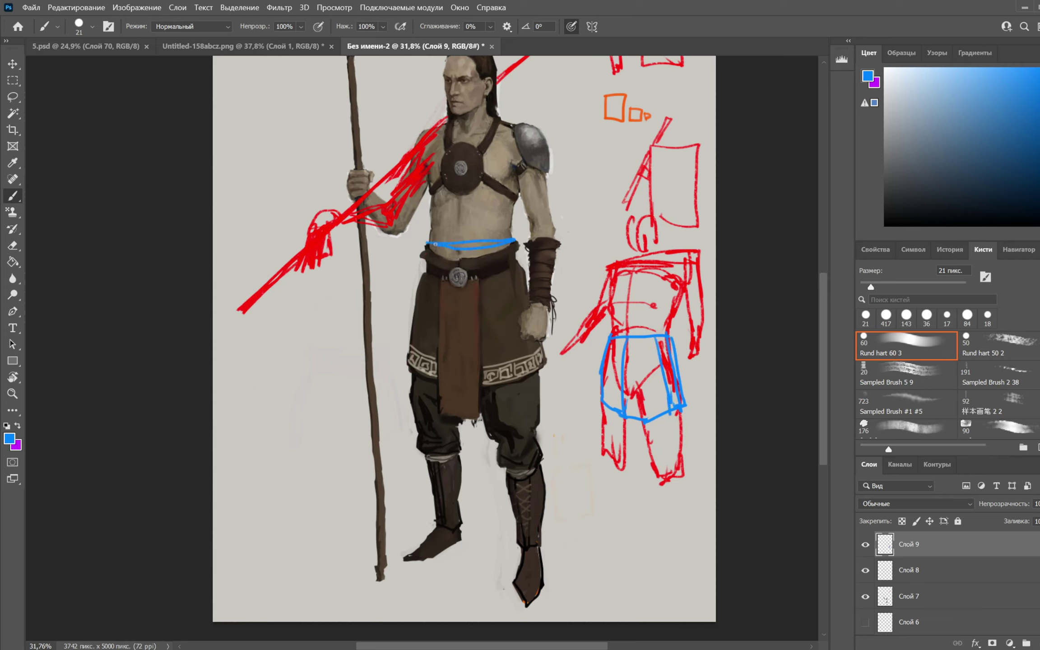
{"action": "key", "text": "ctrl+z"}
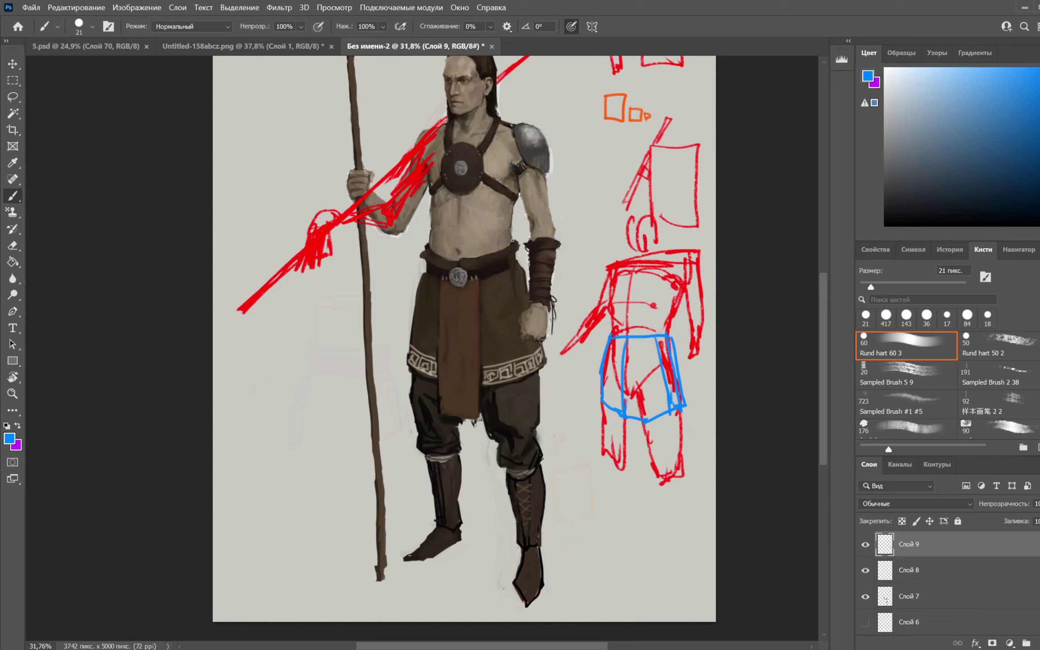
{"action": "mouse_move", "coordinate": [521, 194]}
{"action": "left_mouse_down"}
{"action": "mouse_move", "coordinate": [507, 236]}
{"action": "mouse_move", "coordinate": [434, 239]}
{"action": "left_mouse_up"}
{"action": "mouse_move", "coordinate": [429, 156]}
{"action": "left_mouse_down"}
{"action": "mouse_move", "coordinate": [516, 154]}
{"action": "mouse_move", "coordinate": [520, 193]}
{"action": "mouse_move", "coordinate": [449, 238]}
{"action": "mouse_move", "coordinate": [506, 240]}
{"action": "mouse_move", "coordinate": [468, 226]}
{"action": "mouse_move", "coordinate": [512, 228]}
{"action": "mouse_move", "coordinate": [467, 243]}
{"action": "left_mouse_up"}
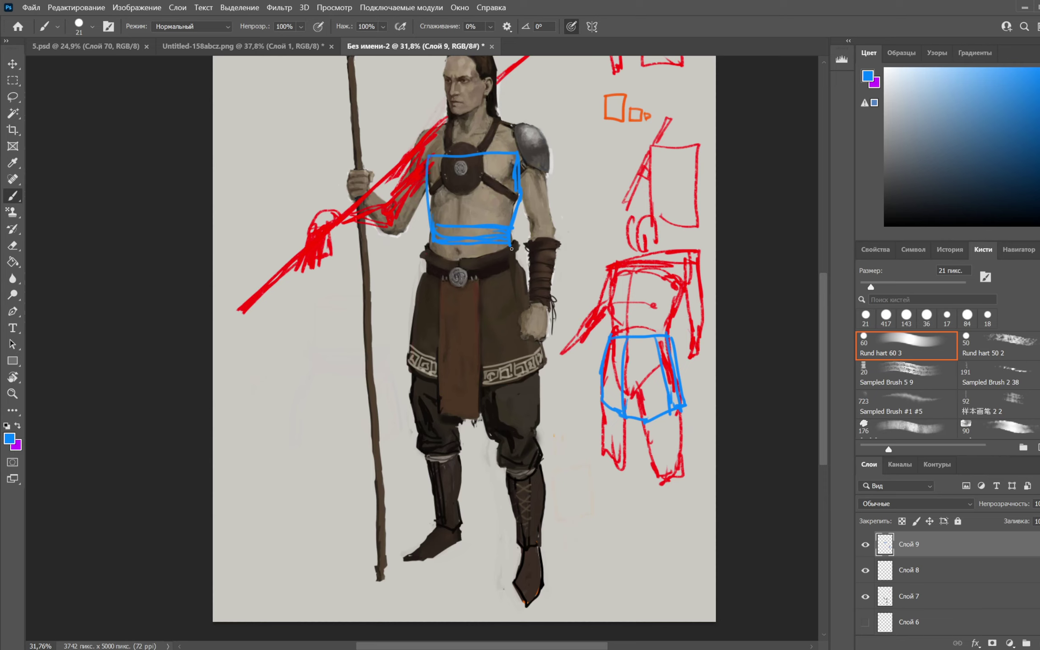
Outline the warrior's skirt in blue and undo it together with the bands across the belly
{"action": "mouse_move", "coordinate": [512, 248]}
{"action": "left_mouse_down"}
{"action": "mouse_move", "coordinate": [534, 328]}
{"action": "mouse_move", "coordinate": [437, 351]}
{"action": "mouse_move", "coordinate": [410, 317]}
{"action": "left_mouse_up"}
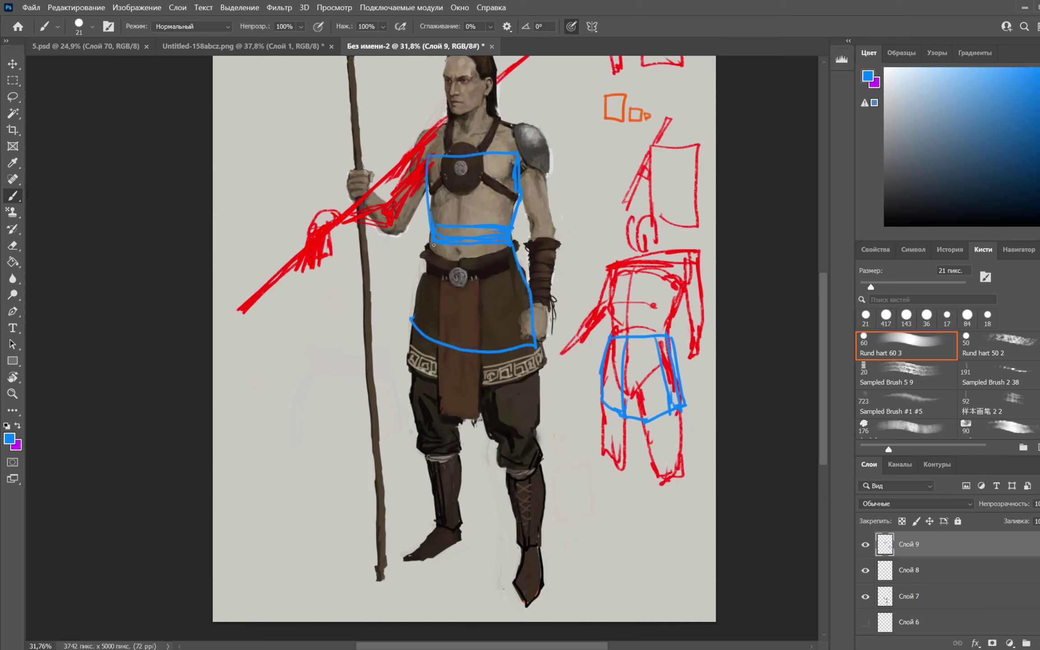
{"action": "key", "text": "ctrl+z"}
{"action": "key", "text": "ctrl+z"}
{"action": "key", "text": "ctrl+z"}
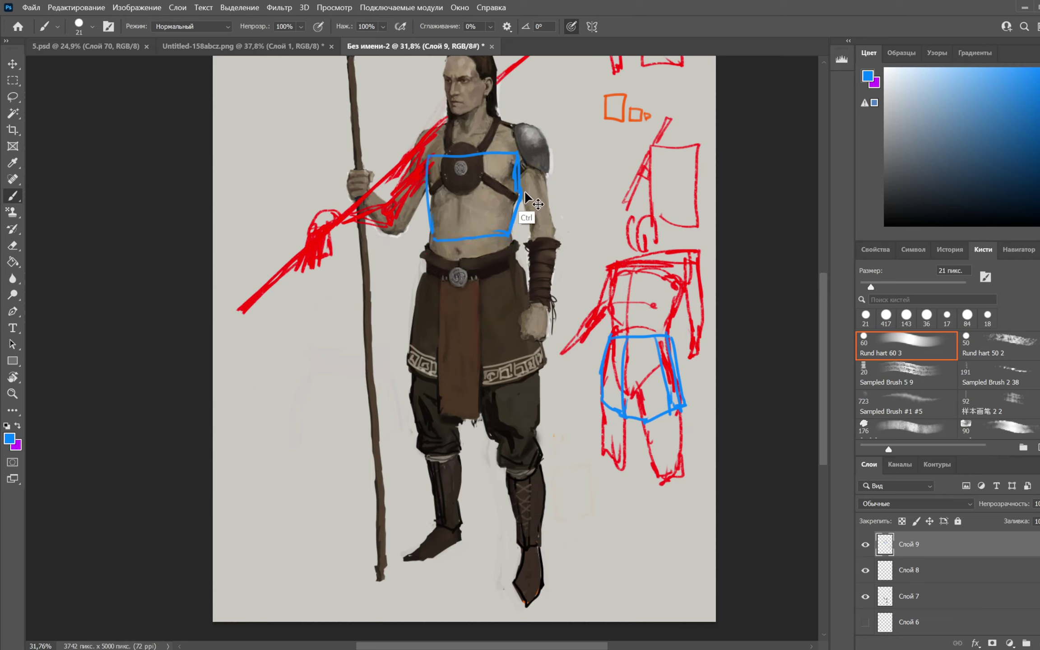
Undo the tapered blue box drawn over the warrior's torso
{"action": "key", "text": "ctrl+z"}
{"action": "key", "text": "ctrl+z"}
{"action": "key", "text": "ctrl+z"}
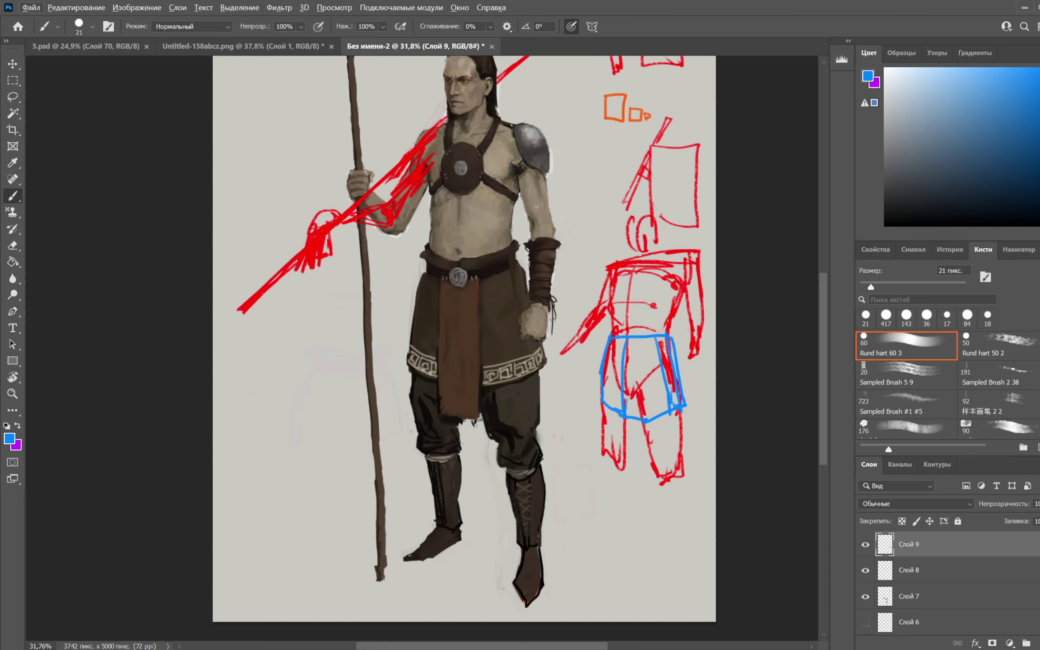
Refine the torso's contour from armpit to waist beside the bracered arm, using black and colours sampled from the painting
{"action": "left_click", "coordinate": [520, 191], "text": "alt"}
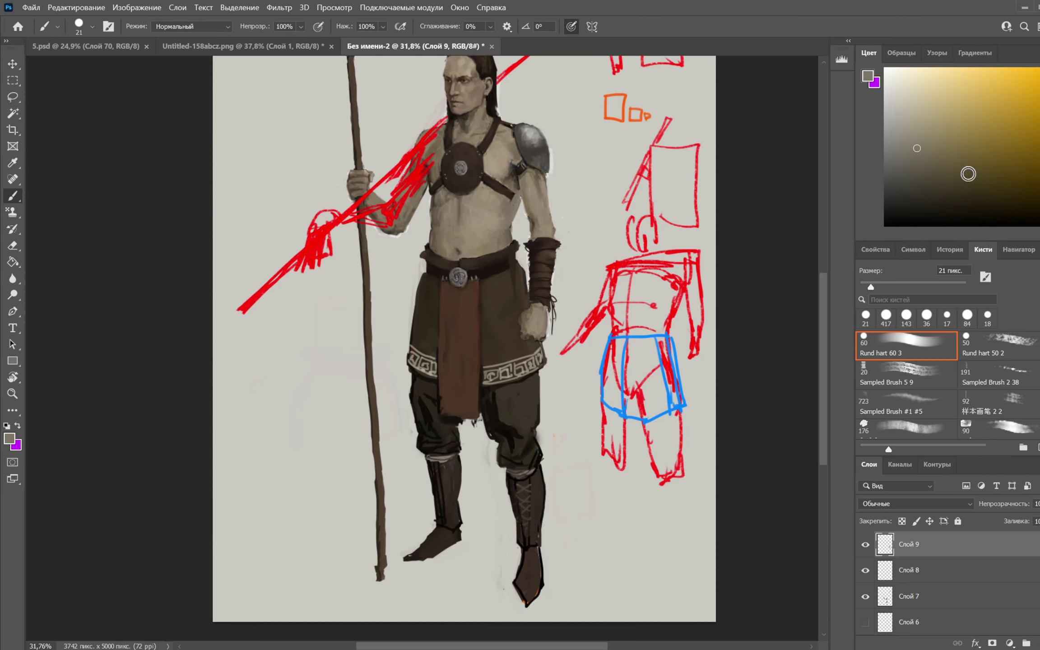
{"action": "left_click_drag", "start_coordinate": [968, 174], "coordinate": [973, 225]}
{"action": "left_click_drag", "start_coordinate": [523, 196], "coordinate": [512, 228]}
{"action": "key", "text": "x"}
{"action": "left_click", "coordinate": [506, 218], "text": "alt"}
{"action": "left_click", "coordinate": [509, 196], "text": "alt"}
{"action": "left_click_drag", "start_coordinate": [520, 186], "coordinate": [515, 199]}
{"action": "key", "text": "x"}
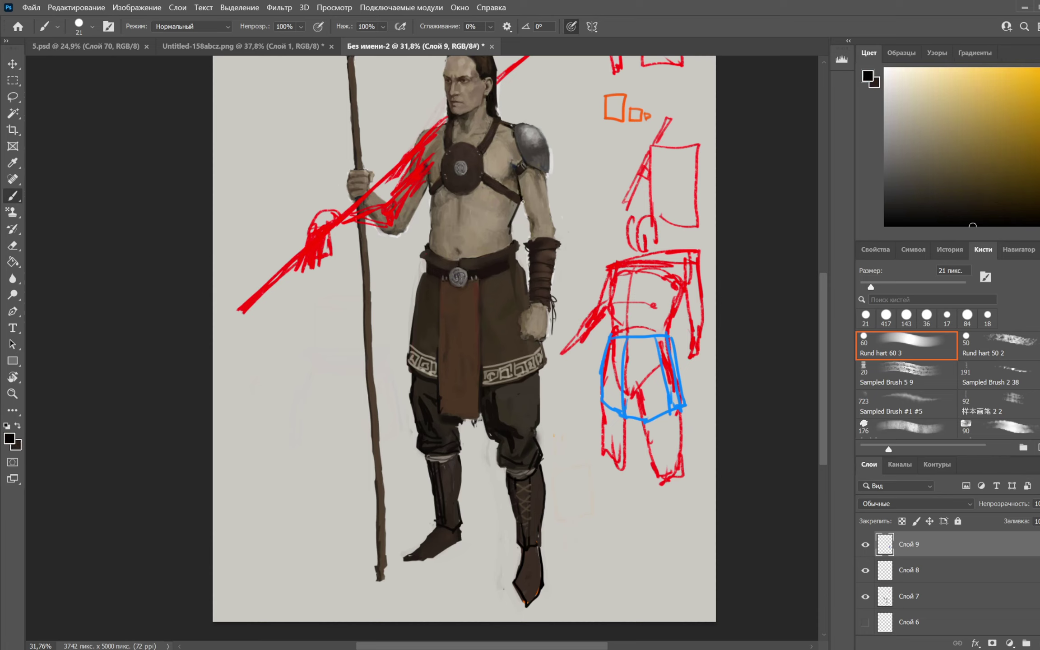
{"action": "key", "text": "x"}
{"action": "left_click", "coordinate": [511, 236], "text": "alt"}
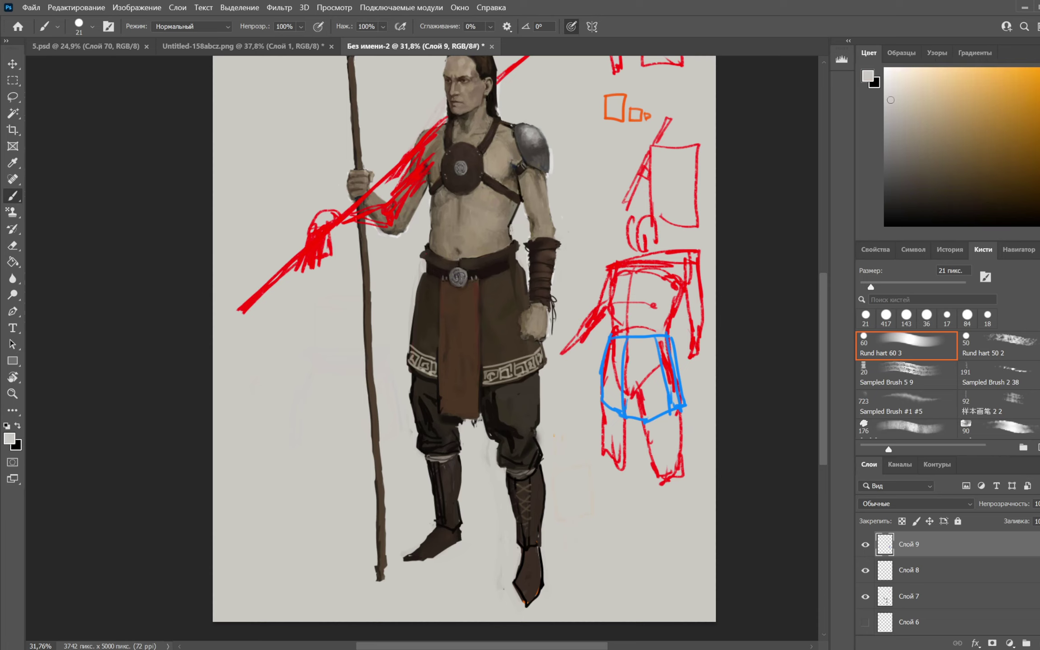
{"action": "key", "text": "x"}
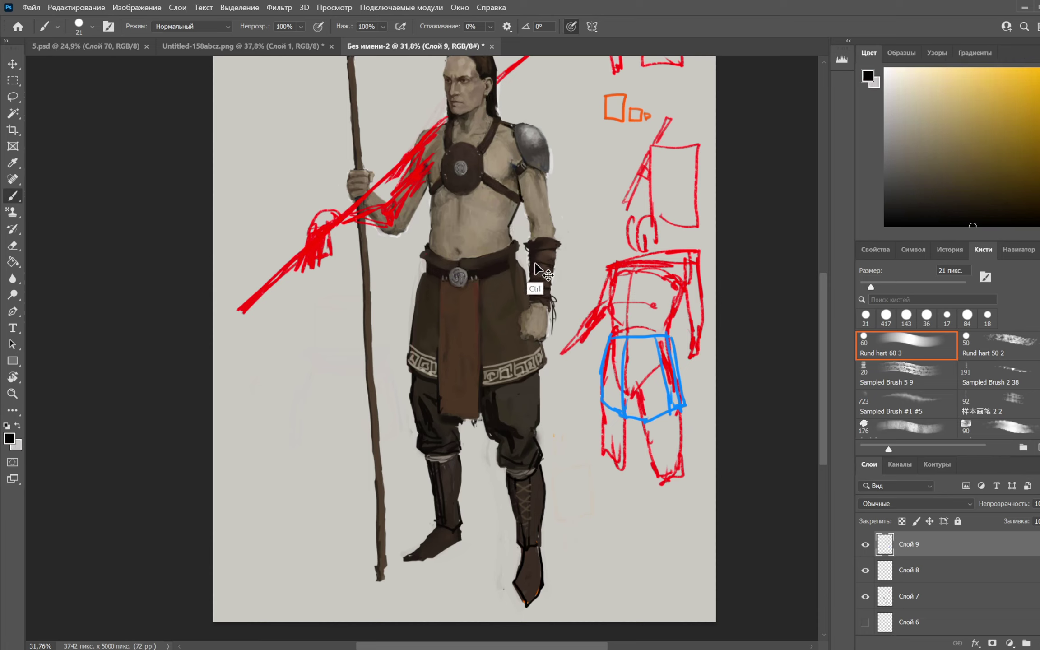
Reshape the waistband's edge beside the bracer with sampled background colour and darken that end of the belt in black
{"action": "key", "text": "x"}
{"action": "left_click", "coordinate": [526, 298], "text": "alt"}
{"action": "key", "text": "x"}
{"action": "key", "text": "x"}
{"action": "left_click", "coordinate": [522, 255], "text": "alt"}
{"action": "key", "text": "x"}
{"action": "key", "text": "x"}
{"action": "key", "text": "x"}
{"action": "left_click_drag", "start_coordinate": [516, 259], "coordinate": [516, 264]}
{"action": "key", "text": "x"}
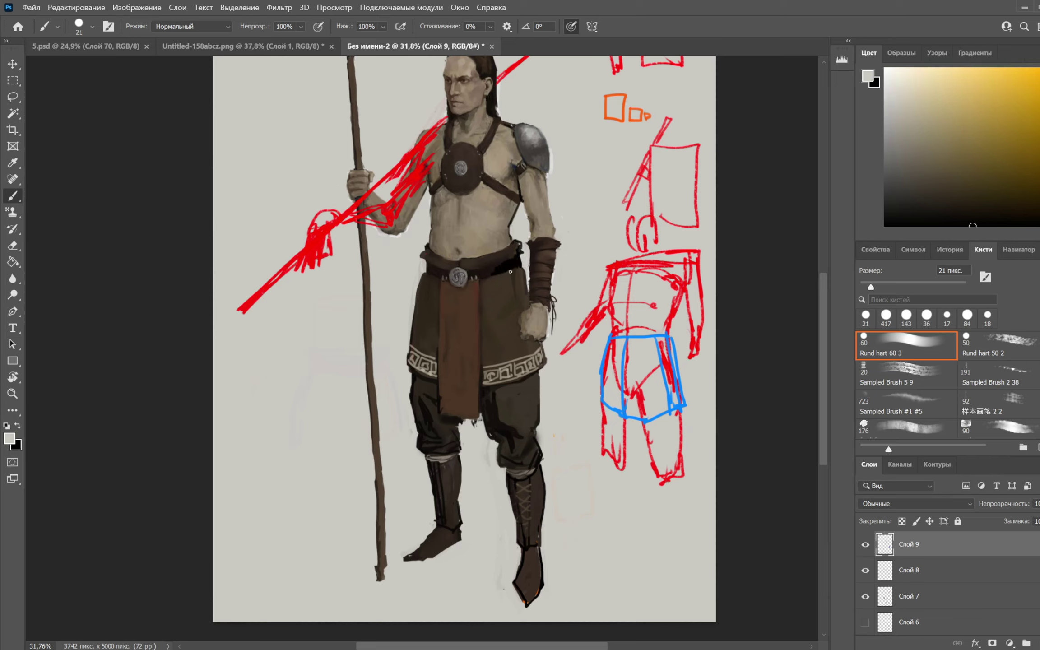
Paint the waistband with the skirt's brown and draw black fold lines across it to form a wrapped sash
{"action": "left_click", "coordinate": [506, 305], "text": "alt"}
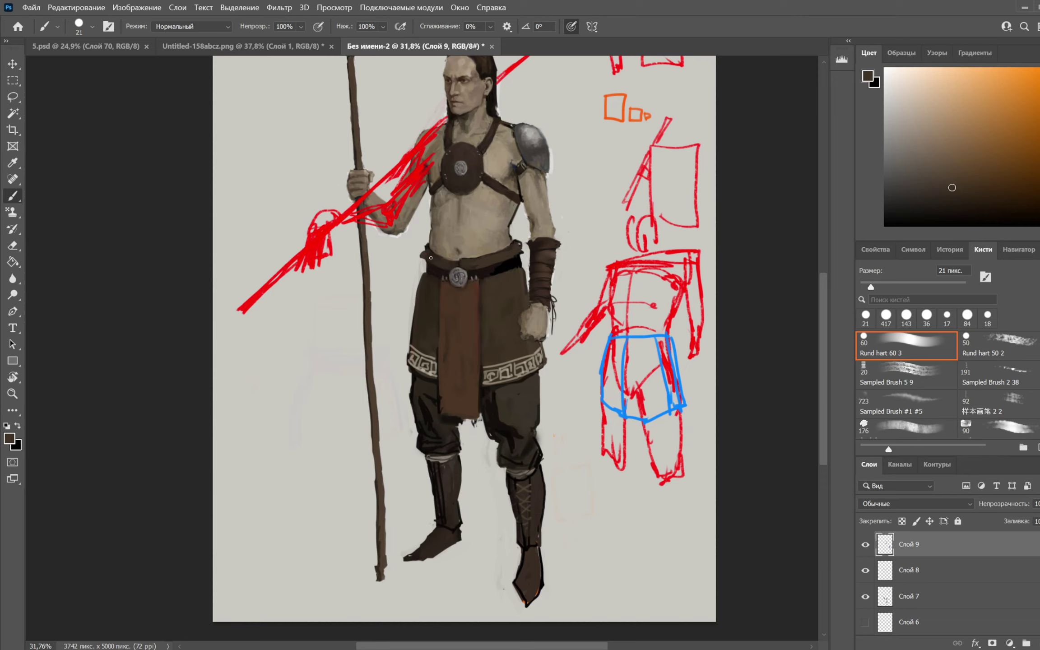
{"action": "key", "text": "x"}
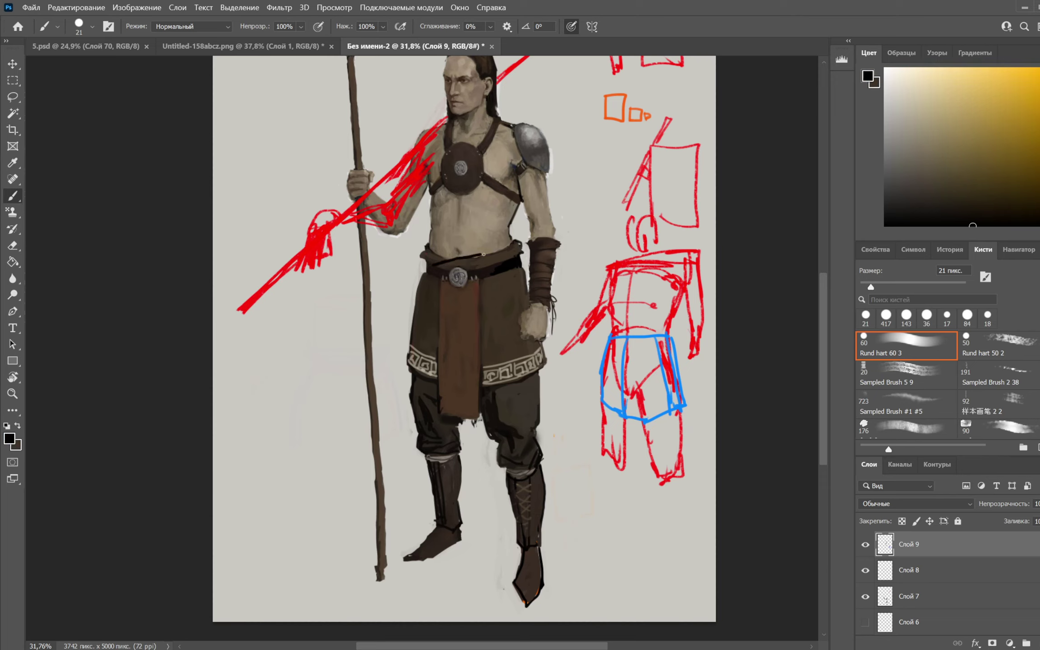
{"action": "key", "text": "x"}
{"action": "key", "text": "x"}
{"action": "mouse_move", "coordinate": [442, 270]}
{"action": "left_mouse_down"}
{"action": "mouse_move", "coordinate": [499, 260]}
{"action": "mouse_move", "coordinate": [449, 266]}
{"action": "mouse_move", "coordinate": [491, 263]}
{"action": "mouse_move", "coordinate": [465, 269]}
{"action": "left_mouse_up"}
{"action": "key", "text": "x"}
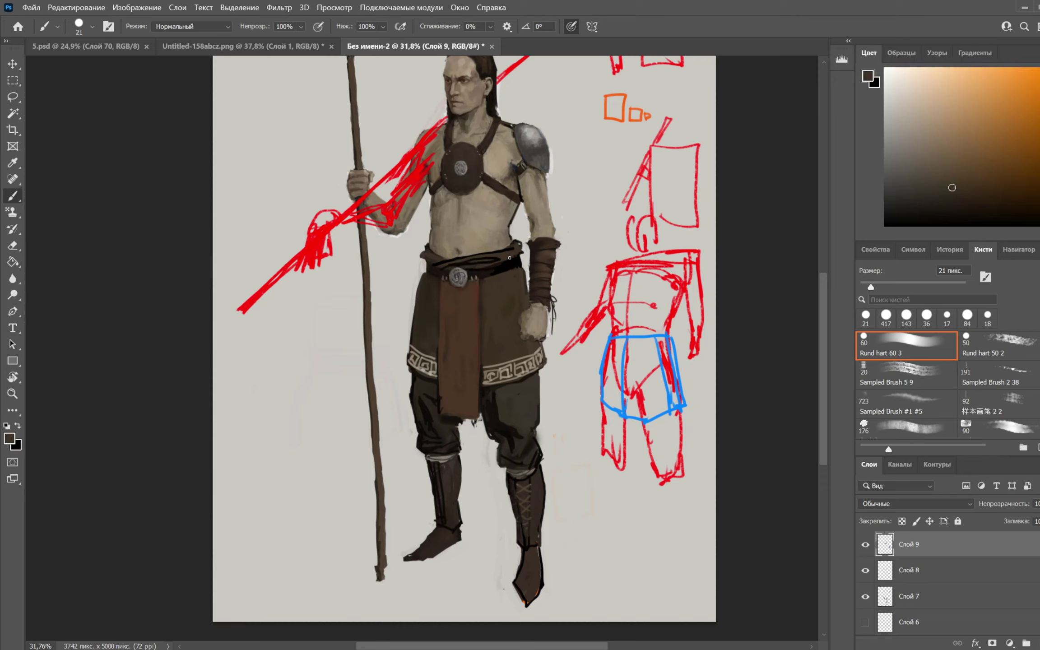
Sketch a black cloth rectangle with a curved arrow beside the spear, and a cylindrical overlapping wrap below it
{"action": "key", "text": "x"}
{"action": "mouse_move", "coordinate": [250, 366]}
{"action": "left_mouse_down"}
{"action": "mouse_move", "coordinate": [253, 431]}
{"action": "mouse_move", "coordinate": [345, 362]}
{"action": "mouse_move", "coordinate": [365, 361]}
{"action": "mouse_move", "coordinate": [361, 427]}
{"action": "mouse_move", "coordinate": [255, 435]}
{"action": "mouse_move", "coordinate": [269, 424]}
{"action": "left_mouse_up"}
{"action": "mouse_move", "coordinate": [255, 361]}
{"action": "left_mouse_down"}
{"action": "mouse_move", "coordinate": [234, 376]}
{"action": "mouse_move", "coordinate": [281, 394]}
{"action": "mouse_move", "coordinate": [267, 400]}
{"action": "mouse_move", "coordinate": [283, 395]}
{"action": "mouse_move", "coordinate": [292, 385]}
{"action": "mouse_move", "coordinate": [255, 356]}
{"action": "left_mouse_up"}
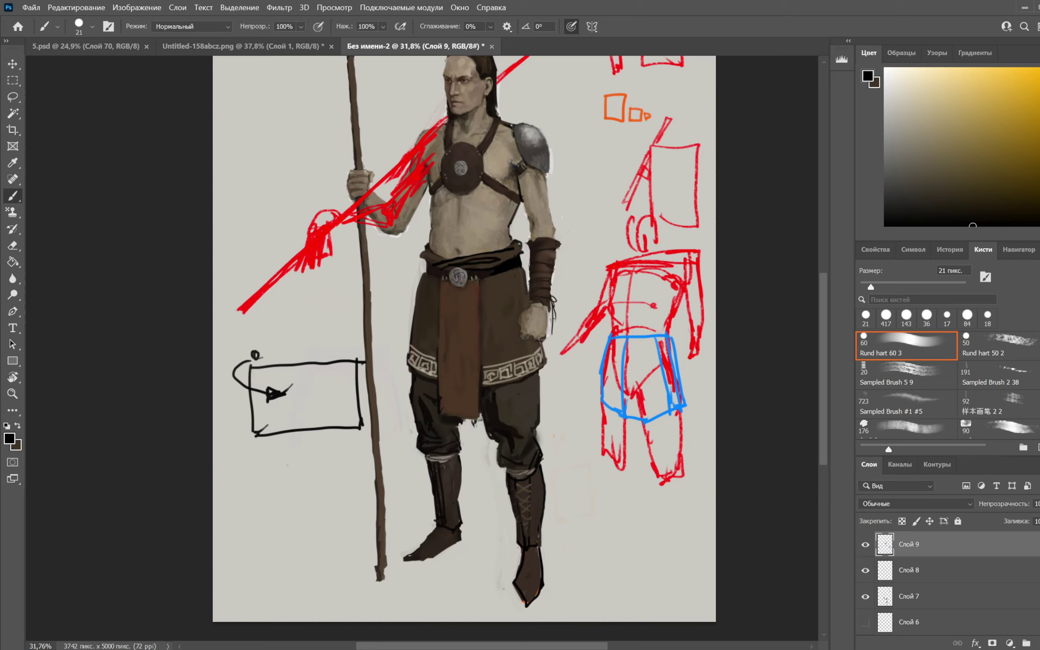
{"action": "mouse_move", "coordinate": [292, 460]}
{"action": "left_mouse_down"}
{"action": "mouse_move", "coordinate": [331, 471]}
{"action": "mouse_move", "coordinate": [325, 484]}
{"action": "mouse_move", "coordinate": [273, 466]}
{"action": "mouse_move", "coordinate": [282, 488]}
{"action": "mouse_move", "coordinate": [316, 495]}
{"action": "mouse_move", "coordinate": [291, 481]}
{"action": "mouse_move", "coordinate": [315, 496]}
{"action": "mouse_move", "coordinate": [313, 523]}
{"action": "mouse_move", "coordinate": [271, 516]}
{"action": "mouse_move", "coordinate": [271, 476]}
{"action": "mouse_move", "coordinate": [333, 517]}
{"action": "left_mouse_up"}
{"action": "left_click_drag", "start_coordinate": [336, 476], "coordinate": [333, 513]}
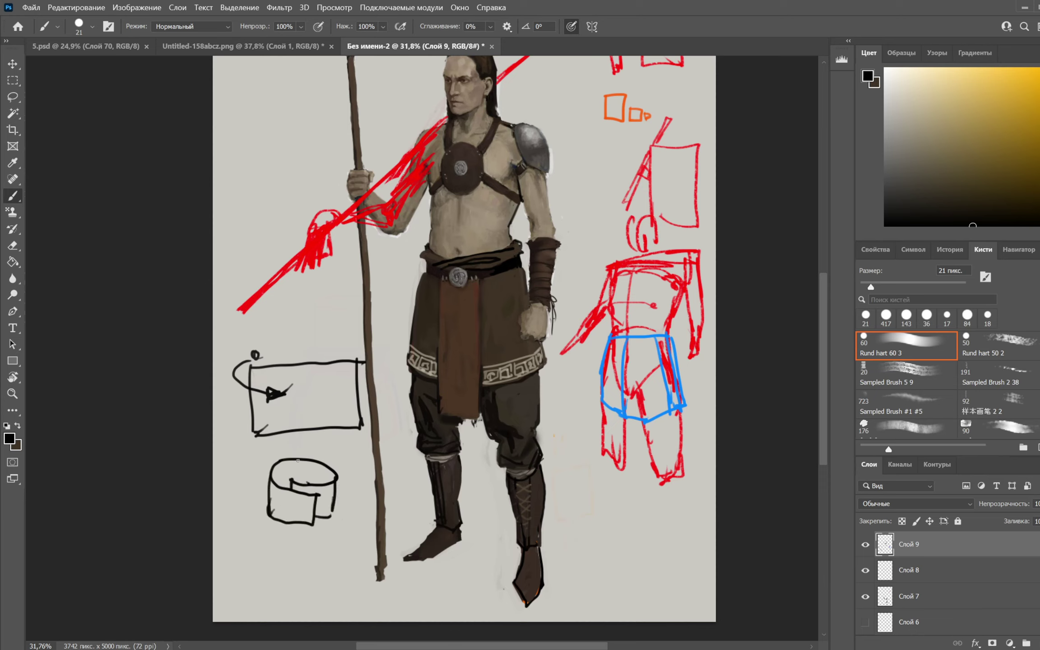
Add strokes around the wrap sketch, remove the black cloth diagrams, and return to the Brush
{"action": "left_click_drag", "start_coordinate": [289, 474], "coordinate": [289, 441]}
{"action": "key", "text": "ctrl+z"}
{"action": "mouse_move", "coordinate": [342, 492]}
{"action": "left_mouse_down"}
{"action": "mouse_move", "coordinate": [329, 508]}
{"action": "mouse_move", "coordinate": [279, 504]}
{"action": "mouse_move", "coordinate": [266, 492]}
{"action": "mouse_move", "coordinate": [317, 510]}
{"action": "mouse_move", "coordinate": [340, 495]}
{"action": "mouse_move", "coordinate": [310, 512]}
{"action": "mouse_move", "coordinate": [269, 494]}
{"action": "left_mouse_up"}
{"action": "left_click_drag", "start_coordinate": [337, 486], "coordinate": [337, 502]}
{"action": "mouse_move", "coordinate": [337, 502]}
{"action": "left_mouse_down"}
{"action": "mouse_move", "coordinate": [341, 388]}
{"action": "mouse_move", "coordinate": [322, 398]}
{"action": "mouse_move", "coordinate": [286, 361]}
{"action": "mouse_move", "coordinate": [252, 384]}
{"action": "left_mouse_up"}
{"action": "key", "text": "ctrl+z"}
{"action": "key", "text": "ctrl+z"}
{"action": "key", "text": "e"}
{"action": "key", "text": "b"}
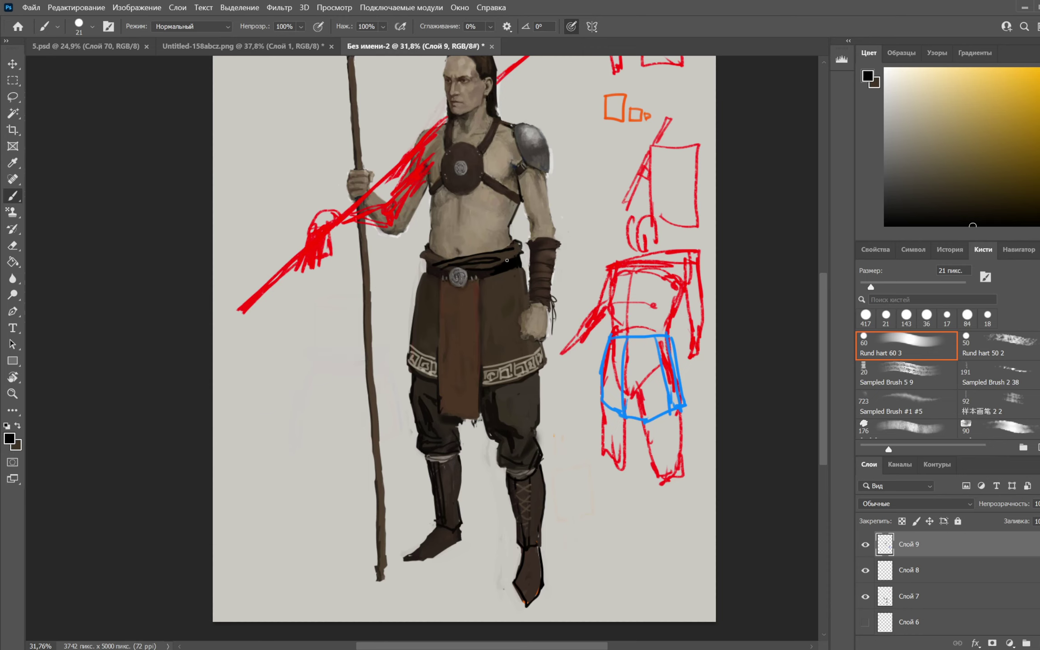
Define the sash's folds over the belt near the bracer with alternating brown and black strokes
{"action": "key", "text": "x"}
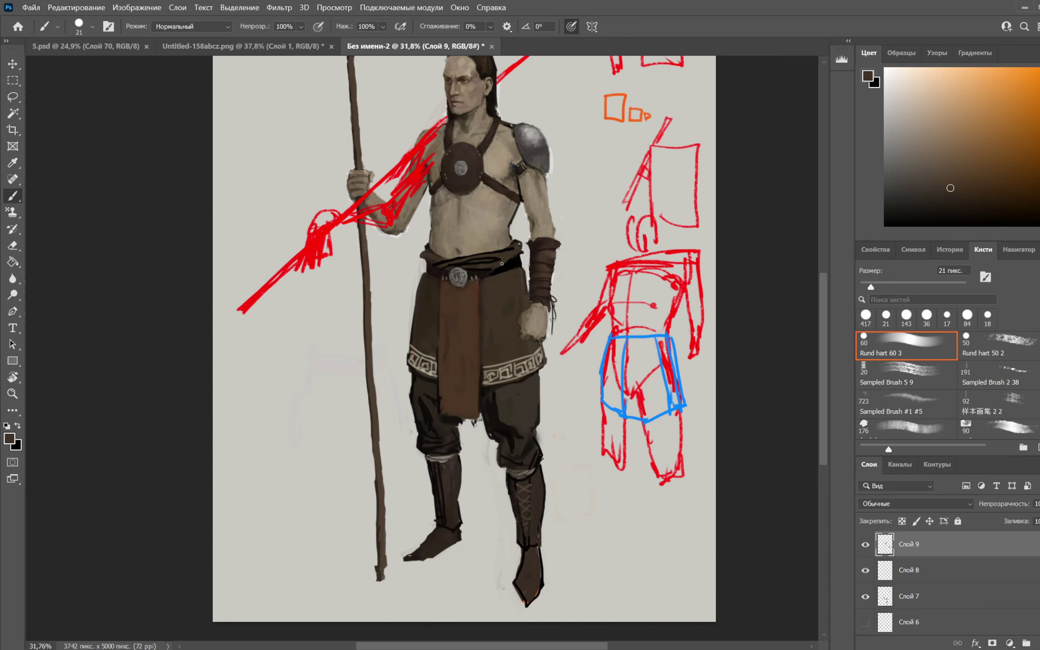
{"action": "key", "text": "x"}
{"action": "key", "text": "x"}
{"action": "key", "text": "x"}
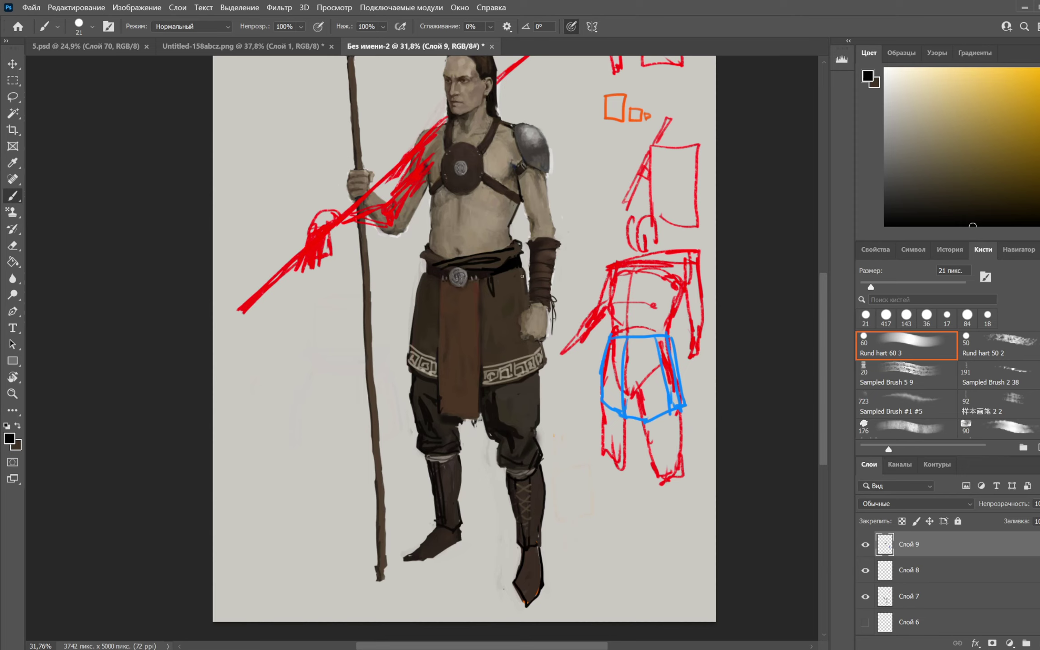
{"action": "key", "text": "x"}
{"action": "key", "text": "x"}
{"action": "key", "text": "x"}
{"action": "key", "text": "x"}
{"action": "key", "text": "x"}
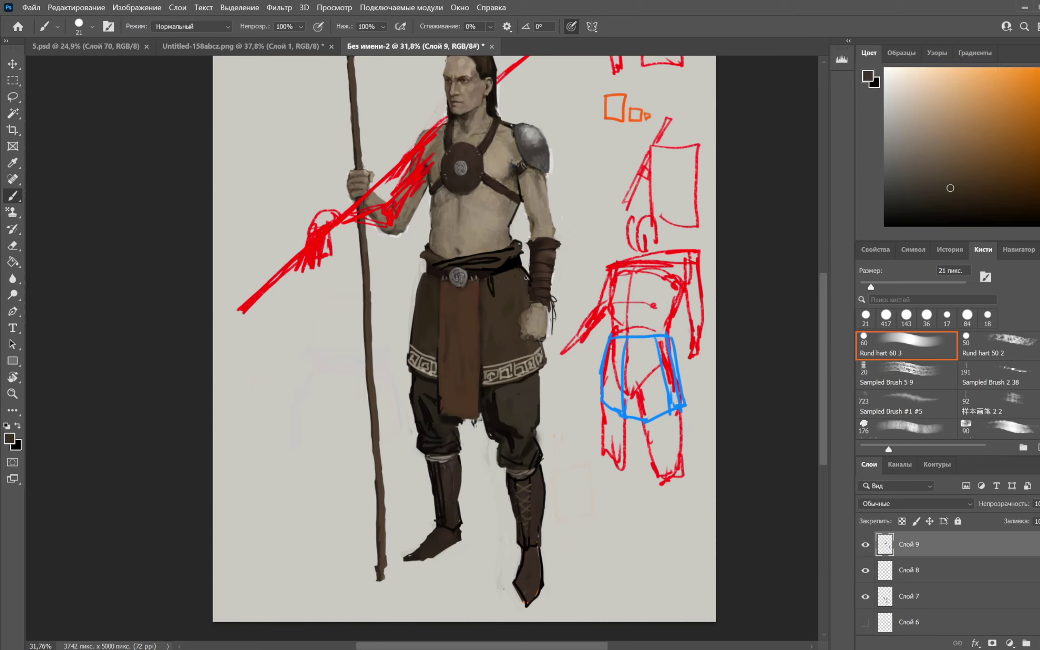
{"action": "key", "text": "x"}
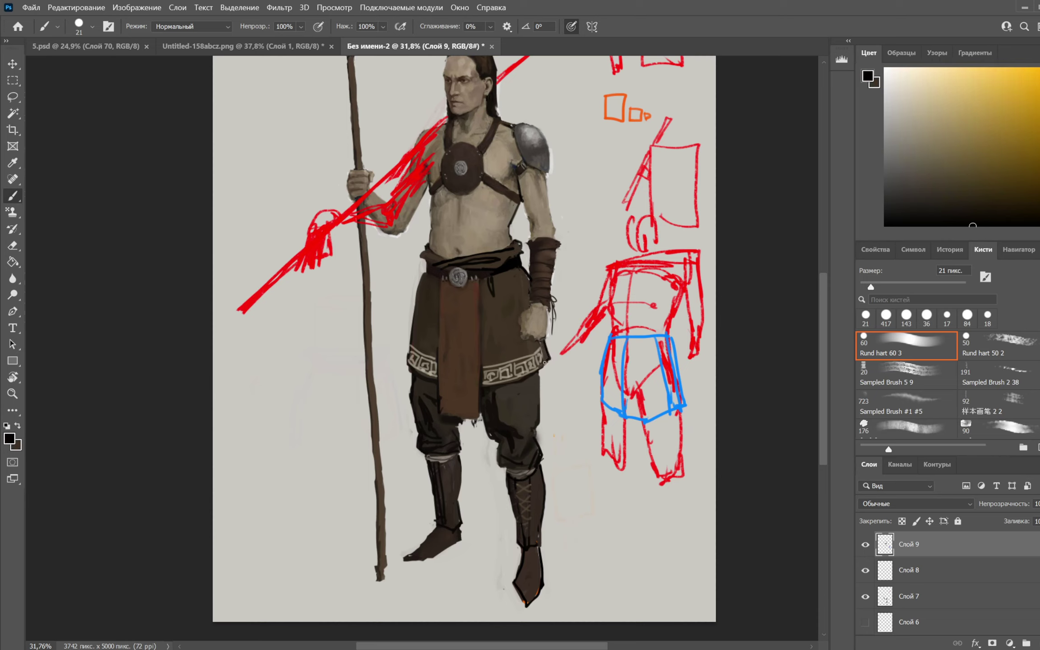
Extend the skirt hem's outer corner below the lowered hand and strengthen the skirt's outline with sampled colours and black
{"action": "key", "text": "x"}
{"action": "left_click", "coordinate": [543, 357], "text": "alt"}
{"action": "key", "text": "x"}
{"action": "key", "text": "x"}
{"action": "left_click", "coordinate": [437, 314], "text": "alt"}
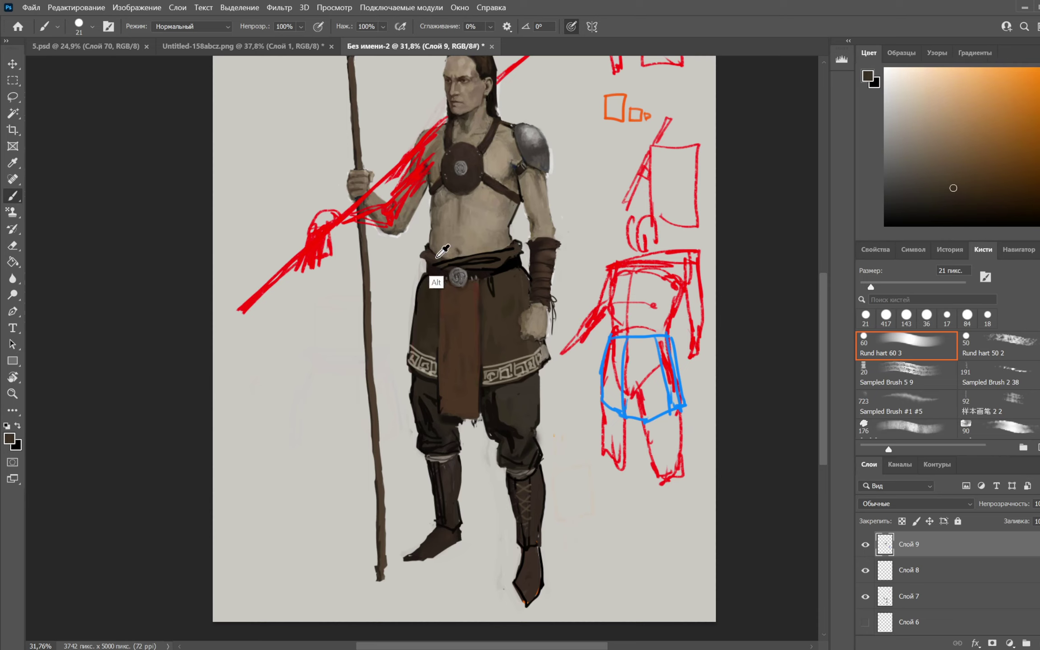
{"action": "key", "text": "x"}
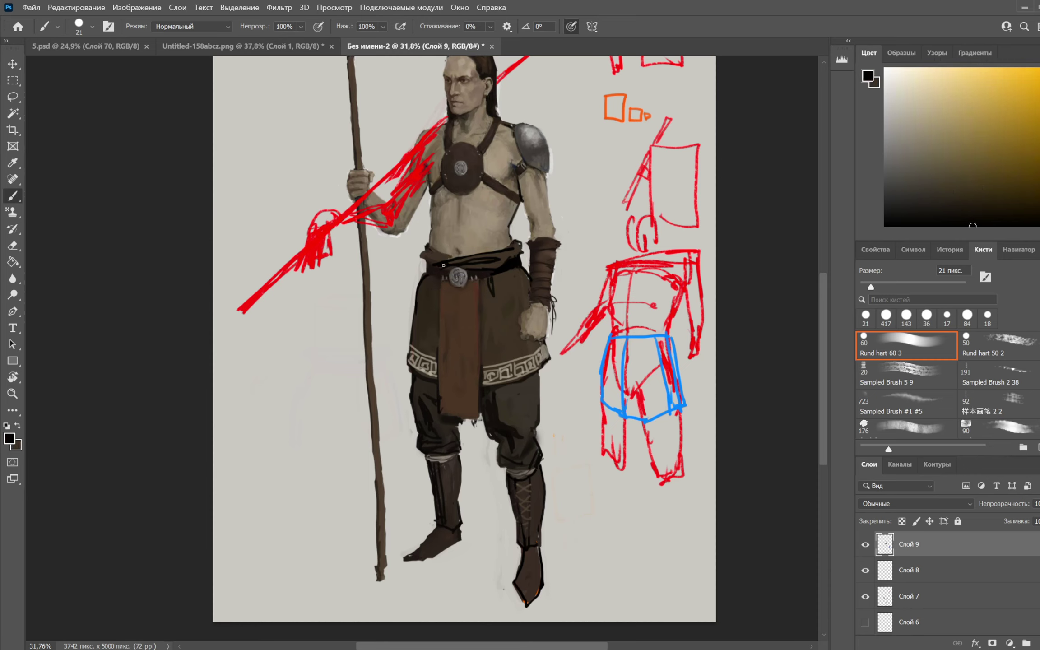
Build up the sash's folds on the spear side of the waist with alternating brown and black strokes
{"action": "key", "text": "x"}
{"action": "key", "text": "x"}
{"action": "key", "text": "x"}
{"action": "key", "text": "x"}
{"action": "key", "text": "x"}
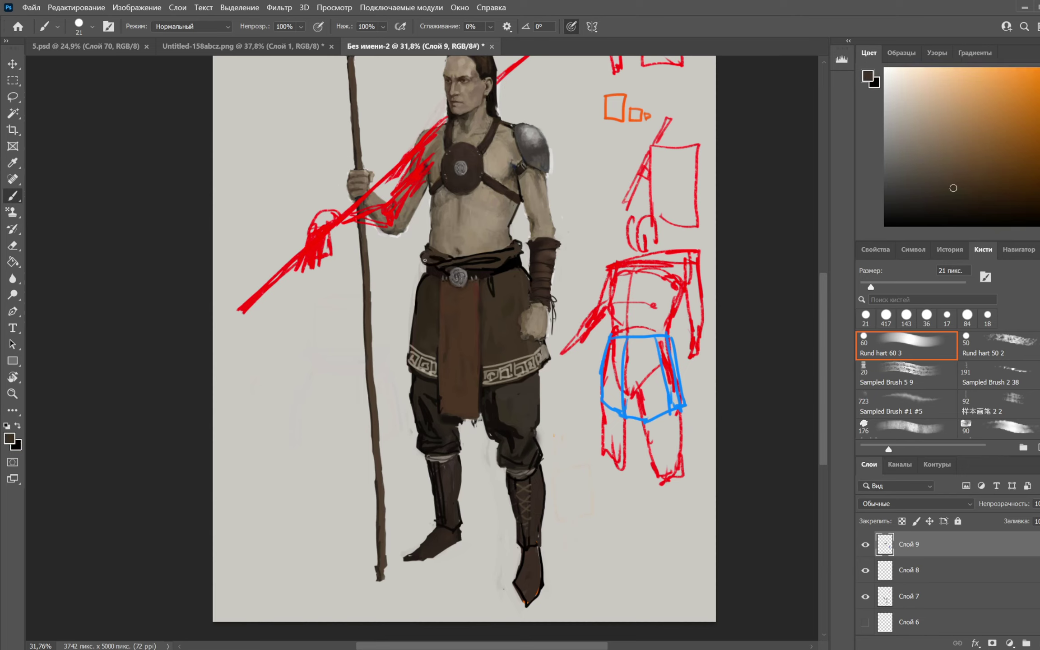
{"action": "key", "text": "x"}
{"action": "key", "text": "x"}
{"action": "key", "text": "x"}
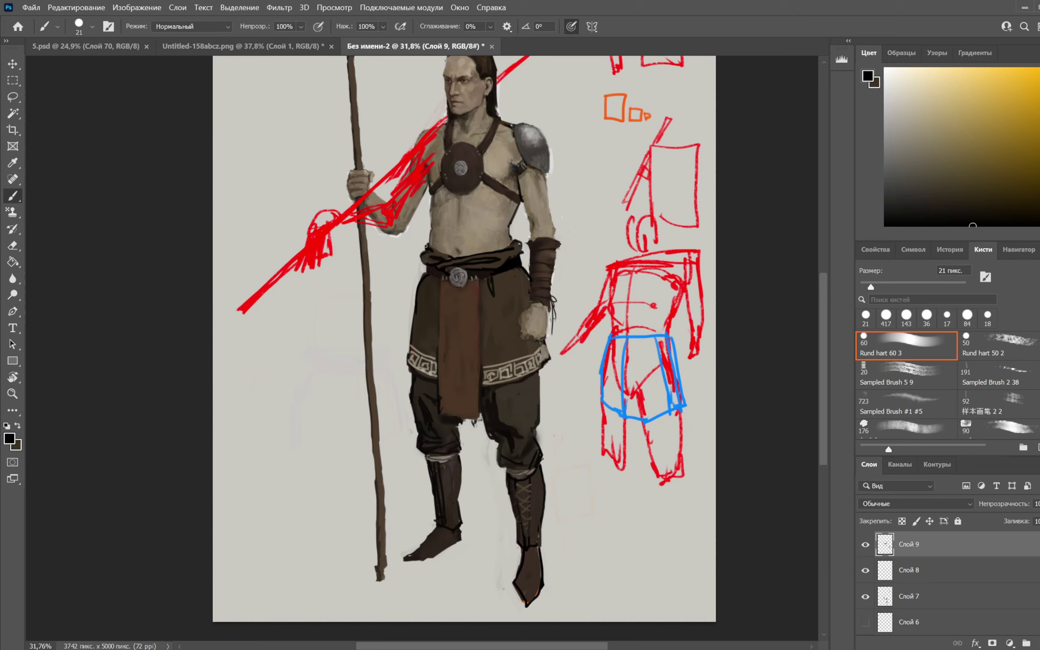
Outline the sash's bulging rolls and ends in black and sample lighter colours beside the waist to clean its edge
{"action": "key", "text": "x"}
{"action": "key", "text": "x"}
{"action": "key", "text": "x"}
{"action": "key", "text": "x"}
{"action": "key", "text": "x"}
{"action": "key", "text": "x"}
{"action": "key", "text": "x"}
{"action": "key", "text": "x"}
{"action": "key", "text": "x"}
{"action": "key", "text": "ctrl"}
{"action": "left_click", "coordinate": [428, 238], "text": "alt"}
{"action": "left_click", "coordinate": [429, 210], "text": "alt"}
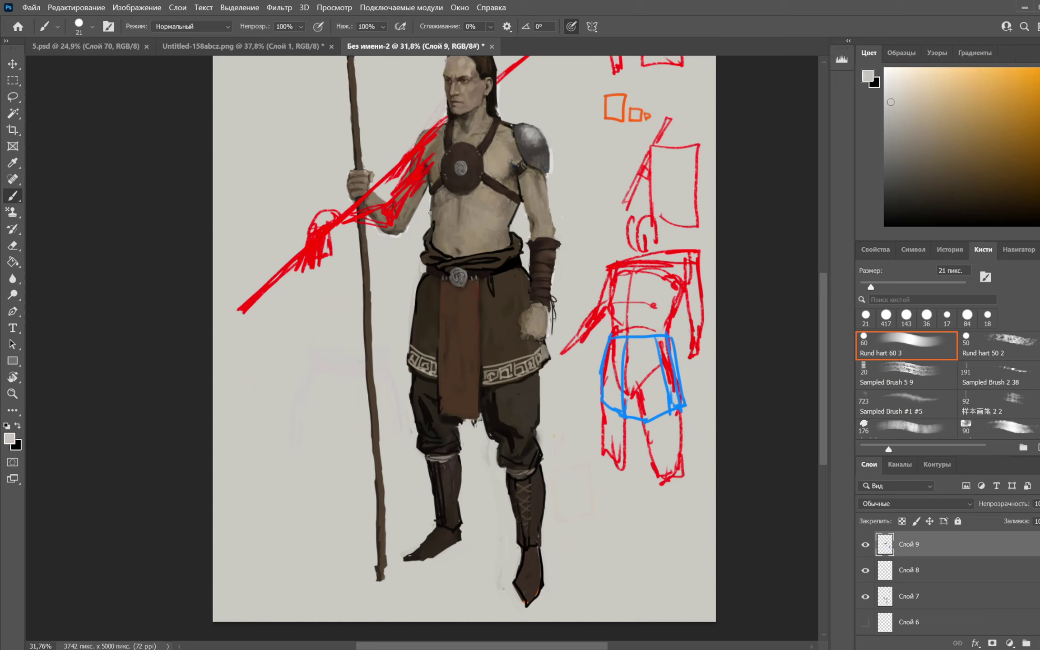
Draw a dark vertical line down the middle of the warrior's belly above the sash
{"action": "key", "text": "x"}
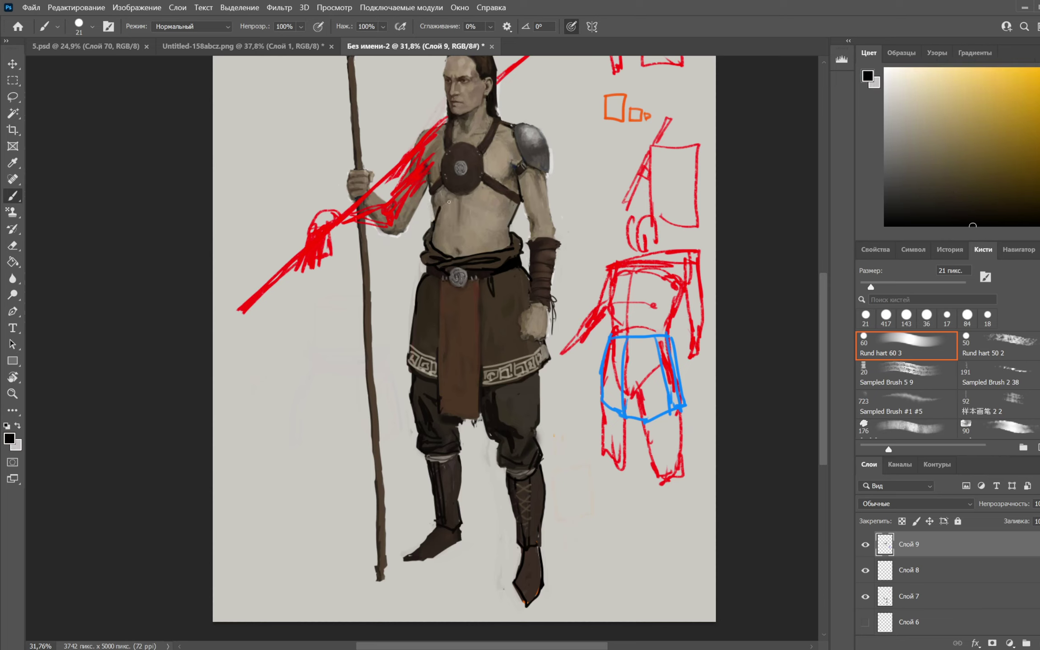
{"action": "key", "text": "x"}
{"action": "left_click", "coordinate": [436, 228], "text": "alt"}
{"action": "left_click", "coordinate": [435, 226], "text": "alt"}
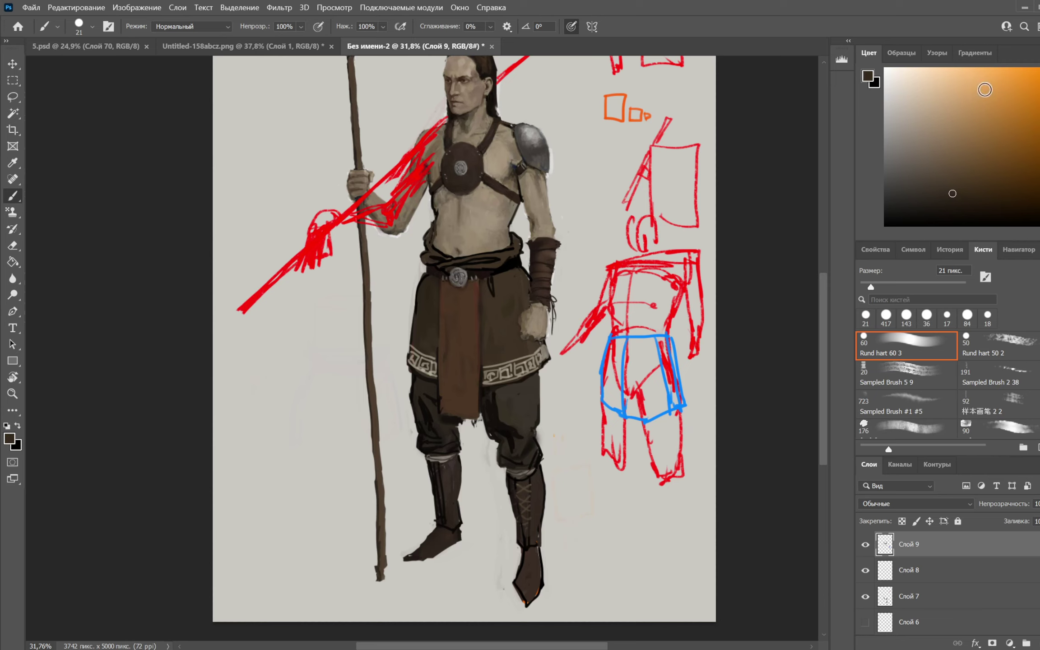
{"action": "key", "text": "x"}
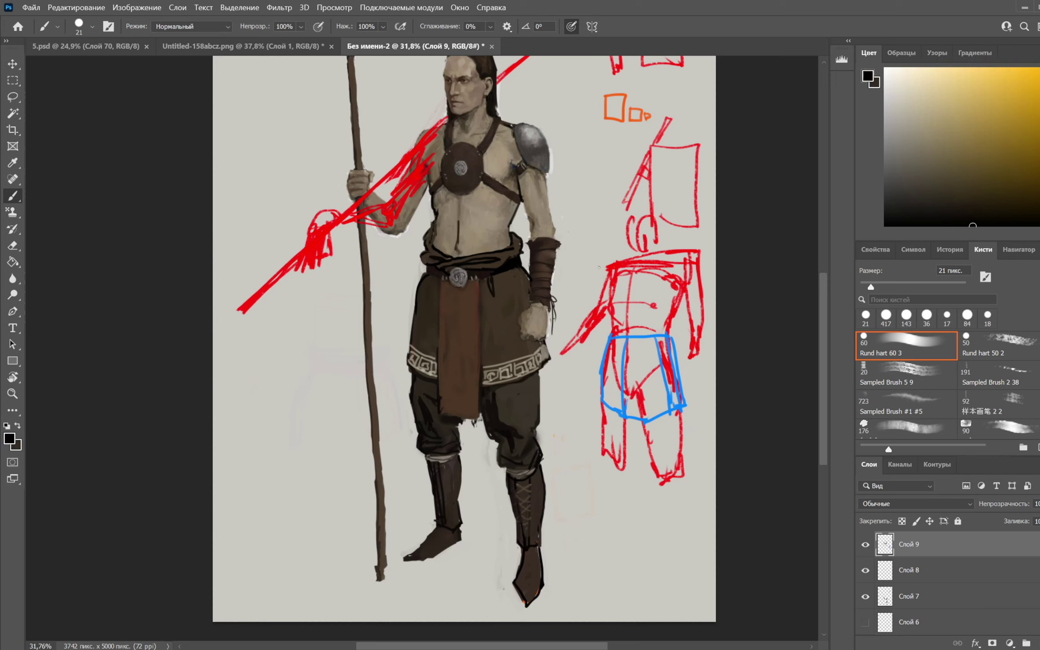
Draw a yellow oval with a question mark on the hanging front cloth and undo it
{"action": "left_click_drag", "start_coordinate": [580, 182], "coordinate": [559, 229]}
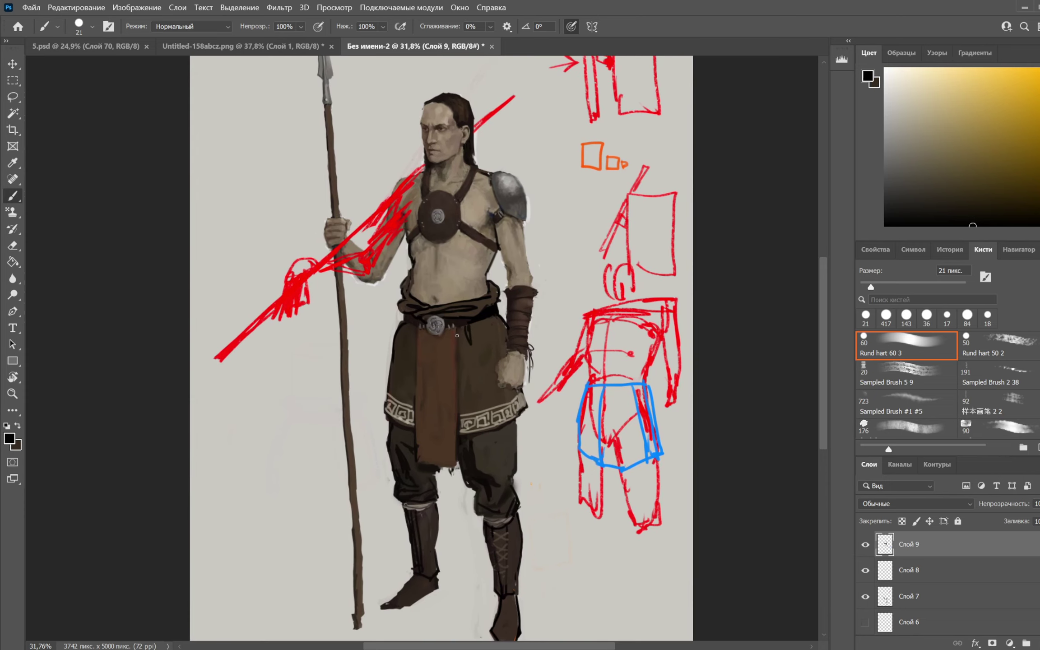
{"action": "left_click", "coordinate": [930, 150]}
{"action": "mouse_move", "coordinate": [431, 346]}
{"action": "left_mouse_down"}
{"action": "mouse_move", "coordinate": [444, 434]}
{"action": "mouse_move", "coordinate": [424, 386]}
{"action": "mouse_move", "coordinate": [437, 390]}
{"action": "left_mouse_up"}
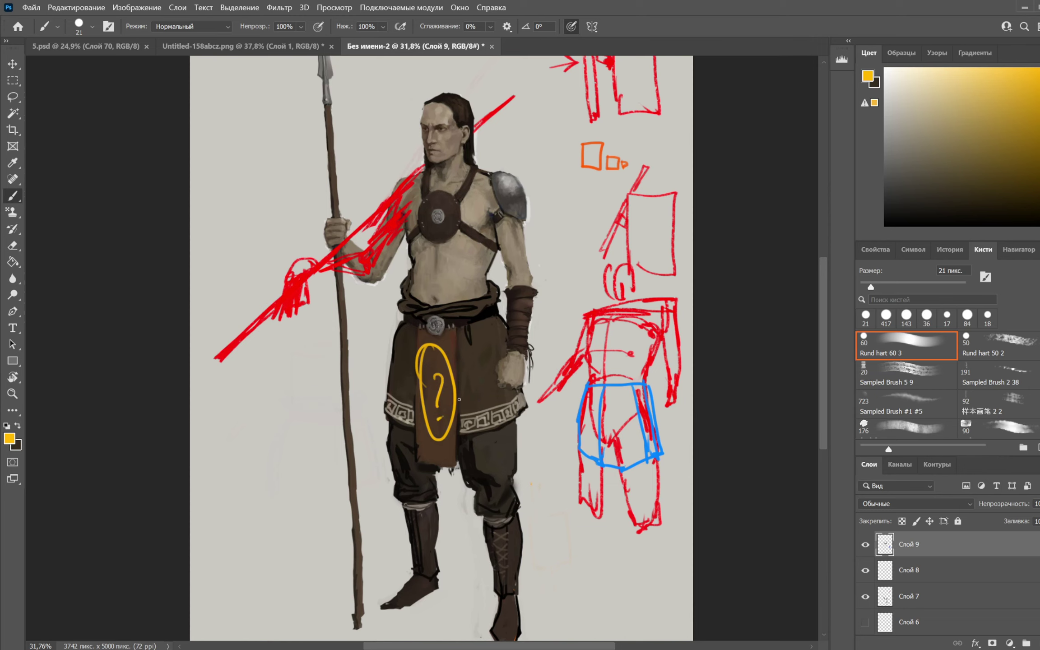
{"action": "key", "text": "ctrl+z"}
{"action": "key", "text": "ctrl+z"}
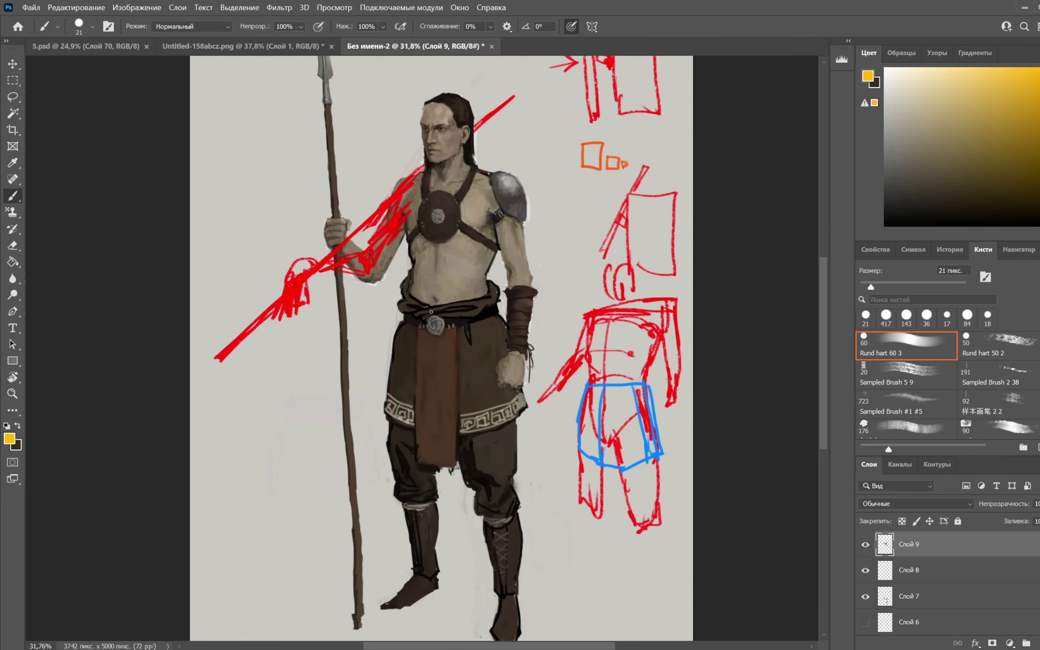
Paint over the reddish front cloth with the skirt's sampled brown, using a 75-pixel brush
{"action": "scroll", "coordinate": [431, 311], "scroll_direction": "up", "scroll_amount": 2}
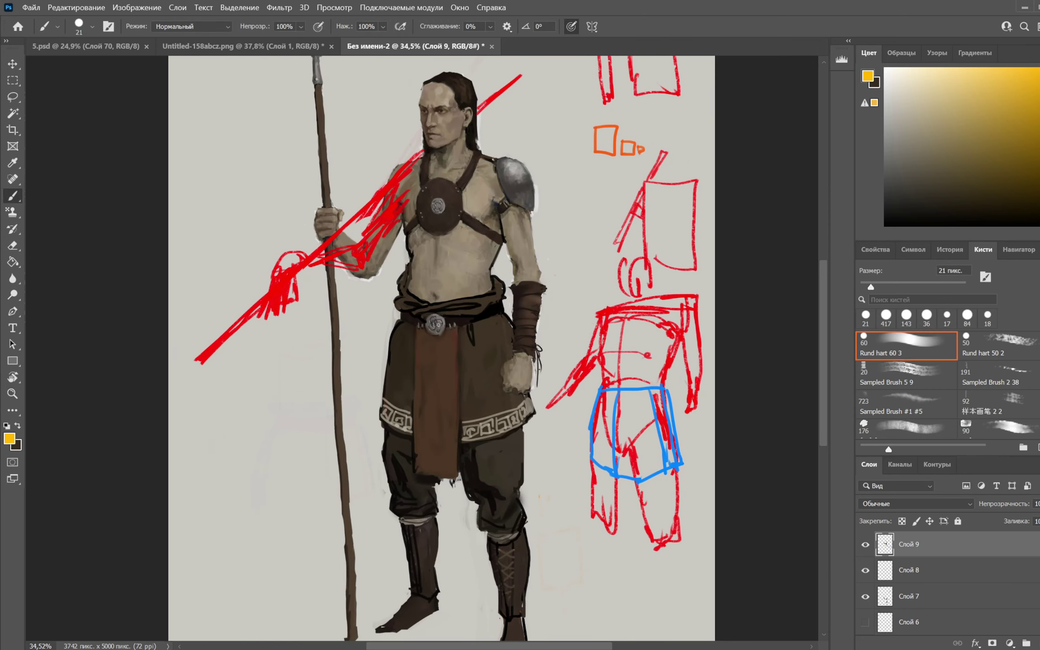
{"action": "left_click", "coordinate": [488, 344], "text": "alt"}
{"action": "right_click", "coordinate": [419, 299]}
{"action": "left_click_drag", "start_coordinate": [490, 330], "coordinate": [511, 330]}
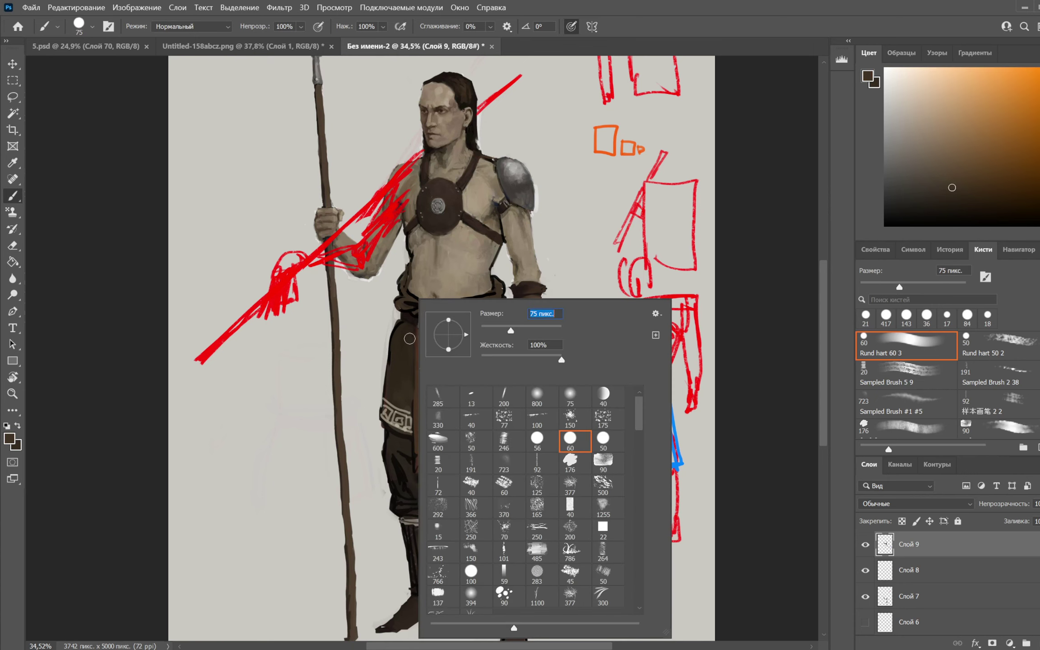
{"action": "left_click_drag", "start_coordinate": [406, 333], "coordinate": [404, 364]}
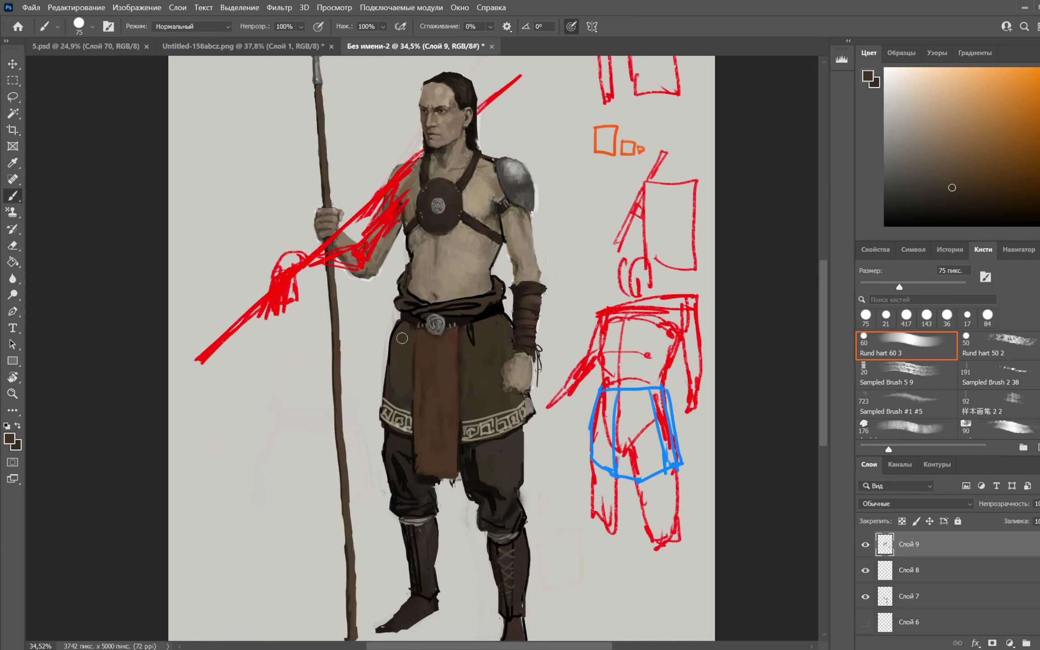
{"action": "left_click_drag", "start_coordinate": [549, 312], "coordinate": [556, 265]}
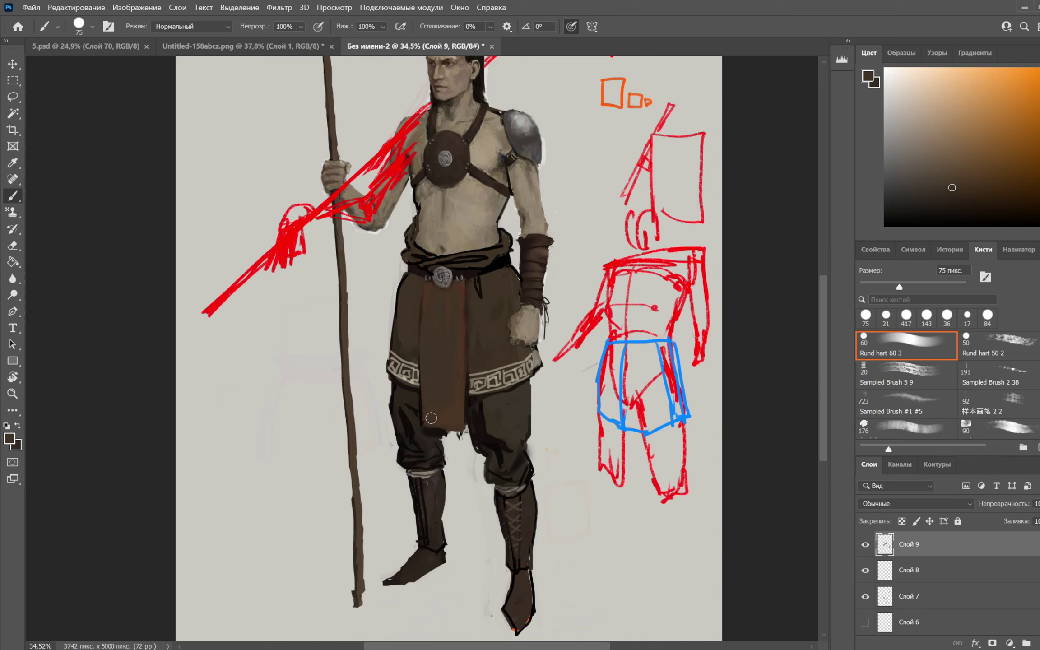
{"action": "mouse_move", "coordinate": [431, 418]}
{"action": "left_mouse_down"}
{"action": "mouse_move", "coordinate": [456, 383]}
{"action": "mouse_move", "coordinate": [457, 353]}
{"action": "mouse_move", "coordinate": [449, 381]}
{"action": "mouse_move", "coordinate": [450, 320]}
{"action": "mouse_move", "coordinate": [433, 315]}
{"action": "mouse_move", "coordinate": [429, 295]}
{"action": "mouse_move", "coordinate": [460, 291]}
{"action": "mouse_move", "coordinate": [461, 342]}
{"action": "mouse_move", "coordinate": [429, 296]}
{"action": "mouse_move", "coordinate": [456, 293]}
{"action": "left_mouse_up"}
Outline the front cloth below the buckle in a sampled near-black with a 17-pixel brush, and resample the brown
{"action": "right_click", "coordinate": [482, 208]}
{"action": "left_click", "coordinate": [551, 240]}
{"action": "key", "text": "Return"}
{"action": "left_click", "coordinate": [425, 273], "text": "alt"}
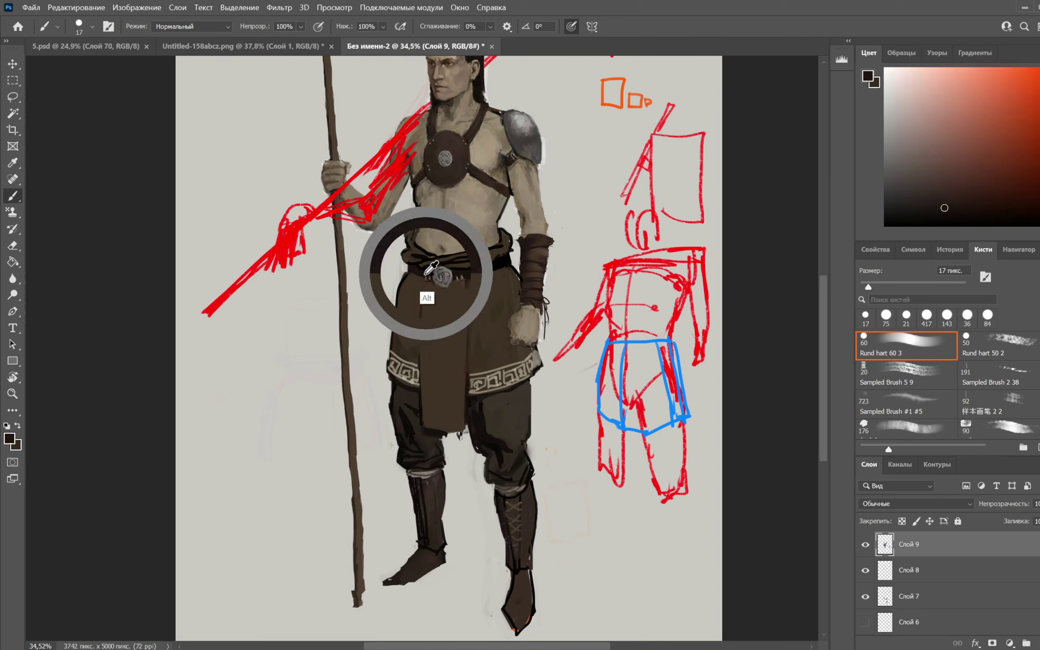
{"action": "left_click", "coordinate": [421, 336], "text": "alt"}
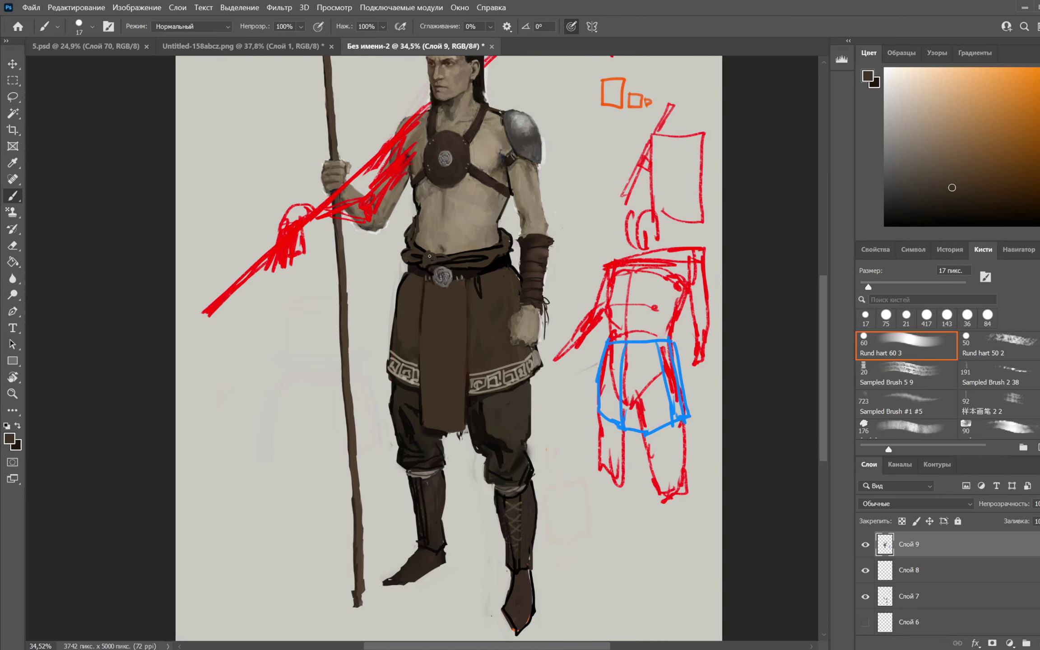
Paint a wide vertical fold across the middle of the sash above the buckle, alternating sampled brown fill and near-black outlines
{"action": "left_click_drag", "start_coordinate": [429, 256], "coordinate": [471, 251]}
{"action": "key", "text": "x"}
{"action": "left_click_drag", "start_coordinate": [424, 251], "coordinate": [436, 251]}
{"action": "key", "text": "x"}
{"action": "left_click", "coordinate": [419, 247], "text": "alt"}
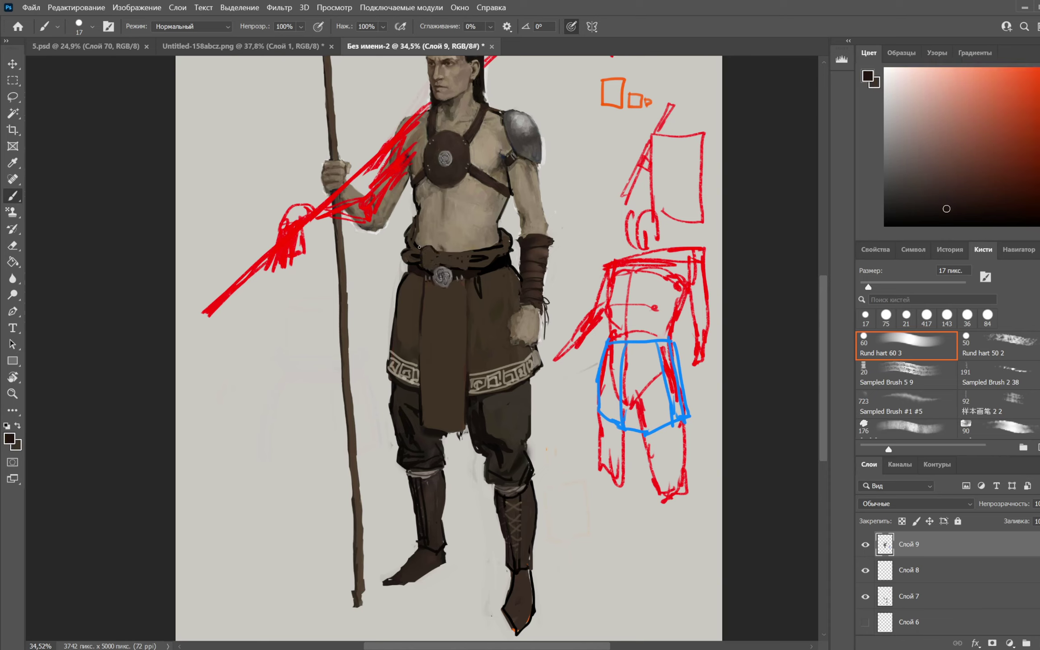
{"action": "left_click", "coordinate": [446, 253], "text": "alt"}
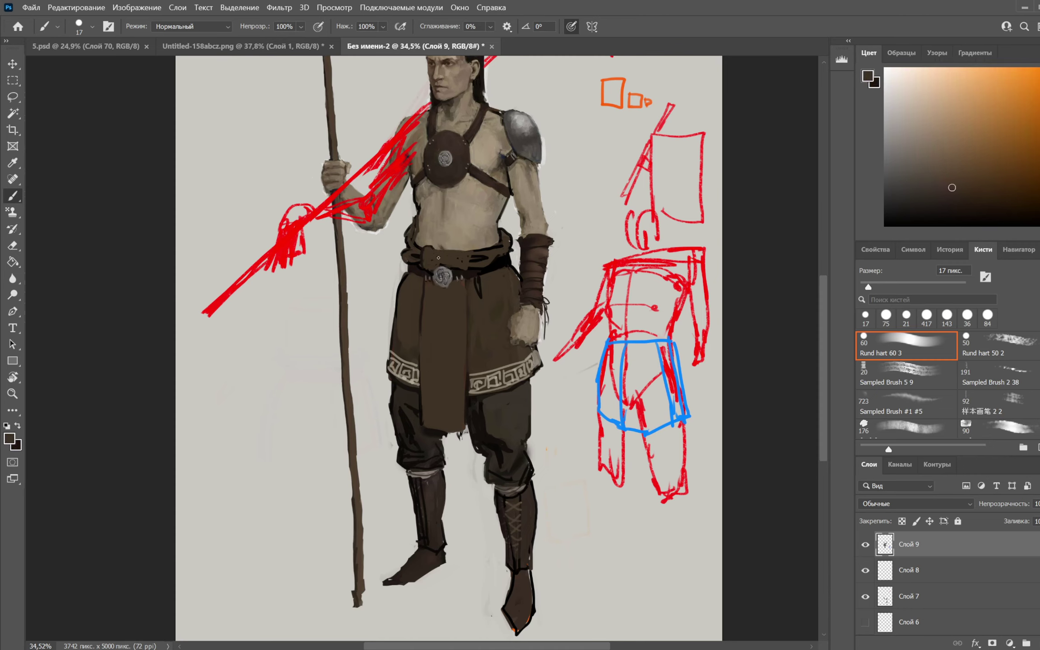
{"action": "left_click", "coordinate": [446, 251], "text": "alt"}
{"action": "left_click", "coordinate": [471, 251], "text": "alt"}
{"action": "left_click", "coordinate": [471, 249], "text": "alt"}
Darken the front cloth's side edge with a sampled near-black and rework its lower end in sampled brown
{"action": "left_click", "coordinate": [468, 264], "text": "alt"}
{"action": "left_click", "coordinate": [470, 286], "text": "alt"}
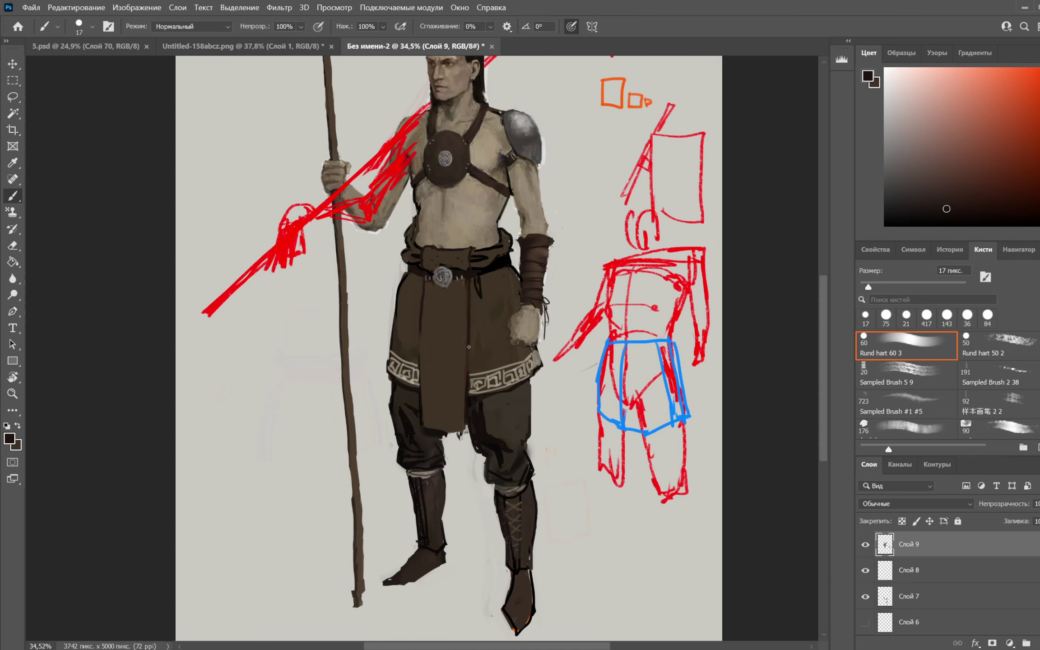
{"action": "left_click", "coordinate": [428, 427], "text": "alt"}
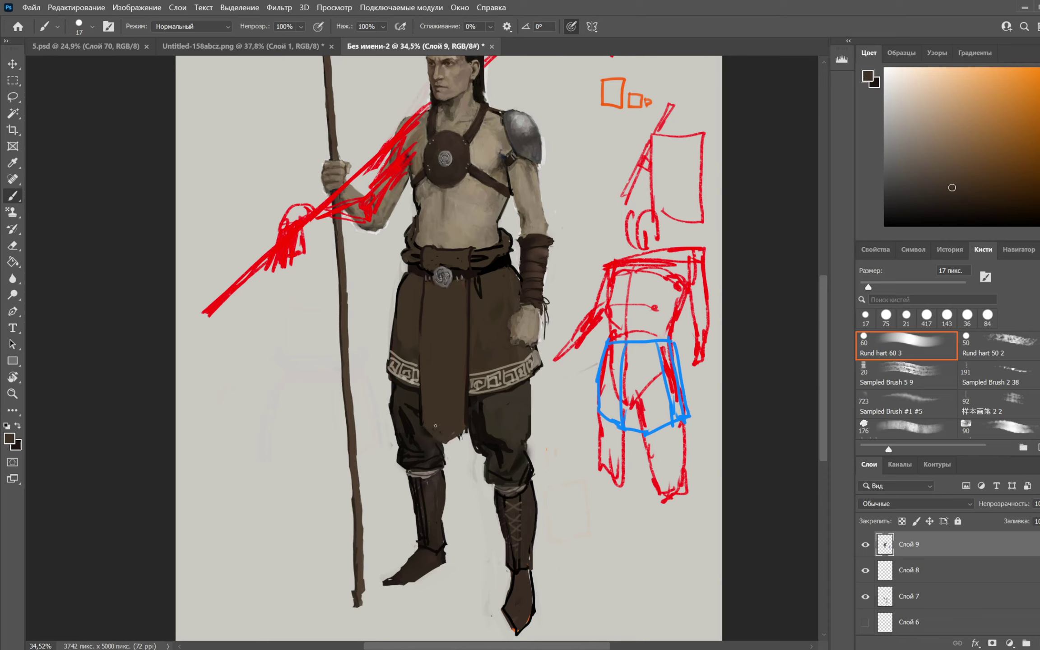
Sketch an orange outline around the front cloth and orange lines at its lower end, and undo these marks
{"action": "left_click", "coordinate": [1038, 70]}
{"action": "mouse_move", "coordinate": [420, 248]}
{"action": "left_mouse_down"}
{"action": "mouse_move", "coordinate": [417, 421]}
{"action": "mouse_move", "coordinate": [468, 420]}
{"action": "mouse_move", "coordinate": [466, 272]}
{"action": "mouse_move", "coordinate": [420, 249]}
{"action": "left_mouse_up"}
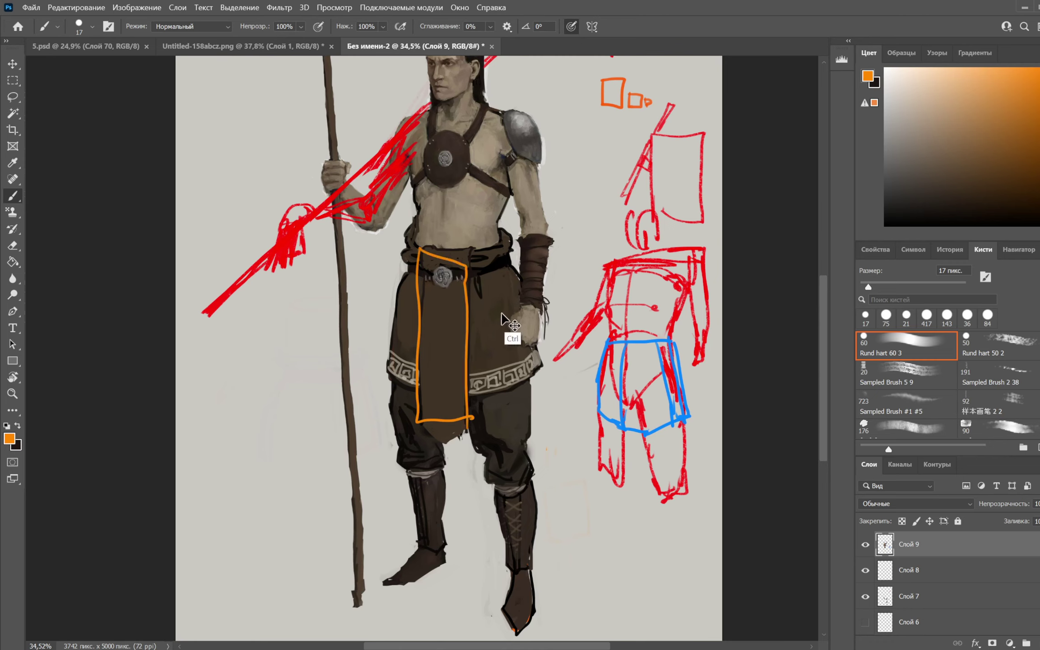
{"action": "key", "text": "ctrl+z"}
{"action": "key", "text": "ctrl+z"}
{"action": "mouse_move", "coordinate": [421, 420]}
{"action": "left_mouse_down"}
{"action": "mouse_move", "coordinate": [439, 445]}
{"action": "mouse_move", "coordinate": [472, 436]}
{"action": "left_mouse_up"}
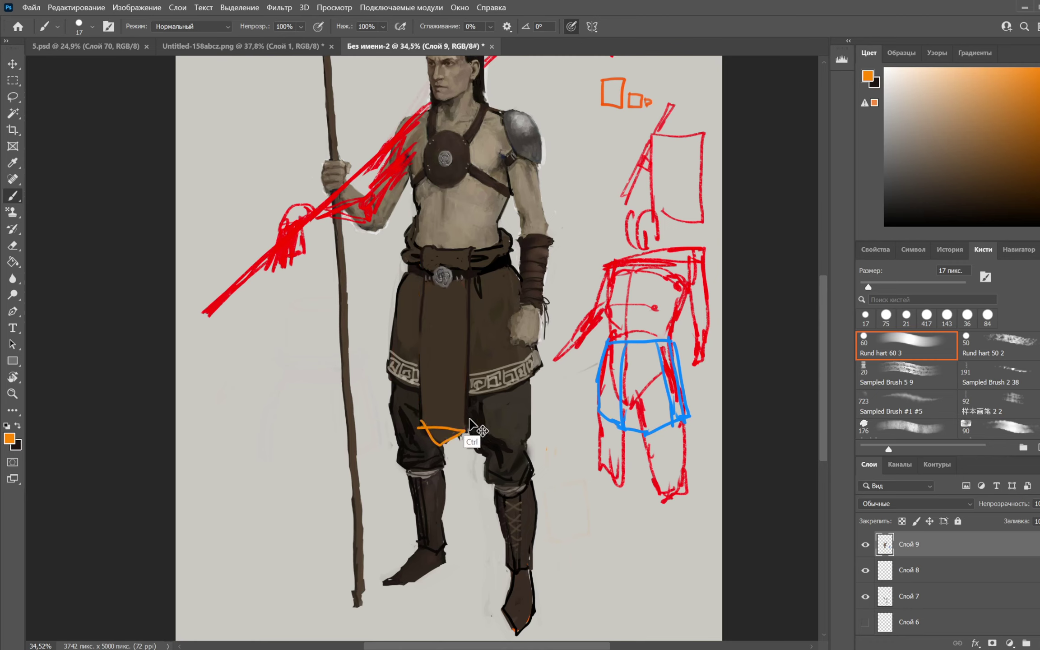
{"action": "key", "text": "ctrl+z"}
Shape the front cloth's lower end into a point, using near-black edges, sampled brown fill and colours sampled from its surroundings
{"action": "key", "text": "x"}
{"action": "key", "text": "x"}
{"action": "key", "text": "x"}
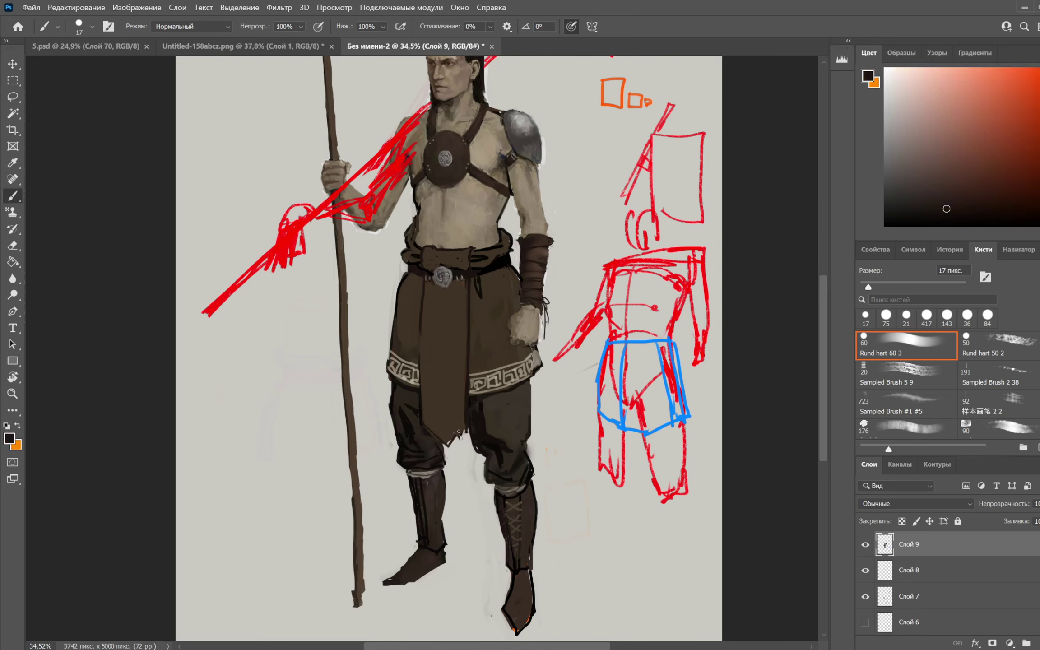
{"action": "key", "text": "x"}
{"action": "left_click", "coordinate": [452, 436], "text": "alt"}
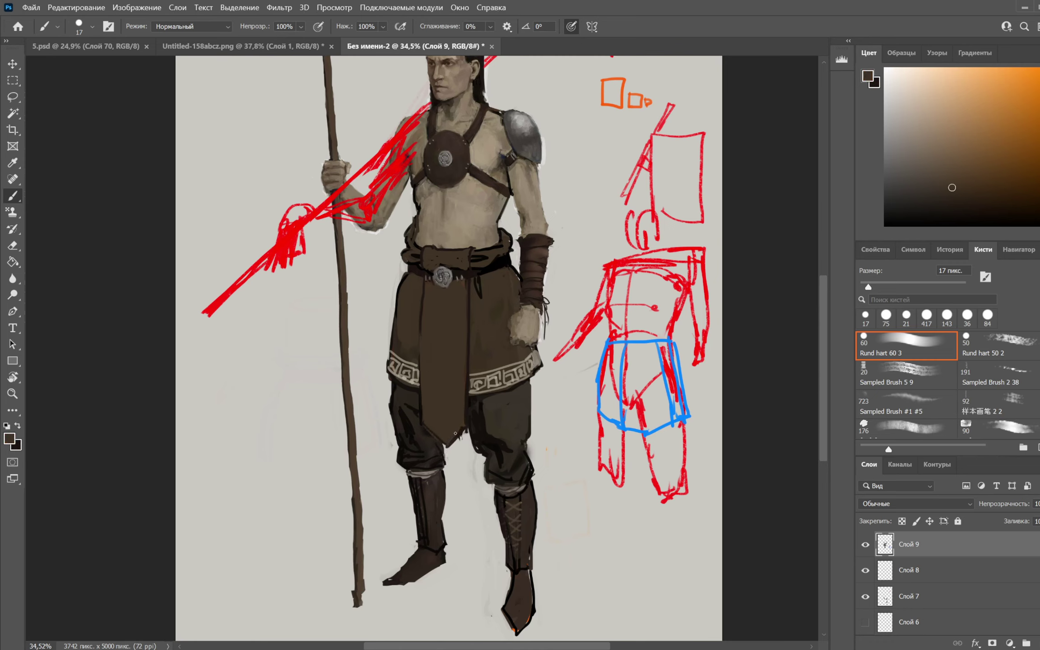
{"action": "left_click", "coordinate": [1038, 70]}
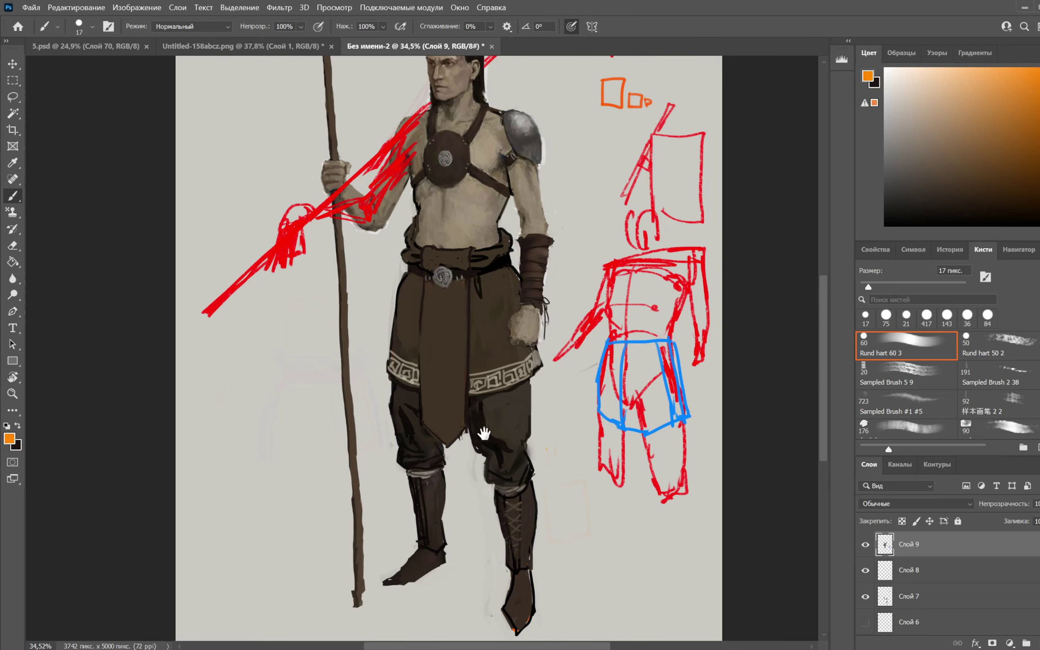
{"action": "left_click", "coordinate": [448, 454], "text": "alt"}
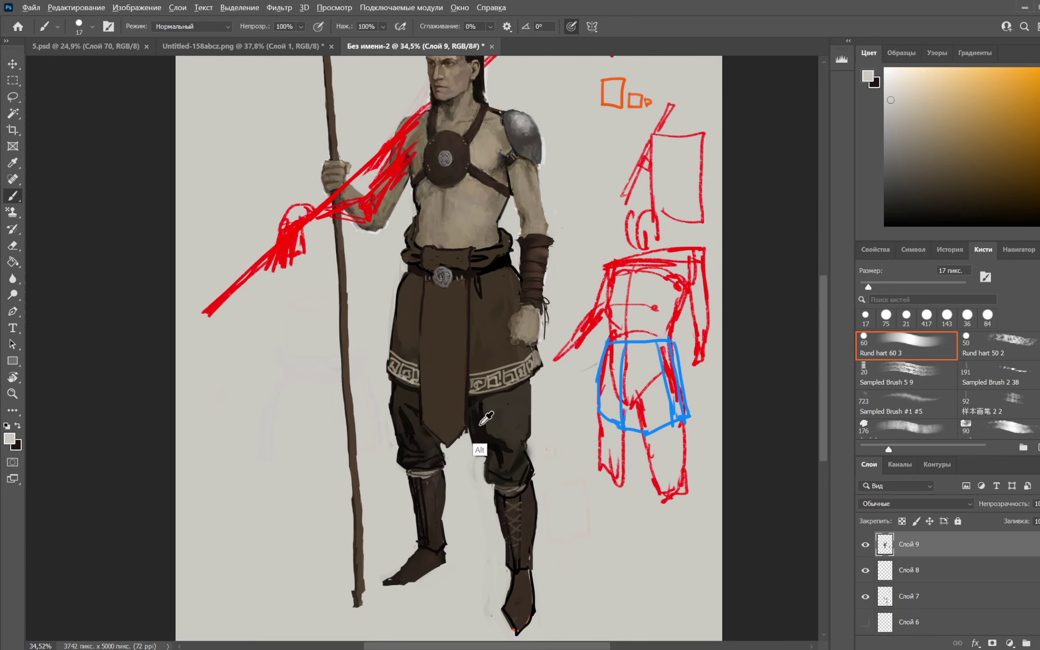
{"action": "left_click", "coordinate": [479, 450], "text": "alt"}
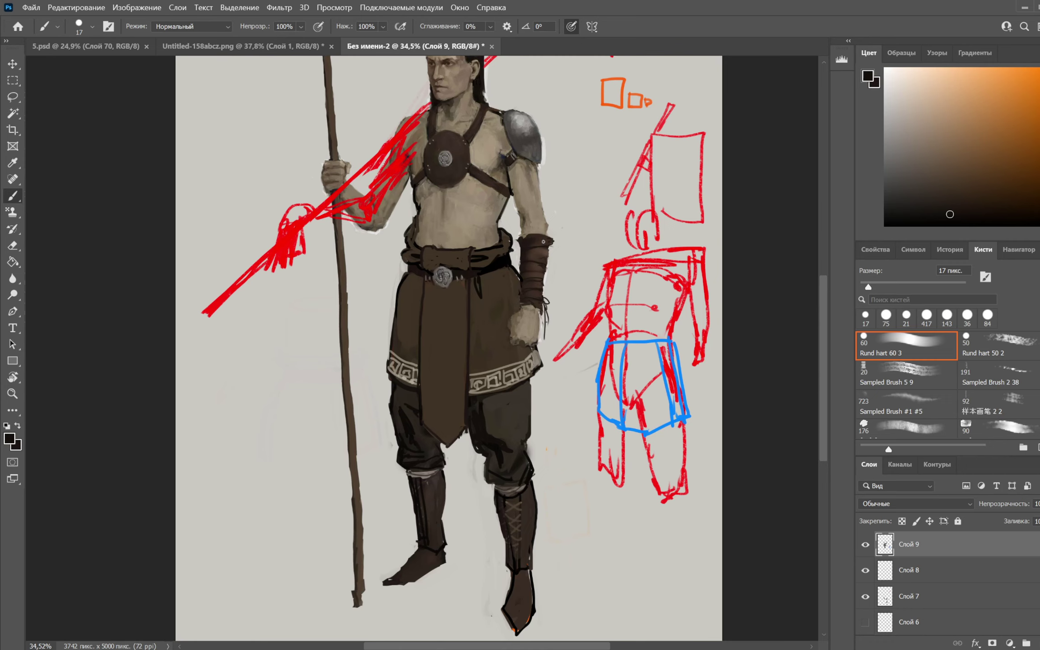
Paint a light knotwork ornament tapering upward from the front cloth's pointed tip, using the skirt trim's sampled beige
{"action": "left_click", "coordinate": [473, 409], "text": "alt"}
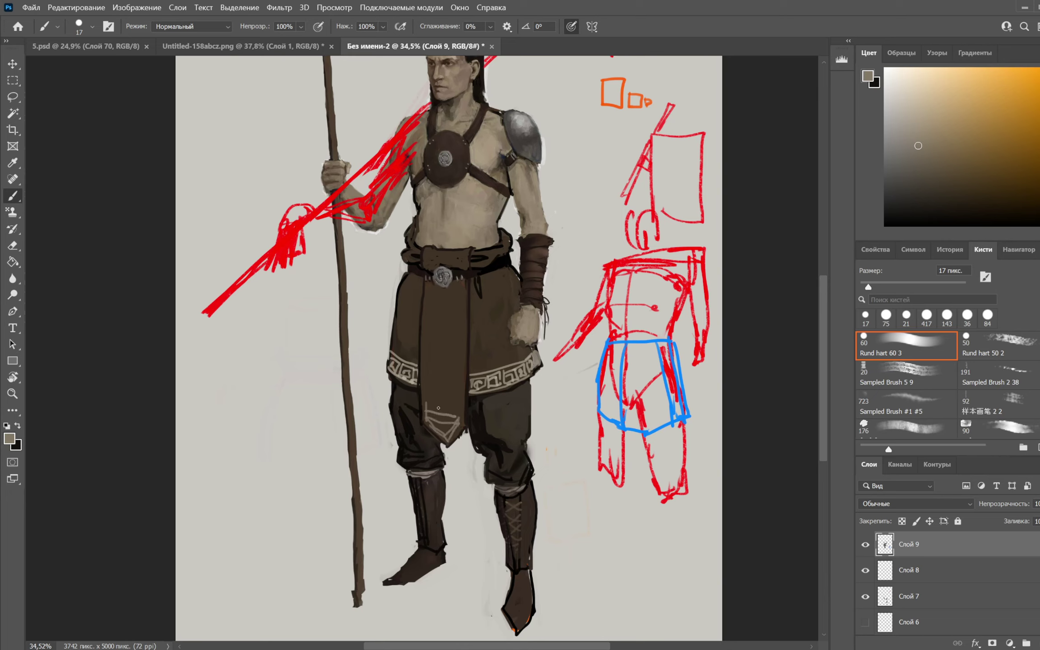
{"action": "left_click_drag", "start_coordinate": [425, 403], "coordinate": [434, 405]}
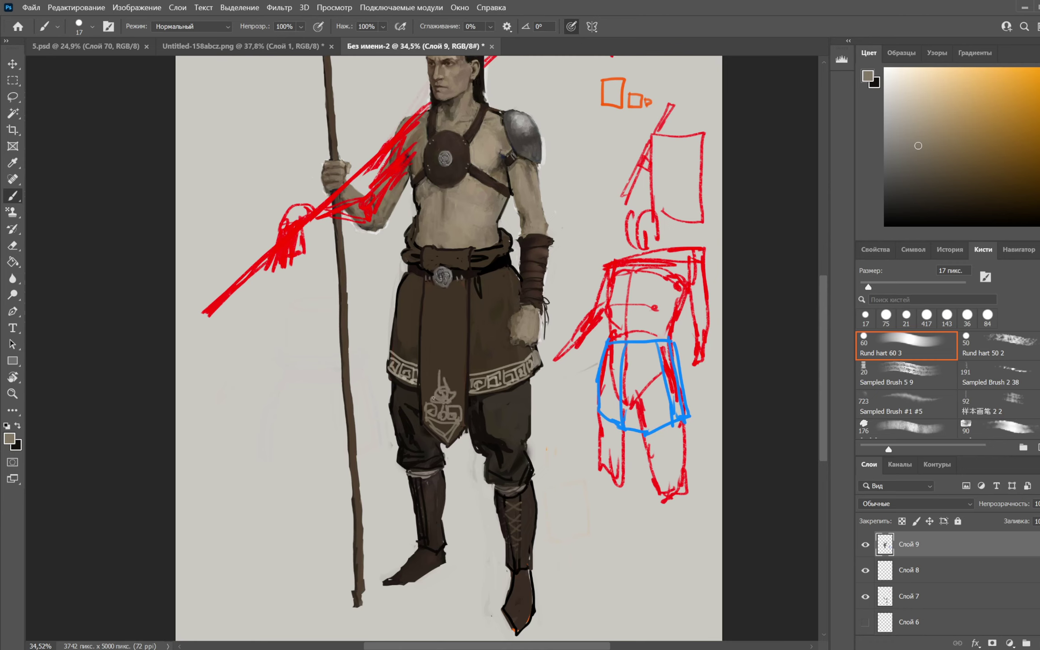
{"action": "left_click_drag", "start_coordinate": [440, 375], "coordinate": [444, 377]}
{"action": "left_click", "coordinate": [429, 391], "text": "alt"}
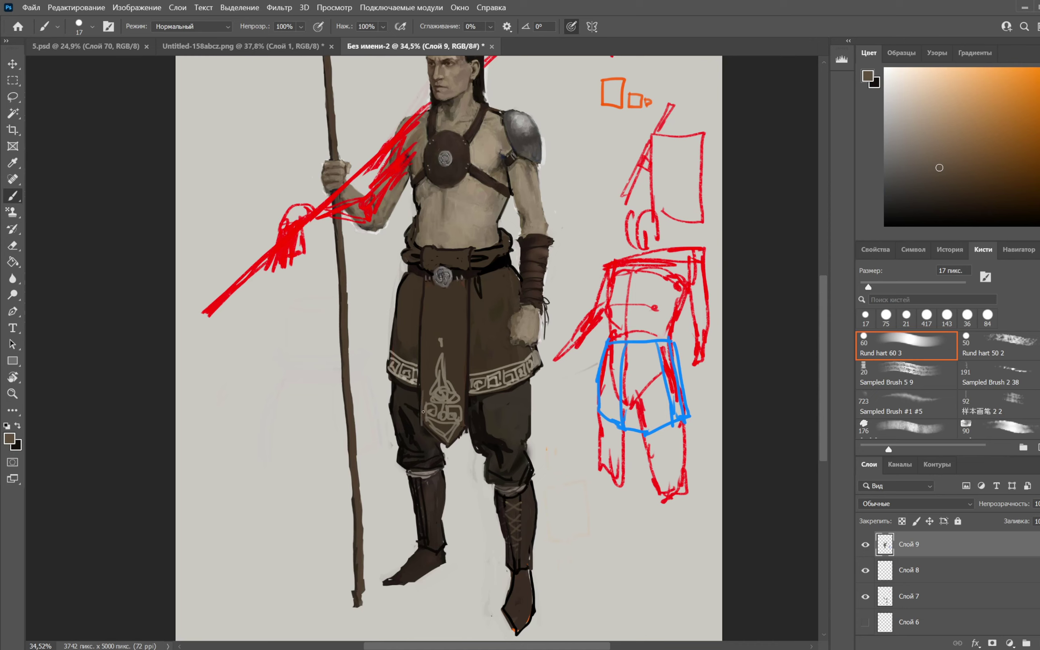
Add muted brown curved shapes along both sides of the front cloth's ornament with a larger brush
{"action": "left_click_drag", "start_coordinate": [424, 412], "coordinate": [424, 400]}
{"action": "key", "text": "ctrl+z"}
{"action": "right_click", "coordinate": [462, 348]}
{"action": "left_click", "coordinate": [541, 343]}
{"action": "left_click_drag", "start_coordinate": [422, 352], "coordinate": [427, 389]}
{"action": "left_click", "coordinate": [429, 382], "text": "alt"}
{"action": "mouse_move", "coordinate": [427, 341]}
{"action": "left_mouse_down"}
{"action": "mouse_move", "coordinate": [421, 420]}
{"action": "mouse_move", "coordinate": [451, 442]}
{"action": "mouse_move", "coordinate": [465, 429]}
{"action": "left_mouse_up"}
{"action": "mouse_move", "coordinate": [465, 374]}
{"action": "left_mouse_down"}
{"action": "mouse_move", "coordinate": [461, 428]}
{"action": "mouse_move", "coordinate": [455, 351]}
{"action": "left_mouse_up"}
Paint over the belt studs beside the buckle above the cloth's outer edge, using sampled cloth and belt colours and a 20-pixel brush
{"action": "right_click", "coordinate": [441, 249]}
{"action": "mouse_move", "coordinate": [511, 271]}
{"action": "left_mouse_down"}
{"action": "mouse_move", "coordinate": [441, 279]}
{"action": "mouse_move", "coordinate": [474, 270]}
{"action": "left_mouse_up"}
{"action": "left_click", "coordinate": [431, 310], "text": "alt"}
{"action": "key", "text": "z"}
{"action": "key", "text": "b"}
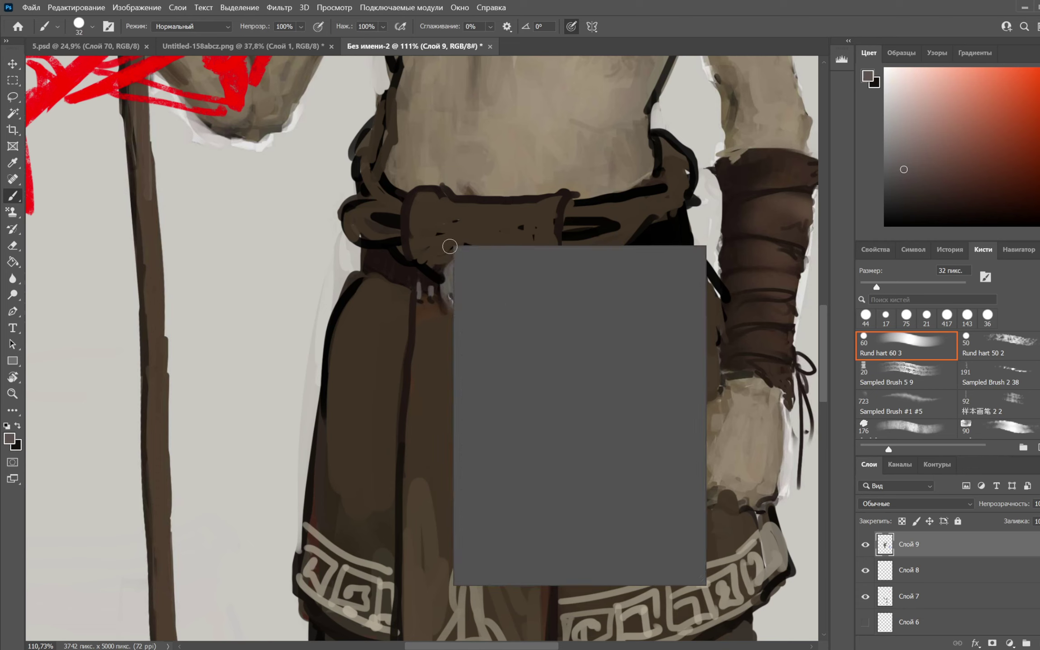
{"action": "right_click", "coordinate": [439, 278]}
{"action": "left_click", "coordinate": [524, 276]}
{"action": "left_click", "coordinate": [419, 289]}
{"action": "left_click", "coordinate": [424, 321], "text": "alt"}
{"action": "mouse_move", "coordinate": [421, 302]}
{"action": "left_mouse_down"}
{"action": "mouse_move", "coordinate": [410, 281]}
{"action": "mouse_move", "coordinate": [435, 289]}
{"action": "mouse_move", "coordinate": [414, 268]}
{"action": "mouse_move", "coordinate": [433, 288]}
{"action": "left_mouse_up"}
{"action": "left_click", "coordinate": [421, 275], "text": "alt"}
Clean up the round belt buckle with sampled greys and a dark edge along its underside
{"action": "left_click", "coordinate": [451, 305], "text": "alt"}
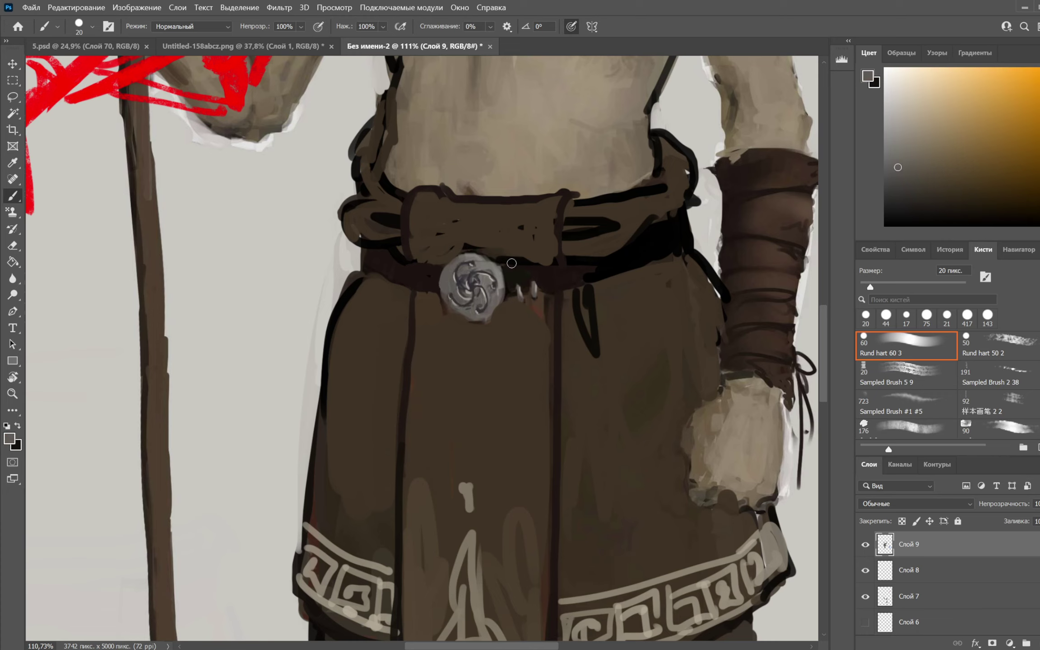
{"action": "left_click", "coordinate": [433, 285], "text": "alt"}
{"action": "mouse_move", "coordinate": [445, 311]}
{"action": "left_mouse_down"}
{"action": "mouse_move", "coordinate": [467, 323]}
{"action": "mouse_move", "coordinate": [498, 315]}
{"action": "mouse_move", "coordinate": [491, 321]}
{"action": "mouse_move", "coordinate": [499, 305]}
{"action": "mouse_move", "coordinate": [451, 300]}
{"action": "mouse_move", "coordinate": [456, 312]}
{"action": "mouse_move", "coordinate": [492, 314]}
{"action": "left_mouse_up"}
{"action": "key", "text": "x"}
{"action": "left_click", "coordinate": [467, 313], "text": "alt"}
{"action": "left_click", "coordinate": [493, 269], "text": "alt"}
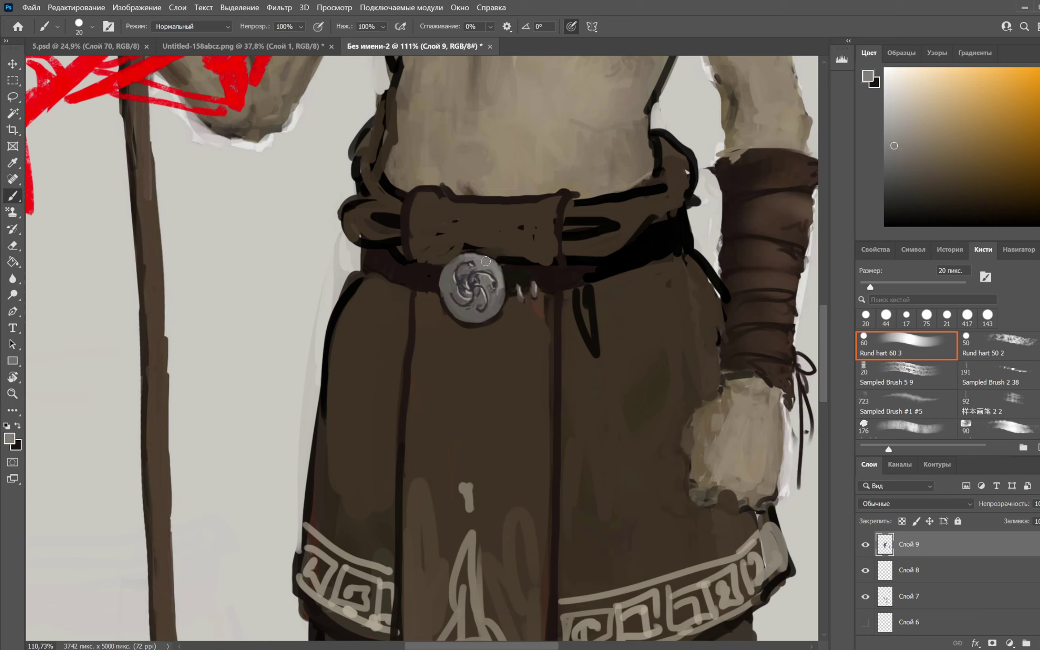
Paint over the remaining belt studs on the buckle's other side with the front cloth's sampled brown
{"action": "left_click", "coordinate": [526, 310], "text": "alt"}
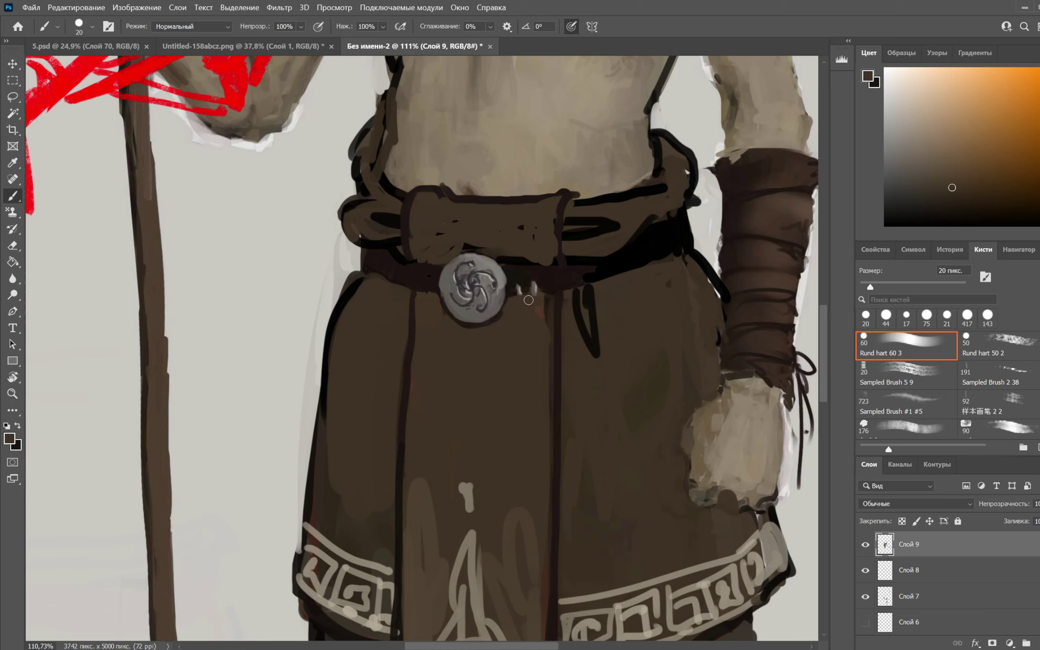
Cover the light specks beside the belt buckle and paint out the black marks on the sash's central panel with sampled browns
{"action": "left_click", "coordinate": [537, 270], "text": "alt"}
{"action": "left_click_drag", "start_coordinate": [514, 291], "coordinate": [537, 285]}
{"action": "key", "text": "z"}
{"action": "left_click_drag", "start_coordinate": [596, 226], "coordinate": [533, 225]}
{"action": "left_click_drag", "start_coordinate": [628, 189], "coordinate": [604, 256]}
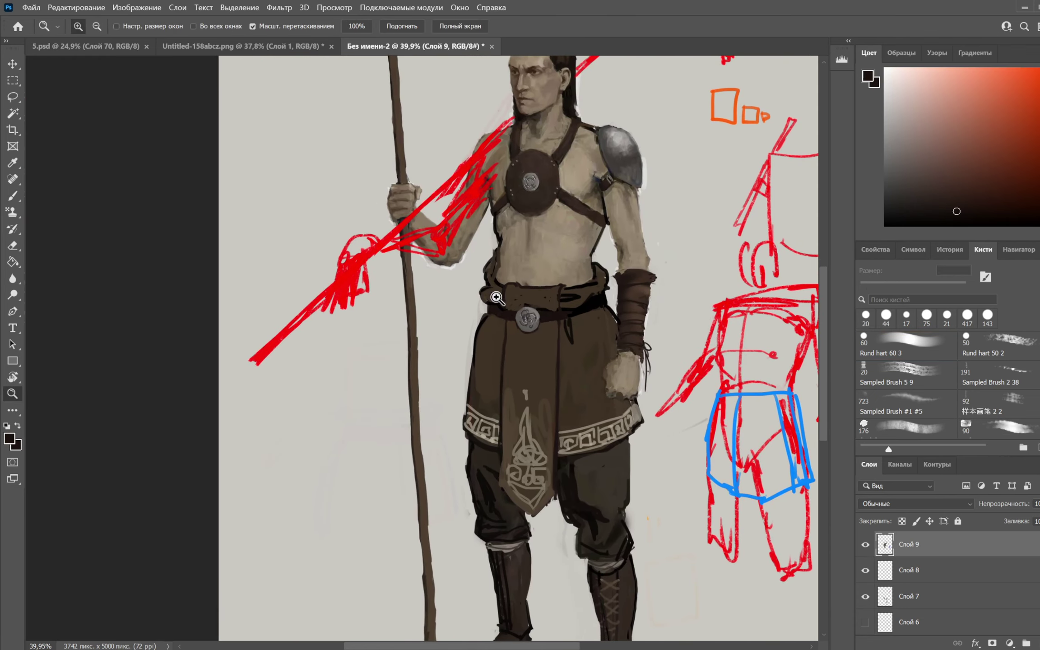
{"action": "scroll", "coordinate": [566, 295], "scroll_direction": "up", "scroll_amount": 2}
{"action": "key", "text": "b"}
{"action": "left_click", "coordinate": [579, 305], "text": "alt"}
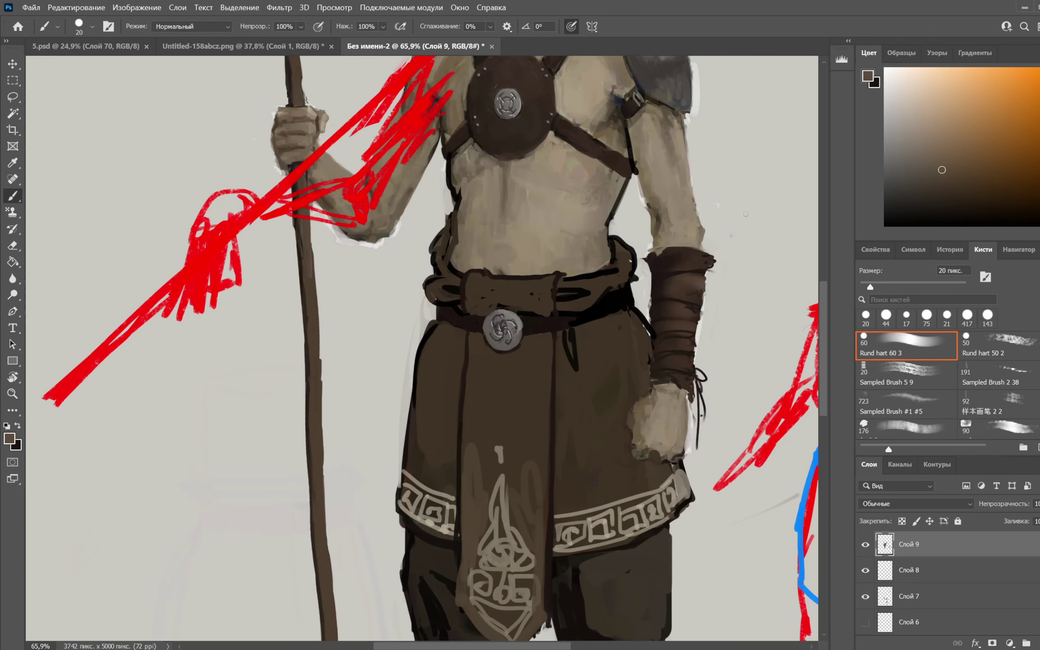
{"action": "mouse_move", "coordinate": [477, 279]}
{"action": "left_mouse_down"}
{"action": "mouse_move", "coordinate": [497, 297]}
{"action": "mouse_move", "coordinate": [492, 287]}
{"action": "mouse_move", "coordinate": [525, 290]}
{"action": "mouse_move", "coordinate": [548, 295]}
{"action": "left_mouse_up"}
{"action": "left_click", "coordinate": [468, 291], "text": "alt"}
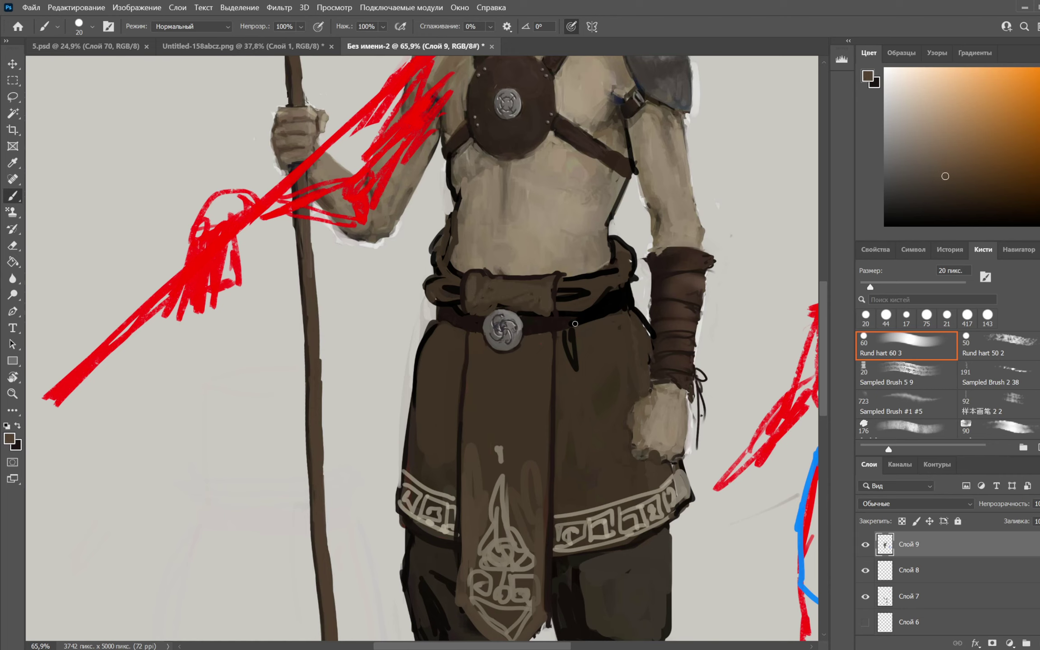
Sample the skirt's brown and paint vertical strokes down the front panel beside its right-hand seam
{"action": "left_click", "coordinate": [574, 324], "text": "alt"}
{"action": "left_click", "coordinate": [540, 344], "text": "alt"}
{"action": "left_click_drag", "start_coordinate": [544, 364], "coordinate": [545, 439]}
{"action": "mouse_move", "coordinate": [544, 522]}
{"action": "left_mouse_down"}
{"action": "mouse_move", "coordinate": [545, 612]}
{"action": "mouse_move", "coordinate": [546, 557]}
{"action": "mouse_move", "coordinate": [546, 587]}
{"action": "left_mouse_up"}
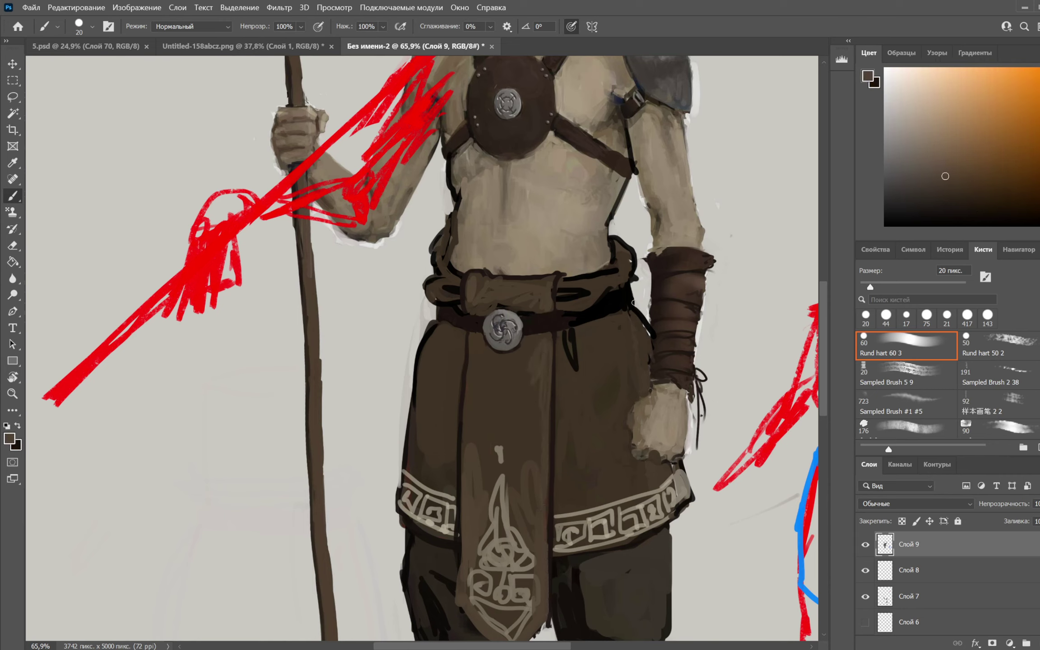
Refine the skirt's right outline beside the lowered hand with alternating brown and near-black brush strokes
{"action": "key", "text": "z"}
{"action": "left_click_drag", "start_coordinate": [622, 307], "coordinate": [614, 283]}
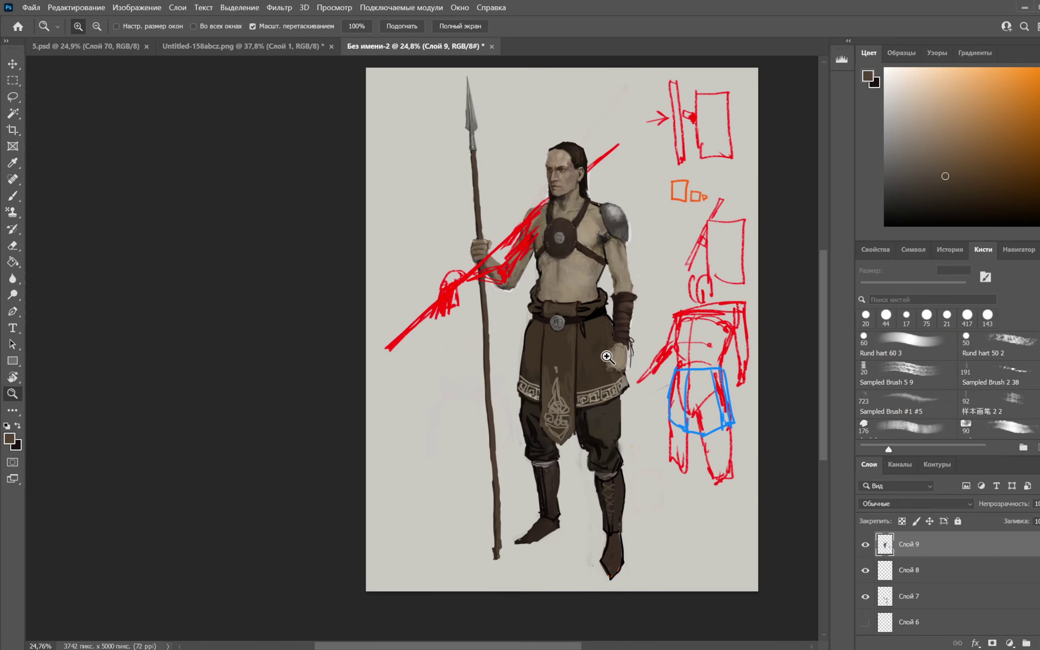
{"action": "left_click_drag", "start_coordinate": [600, 368], "coordinate": [625, 349]}
{"action": "left_click_drag", "start_coordinate": [625, 271], "coordinate": [595, 294]}
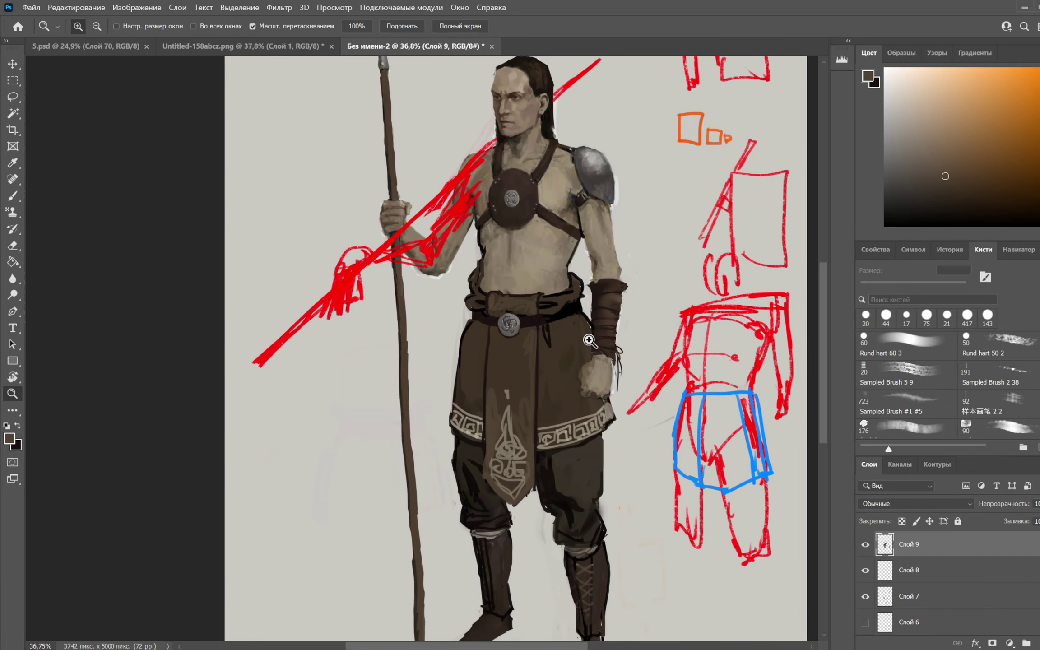
{"action": "key", "text": "b"}
{"action": "key", "text": "x"}
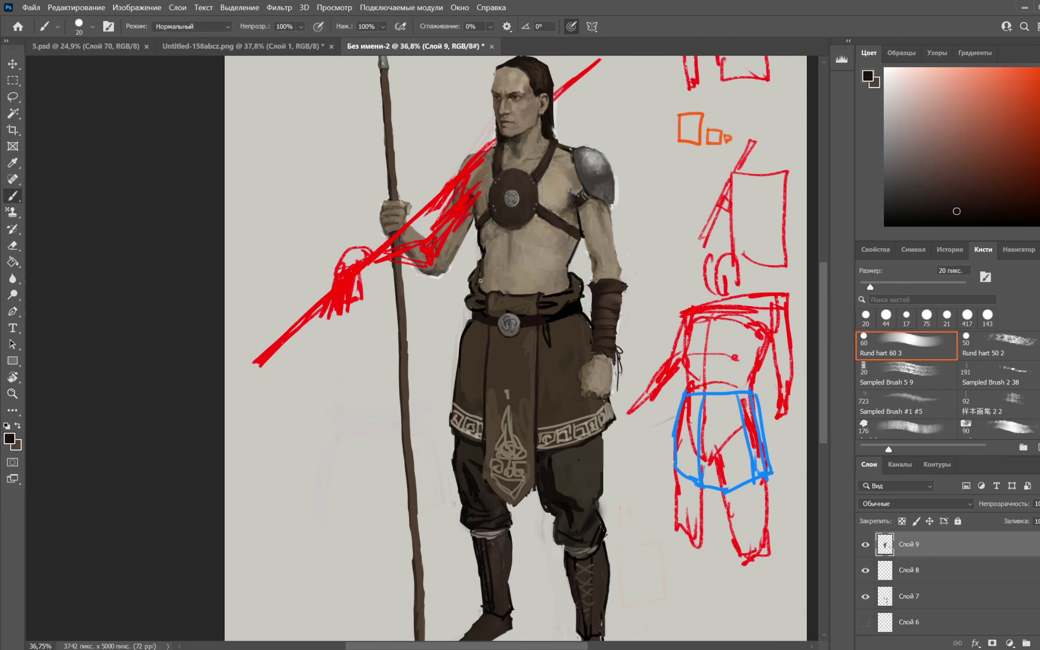
{"action": "key", "text": "x"}
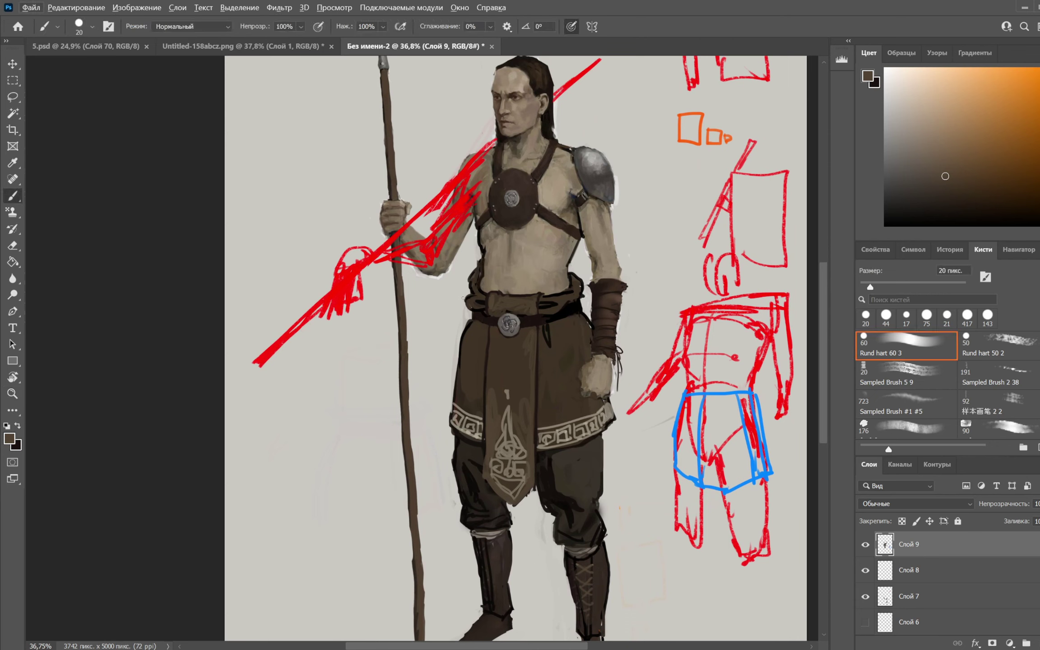
{"action": "key", "text": "x"}
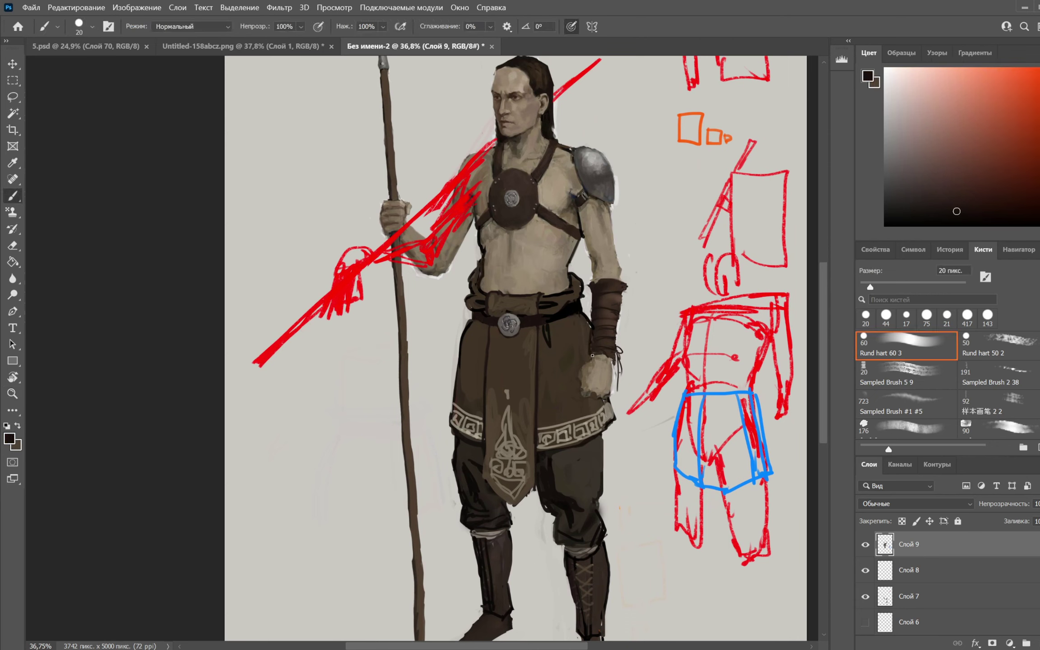
{"action": "key", "text": "x"}
{"action": "key", "text": "x"}
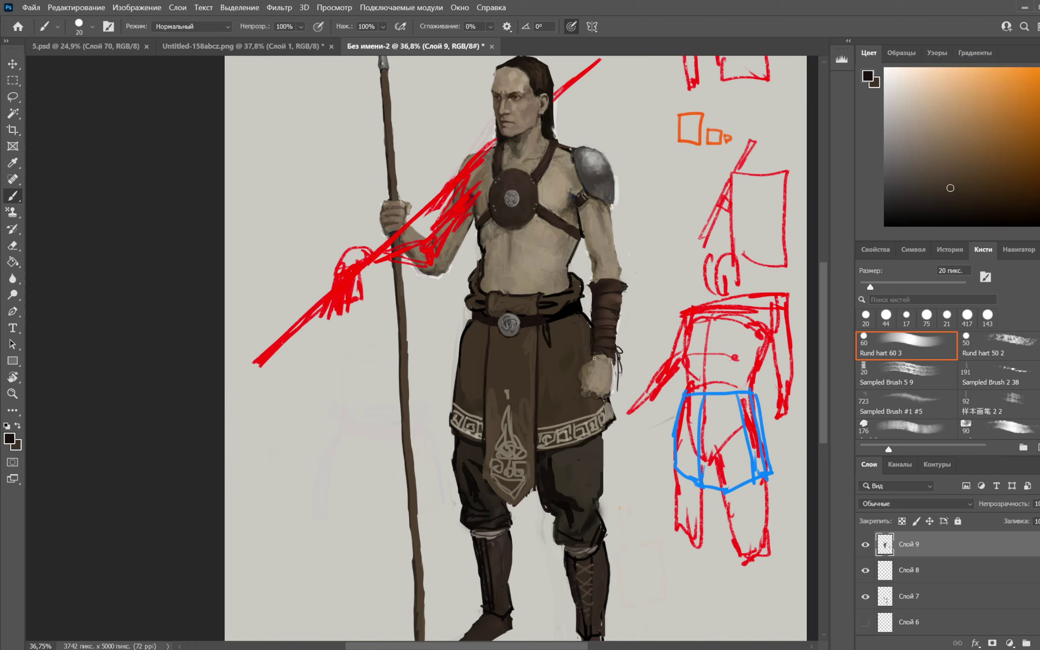
Touch up the edge where the skirt meets the forearm bracer using sampled dark brown and near-black
{"action": "left_click", "coordinate": [593, 349], "text": "alt"}
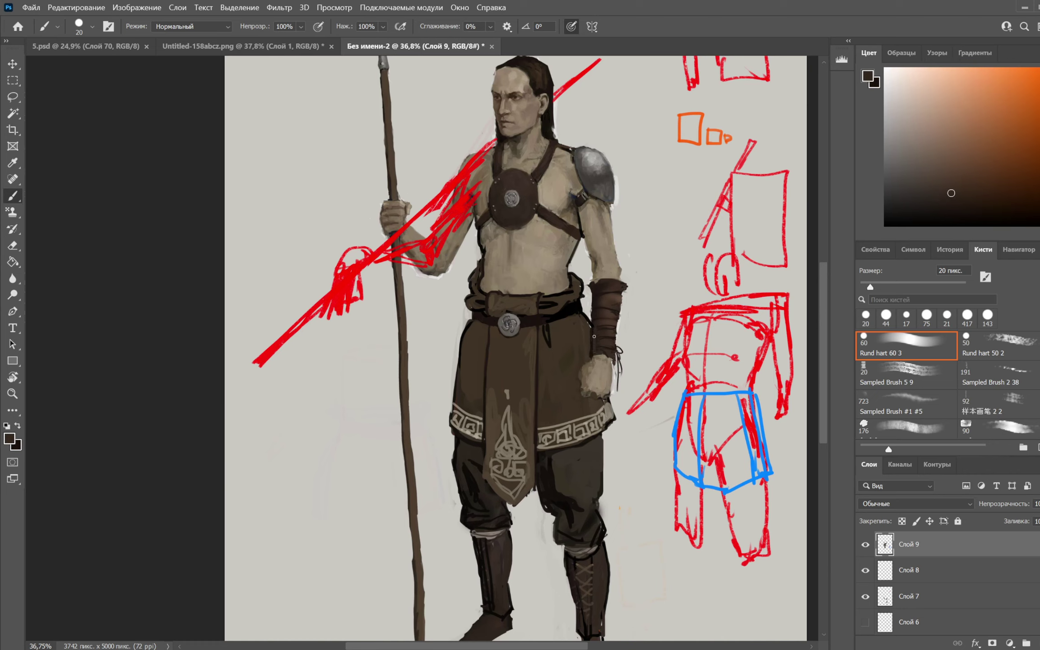
{"action": "key", "text": "x"}
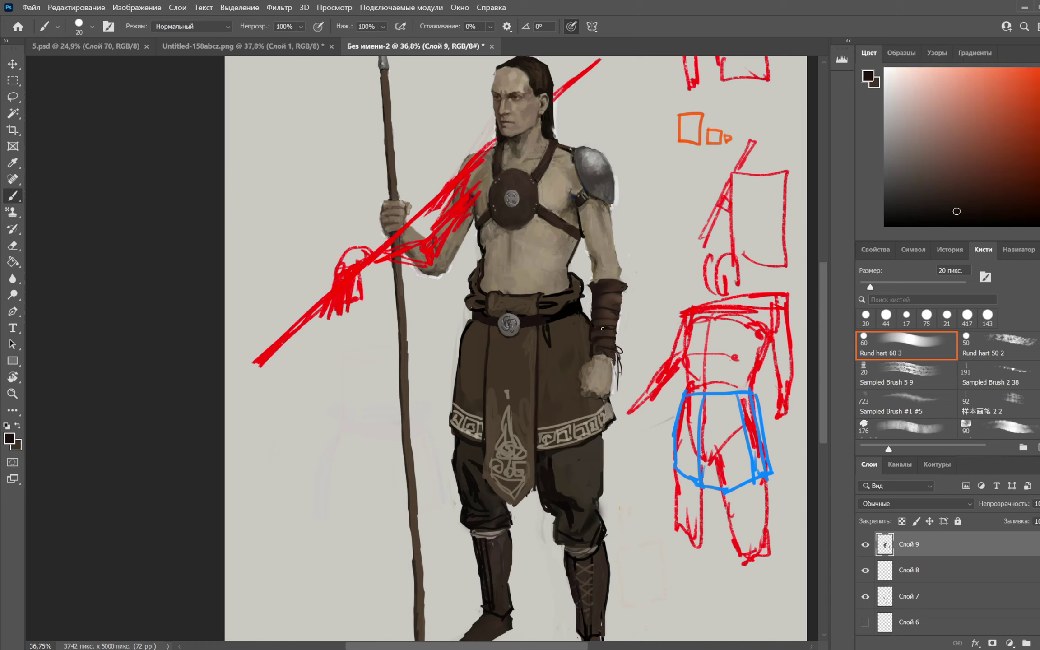
{"action": "key", "text": "x"}
{"action": "left_click", "coordinate": [592, 302], "text": "alt"}
{"action": "key", "text": "x"}
{"action": "key", "text": "x"}
Reshape the skirt's left outline with sampled skirt brown
{"action": "left_click", "coordinate": [462, 382], "text": "alt"}
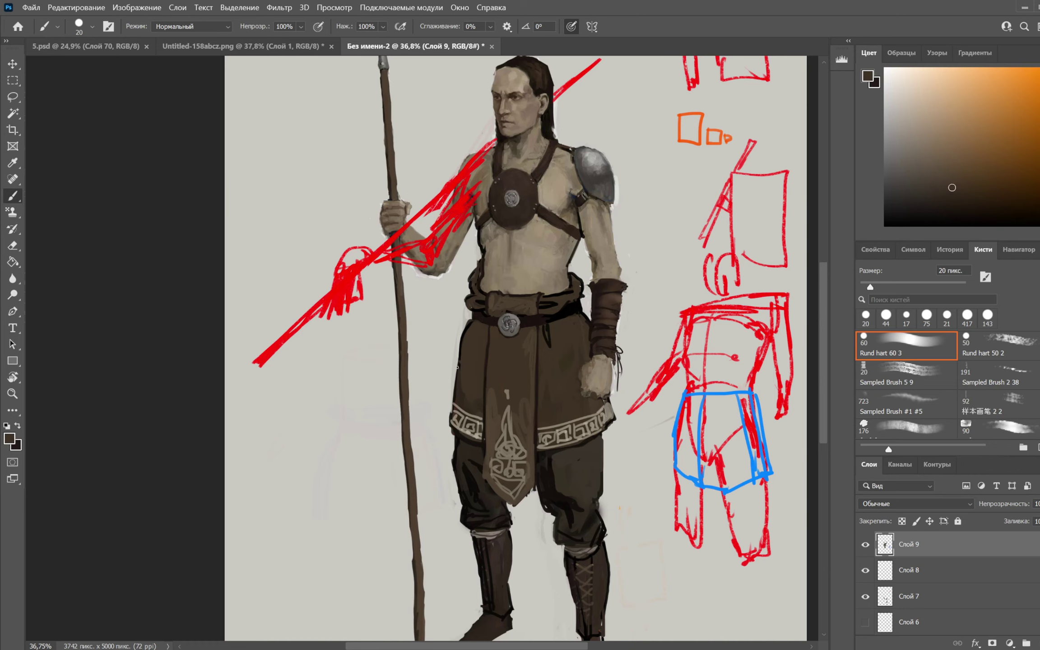
{"action": "mouse_move", "coordinate": [456, 361]}
{"action": "left_mouse_down"}
{"action": "mouse_move", "coordinate": [456, 434]}
{"action": "mouse_move", "coordinate": [449, 411]}
{"action": "mouse_move", "coordinate": [460, 361]}
{"action": "left_mouse_up"}
{"action": "key", "text": "x"}
{"action": "left_click", "coordinate": [452, 467], "text": "alt"}
Sketch a bright orange guide stroke down the left side of the skirt and undo it
{"action": "left_click_drag", "start_coordinate": [971, 111], "coordinate": [1038, 74]}
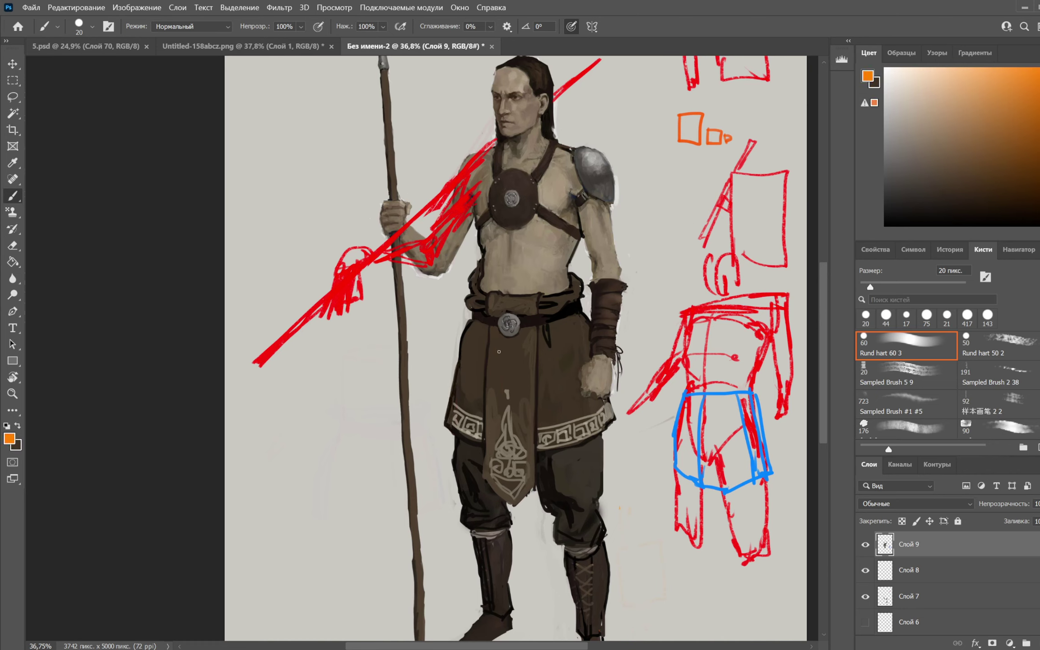
{"action": "mouse_move", "coordinate": [468, 333]}
{"action": "left_mouse_down"}
{"action": "mouse_move", "coordinate": [453, 387]}
{"action": "mouse_move", "coordinate": [461, 440]}
{"action": "left_mouse_up"}
{"action": "key", "text": "ctrl+z"}
{"action": "mouse_move", "coordinate": [658, 292]}
{"action": "left_mouse_down"}
{"action": "mouse_move", "coordinate": [592, 426]}
{"action": "mouse_move", "coordinate": [590, 254]}
{"action": "mouse_move", "coordinate": [604, 231]}
{"action": "mouse_move", "coordinate": [556, 274]}
{"action": "left_mouse_up"}
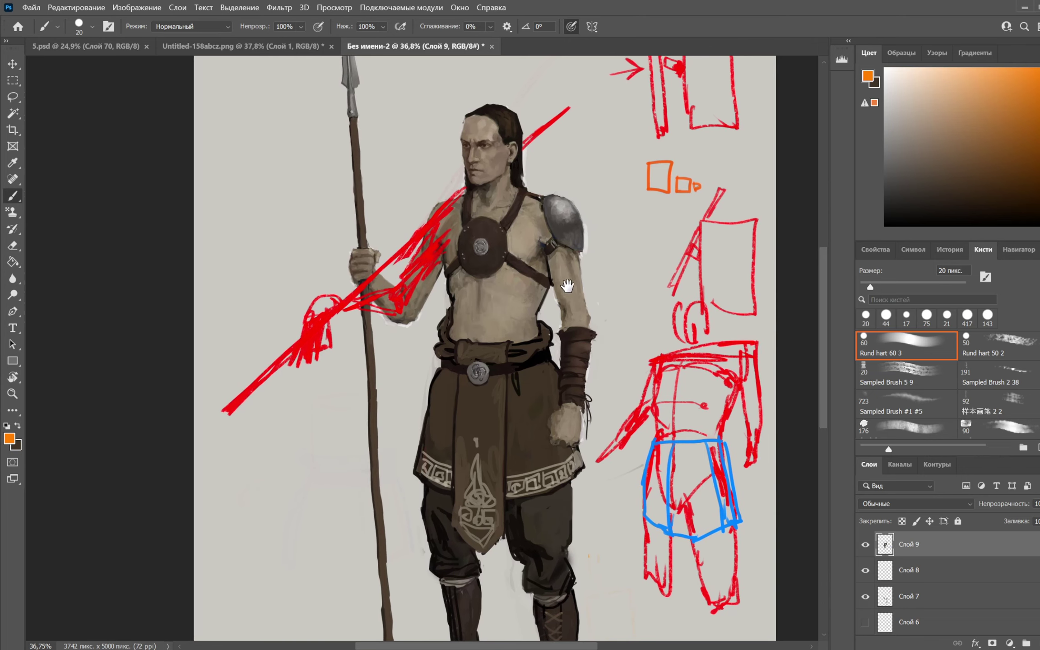
{"action": "left_click_drag", "start_coordinate": [495, 241], "coordinate": [475, 265]}
{"action": "left_click", "coordinate": [516, 264], "text": "alt"}
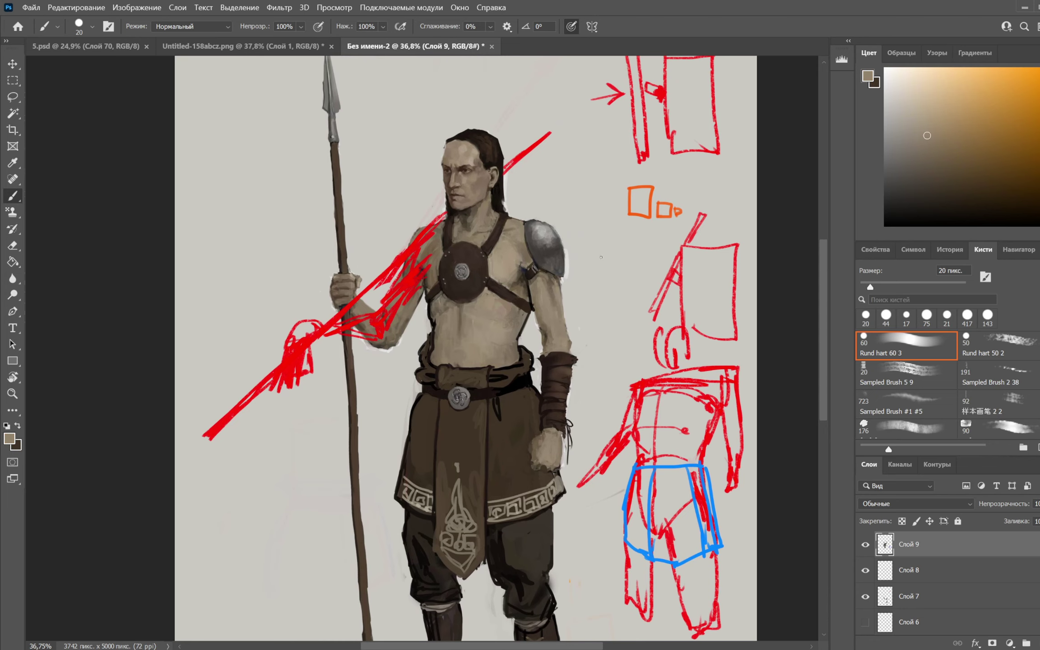
{"action": "left_click_drag", "start_coordinate": [602, 295], "coordinate": [600, 306]}
{"action": "left_click_drag", "start_coordinate": [590, 356], "coordinate": [580, 271]}
{"action": "key", "text": "z"}
{"action": "mouse_move", "coordinate": [532, 320]}
{"action": "left_mouse_down"}
{"action": "mouse_move", "coordinate": [546, 322]}
{"action": "mouse_move", "coordinate": [520, 348]}
{"action": "mouse_move", "coordinate": [555, 375]}
{"action": "left_mouse_up"}
{"action": "key", "text": "b"}
{"action": "key", "text": "ctrl+z"}
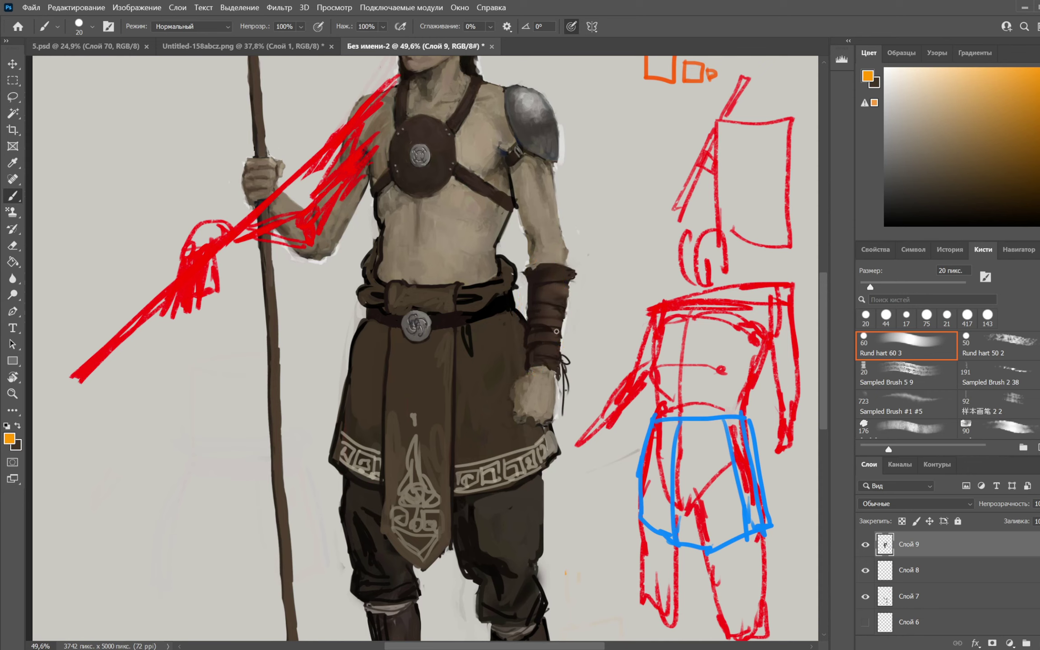
Sketch orange guide strokes across the forearm bracer and undo all of them
{"action": "key", "text": "x"}
{"action": "left_click", "coordinate": [541, 276], "text": "alt"}
{"action": "key", "text": "x"}
{"action": "mouse_move", "coordinate": [655, 222]}
{"action": "left_mouse_down"}
{"action": "mouse_move", "coordinate": [419, 230]}
{"action": "mouse_move", "coordinate": [337, 258]}
{"action": "mouse_move", "coordinate": [547, 244]}
{"action": "mouse_move", "coordinate": [660, 213]}
{"action": "mouse_move", "coordinate": [525, 298]}
{"action": "left_mouse_up"}
{"action": "mouse_move", "coordinate": [583, 298]}
{"action": "left_mouse_down"}
{"action": "mouse_move", "coordinate": [519, 330]}
{"action": "mouse_move", "coordinate": [544, 349]}
{"action": "left_mouse_up"}
{"action": "left_click_drag", "start_coordinate": [571, 330], "coordinate": [525, 379]}
{"action": "key", "text": "ctrl+z"}
{"action": "key", "text": "ctrl+z"}
{"action": "key", "text": "ctrl+z"}
Touch up the shoulder between the chest strap and the metal shoulder plate with a sampled skin tone
{"action": "key", "text": "x"}
{"action": "left_click", "coordinate": [481, 130], "text": "alt"}
{"action": "left_click_drag", "start_coordinate": [484, 89], "coordinate": [501, 96]}
Sketch an orange guide stroke along the outer side of the bracer and undo it
{"action": "key", "text": "x"}
{"action": "left_click_drag", "start_coordinate": [576, 265], "coordinate": [561, 383]}
{"action": "key", "text": "ctrl+z"}
Rework the bracer's inner edge using sampled dark brown and the light grey background colour
{"action": "key", "text": "x"}
{"action": "left_click", "coordinate": [532, 333], "text": "alt"}
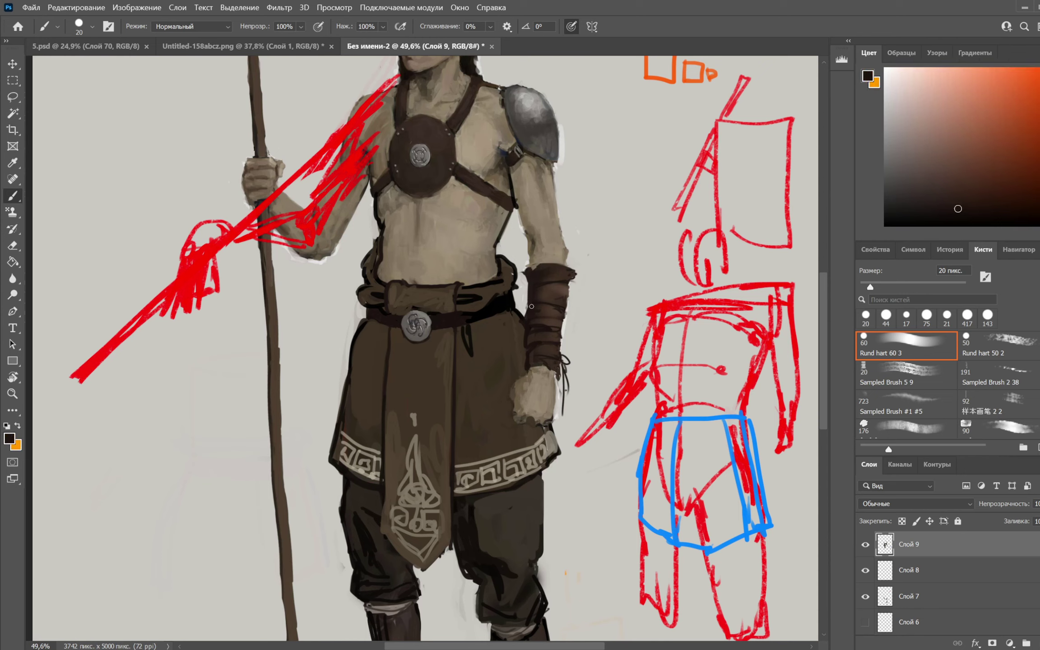
{"action": "left_click", "coordinate": [524, 305], "text": "alt"}
{"action": "key", "text": "x"}
{"action": "mouse_move", "coordinate": [526, 292]}
{"action": "left_mouse_down"}
{"action": "mouse_move", "coordinate": [533, 303]}
{"action": "mouse_move", "coordinate": [527, 269]}
{"action": "left_mouse_up"}
{"action": "key", "text": "ctrl+z"}
{"action": "left_click", "coordinate": [531, 311], "text": "alt"}
{"action": "key", "text": "x"}
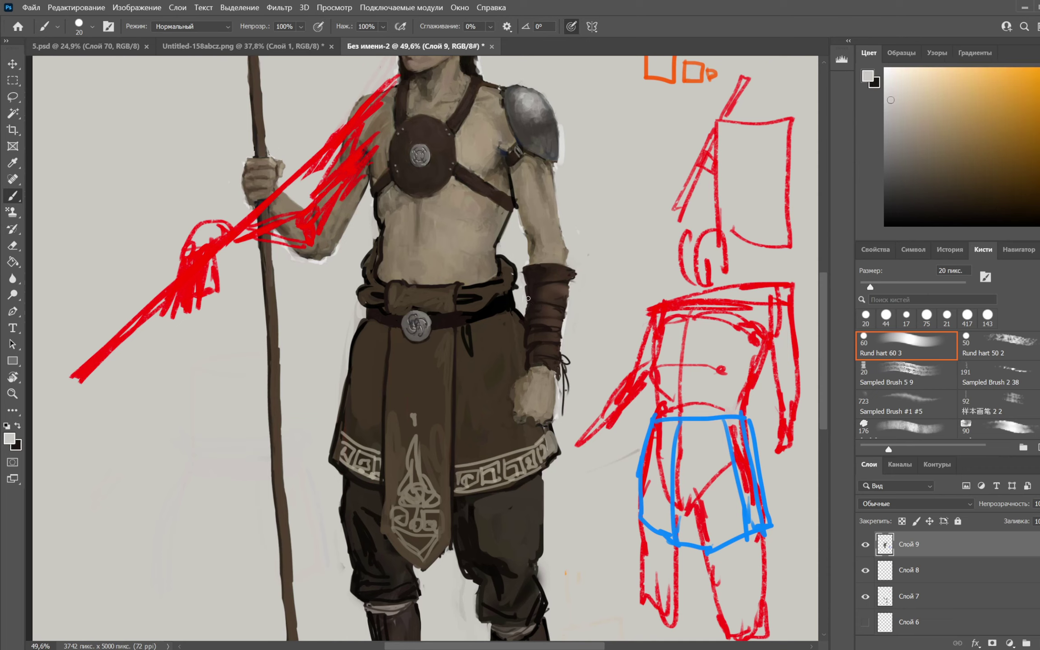
{"action": "key", "text": "x"}
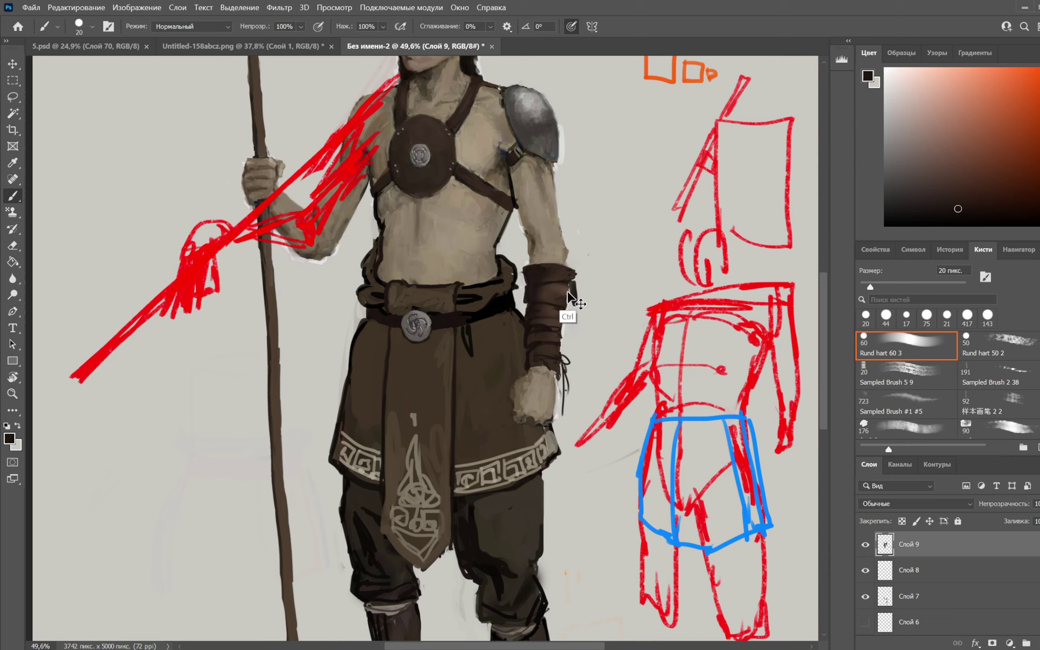
Paint wrap folds across the leather bracer, alternating near-black with a sampled mid-brown
{"action": "left_click_drag", "start_coordinate": [565, 341], "coordinate": [563, 325]}
{"action": "key", "text": "x"}
{"action": "left_click", "coordinate": [558, 325], "text": "alt"}
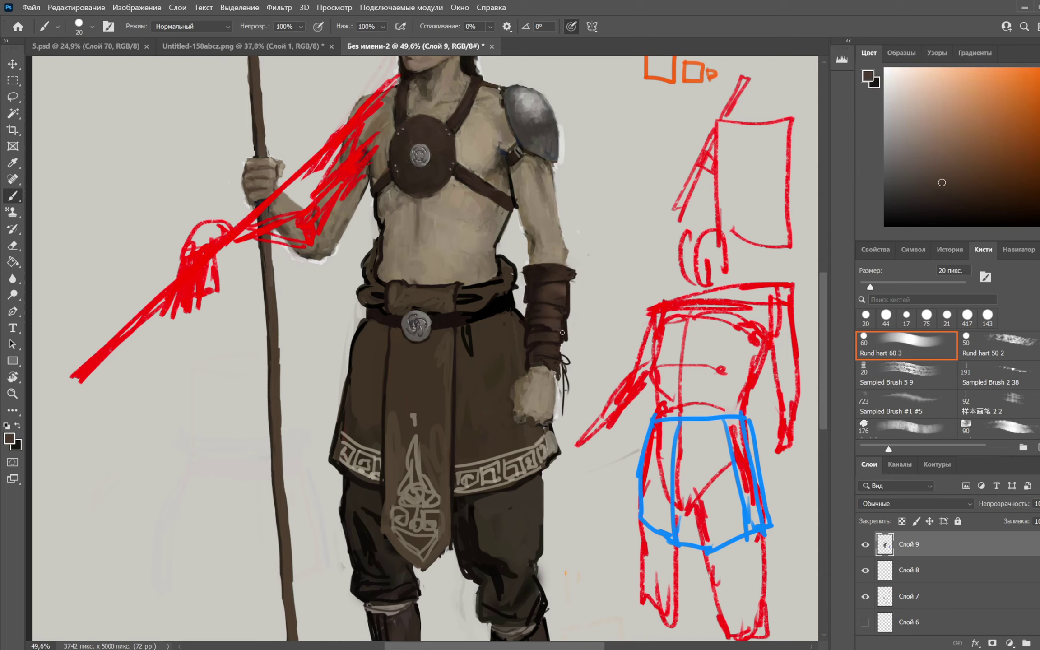
{"action": "key", "text": "x"}
{"action": "key", "text": "x"}
{"action": "key", "text": "x"}
{"action": "key", "text": "x"}
{"action": "key", "text": "x"}
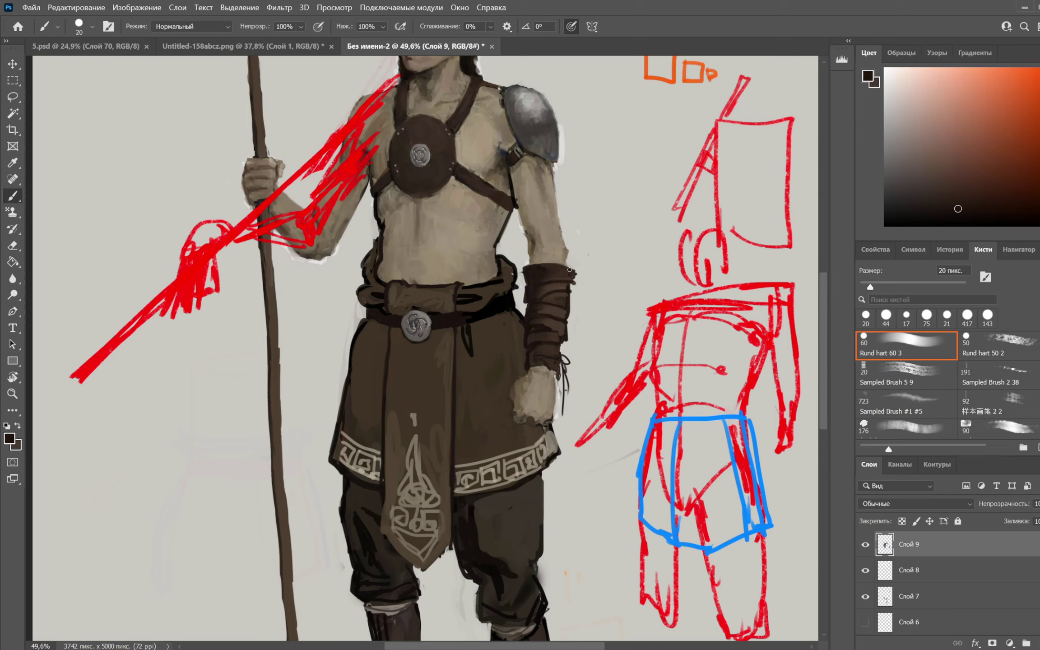
Clean up the bracer's contour and trim the hanging laces with near-black and sampled background grey
{"action": "key", "text": "x"}
{"action": "key", "text": "x"}
{"action": "key", "text": "x"}
{"action": "left_click", "coordinate": [526, 271], "text": "alt"}
{"action": "key", "text": "x"}
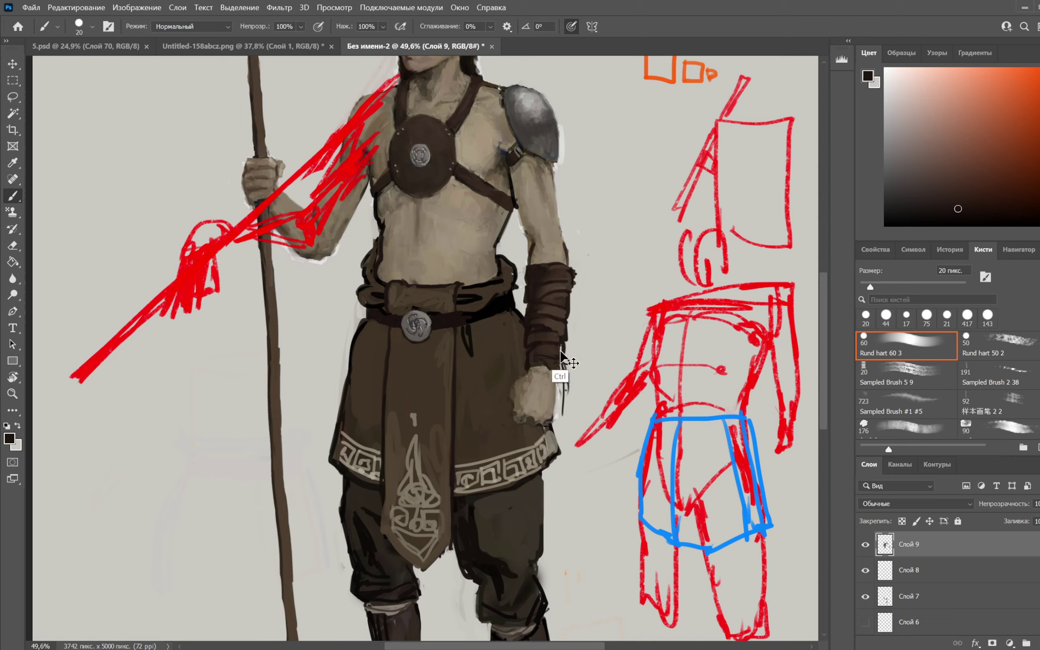
{"action": "key", "text": "x"}
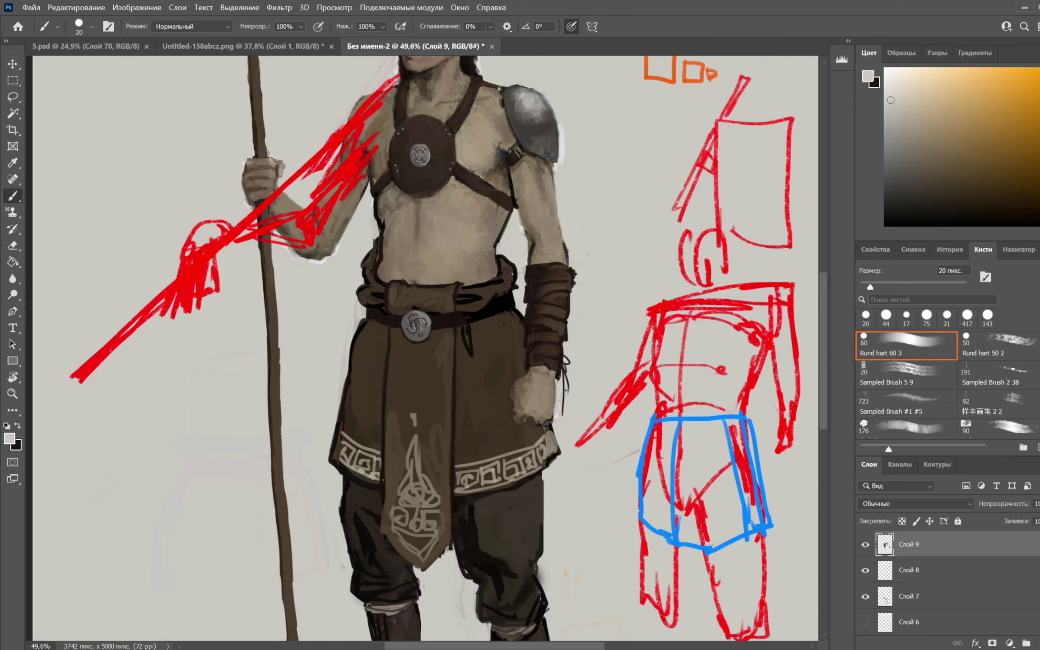
{"action": "key", "text": "x"}
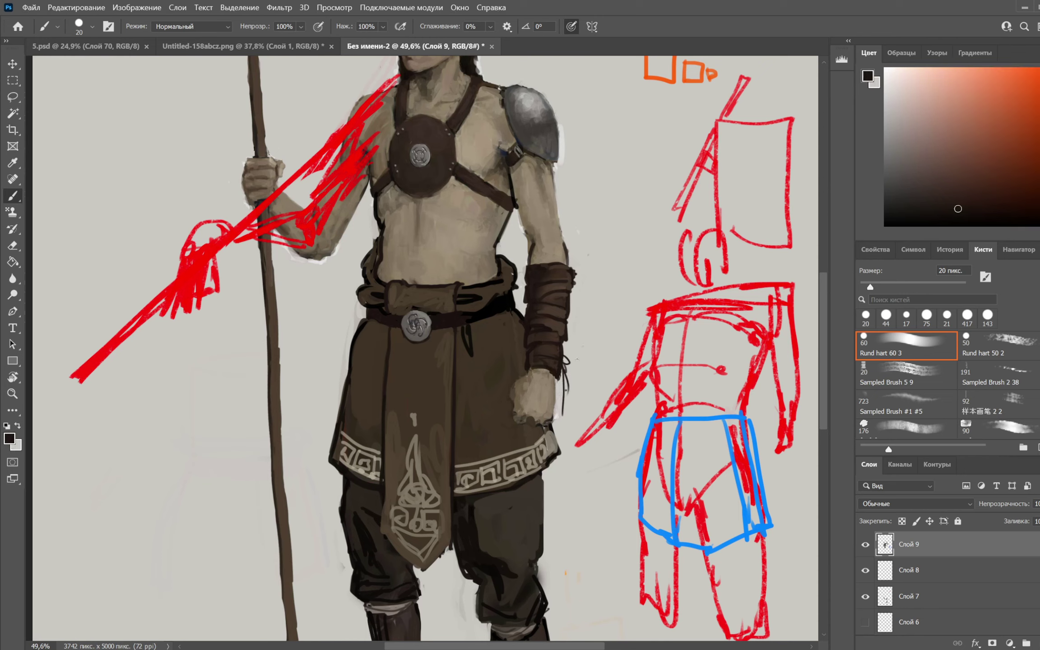
Circle the hanging laces beside the wrist in bright orange and undo the mark
{"action": "left_click_drag", "start_coordinate": [1021, 136], "coordinate": [1039, 80]}
{"action": "mouse_move", "coordinate": [573, 353]}
{"action": "left_mouse_down"}
{"action": "mouse_move", "coordinate": [544, 389]}
{"action": "mouse_move", "coordinate": [555, 356]}
{"action": "left_mouse_up"}
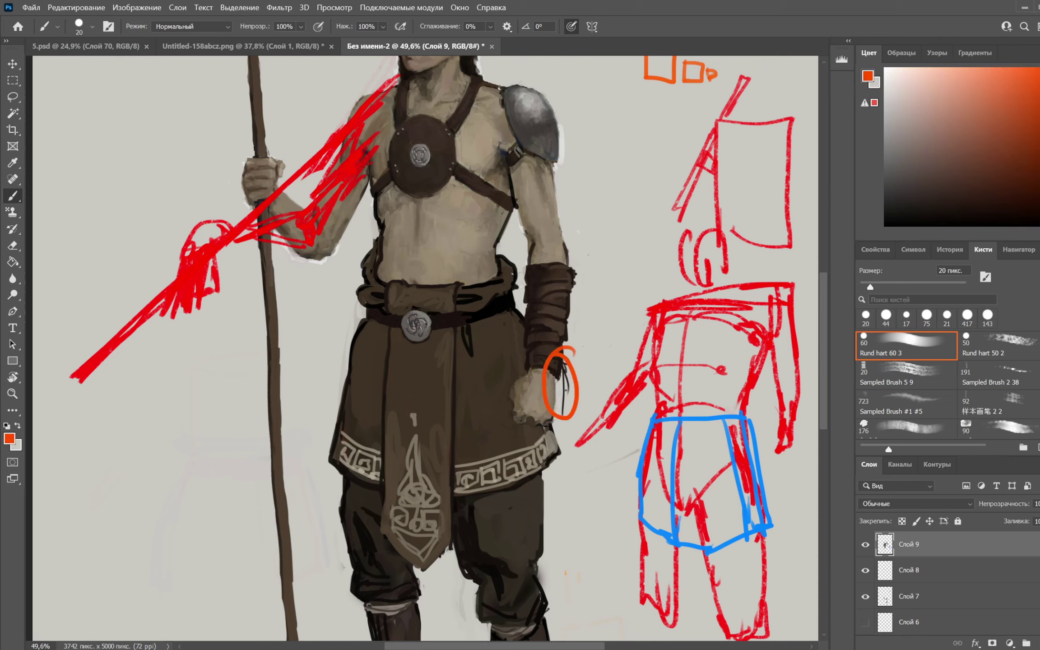
{"action": "key", "text": "ctrl+z"}
Paint over the hanging laces with sampled background grey and retouch the bracer's lower end in dark brown
{"action": "left_click", "coordinate": [569, 388], "text": "alt"}
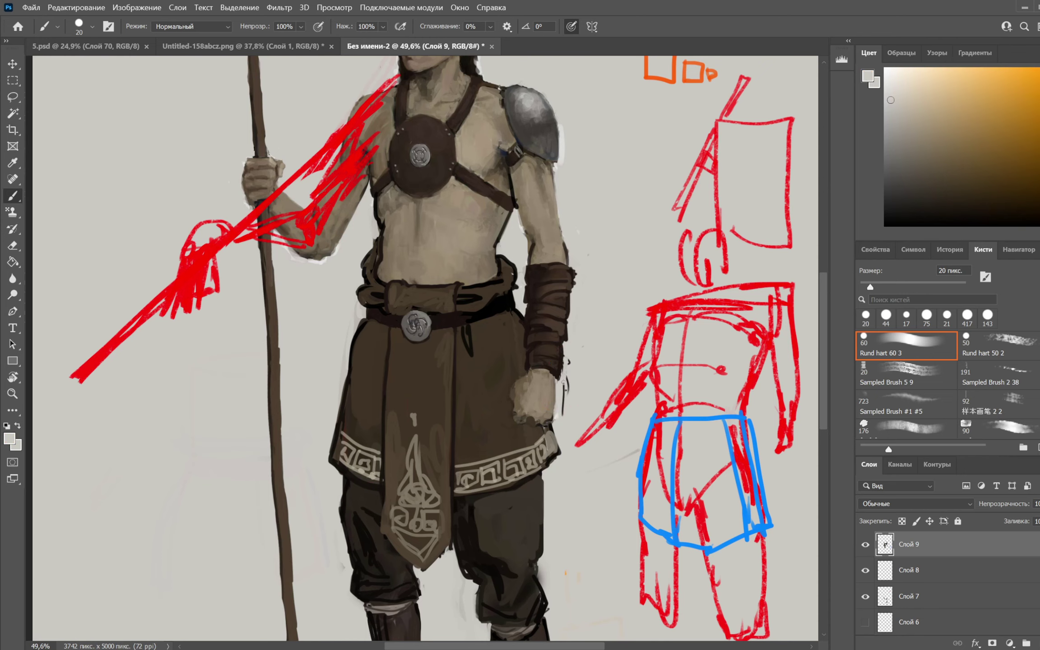
{"action": "left_click", "coordinate": [544, 350], "text": "alt"}
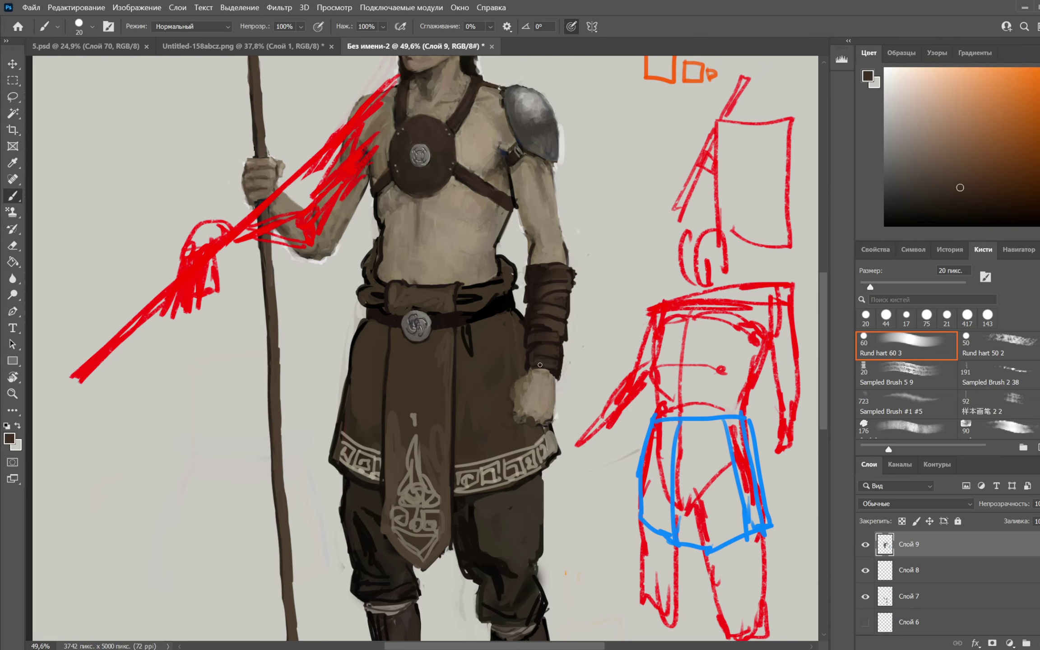
Sample a light beige and paint thin bracelet bands around the lower bracer with a 17 px brush
{"action": "left_click", "coordinate": [446, 445], "text": "alt"}
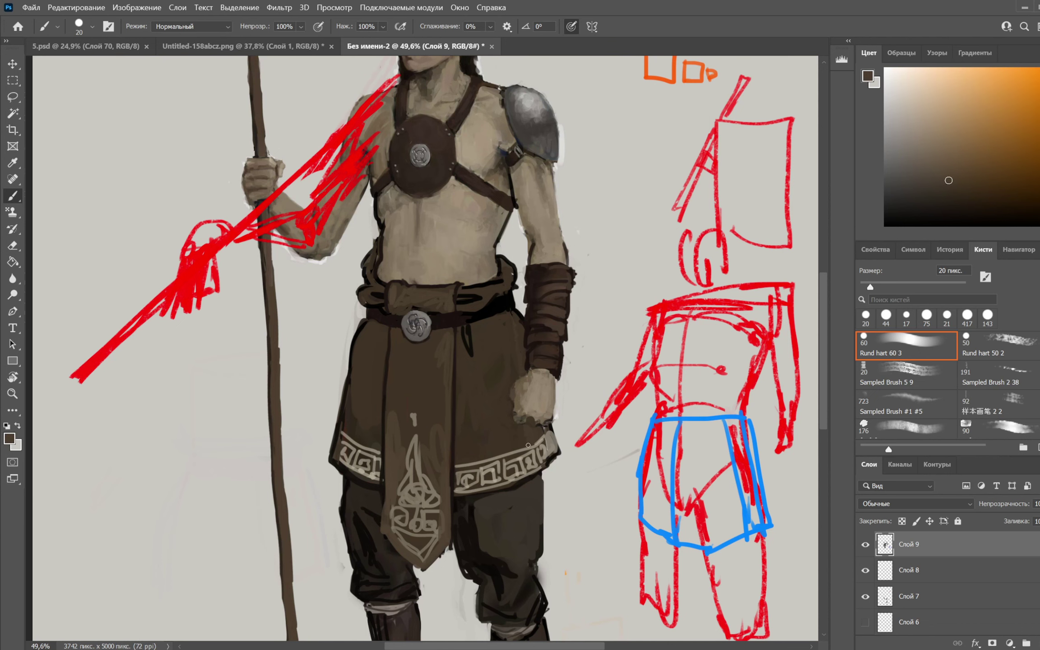
{"action": "left_click", "coordinate": [544, 474], "text": "alt"}
{"action": "right_click", "coordinate": [637, 342]}
{"action": "left_click_drag", "start_coordinate": [637, 342], "coordinate": [635, 342]}
{"action": "mouse_move", "coordinate": [527, 354]}
{"action": "left_mouse_down"}
{"action": "mouse_move", "coordinate": [564, 362]}
{"action": "mouse_move", "coordinate": [561, 345]}
{"action": "left_mouse_up"}
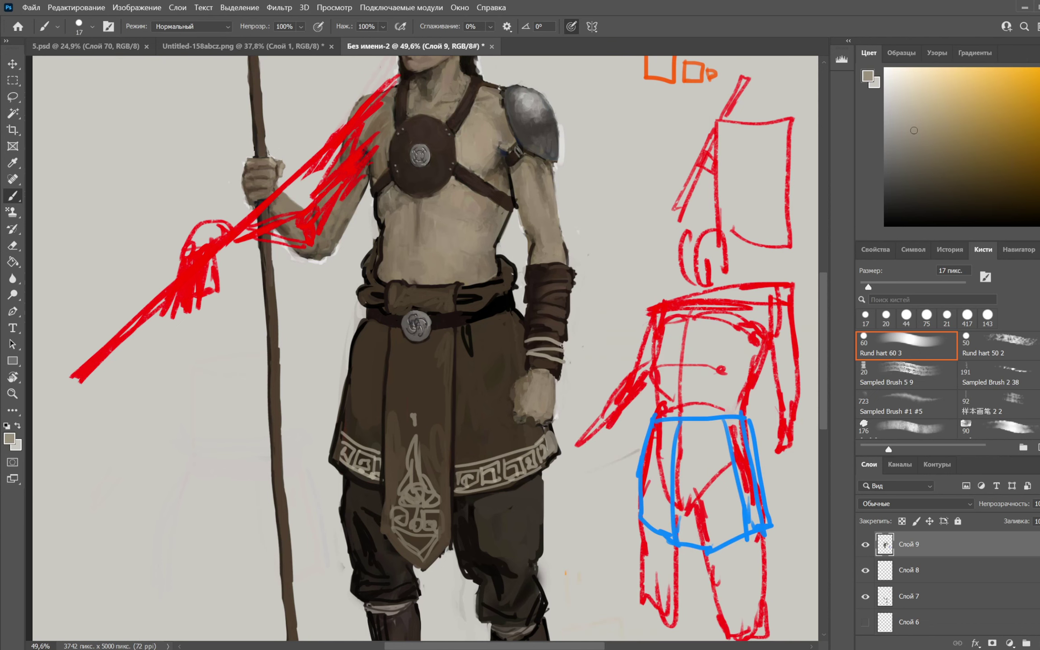
Break the beige bracelet bands into small beads with black strokes from a 6 px brush
{"action": "left_click_drag", "start_coordinate": [985, 197], "coordinate": [997, 226]}
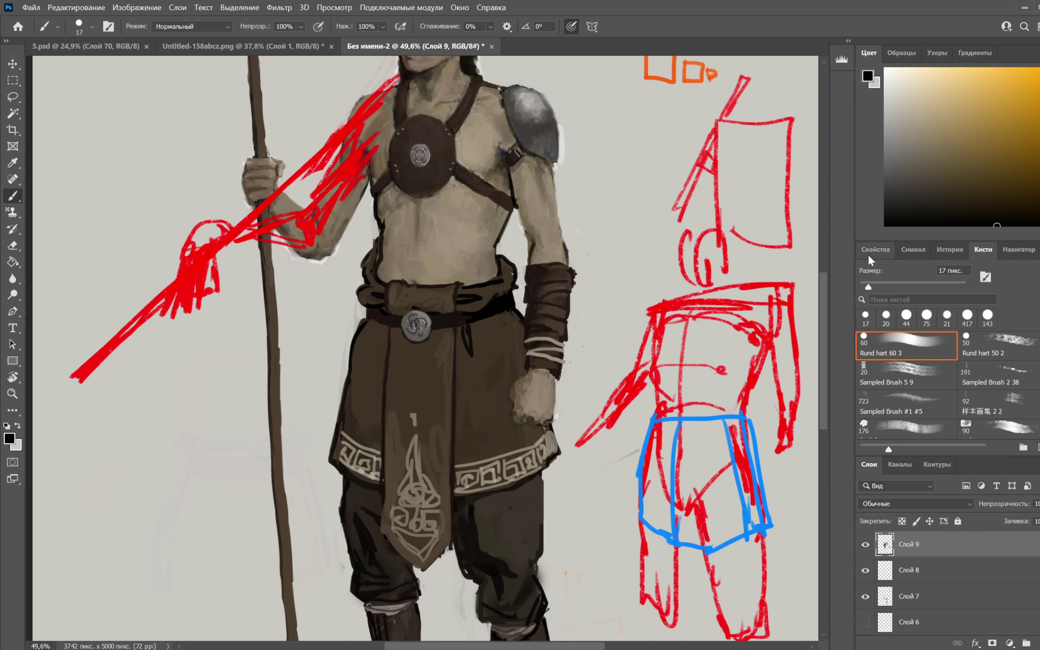
{"action": "right_click", "coordinate": [590, 301]}
{"action": "left_click_drag", "start_coordinate": [657, 333], "coordinate": [654, 333]}
{"action": "left_click_drag", "start_coordinate": [530, 338], "coordinate": [552, 344]}
{"action": "left_click_drag", "start_coordinate": [556, 341], "coordinate": [558, 345]}
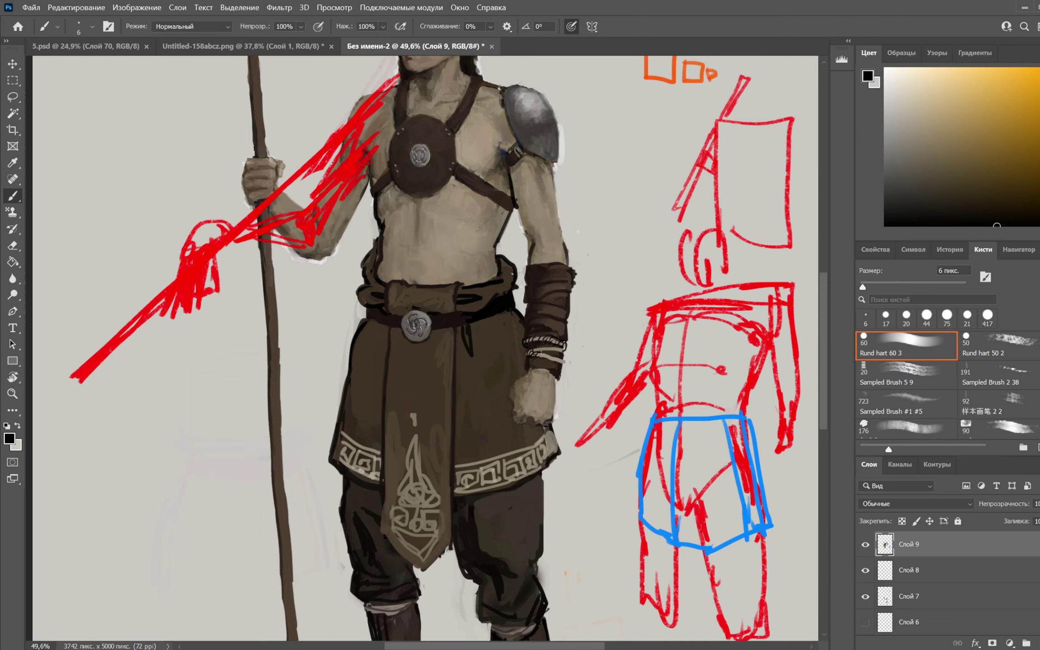
{"action": "left_click_drag", "start_coordinate": [540, 352], "coordinate": [548, 361]}
Paint a small beige ring hanging from the bracelet at the wrist with a 12 px brush, and define it in black
{"action": "left_click", "coordinate": [561, 362], "text": "alt"}
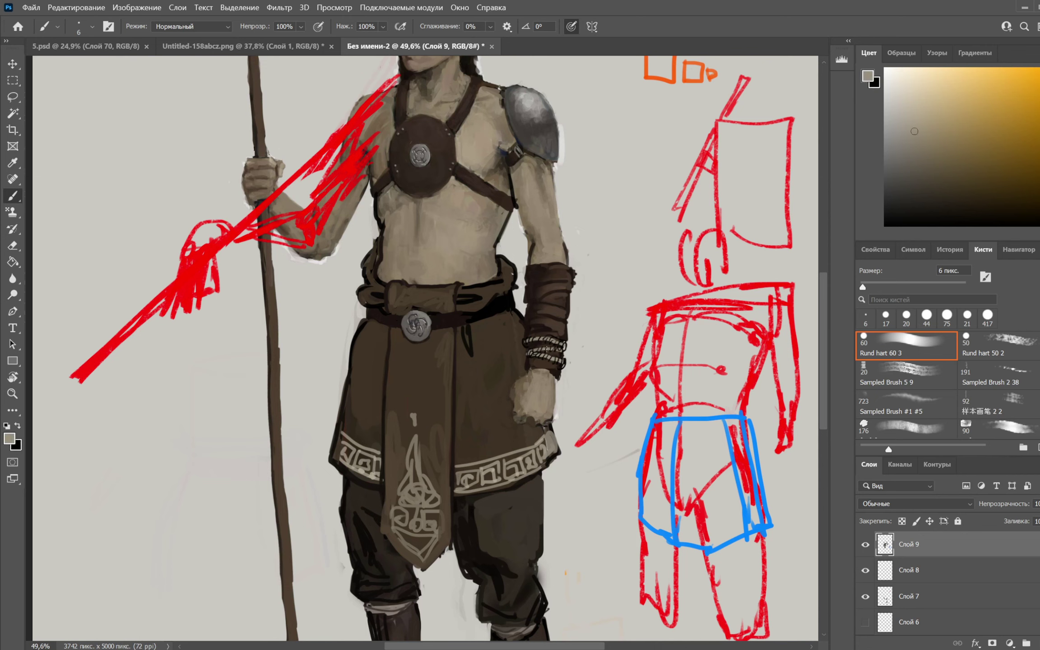
{"action": "right_click", "coordinate": [576, 361]}
{"action": "left_click_drag", "start_coordinate": [642, 344], "coordinate": [644, 344]}
{"action": "key", "text": "Return"}
{"action": "left_click_drag", "start_coordinate": [553, 359], "coordinate": [561, 373]}
{"action": "key", "text": "x"}
{"action": "key", "text": "x"}
{"action": "key", "text": "x"}
{"action": "key", "text": "x"}
{"action": "key", "text": "x"}
{"action": "key", "text": "x"}
{"action": "key", "text": "x"}
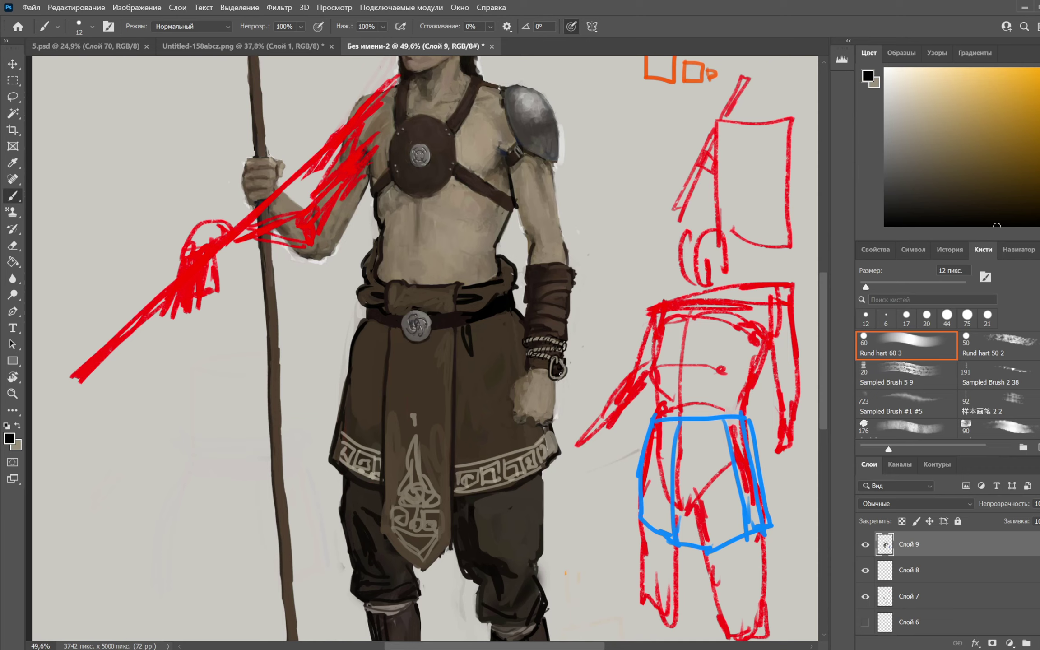
{"action": "key", "text": "x"}
{"action": "key", "text": "x"}
{"action": "key", "text": "x"}
{"action": "key", "text": "x"}
Paint thin beige laces criss-crossing over the dark bracer on the forearm
{"action": "left_click_drag", "start_coordinate": [607, 276], "coordinate": [621, 238]}
{"action": "key", "text": "x"}
{"action": "right_click", "coordinate": [572, 263]}
{"action": "left_click_drag", "start_coordinate": [637, 294], "coordinate": [644, 291]}
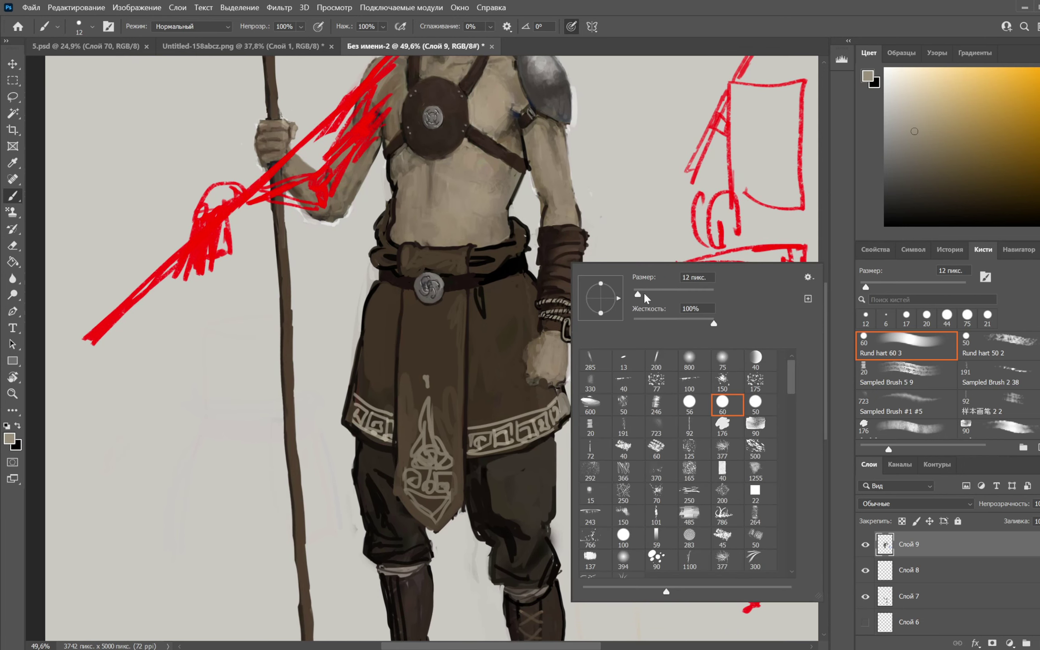
{"action": "key", "text": "Return"}
{"action": "left_click_drag", "start_coordinate": [546, 255], "coordinate": [580, 253]}
Define the crossed laces on the bracer as twisted cord, using a 9 px brush in black and beige
{"action": "key", "text": "x"}
{"action": "right_click", "coordinate": [580, 253]}
{"action": "left_click", "coordinate": [663, 250]}
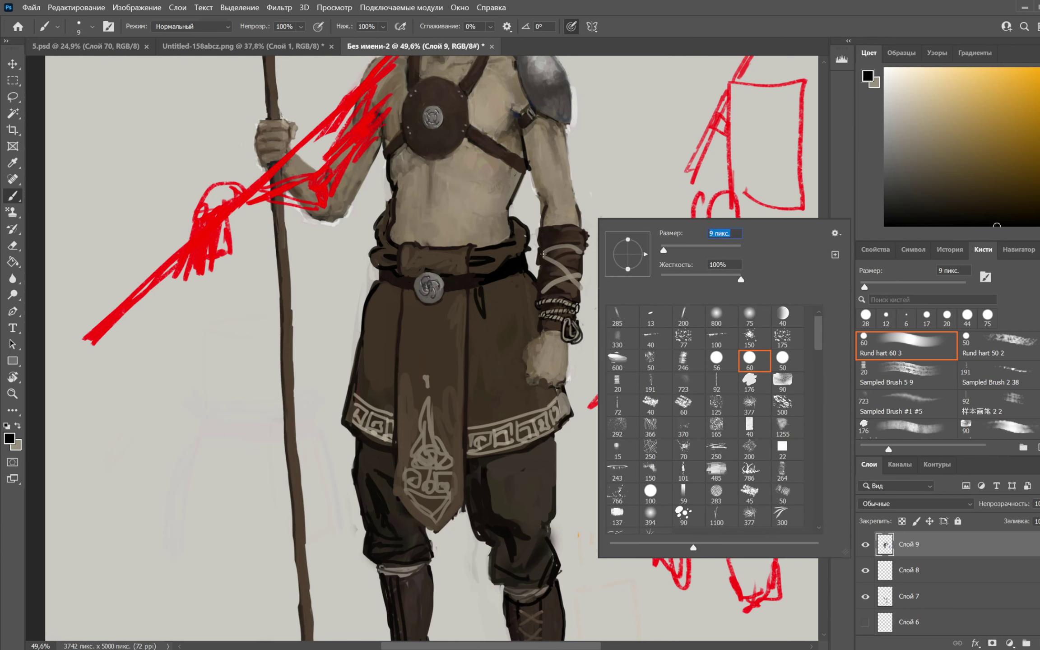
{"action": "key", "text": "Return"}
{"action": "key", "text": "x"}
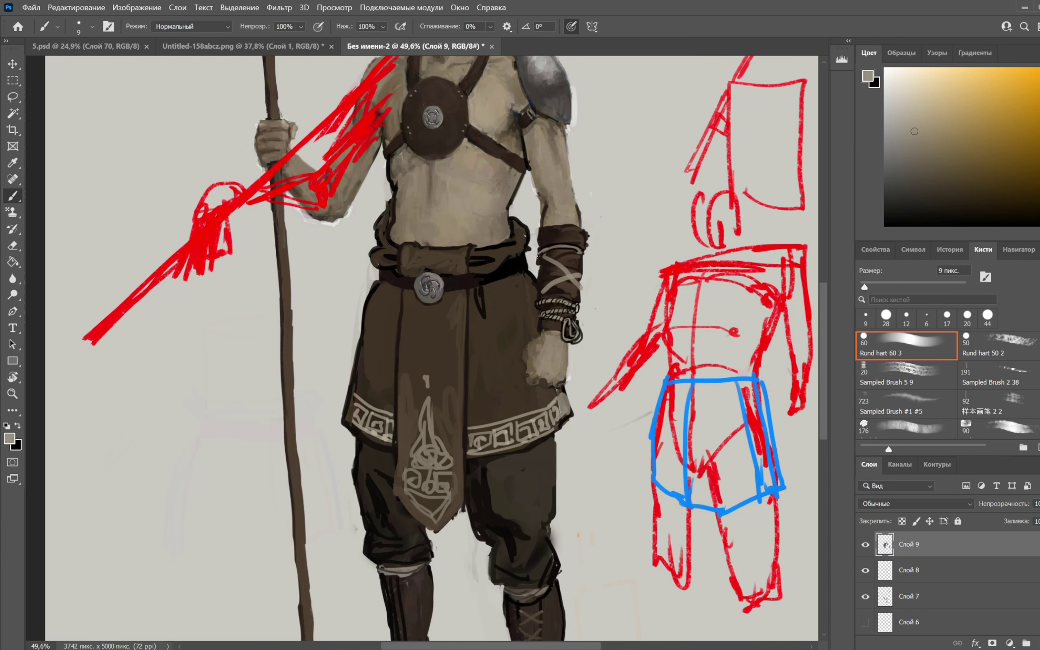
{"action": "key", "text": "x"}
{"action": "key", "text": "x"}
{"action": "key", "text": "x"}
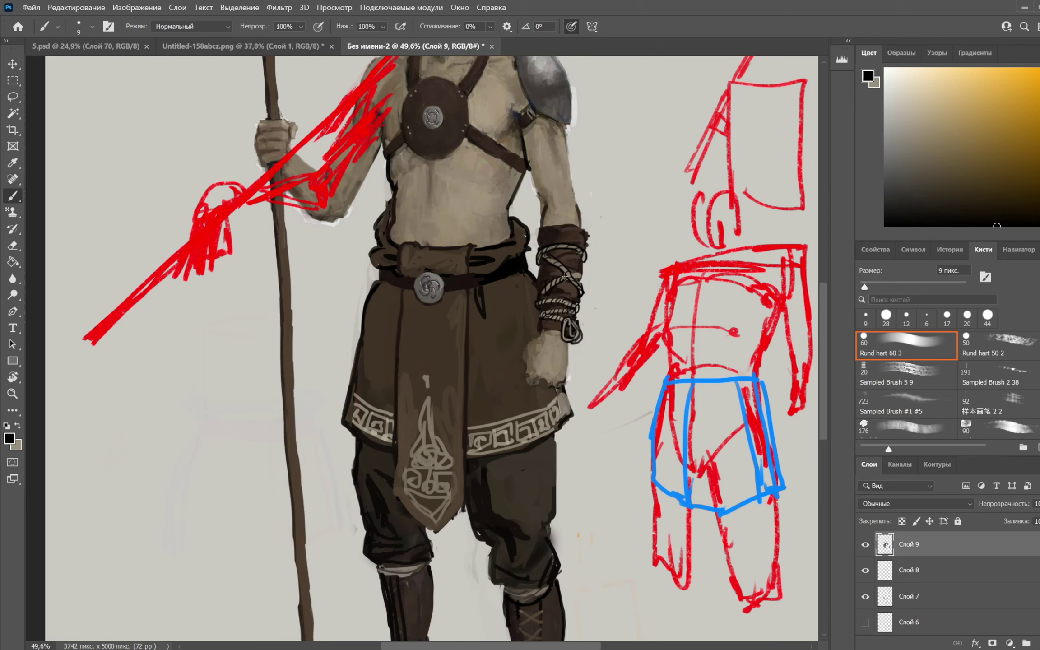
Paint beige cord bands around the ankle of the front boot with a 21 px brush
{"action": "key", "text": "space"}
{"action": "key", "text": "ctrl+space"}
{"action": "left_click_drag", "start_coordinate": [617, 240], "coordinate": [567, 257]}
{"action": "left_click_drag", "start_coordinate": [613, 305], "coordinate": [585, 270]}
{"action": "key", "text": "space"}
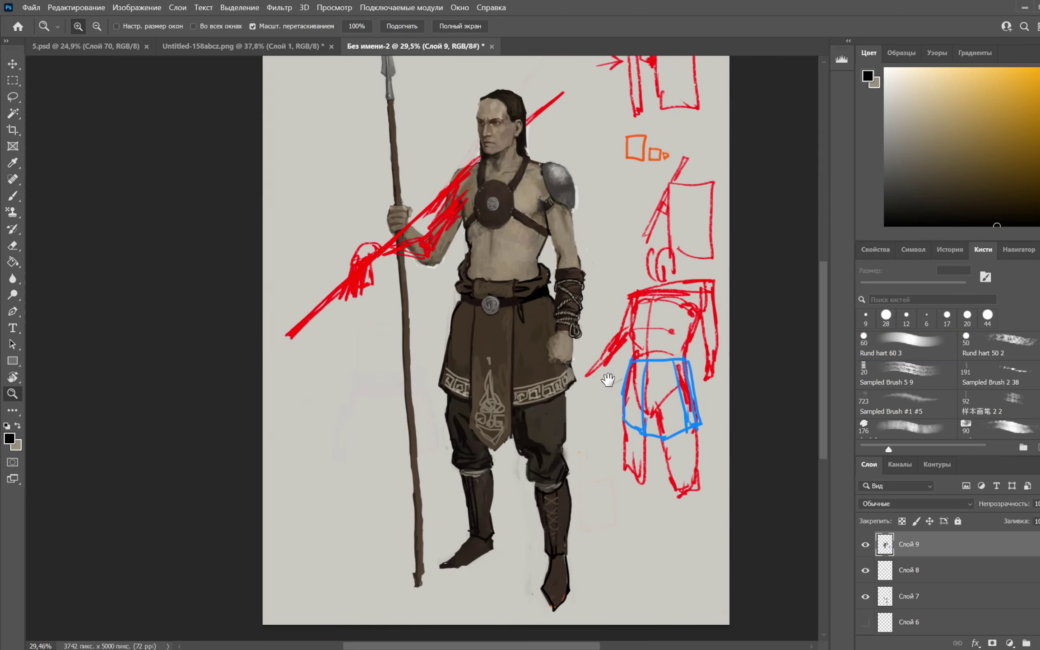
{"action": "left_click_drag", "start_coordinate": [608, 378], "coordinate": [616, 264]}
{"action": "key", "text": "x"}
{"action": "right_click", "coordinate": [606, 258]}
{"action": "key", "text": "Escape"}
{"action": "right_click", "coordinate": [608, 369]}
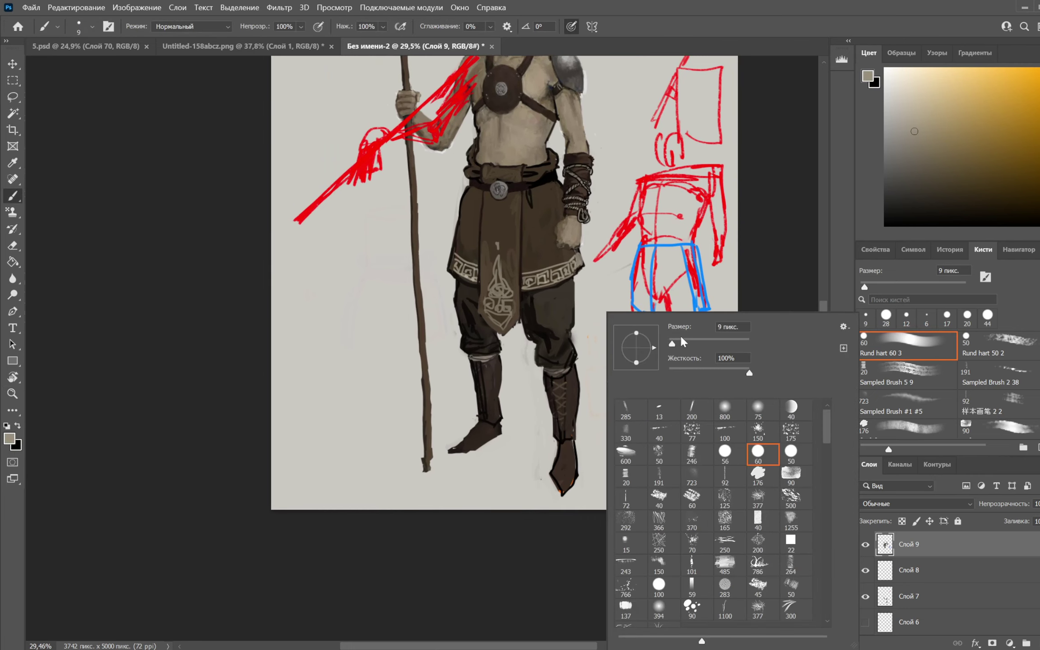
{"action": "left_click", "coordinate": [677, 341]}
{"action": "left_click", "coordinate": [558, 426]}
{"action": "left_click_drag", "start_coordinate": [554, 422], "coordinate": [574, 423]}
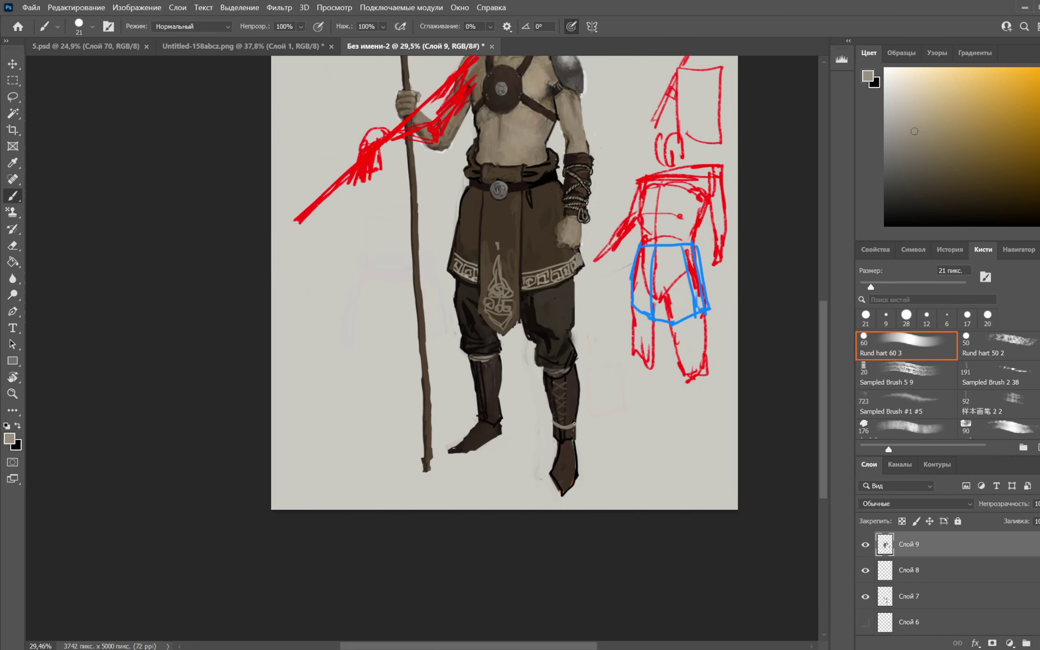
Add black and beige detail strokes to the cord bands on the front boot
{"action": "key", "text": "x"}
{"action": "key", "text": "x"}
{"action": "key", "text": "x"}
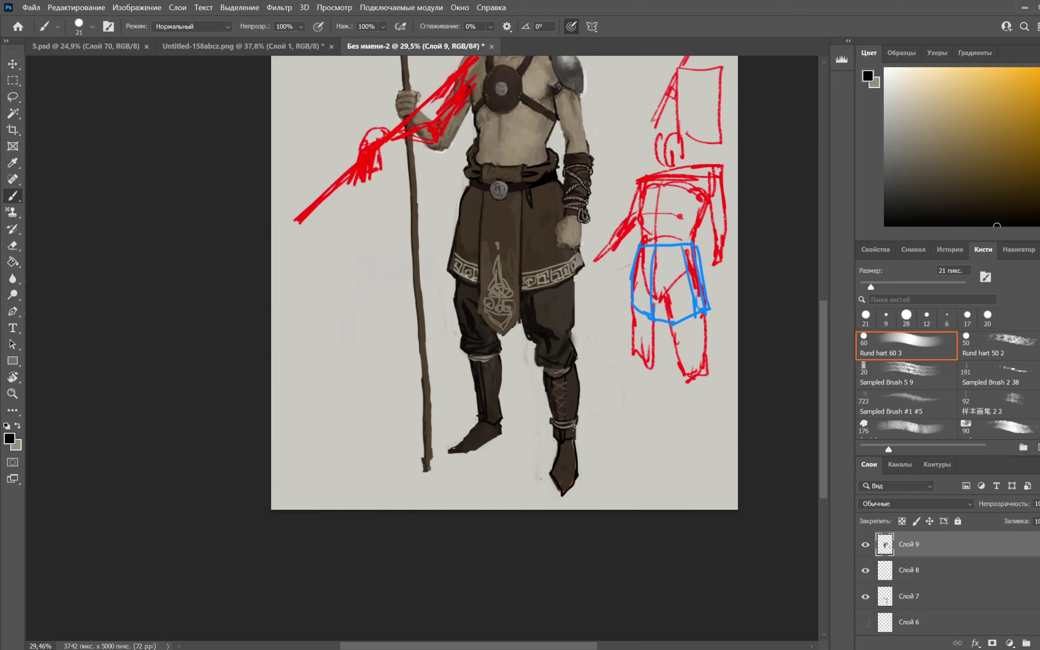
Paint matching beige cord bands around the other boot's ankle and define them in black
{"action": "key", "text": "x"}
{"action": "left_click_drag", "start_coordinate": [485, 410], "coordinate": [500, 406]}
{"action": "left_click_drag", "start_coordinate": [479, 411], "coordinate": [496, 405]}
{"action": "key", "text": "x"}
{"action": "mouse_move", "coordinate": [594, 377]}
{"action": "left_mouse_down"}
{"action": "mouse_move", "coordinate": [588, 385]}
{"action": "mouse_move", "coordinate": [590, 377]}
{"action": "left_mouse_up"}
{"action": "left_click_drag", "start_coordinate": [627, 283], "coordinate": [621, 314]}
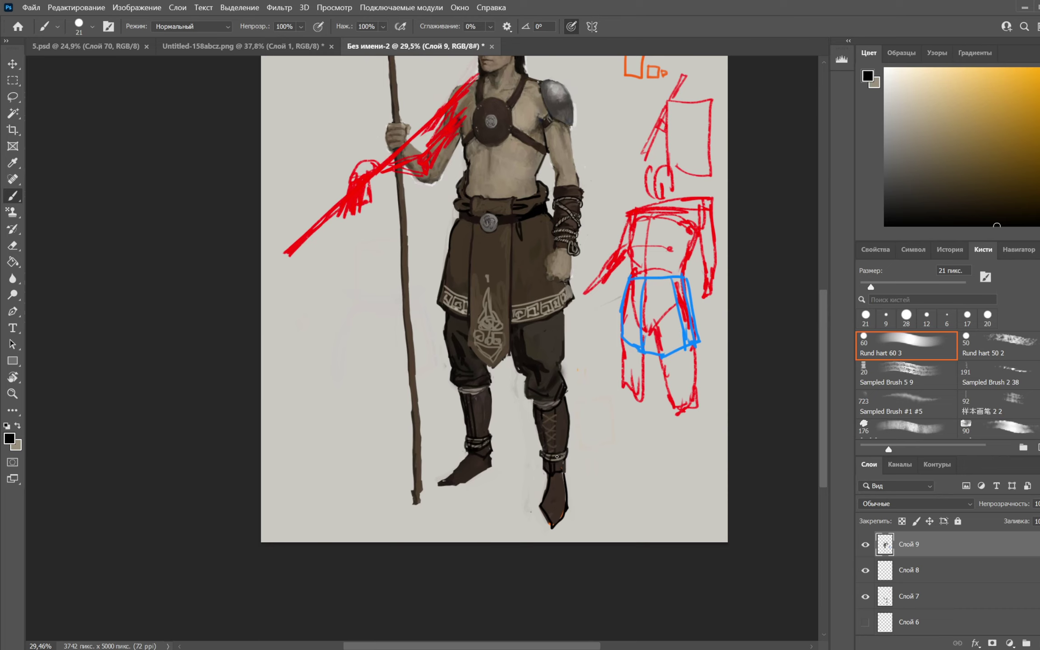
{"action": "left_click_drag", "start_coordinate": [578, 364], "coordinate": [566, 430]}
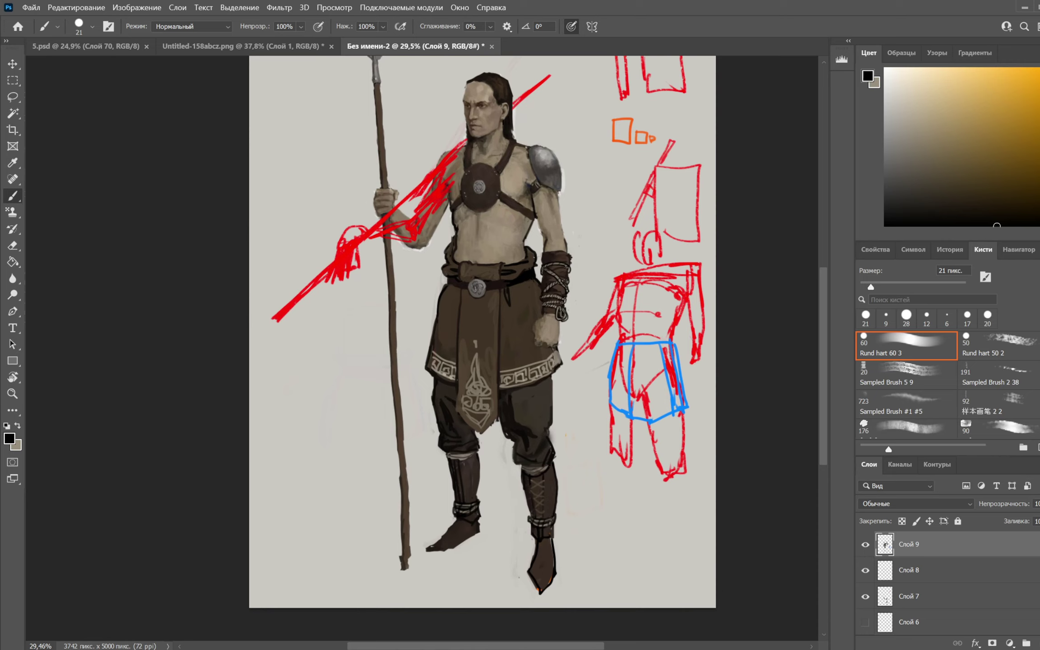
Mark the bracer and the ankle cords with bright green ticks, and undo the marks
{"action": "left_click", "coordinate": [1037, 74]}
{"action": "mouse_move", "coordinate": [569, 246]}
{"action": "left_mouse_down"}
{"action": "mouse_move", "coordinate": [553, 290]}
{"action": "mouse_move", "coordinate": [594, 257]}
{"action": "mouse_move", "coordinate": [581, 291]}
{"action": "mouse_move", "coordinate": [588, 265]}
{"action": "left_mouse_up"}
{"action": "key", "text": "ctrl+z"}
{"action": "left_click", "coordinate": [1039, 172]}
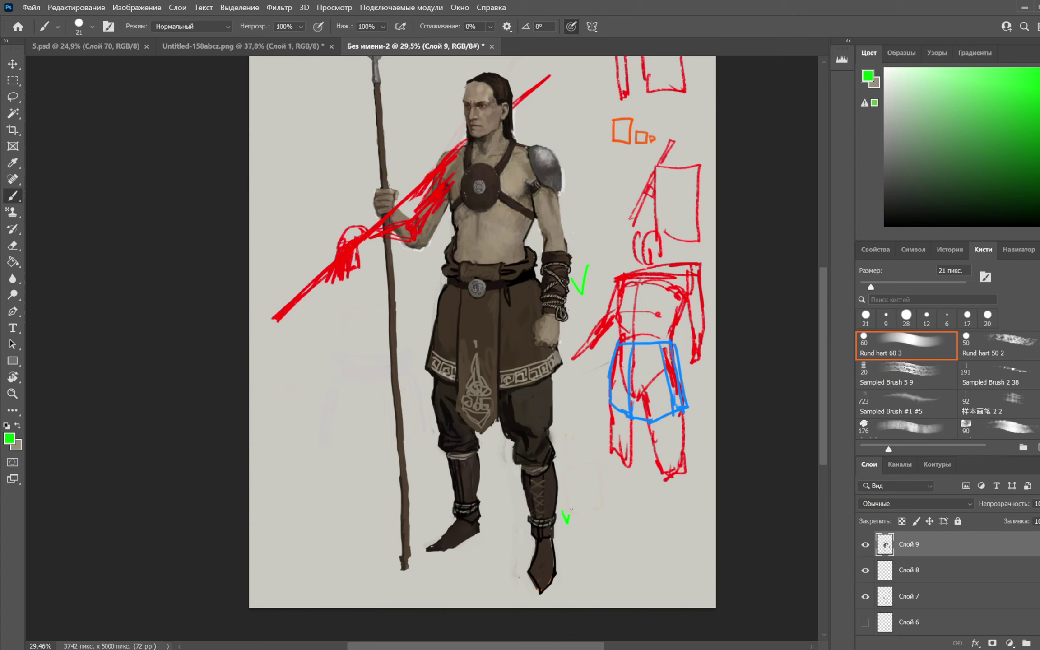
{"action": "left_click_drag", "start_coordinate": [483, 499], "coordinate": [496, 479]}
{"action": "key", "text": "ctrl+z"}
{"action": "key", "text": "ctrl+z"}
{"action": "key", "text": "ctrl+z"}
{"action": "left_click_drag", "start_coordinate": [509, 199], "coordinate": [531, 267]}
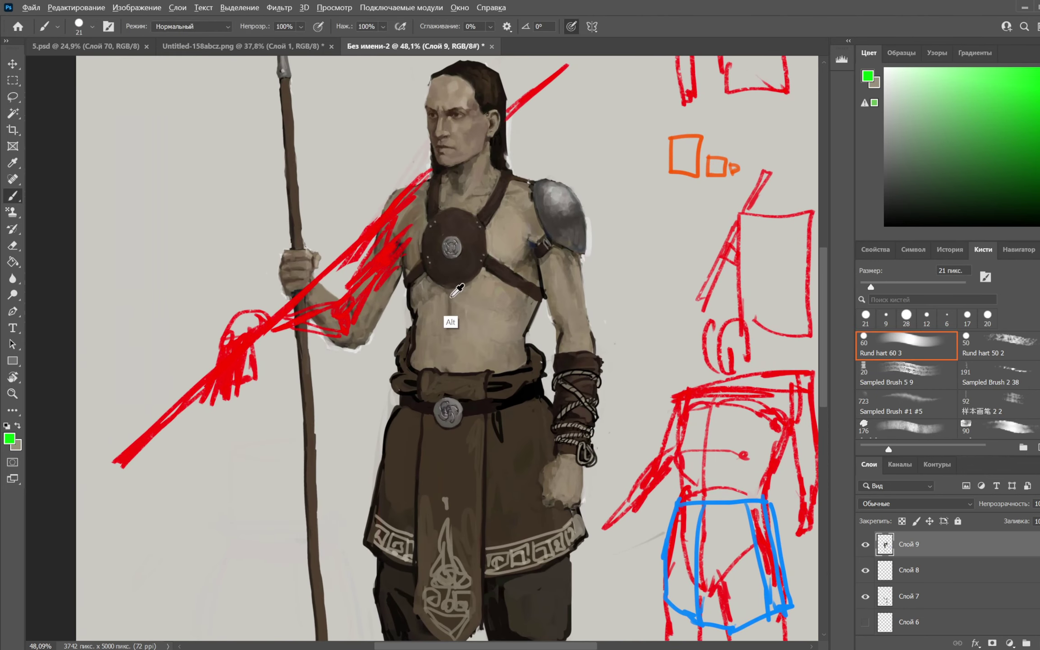
{"action": "left_click", "coordinate": [451, 296], "text": "alt"}
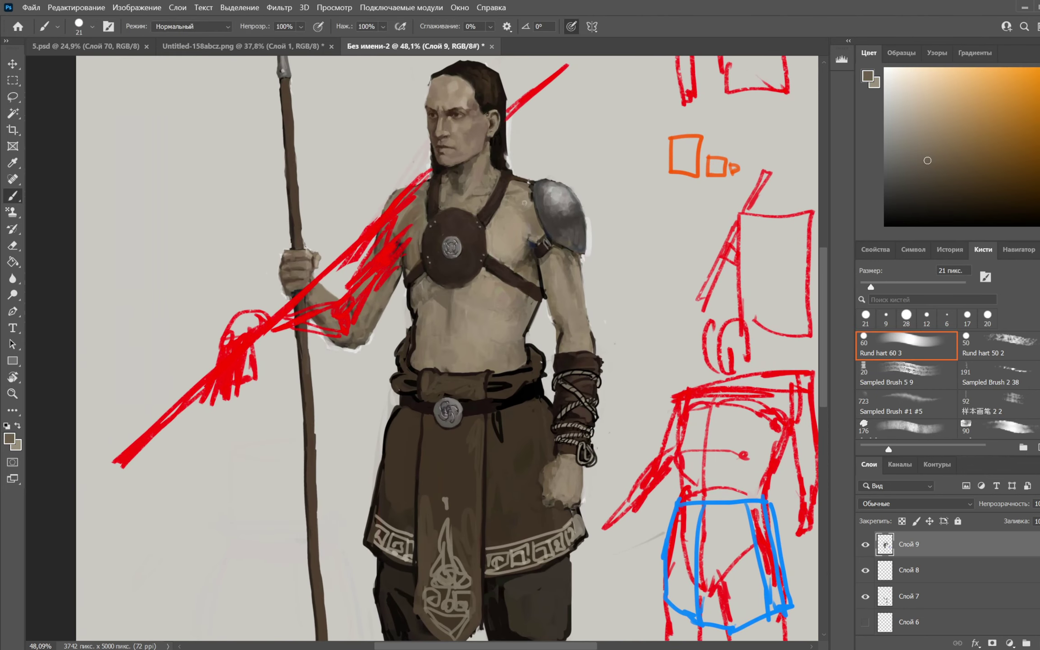
{"action": "left_click_drag", "start_coordinate": [525, 237], "coordinate": [511, 280]}
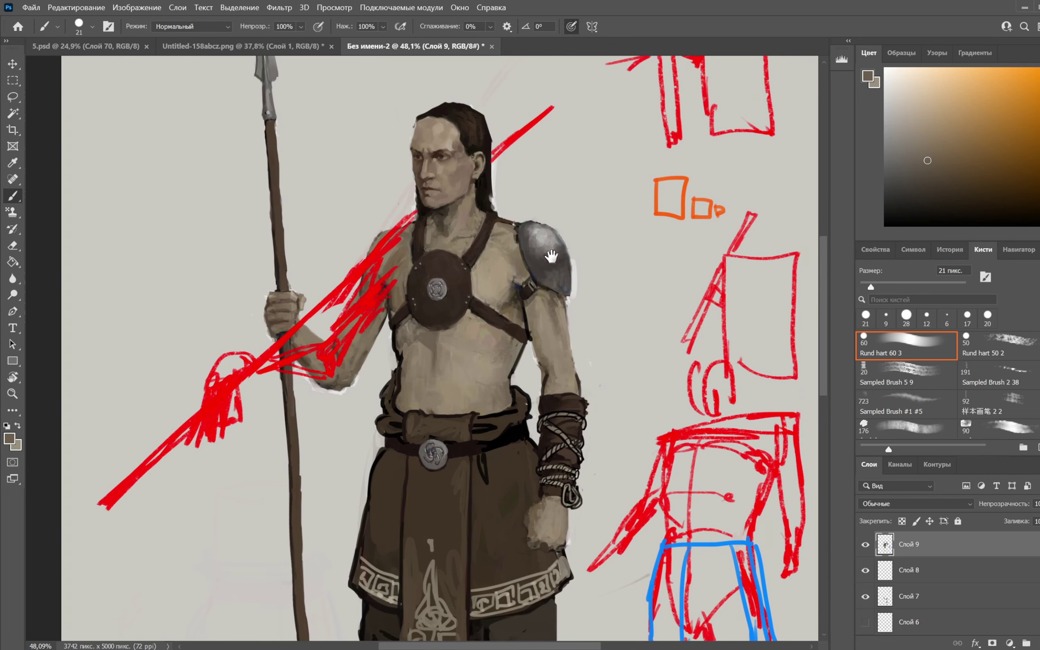
Sketch an angular, spiked orange outline over the metal shoulder guard
{"action": "left_click_drag", "start_coordinate": [977, 120], "coordinate": [1038, 69]}
{"action": "key", "text": "z"}
{"action": "mouse_move", "coordinate": [632, 278]}
{"action": "left_mouse_down"}
{"action": "mouse_move", "coordinate": [609, 265]}
{"action": "mouse_move", "coordinate": [592, 288]}
{"action": "left_mouse_up"}
{"action": "key", "text": "b"}
{"action": "mouse_move", "coordinate": [613, 228]}
{"action": "left_mouse_down"}
{"action": "mouse_move", "coordinate": [582, 230]}
{"action": "mouse_move", "coordinate": [608, 281]}
{"action": "mouse_move", "coordinate": [644, 299]}
{"action": "mouse_move", "coordinate": [625, 214]}
{"action": "left_mouse_up"}
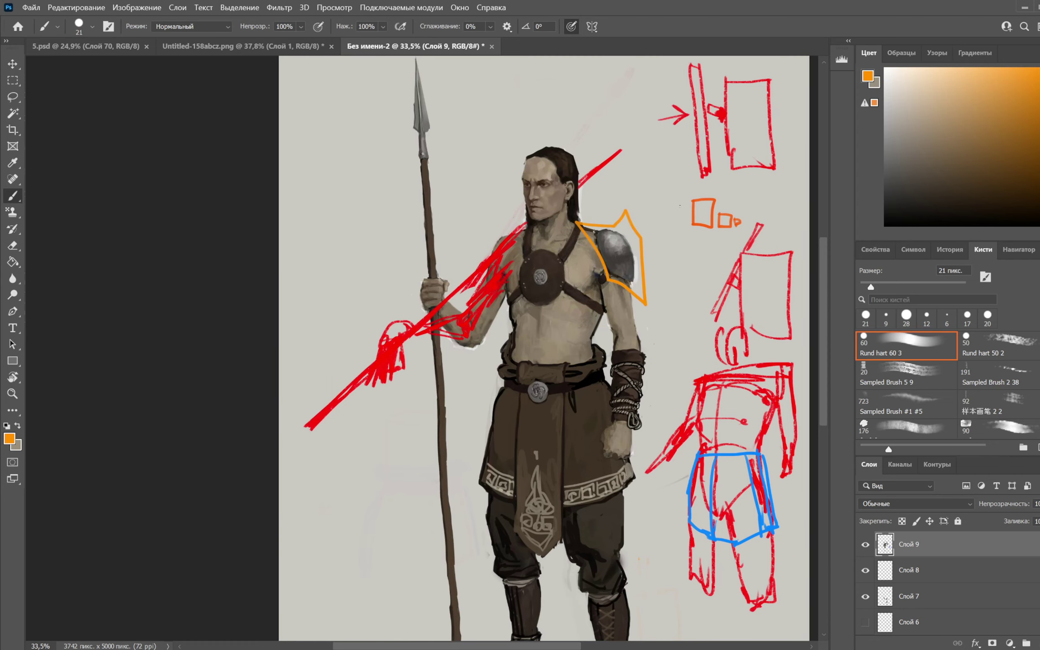
{"action": "left_click_drag", "start_coordinate": [678, 242], "coordinate": [670, 229]}
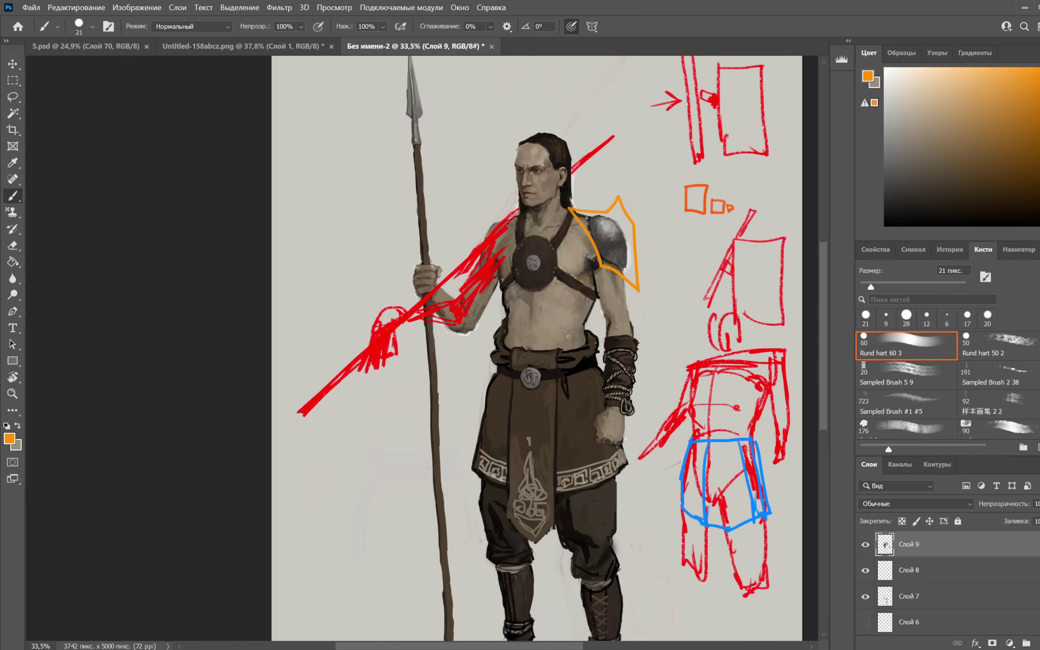
{"action": "left_click_drag", "start_coordinate": [604, 389], "coordinate": [616, 306]}
{"action": "scroll", "coordinate": [650, 225], "scroll_direction": "up", "scroll_amount": 1}
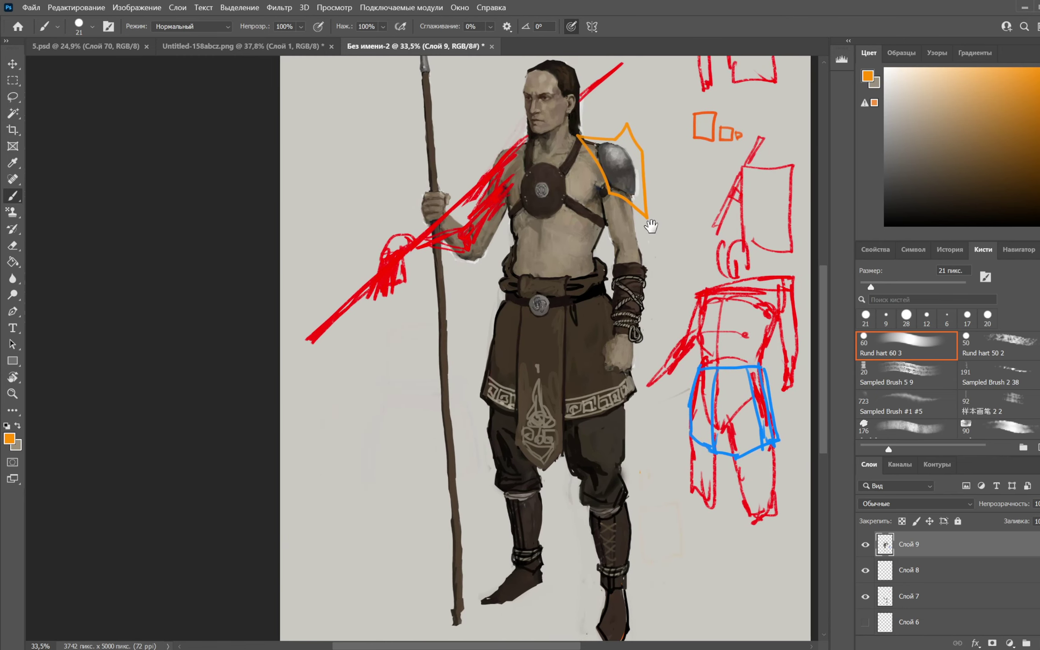
Try pointed orange shapes on the loincloth, boot and chest disc, and undo all the orange sketching
{"action": "mouse_move", "coordinate": [516, 447]}
{"action": "left_mouse_down"}
{"action": "mouse_move", "coordinate": [542, 505]}
{"action": "mouse_move", "coordinate": [556, 455]}
{"action": "left_mouse_up"}
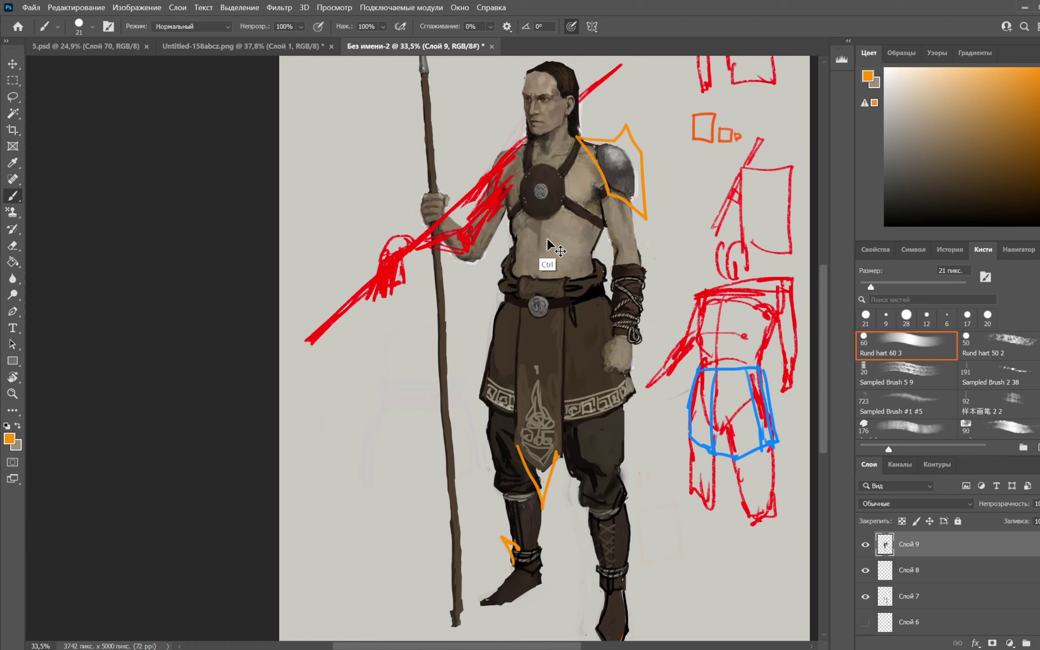
{"action": "mouse_move", "coordinate": [522, 202]}
{"action": "left_mouse_down"}
{"action": "mouse_move", "coordinate": [539, 235]}
{"action": "mouse_move", "coordinate": [560, 208]}
{"action": "left_mouse_up"}
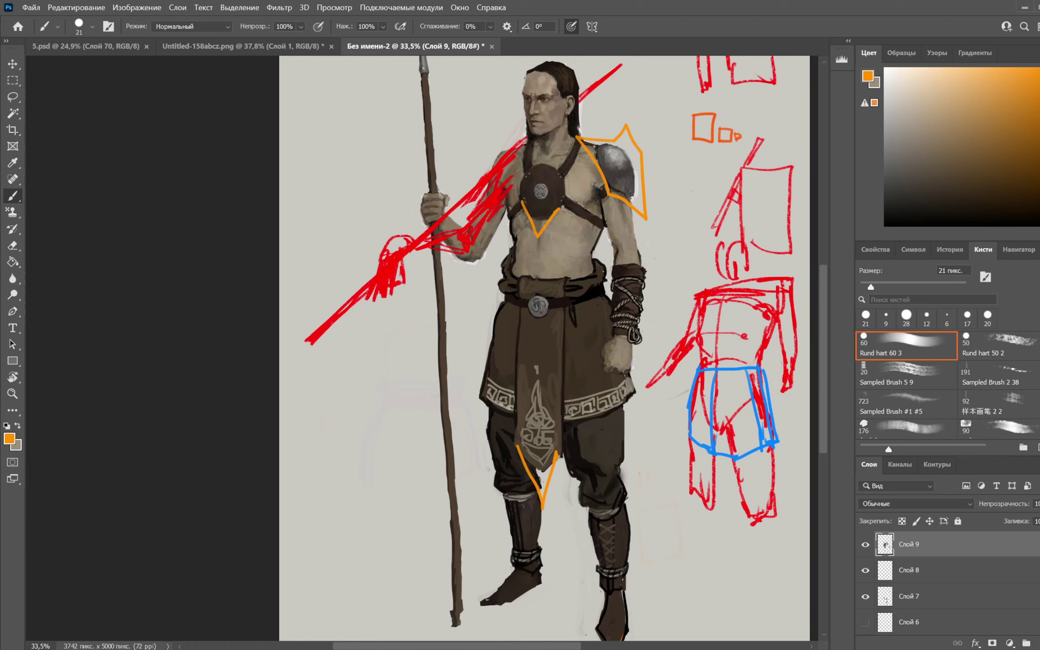
{"action": "key", "text": "ctrl+z"}
{"action": "key", "text": "ctrl+z"}
{"action": "key", "text": "ctrl+z"}
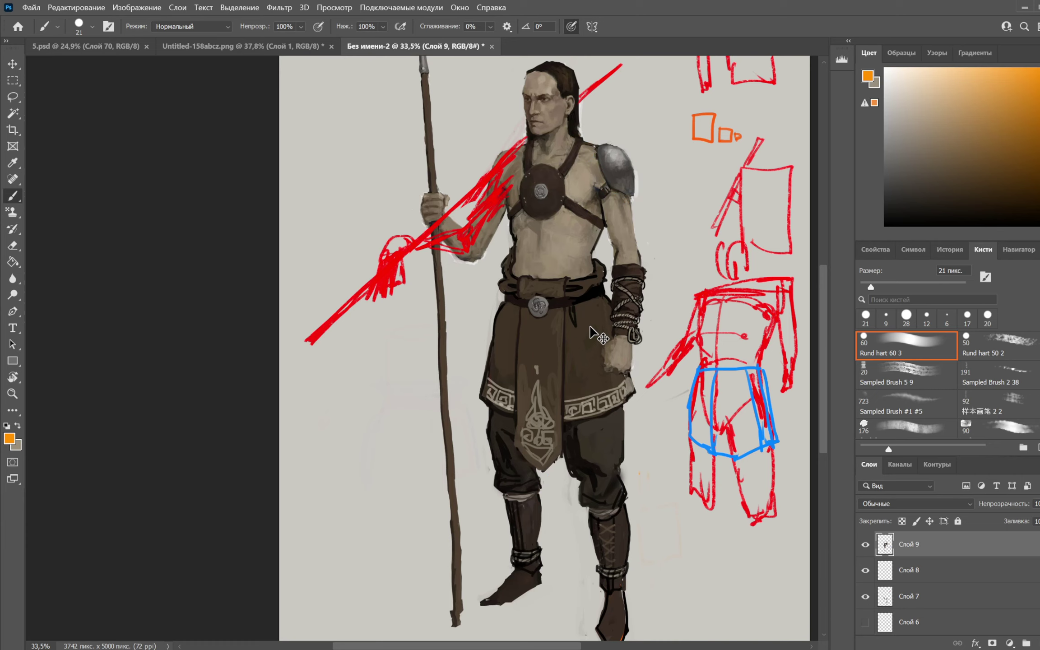
Sample a skin tone and block in the bent arm over the red sketch with a 50 px brush
{"action": "scroll", "coordinate": [523, 373], "scroll_direction": "up", "scroll_amount": 3}
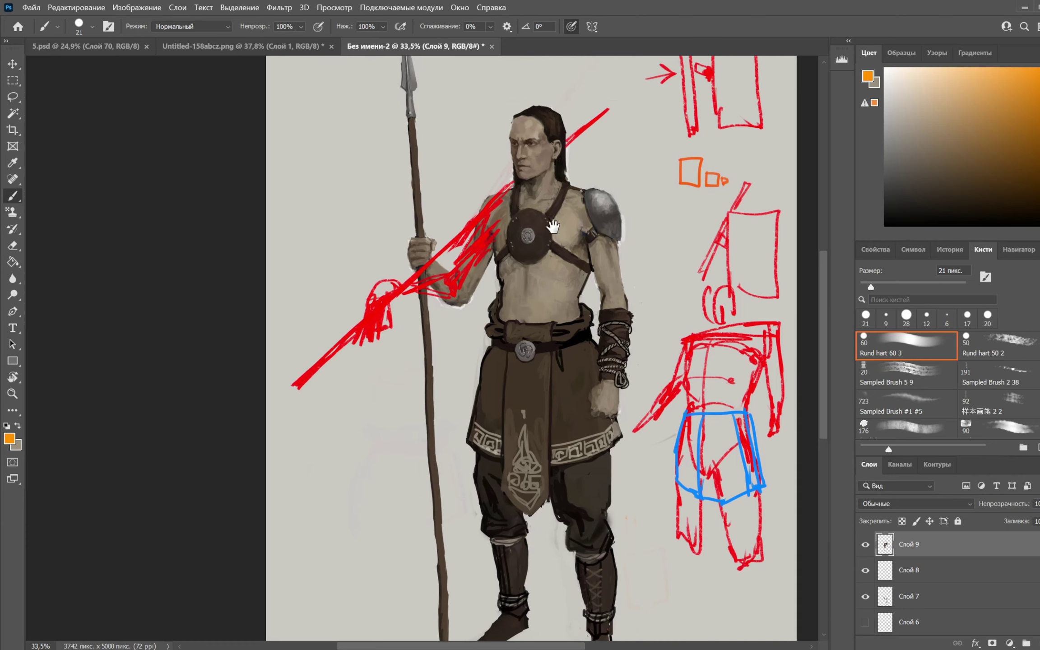
{"action": "left_click", "coordinate": [494, 235], "text": "alt"}
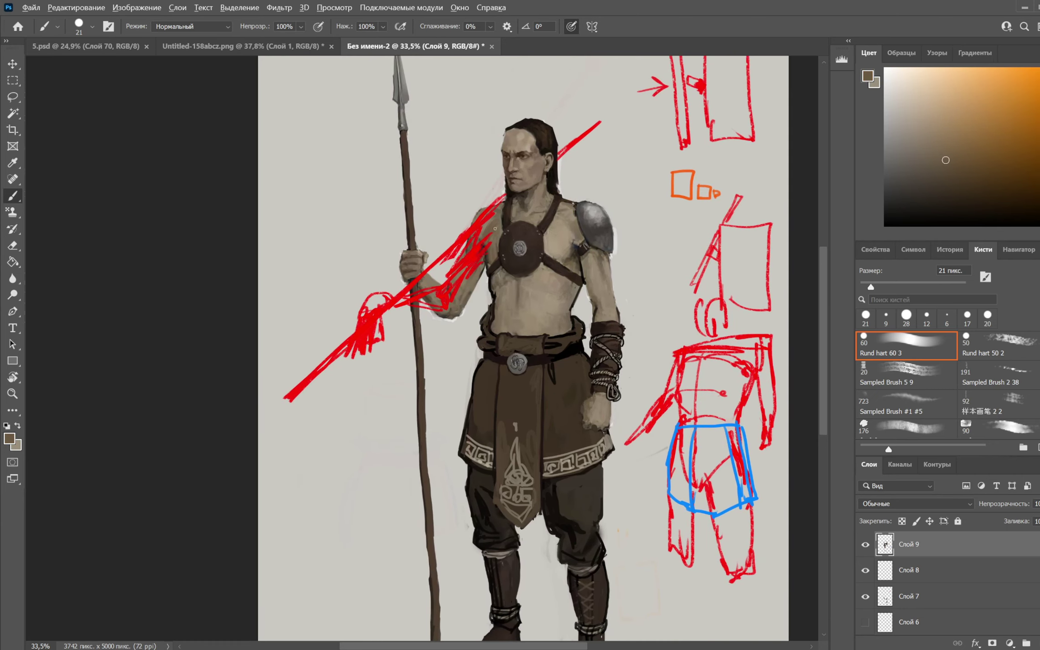
{"action": "right_click", "coordinate": [499, 207]}
{"action": "left_click", "coordinate": [579, 237]}
{"action": "mouse_move", "coordinate": [479, 239]}
{"action": "left_mouse_down"}
{"action": "mouse_move", "coordinate": [444, 302]}
{"action": "mouse_move", "coordinate": [393, 303]}
{"action": "mouse_move", "coordinate": [439, 310]}
{"action": "mouse_move", "coordinate": [448, 300]}
{"action": "mouse_move", "coordinate": [454, 323]}
{"action": "mouse_move", "coordinate": [465, 293]}
{"action": "left_mouse_up"}
Clean up around the bent arm with sampled background grey at 94 px, and retouch the upper arm's skin tone
{"action": "left_click", "coordinate": [465, 354], "text": "alt"}
{"action": "right_click", "coordinate": [523, 212]}
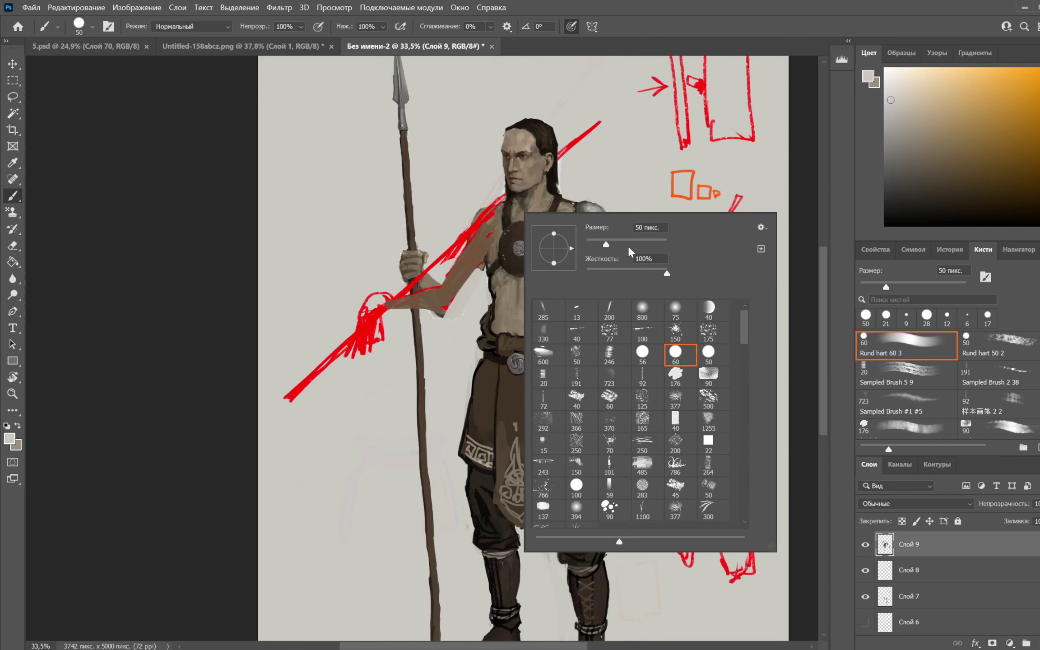
{"action": "left_click", "coordinate": [624, 243]}
{"action": "left_click", "coordinate": [492, 260]}
{"action": "left_click", "coordinate": [494, 228], "text": "alt"}
{"action": "left_click_drag", "start_coordinate": [485, 226], "coordinate": [472, 255]}
Sample a dark brown and paint the spear shaft from the new hand up to the shoulder with a 44 px brush
{"action": "left_click", "coordinate": [415, 344], "text": "alt"}
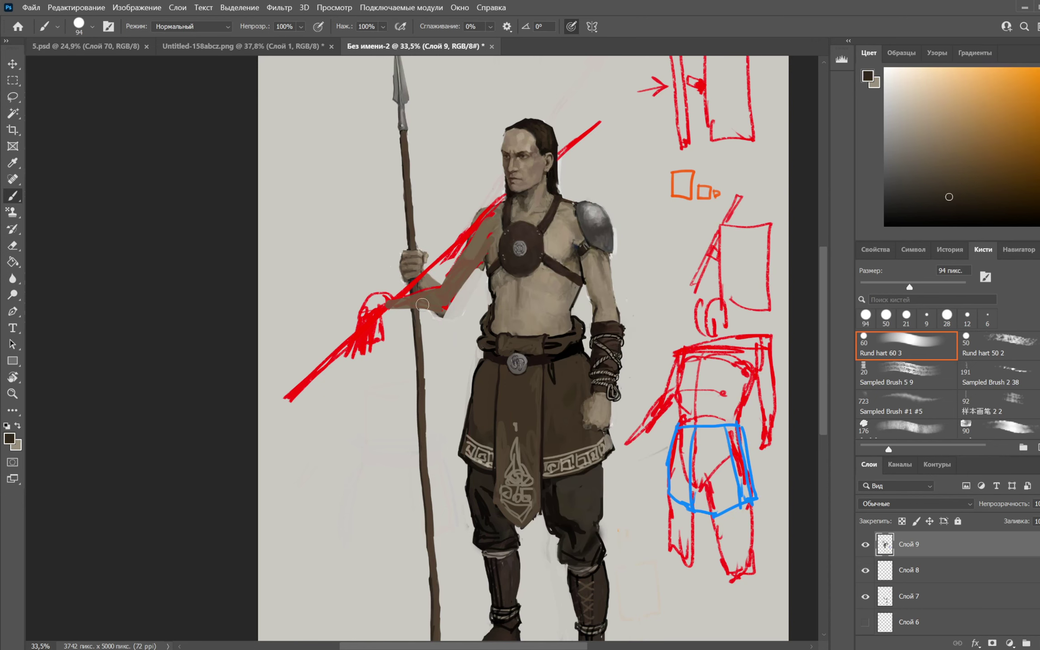
{"action": "right_click", "coordinate": [446, 244]}
{"action": "left_click", "coordinate": [524, 274]}
{"action": "left_click_drag", "start_coordinate": [383, 311], "coordinate": [504, 194]}
Paint out the old forearm between the diagonal shaft and the bent arm with sampled background grey
{"action": "left_click", "coordinate": [479, 222], "text": "alt"}
{"action": "mouse_move", "coordinate": [444, 250]}
{"action": "left_mouse_down"}
{"action": "mouse_move", "coordinate": [456, 256]}
{"action": "mouse_move", "coordinate": [438, 279]}
{"action": "left_mouse_up"}
{"action": "right_click", "coordinate": [460, 199]}
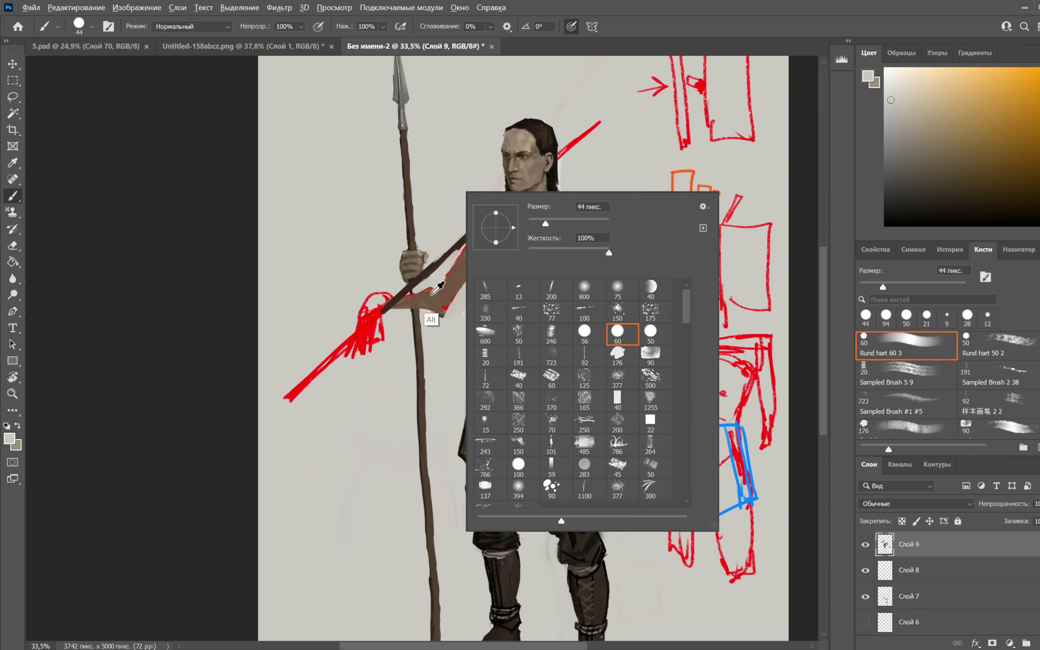
Block in the new hand in skin tone and extend the dark brown shaft diagonally down past it
{"action": "left_click", "coordinate": [434, 289], "text": "alt"}
{"action": "mouse_move", "coordinate": [388, 298]}
{"action": "left_mouse_down"}
{"action": "mouse_move", "coordinate": [376, 321]}
{"action": "mouse_move", "coordinate": [350, 353]}
{"action": "mouse_move", "coordinate": [362, 334]}
{"action": "mouse_move", "coordinate": [328, 365]}
{"action": "mouse_move", "coordinate": [365, 327]}
{"action": "mouse_move", "coordinate": [288, 399]}
{"action": "left_mouse_up"}
{"action": "left_click", "coordinate": [427, 289], "text": "alt"}
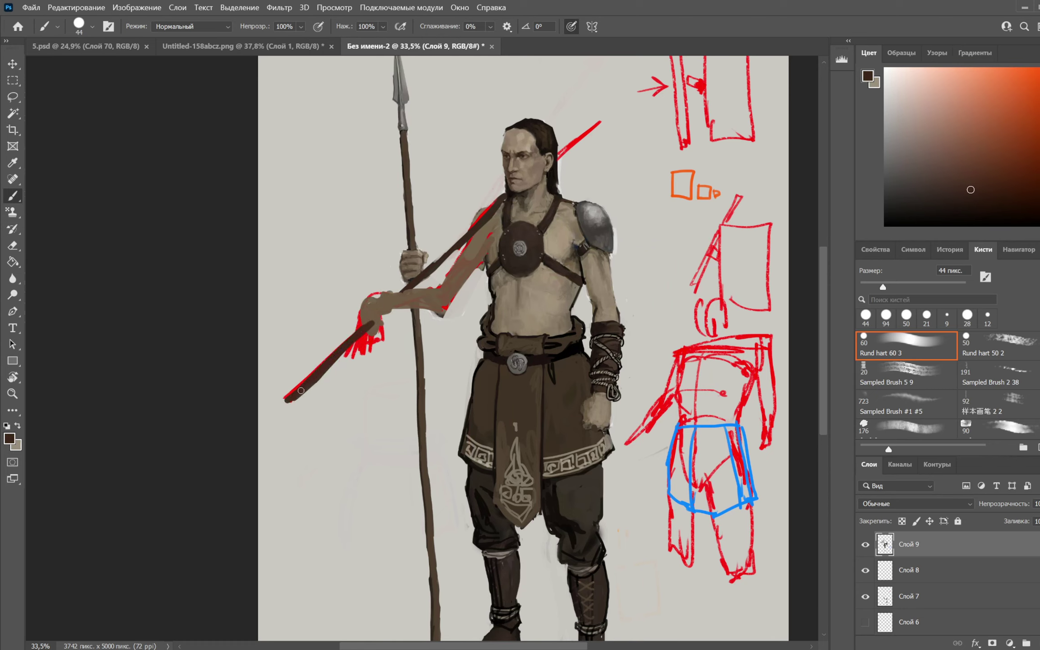
Cover the red sketch remnants below the hand with background grey and rework the shaft beside it in dark brown
{"action": "left_click", "coordinate": [370, 383], "text": "alt"}
{"action": "left_click_drag", "start_coordinate": [347, 354], "coordinate": [378, 328]}
{"action": "left_click", "coordinate": [379, 329], "text": "alt"}
{"action": "left_click", "coordinate": [360, 359], "text": "alt"}
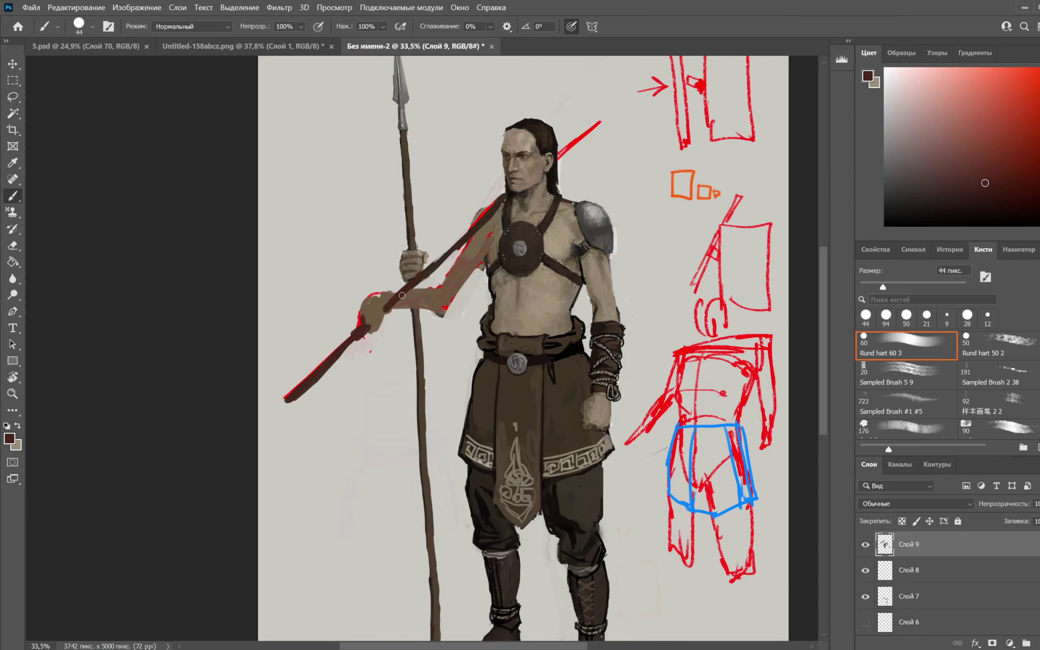
Sample the arm's skin tone and build up the hand with fingers hanging over the shaft
{"action": "left_click", "coordinate": [427, 273], "text": "alt"}
{"action": "left_click", "coordinate": [376, 307], "text": "alt"}
{"action": "left_click_drag", "start_coordinate": [381, 297], "coordinate": [368, 298]}
{"action": "left_click_drag", "start_coordinate": [381, 323], "coordinate": [384, 343]}
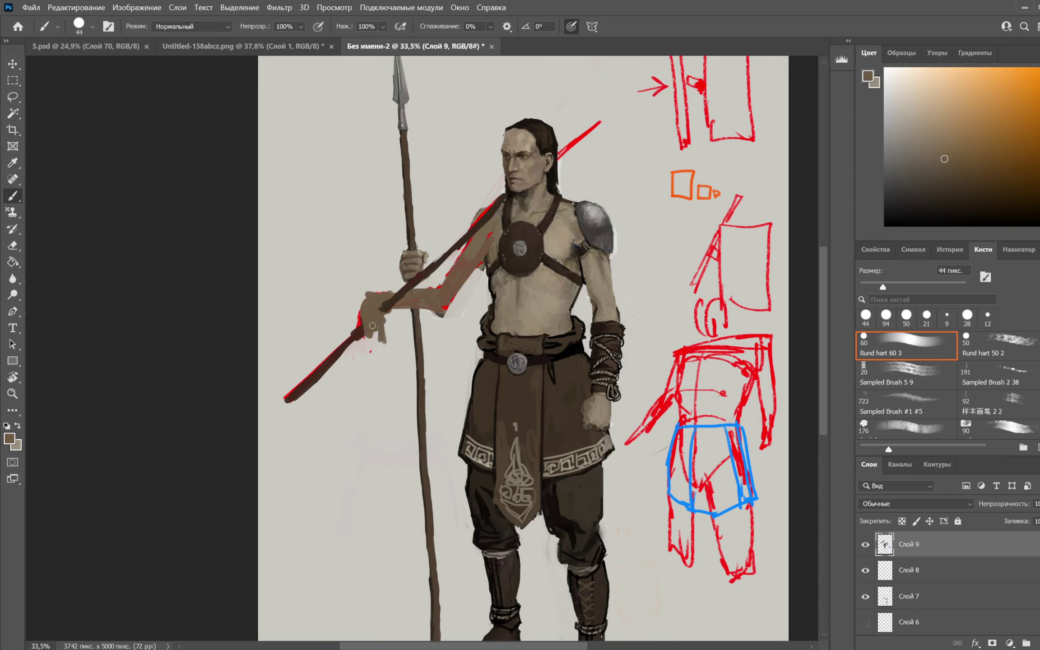
Paint out the old upright spear and the hand gripping it with background grey, using a 133 px brush
{"action": "right_click", "coordinate": [465, 221]}
{"action": "left_click_drag", "start_coordinate": [547, 256], "coordinate": [576, 255]}
{"action": "mouse_move", "coordinate": [407, 304]}
{"action": "left_mouse_down"}
{"action": "mouse_move", "coordinate": [434, 304]}
{"action": "mouse_move", "coordinate": [420, 388]}
{"action": "mouse_move", "coordinate": [436, 641]}
{"action": "left_mouse_up"}
{"action": "left_click", "coordinate": [445, 347], "text": "alt"}
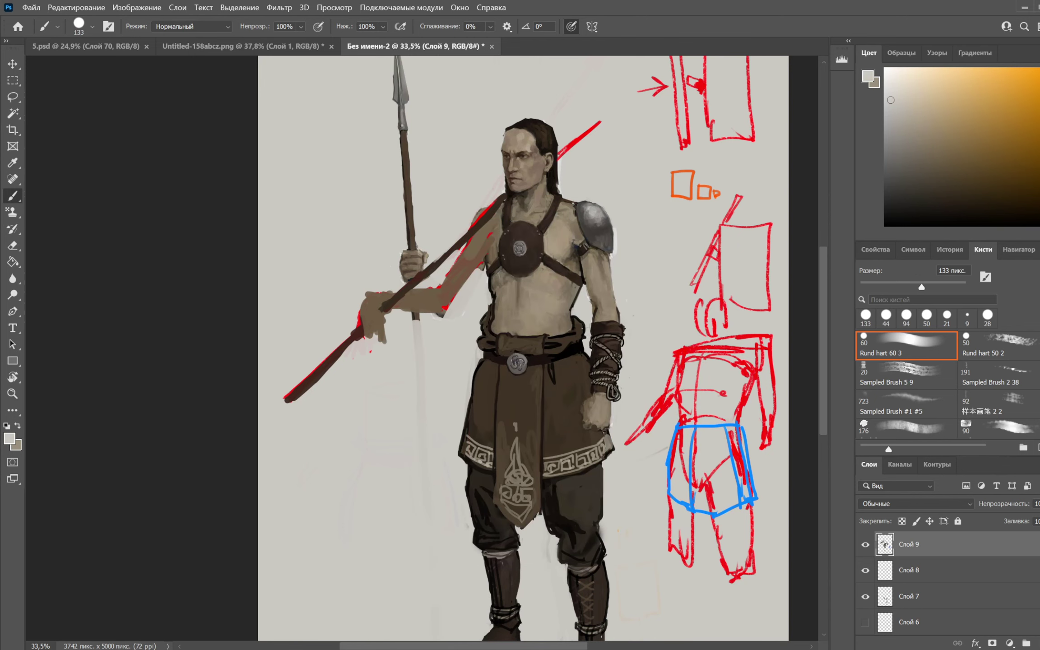
{"action": "mouse_move", "coordinate": [405, 338]}
{"action": "left_mouse_down"}
{"action": "mouse_move", "coordinate": [412, 246]}
{"action": "mouse_move", "coordinate": [391, 123]}
{"action": "mouse_move", "coordinate": [403, 190]}
{"action": "left_mouse_up"}
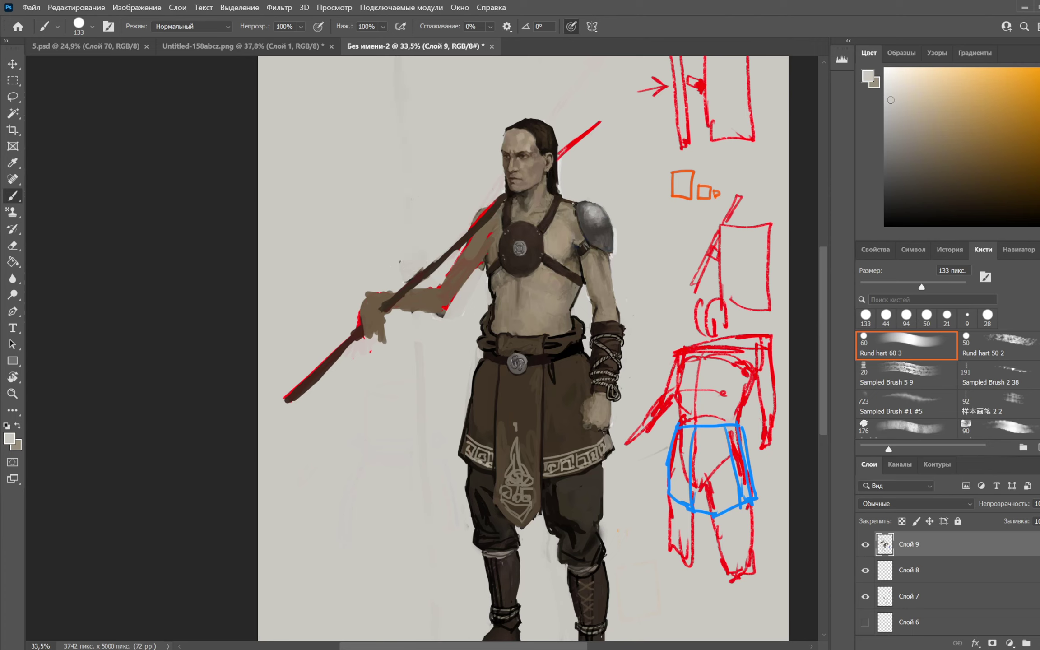
Pick red as the spare colour, set the brush to 32 px and refine the bent arm with sampled skin tones
{"action": "left_click", "coordinate": [1039, 72]}
{"action": "left_click", "coordinate": [1039, 83]}
{"action": "right_click", "coordinate": [549, 220]}
{"action": "left_click_drag", "start_coordinate": [614, 243], "coordinate": [554, 244]}
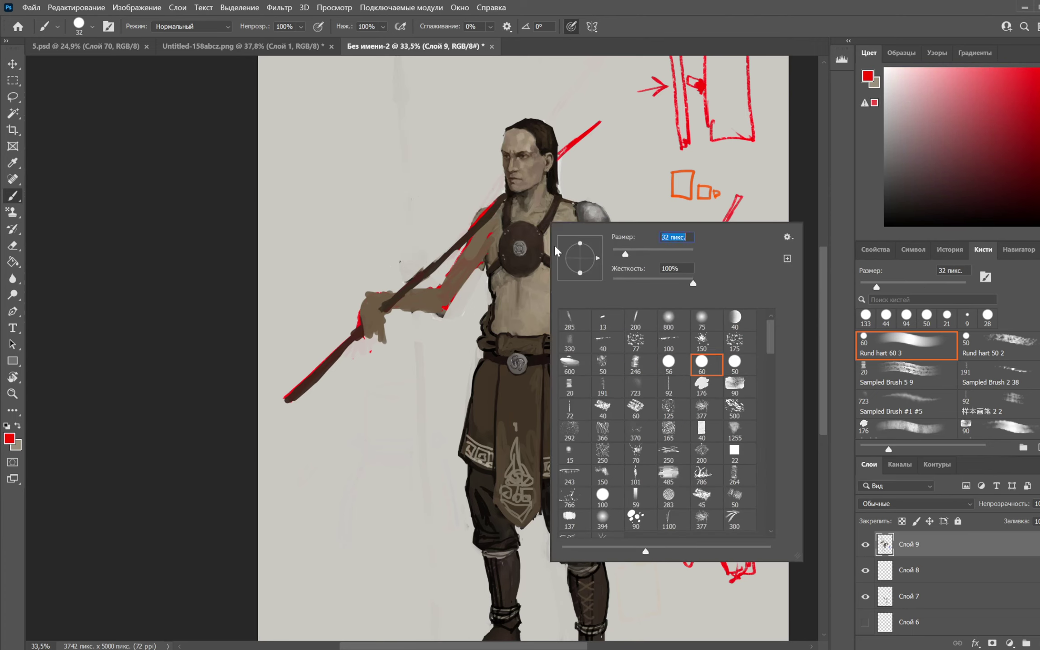
{"action": "key", "text": "Return"}
{"action": "key", "text": "x"}
{"action": "left_click", "coordinate": [477, 247], "text": "alt"}
{"action": "left_click_drag", "start_coordinate": [478, 272], "coordinate": [459, 286]}
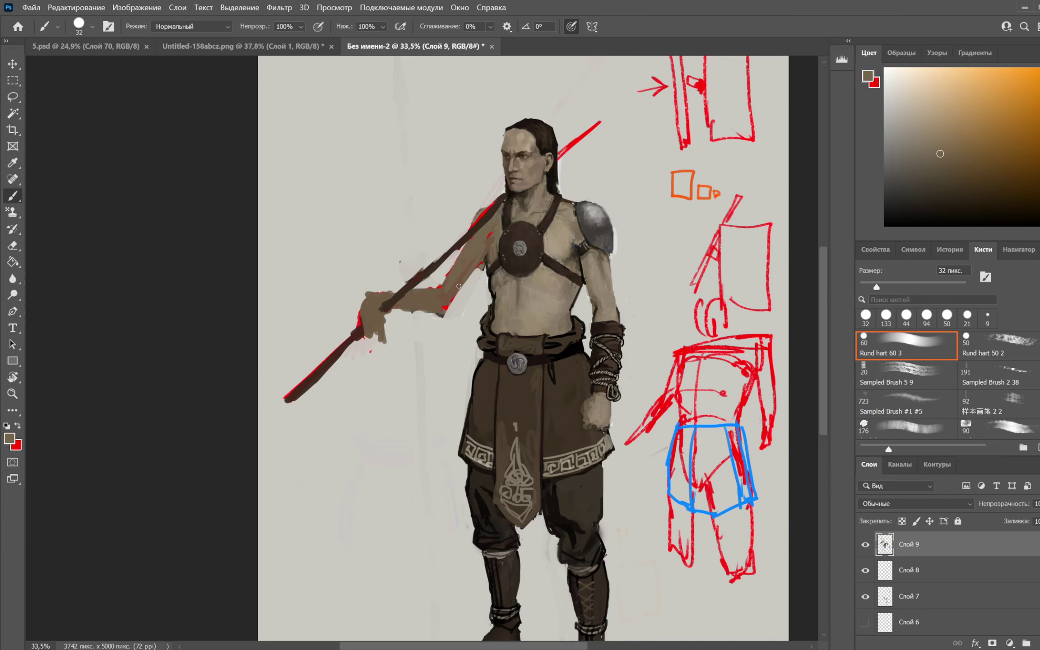
{"action": "left_click", "coordinate": [494, 250], "text": "alt"}
{"action": "mouse_move", "coordinate": [474, 223]}
{"action": "left_mouse_down"}
{"action": "mouse_move", "coordinate": [491, 207]}
{"action": "mouse_move", "coordinate": [481, 340]}
{"action": "left_mouse_up"}
Sketch a red construction diagram beside the figure, with an oval torso, cylindrical upper arm and forearm, and a hand
{"action": "key", "text": "x"}
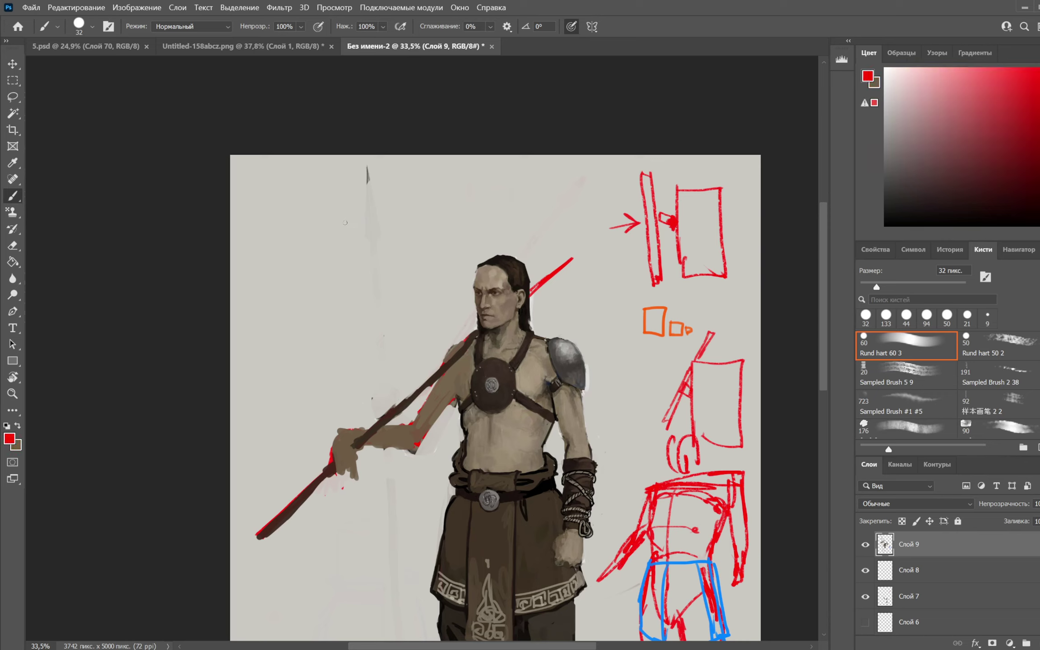
{"action": "mouse_move", "coordinate": [346, 201]}
{"action": "left_mouse_down"}
{"action": "mouse_move", "coordinate": [362, 187]}
{"action": "mouse_move", "coordinate": [366, 278]}
{"action": "mouse_move", "coordinate": [310, 291]}
{"action": "mouse_move", "coordinate": [327, 282]}
{"action": "mouse_move", "coordinate": [341, 321]}
{"action": "mouse_move", "coordinate": [330, 330]}
{"action": "mouse_move", "coordinate": [342, 332]}
{"action": "mouse_move", "coordinate": [331, 337]}
{"action": "mouse_move", "coordinate": [321, 382]}
{"action": "left_mouse_up"}
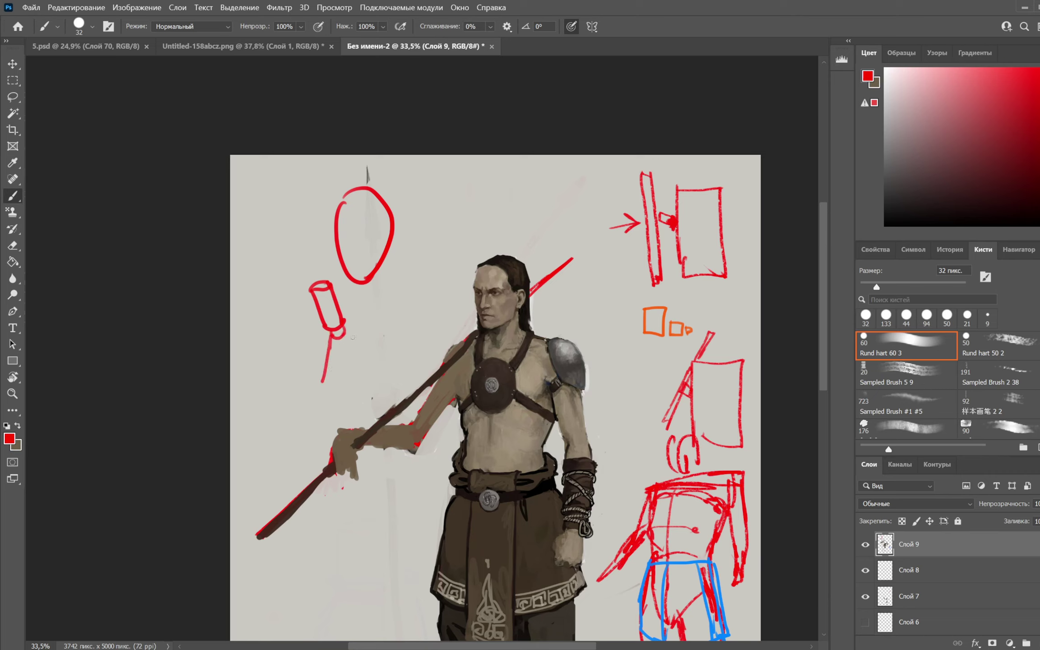
{"action": "left_click_drag", "start_coordinate": [345, 339], "coordinate": [337, 387]}
{"action": "mouse_move", "coordinate": [322, 386]}
{"action": "left_mouse_down"}
{"action": "mouse_move", "coordinate": [333, 401]}
{"action": "mouse_move", "coordinate": [321, 417]}
{"action": "left_mouse_up"}
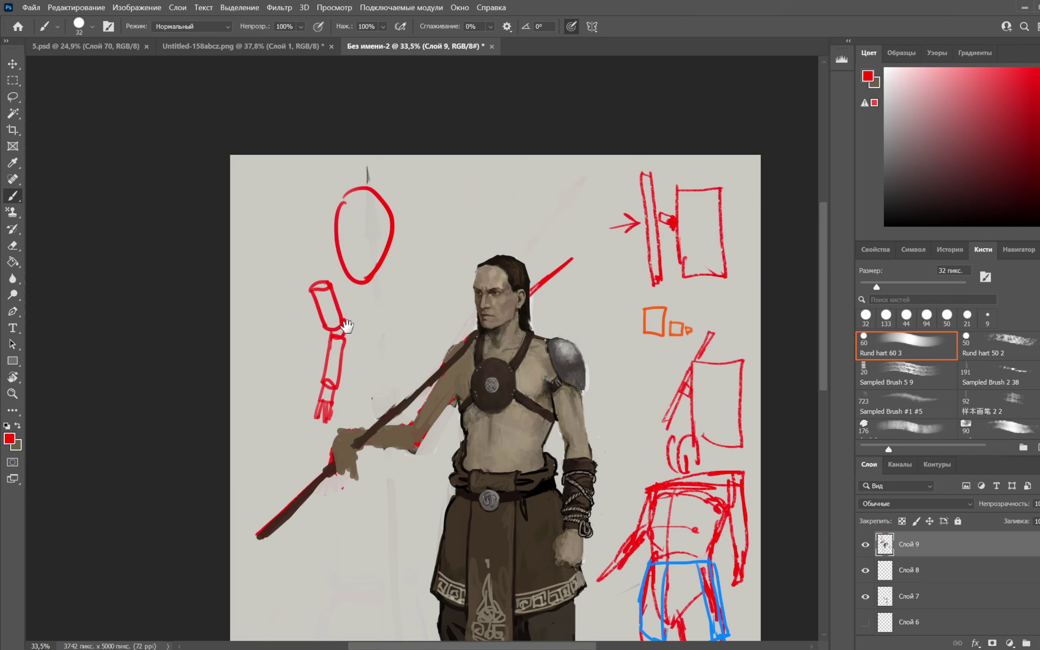
Sketch a red construction box for a palm below the painted spear and add the first finger with jointed segments
{"action": "left_click_drag", "start_coordinate": [348, 328], "coordinate": [400, 216]}
{"action": "left_click_drag", "start_coordinate": [387, 379], "coordinate": [409, 284]}
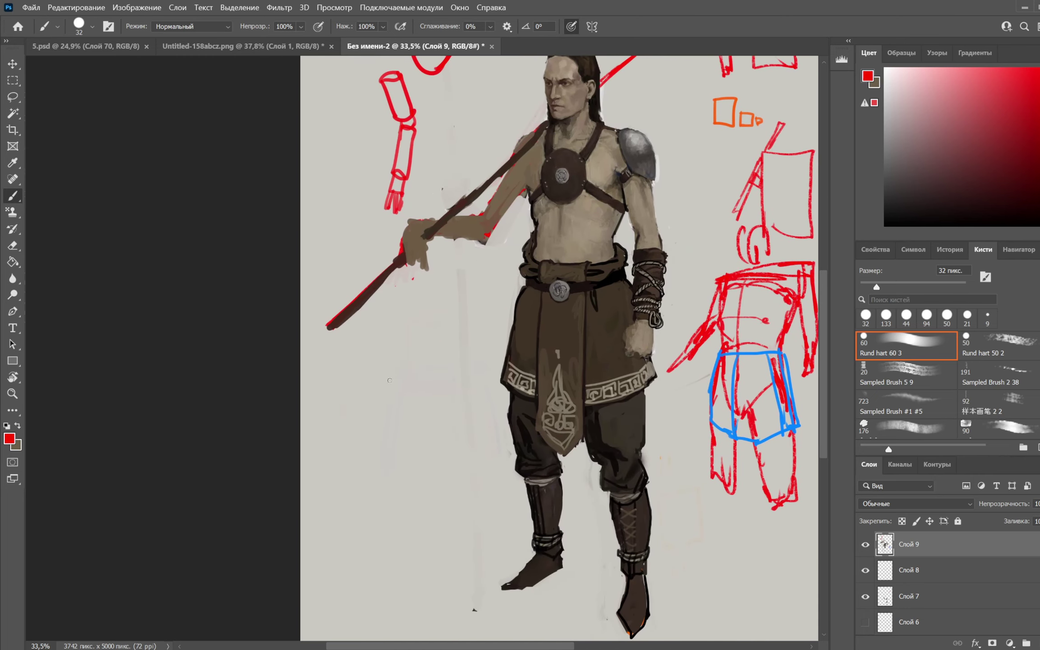
{"action": "left_click_drag", "start_coordinate": [363, 397], "coordinate": [417, 366]}
{"action": "mouse_move", "coordinate": [365, 399]}
{"action": "left_mouse_down"}
{"action": "mouse_move", "coordinate": [411, 411]}
{"action": "mouse_move", "coordinate": [361, 412]}
{"action": "mouse_move", "coordinate": [416, 433]}
{"action": "mouse_move", "coordinate": [450, 400]}
{"action": "left_mouse_up"}
{"action": "mouse_move", "coordinate": [364, 400]}
{"action": "left_mouse_down"}
{"action": "mouse_move", "coordinate": [347, 418]}
{"action": "mouse_move", "coordinate": [353, 431]}
{"action": "mouse_move", "coordinate": [347, 418]}
{"action": "mouse_move", "coordinate": [353, 431]}
{"action": "mouse_move", "coordinate": [371, 413]}
{"action": "left_mouse_up"}
{"action": "mouse_move", "coordinate": [366, 400]}
{"action": "left_mouse_down"}
{"action": "mouse_move", "coordinate": [344, 423]}
{"action": "mouse_move", "coordinate": [363, 398]}
{"action": "mouse_move", "coordinate": [350, 433]}
{"action": "mouse_move", "coordinate": [342, 421]}
{"action": "mouse_move", "coordinate": [329, 443]}
{"action": "mouse_move", "coordinate": [337, 450]}
{"action": "mouse_move", "coordinate": [355, 427]}
{"action": "mouse_move", "coordinate": [342, 449]}
{"action": "left_mouse_up"}
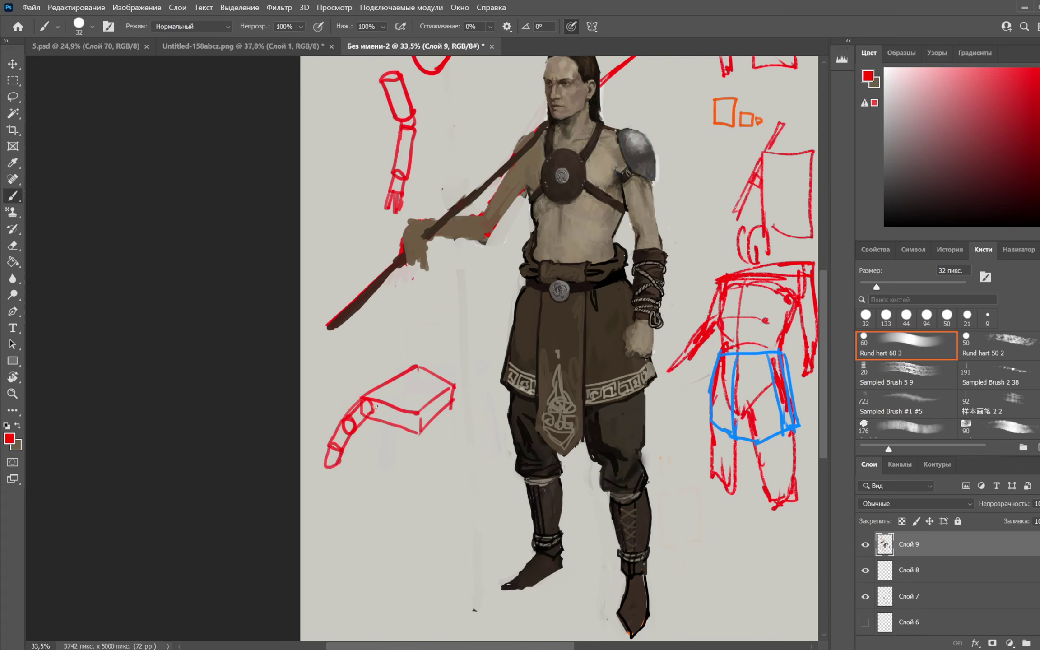
Add a second jointed finger to the red hand sketch and begin the third, using a 37 px eraser for overlapping lines
{"action": "mouse_move", "coordinate": [376, 406]}
{"action": "left_mouse_down"}
{"action": "mouse_move", "coordinate": [367, 445]}
{"action": "mouse_move", "coordinate": [386, 418]}
{"action": "mouse_move", "coordinate": [377, 405]}
{"action": "mouse_move", "coordinate": [386, 416]}
{"action": "mouse_move", "coordinate": [356, 451]}
{"action": "mouse_move", "coordinate": [365, 462]}
{"action": "mouse_move", "coordinate": [352, 486]}
{"action": "mouse_move", "coordinate": [400, 422]}
{"action": "left_mouse_up"}
{"action": "key", "text": "ctrl+z"}
{"action": "key", "text": "ctrl+z"}
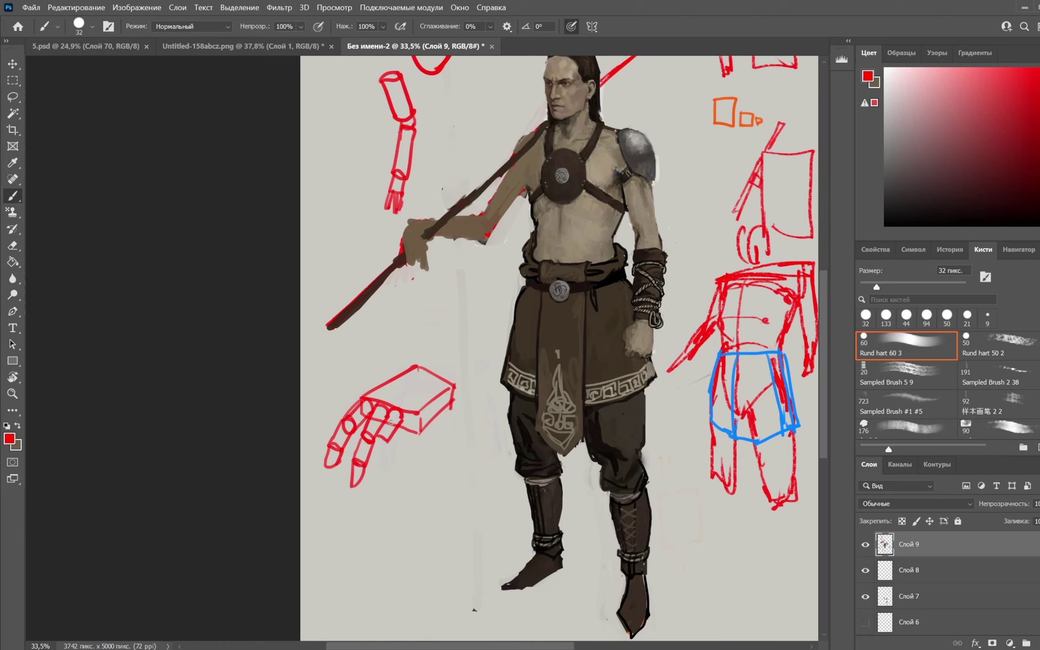
{"action": "key", "text": "e"}
{"action": "right_click", "coordinate": [399, 402]}
{"action": "key", "text": "Escape"}
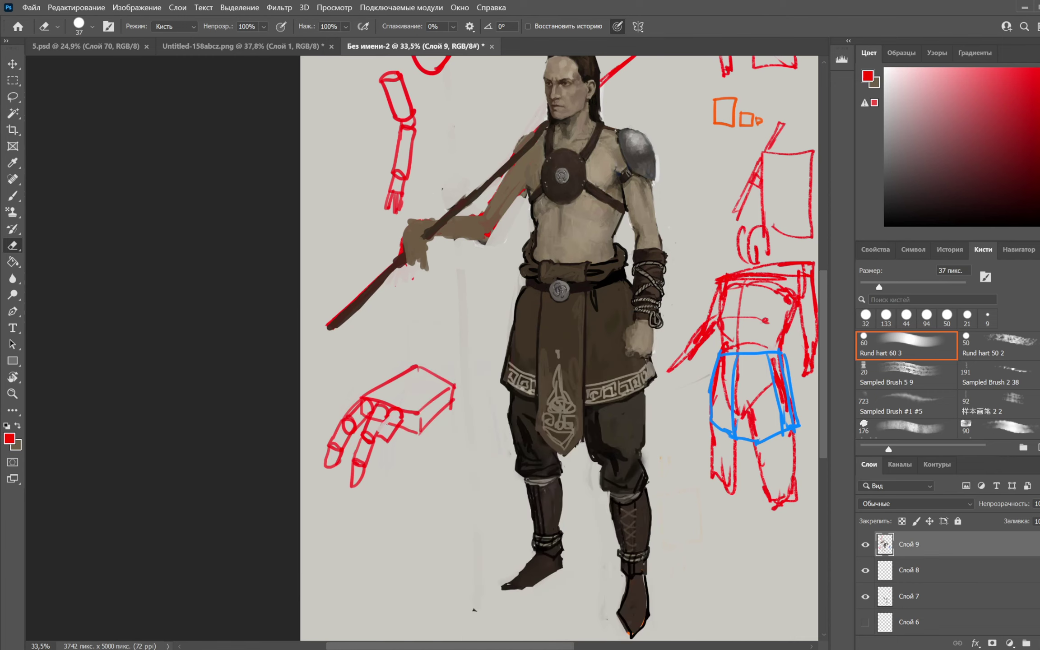
{"action": "key", "text": "b"}
{"action": "key", "text": "e"}
{"action": "key", "text": "b"}
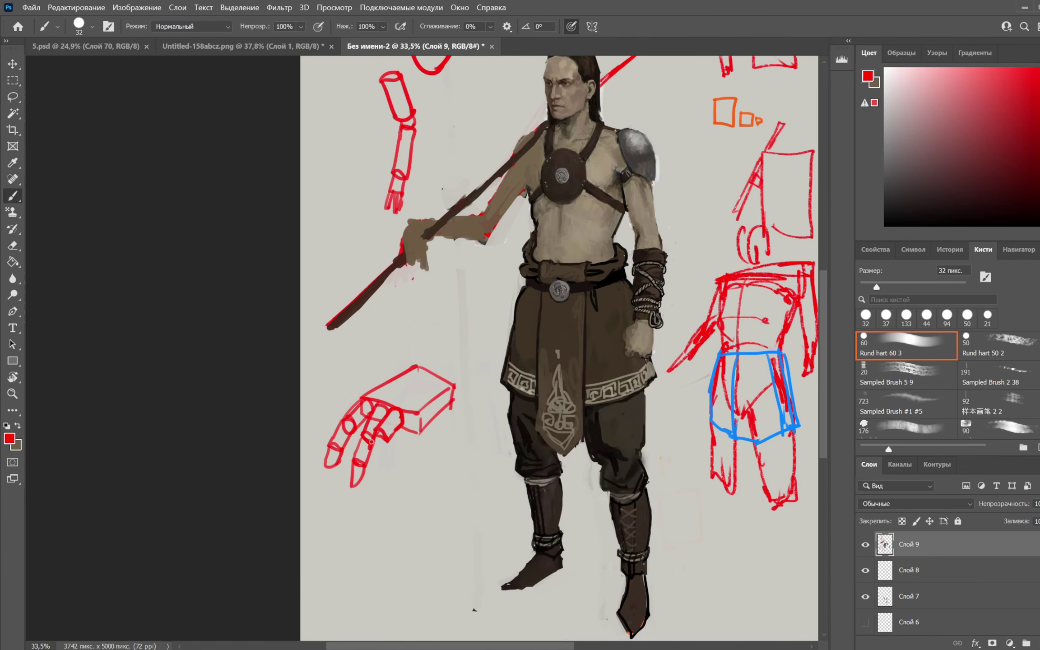
Complete the third finger of the red hand sketch and draw the fourth with jointed segments
{"action": "mouse_move", "coordinate": [374, 464]}
{"action": "left_mouse_down"}
{"action": "mouse_move", "coordinate": [389, 440]}
{"action": "mouse_move", "coordinate": [373, 484]}
{"action": "mouse_move", "coordinate": [362, 482]}
{"action": "mouse_move", "coordinate": [372, 479]}
{"action": "left_mouse_up"}
{"action": "key", "text": "e"}
{"action": "key", "text": "b"}
{"action": "key", "text": "e"}
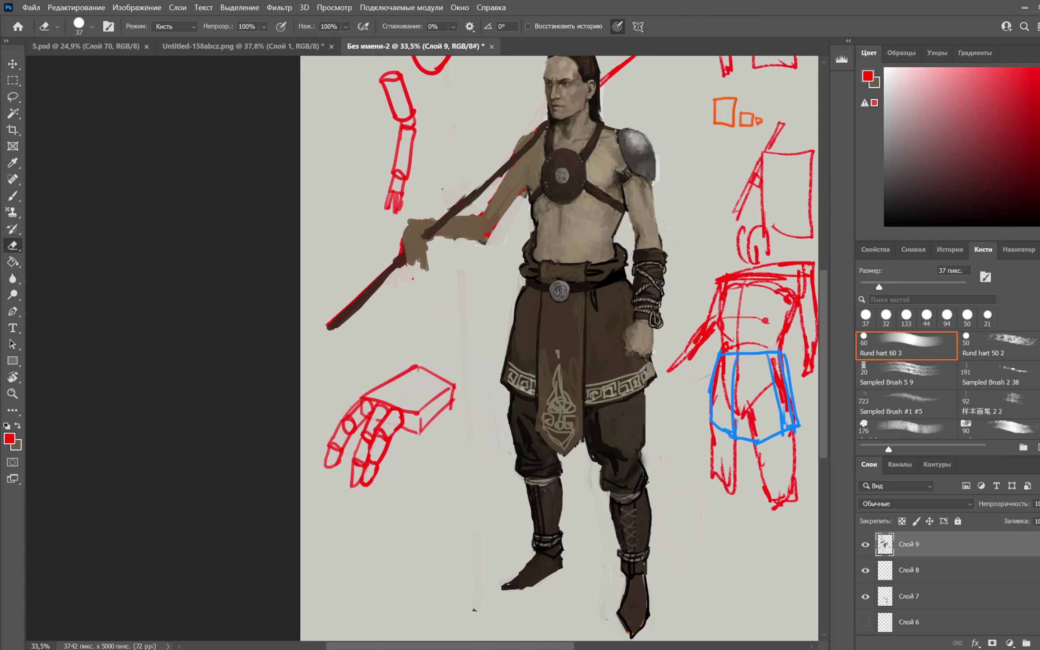
{"action": "key", "text": "b"}
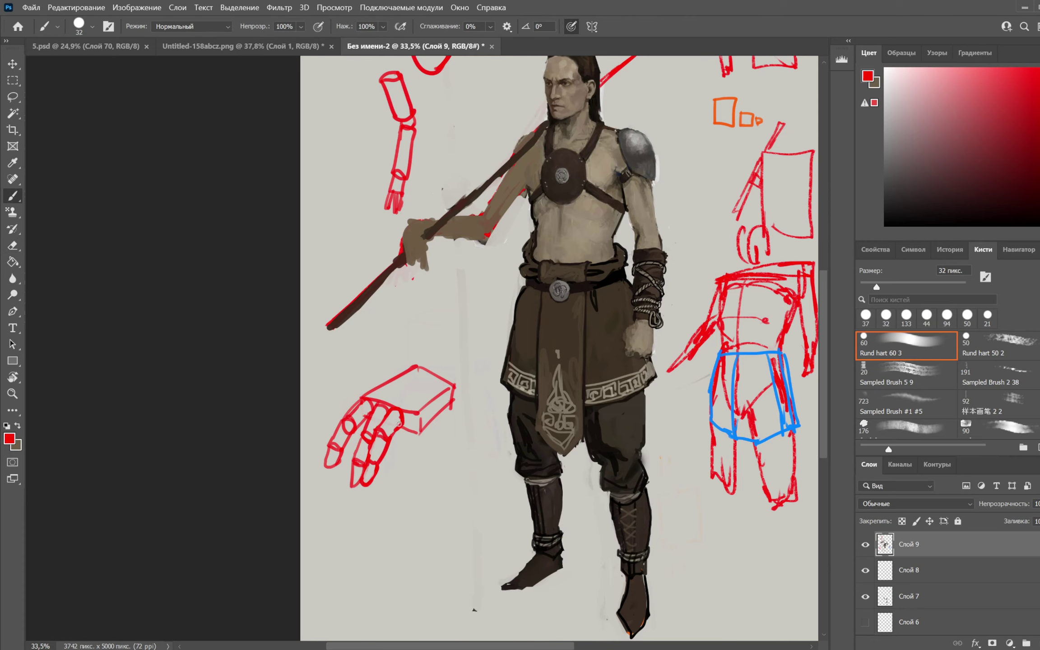
{"action": "left_click_drag", "start_coordinate": [398, 423], "coordinate": [410, 446]}
{"action": "key", "text": "e"}
{"action": "key", "text": "b"}
{"action": "left_click_drag", "start_coordinate": [400, 446], "coordinate": [401, 460]}
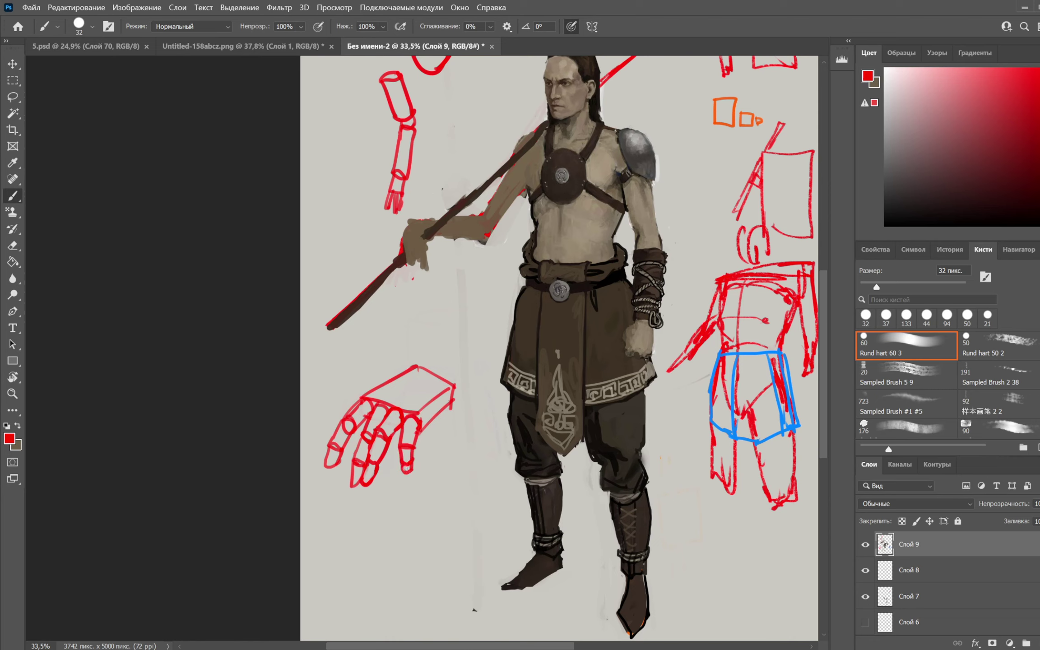
Draw the thumb on the red hand sketch and attach a cylindrical forearm with a rounded end at the wrist
{"action": "mouse_move", "coordinate": [413, 367]}
{"action": "left_mouse_down"}
{"action": "mouse_move", "coordinate": [350, 377]}
{"action": "mouse_move", "coordinate": [357, 389]}
{"action": "left_mouse_up"}
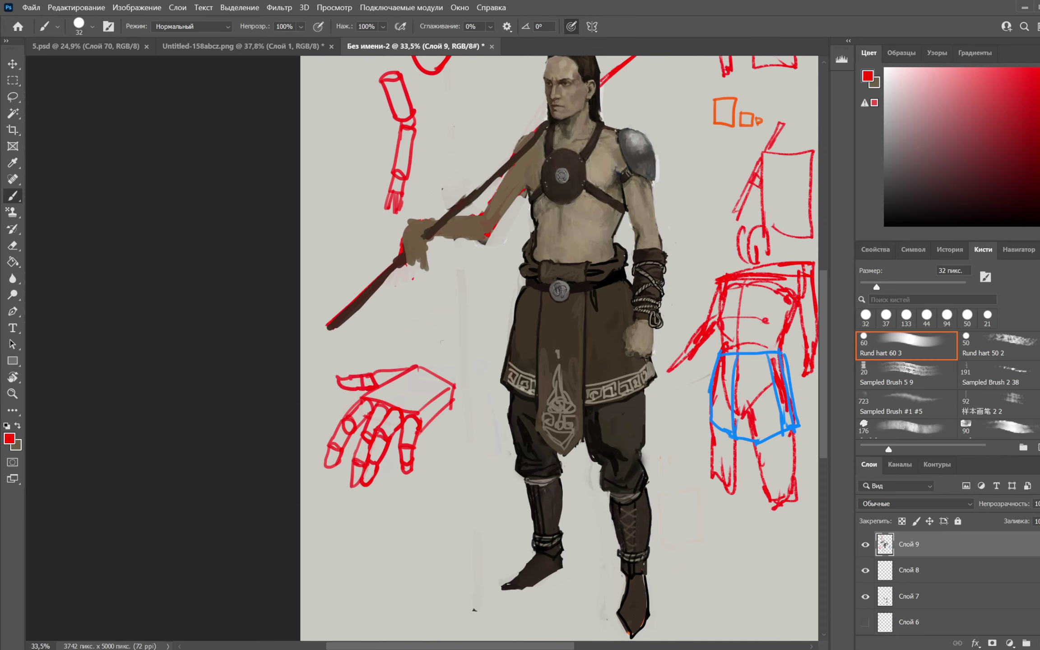
{"action": "mouse_move", "coordinate": [414, 367]}
{"action": "left_mouse_down"}
{"action": "mouse_move", "coordinate": [431, 364]}
{"action": "mouse_move", "coordinate": [450, 380]}
{"action": "mouse_move", "coordinate": [452, 369]}
{"action": "mouse_move", "coordinate": [454, 388]}
{"action": "mouse_move", "coordinate": [478, 314]}
{"action": "left_mouse_up"}
{"action": "left_click_drag", "start_coordinate": [501, 356], "coordinate": [459, 396]}
{"action": "mouse_move", "coordinate": [481, 311]}
{"action": "left_mouse_down"}
{"action": "mouse_move", "coordinate": [502, 349]}
{"action": "mouse_move", "coordinate": [510, 336]}
{"action": "mouse_move", "coordinate": [503, 355]}
{"action": "left_mouse_up"}
{"action": "key", "text": "ctrl+z"}
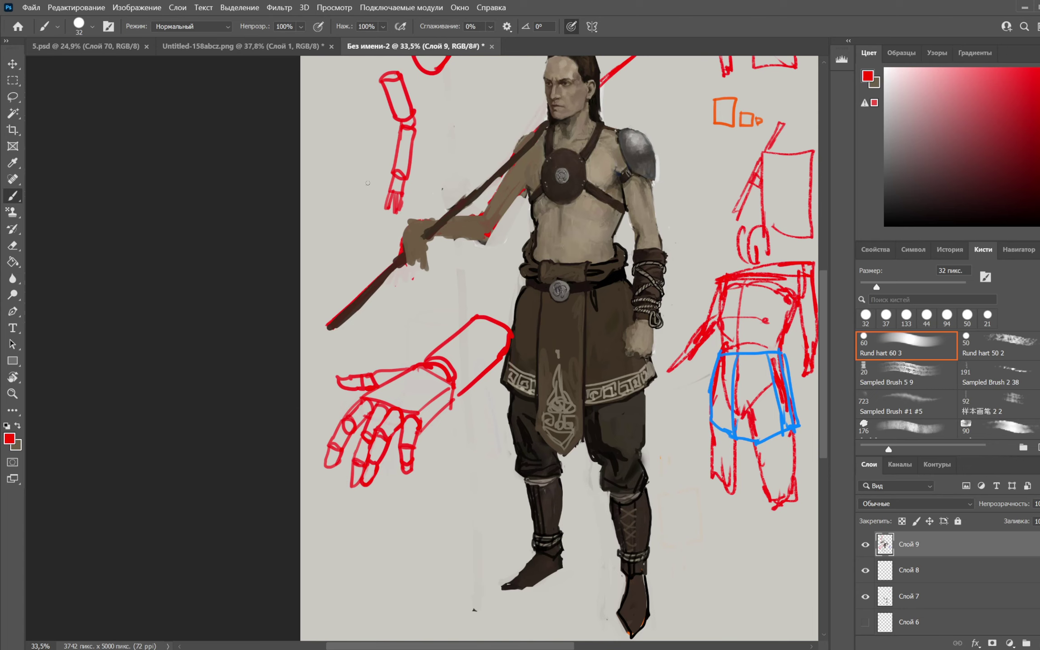
{"action": "key", "text": "ctrl+z"}
{"action": "key", "text": "ctrl+z"}
{"action": "mouse_move", "coordinate": [476, 315]}
{"action": "left_mouse_down"}
{"action": "mouse_move", "coordinate": [516, 336]}
{"action": "mouse_move", "coordinate": [500, 357]}
{"action": "left_mouse_up"}
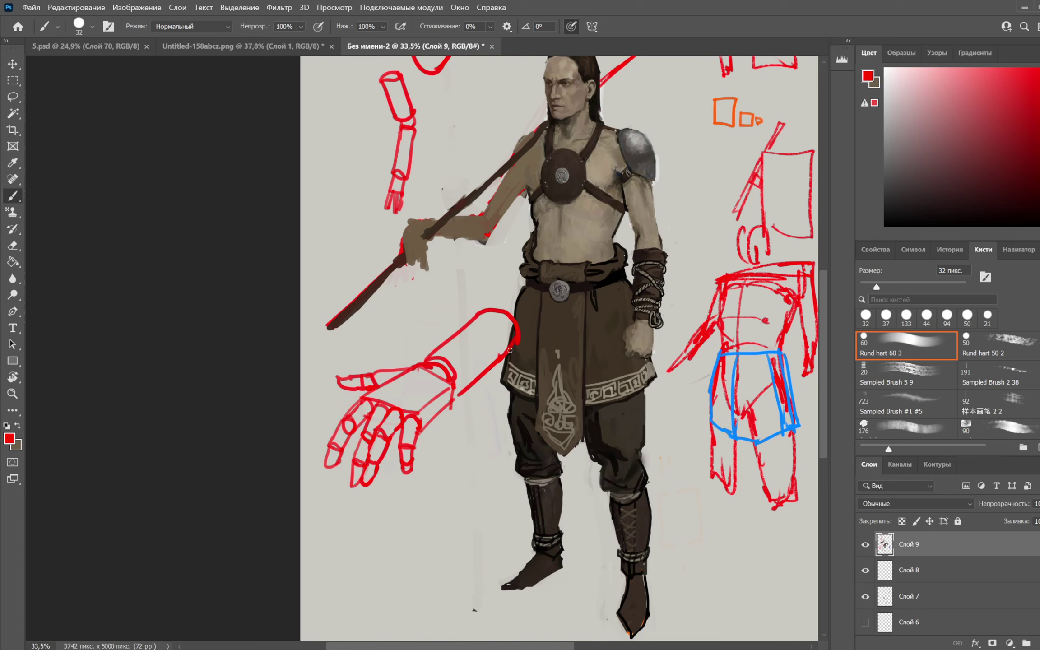
Lasso the red forearm-and-hand sketch, rotate it -16.5° and move it down and away from the warrior's skirt
{"action": "key", "text": "l"}
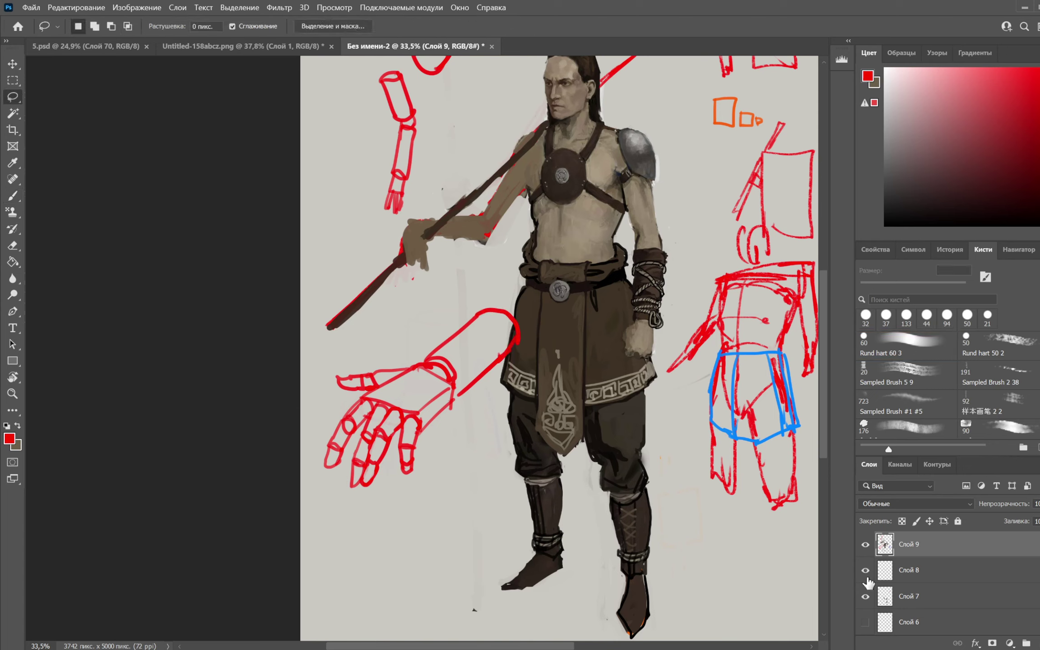
{"action": "left_click", "coordinate": [866, 545]}
{"action": "left_click", "coordinate": [865, 545]}
{"action": "mouse_move", "coordinate": [488, 295]}
{"action": "left_mouse_down"}
{"action": "mouse_move", "coordinate": [523, 345]}
{"action": "mouse_move", "coordinate": [355, 556]}
{"action": "mouse_move", "coordinate": [345, 355]}
{"action": "mouse_move", "coordinate": [377, 347]}
{"action": "left_mouse_up"}
{"action": "left_click_drag", "start_coordinate": [470, 350], "coordinate": [445, 410]}
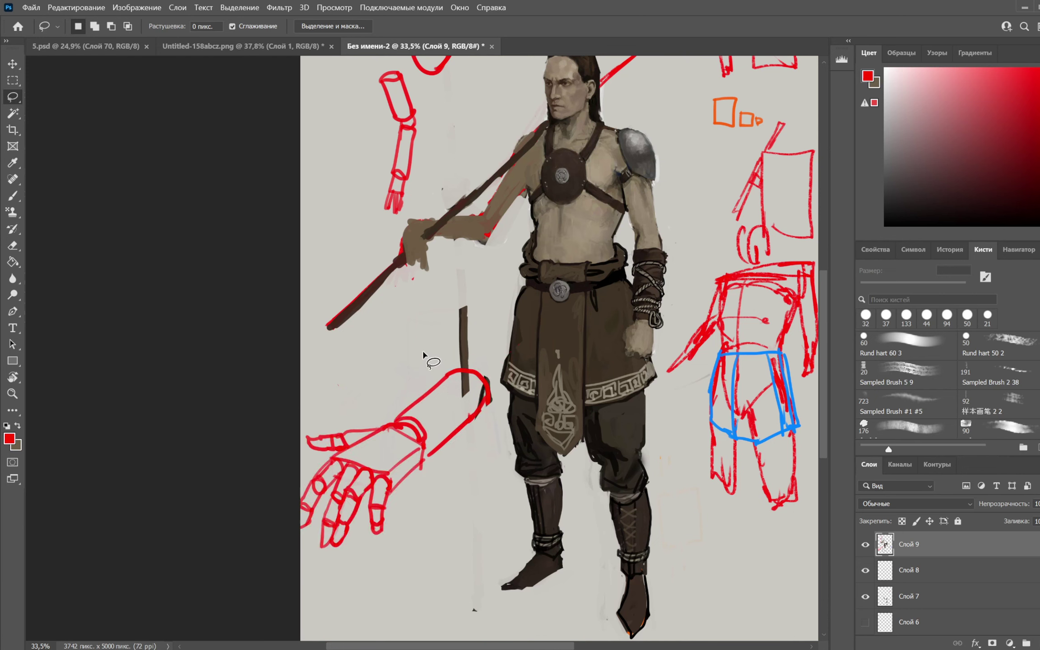
{"action": "key", "text": "b"}
{"action": "key", "text": "ctrl+z"}
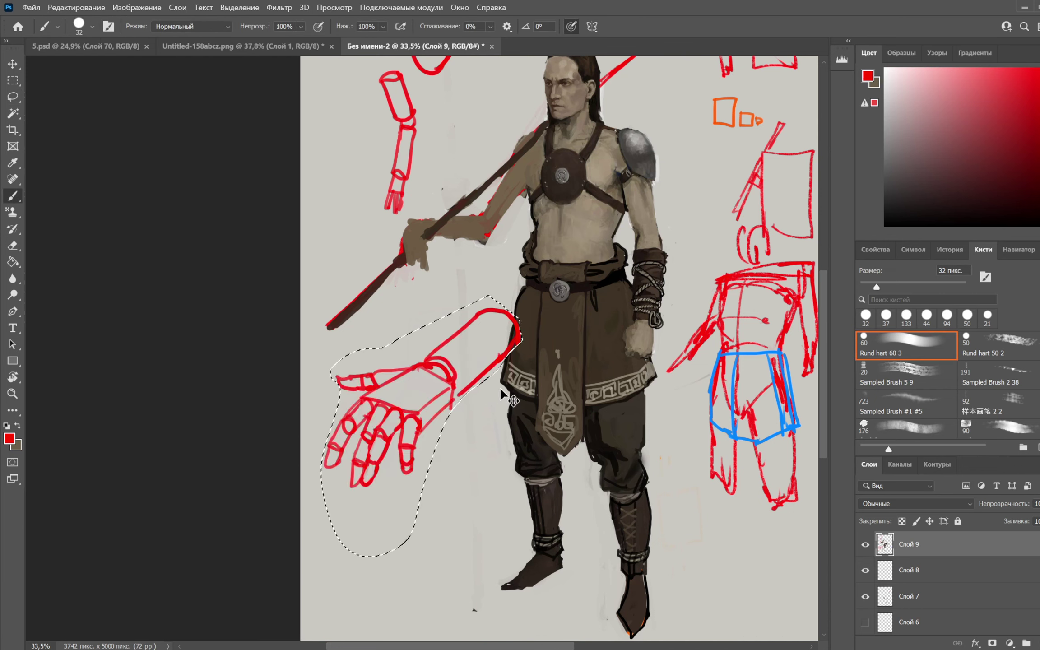
{"action": "key", "text": "ctrl+t"}
{"action": "left_click_drag", "start_coordinate": [535, 322], "coordinate": [501, 293]}
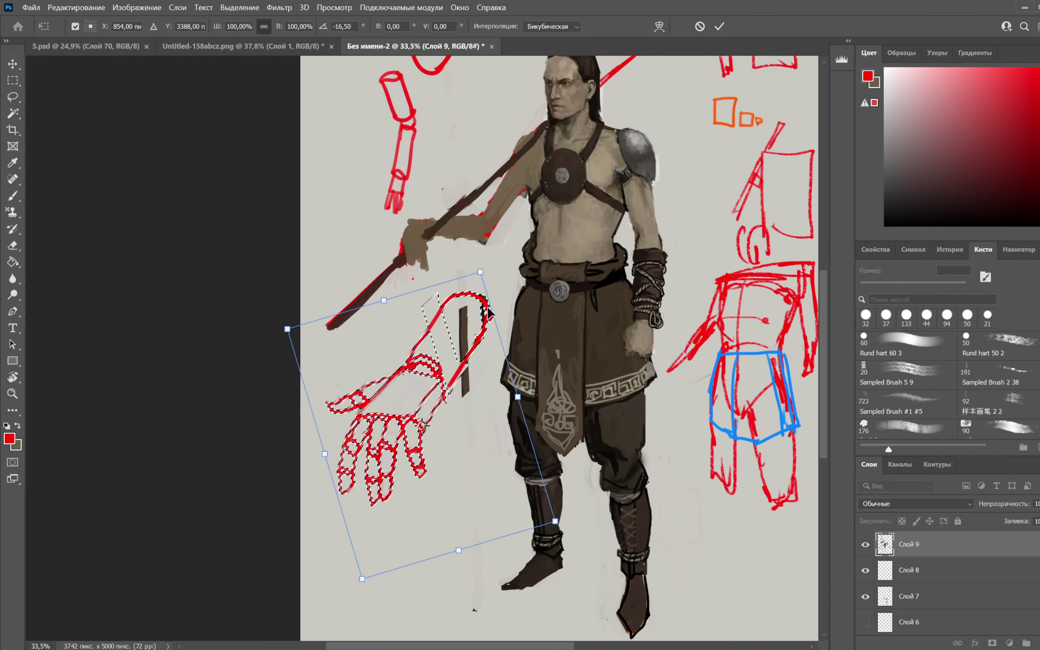
{"action": "left_click_drag", "start_coordinate": [475, 337], "coordinate": [465, 393]}
{"action": "key", "text": "Return"}
{"action": "key", "text": "b"}
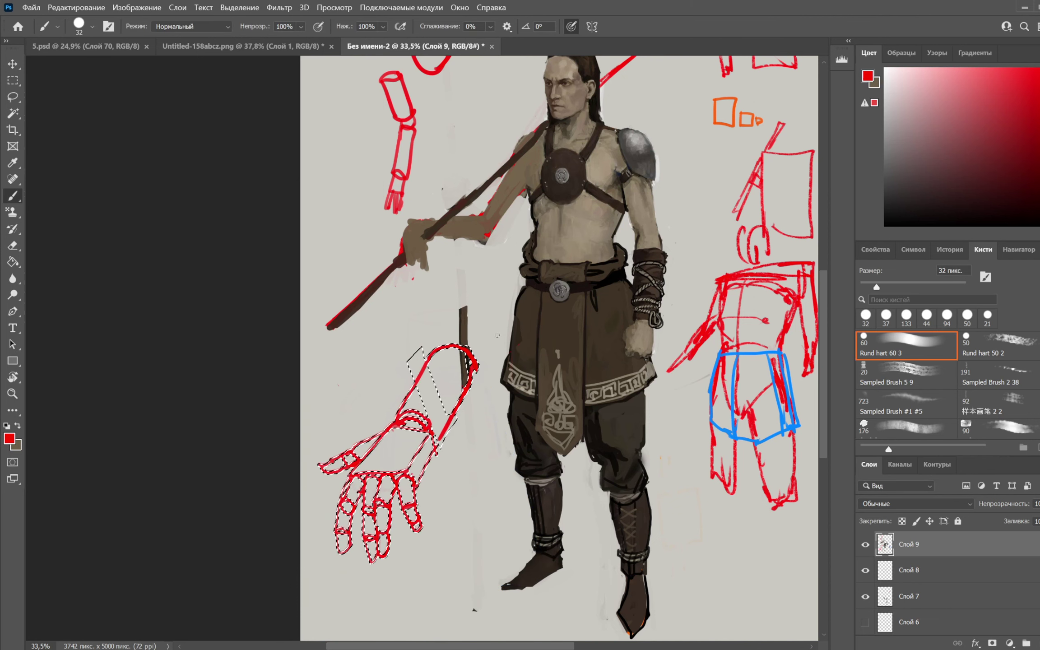
{"action": "key", "text": "ctrl+d"}
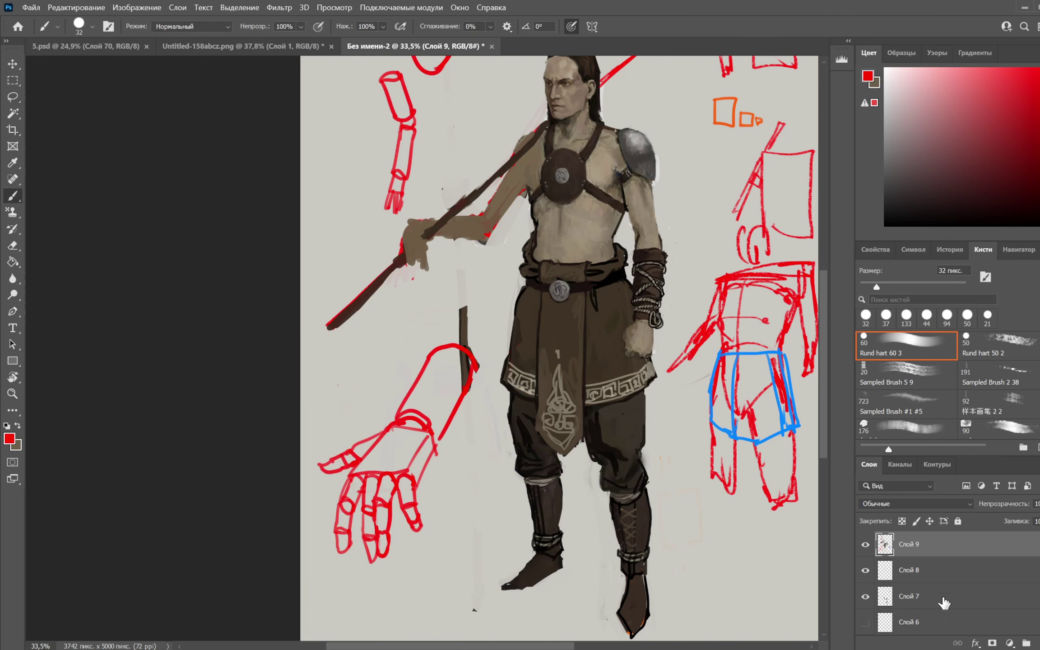
Add a new layer and paint out the leftover brown spear strip with sampled background grey, using a 97 px brush
{"action": "left_click", "coordinate": [1037, 645]}
{"action": "left_click", "coordinate": [480, 328], "text": "alt"}
{"action": "right_click", "coordinate": [475, 280]}
{"action": "left_click", "coordinate": [577, 310]}
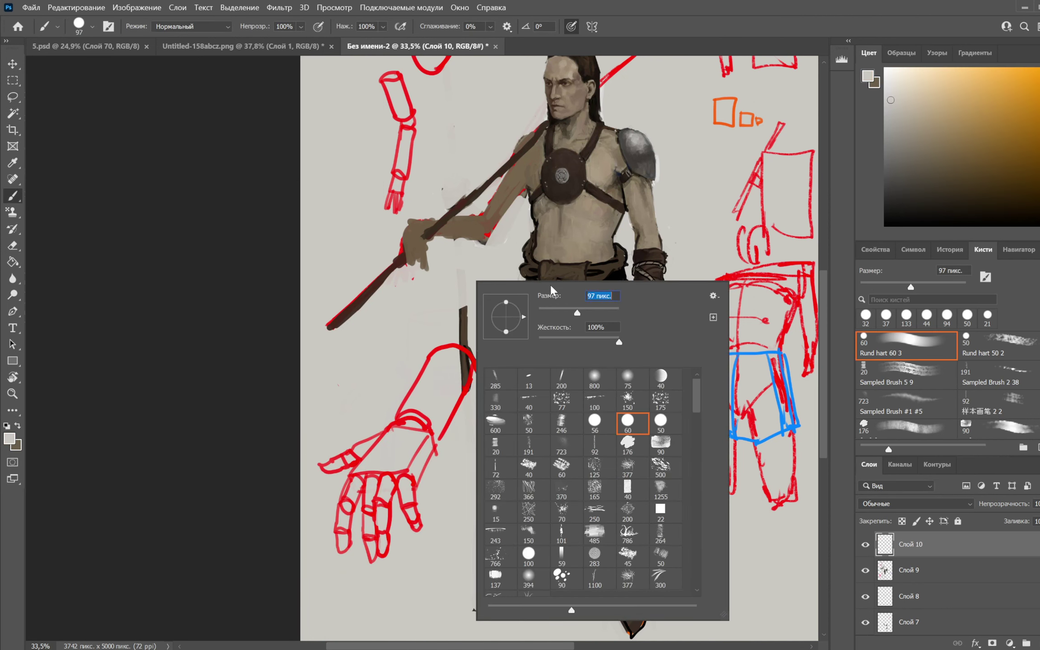
{"action": "mouse_move", "coordinate": [471, 332]}
{"action": "left_mouse_down"}
{"action": "mouse_move", "coordinate": [464, 317]}
{"action": "mouse_move", "coordinate": [467, 389]}
{"action": "left_mouse_up"}
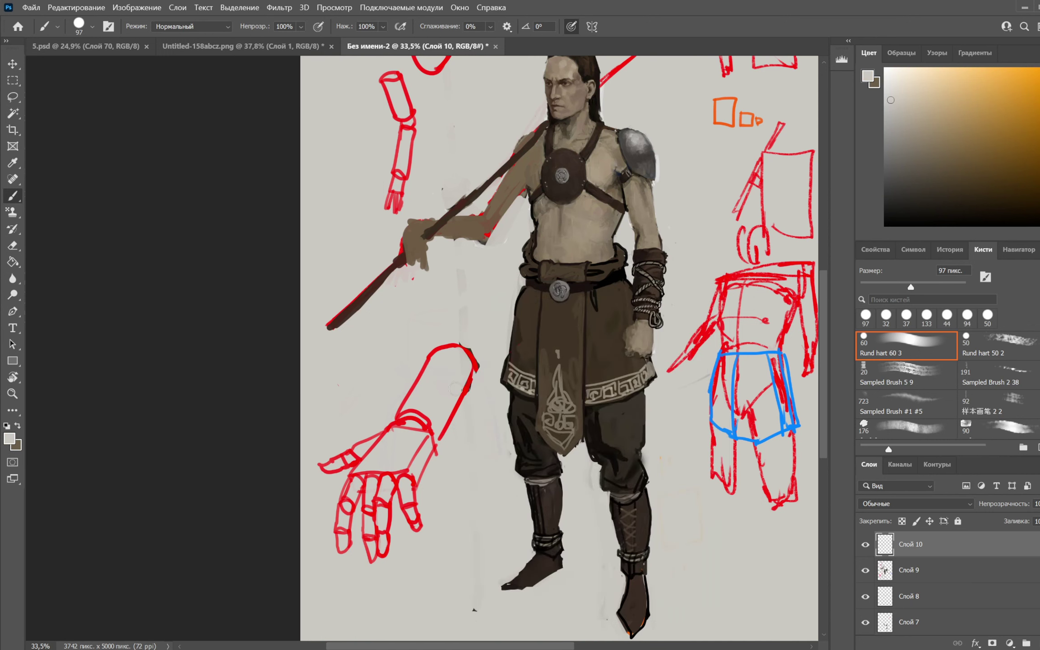
Sample the torso's skin tone and paint over the raised arm and its shoulder
{"action": "mouse_move", "coordinate": [552, 267]}
{"action": "left_mouse_down"}
{"action": "mouse_move", "coordinate": [514, 396]}
{"action": "mouse_move", "coordinate": [519, 383]}
{"action": "left_mouse_up"}
{"action": "left_click", "coordinate": [526, 350], "text": "alt"}
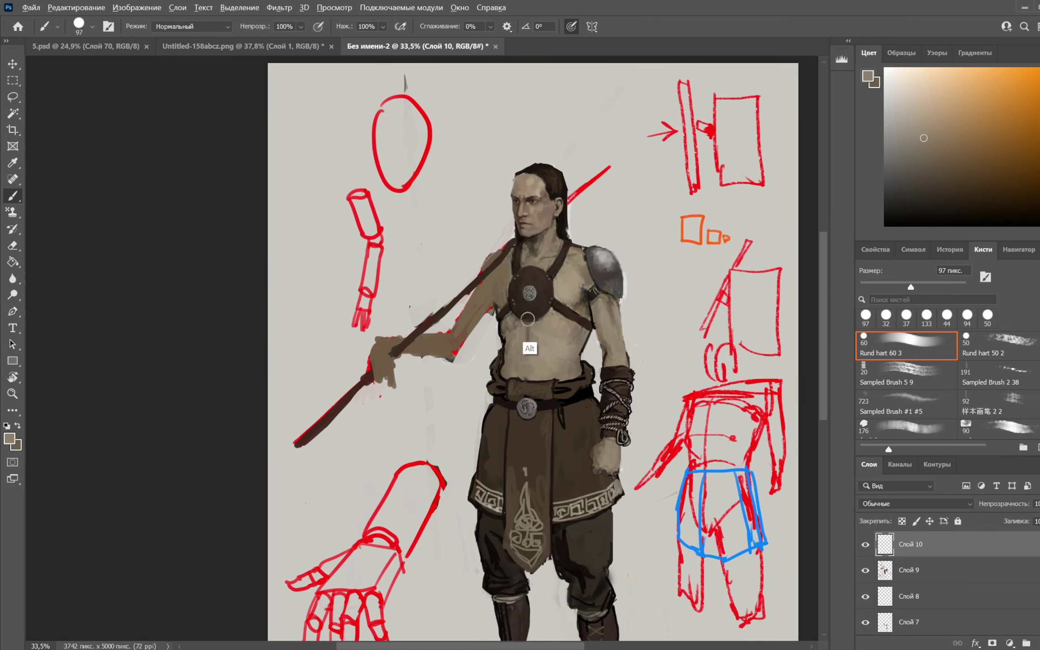
{"action": "left_click_drag", "start_coordinate": [495, 278], "coordinate": [435, 346]}
{"action": "right_click", "coordinate": [467, 278]}
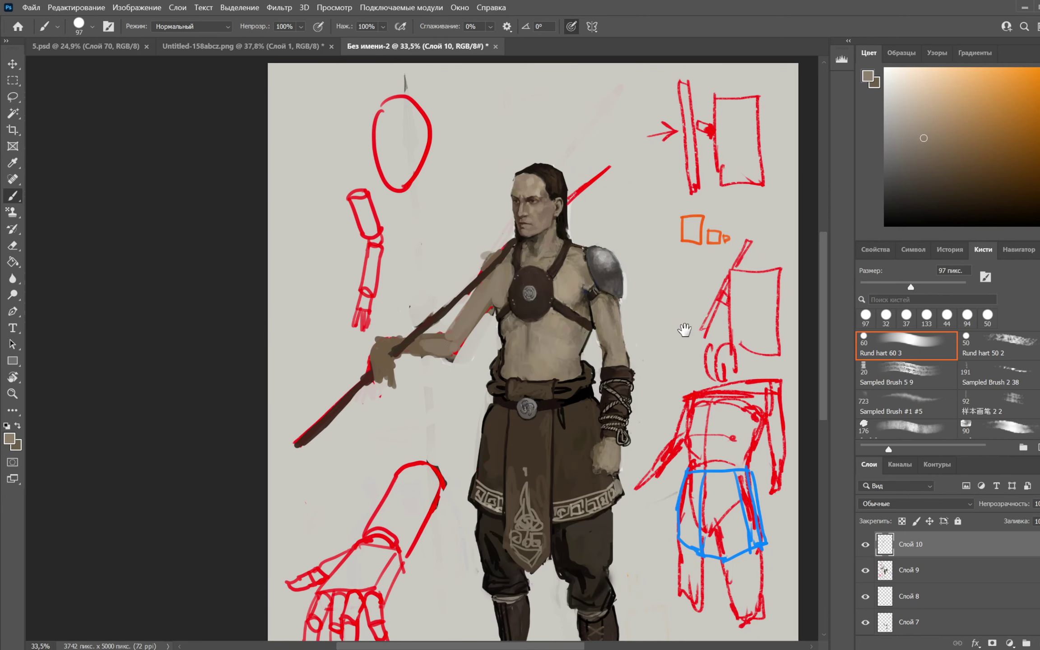
{"action": "left_click_drag", "start_coordinate": [684, 330], "coordinate": [565, 211]}
Set the brush to 34 px, paint the dark brown spear extending behind the head and trim its tip with background grey
{"action": "right_click", "coordinate": [524, 184]}
{"action": "left_click", "coordinate": [601, 212]}
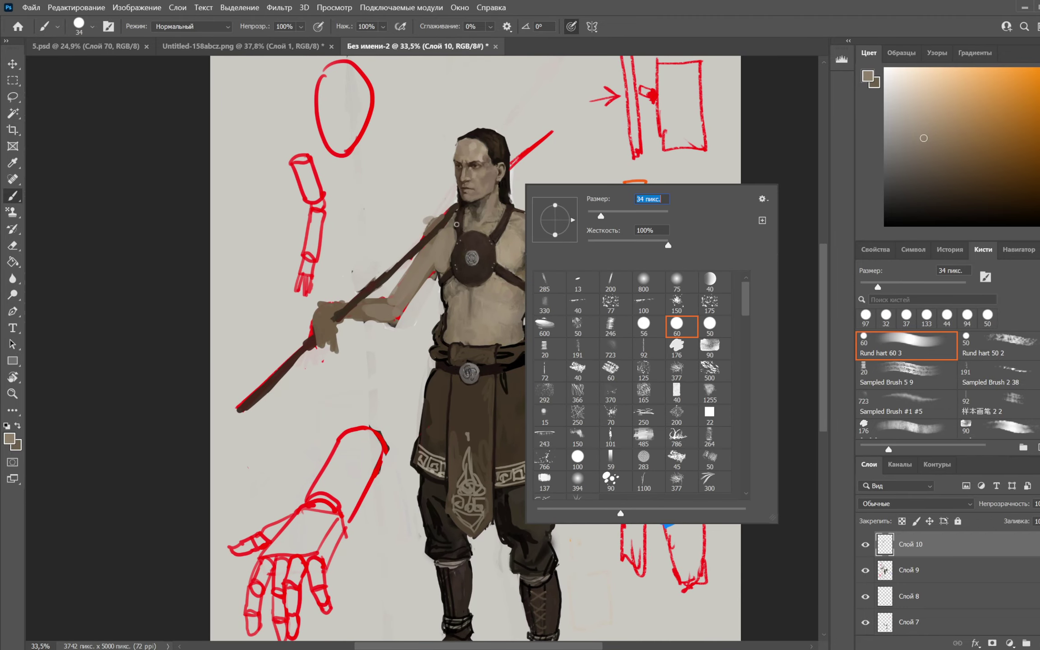
{"action": "left_click", "coordinate": [447, 223], "text": "alt"}
{"action": "mouse_move", "coordinate": [512, 160]}
{"action": "left_mouse_down"}
{"action": "mouse_move", "coordinate": [558, 120]}
{"action": "mouse_move", "coordinate": [510, 167]}
{"action": "left_mouse_up"}
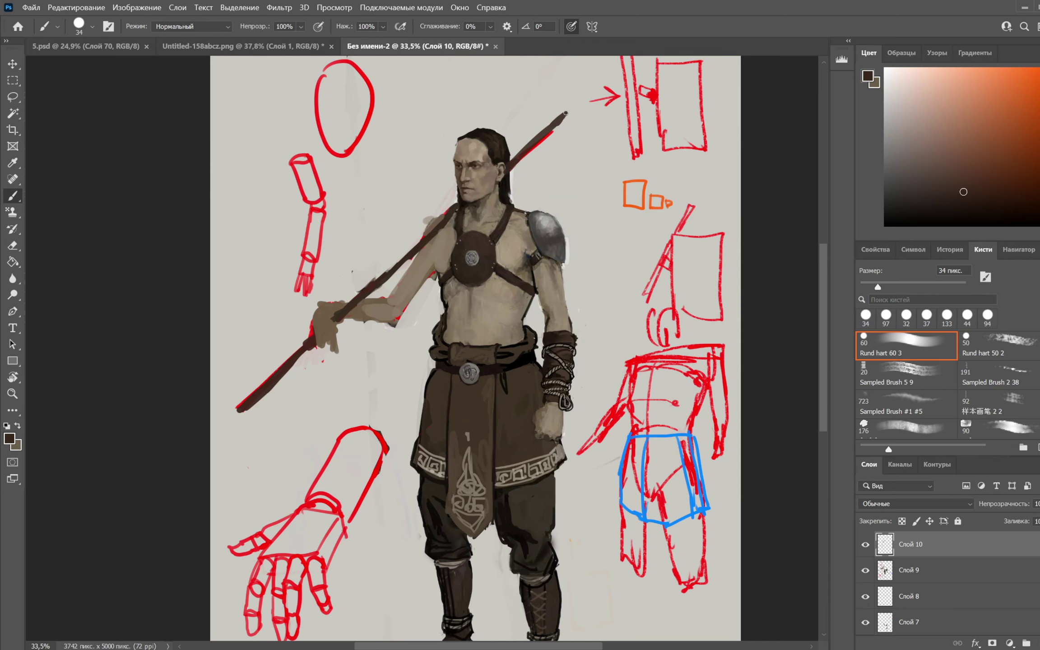
{"action": "mouse_move", "coordinate": [571, 109]}
{"action": "left_mouse_down"}
{"action": "mouse_move", "coordinate": [597, 82]}
{"action": "mouse_move", "coordinate": [565, 111]}
{"action": "left_mouse_up"}
{"action": "key", "text": "ctrl+z"}
{"action": "left_click", "coordinate": [584, 79], "text": "alt"}
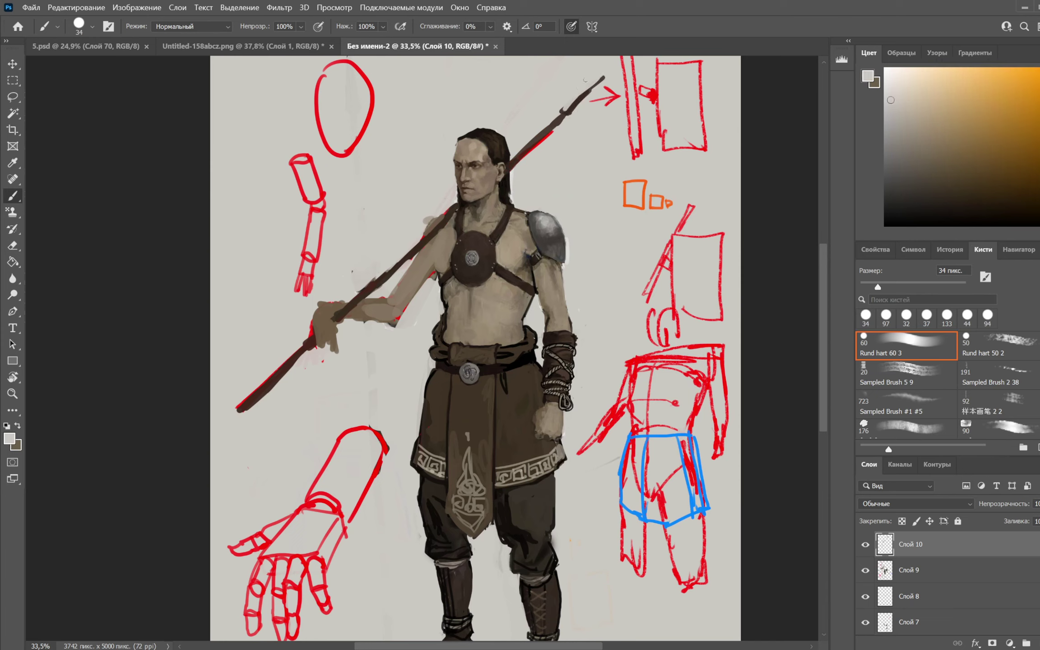
Clean up the raised arm, armpit and shoulder edges with sampled skin, dark and background tones
{"action": "left_click", "coordinate": [418, 286], "text": "alt"}
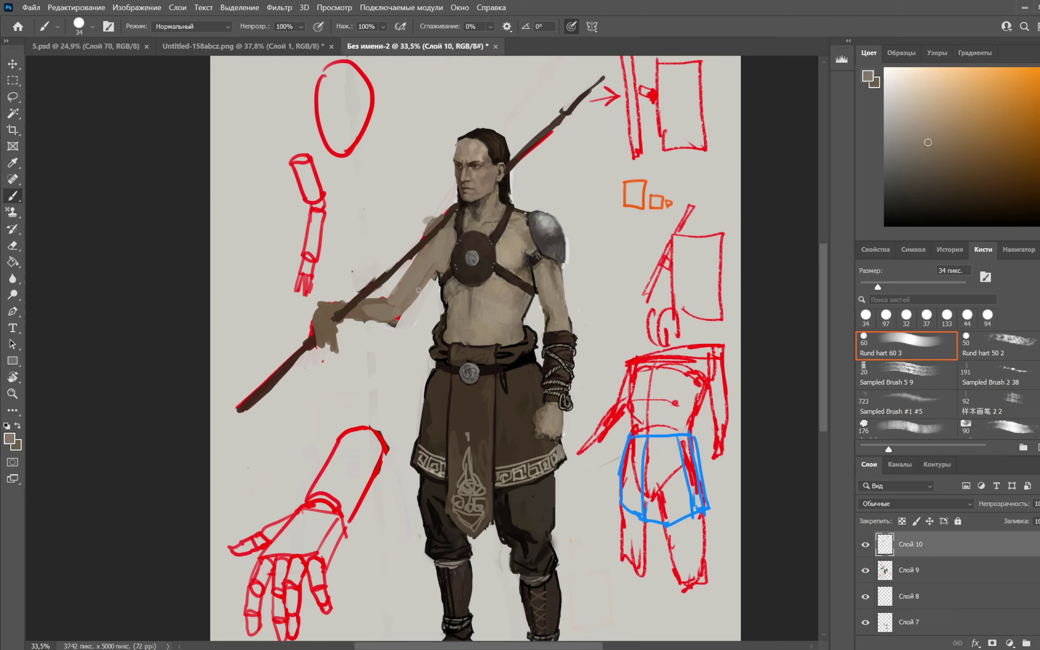
{"action": "left_click", "coordinate": [447, 278], "text": "alt"}
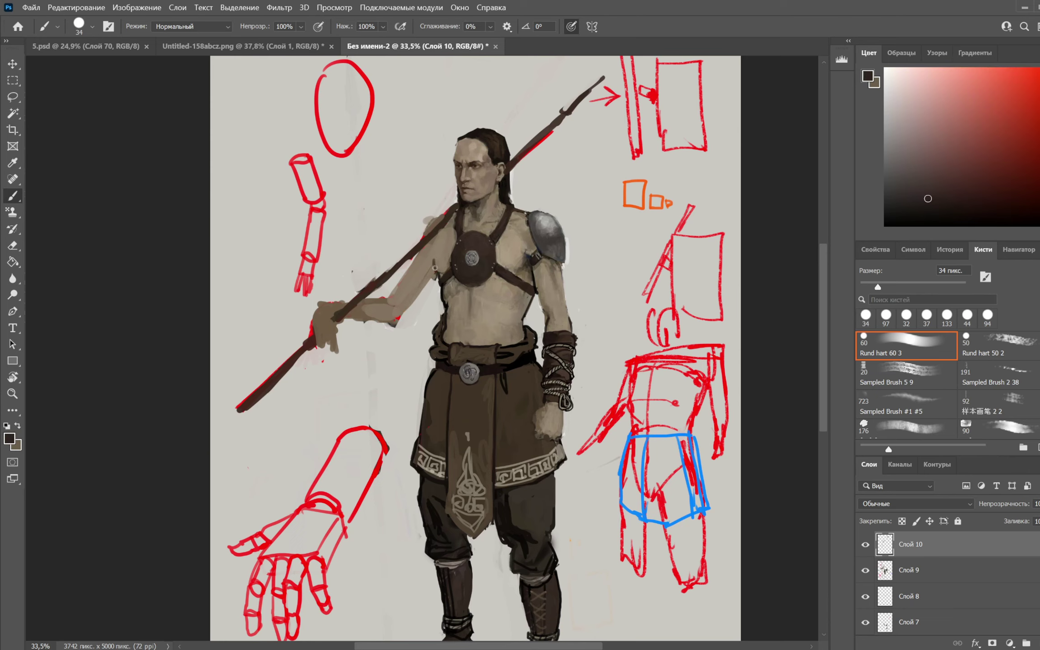
{"action": "left_click", "coordinate": [437, 235], "text": "alt"}
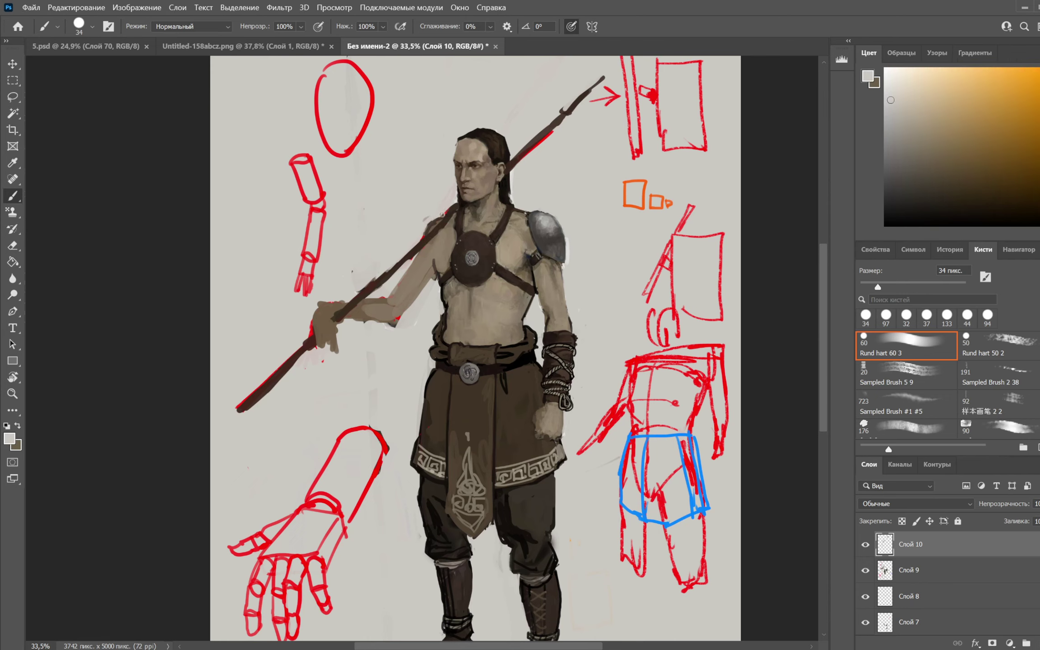
{"action": "left_click", "coordinate": [967, 99]}
{"action": "left_click_drag", "start_coordinate": [562, 191], "coordinate": [550, 214]}
{"action": "key", "text": "ctrl+z"}
{"action": "left_click", "coordinate": [1039, 72]}
{"action": "left_click_drag", "start_coordinate": [1032, 113], "coordinate": [1039, 82]}
{"action": "left_click_drag", "start_coordinate": [537, 247], "coordinate": [540, 264]}
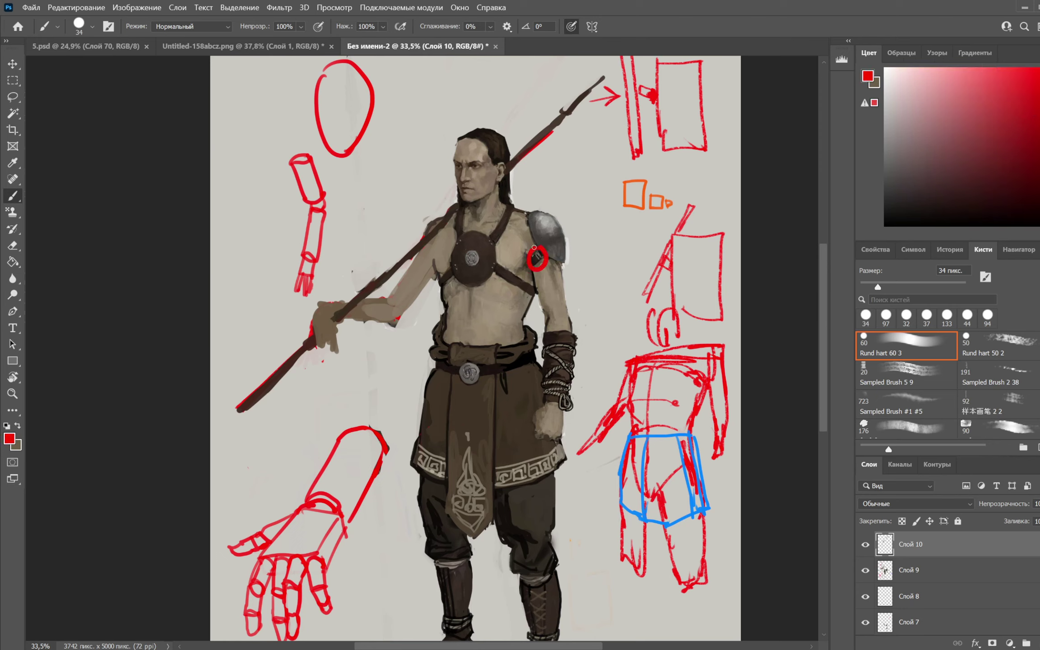
{"action": "key", "text": "ctrl+z"}
Set the brush to 23 px and touch up the shoulder edge beside the metal pauldron with sampled dark tone
{"action": "left_click", "coordinate": [518, 215], "text": "alt"}
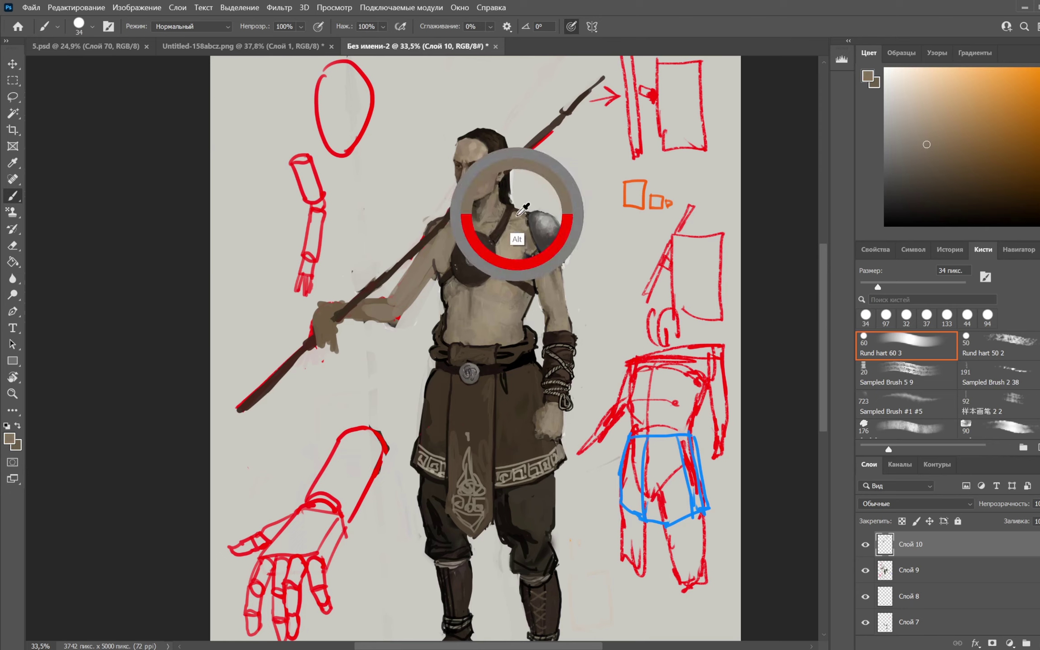
{"action": "right_click", "coordinate": [549, 160]}
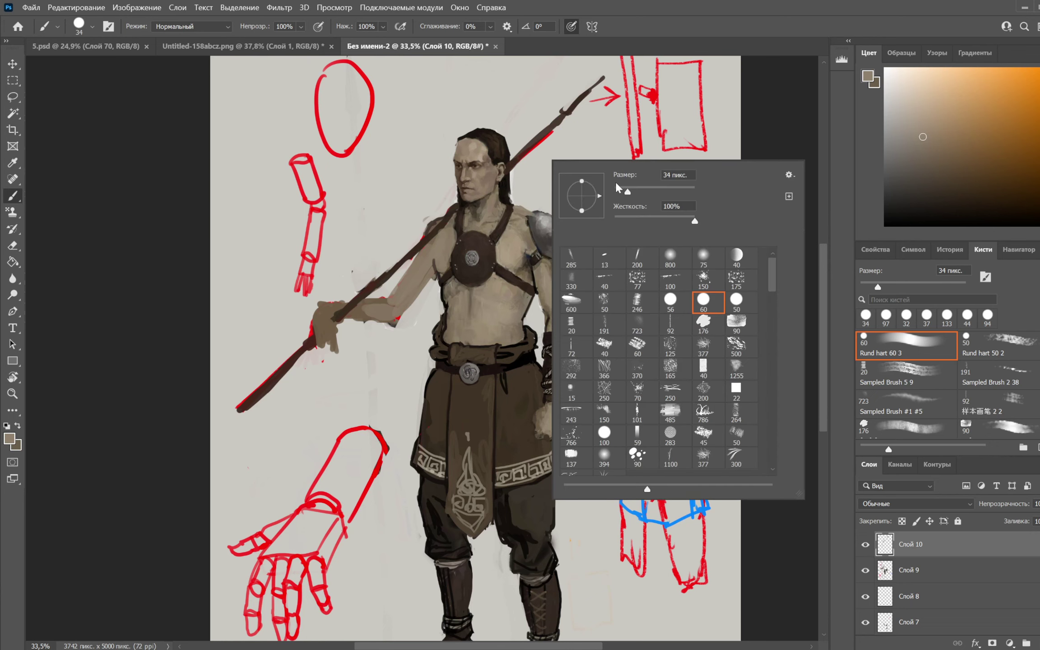
{"action": "key", "text": "Escape"}
{"action": "left_click", "coordinate": [507, 215], "text": "alt"}
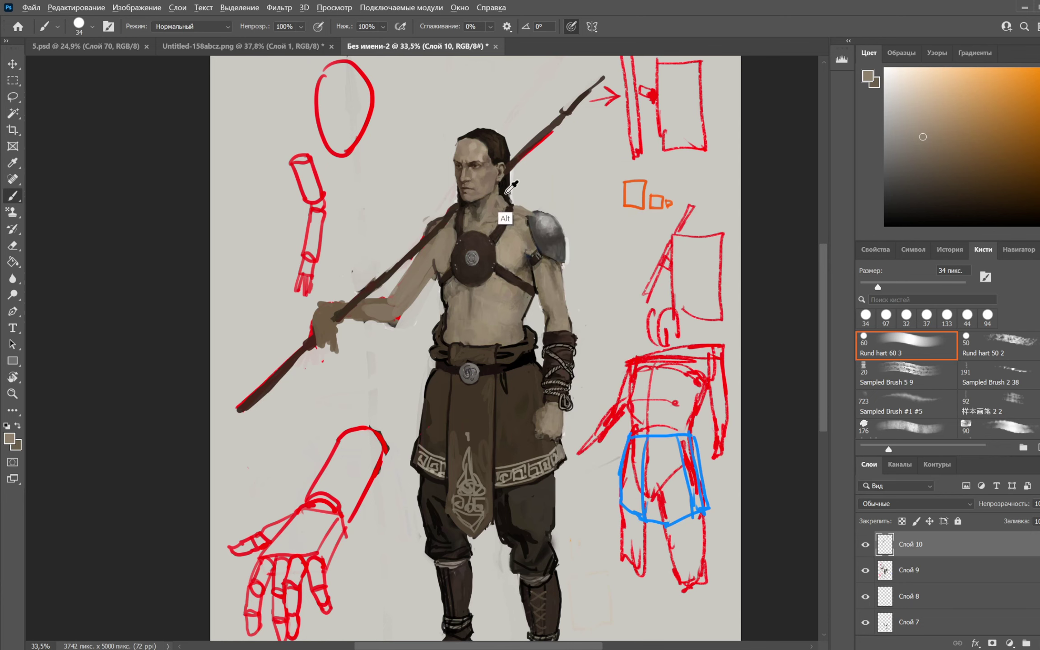
{"action": "right_click", "coordinate": [527, 176]}
{"action": "left_click_drag", "start_coordinate": [601, 205], "coordinate": [597, 206]}
{"action": "key", "text": "Escape"}
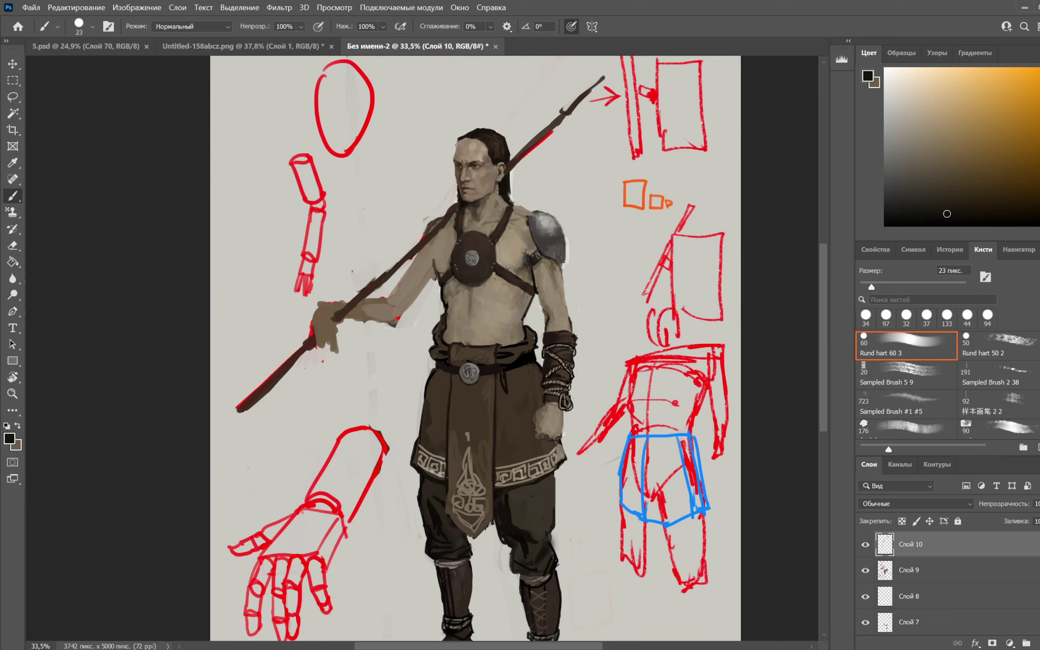
{"action": "left_click_drag", "start_coordinate": [532, 213], "coordinate": [538, 217]}
{"action": "left_click", "coordinate": [1037, 78]}
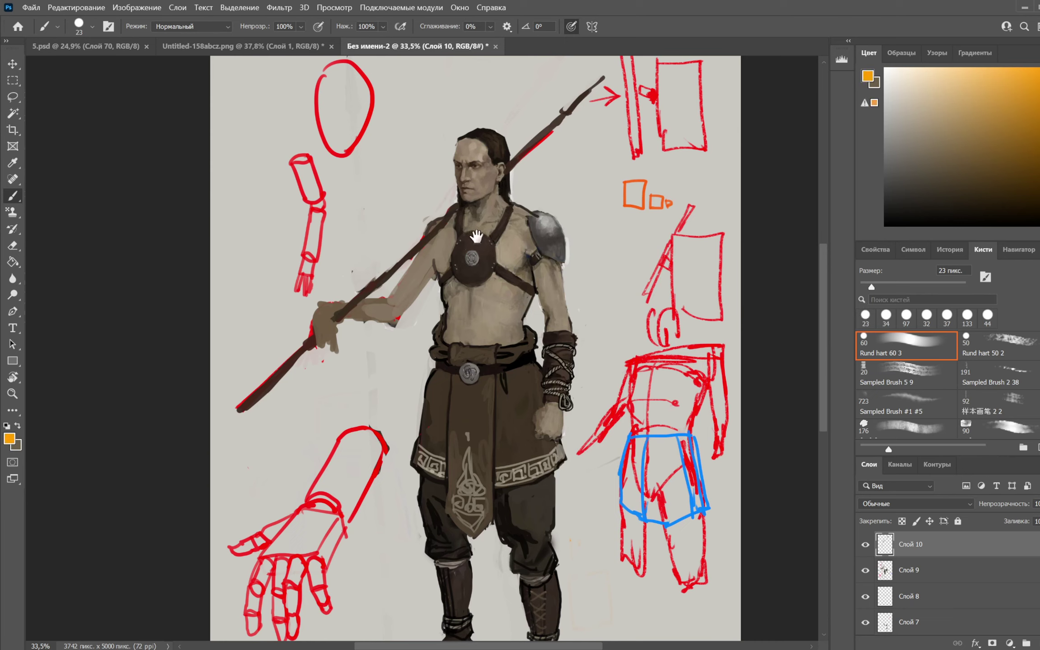
Refine the straps and both shoulders with sampled tones and paint the dark hair falling behind the neck
{"action": "left_click", "coordinate": [507, 214], "text": "alt"}
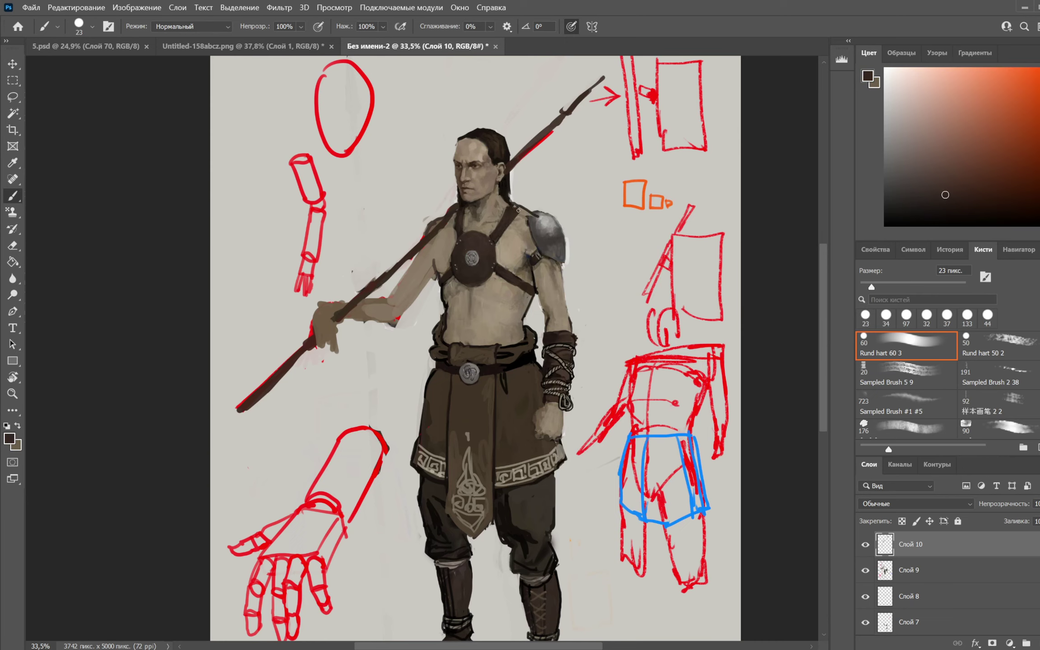
{"action": "left_click", "coordinate": [502, 239], "text": "alt"}
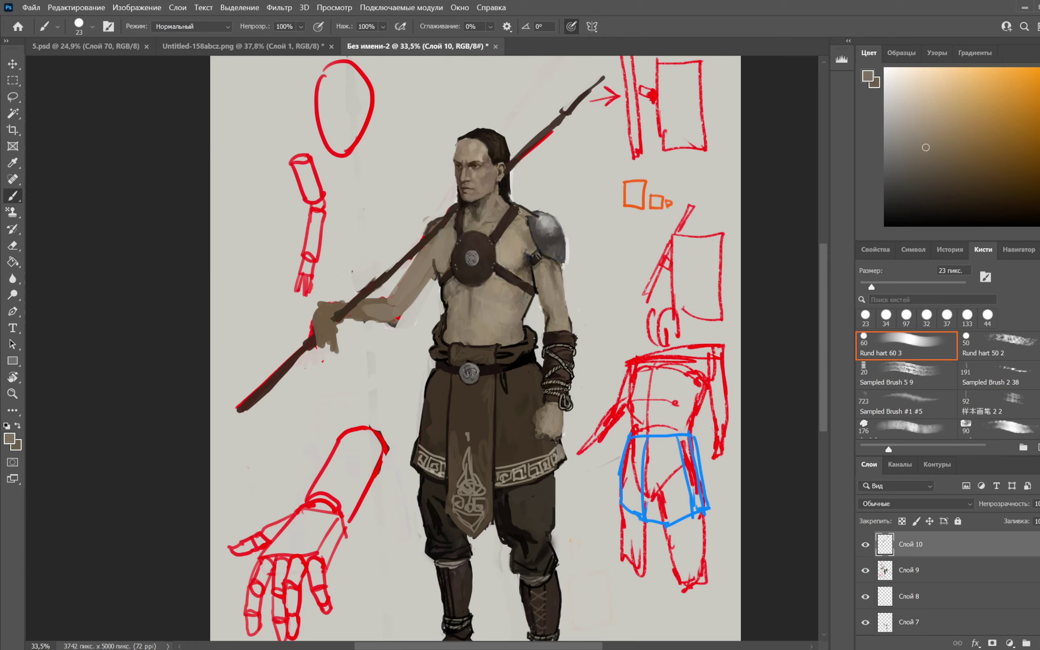
{"action": "left_click", "coordinate": [432, 233], "text": "alt"}
{"action": "left_click", "coordinate": [448, 203], "text": "alt"}
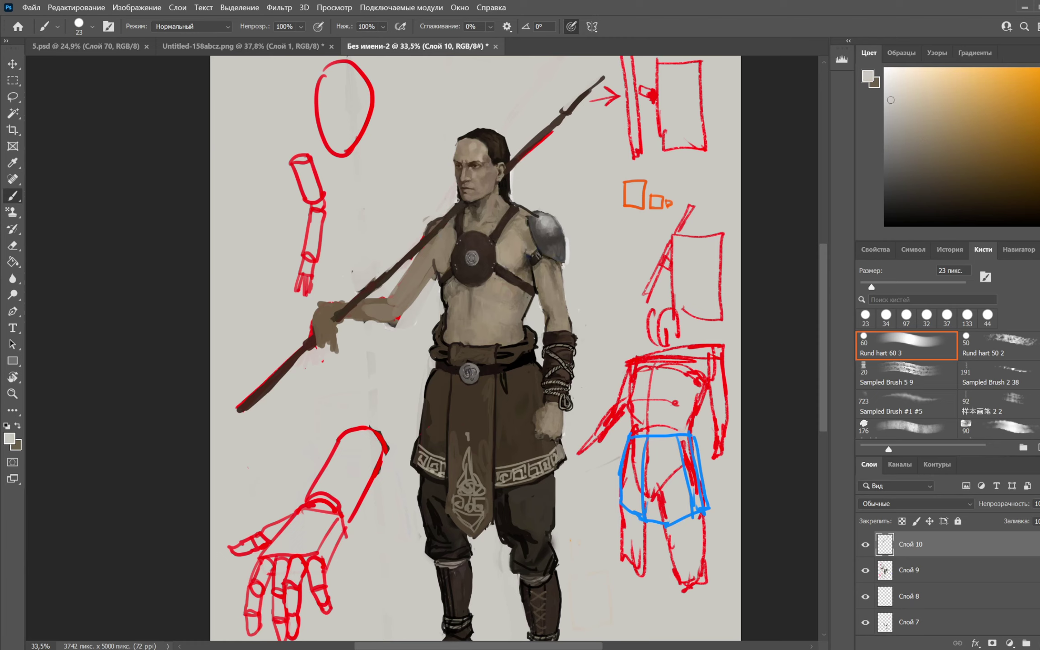
{"action": "left_click", "coordinate": [461, 199], "text": "alt"}
{"action": "left_click_drag", "start_coordinate": [508, 164], "coordinate": [522, 204]}
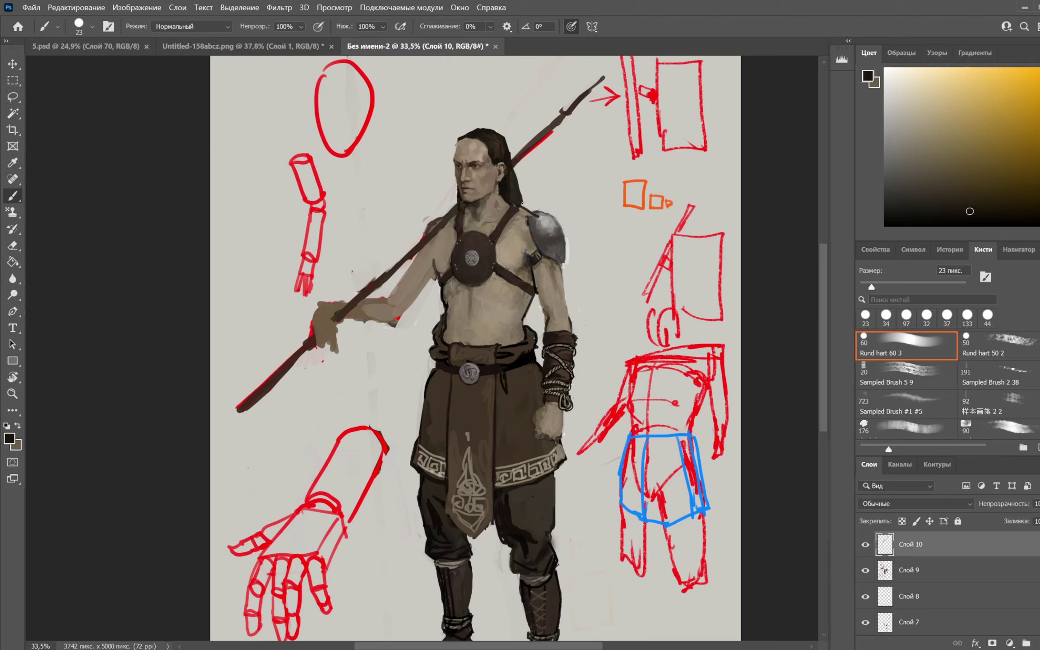
{"action": "left_click", "coordinate": [526, 216], "text": "alt"}
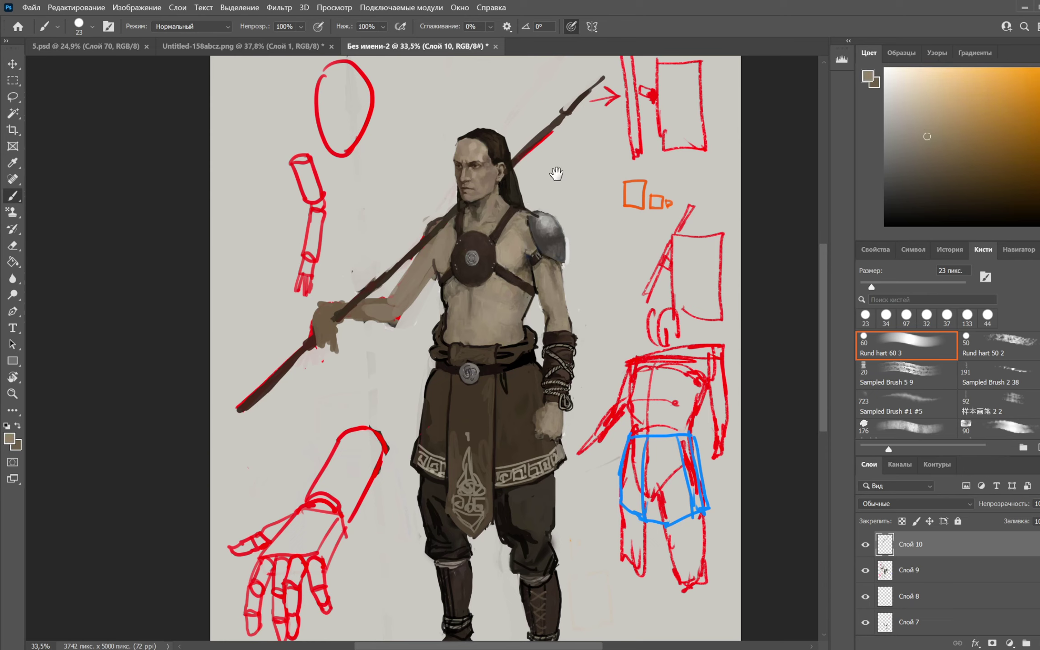
Sample the background grey, set the brush to 432 px and paint over the red and blue torso-and-legs sketch beside the figure
{"action": "left_click_drag", "start_coordinate": [995, 96], "coordinate": [1021, 189]}
{"action": "left_click", "coordinate": [1039, 74]}
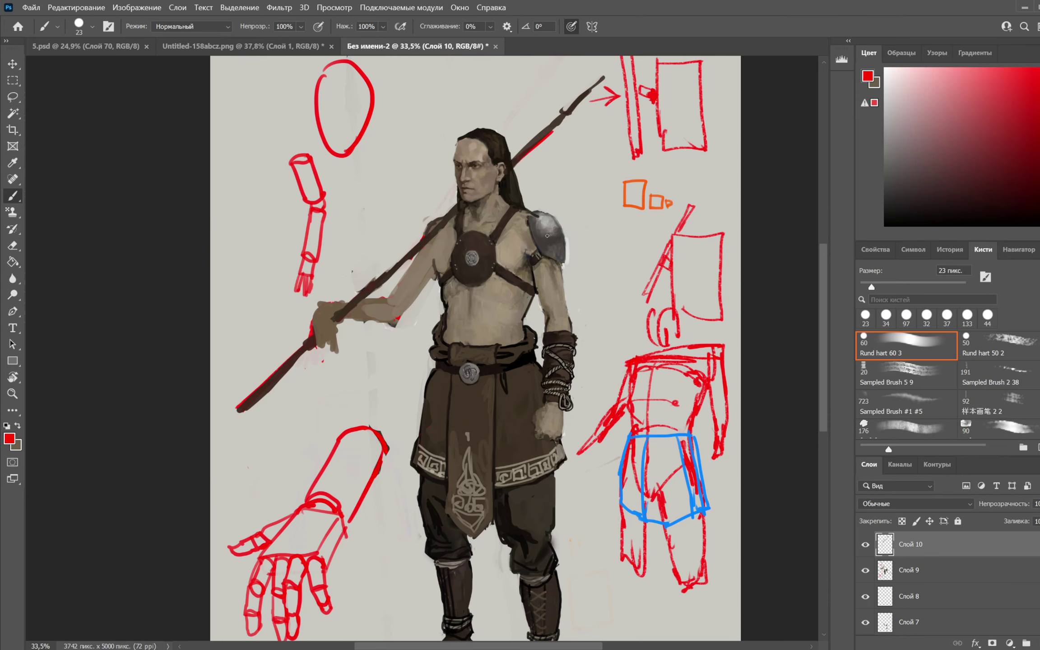
{"action": "scroll", "coordinate": [602, 231], "scroll_direction": "down", "scroll_amount": 5}
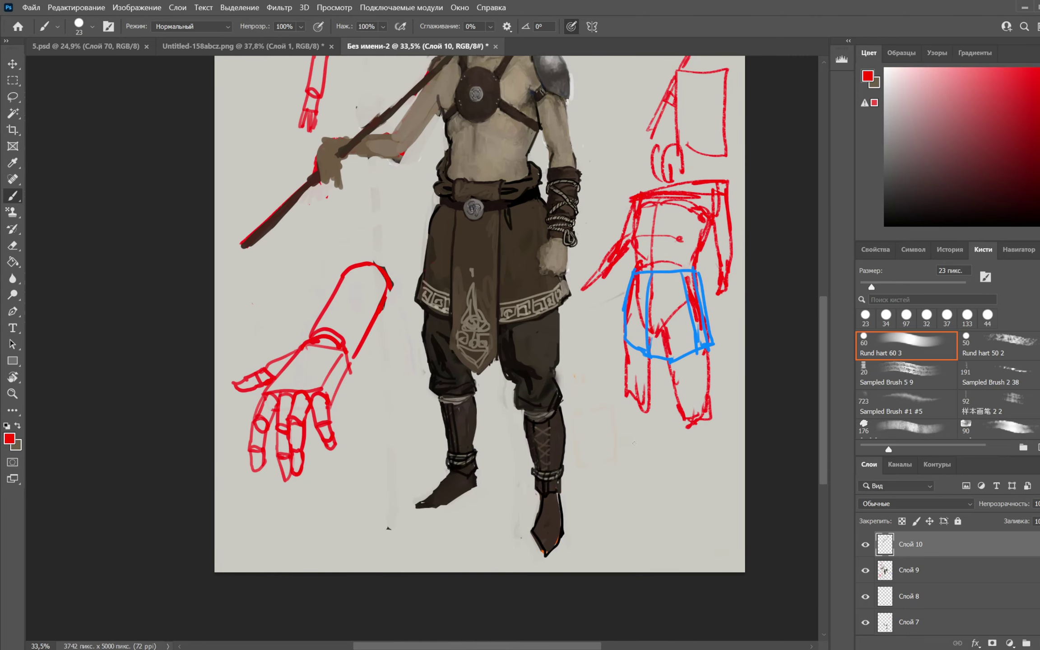
{"action": "key", "text": "e"}
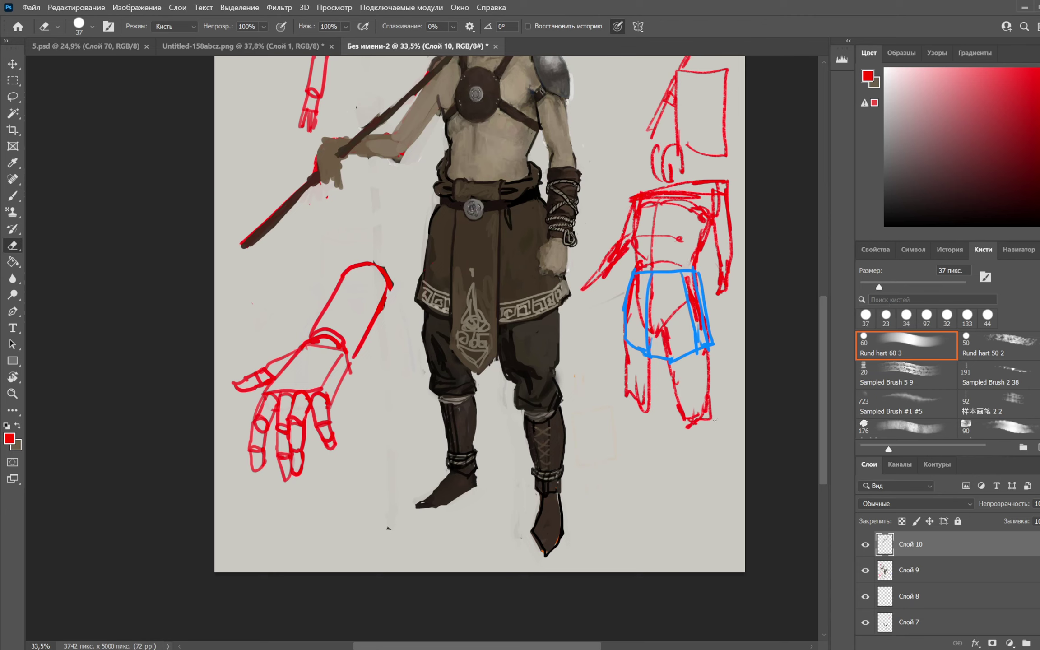
{"action": "key", "text": "b"}
{"action": "key", "text": "x"}
{"action": "left_click", "coordinate": [689, 453], "text": "alt"}
{"action": "right_click", "coordinate": [688, 453]}
{"action": "left_click_drag", "start_coordinate": [797, 341], "coordinate": [820, 341]}
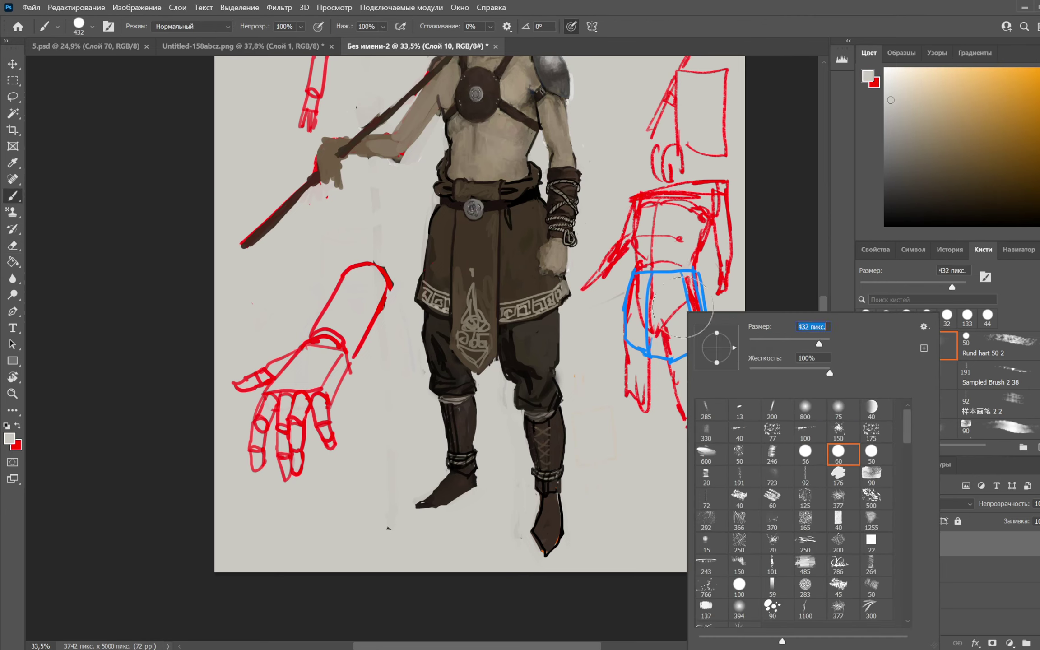
{"action": "mouse_move", "coordinate": [632, 239]}
{"action": "left_mouse_down"}
{"action": "mouse_move", "coordinate": [609, 252]}
{"action": "mouse_move", "coordinate": [645, 384]}
{"action": "mouse_move", "coordinate": [746, 208]}
{"action": "mouse_move", "coordinate": [641, 199]}
{"action": "mouse_move", "coordinate": [669, 384]}
{"action": "mouse_move", "coordinate": [700, 419]}
{"action": "left_mouse_up"}
Set the brush to 18 px and draw a red box in perspective in the cleared area beside the legs
{"action": "key", "text": "x"}
{"action": "right_click", "coordinate": [659, 246]}
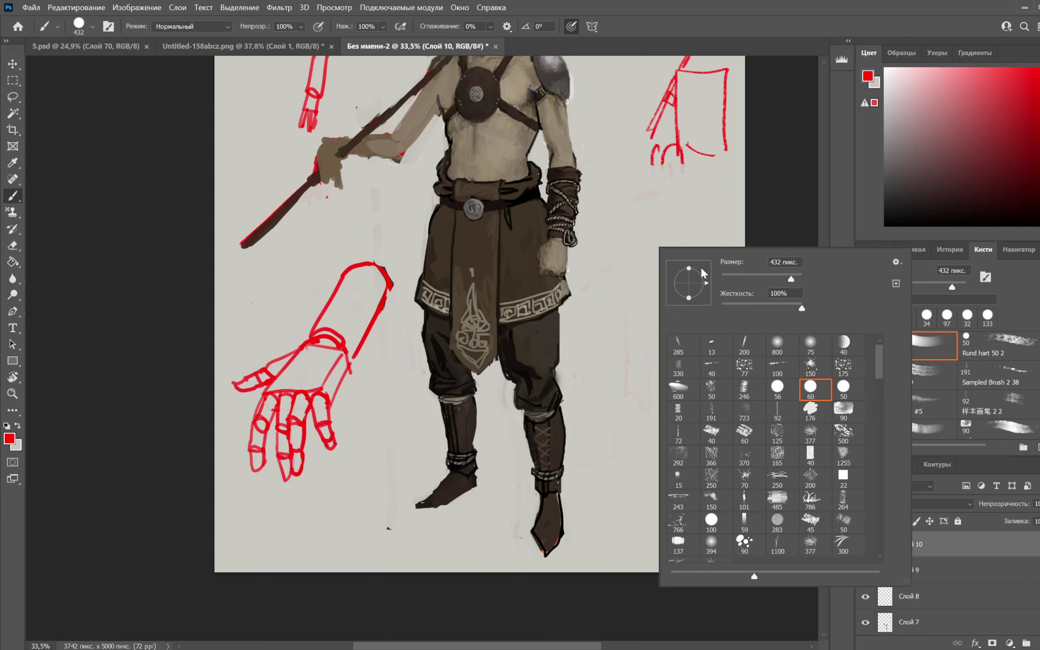
{"action": "left_click_drag", "start_coordinate": [738, 279], "coordinate": [725, 280]}
{"action": "key", "text": "Return"}
{"action": "mouse_move", "coordinate": [620, 237]}
{"action": "left_mouse_down"}
{"action": "mouse_move", "coordinate": [685, 241]}
{"action": "mouse_move", "coordinate": [659, 226]}
{"action": "mouse_move", "coordinate": [736, 228]}
{"action": "mouse_move", "coordinate": [682, 357]}
{"action": "left_mouse_up"}
{"action": "key", "text": "ctrl+z"}
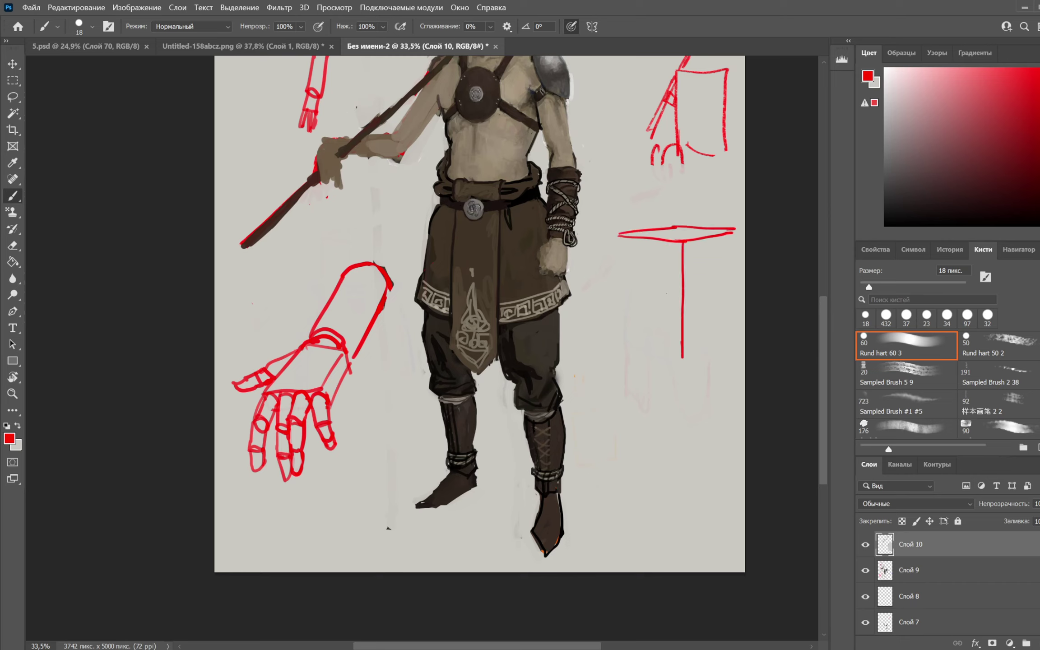
{"action": "mouse_move", "coordinate": [618, 234]}
{"action": "left_mouse_down"}
{"action": "mouse_move", "coordinate": [632, 352]}
{"action": "mouse_move", "coordinate": [622, 326]}
{"action": "mouse_move", "coordinate": [672, 353]}
{"action": "left_mouse_up"}
{"action": "key", "text": "ctrl+z"}
{"action": "left_click_drag", "start_coordinate": [646, 349], "coordinate": [683, 357]}
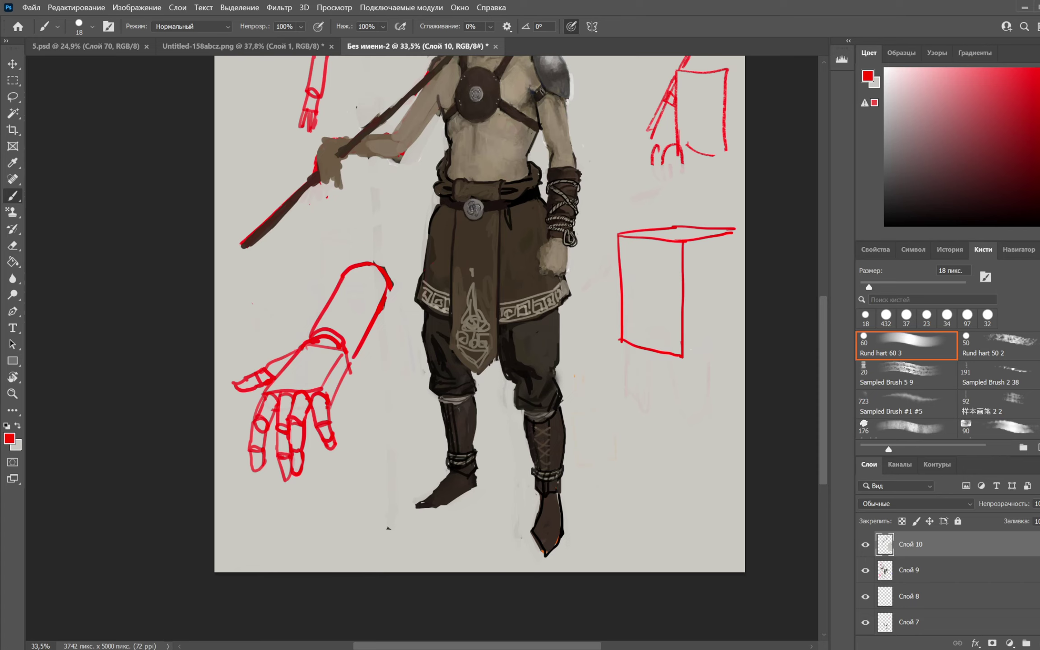
{"action": "left_click_drag", "start_coordinate": [733, 233], "coordinate": [732, 316]}
{"action": "left_click_drag", "start_coordinate": [721, 213], "coordinate": [675, 251]}
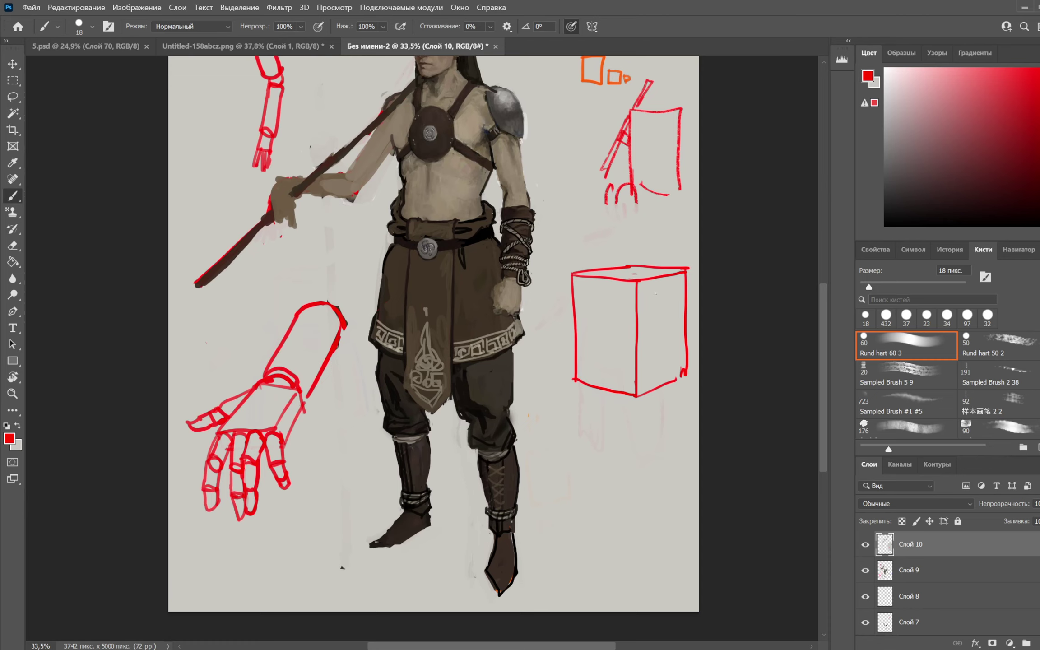
Lasso the red box, transform it to a narrower, slightly lower shape and deselect it
{"action": "key", "text": "l"}
{"action": "mouse_move", "coordinate": [592, 239]}
{"action": "left_mouse_down"}
{"action": "mouse_move", "coordinate": [561, 383]}
{"action": "mouse_move", "coordinate": [682, 425]}
{"action": "mouse_move", "coordinate": [705, 230]}
{"action": "mouse_move", "coordinate": [673, 251]}
{"action": "left_mouse_up"}
{"action": "key", "text": "ctrl+t"}
{"action": "key", "text": "Return"}
{"action": "key", "text": "b"}
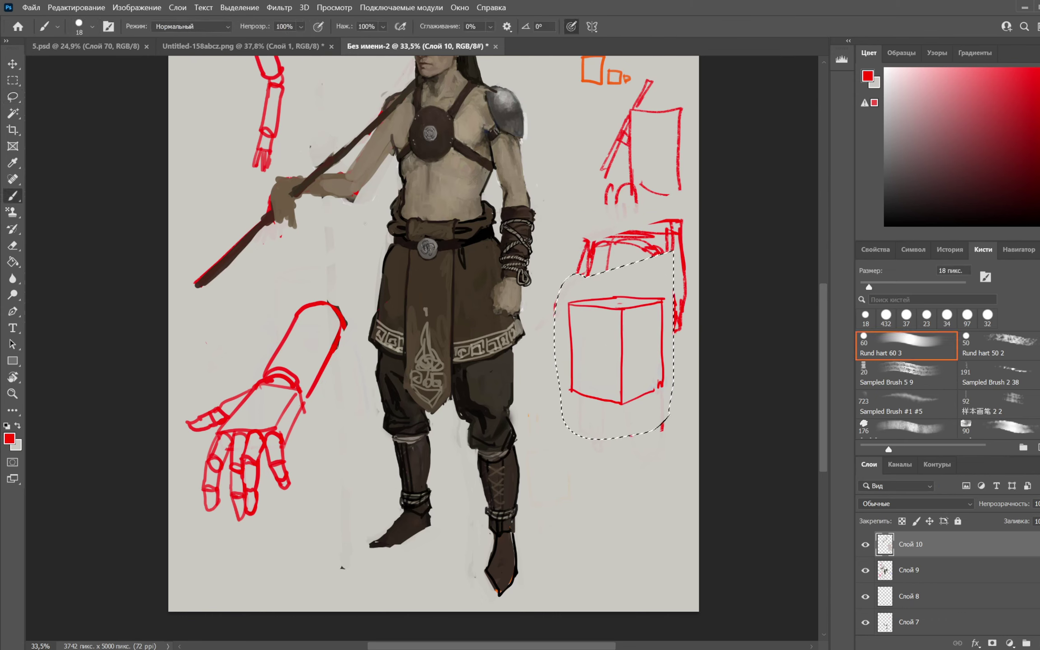
{"action": "key", "text": "ctrl+d"}
Paint out the leftover red strokes around the box with background grey, using a 171 px brush
{"action": "key", "text": "x"}
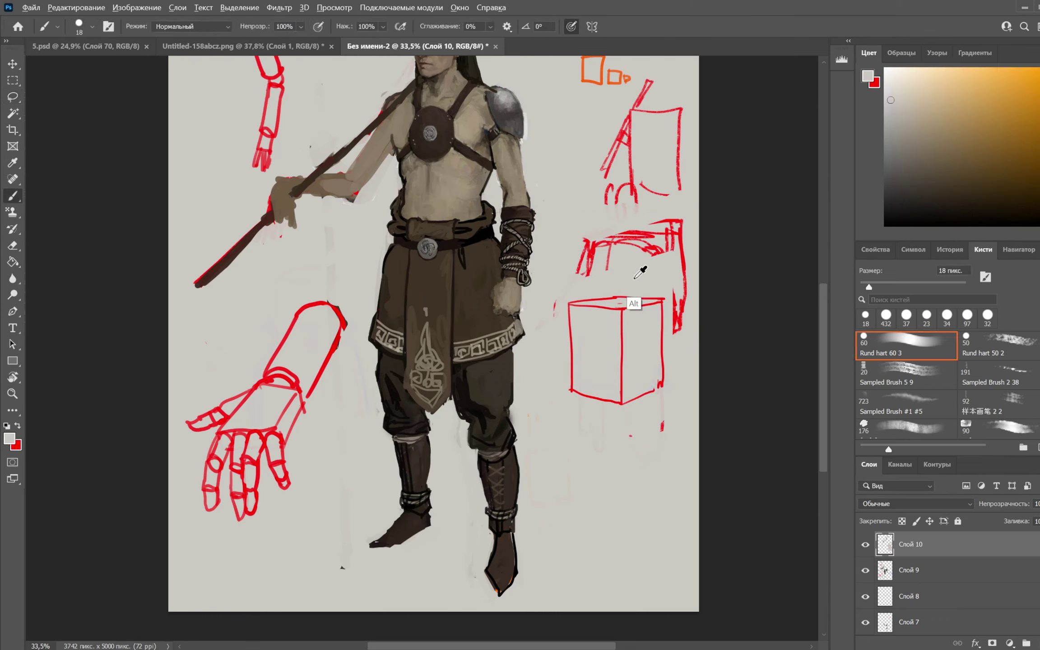
{"action": "right_click", "coordinate": [669, 261]}
{"action": "left_click", "coordinate": [760, 276]}
{"action": "mouse_move", "coordinate": [717, 231]}
{"action": "left_mouse_down"}
{"action": "mouse_move", "coordinate": [613, 241]}
{"action": "mouse_move", "coordinate": [691, 242]}
{"action": "mouse_move", "coordinate": [618, 235]}
{"action": "mouse_move", "coordinate": [660, 252]}
{"action": "mouse_move", "coordinate": [694, 287]}
{"action": "mouse_move", "coordinate": [682, 323]}
{"action": "left_mouse_up"}
Add a new layer and draw a narrow red arm block against the box's side with a 12 px brush
{"action": "key", "text": "x"}
{"action": "right_click", "coordinate": [659, 274]}
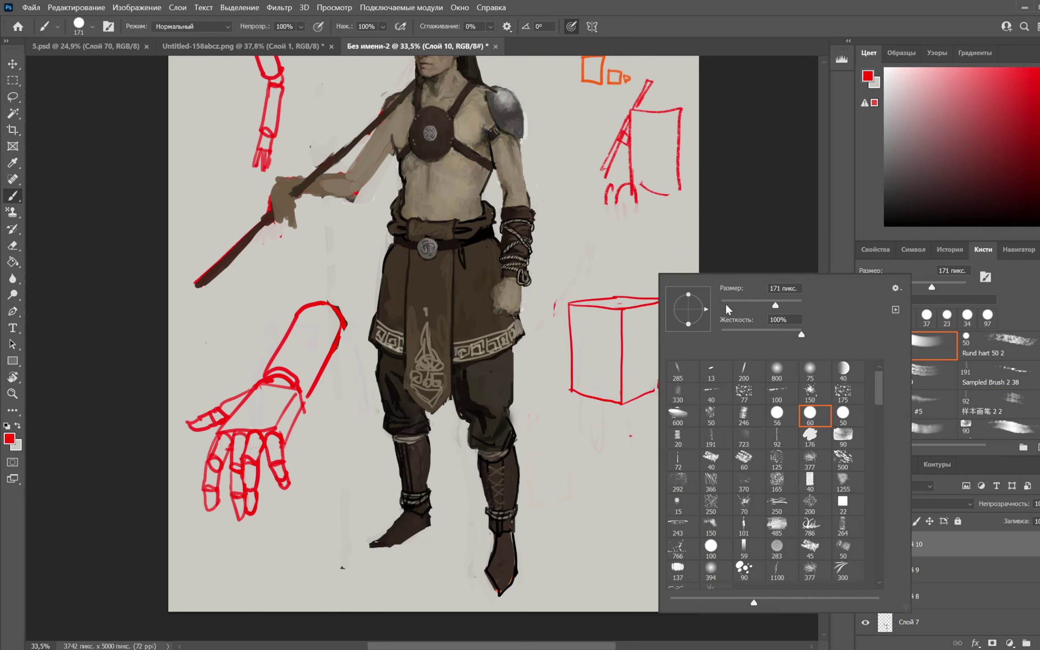
{"action": "left_click", "coordinate": [726, 302]}
{"action": "key", "text": "Return"}
{"action": "left_click", "coordinate": [1038, 643]}
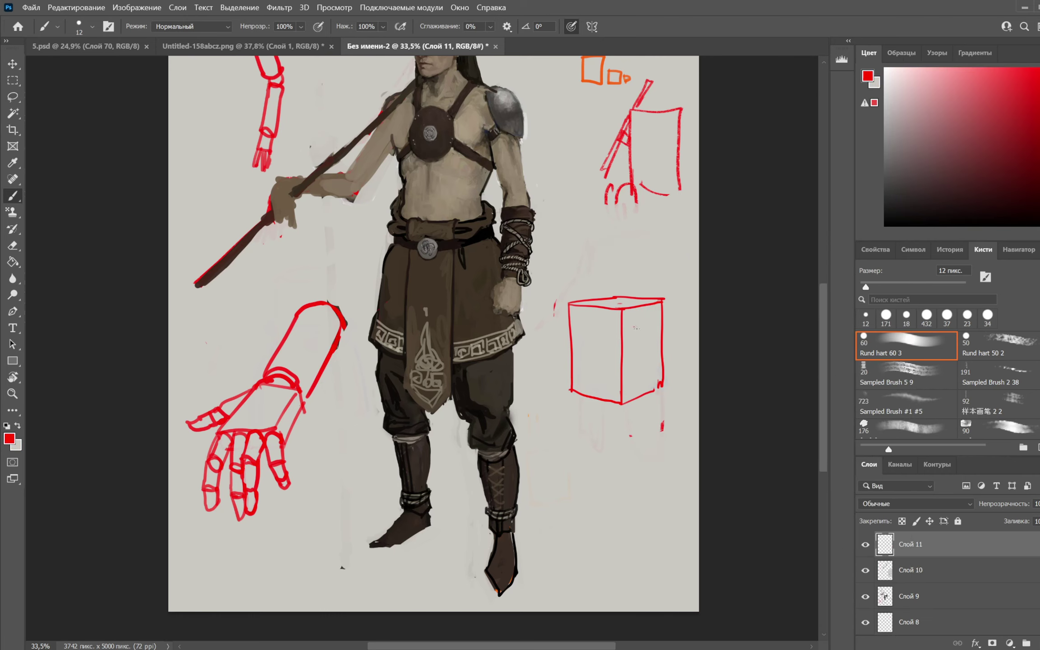
{"action": "left_click_drag", "start_coordinate": [633, 328], "coordinate": [669, 359]}
{"action": "key", "text": "ctrl+z"}
{"action": "mouse_move", "coordinate": [650, 371]}
{"action": "left_mouse_down"}
{"action": "mouse_move", "coordinate": [640, 322]}
{"action": "mouse_move", "coordinate": [669, 310]}
{"action": "left_mouse_up"}
{"action": "key", "text": "ctrl+z"}
{"action": "key", "text": "ctrl+z"}
{"action": "key", "text": "ctrl+z"}
{"action": "mouse_move", "coordinate": [639, 324]}
{"action": "left_mouse_down"}
{"action": "mouse_move", "coordinate": [661, 309]}
{"action": "mouse_move", "coordinate": [662, 377]}
{"action": "left_mouse_up"}
{"action": "left_click_drag", "start_coordinate": [672, 308], "coordinate": [681, 359]}
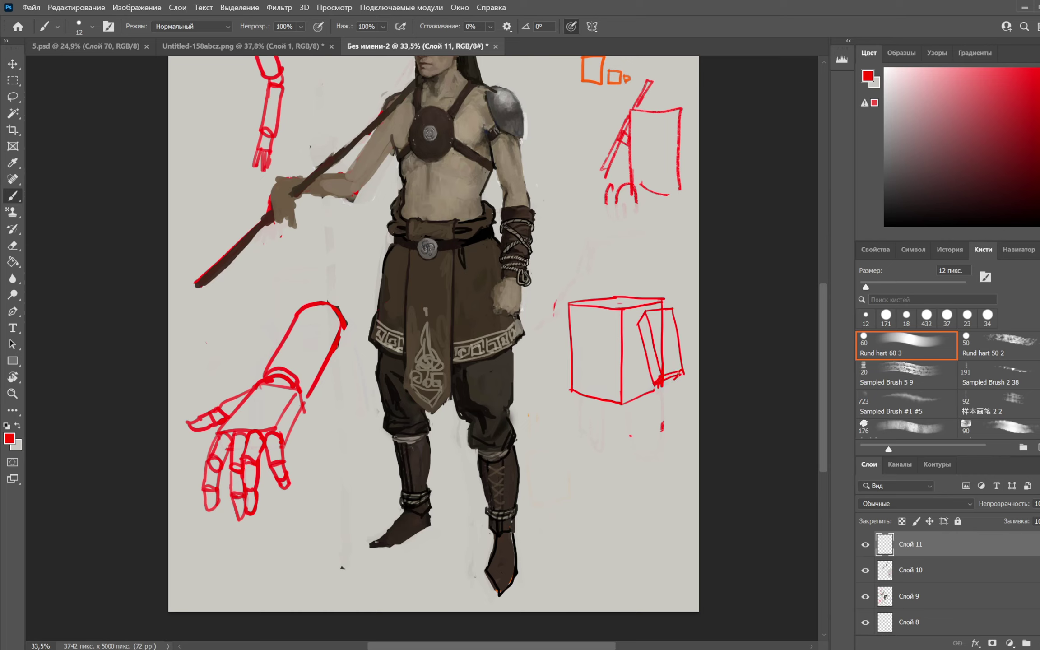
Switch to blue, draw a shoulder circle on top of the arm block and sketch plate planes over the warrior's pauldron
{"action": "key", "text": "x"}
{"action": "left_click", "coordinate": [1039, 130]}
{"action": "left_click", "coordinate": [1038, 78]}
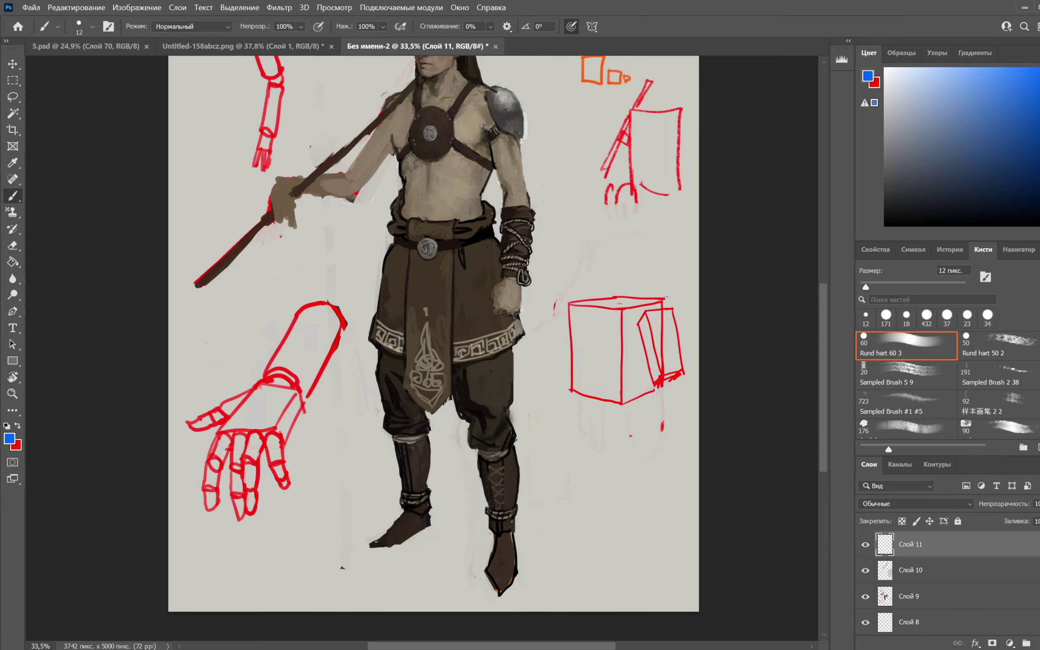
{"action": "mouse_move", "coordinate": [648, 312]}
{"action": "left_mouse_down"}
{"action": "mouse_move", "coordinate": [641, 292]}
{"action": "mouse_move", "coordinate": [636, 328]}
{"action": "left_mouse_up"}
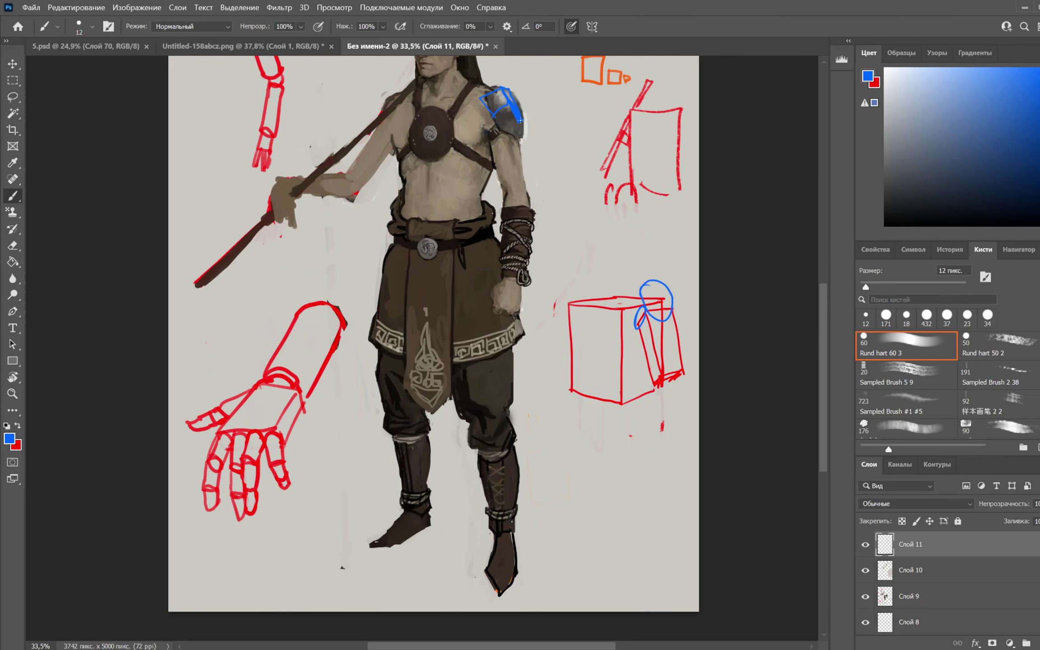
Erase the blue sketch over the warrior's pauldron with a 143 px eraser
{"action": "scroll", "coordinate": [551, 137], "scroll_direction": "up", "scroll_amount": 3}
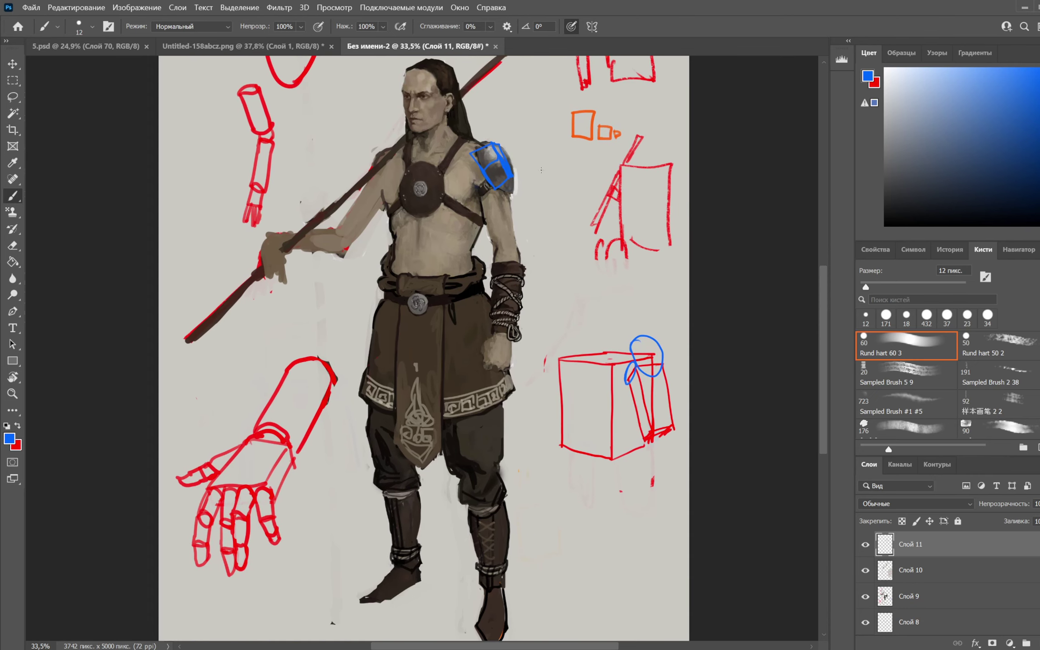
{"action": "key", "text": "e"}
{"action": "right_click", "coordinate": [532, 152]}
{"action": "left_click_drag", "start_coordinate": [631, 185], "coordinate": [650, 184]}
{"action": "mouse_move", "coordinate": [502, 174]}
{"action": "left_mouse_down"}
{"action": "mouse_move", "coordinate": [492, 152]}
{"action": "mouse_move", "coordinate": [499, 162]}
{"action": "left_mouse_up"}
{"action": "left_click", "coordinate": [473, 155]}
{"action": "left_click_drag", "start_coordinate": [627, 246], "coordinate": [604, 195]}
{"action": "key", "text": "b"}
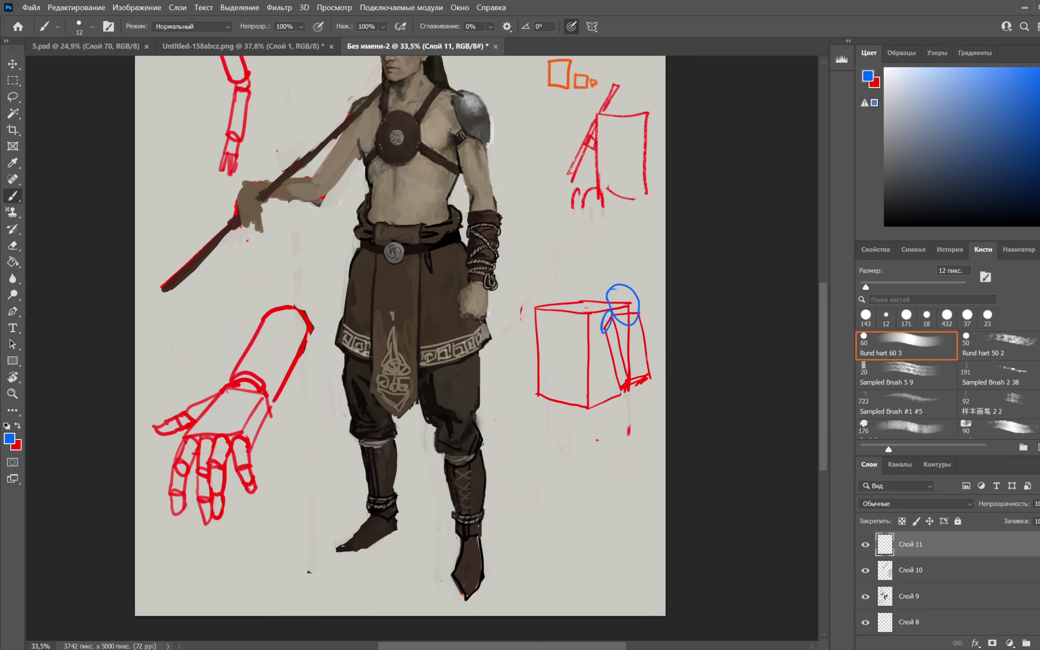
{"action": "left_click_drag", "start_coordinate": [647, 391], "coordinate": [647, 395]}
{"action": "key", "text": "ctrl+z"}
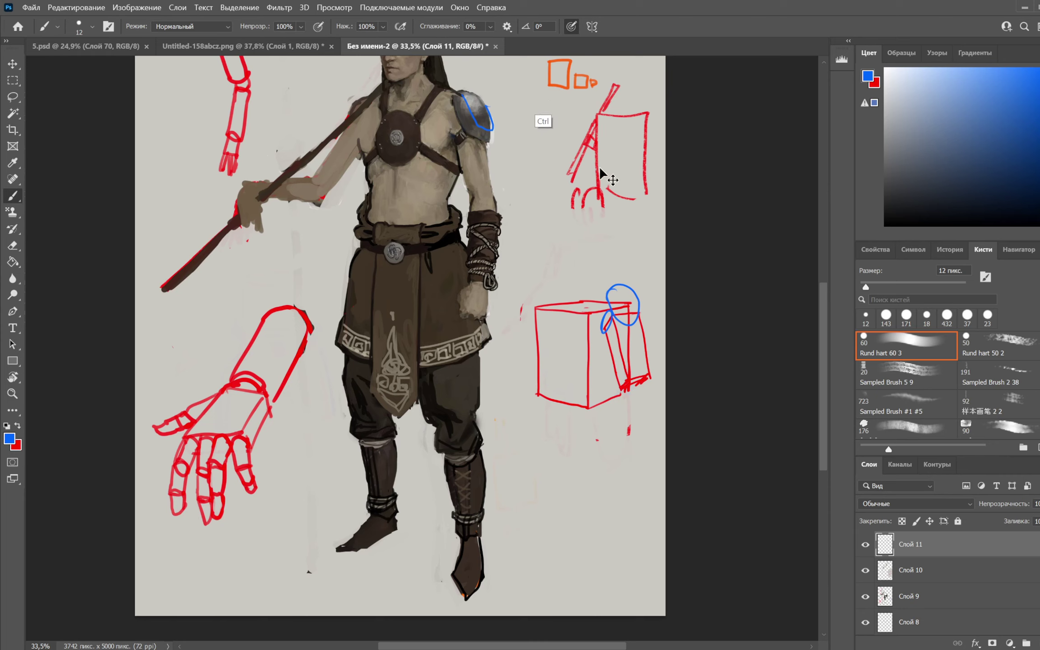
{"action": "key", "text": "ctrl+z"}
{"action": "key", "text": "e"}
{"action": "left_click_drag", "start_coordinate": [620, 289], "coordinate": [638, 317]}
{"action": "key", "text": "ctrl+z"}
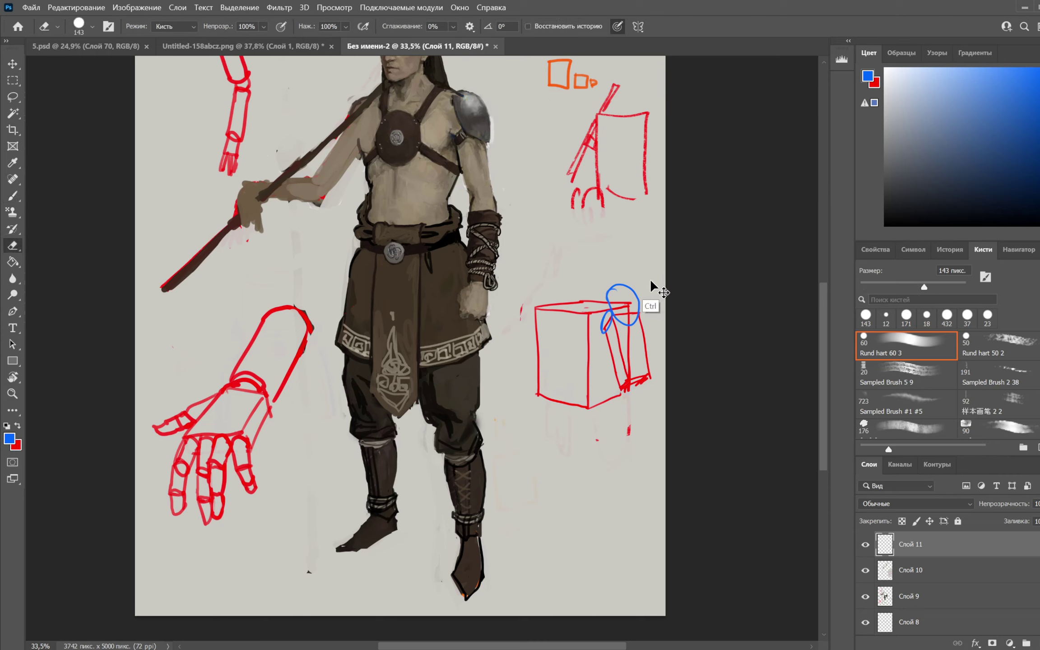
{"action": "key", "text": "ctrl+z"}
{"action": "left_click", "coordinate": [949, 250]}
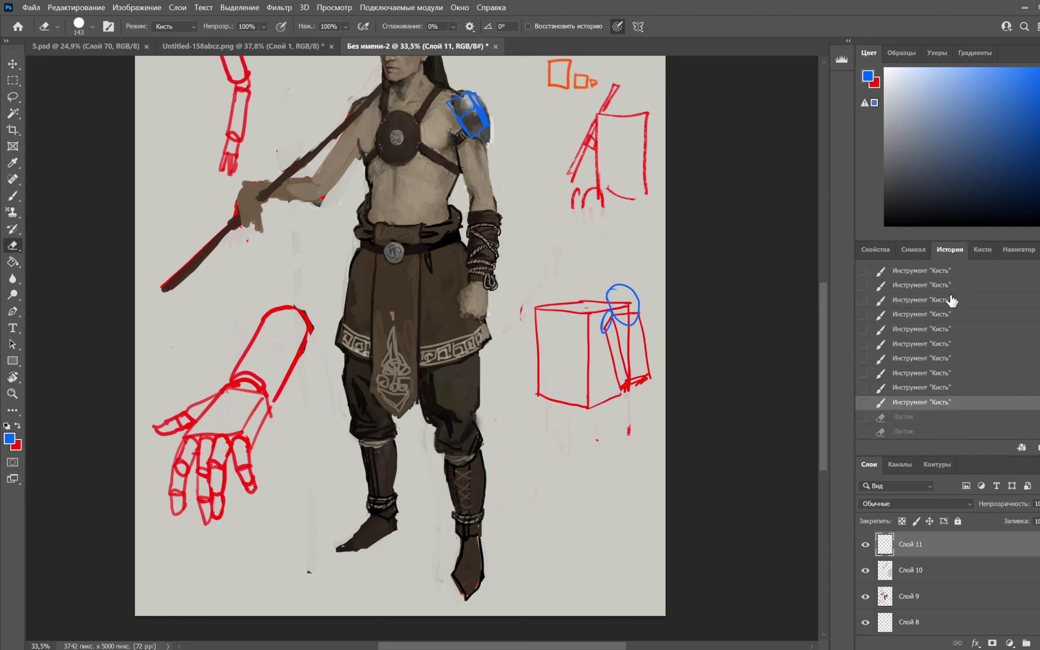
{"action": "left_click", "coordinate": [934, 416]}
Draw a blue boxy shoulder plate around the top of the arm block, thickening its edges with a 53 px brush
{"action": "key", "text": "b"}
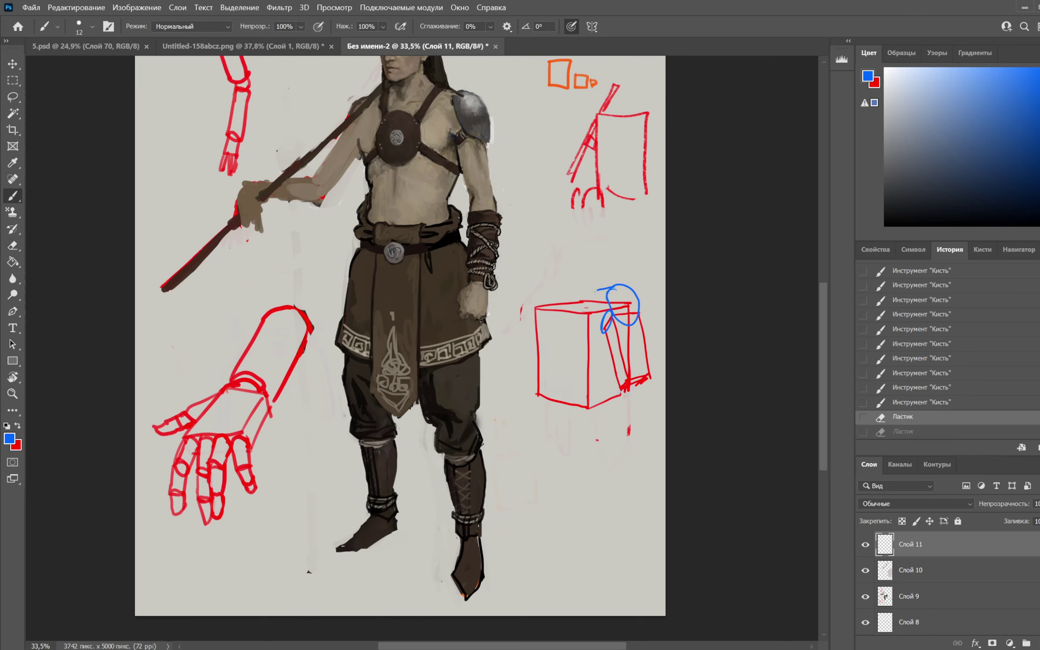
{"action": "mouse_move", "coordinate": [600, 303]}
{"action": "left_mouse_down"}
{"action": "mouse_move", "coordinate": [644, 301]}
{"action": "mouse_move", "coordinate": [593, 316]}
{"action": "mouse_move", "coordinate": [612, 329]}
{"action": "mouse_move", "coordinate": [644, 324]}
{"action": "left_mouse_up"}
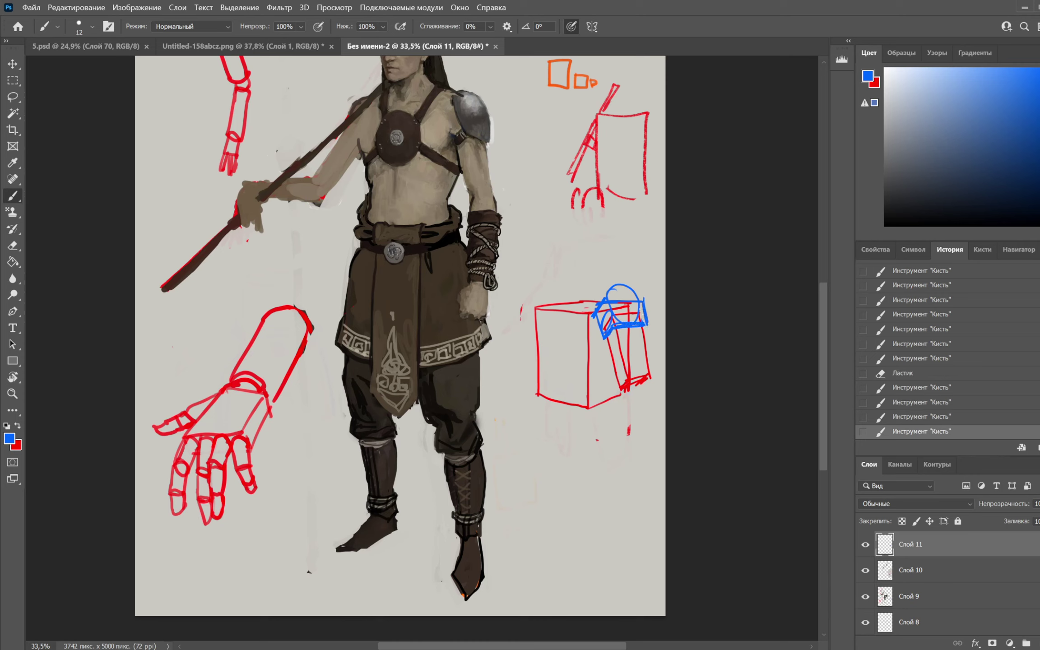
{"action": "right_click", "coordinate": [641, 301]}
{"action": "left_click", "coordinate": [717, 303]}
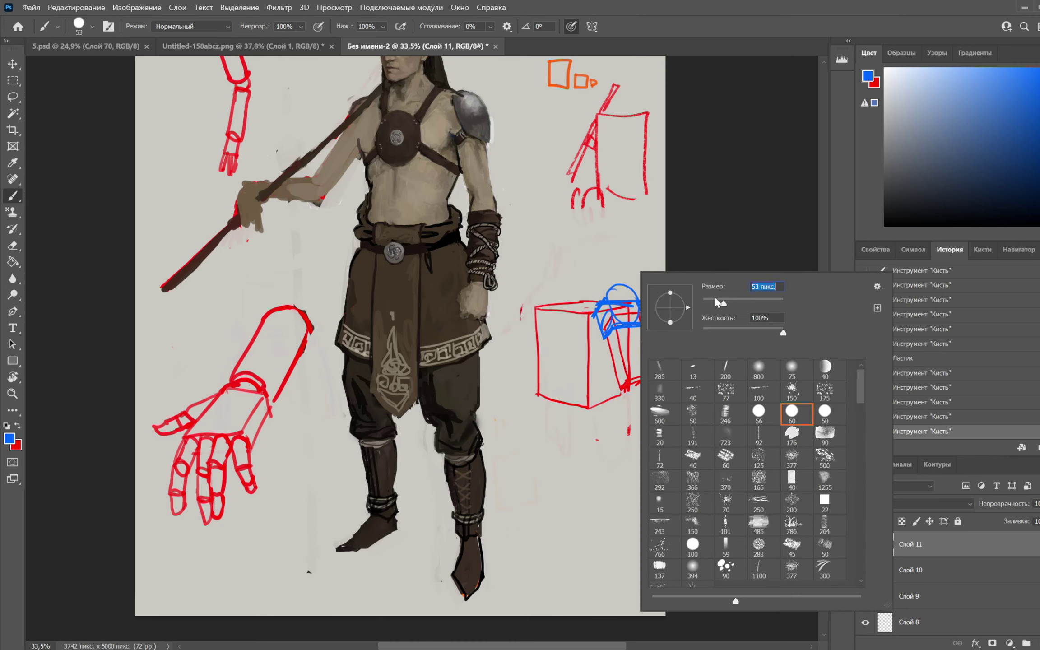
{"action": "key", "text": "Return"}
{"action": "mouse_move", "coordinate": [612, 331]}
{"action": "left_mouse_down"}
{"action": "mouse_move", "coordinate": [612, 319]}
{"action": "mouse_move", "coordinate": [607, 339]}
{"action": "mouse_move", "coordinate": [645, 329]}
{"action": "mouse_move", "coordinate": [622, 297]}
{"action": "mouse_move", "coordinate": [644, 300]}
{"action": "mouse_move", "coordinate": [651, 332]}
{"action": "left_mouse_up"}
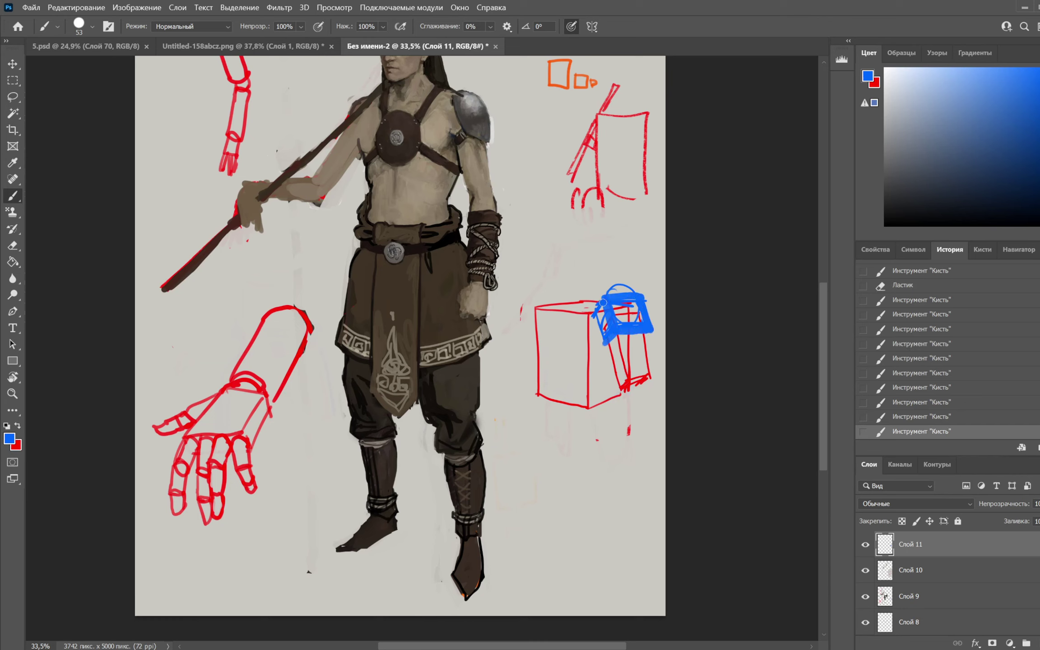
{"action": "mouse_move", "coordinate": [603, 291]}
{"action": "left_mouse_down"}
{"action": "mouse_move", "coordinate": [595, 309]}
{"action": "mouse_move", "coordinate": [607, 348]}
{"action": "left_mouse_up"}
Draw a blue arrow pointing down at the shoulder plate of the box sketch with a 21 px brush
{"action": "right_click", "coordinate": [628, 275]}
{"action": "type", "text": "21 пикс."}
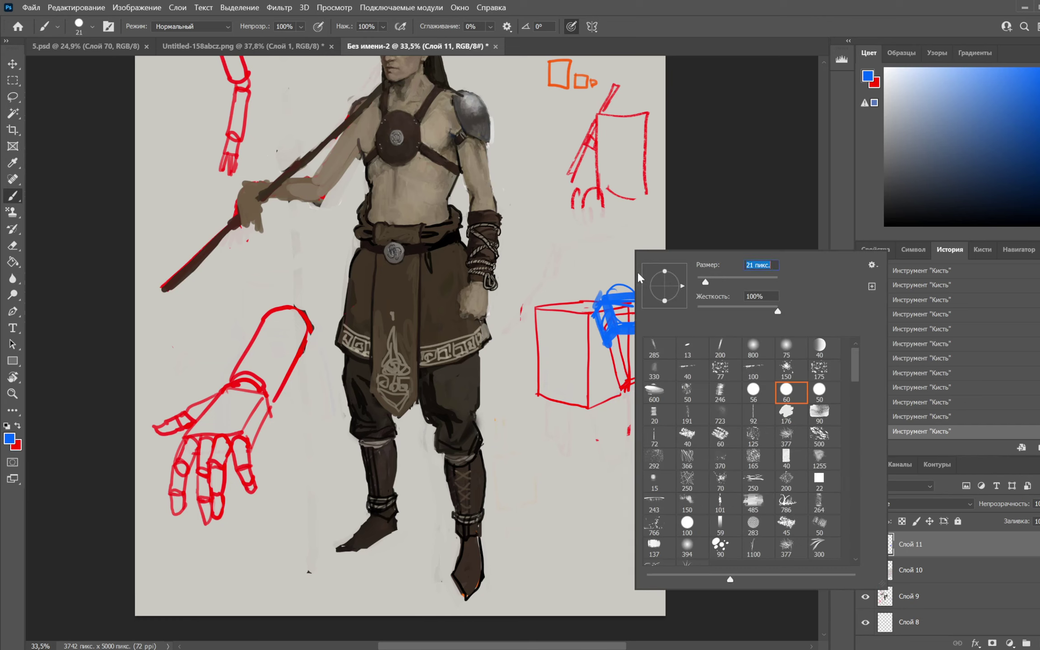
{"action": "key", "text": "Return"}
{"action": "left_click_drag", "start_coordinate": [624, 260], "coordinate": [623, 292]}
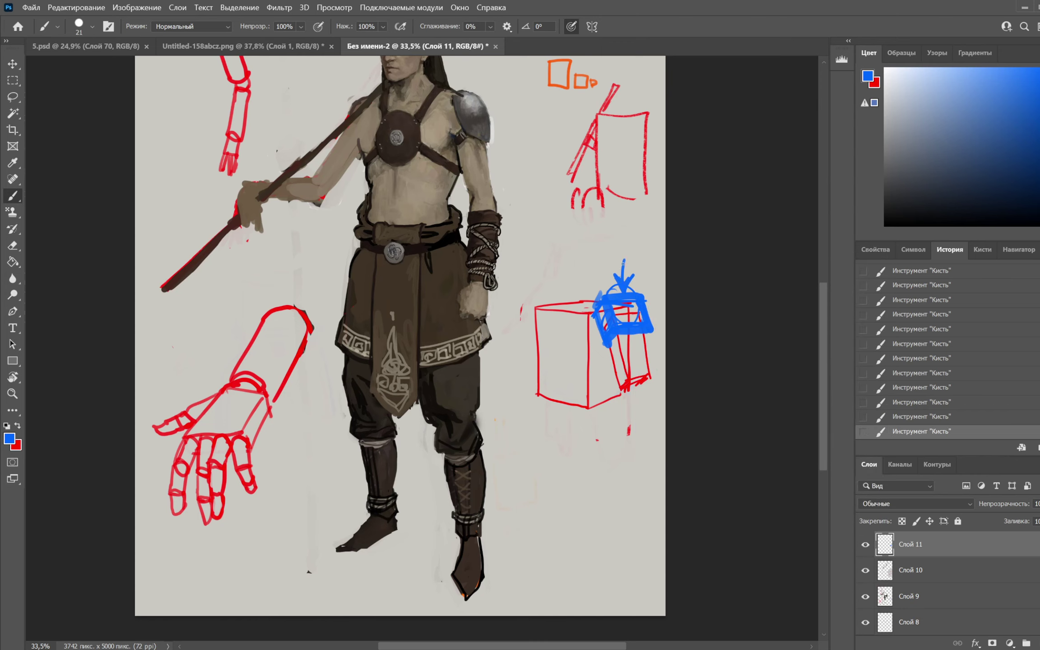
{"action": "key", "text": "ctrl+z"}
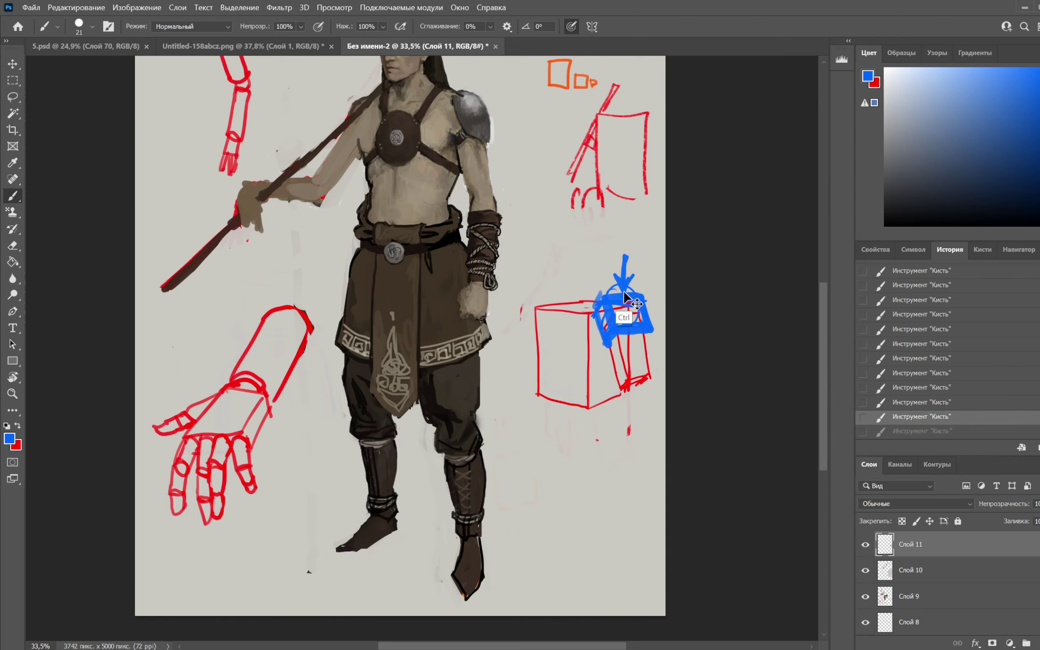
{"action": "left_click_drag", "start_coordinate": [603, 232], "coordinate": [634, 327]}
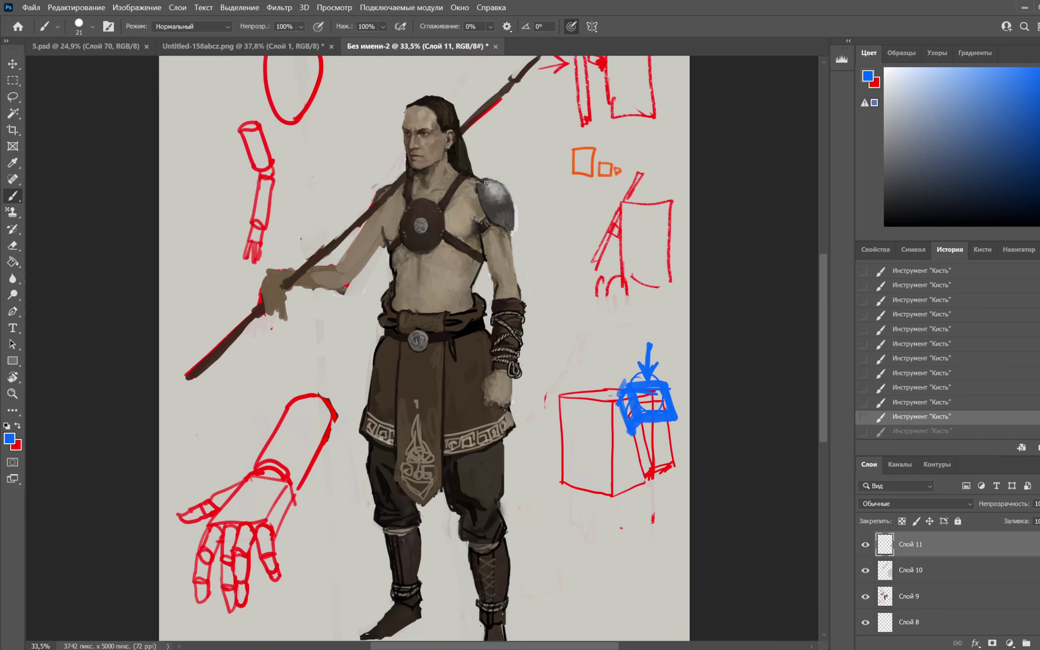
{"action": "key", "text": "ctrl+shift+z"}
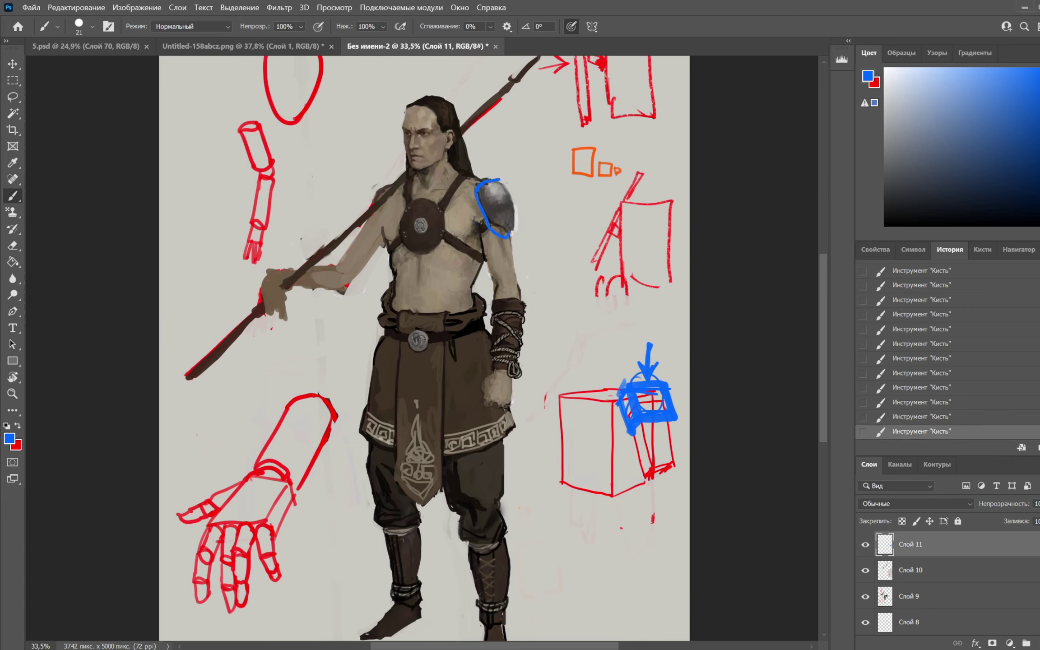
Undo the blue outline over the warrior's pauldron, add a new layer and repaint the pauldron with sampled greys, using a 37 px brush
{"action": "key", "text": "z"}
{"action": "key", "text": "ctrl+z"}
{"action": "left_click_drag", "start_coordinate": [495, 184], "coordinate": [524, 188]}
{"action": "left_click", "coordinate": [1038, 643]}
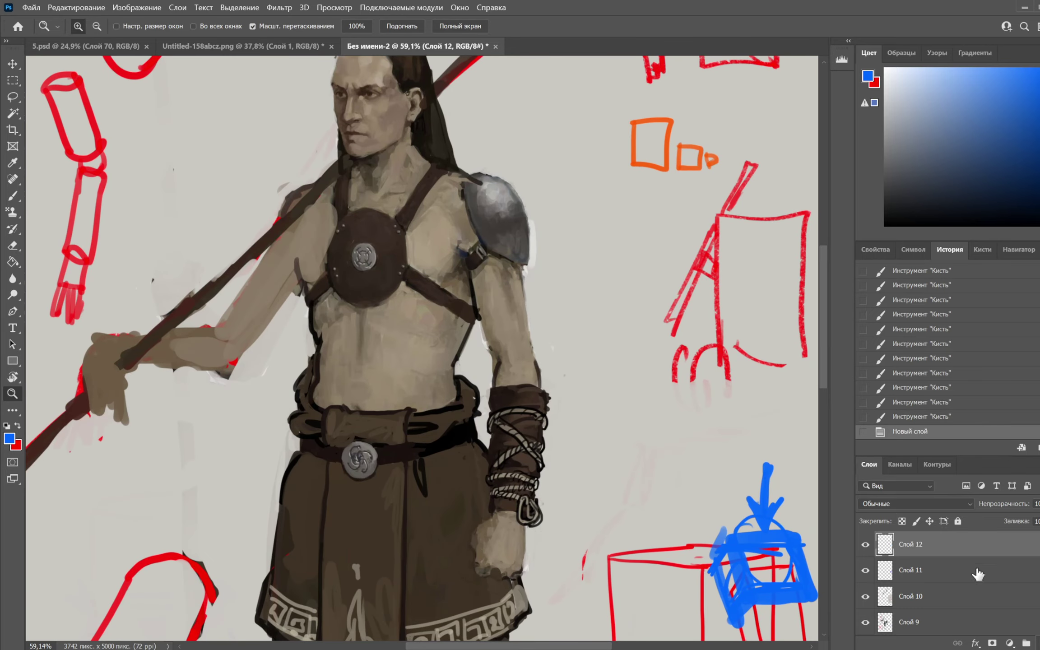
{"action": "key", "text": "b"}
{"action": "left_click", "coordinate": [453, 228], "text": "alt"}
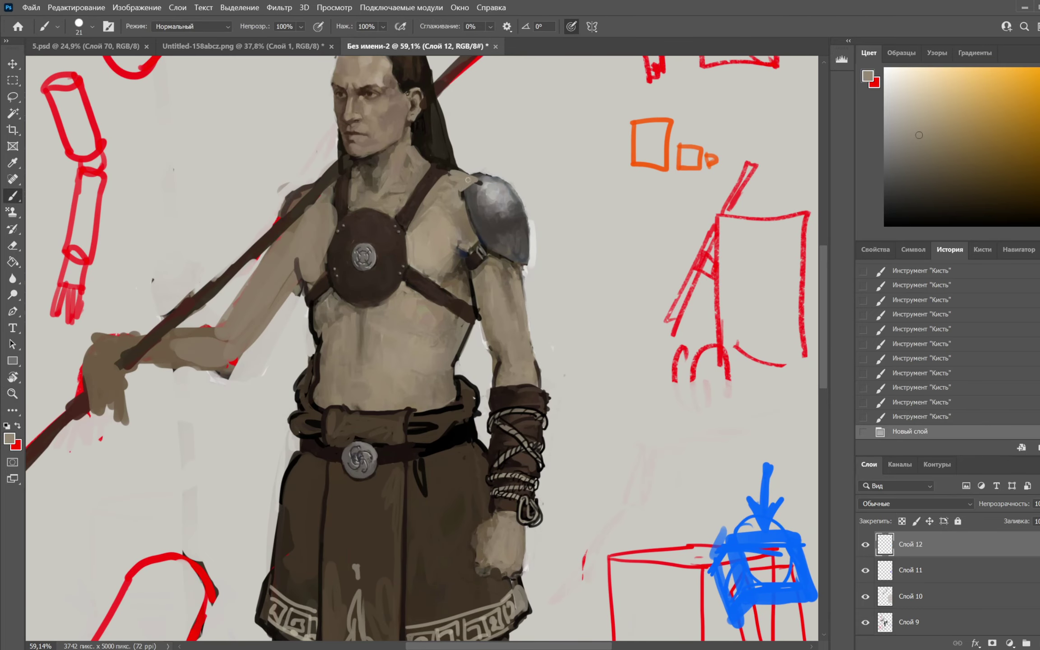
{"action": "left_click", "coordinate": [485, 187], "text": "alt"}
{"action": "mouse_move", "coordinate": [492, 181]}
{"action": "left_mouse_down"}
{"action": "mouse_move", "coordinate": [468, 195]}
{"action": "mouse_move", "coordinate": [487, 178]}
{"action": "mouse_move", "coordinate": [467, 179]}
{"action": "mouse_move", "coordinate": [489, 188]}
{"action": "mouse_move", "coordinate": [474, 197]}
{"action": "mouse_move", "coordinate": [489, 186]}
{"action": "mouse_move", "coordinate": [487, 210]}
{"action": "mouse_move", "coordinate": [500, 189]}
{"action": "mouse_move", "coordinate": [511, 210]}
{"action": "mouse_move", "coordinate": [511, 196]}
{"action": "mouse_move", "coordinate": [514, 208]}
{"action": "mouse_move", "coordinate": [598, 179]}
{"action": "mouse_move", "coordinate": [482, 184]}
{"action": "left_mouse_up"}
{"action": "left_click", "coordinate": [481, 179], "text": "alt"}
{"action": "left_click", "coordinate": [470, 225], "text": "alt"}
{"action": "right_click", "coordinate": [528, 151]}
{"action": "left_click", "coordinate": [604, 180]}
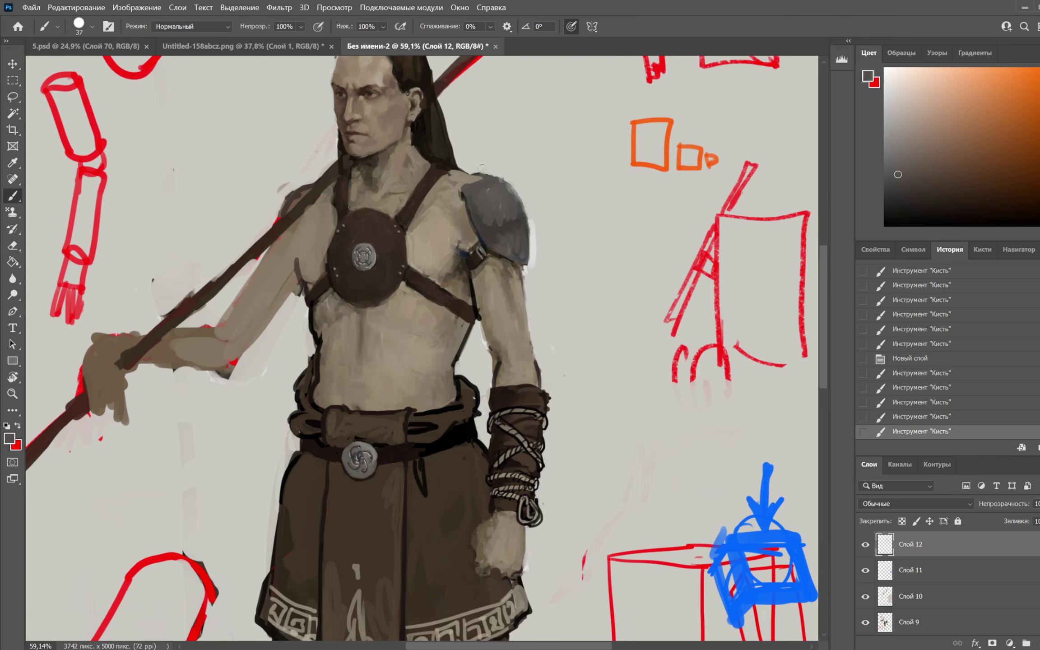
Trim the pauldron's contour with the sampled background colour, comparing the repaint by toggling the visibility of Слой 12
{"action": "left_click", "coordinate": [484, 173], "text": "alt"}
{"action": "mouse_move", "coordinate": [503, 171]}
{"action": "left_mouse_down"}
{"action": "mouse_move", "coordinate": [519, 198]}
{"action": "mouse_move", "coordinate": [502, 254]}
{"action": "left_mouse_up"}
{"action": "left_click", "coordinate": [494, 212], "text": "alt"}
{"action": "left_click", "coordinate": [864, 545]}
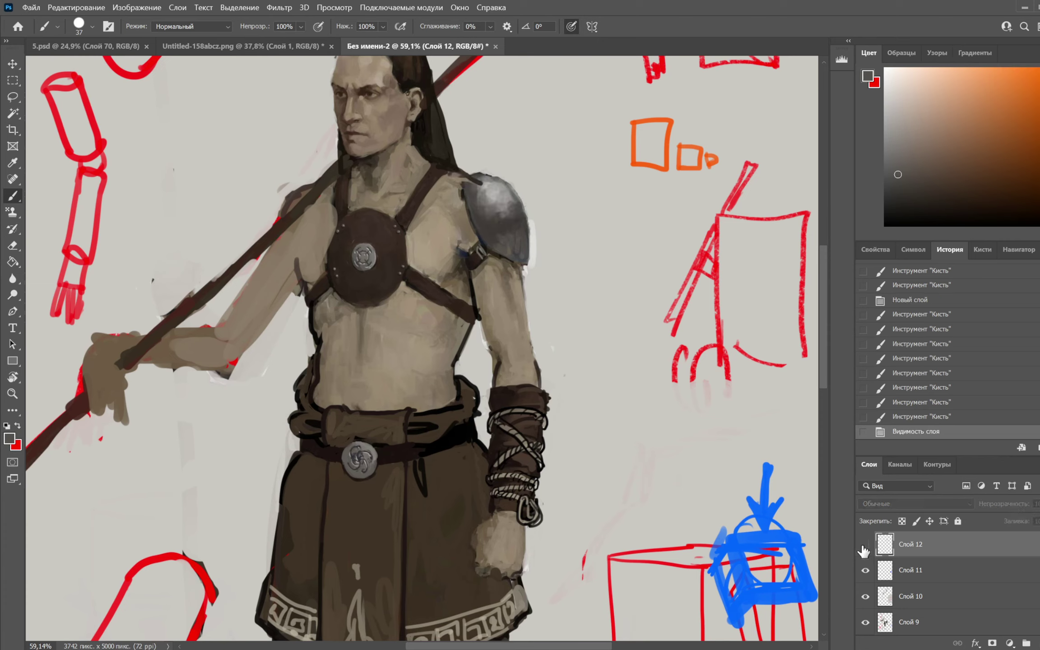
{"action": "left_click", "coordinate": [479, 188]}
{"action": "left_click", "coordinate": [569, 256]}
{"action": "left_click", "coordinate": [865, 544]}
Darken the pauldron's surface and rework its lower edge near the strap with an 18 px brush and sampled tones
{"action": "mouse_move", "coordinate": [477, 192]}
{"action": "left_mouse_down"}
{"action": "mouse_move", "coordinate": [494, 180]}
{"action": "mouse_move", "coordinate": [478, 185]}
{"action": "left_mouse_up"}
{"action": "right_click", "coordinate": [548, 140]}
{"action": "left_click", "coordinate": [616, 171]}
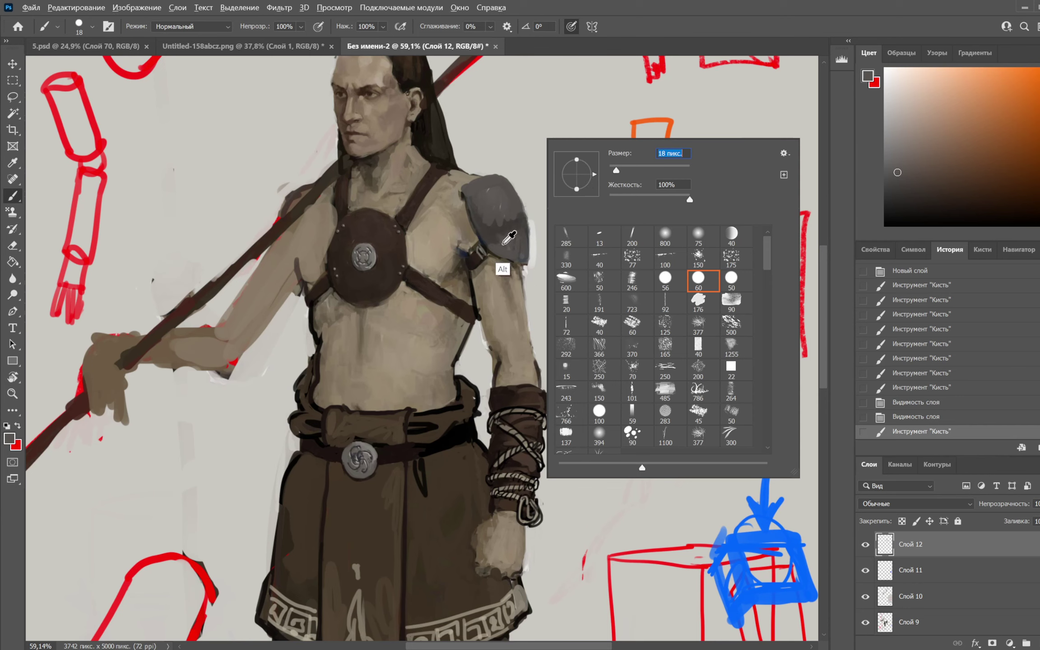
{"action": "left_click", "coordinate": [485, 248], "text": "alt"}
{"action": "mouse_move", "coordinate": [490, 255]}
{"action": "left_mouse_down"}
{"action": "mouse_move", "coordinate": [526, 264]}
{"action": "mouse_move", "coordinate": [569, 211]}
{"action": "mouse_move", "coordinate": [486, 201]}
{"action": "mouse_move", "coordinate": [473, 187]}
{"action": "mouse_move", "coordinate": [493, 192]}
{"action": "mouse_move", "coordinate": [498, 210]}
{"action": "mouse_move", "coordinate": [477, 193]}
{"action": "mouse_move", "coordinate": [505, 191]}
{"action": "mouse_move", "coordinate": [506, 214]}
{"action": "mouse_move", "coordinate": [492, 219]}
{"action": "mouse_move", "coordinate": [473, 201]}
{"action": "mouse_move", "coordinate": [501, 230]}
{"action": "mouse_move", "coordinate": [518, 225]}
{"action": "mouse_move", "coordinate": [514, 235]}
{"action": "mouse_move", "coordinate": [483, 227]}
{"action": "mouse_move", "coordinate": [475, 210]}
{"action": "mouse_move", "coordinate": [517, 220]}
{"action": "mouse_move", "coordinate": [511, 203]}
{"action": "mouse_move", "coordinate": [522, 247]}
{"action": "left_mouse_up"}
{"action": "key", "text": "x"}
{"action": "left_click", "coordinate": [510, 252], "text": "alt"}
{"action": "key", "text": "ctrl+z"}
Paint lighter grey highlight planes on the pauldron's crown with a 53 px brush and sampled tones
{"action": "left_click", "coordinate": [552, 204], "text": "alt"}
{"action": "right_click", "coordinate": [552, 204]}
{"action": "left_click", "coordinate": [570, 213]}
{"action": "key", "text": "ctrl+z"}
{"action": "left_click", "coordinate": [492, 198], "text": "alt"}
{"action": "left_click", "coordinate": [517, 230], "text": "alt"}
Touch up the chest strap and the rim of the round chest plate with sampled dark browns and a 28 px brush
{"action": "left_click_drag", "start_coordinate": [515, 133], "coordinate": [564, 182]}
{"action": "right_click", "coordinate": [564, 182]}
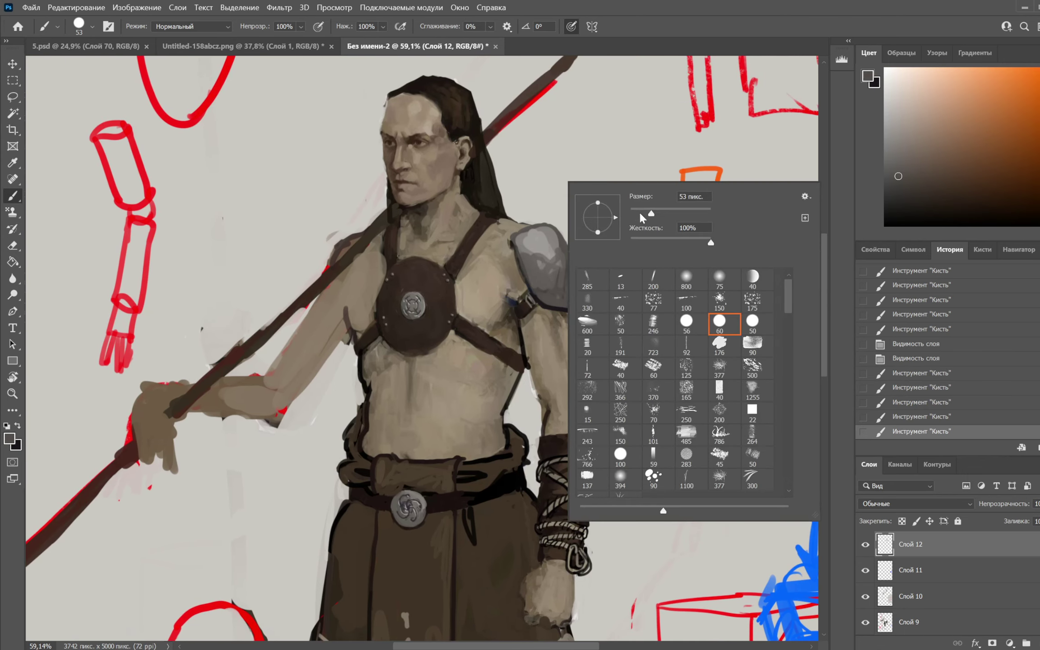
{"action": "left_click", "coordinate": [639, 210]}
{"action": "left_click", "coordinate": [481, 227], "text": "alt"}
{"action": "left_click_drag", "start_coordinate": [482, 227], "coordinate": [478, 236]}
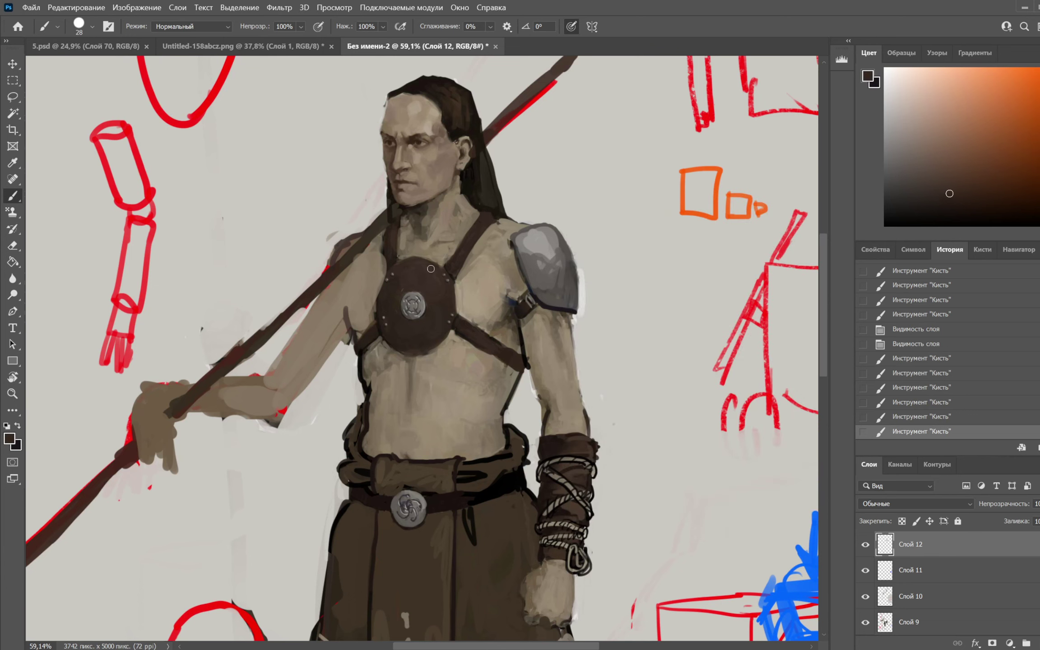
{"action": "left_click", "coordinate": [385, 295], "text": "alt"}
{"action": "left_click_drag", "start_coordinate": [378, 307], "coordinate": [395, 273]}
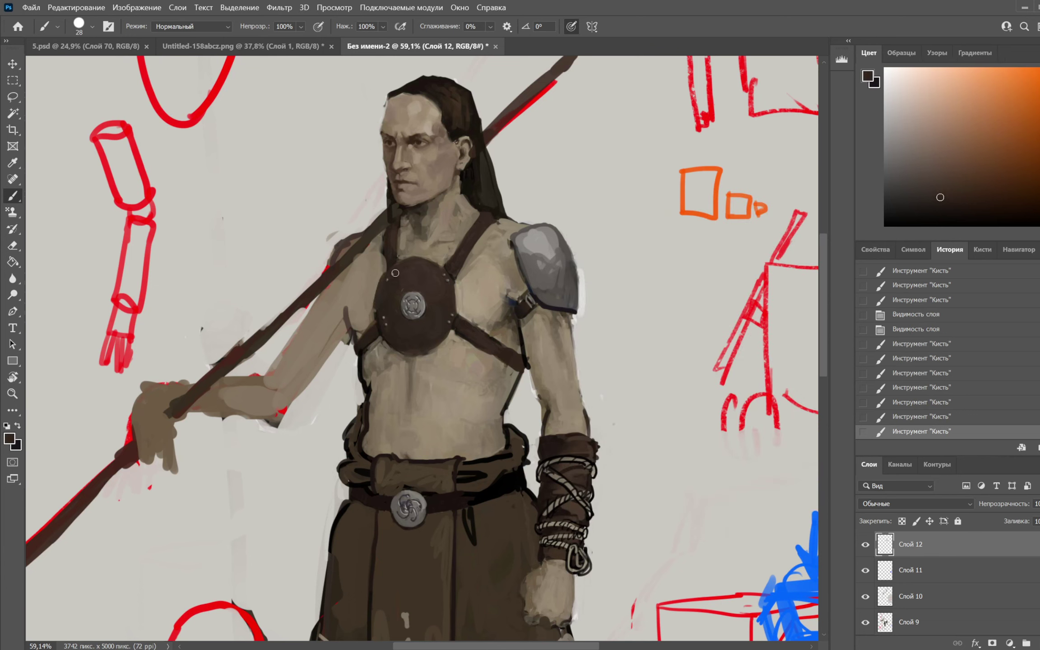
{"action": "left_click", "coordinate": [498, 222]}
{"action": "key", "text": "ctrl+z"}
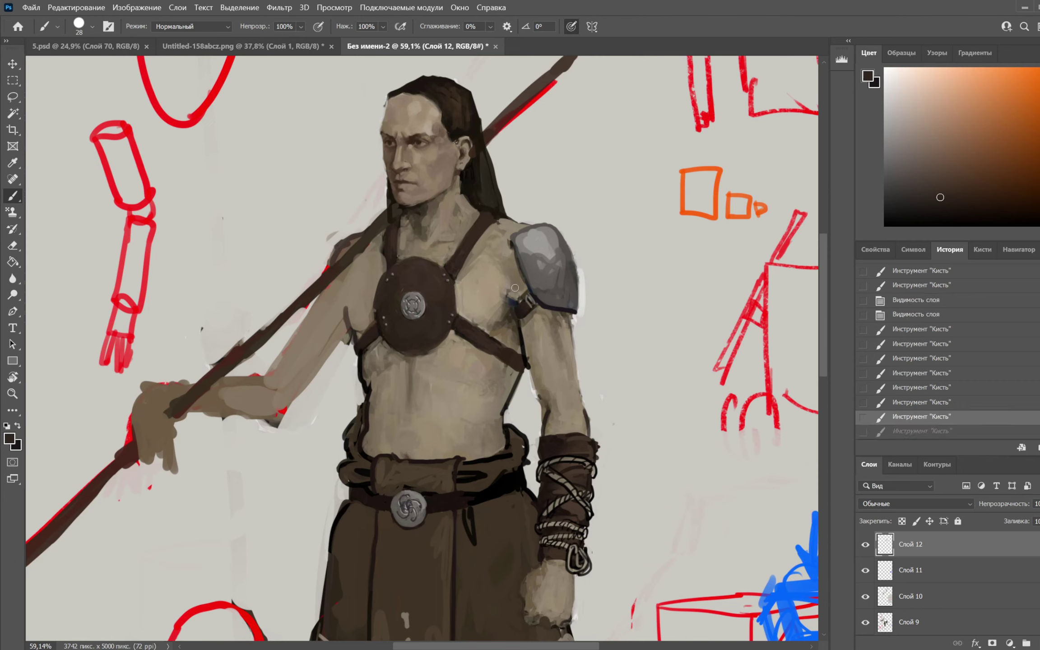
Paint the pauldron's lower rim as a dark line and undo the last two strokes over the plate
{"action": "left_click_drag", "start_coordinate": [519, 296], "coordinate": [521, 280]}
{"action": "key", "text": "ctrl+z"}
{"action": "mouse_move", "coordinate": [972, 158]}
{"action": "left_mouse_down"}
{"action": "mouse_move", "coordinate": [933, 158]}
{"action": "mouse_move", "coordinate": [857, 51]}
{"action": "left_mouse_up"}
{"action": "mouse_move", "coordinate": [520, 279]}
{"action": "left_mouse_down"}
{"action": "mouse_move", "coordinate": [501, 271]}
{"action": "mouse_move", "coordinate": [519, 296]}
{"action": "mouse_move", "coordinate": [492, 239]}
{"action": "mouse_move", "coordinate": [524, 216]}
{"action": "left_mouse_up"}
{"action": "left_click_drag", "start_coordinate": [537, 308], "coordinate": [578, 317]}
{"action": "left_click_drag", "start_coordinate": [564, 179], "coordinate": [568, 199]}
{"action": "key", "text": "ctrl+z"}
{"action": "key", "text": "ctrl+z"}
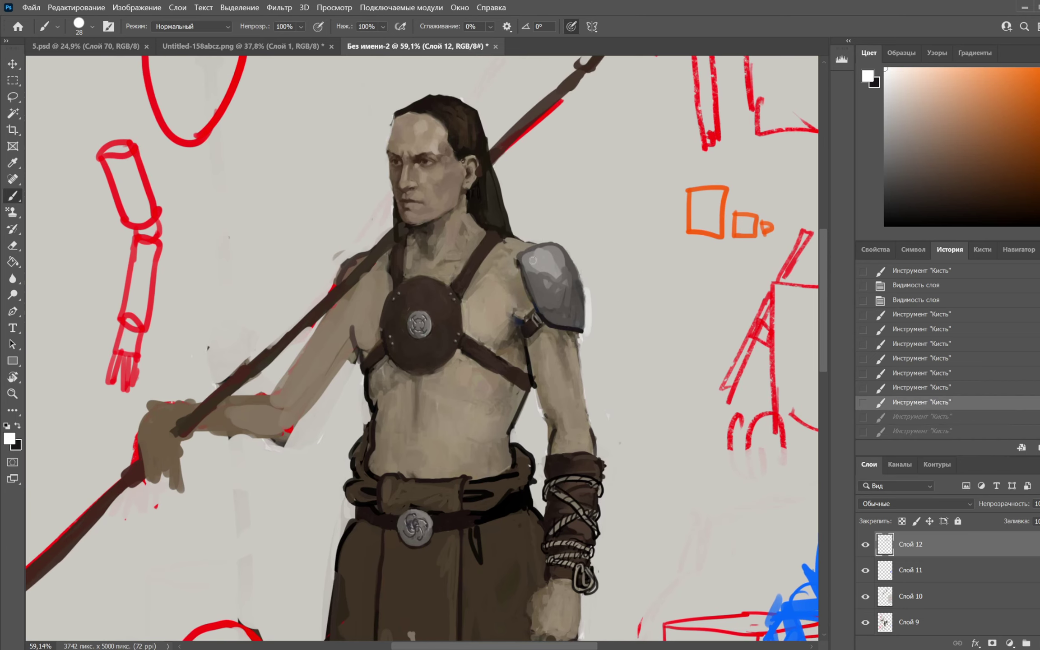
Paint a brown leather shoulder piece joining the chest strap to the pauldron, using sampled strap colours
{"action": "left_click_drag", "start_coordinate": [547, 310], "coordinate": [578, 115]}
{"action": "left_click_drag", "start_coordinate": [576, 356], "coordinate": [538, 454]}
{"action": "mouse_move", "coordinate": [547, 190]}
{"action": "left_mouse_down"}
{"action": "mouse_move", "coordinate": [536, 293]}
{"action": "mouse_move", "coordinate": [515, 291]}
{"action": "mouse_move", "coordinate": [527, 323]}
{"action": "mouse_move", "coordinate": [497, 283]}
{"action": "mouse_move", "coordinate": [499, 267]}
{"action": "mouse_move", "coordinate": [507, 256]}
{"action": "mouse_move", "coordinate": [535, 259]}
{"action": "mouse_move", "coordinate": [519, 255]}
{"action": "mouse_move", "coordinate": [544, 235]}
{"action": "left_mouse_up"}
{"action": "left_click", "coordinate": [475, 380], "text": "alt"}
{"action": "mouse_move", "coordinate": [505, 266]}
{"action": "left_mouse_down"}
{"action": "mouse_move", "coordinate": [494, 280]}
{"action": "mouse_move", "coordinate": [487, 253]}
{"action": "mouse_move", "coordinate": [476, 273]}
{"action": "mouse_move", "coordinate": [498, 276]}
{"action": "mouse_move", "coordinate": [497, 250]}
{"action": "mouse_move", "coordinate": [497, 271]}
{"action": "mouse_move", "coordinate": [510, 260]}
{"action": "mouse_move", "coordinate": [506, 246]}
{"action": "mouse_move", "coordinate": [516, 250]}
{"action": "mouse_move", "coordinate": [527, 316]}
{"action": "left_mouse_up"}
{"action": "left_click", "coordinate": [488, 316], "text": "alt"}
{"action": "left_click", "coordinate": [476, 292], "text": "alt"}
{"action": "key", "text": "ctrl+z"}
{"action": "left_click", "coordinate": [495, 300], "text": "alt"}
{"action": "left_click", "coordinate": [483, 292], "text": "alt"}
{"action": "key", "text": "ctrl+z"}
{"action": "left_click_drag", "start_coordinate": [1004, 81], "coordinate": [1039, 68]}
{"action": "right_click", "coordinate": [516, 203]}
{"action": "mouse_move", "coordinate": [589, 234]}
{"action": "left_mouse_down"}
{"action": "mouse_move", "coordinate": [558, 231]}
{"action": "mouse_move", "coordinate": [484, 272]}
{"action": "left_mouse_up"}
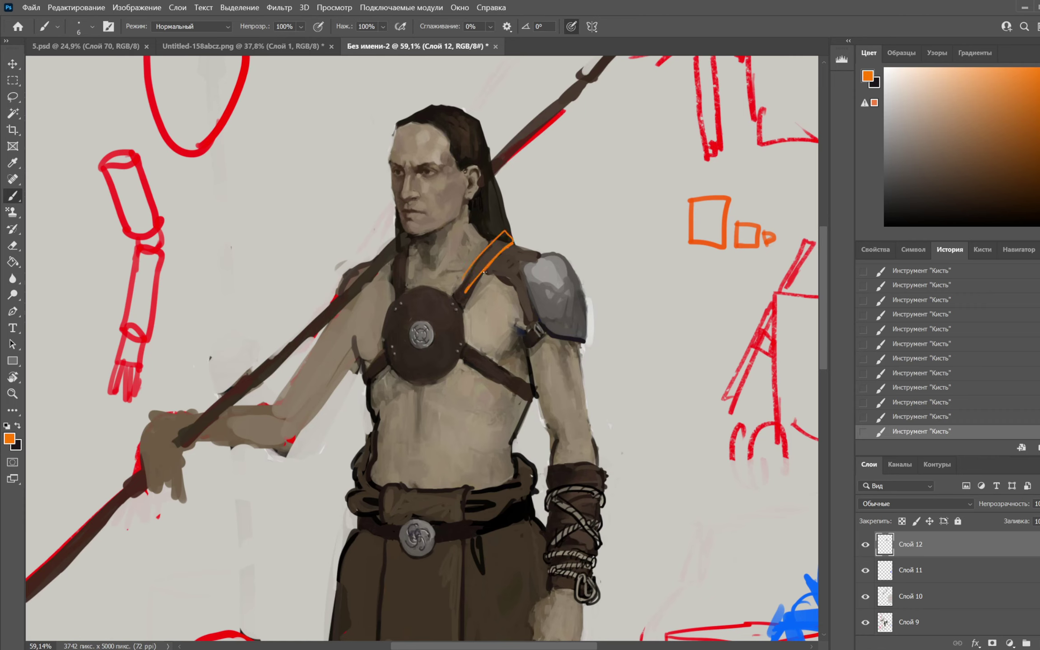
{"action": "key", "text": "ctrl+z"}
{"action": "key", "text": "ctrl+z"}
{"action": "key", "text": "ctrl+z"}
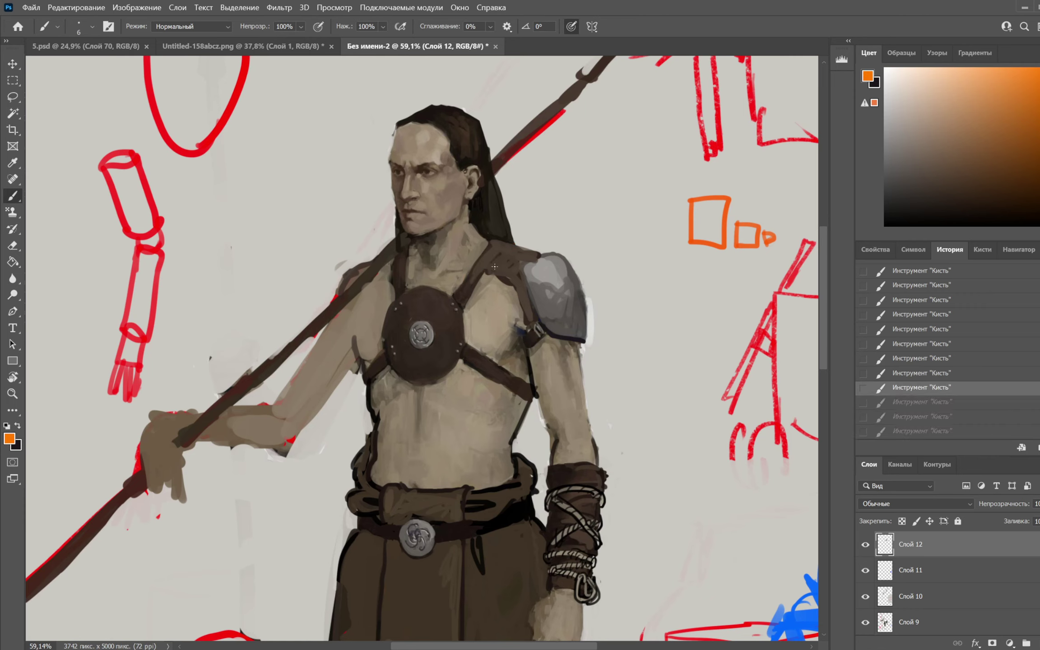
Darken the upper edge of the leather shoulder piece with sampled dark tones and a 23 px brush
{"action": "left_click", "coordinate": [493, 263], "text": "alt"}
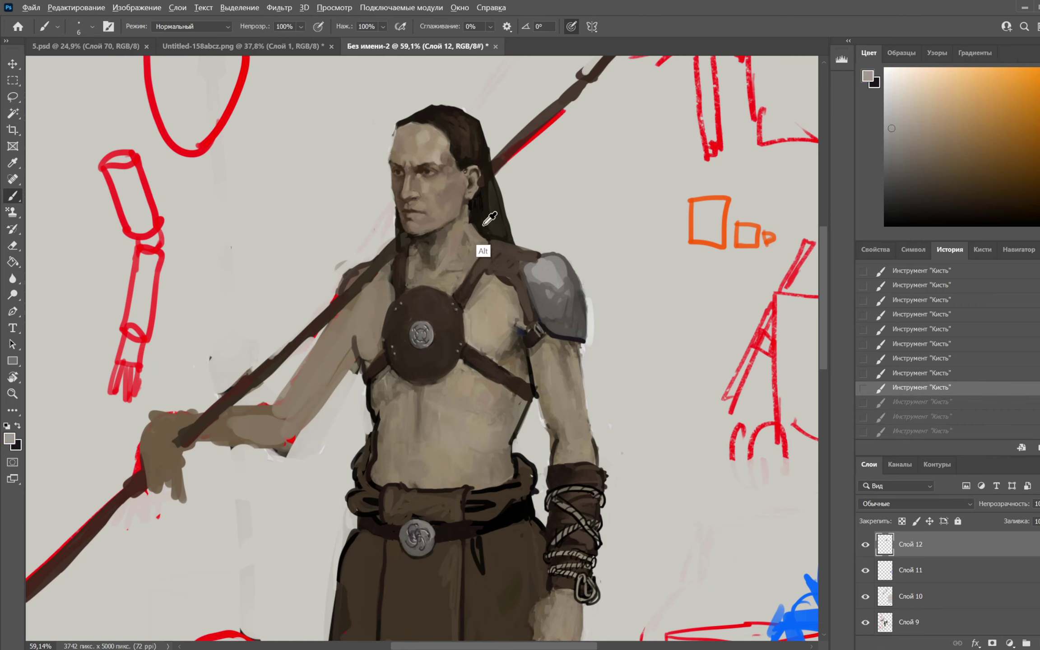
{"action": "left_click", "coordinate": [500, 277], "text": "alt"}
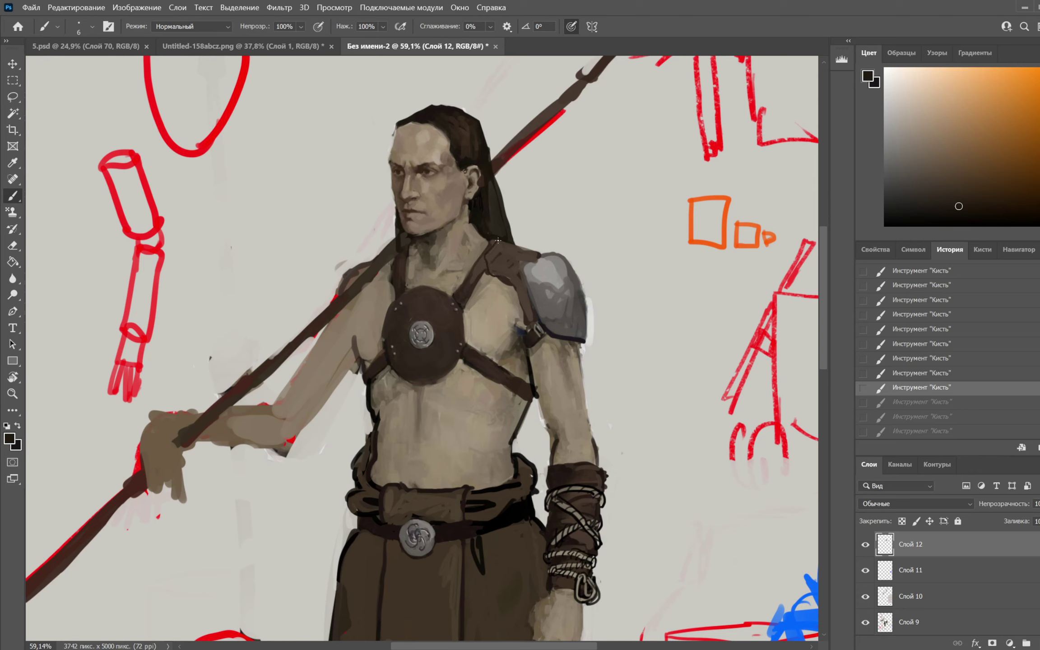
{"action": "left_click_drag", "start_coordinate": [524, 248], "coordinate": [543, 250]}
{"action": "right_click", "coordinate": [506, 220]}
{"action": "left_click", "coordinate": [580, 250]}
{"action": "left_click", "coordinate": [497, 263], "text": "alt"}
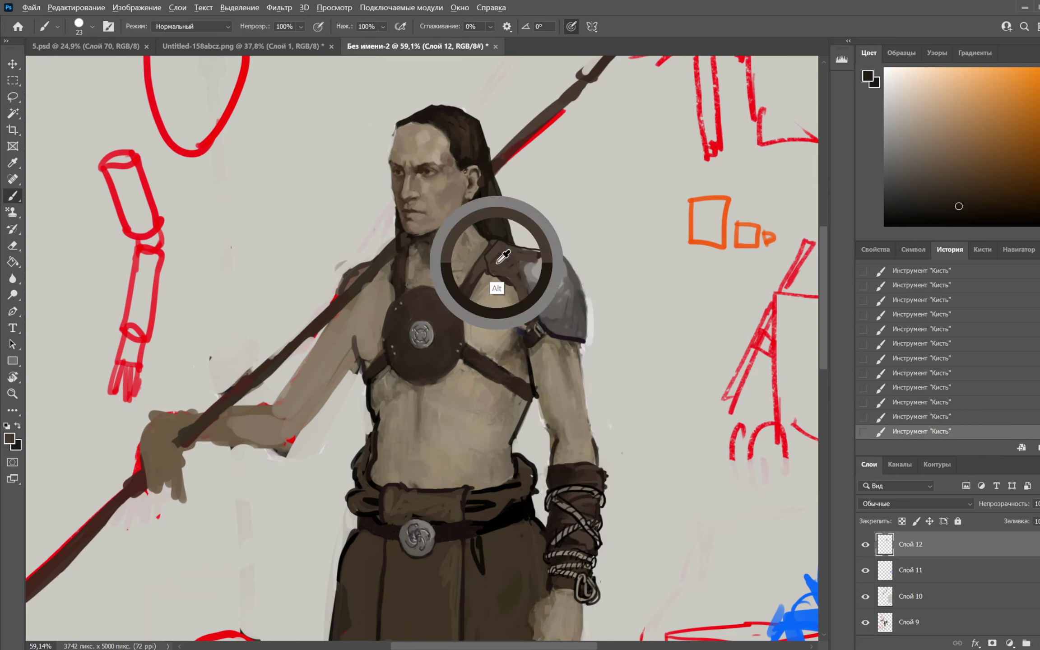
Refine the edges of the leather shoulder strap with a 4 px sampled brown brush and a 15 px black brush
{"action": "right_click", "coordinate": [505, 224]}
{"action": "left_click", "coordinate": [573, 249]}
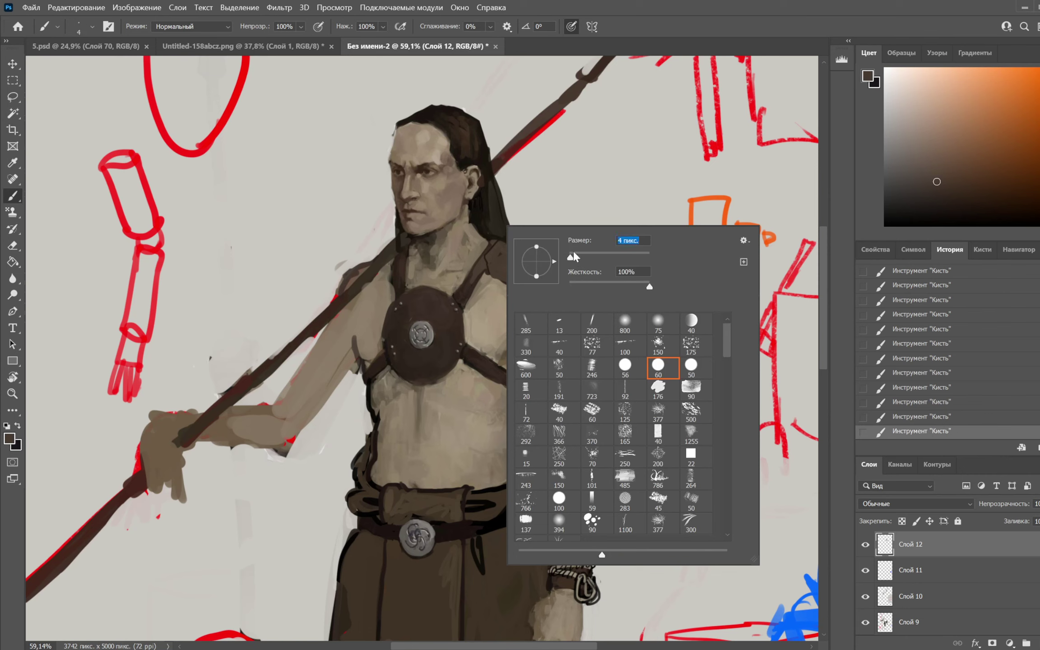
{"action": "left_click", "coordinate": [479, 275], "text": "alt"}
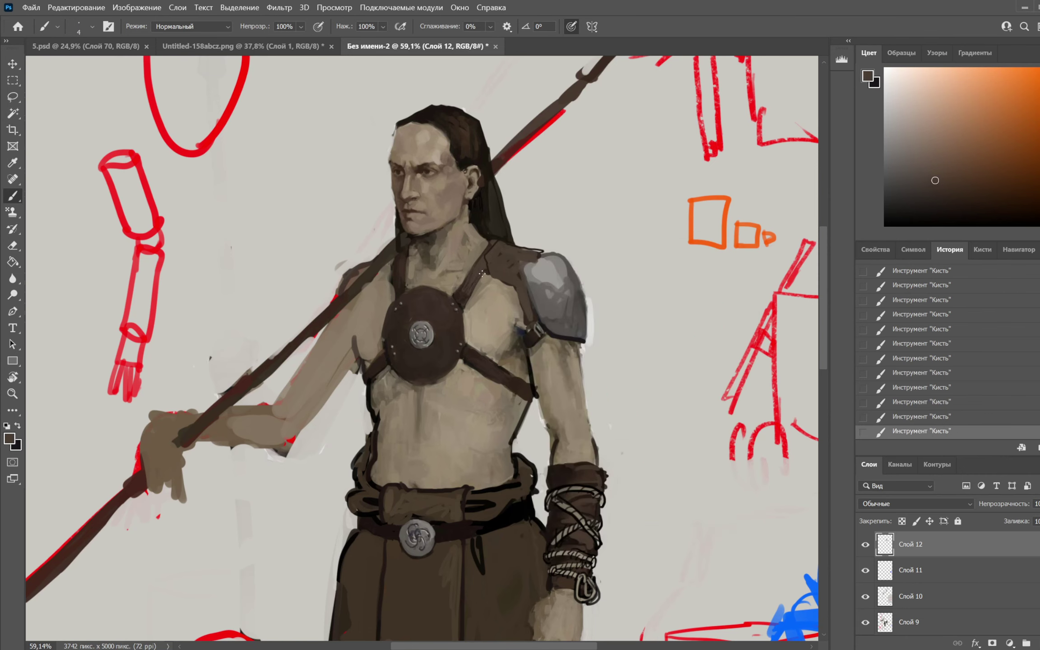
{"action": "left_click_drag", "start_coordinate": [978, 144], "coordinate": [983, 227]}
{"action": "right_click", "coordinate": [576, 217]}
{"action": "left_click", "coordinate": [644, 248]}
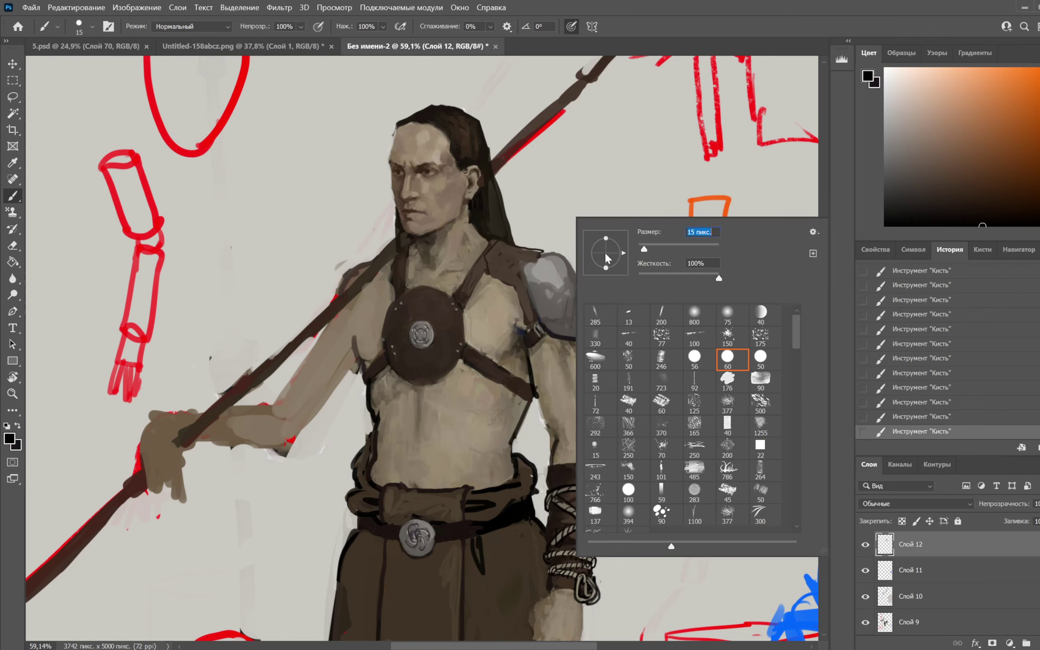
{"action": "left_click_drag", "start_coordinate": [487, 276], "coordinate": [467, 302]}
Add small rivets to the leather shoulder piece, alternating black and a sampled light grey
{"action": "key", "text": "x"}
{"action": "left_click", "coordinate": [534, 247], "text": "alt"}
{"action": "key", "text": "ctrl+z"}
{"action": "key", "text": "x"}
{"action": "key", "text": "x"}
{"action": "key", "text": "x"}
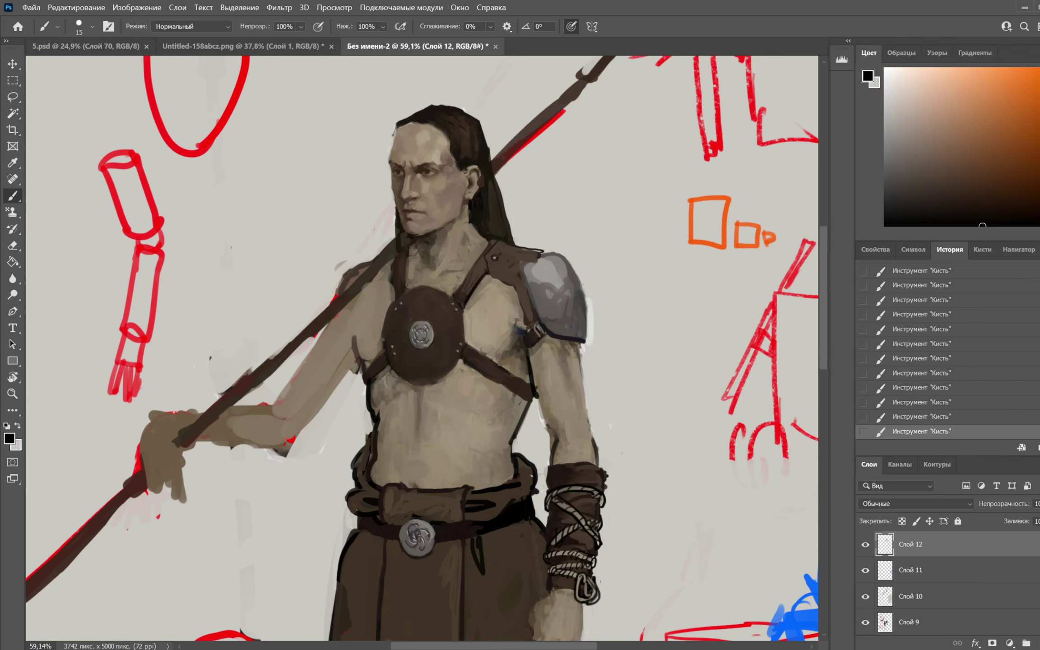
{"action": "key", "text": "x"}
{"action": "key", "text": "x"}
Outline the leather shoulder piece's lower edge with a 9 px brush and draw a light metal ring on the strap under the pauldron
{"action": "right_click", "coordinate": [540, 216]}
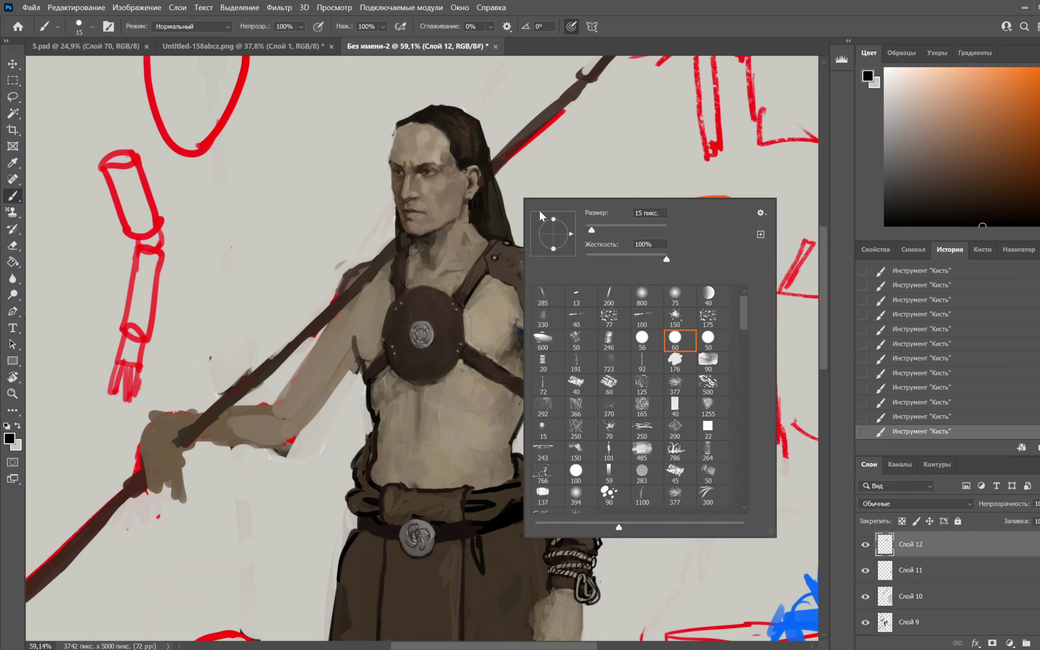
{"action": "left_click_drag", "start_coordinate": [591, 231], "coordinate": [589, 232]}
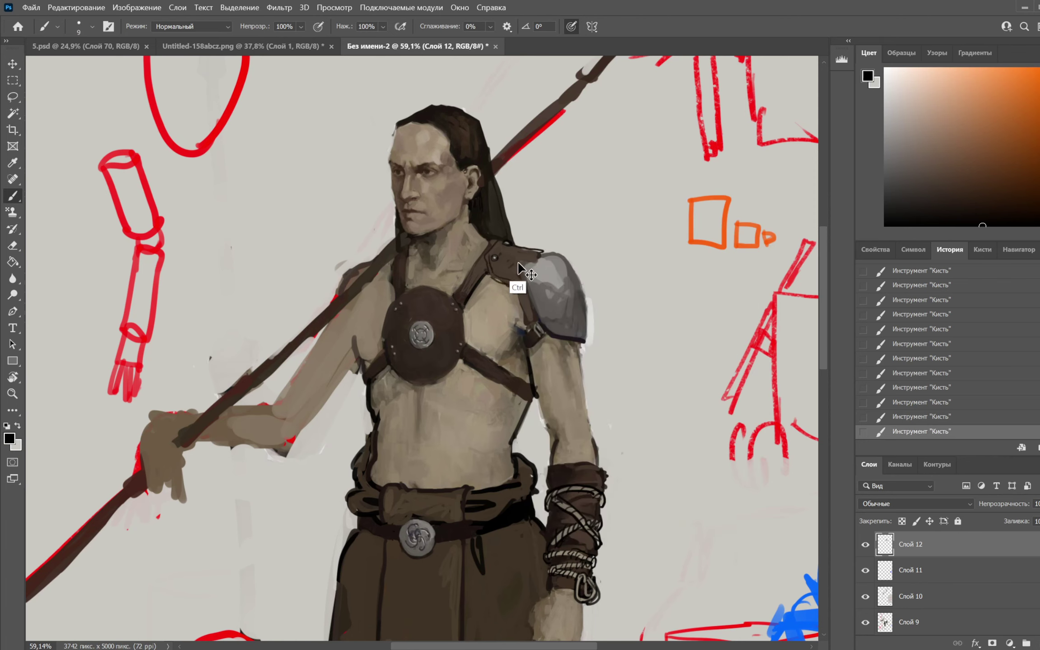
{"action": "key", "text": "ctrl+z"}
{"action": "left_click_drag", "start_coordinate": [508, 286], "coordinate": [517, 286]}
{"action": "key", "text": "x"}
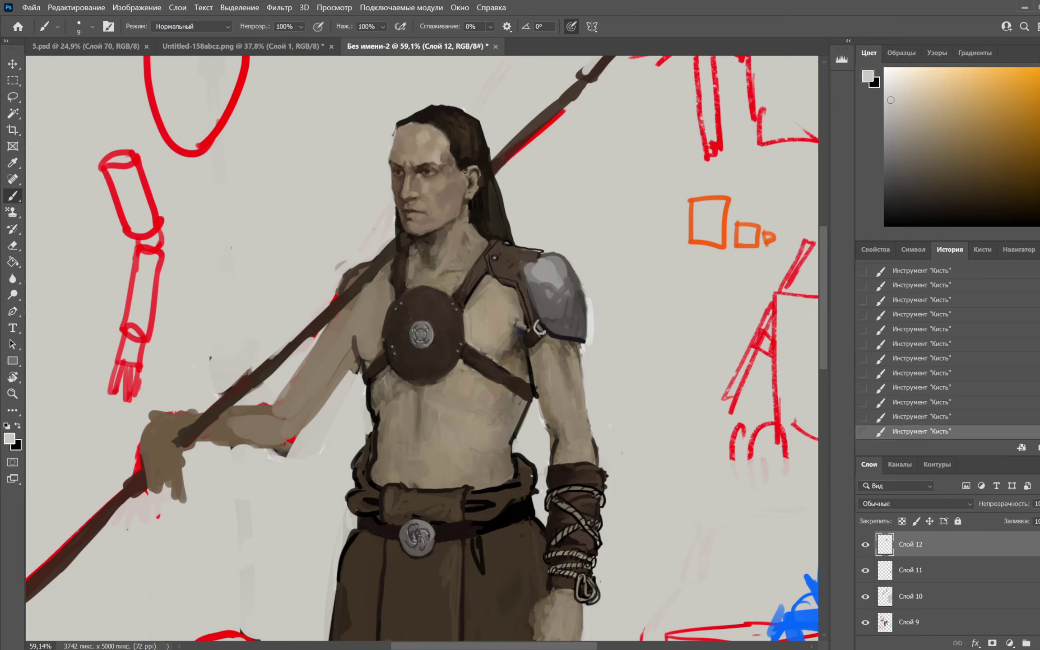
{"action": "key", "text": "x"}
Shade the strap around the metal ring with sampled dark and mid browns
{"action": "left_click", "coordinate": [960, 197]}
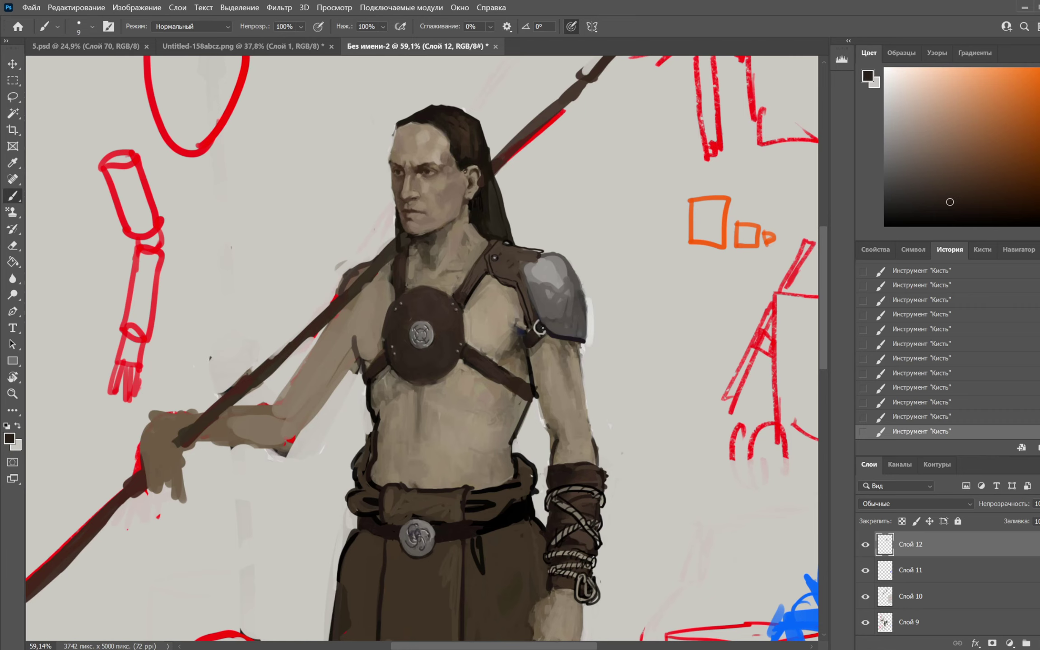
{"action": "left_click", "coordinate": [534, 315], "text": "alt"}
{"action": "key", "text": "x"}
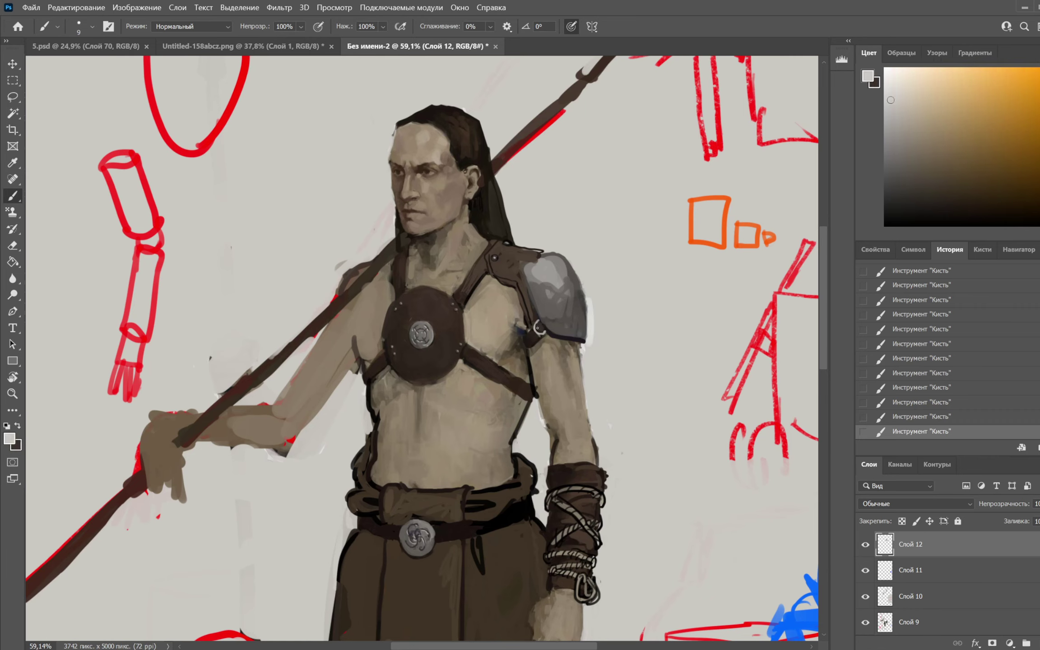
{"action": "key", "text": "alt"}
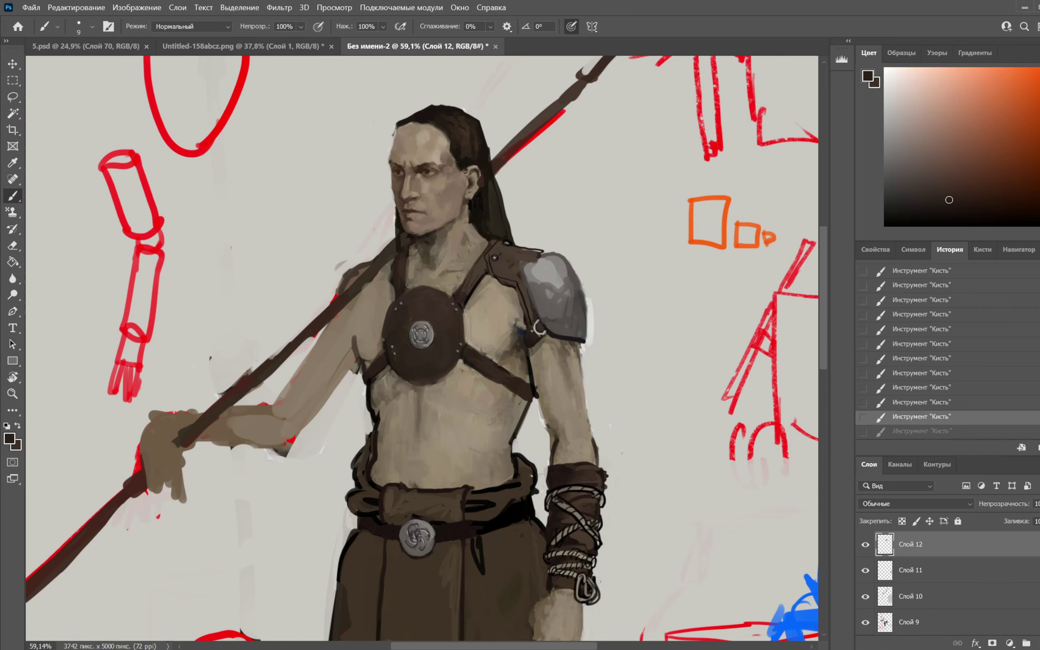
{"action": "key", "text": "ctrl+shift+z"}
{"action": "left_click", "coordinate": [529, 310], "text": "alt"}
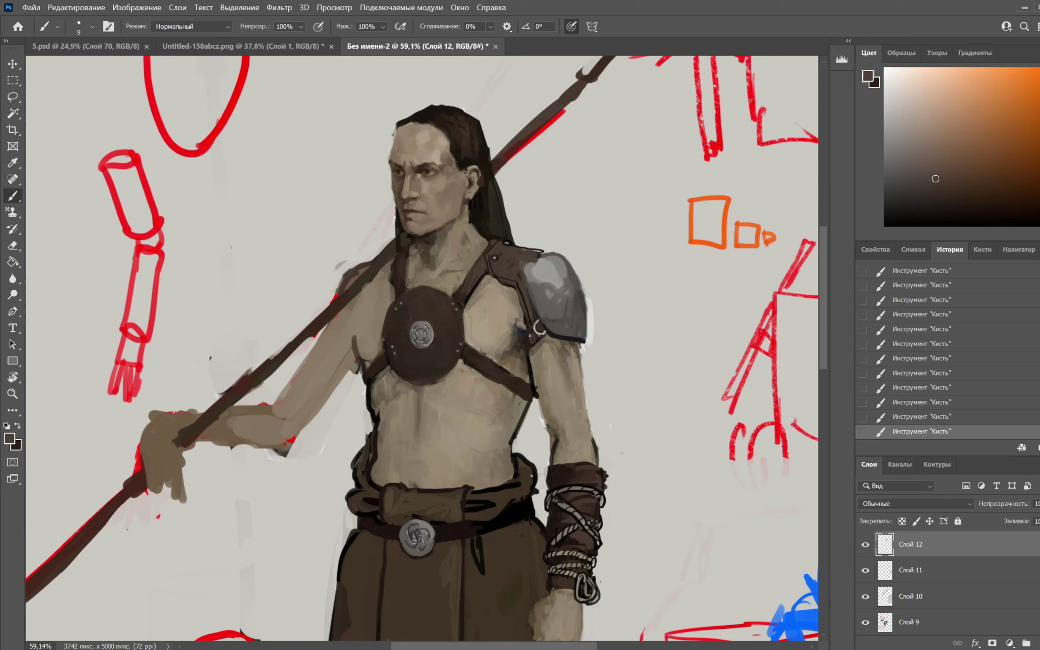
{"action": "left_click", "coordinate": [533, 326], "text": "alt"}
{"action": "key", "text": "x"}
{"action": "key", "text": "x"}
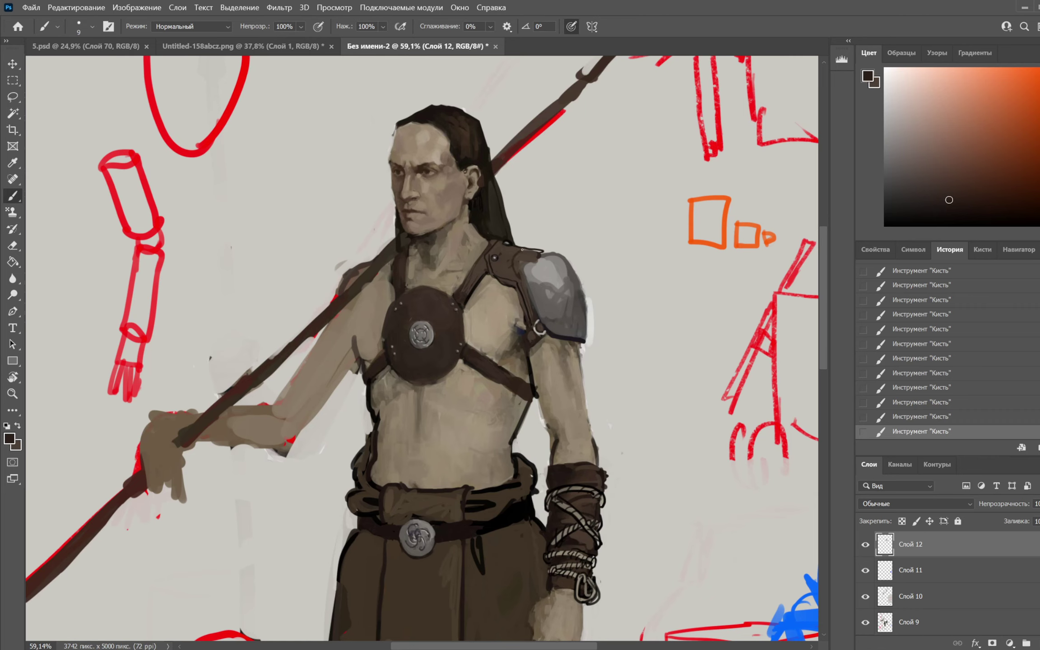
Redraw the small raised leather detail on top of the shoulder where it meets the pauldron
{"action": "left_click", "coordinate": [533, 282], "text": "alt"}
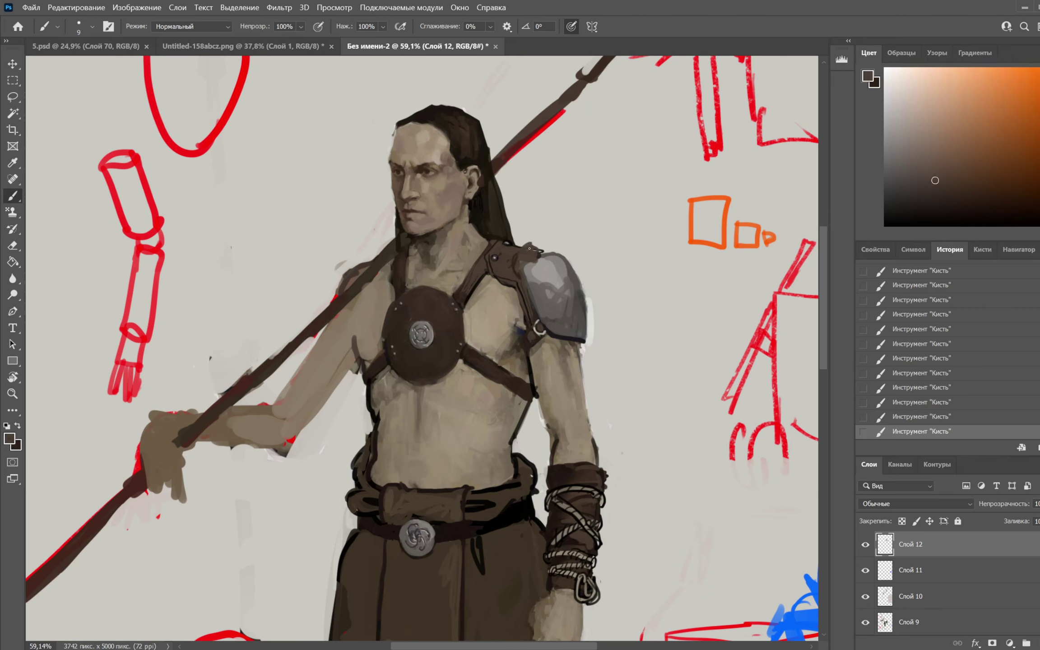
{"action": "key", "text": "ctrl+z"}
{"action": "left_click_drag", "start_coordinate": [539, 252], "coordinate": [545, 251]}
{"action": "key", "text": "x"}
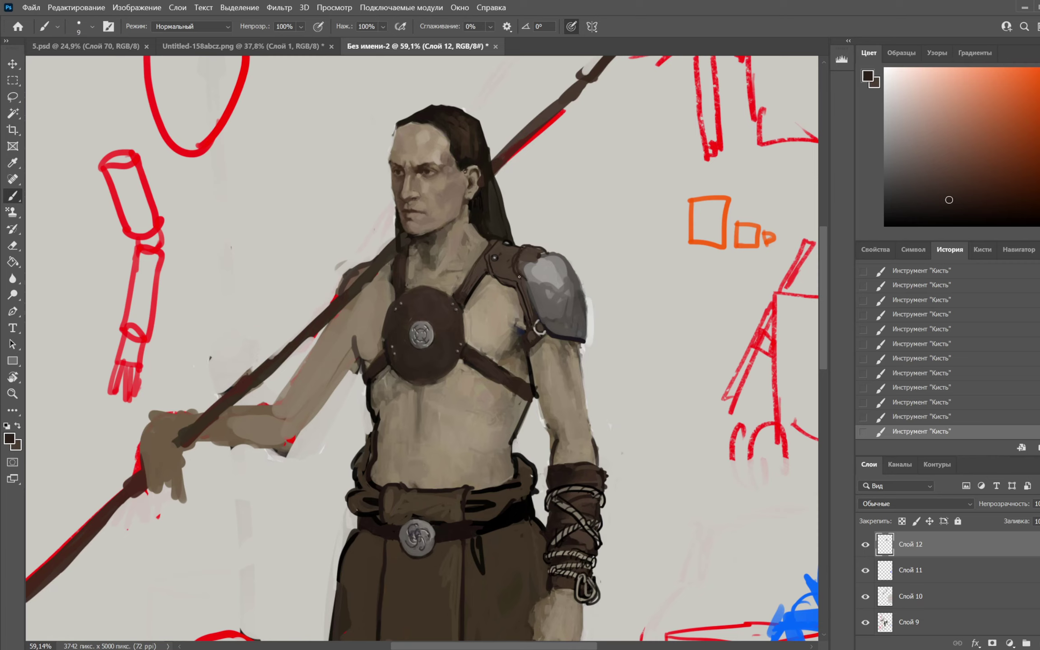
{"action": "key", "text": "x"}
Refine the pauldron's upper edge against the leather shoulder piece with sampled browns and greys
{"action": "left_click", "coordinate": [516, 293], "text": "alt"}
{"action": "left_click", "coordinate": [527, 261], "text": "alt"}
{"action": "left_click", "coordinate": [546, 254], "text": "alt"}
{"action": "left_click", "coordinate": [542, 264], "text": "alt"}
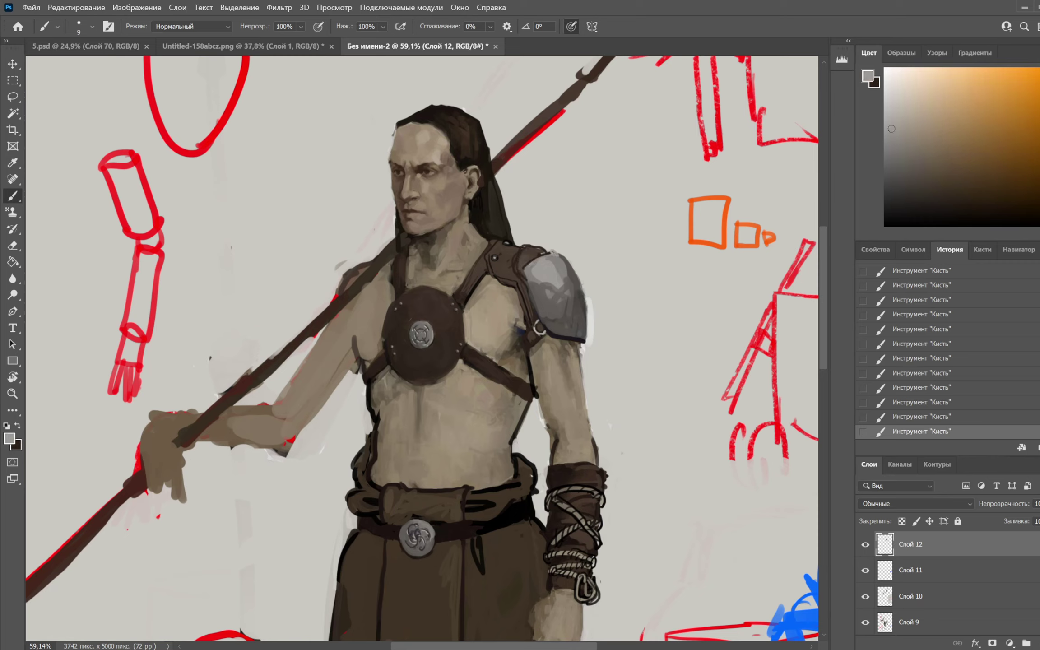
Block in an angular flat plate over the top of the pauldron with a 28 px brush and sampled greys
{"action": "key", "text": "x"}
{"action": "left_click_drag", "start_coordinate": [542, 253], "coordinate": [555, 250]}
{"action": "key", "text": "x"}
{"action": "right_click", "coordinate": [568, 217]}
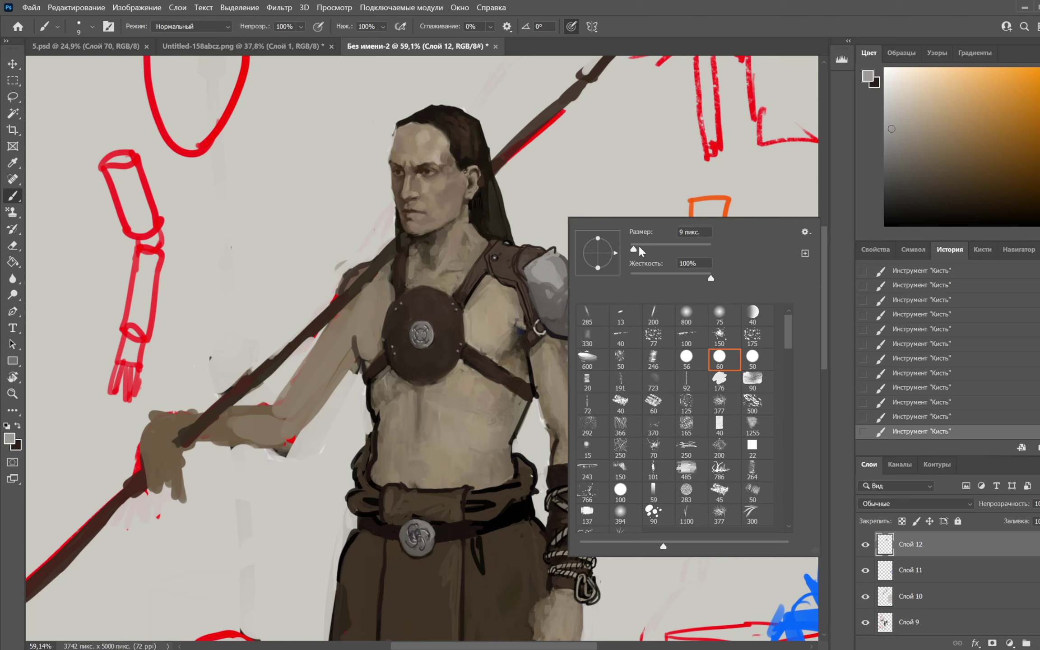
{"action": "left_click_drag", "start_coordinate": [637, 246], "coordinate": [641, 248]}
{"action": "left_click", "coordinate": [563, 262], "text": "alt"}
{"action": "left_click", "coordinate": [574, 315], "text": "alt"}
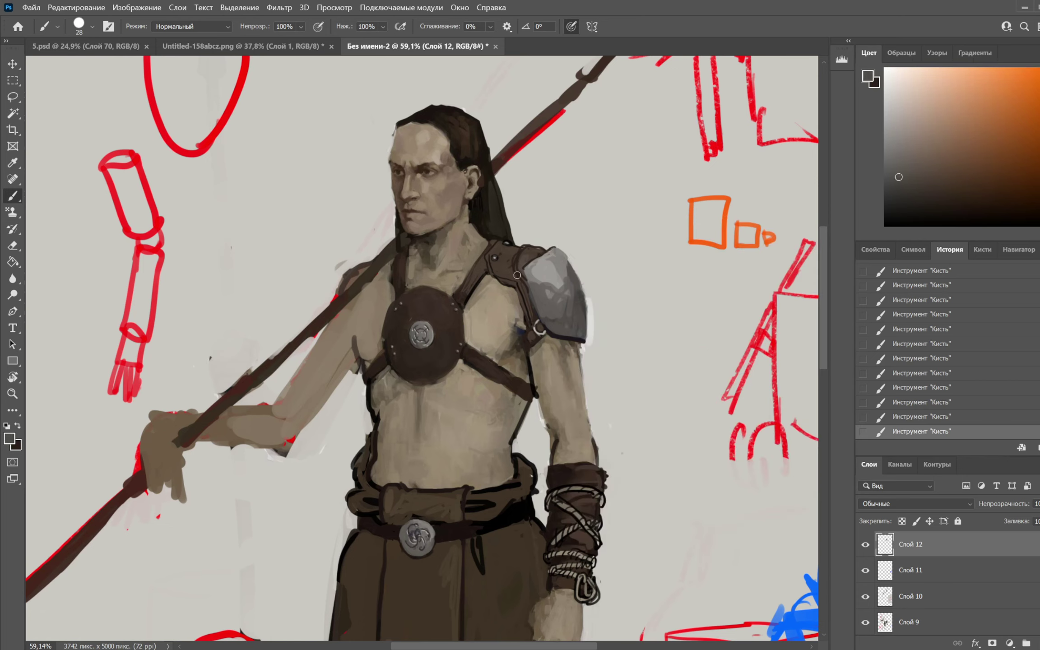
{"action": "mouse_move", "coordinate": [519, 274]}
{"action": "left_mouse_down"}
{"action": "mouse_move", "coordinate": [552, 285]}
{"action": "mouse_move", "coordinate": [587, 262]}
{"action": "mouse_move", "coordinate": [505, 271]}
{"action": "mouse_move", "coordinate": [532, 241]}
{"action": "mouse_move", "coordinate": [591, 254]}
{"action": "mouse_move", "coordinate": [536, 250]}
{"action": "mouse_move", "coordinate": [569, 257]}
{"action": "mouse_move", "coordinate": [554, 277]}
{"action": "mouse_move", "coordinate": [537, 257]}
{"action": "mouse_move", "coordinate": [557, 261]}
{"action": "mouse_move", "coordinate": [562, 248]}
{"action": "mouse_move", "coordinate": [544, 259]}
{"action": "mouse_move", "coordinate": [546, 274]}
{"action": "mouse_move", "coordinate": [512, 261]}
{"action": "mouse_move", "coordinate": [523, 241]}
{"action": "mouse_move", "coordinate": [584, 252]}
{"action": "left_mouse_up"}
{"action": "left_click", "coordinate": [559, 292], "text": "alt"}
Outline the angular shoulder plate in black with a 17 px brush
{"action": "left_click_drag", "start_coordinate": [971, 176], "coordinate": [920, 223]}
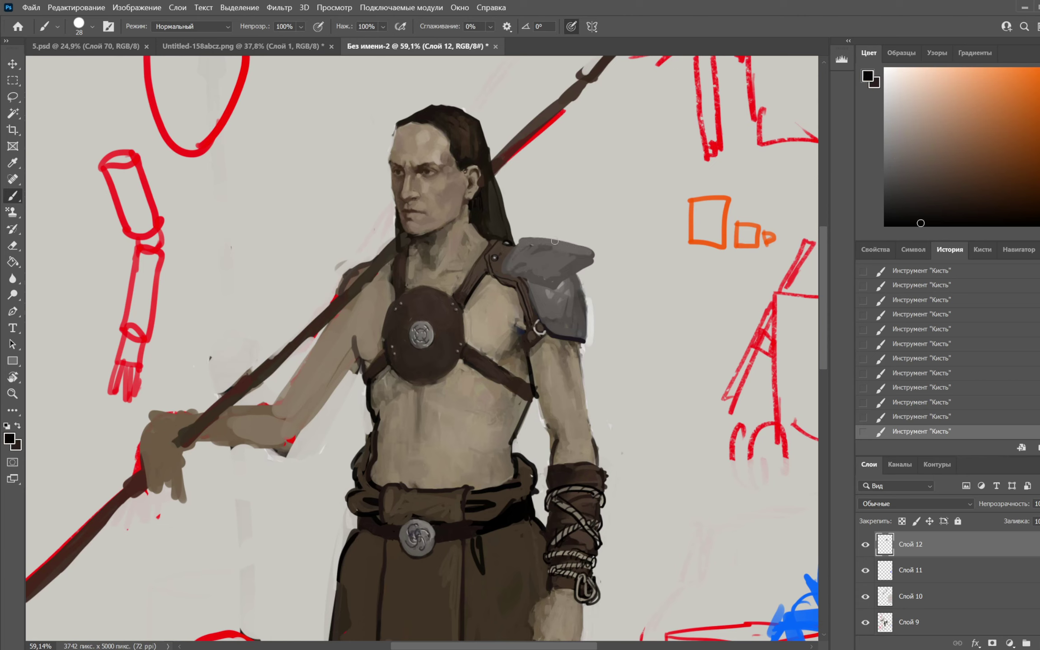
{"action": "right_click", "coordinate": [526, 214]}
{"action": "left_click_drag", "start_coordinate": [600, 248], "coordinate": [595, 249]}
{"action": "mouse_move", "coordinate": [524, 238]}
{"action": "left_mouse_down"}
{"action": "mouse_move", "coordinate": [502, 272]}
{"action": "mouse_move", "coordinate": [556, 287]}
{"action": "mouse_move", "coordinate": [588, 258]}
{"action": "mouse_move", "coordinate": [525, 238]}
{"action": "mouse_move", "coordinate": [589, 249]}
{"action": "mouse_move", "coordinate": [590, 275]}
{"action": "mouse_move", "coordinate": [599, 254]}
{"action": "mouse_move", "coordinate": [577, 275]}
{"action": "left_mouse_up"}
{"action": "key", "text": "ctrl+z"}
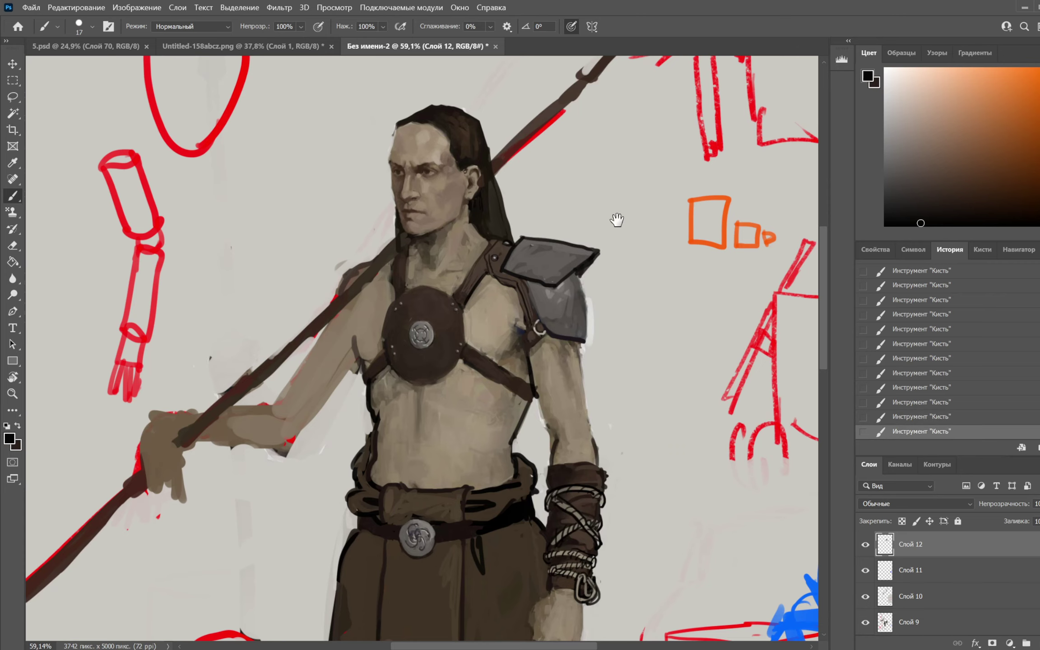
Shade the angular plate with sampled greys and undo the last stroke
{"action": "left_click_drag", "start_coordinate": [617, 220], "coordinate": [631, 154]}
{"action": "left_click", "coordinate": [581, 213], "text": "alt"}
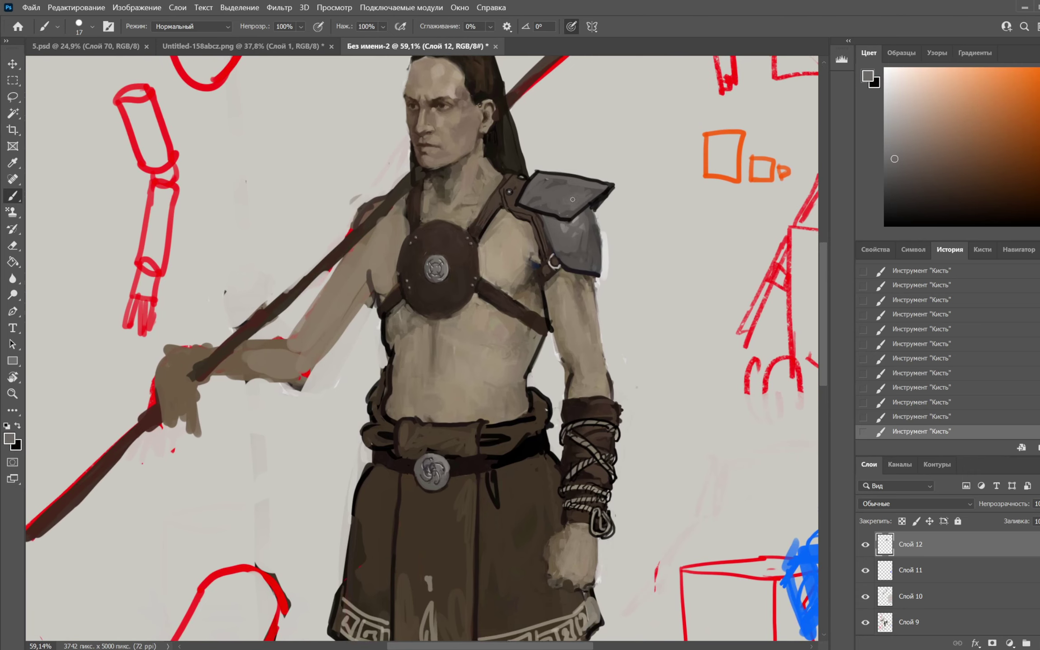
{"action": "left_click", "coordinate": [577, 248], "text": "alt"}
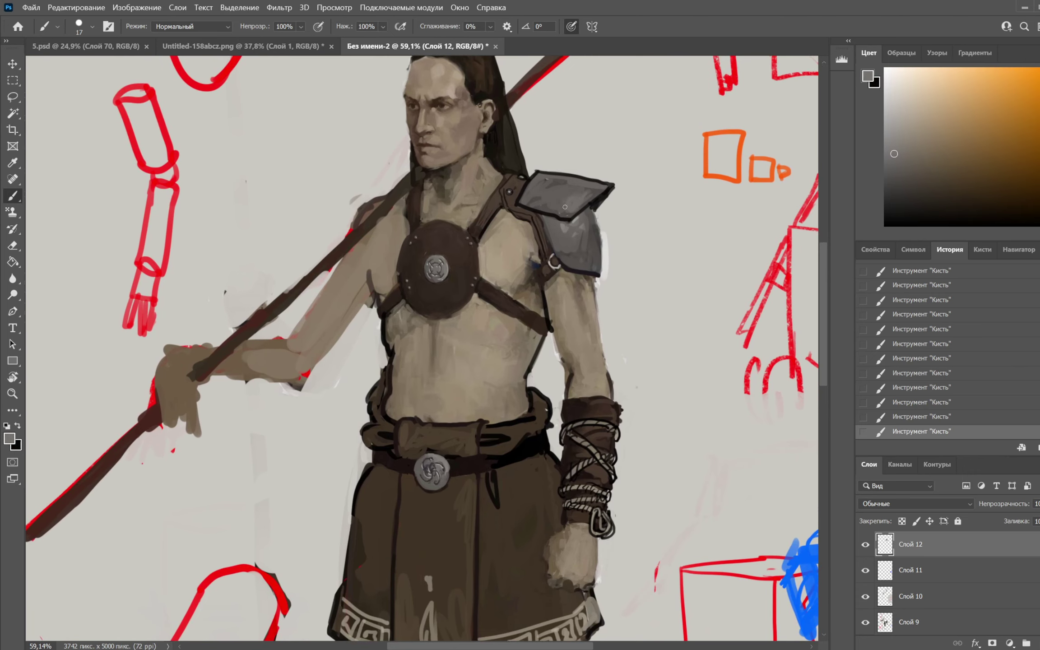
{"action": "key", "text": "x"}
{"action": "key", "text": "x"}
{"action": "left_click_drag", "start_coordinate": [570, 196], "coordinate": [547, 227]}
{"action": "key", "text": "ctrl+z"}
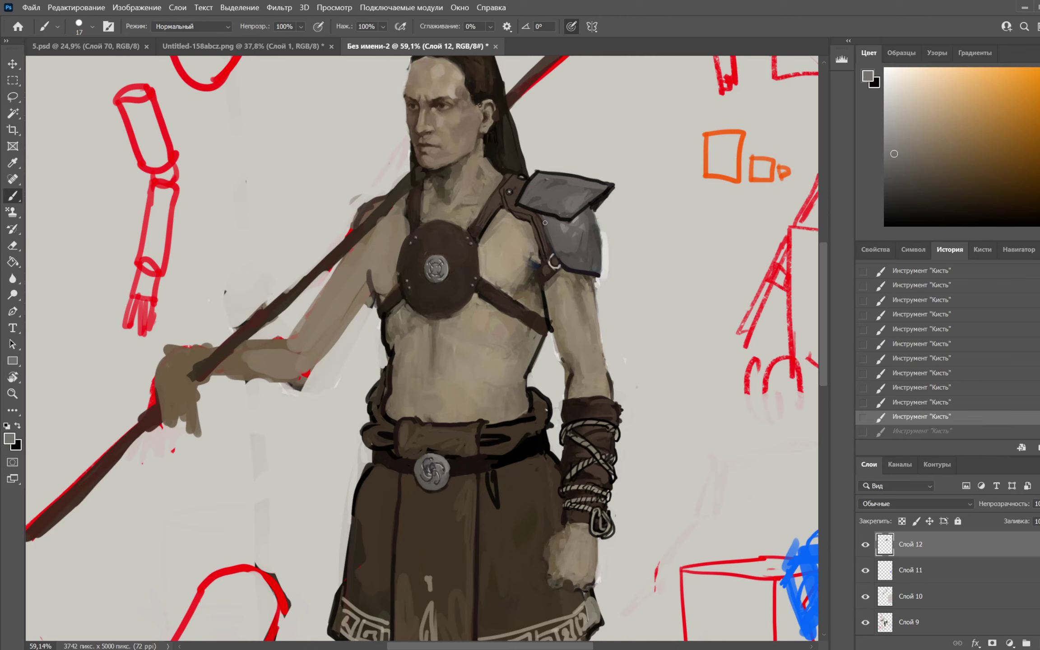
Rework the angular plate into a rounded grey dome with a black outline
{"action": "key", "text": "x"}
{"action": "left_click", "coordinate": [575, 182]}
{"action": "mouse_move", "coordinate": [579, 181]}
{"action": "left_mouse_down"}
{"action": "mouse_move", "coordinate": [543, 242]}
{"action": "mouse_move", "coordinate": [534, 235]}
{"action": "mouse_move", "coordinate": [542, 243]}
{"action": "mouse_move", "coordinate": [524, 230]}
{"action": "mouse_move", "coordinate": [569, 232]}
{"action": "mouse_move", "coordinate": [524, 226]}
{"action": "mouse_move", "coordinate": [559, 216]}
{"action": "mouse_move", "coordinate": [586, 245]}
{"action": "mouse_move", "coordinate": [549, 234]}
{"action": "mouse_move", "coordinate": [542, 211]}
{"action": "mouse_move", "coordinate": [525, 214]}
{"action": "mouse_move", "coordinate": [579, 223]}
{"action": "mouse_move", "coordinate": [576, 264]}
{"action": "mouse_move", "coordinate": [548, 271]}
{"action": "mouse_move", "coordinate": [538, 262]}
{"action": "mouse_move", "coordinate": [553, 266]}
{"action": "mouse_move", "coordinate": [535, 241]}
{"action": "mouse_move", "coordinate": [540, 207]}
{"action": "mouse_move", "coordinate": [582, 220]}
{"action": "mouse_move", "coordinate": [573, 211]}
{"action": "mouse_move", "coordinate": [589, 244]}
{"action": "mouse_move", "coordinate": [596, 207]}
{"action": "mouse_move", "coordinate": [607, 247]}
{"action": "left_mouse_up"}
{"action": "key", "text": "x"}
{"action": "right_click", "coordinate": [582, 194]}
{"action": "left_click", "coordinate": [659, 222]}
{"action": "key", "text": "x"}
{"action": "key", "text": "x"}
{"action": "left_click", "coordinate": [547, 221], "text": "alt"}
{"action": "key", "text": "x"}
Divide the pauldron's lower part into overlapping bands with black 14 px lines and trim its outer edge with the background colour
{"action": "right_click", "coordinate": [585, 190]}
{"action": "left_click", "coordinate": [556, 186]}
{"action": "key", "text": "x"}
{"action": "key", "text": "x"}
{"action": "right_click", "coordinate": [589, 207]}
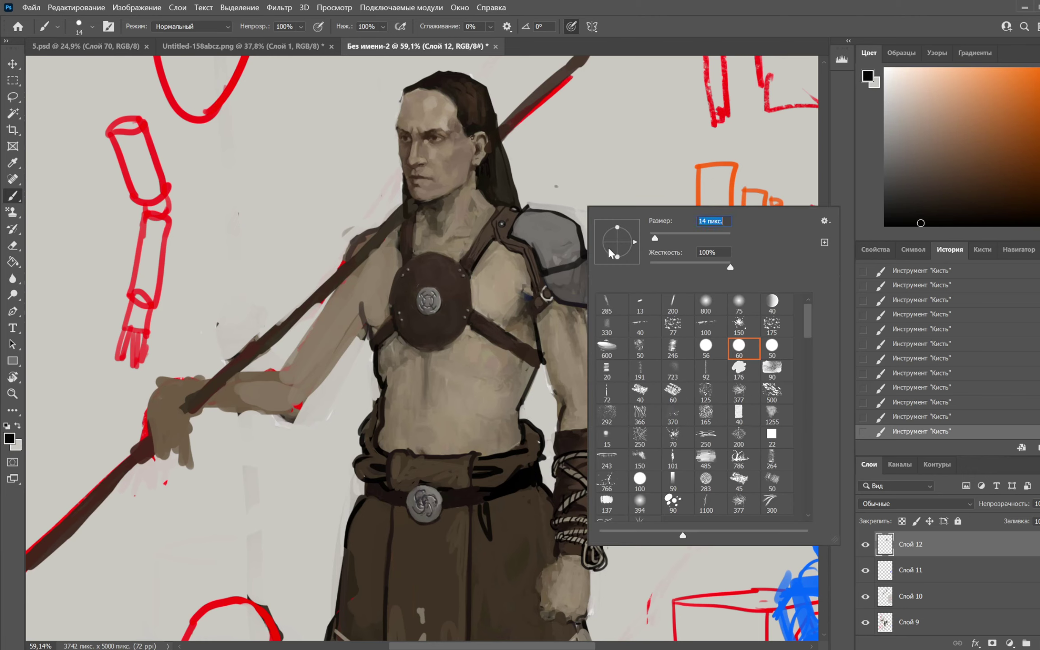
{"action": "key", "text": "Return"}
{"action": "left_click_drag", "start_coordinate": [546, 285], "coordinate": [588, 271]}
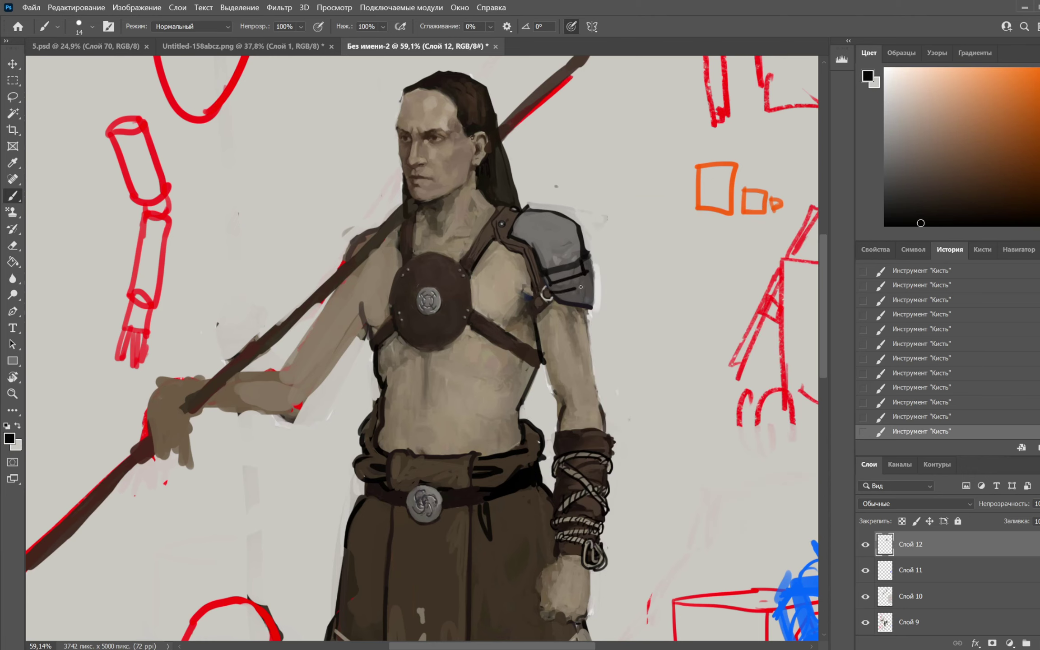
{"action": "key", "text": "x"}
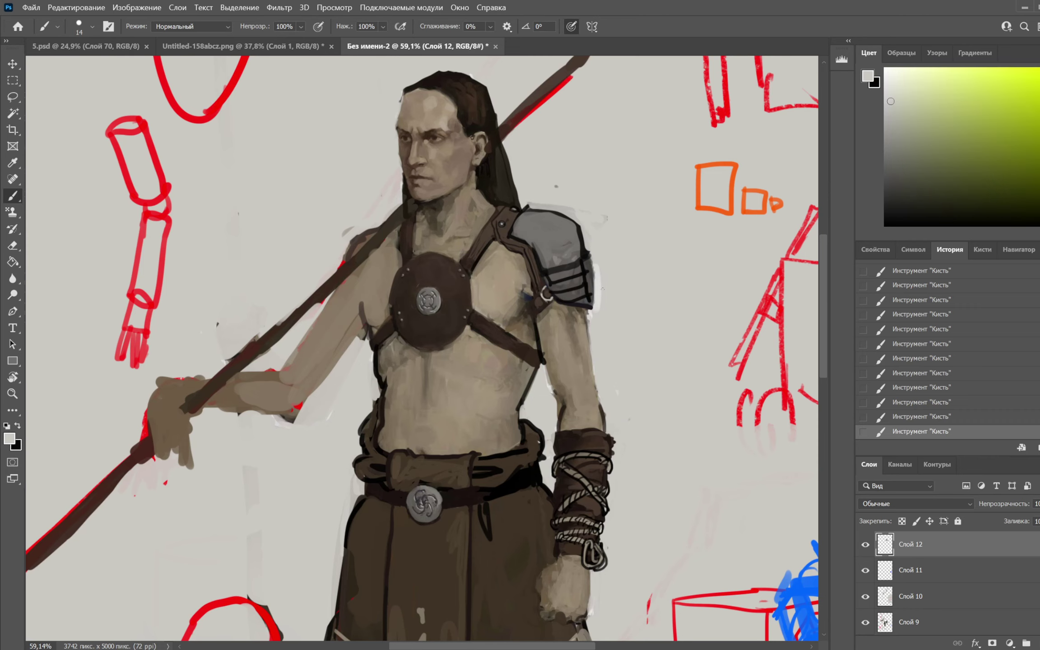
{"action": "left_click_drag", "start_coordinate": [593, 294], "coordinate": [588, 274]}
Hide Слой 12 and sketch bright yellow movement arrows around the original pauldron on a new layer
{"action": "left_click", "coordinate": [865, 544]}
{"action": "left_click", "coordinate": [563, 289]}
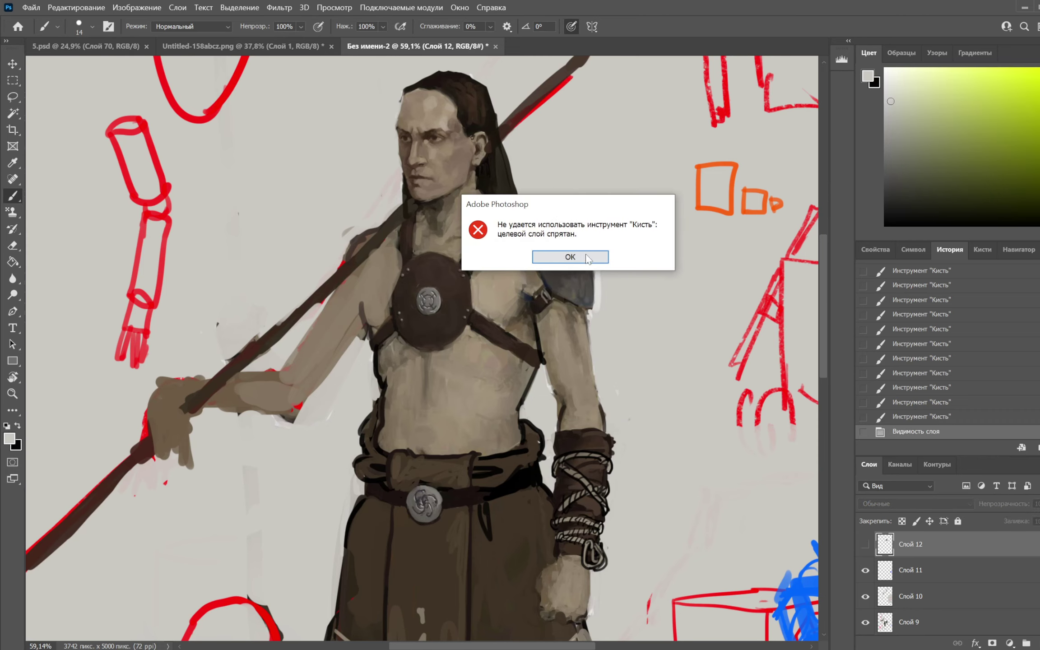
{"action": "left_click", "coordinate": [587, 258]}
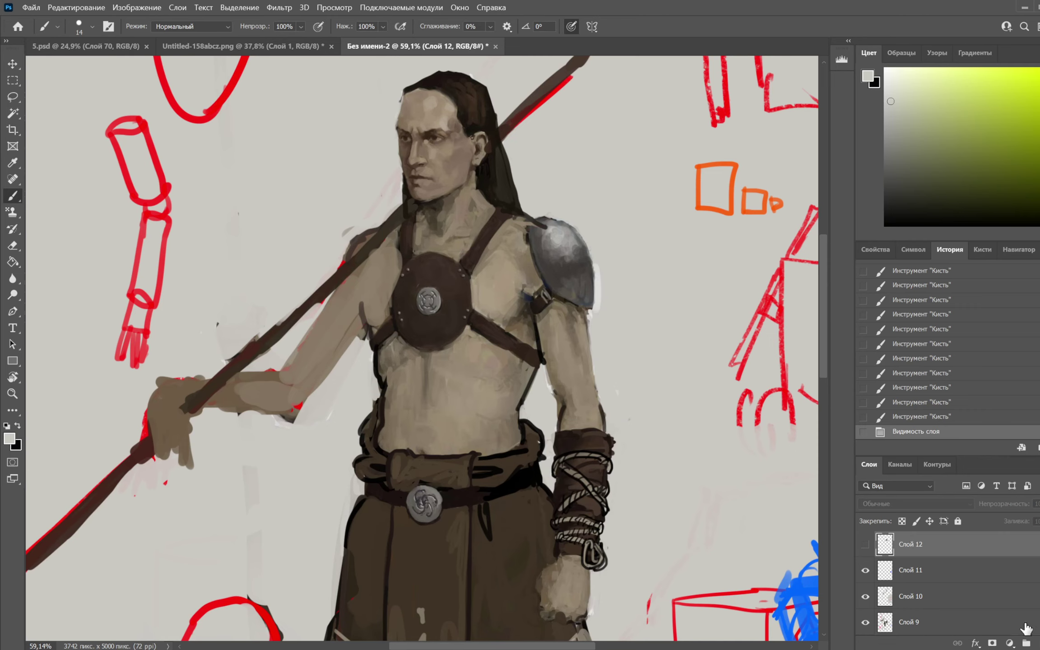
{"action": "left_click", "coordinate": [1039, 642]}
{"action": "left_click_drag", "start_coordinate": [991, 191], "coordinate": [1039, 68]}
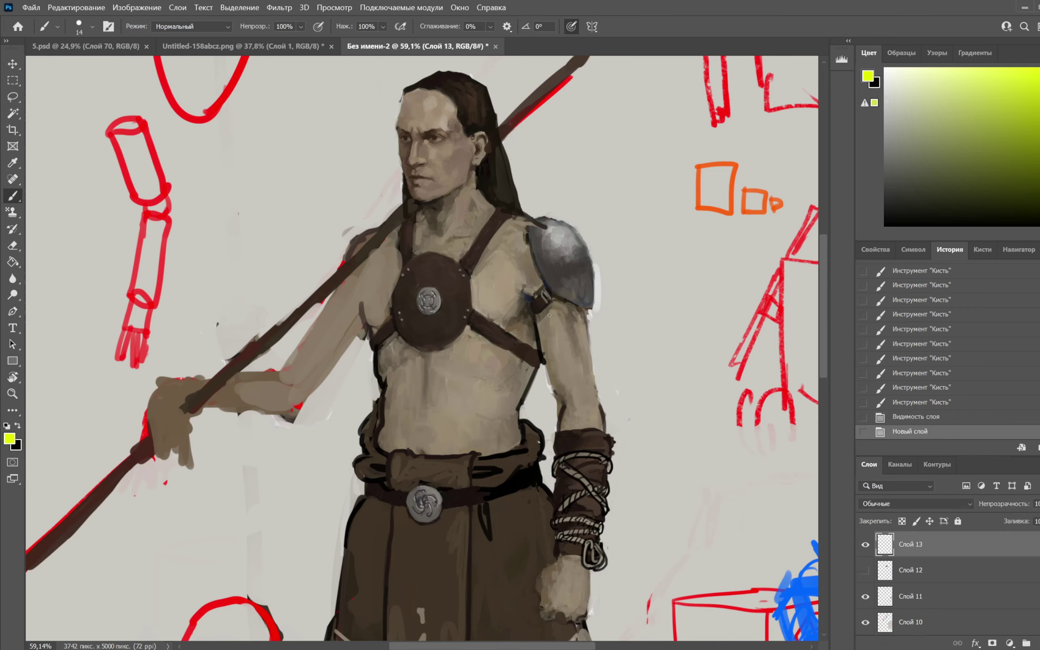
{"action": "mouse_move", "coordinate": [571, 329]}
{"action": "left_mouse_down"}
{"action": "mouse_move", "coordinate": [619, 290]}
{"action": "mouse_move", "coordinate": [614, 313]}
{"action": "left_mouse_up"}
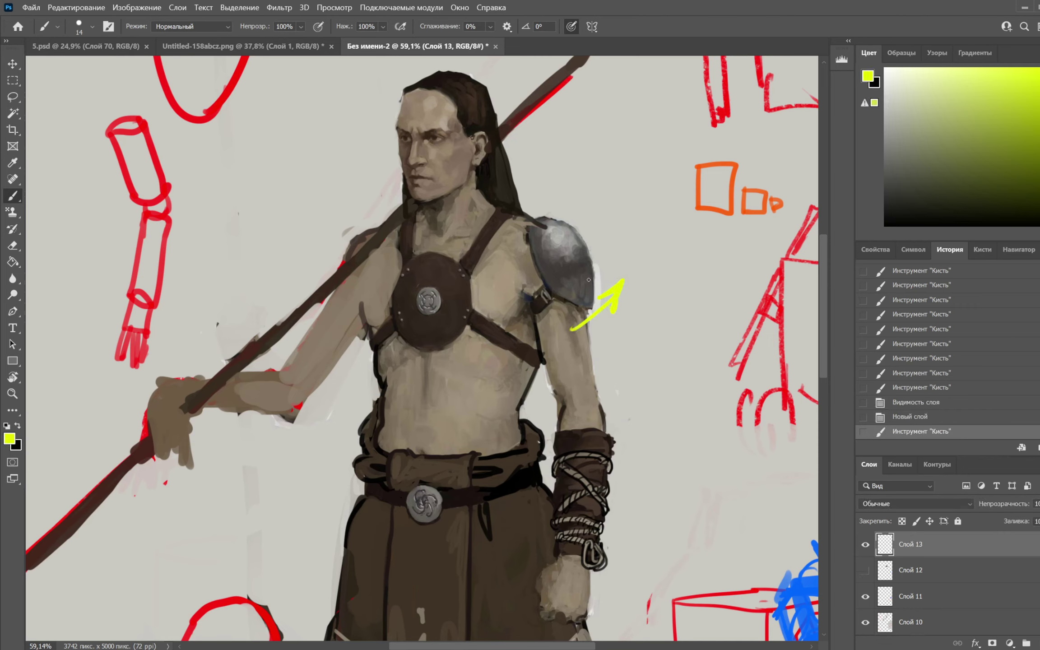
{"action": "mouse_move", "coordinate": [528, 225]}
{"action": "left_mouse_down"}
{"action": "mouse_move", "coordinate": [549, 279]}
{"action": "mouse_move", "coordinate": [587, 285]}
{"action": "mouse_move", "coordinate": [555, 247]}
{"action": "mouse_move", "coordinate": [590, 256]}
{"action": "mouse_move", "coordinate": [567, 235]}
{"action": "mouse_move", "coordinate": [601, 241]}
{"action": "mouse_move", "coordinate": [517, 236]}
{"action": "mouse_move", "coordinate": [504, 252]}
{"action": "mouse_move", "coordinate": [534, 227]}
{"action": "left_mouse_up"}
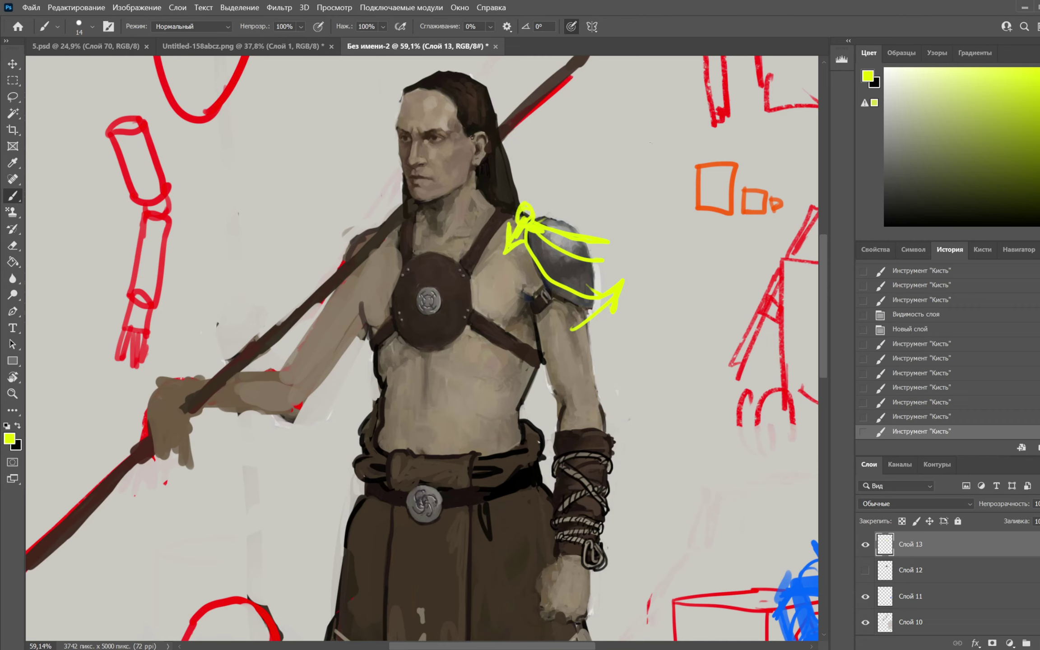
Erase the yellow arrows, hide their layer and return to the shown Слой 12
{"action": "key", "text": "e"}
{"action": "mouse_move", "coordinate": [606, 255]}
{"action": "left_mouse_down"}
{"action": "mouse_move", "coordinate": [592, 330]}
{"action": "mouse_move", "coordinate": [621, 220]}
{"action": "mouse_move", "coordinate": [520, 307]}
{"action": "mouse_move", "coordinate": [535, 233]}
{"action": "mouse_move", "coordinate": [515, 220]}
{"action": "mouse_move", "coordinate": [524, 289]}
{"action": "left_mouse_up"}
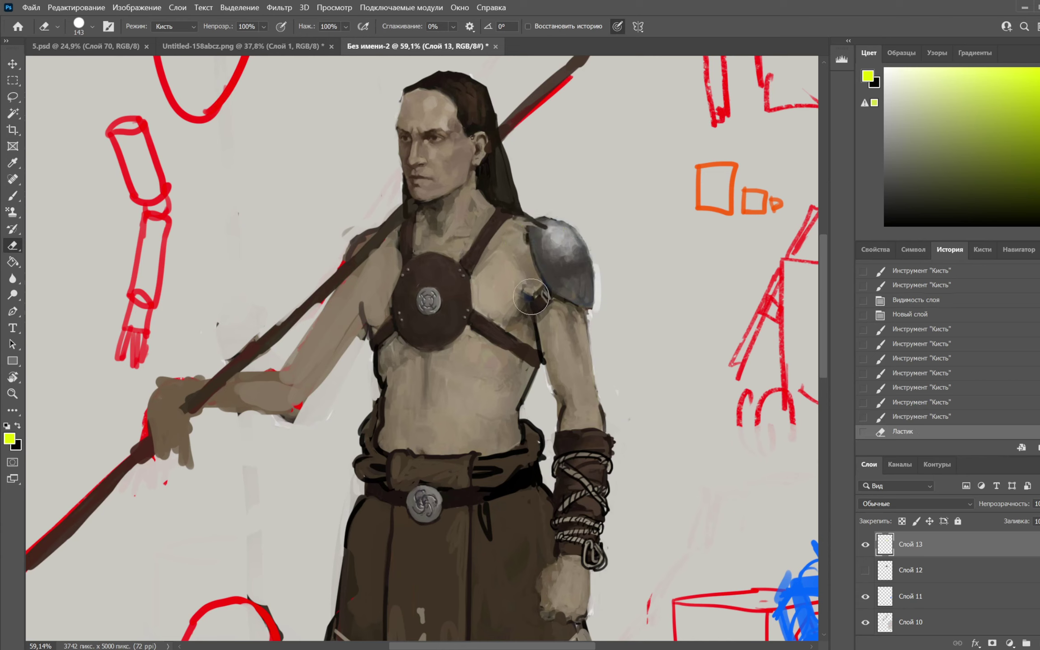
{"action": "key", "text": "b"}
{"action": "key", "text": "ctrl+comma"}
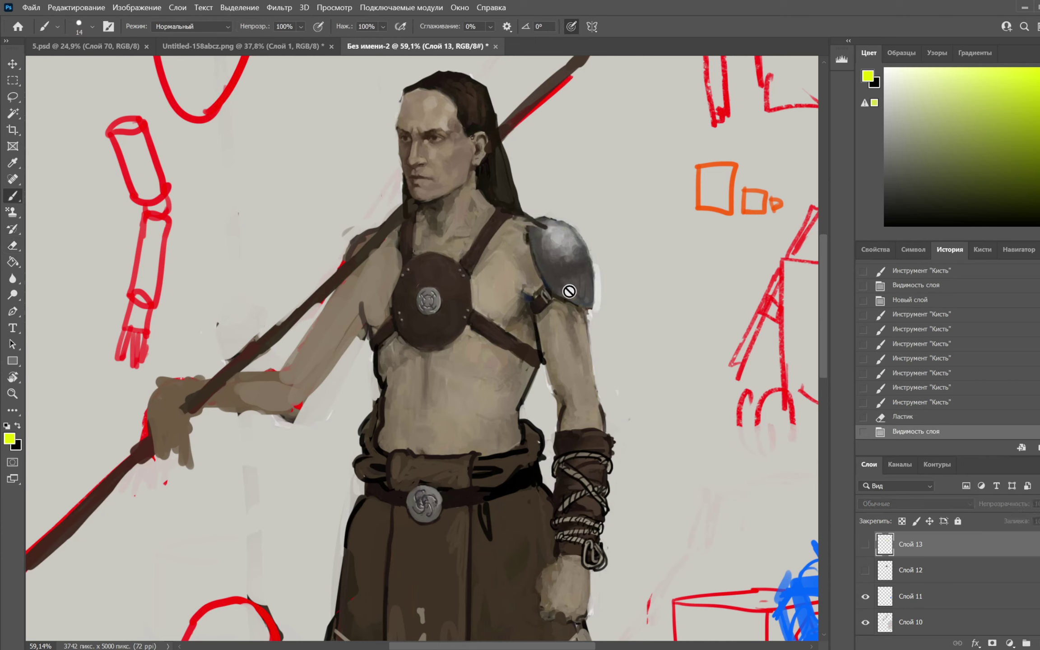
{"action": "left_click", "coordinate": [905, 570]}
{"action": "left_click", "coordinate": [865, 570]}
Refine the pauldron dome and its edge beside the leather shoulder piece with sampled greys and browns
{"action": "mouse_move", "coordinate": [566, 257]}
{"action": "left_mouse_down"}
{"action": "mouse_move", "coordinate": [531, 232]}
{"action": "mouse_move", "coordinate": [536, 248]}
{"action": "mouse_move", "coordinate": [514, 210]}
{"action": "mouse_move", "coordinate": [515, 236]}
{"action": "mouse_move", "coordinate": [509, 225]}
{"action": "mouse_move", "coordinate": [521, 220]}
{"action": "mouse_move", "coordinate": [520, 232]}
{"action": "mouse_move", "coordinate": [528, 211]}
{"action": "left_mouse_up"}
{"action": "key", "text": "x"}
{"action": "key", "text": "x"}
{"action": "left_click", "coordinate": [550, 249], "text": "alt"}
{"action": "key", "text": "x"}
{"action": "key", "text": "x"}
{"action": "left_click", "coordinate": [515, 236], "text": "alt"}
{"action": "key", "text": "x"}
{"action": "key", "text": "x"}
Redraw the upper contour of the pauldron dome with a 14 px brush
{"action": "key", "text": "x"}
{"action": "mouse_move", "coordinate": [540, 205]}
{"action": "left_mouse_down"}
{"action": "mouse_move", "coordinate": [524, 226]}
{"action": "mouse_move", "coordinate": [572, 211]}
{"action": "left_mouse_up"}
{"action": "left_click", "coordinate": [542, 214], "text": "alt"}
{"action": "left_click", "coordinate": [565, 209]}
{"action": "key", "text": "x"}
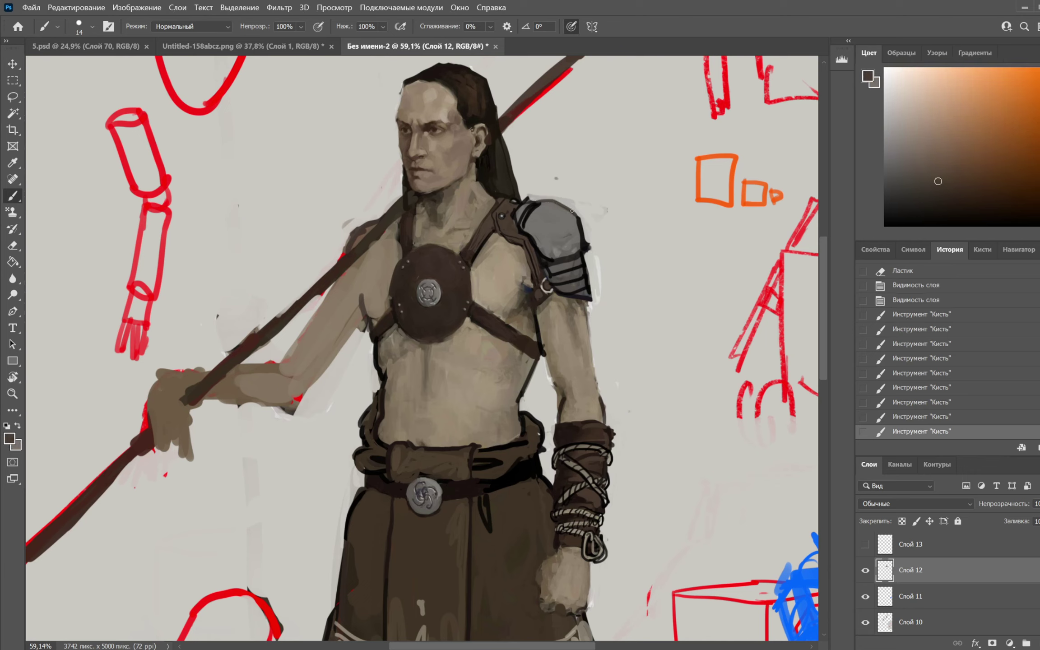
Add a grey rivet with dark shading to the leather edge beside the pauldron dome
{"action": "left_click", "coordinate": [516, 225], "text": "alt"}
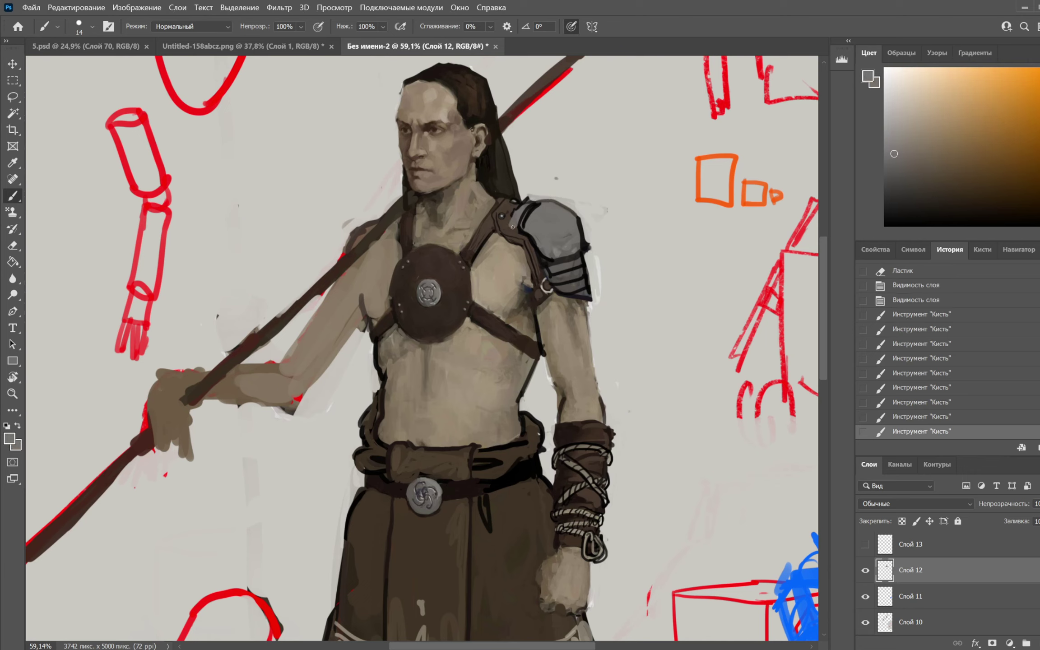
{"action": "left_click", "coordinate": [513, 227]}
{"action": "left_click", "coordinate": [520, 231], "text": "alt"}
{"action": "left_click_drag", "start_coordinate": [520, 232], "coordinate": [514, 230]}
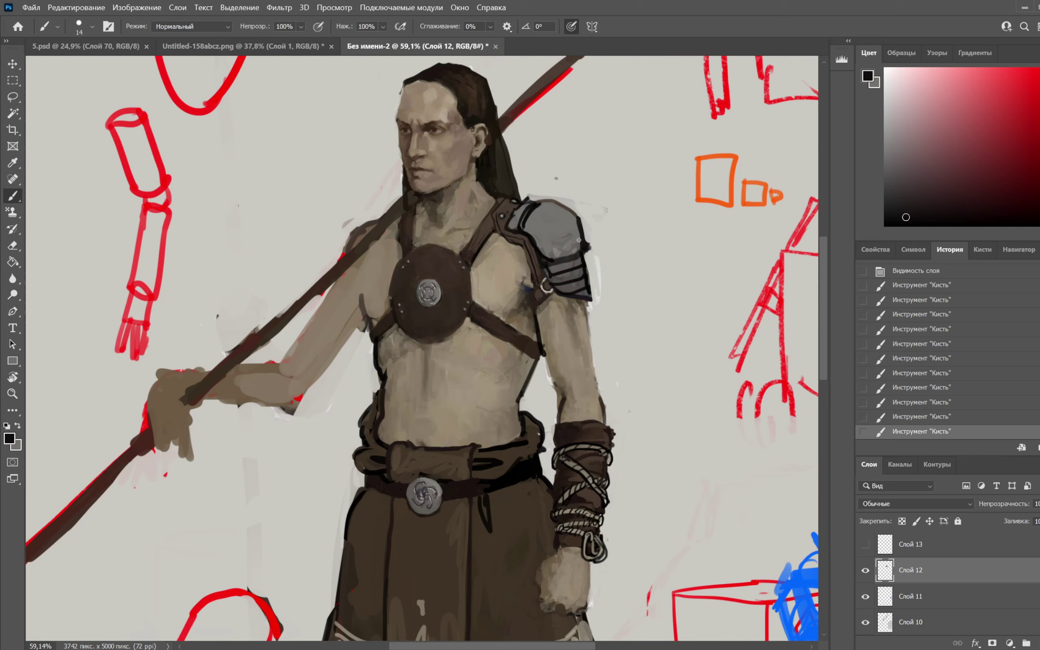
Paint a dark brown leather base below the pauldron onto the upper arm with a 28 px brush
{"action": "key", "text": "x"}
{"action": "left_click", "coordinate": [534, 328], "text": "alt"}
{"action": "right_click", "coordinate": [560, 292]}
{"action": "left_click", "coordinate": [647, 308]}
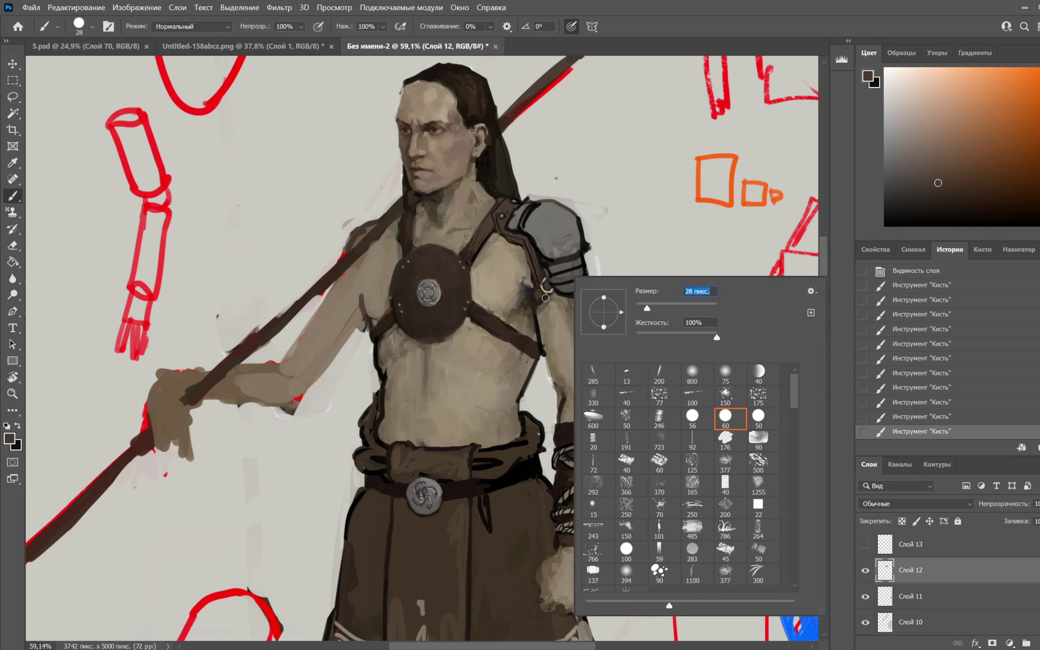
{"action": "mouse_move", "coordinate": [545, 296]}
{"action": "left_mouse_down"}
{"action": "mouse_move", "coordinate": [538, 318]}
{"action": "mouse_move", "coordinate": [523, 273]}
{"action": "mouse_move", "coordinate": [568, 317]}
{"action": "mouse_move", "coordinate": [544, 342]}
{"action": "mouse_move", "coordinate": [565, 324]}
{"action": "mouse_move", "coordinate": [562, 304]}
{"action": "mouse_move", "coordinate": [585, 334]}
{"action": "mouse_move", "coordinate": [569, 299]}
{"action": "mouse_move", "coordinate": [562, 313]}
{"action": "mouse_move", "coordinate": [581, 313]}
{"action": "mouse_move", "coordinate": [563, 320]}
{"action": "mouse_move", "coordinate": [595, 323]}
{"action": "left_mouse_up"}
Paint additional grey metal bands over the leather base and touch up the area beside the ring with sampled tones
{"action": "left_click", "coordinate": [529, 283], "text": "alt"}
{"action": "left_click", "coordinate": [522, 273], "text": "alt"}
{"action": "left_click", "coordinate": [538, 280], "text": "alt"}
{"action": "left_click", "coordinate": [567, 271], "text": "alt"}
Outline the added metal bands in black with a 15 px brush
{"action": "right_click", "coordinate": [590, 231]}
{"action": "left_click_drag", "start_coordinate": [663, 267], "coordinate": [659, 267]}
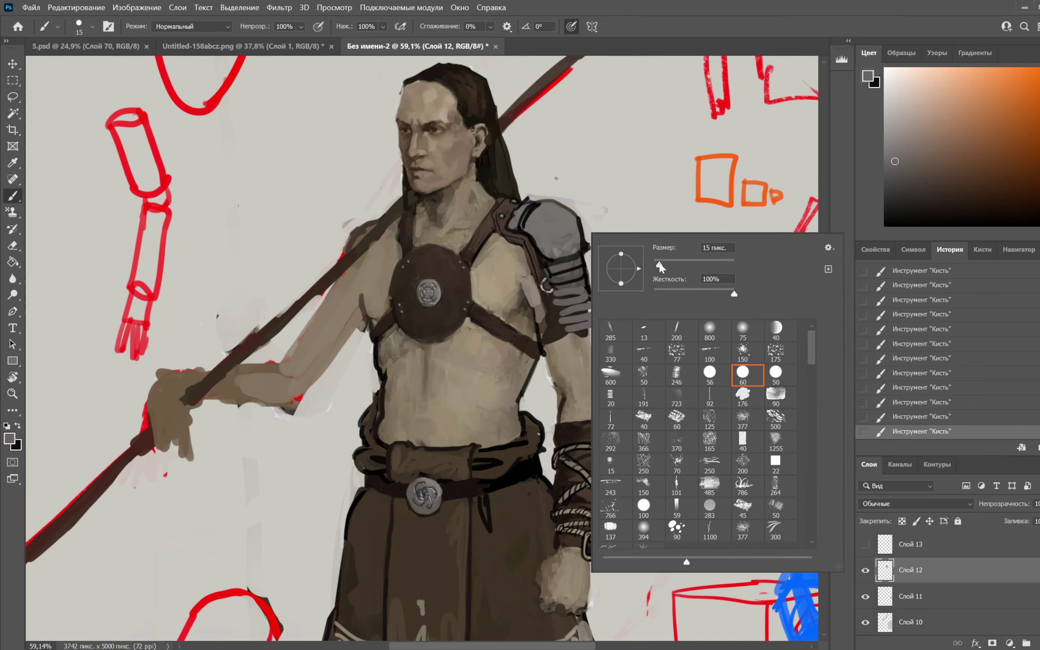
{"action": "key", "text": "Return"}
{"action": "key", "text": "x"}
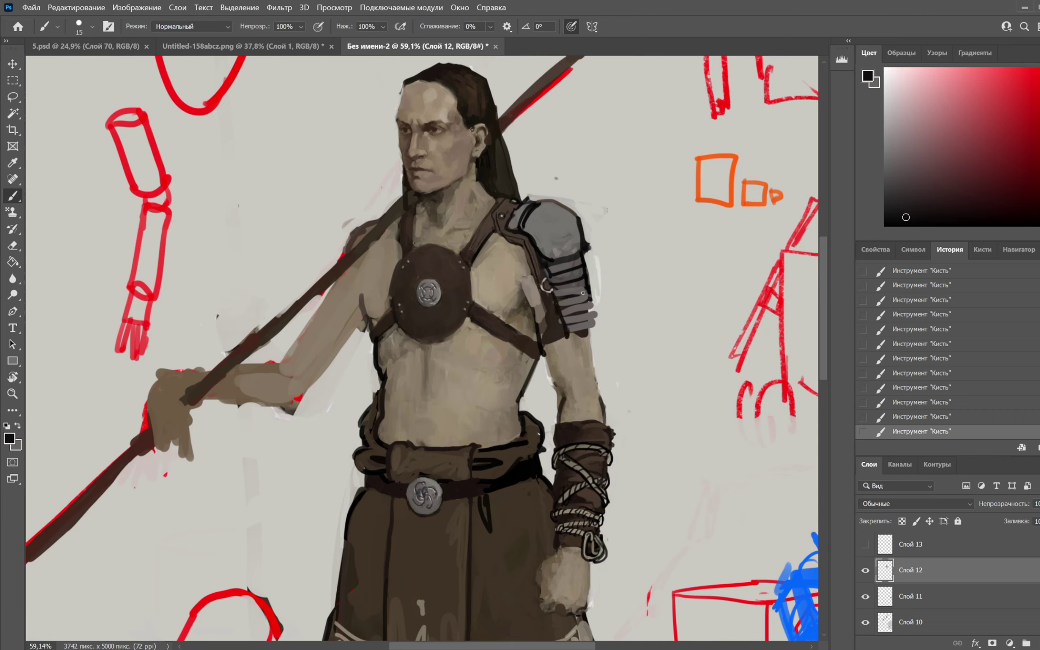
{"action": "left_click_drag", "start_coordinate": [583, 293], "coordinate": [596, 290]}
{"action": "mouse_move", "coordinate": [562, 310]}
{"action": "left_mouse_down"}
{"action": "mouse_move", "coordinate": [593, 300]}
{"action": "mouse_move", "coordinate": [595, 324]}
{"action": "mouse_move", "coordinate": [568, 334]}
{"action": "mouse_move", "coordinate": [592, 307]}
{"action": "mouse_move", "coordinate": [594, 316]}
{"action": "left_mouse_up"}
{"action": "left_click_drag", "start_coordinate": [615, 195], "coordinate": [649, 194]}
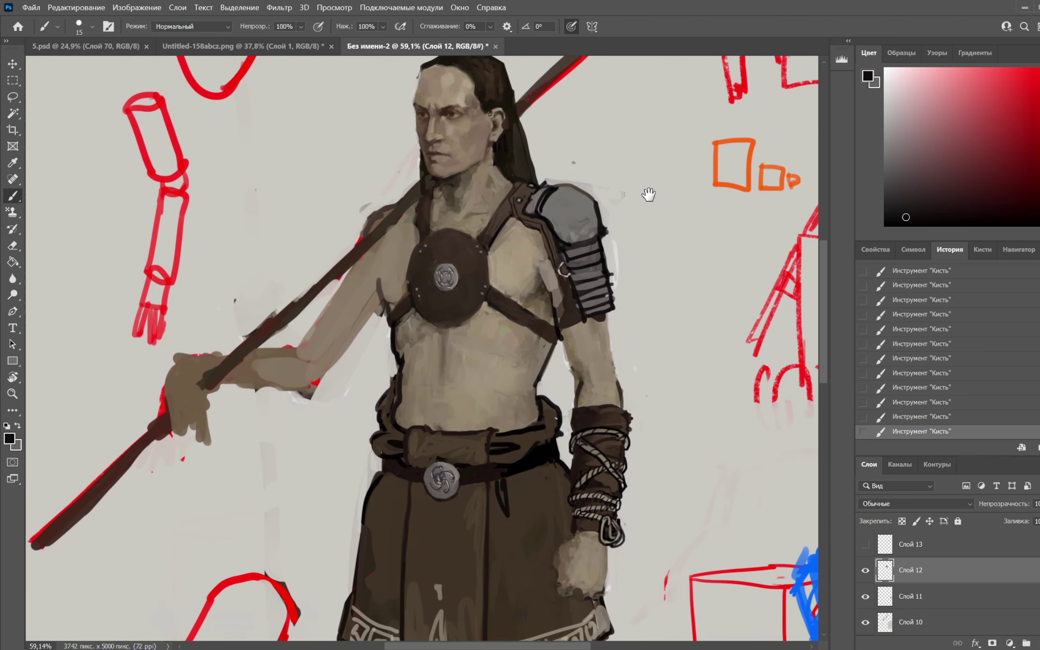
Hide Слой 12 and outline the original pauldron's upper edge in black on a new layer
{"action": "left_click", "coordinate": [558, 316], "text": "alt"}
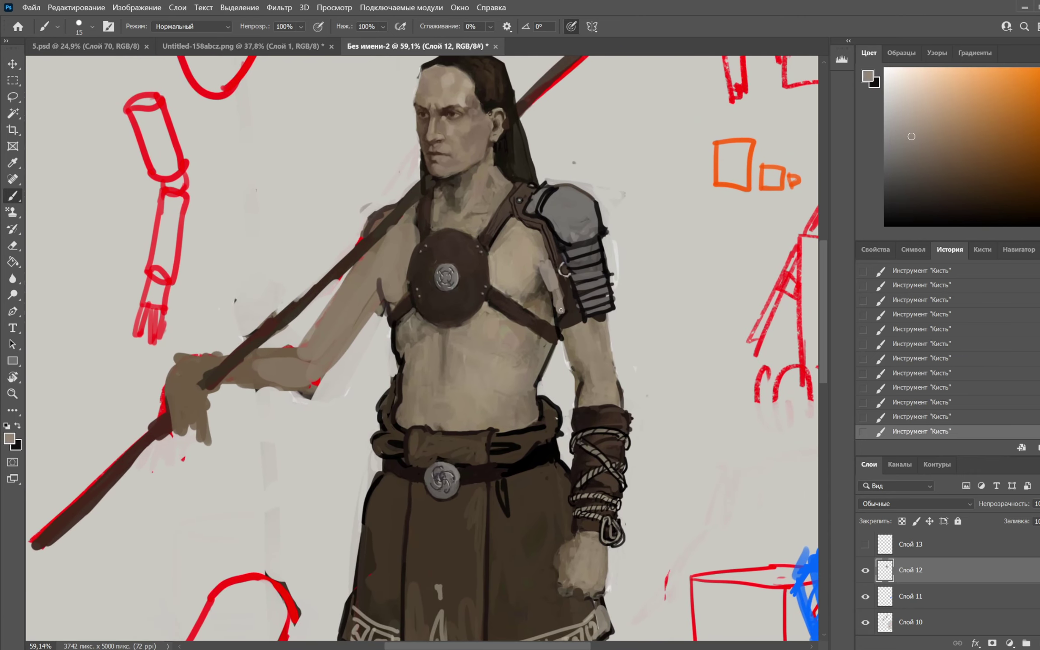
{"action": "left_click_drag", "start_coordinate": [866, 545], "coordinate": [865, 570]}
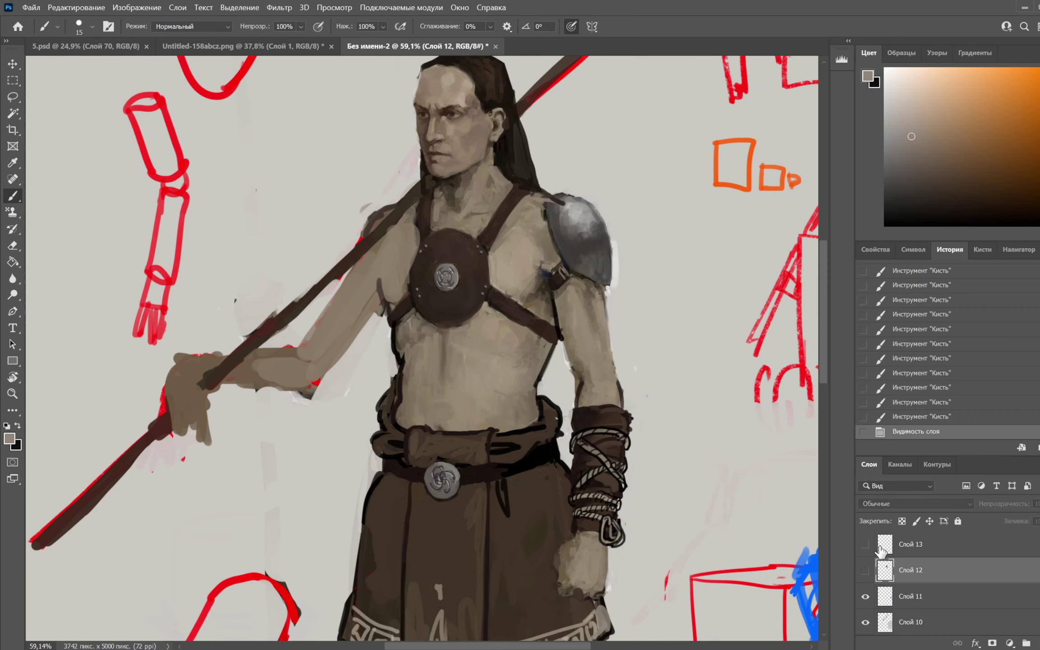
{"action": "left_click", "coordinate": [1007, 641]}
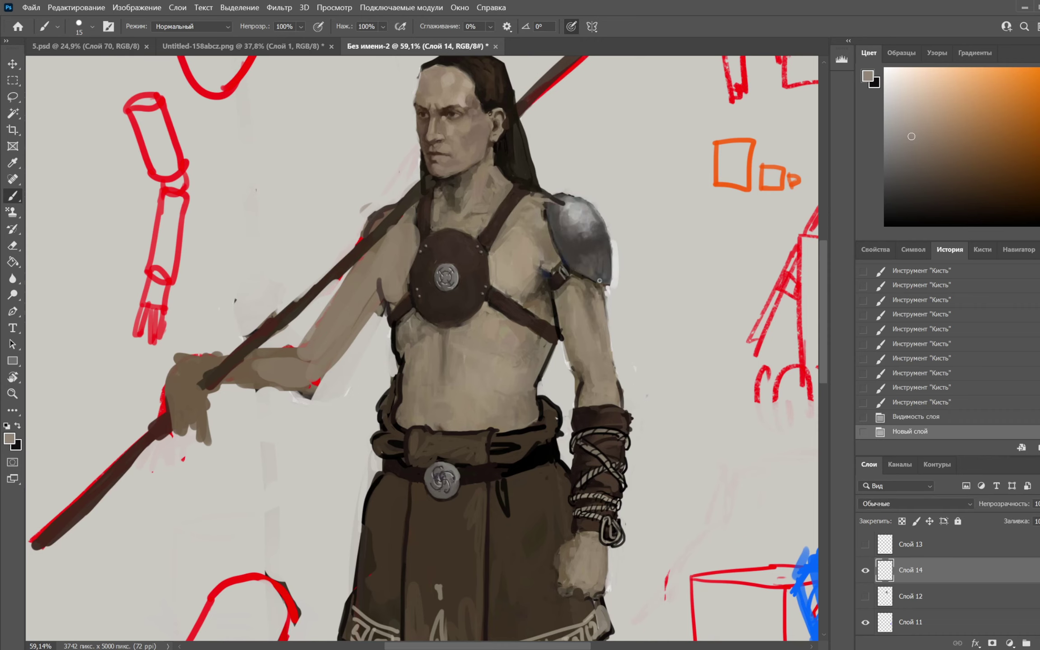
{"action": "left_click_drag", "start_coordinate": [617, 241], "coordinate": [618, 256]}
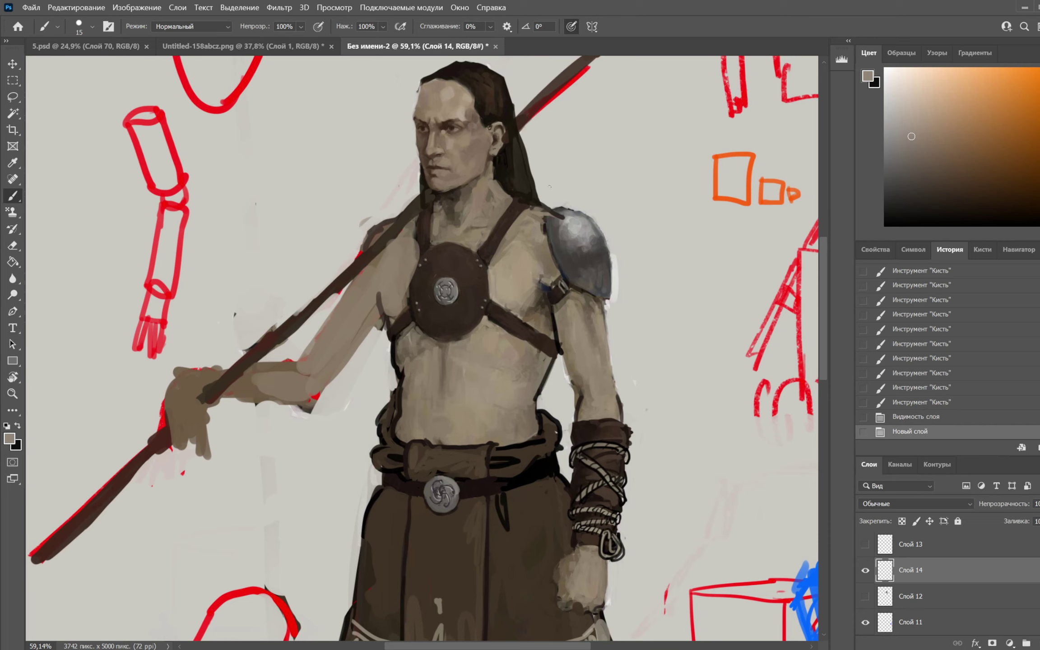
{"action": "left_click", "coordinate": [561, 231], "text": "alt"}
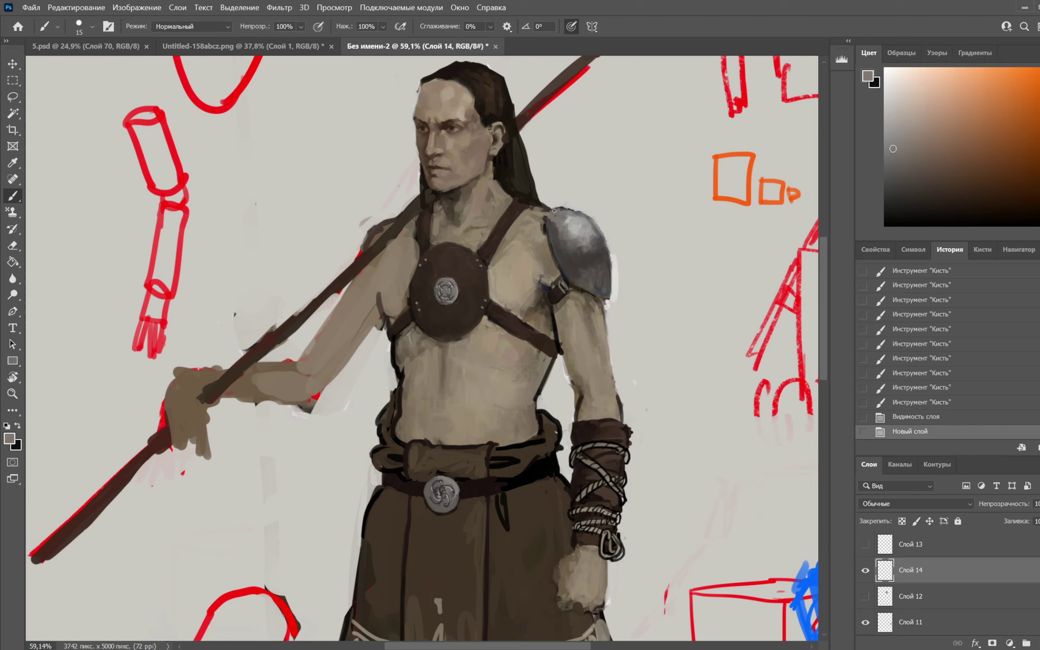
{"action": "key", "text": "x"}
{"action": "left_click_drag", "start_coordinate": [548, 215], "coordinate": [575, 230]}
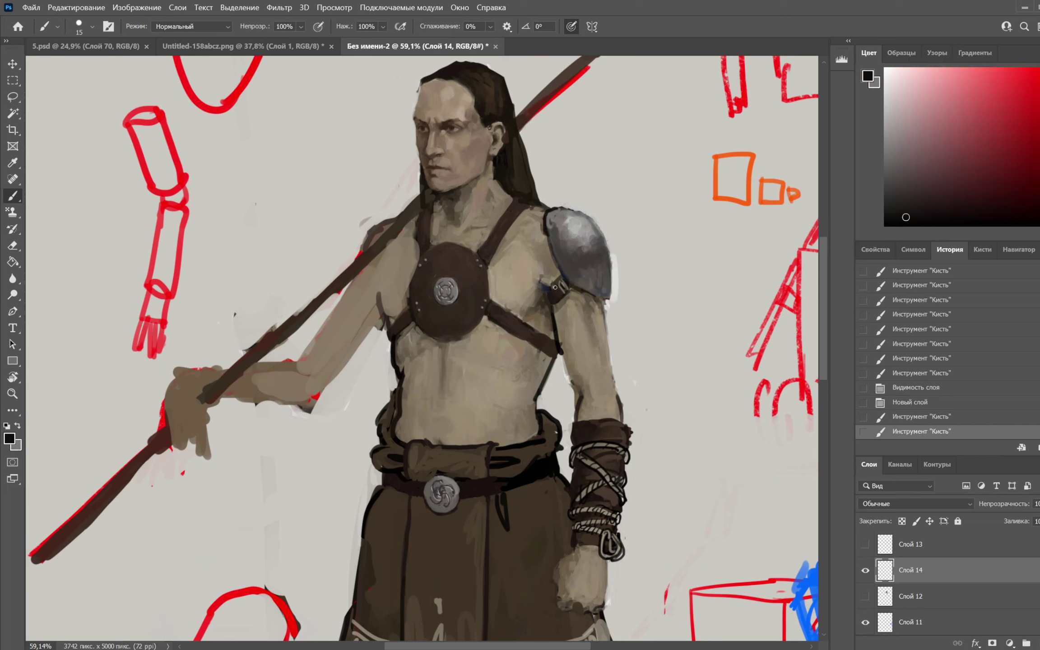
Paint a dark strap with a light metal buckle under the original pauldron and undo the last stroke
{"action": "left_click", "coordinate": [565, 324], "text": "alt"}
{"action": "mouse_move", "coordinate": [564, 287]}
{"action": "left_mouse_down"}
{"action": "mouse_move", "coordinate": [555, 291]}
{"action": "mouse_move", "coordinate": [571, 282]}
{"action": "left_mouse_up"}
{"action": "key", "text": "x"}
{"action": "key", "text": "x"}
{"action": "left_click", "coordinate": [562, 284], "text": "alt"}
{"action": "key", "text": "ctrl+z"}
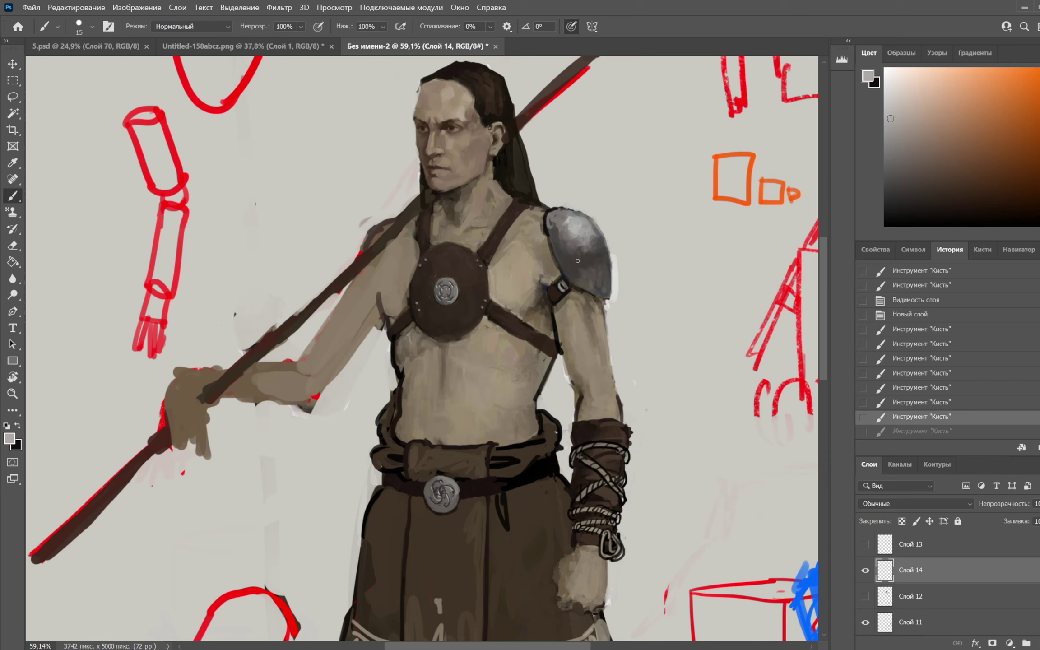
Paint a light rope over the strap under the pauldron in the colour sampled from the forearm wrap's rope
{"action": "left_click_drag", "start_coordinate": [535, 246], "coordinate": [543, 269]}
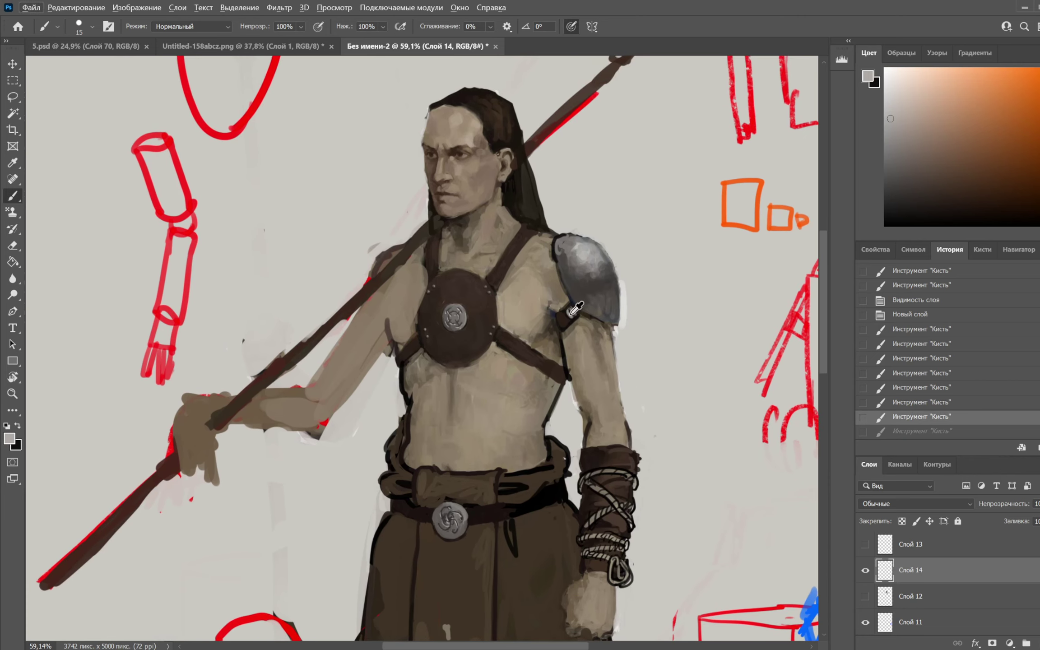
{"action": "left_click", "coordinate": [604, 532], "text": "alt"}
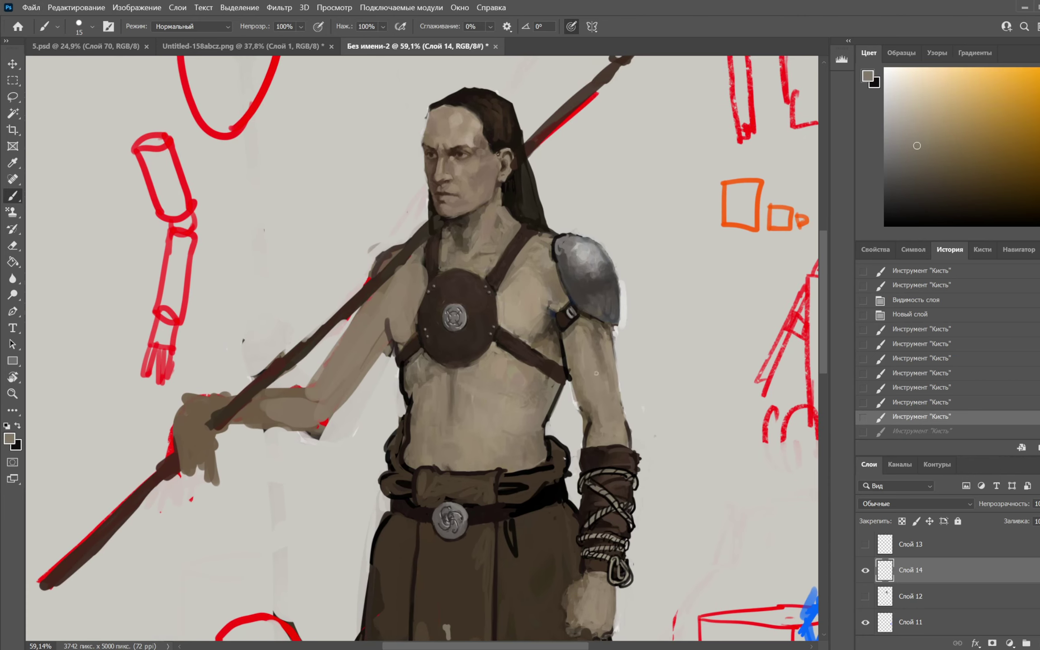
{"action": "right_click", "coordinate": [590, 307]}
{"action": "left_click", "coordinate": [663, 335]}
{"action": "mouse_move", "coordinate": [570, 308]}
{"action": "left_mouse_down"}
{"action": "mouse_move", "coordinate": [555, 320]}
{"action": "mouse_move", "coordinate": [561, 329]}
{"action": "mouse_move", "coordinate": [567, 314]}
{"action": "left_mouse_up"}
{"action": "key", "text": "ctrl+z"}
Define the twists and outline of the rope loop under the pauldron in black with a 10 px brush
{"action": "key", "text": "x"}
{"action": "right_click", "coordinate": [582, 282]}
{"action": "left_click", "coordinate": [648, 312]}
{"action": "left_click", "coordinate": [561, 319]}
{"action": "left_click_drag", "start_coordinate": [573, 308], "coordinate": [562, 320]}
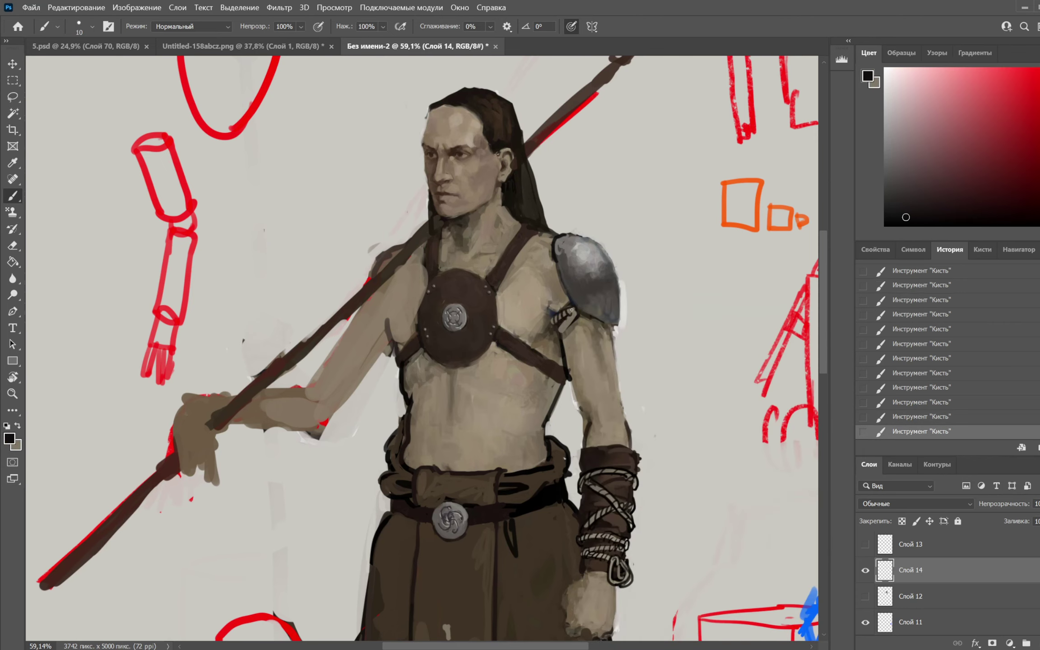
{"action": "key", "text": "x"}
{"action": "key", "text": "x"}
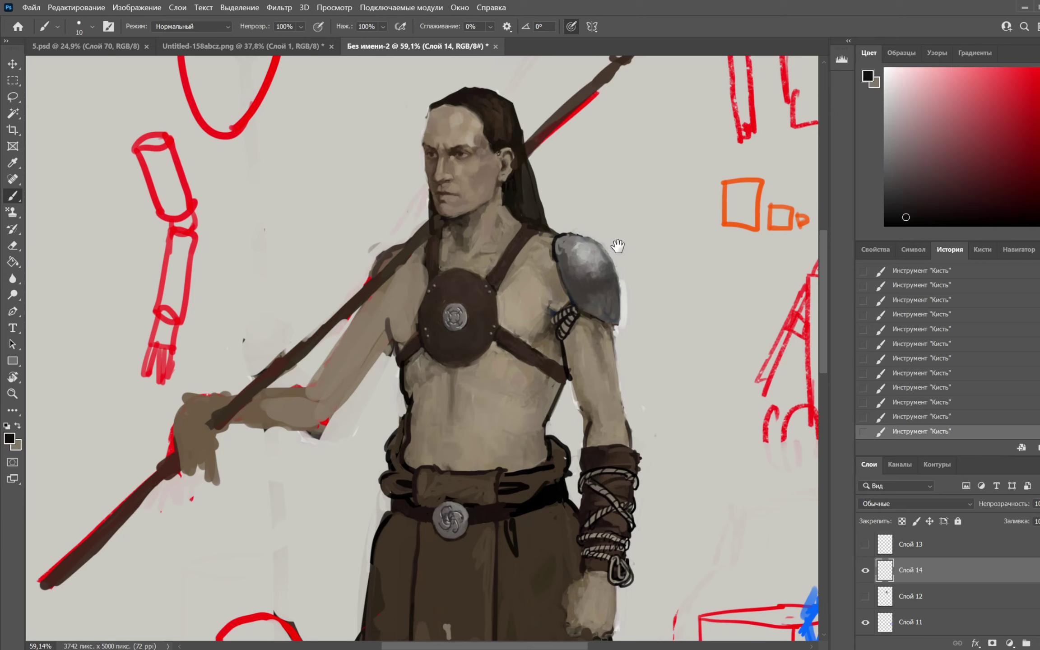
{"action": "left_click_drag", "start_coordinate": [617, 246], "coordinate": [632, 264]}
{"action": "key", "text": "x"}
{"action": "key", "text": "ctrl+z"}
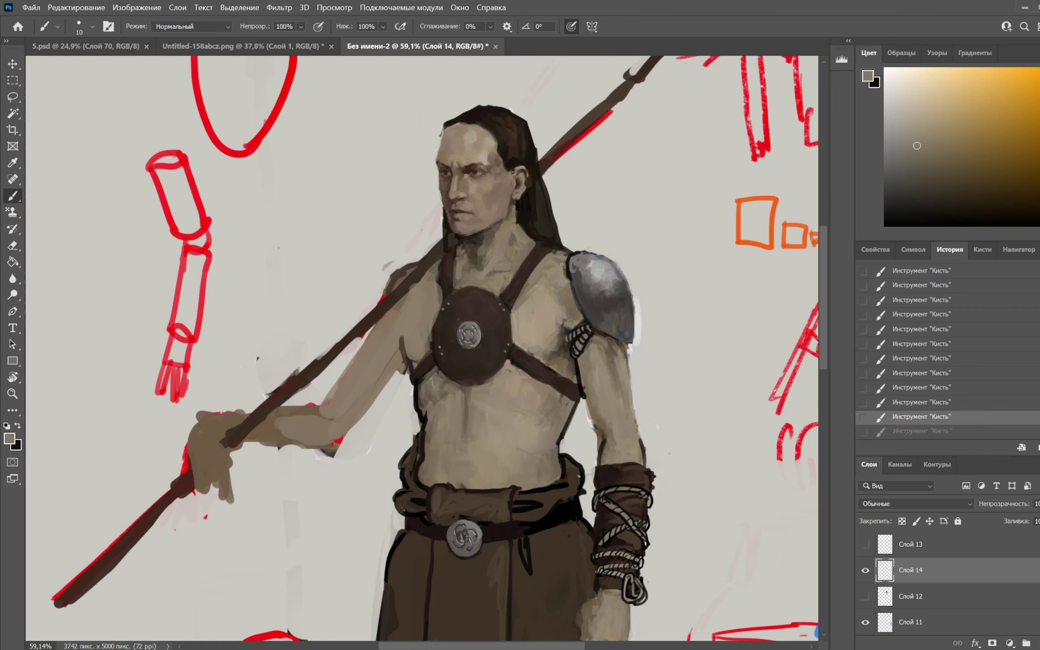
{"action": "key", "text": "ctrl+shift+z"}
{"action": "key", "text": "ctrl+z"}
{"action": "key", "text": "ctrl+shift+z"}
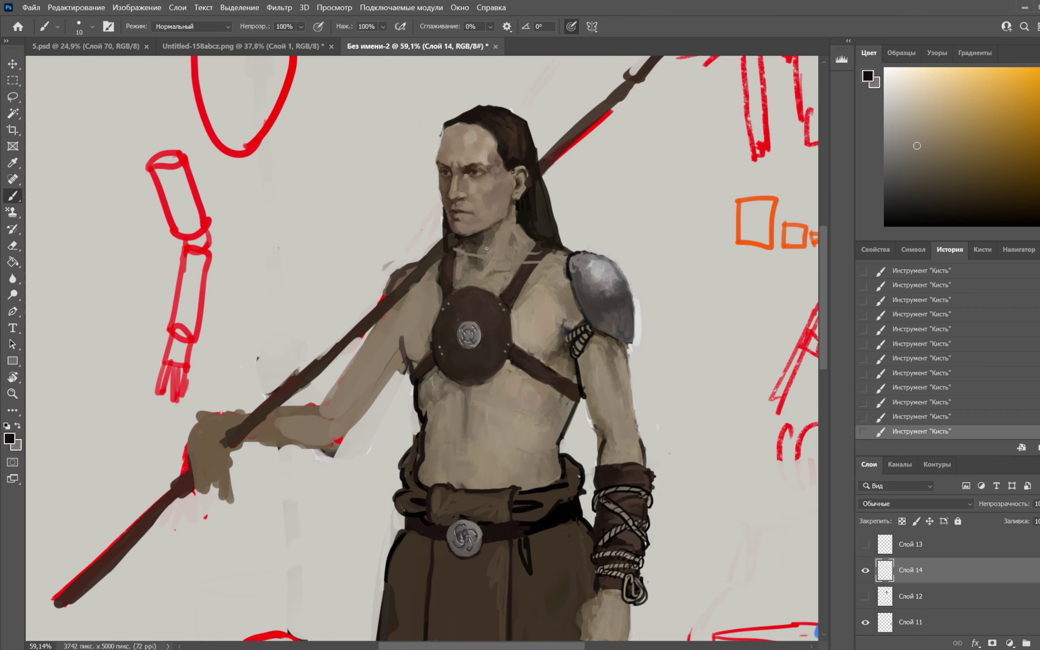
Paint a light rope from the neck across the collarbones to the pauldron and define its twists in black at 10 px
{"action": "key", "text": "x"}
{"action": "left_click_drag", "start_coordinate": [452, 248], "coordinate": [565, 268]}
{"action": "key", "text": "x"}
{"action": "key", "text": "x"}
{"action": "left_click_drag", "start_coordinate": [486, 257], "coordinate": [550, 261]}
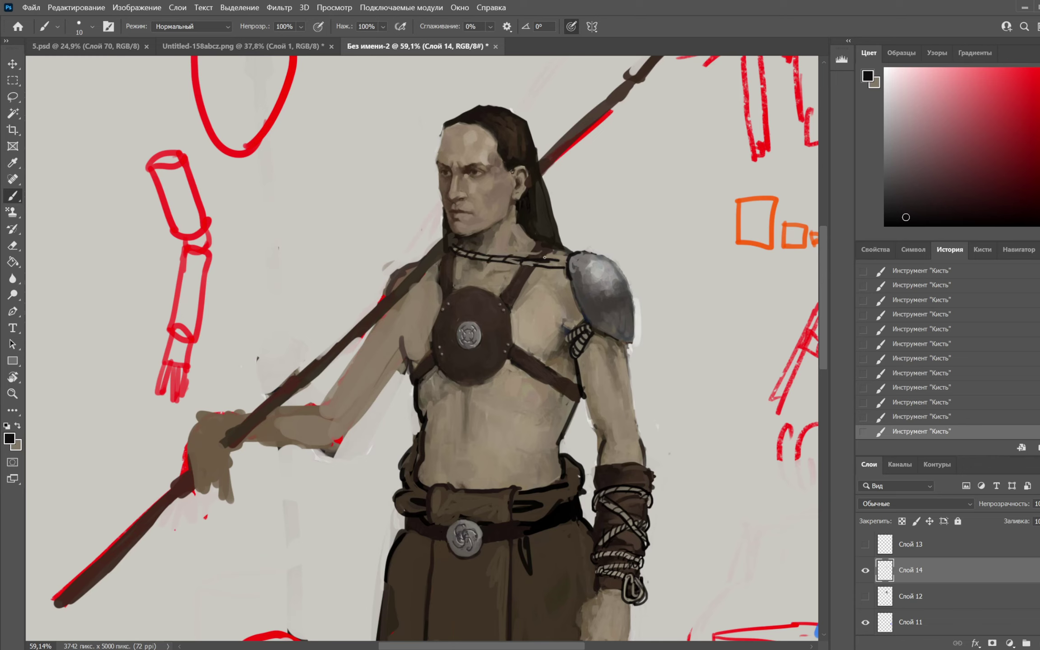
{"action": "key", "text": "x"}
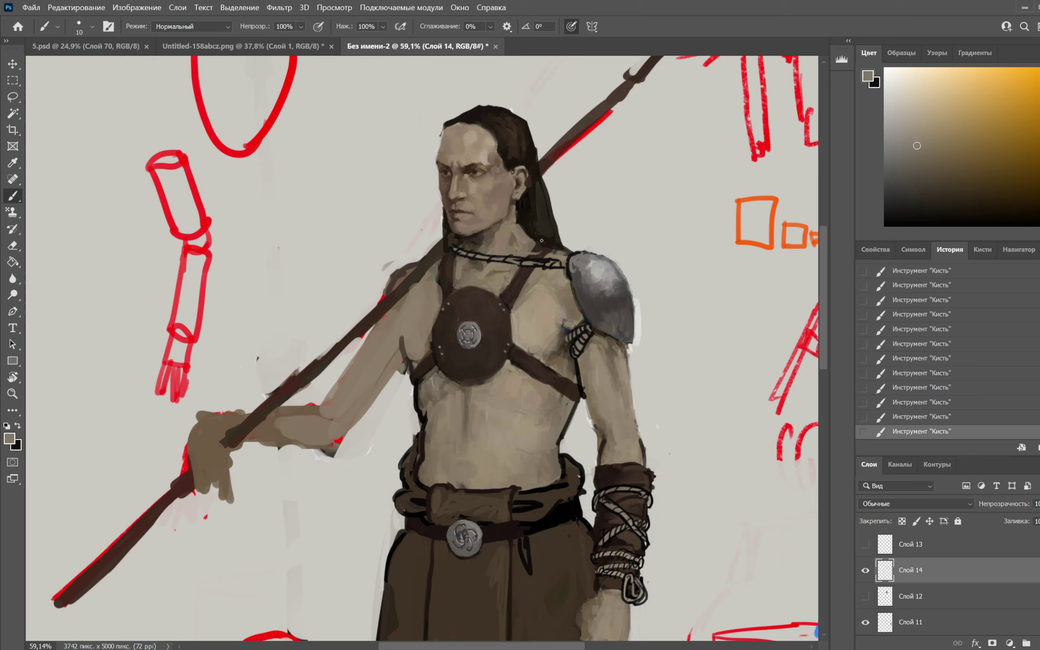
{"action": "left_click_drag", "start_coordinate": [560, 204], "coordinate": [573, 186]}
Paint black dents and dark worn patches over the lower half of the pauldron, enlarging the brush to 47 px
{"action": "key", "text": "x"}
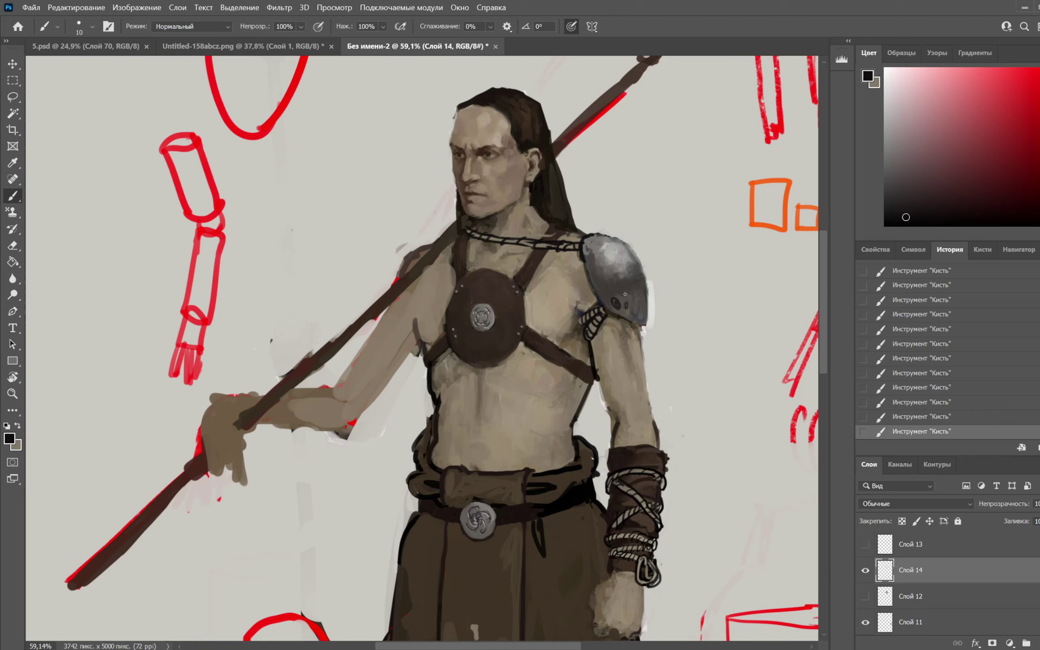
{"action": "right_click", "coordinate": [631, 259]}
{"action": "left_click", "coordinate": [716, 288]}
{"action": "mouse_move", "coordinate": [615, 282]}
{"action": "left_mouse_down"}
{"action": "mouse_move", "coordinate": [604, 300]}
{"action": "mouse_move", "coordinate": [593, 264]}
{"action": "left_mouse_up"}
{"action": "left_click_drag", "start_coordinate": [642, 309], "coordinate": [627, 317]}
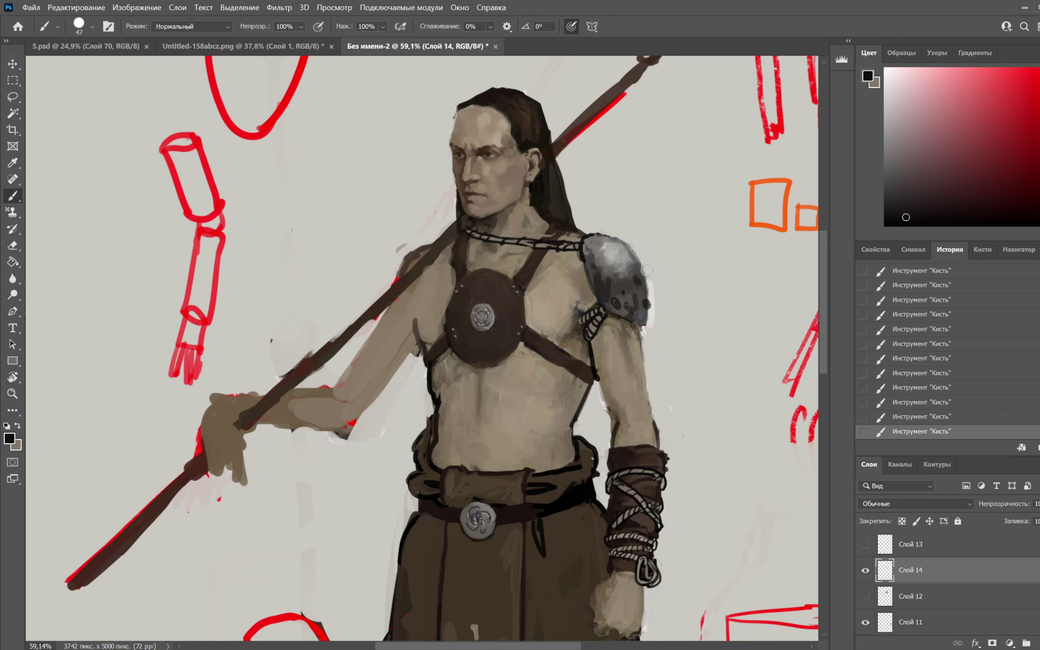
Trim the pauldron's inner and lower edges at 18 px in the chest strap's dark brown and outline the trim in black
{"action": "right_click", "coordinate": [646, 270]}
{"action": "left_click_drag", "start_coordinate": [738, 258], "coordinate": [686, 259]}
{"action": "key", "text": "x"}
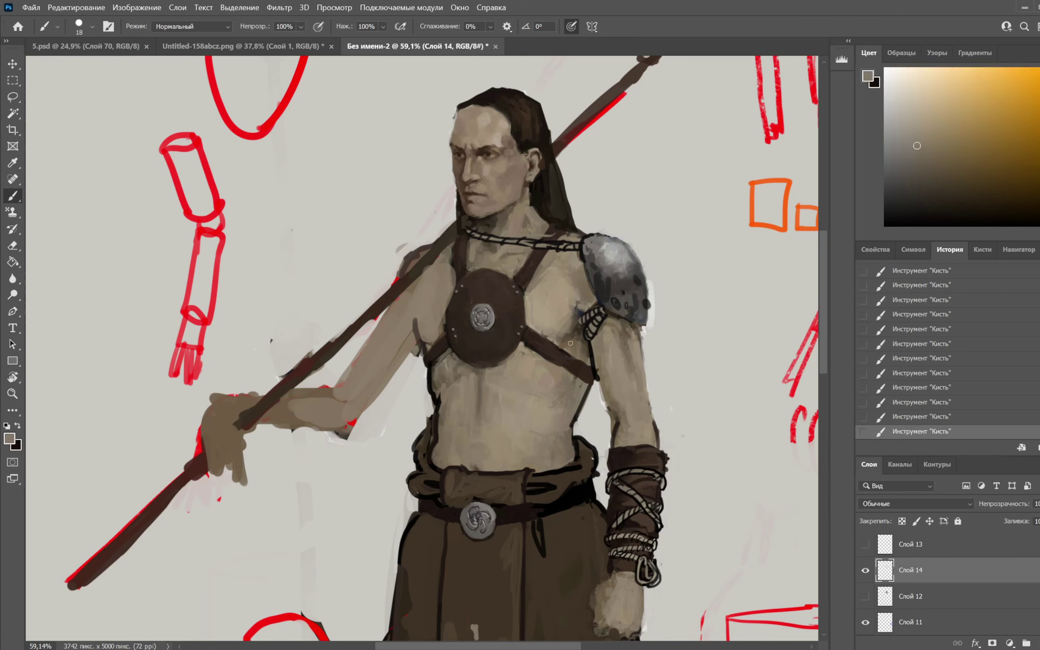
{"action": "left_click", "coordinate": [557, 358], "text": "alt"}
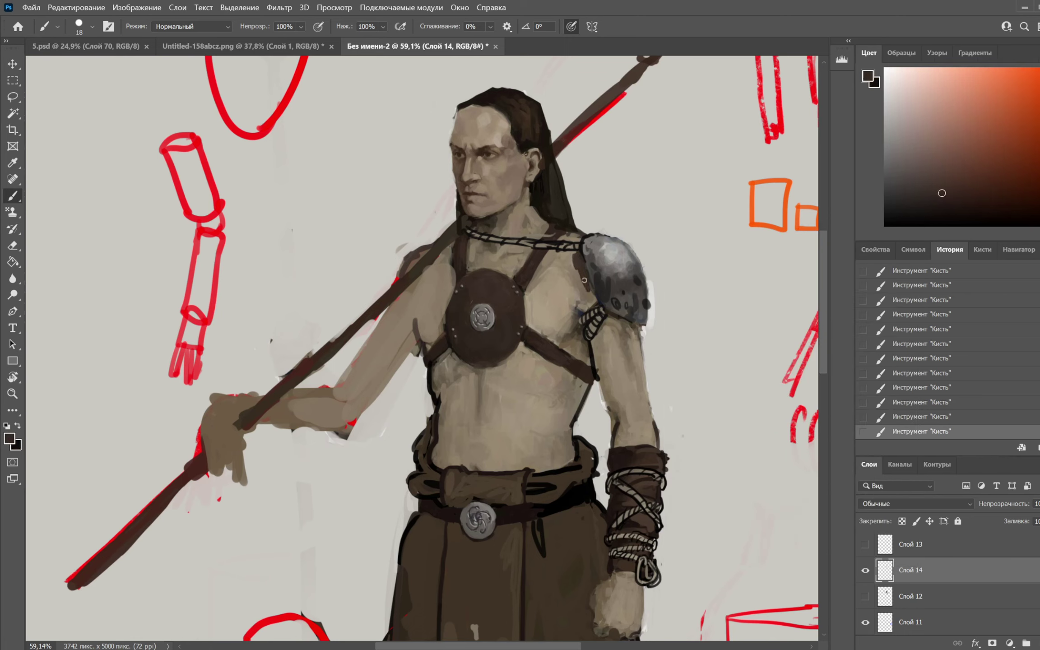
{"action": "left_click", "coordinate": [579, 266], "text": "alt"}
{"action": "left_click", "coordinate": [582, 234], "text": "alt"}
{"action": "left_click", "coordinate": [578, 240], "text": "alt"}
{"action": "left_click", "coordinate": [583, 234], "text": "alt"}
{"action": "left_click", "coordinate": [623, 320], "text": "alt"}
{"action": "left_click_drag", "start_coordinate": [610, 320], "coordinate": [641, 334]}
{"action": "left_click_drag", "start_coordinate": [669, 242], "coordinate": [679, 246]}
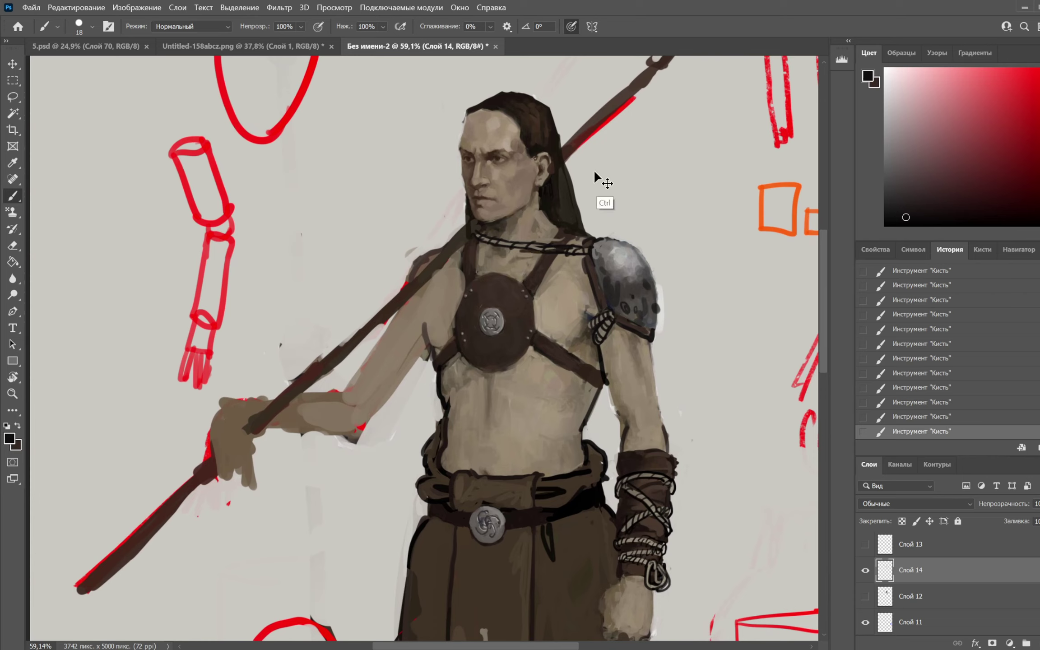
Retouch the shoulder strap and the neck above the rope with sampled brown and skin tones
{"action": "key", "text": "ctrl+z"}
{"action": "key", "text": "ctrl+shift+z"}
{"action": "left_click", "coordinate": [563, 227], "text": "alt"}
{"action": "left_click", "coordinate": [559, 238], "text": "alt"}
{"action": "left_click", "coordinate": [567, 237], "text": "alt"}
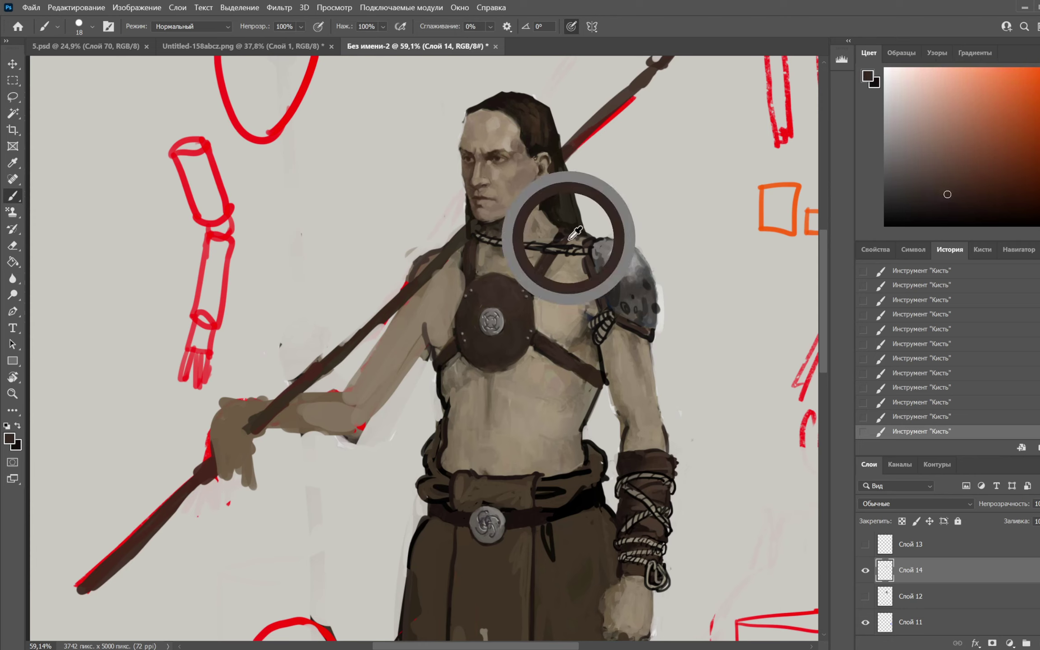
{"action": "left_click", "coordinate": [556, 221], "text": "alt"}
{"action": "left_click", "coordinate": [546, 216], "text": "alt"}
{"action": "left_click", "coordinate": [536, 211], "text": "alt"}
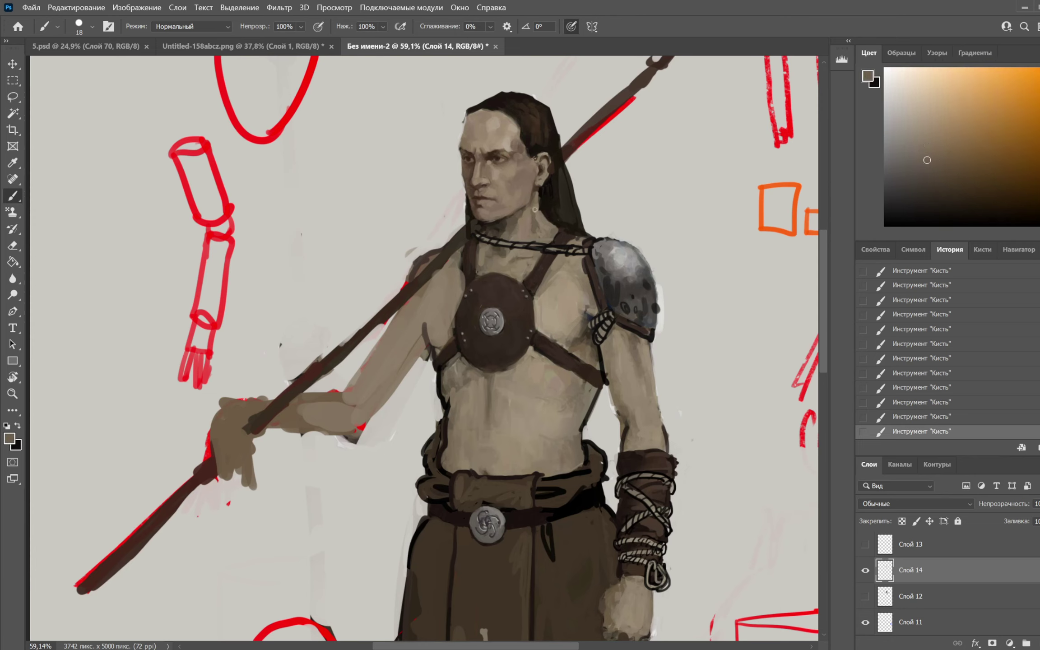
Hide Слой 14, add a new layer, and cover the upper chest strap with sampled skin tone using a 61 px brush
{"action": "key", "text": "x"}
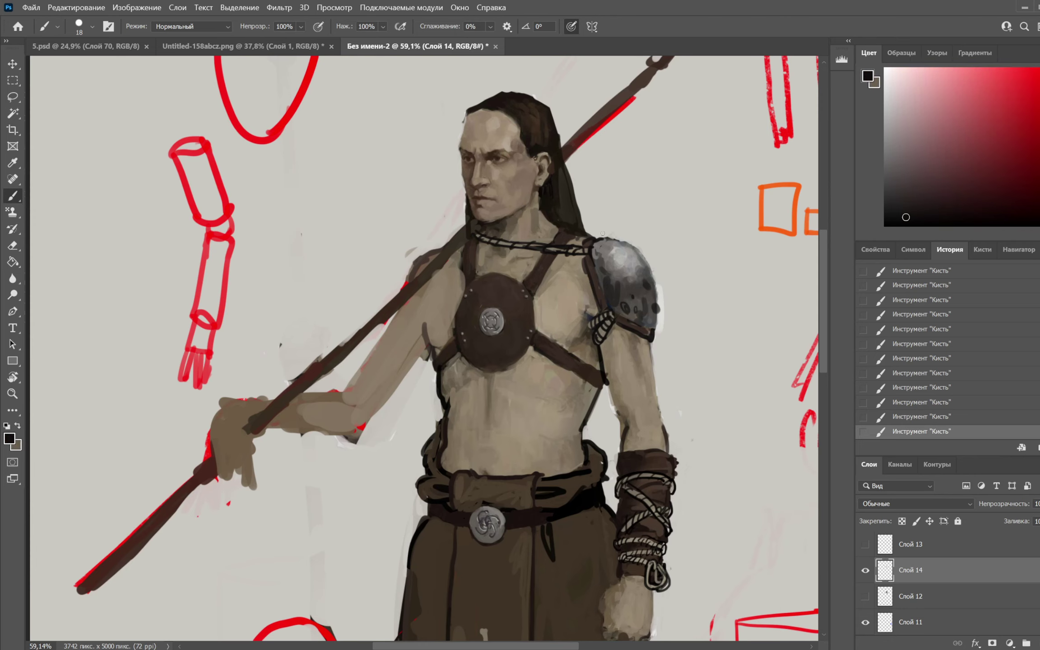
{"action": "right_click", "coordinate": [608, 231]}
{"action": "left_click", "coordinate": [698, 263]}
{"action": "left_click", "coordinate": [584, 223]}
{"action": "left_click", "coordinate": [865, 570]}
{"action": "left_click", "coordinate": [1038, 643]}
{"action": "left_click", "coordinate": [552, 287], "text": "alt"}
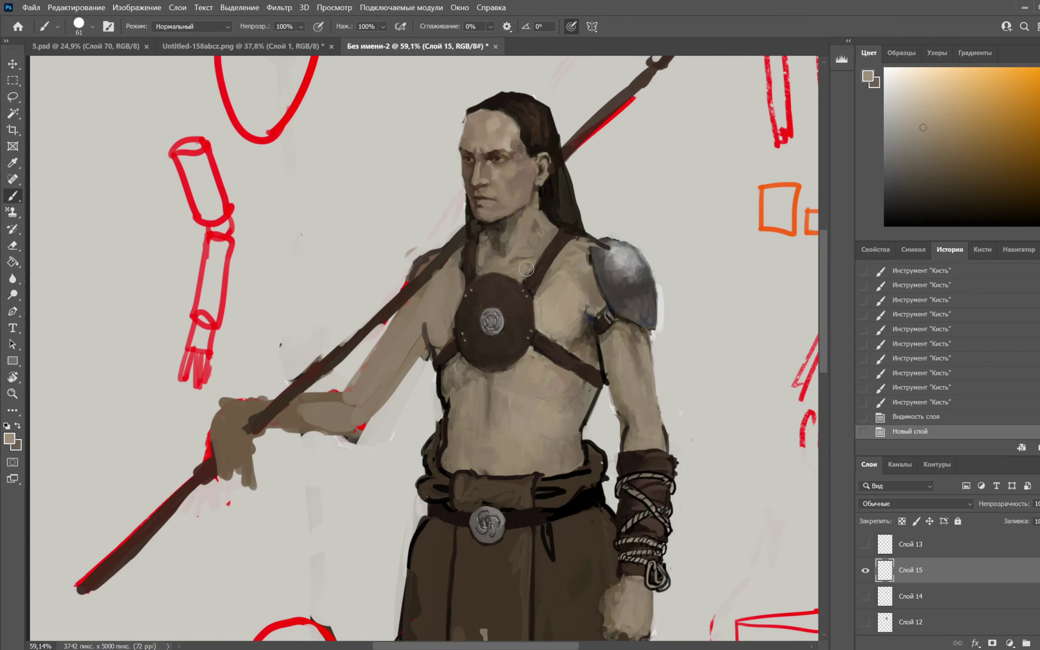
{"action": "left_click_drag", "start_coordinate": [528, 300], "coordinate": [587, 274]}
Paint a wide band from the chest disc to the pauldron in the sampled dark leather brown
{"action": "left_click", "coordinate": [524, 302], "text": "alt"}
{"action": "left_click_drag", "start_coordinate": [524, 301], "coordinate": [592, 271]}
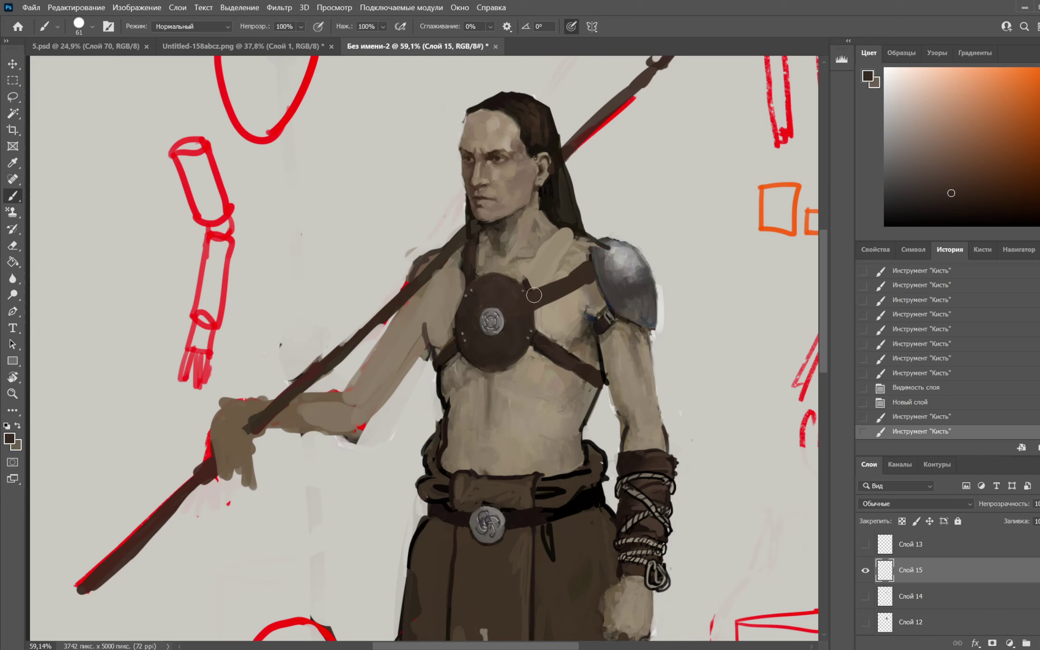
{"action": "mouse_move", "coordinate": [529, 300]}
{"action": "left_mouse_down"}
{"action": "mouse_move", "coordinate": [595, 264]}
{"action": "mouse_move", "coordinate": [599, 284]}
{"action": "left_mouse_up"}
{"action": "key", "text": "ctrl+z"}
{"action": "mouse_move", "coordinate": [534, 308]}
{"action": "left_mouse_down"}
{"action": "mouse_move", "coordinate": [592, 286]}
{"action": "mouse_move", "coordinate": [619, 341]}
{"action": "mouse_move", "coordinate": [601, 311]}
{"action": "left_mouse_up"}
Cover the buckle under the pauldron with skin tone and rework the pauldron's inner edge with sampled colours at 25 px
{"action": "left_click", "coordinate": [616, 338], "text": "alt"}
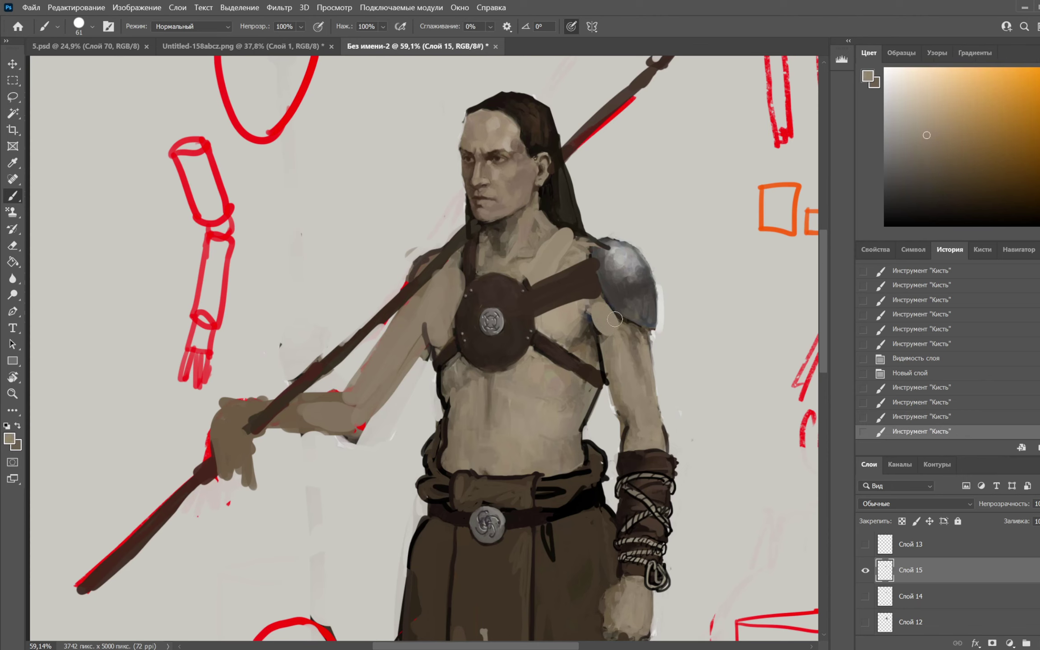
{"action": "right_click", "coordinate": [645, 264]}
{"action": "left_click", "coordinate": [718, 294]}
{"action": "left_click", "coordinate": [558, 302], "text": "alt"}
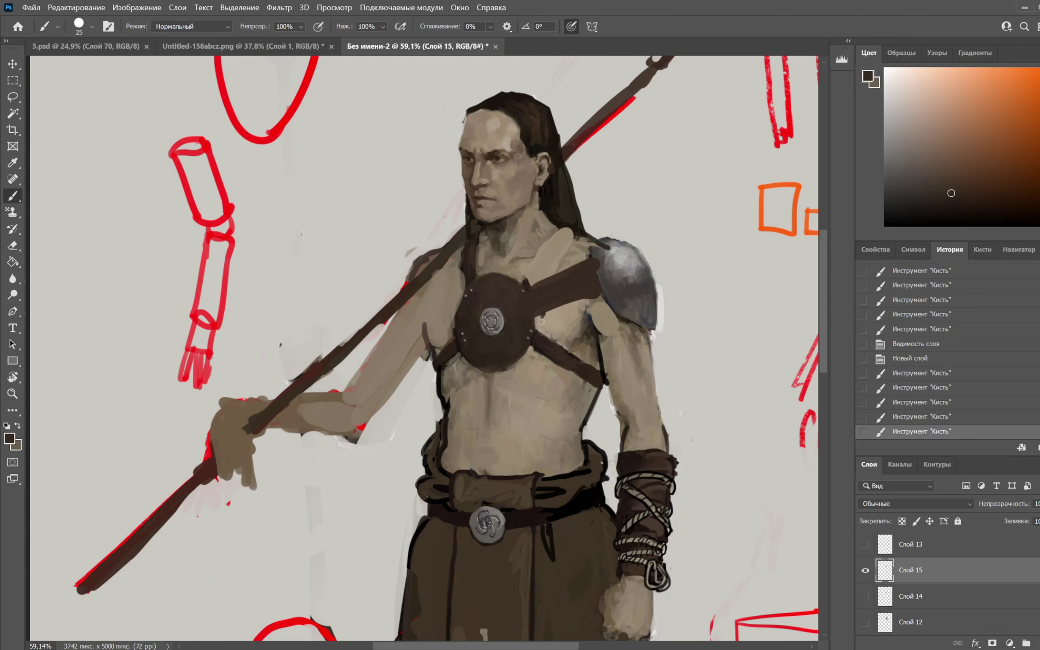
{"action": "key", "text": "ctrl+z"}
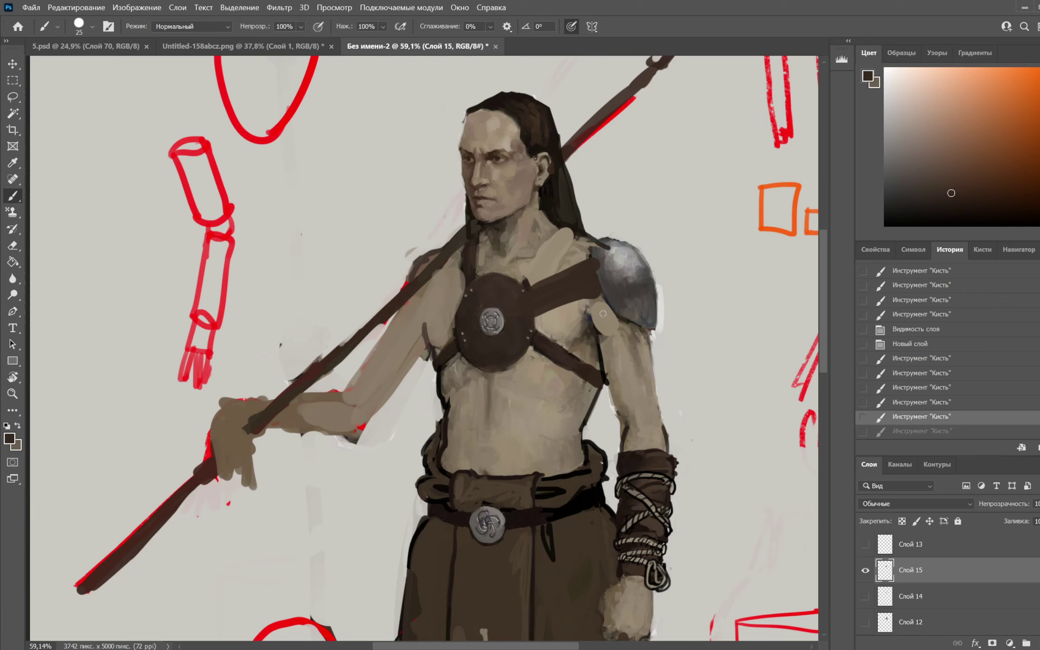
{"action": "mouse_move", "coordinate": [598, 277]}
{"action": "left_mouse_down"}
{"action": "mouse_move", "coordinate": [596, 244]}
{"action": "mouse_move", "coordinate": [614, 249]}
{"action": "mouse_move", "coordinate": [604, 275]}
{"action": "mouse_move", "coordinate": [587, 278]}
{"action": "mouse_move", "coordinate": [590, 254]}
{"action": "mouse_move", "coordinate": [613, 319]}
{"action": "mouse_move", "coordinate": [640, 312]}
{"action": "mouse_move", "coordinate": [649, 324]}
{"action": "mouse_move", "coordinate": [649, 298]}
{"action": "mouse_move", "coordinate": [638, 282]}
{"action": "mouse_move", "coordinate": [613, 316]}
{"action": "mouse_move", "coordinate": [599, 316]}
{"action": "mouse_move", "coordinate": [608, 328]}
{"action": "mouse_move", "coordinate": [630, 324]}
{"action": "left_mouse_up"}
{"action": "left_click", "coordinate": [613, 264], "text": "alt"}
{"action": "left_click", "coordinate": [603, 276]}
{"action": "left_click", "coordinate": [586, 278], "text": "alt"}
{"action": "left_click", "coordinate": [607, 321], "text": "alt"}
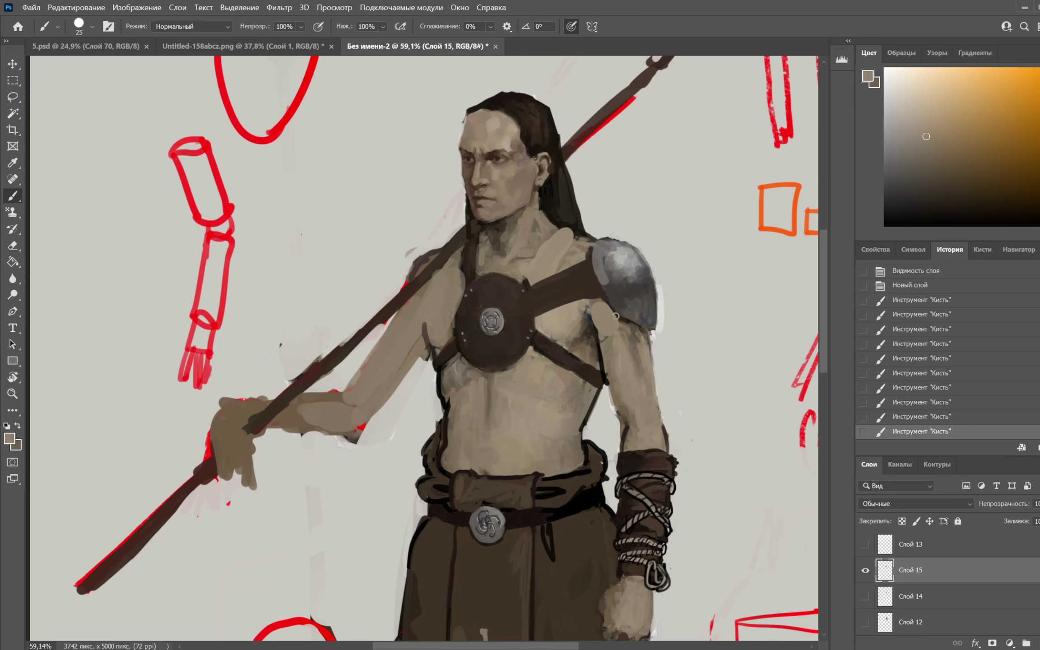
{"action": "left_click_drag", "start_coordinate": [946, 176], "coordinate": [1039, 68]}
{"action": "left_click_drag", "start_coordinate": [599, 337], "coordinate": [610, 315]}
{"action": "key", "text": "ctrl+z"}
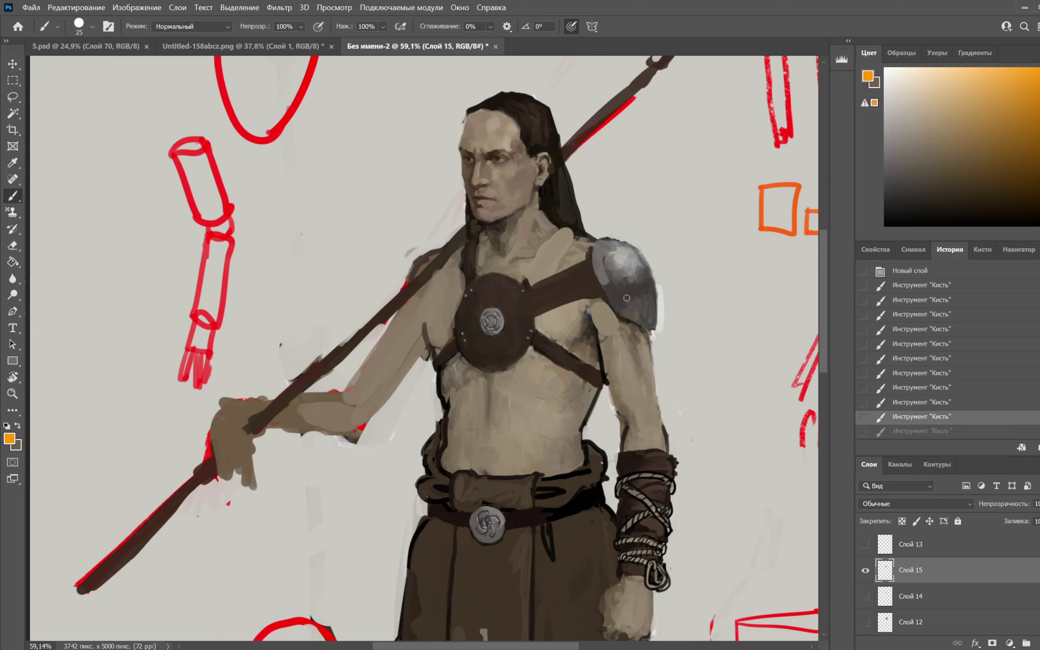
Fill the chest beside the disc with dark brown leather and thicken the lower strap using a 56 px brush
{"action": "left_click", "coordinate": [587, 279], "text": "alt"}
{"action": "left_click_drag", "start_coordinate": [590, 247], "coordinate": [589, 251]}
{"action": "mouse_move", "coordinate": [548, 283]}
{"action": "left_mouse_down"}
{"action": "mouse_move", "coordinate": [529, 300]}
{"action": "mouse_move", "coordinate": [542, 332]}
{"action": "mouse_move", "coordinate": [561, 300]}
{"action": "mouse_move", "coordinate": [561, 354]}
{"action": "mouse_move", "coordinate": [546, 347]}
{"action": "mouse_move", "coordinate": [519, 358]}
{"action": "mouse_move", "coordinate": [597, 411]}
{"action": "left_mouse_up"}
{"action": "key", "text": "ctrl+z"}
{"action": "right_click", "coordinate": [565, 336]}
{"action": "left_click_drag", "start_coordinate": [636, 339], "coordinate": [648, 341]}
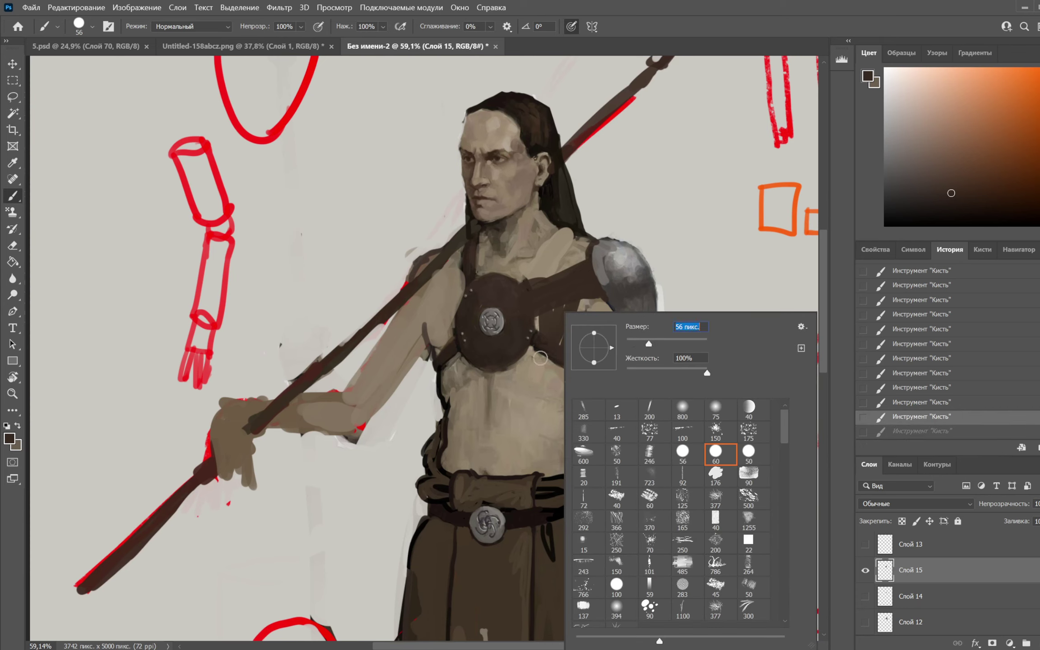
{"action": "left_click_drag", "start_coordinate": [525, 358], "coordinate": [592, 391]}
{"action": "left_click_drag", "start_coordinate": [532, 353], "coordinate": [588, 391]}
{"action": "left_click_drag", "start_coordinate": [579, 328], "coordinate": [577, 357]}
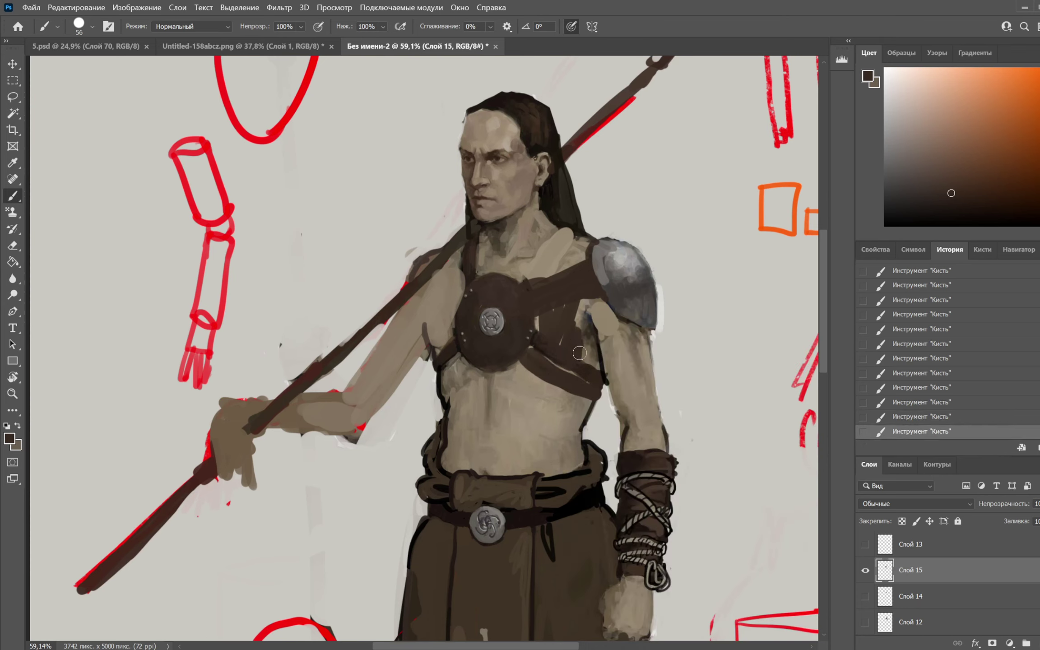
{"action": "left_click_drag", "start_coordinate": [580, 298], "coordinate": [582, 357]}
Outline the leather band, side panel and lower strap in black with a 10 px brush
{"action": "left_click_drag", "start_coordinate": [958, 206], "coordinate": [972, 235]}
{"action": "right_click", "coordinate": [587, 276]}
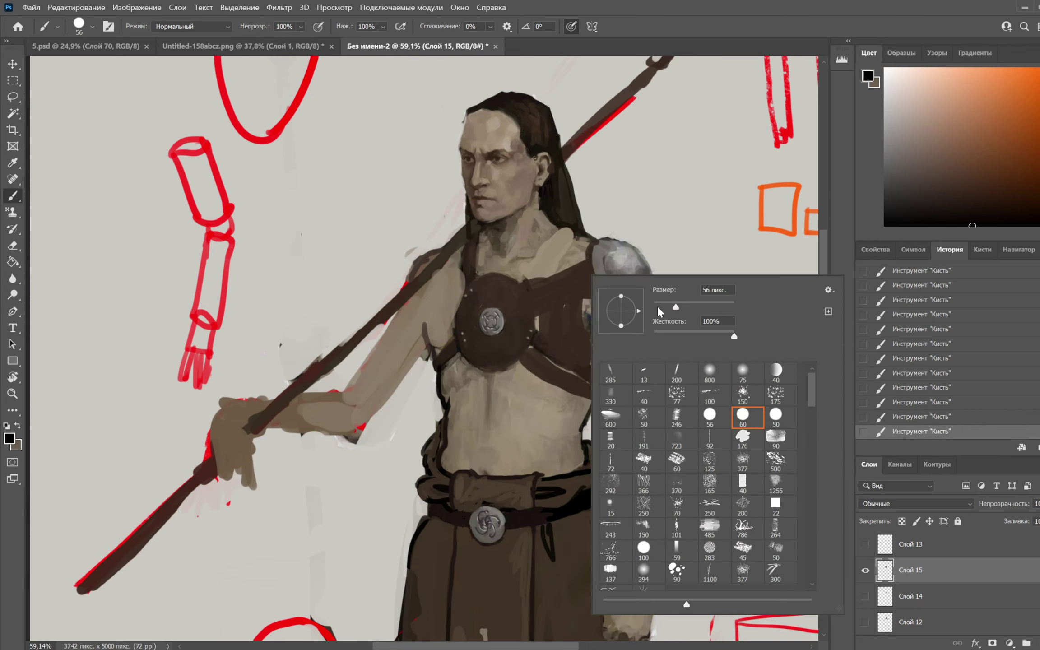
{"action": "left_click", "coordinate": [656, 305]}
{"action": "left_click_drag", "start_coordinate": [536, 318], "coordinate": [599, 290]}
{"action": "mouse_move", "coordinate": [531, 290]}
{"action": "left_mouse_down"}
{"action": "mouse_move", "coordinate": [588, 255]}
{"action": "mouse_move", "coordinate": [542, 282]}
{"action": "mouse_move", "coordinate": [586, 306]}
{"action": "mouse_move", "coordinate": [609, 302]}
{"action": "mouse_move", "coordinate": [572, 301]}
{"action": "mouse_move", "coordinate": [605, 311]}
{"action": "mouse_move", "coordinate": [593, 371]}
{"action": "mouse_move", "coordinate": [542, 337]}
{"action": "mouse_move", "coordinate": [542, 360]}
{"action": "mouse_move", "coordinate": [604, 392]}
{"action": "mouse_move", "coordinate": [532, 344]}
{"action": "mouse_move", "coordinate": [587, 395]}
{"action": "left_mouse_up"}
{"action": "key", "text": "x"}
{"action": "key", "text": "x"}
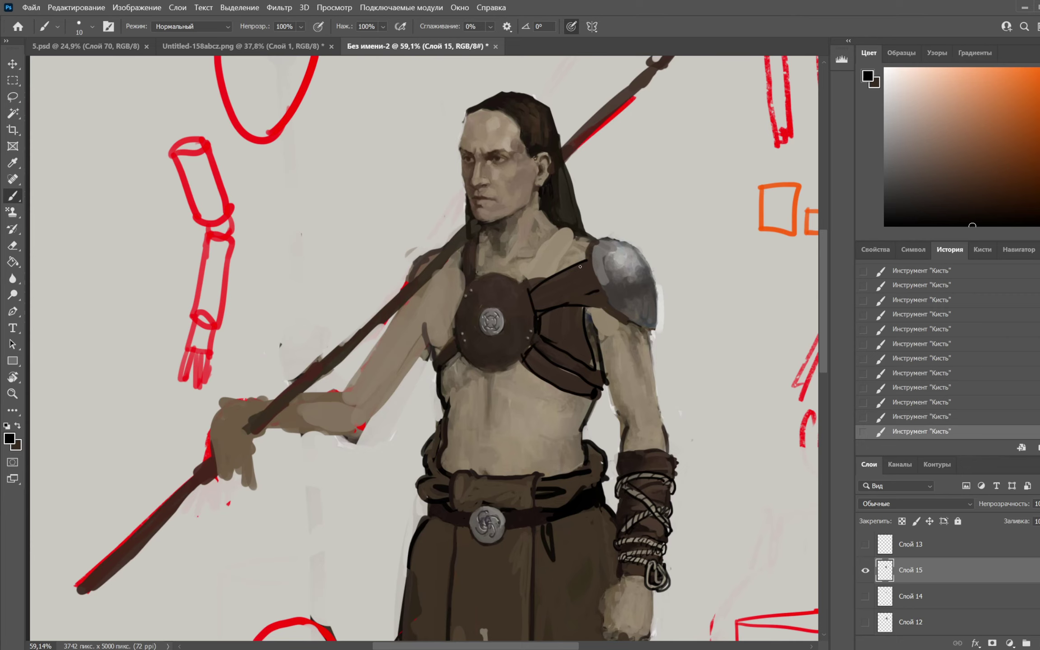
{"action": "mouse_move", "coordinate": [639, 275]}
{"action": "left_mouse_down"}
{"action": "mouse_move", "coordinate": [665, 198]}
{"action": "mouse_move", "coordinate": [648, 264]}
{"action": "left_mouse_up"}
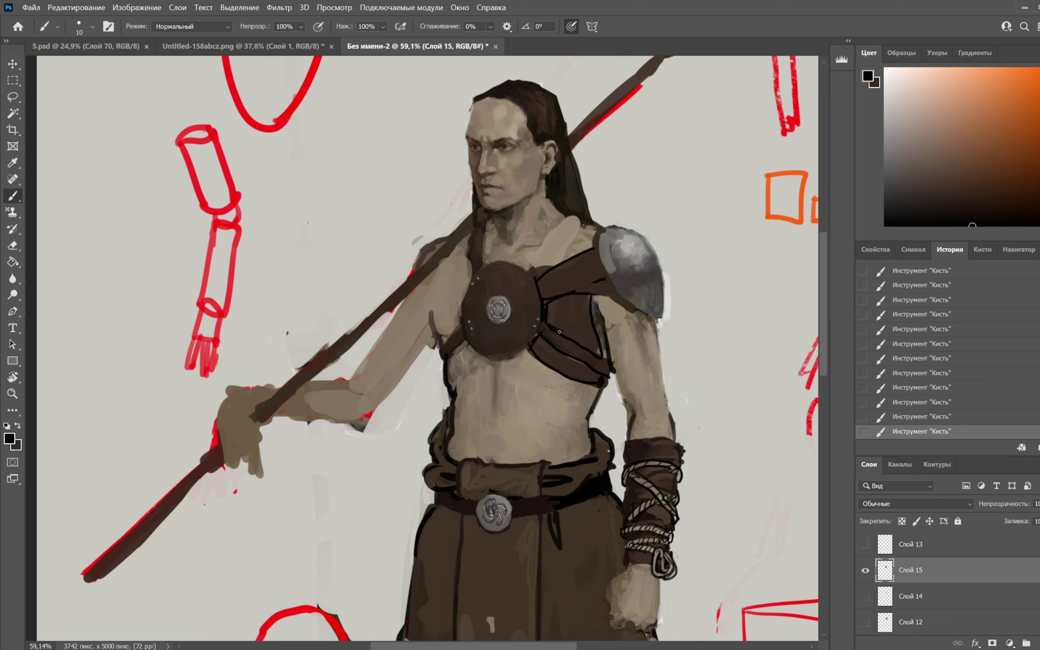
Paint light grey stitches along the seams between the leather pieces beside the chest disc
{"action": "key", "text": "x"}
{"action": "left_click", "coordinate": [904, 134]}
{"action": "key", "text": "ctrl+z"}
{"action": "left_click_drag", "start_coordinate": [560, 326], "coordinate": [555, 335]}
{"action": "mouse_move", "coordinate": [534, 371]}
{"action": "left_mouse_down"}
{"action": "mouse_move", "coordinate": [553, 285]}
{"action": "mouse_move", "coordinate": [525, 442]}
{"action": "left_mouse_up"}
{"action": "mouse_move", "coordinate": [544, 357]}
{"action": "left_mouse_down"}
{"action": "mouse_move", "coordinate": [533, 326]}
{"action": "mouse_move", "coordinate": [546, 344]}
{"action": "mouse_move", "coordinate": [586, 300]}
{"action": "left_mouse_up"}
{"action": "mouse_move", "coordinate": [587, 348]}
{"action": "left_mouse_down"}
{"action": "mouse_move", "coordinate": [590, 322]}
{"action": "mouse_move", "coordinate": [596, 335]}
{"action": "mouse_move", "coordinate": [595, 312]}
{"action": "mouse_move", "coordinate": [600, 331]}
{"action": "mouse_move", "coordinate": [586, 300]}
{"action": "mouse_move", "coordinate": [583, 348]}
{"action": "left_mouse_up"}
Add light lacing with a hanging loop where the leather meets the pauldron and outline it in black
{"action": "key", "text": "x"}
{"action": "key", "text": "x"}
{"action": "key", "text": "x"}
{"action": "left_click_drag", "start_coordinate": [594, 304], "coordinate": [616, 361]}
{"action": "key", "text": "x"}
{"action": "key", "text": "x"}
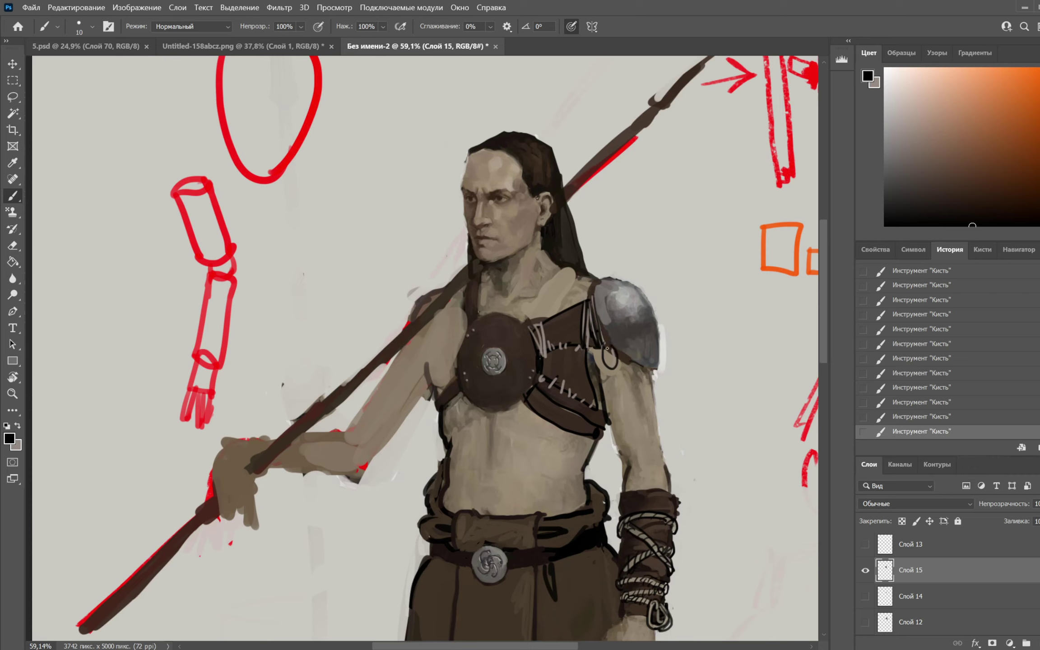
{"action": "key", "text": "x"}
{"action": "key", "text": "x"}
{"action": "key", "text": "x"}
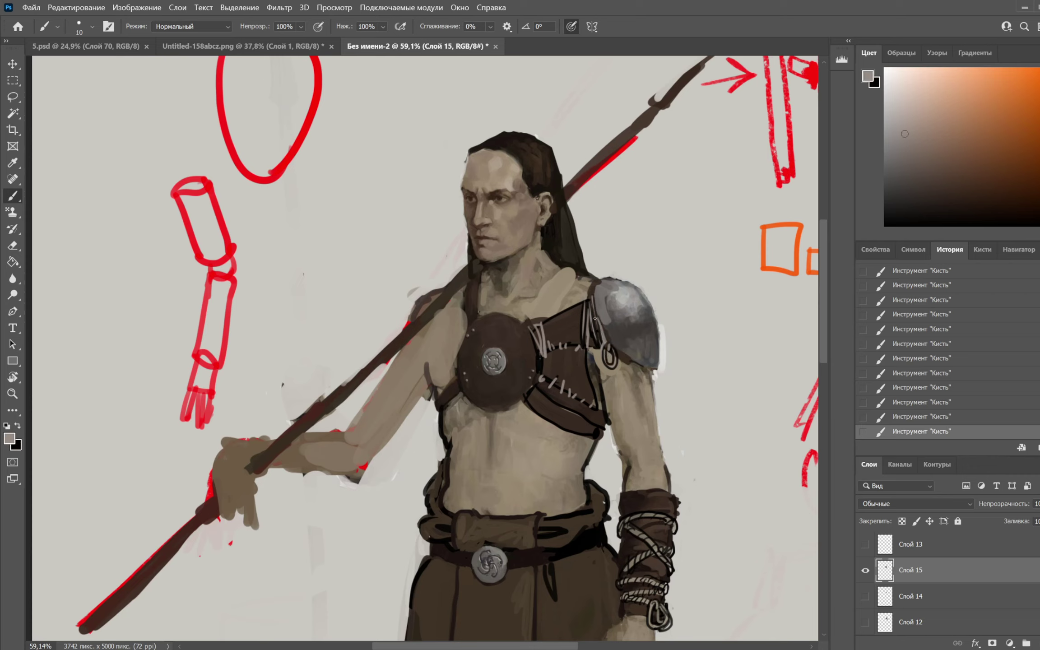
Extend the lacing over the pauldron's upper inner edge and define its cords with light and black strokes
{"action": "key", "text": "x"}
{"action": "left_click_drag", "start_coordinate": [595, 344], "coordinate": [598, 299]}
{"action": "key", "text": "x"}
{"action": "key", "text": "x"}
{"action": "key", "text": "x"}
{"action": "key", "text": "x"}
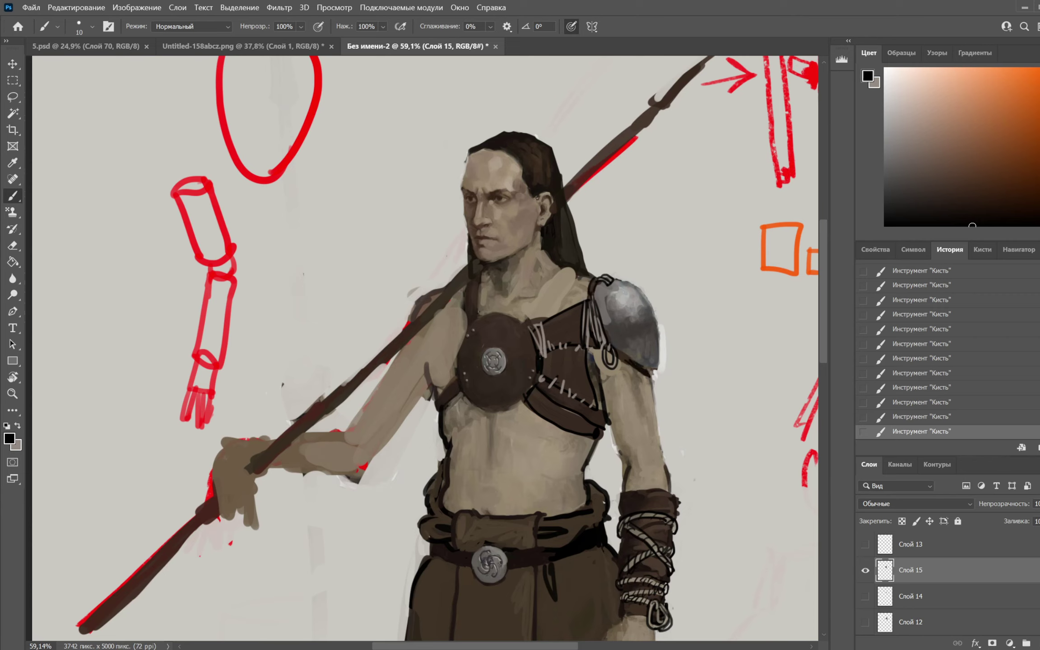
{"action": "key", "text": "x"}
{"action": "left_click_drag", "start_coordinate": [571, 325], "coordinate": [575, 311]}
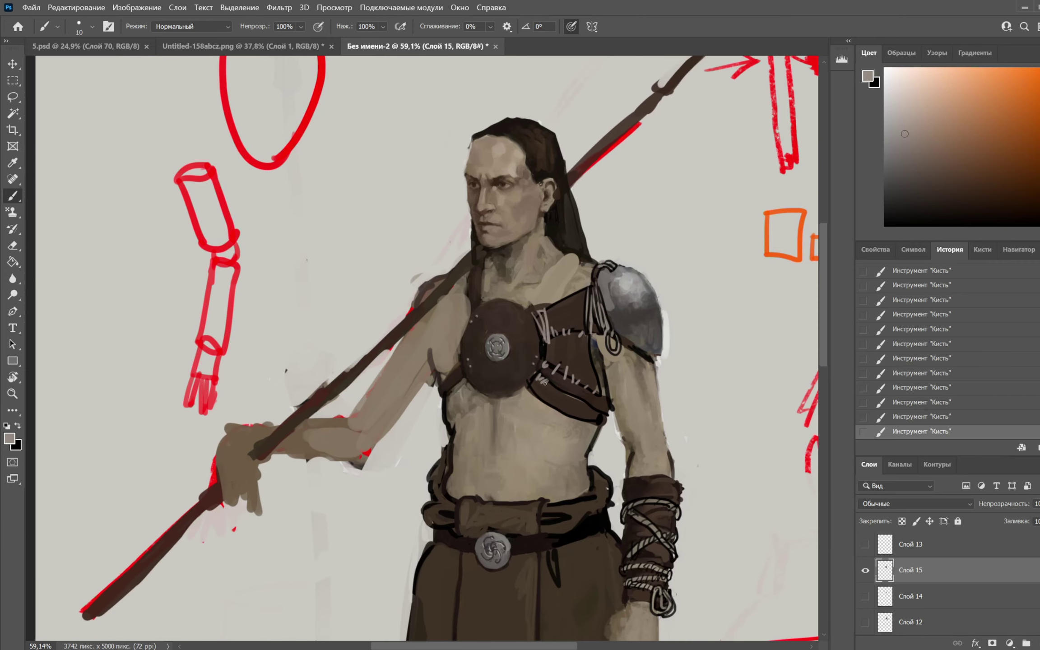
Define the small knot at the lower strap and the chest disc's lower edge in black, undoing the unwanted strokes
{"action": "key", "text": "x"}
{"action": "key", "text": "x"}
{"action": "key", "text": "x"}
{"action": "mouse_move", "coordinate": [495, 391]}
{"action": "left_mouse_down"}
{"action": "mouse_move", "coordinate": [471, 379]}
{"action": "mouse_move", "coordinate": [473, 366]}
{"action": "left_mouse_up"}
{"action": "key", "text": "ctrl+z"}
{"action": "key", "text": "x"}
{"action": "key", "text": "ctrl+z"}
{"action": "left_click_drag", "start_coordinate": [946, 118], "coordinate": [818, 46]}
{"action": "left_click_drag", "start_coordinate": [468, 357], "coordinate": [467, 369]}
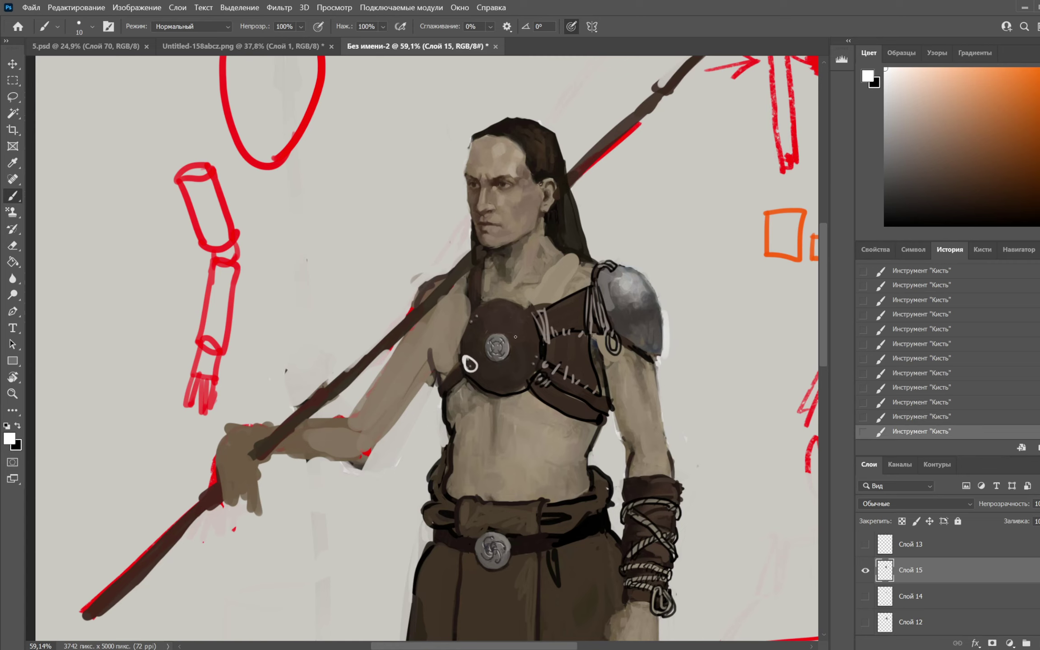
{"action": "key", "text": "ctrl+z"}
Sample a beige skin tone as the secondary colour and outline both sides of the upper arm below the pauldron in black
{"action": "left_click", "coordinate": [542, 292], "text": "alt"}
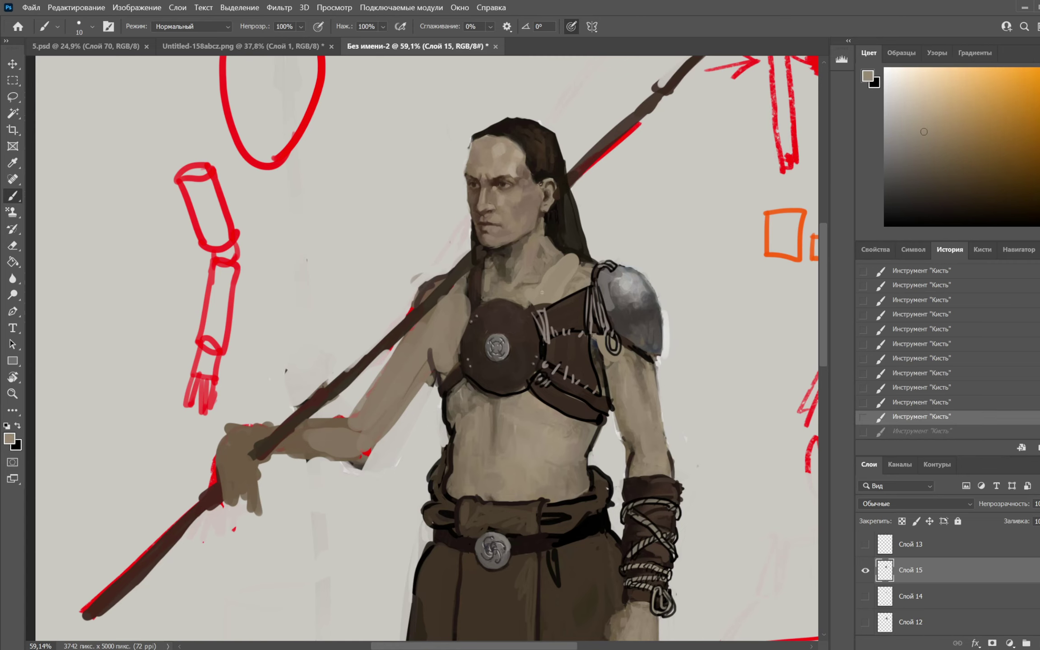
{"action": "scroll", "coordinate": [496, 327], "scroll_direction": "down", "scroll_amount": 2}
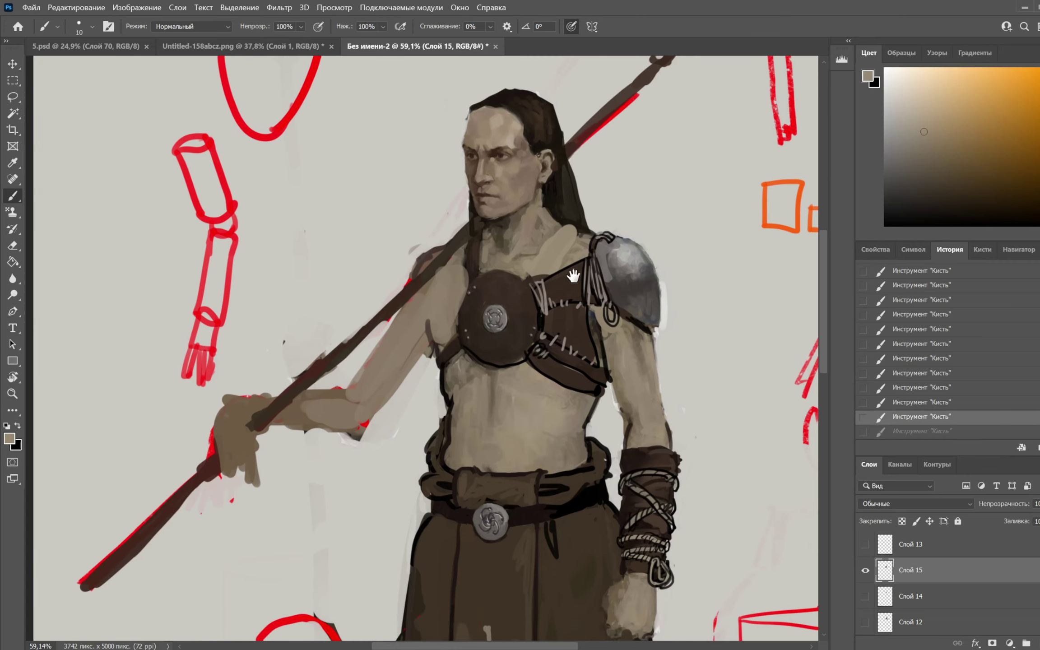
{"action": "key", "text": "x"}
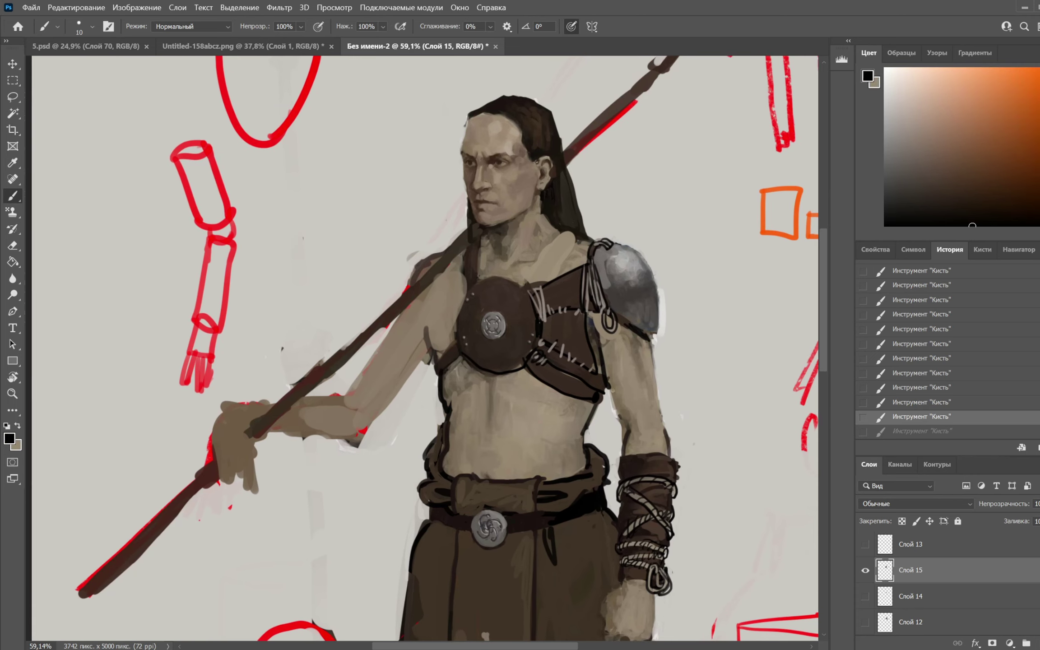
{"action": "left_click_drag", "start_coordinate": [617, 417], "coordinate": [626, 431]}
{"action": "left_click_drag", "start_coordinate": [648, 342], "coordinate": [655, 375]}
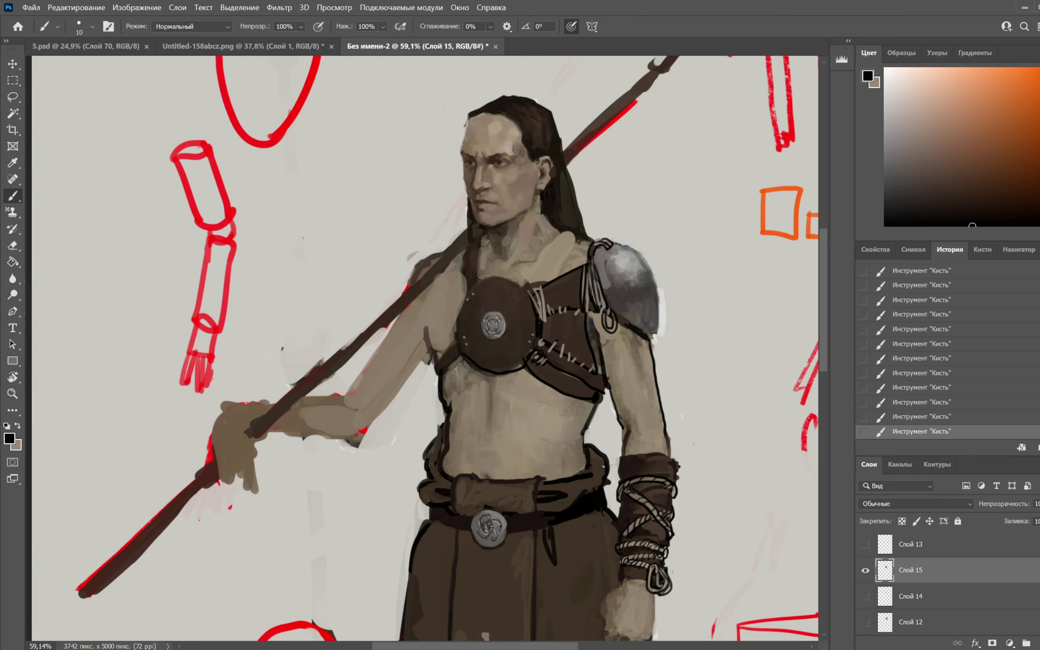
Retouch the lacing beside the chest disc's upper edge with black and sampled beige strokes
{"action": "left_click_drag", "start_coordinate": [537, 290], "coordinate": [544, 324]}
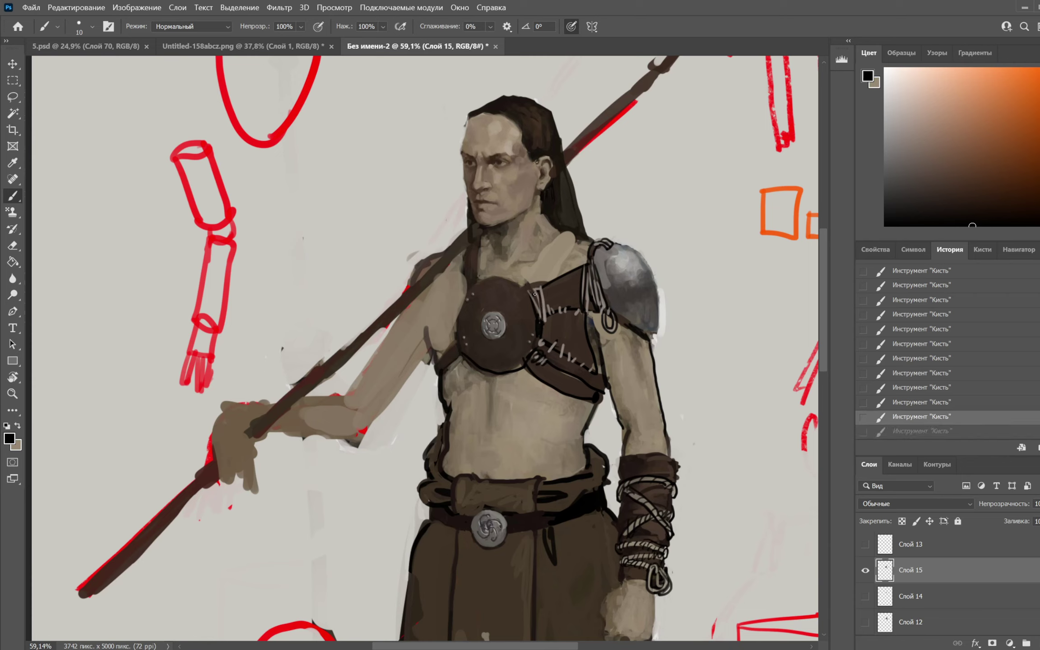
{"action": "key", "text": "x"}
{"action": "left_click_drag", "start_coordinate": [540, 298], "coordinate": [535, 327]}
{"action": "key", "text": "x"}
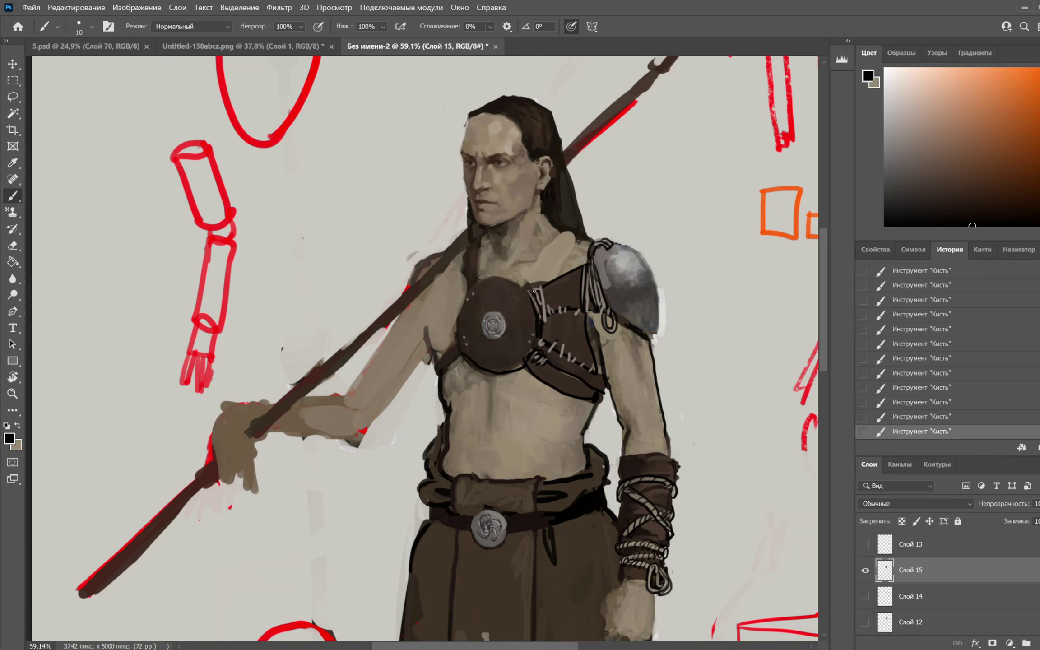
Retouch the lacing on the leather chest panel and paint beige and black cord lashing where the far lower strap meets the chest disc
{"action": "left_click_drag", "start_coordinate": [544, 284], "coordinate": [540, 319]}
{"action": "left_click_drag", "start_coordinate": [575, 273], "coordinate": [573, 291]}
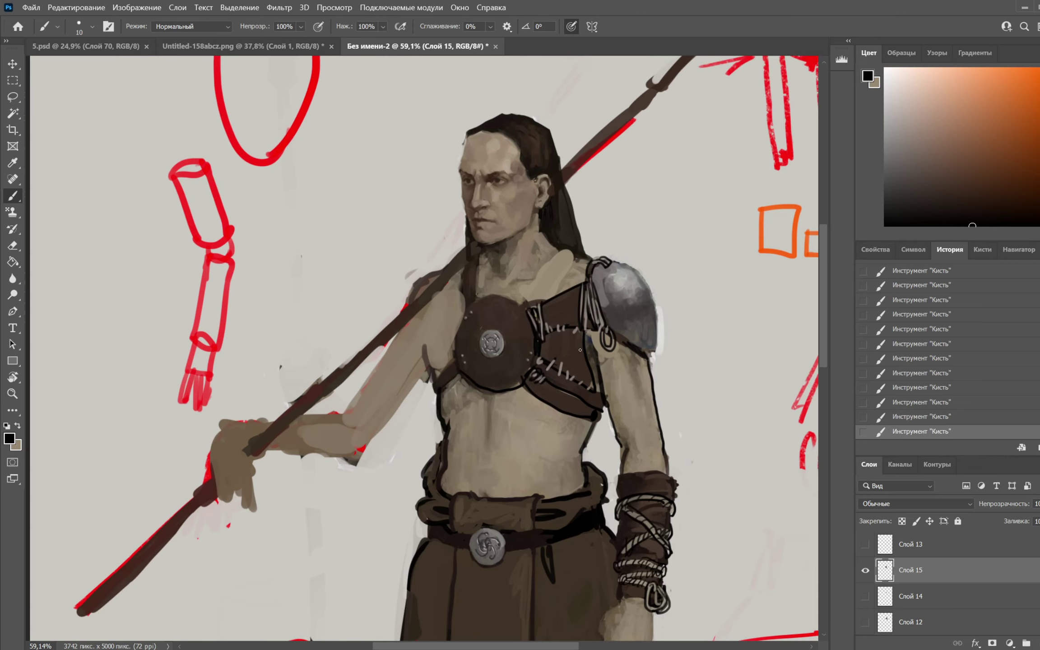
{"action": "key", "text": "x"}
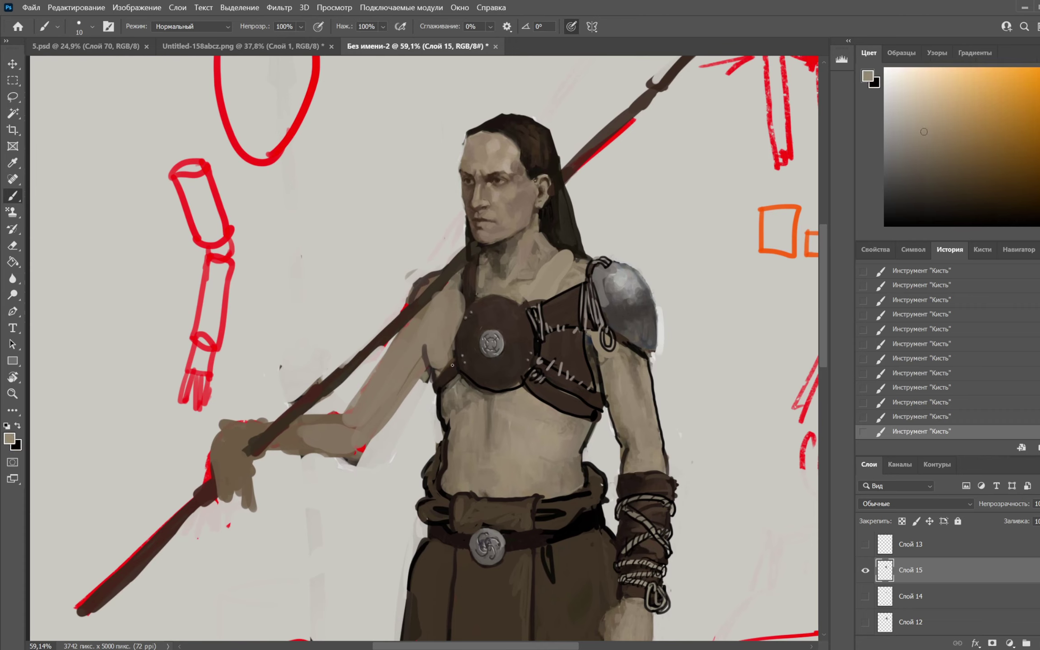
{"action": "key", "text": "x"}
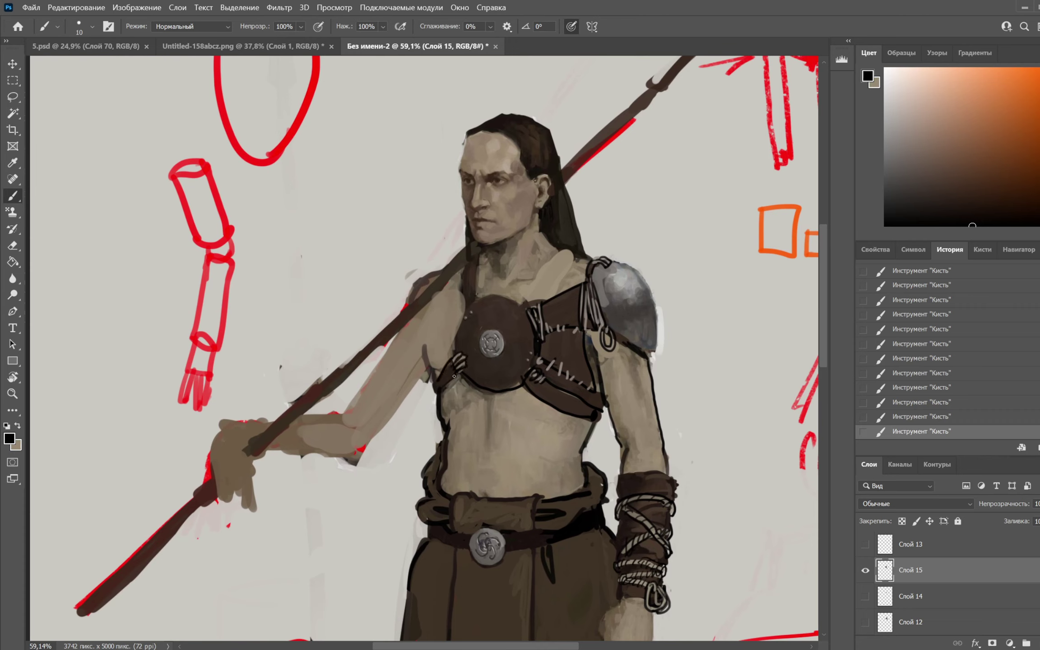
Outline the far upper strap and add alternating beige and black cord lashing where it joins the chest disc
{"action": "mouse_move", "coordinate": [460, 267]}
{"action": "left_mouse_down"}
{"action": "mouse_move", "coordinate": [463, 303]}
{"action": "mouse_move", "coordinate": [472, 300]}
{"action": "left_mouse_up"}
{"action": "key", "text": "x"}
{"action": "key", "text": "x"}
{"action": "key", "text": "x"}
{"action": "key", "text": "x"}
{"action": "key", "text": "x"}
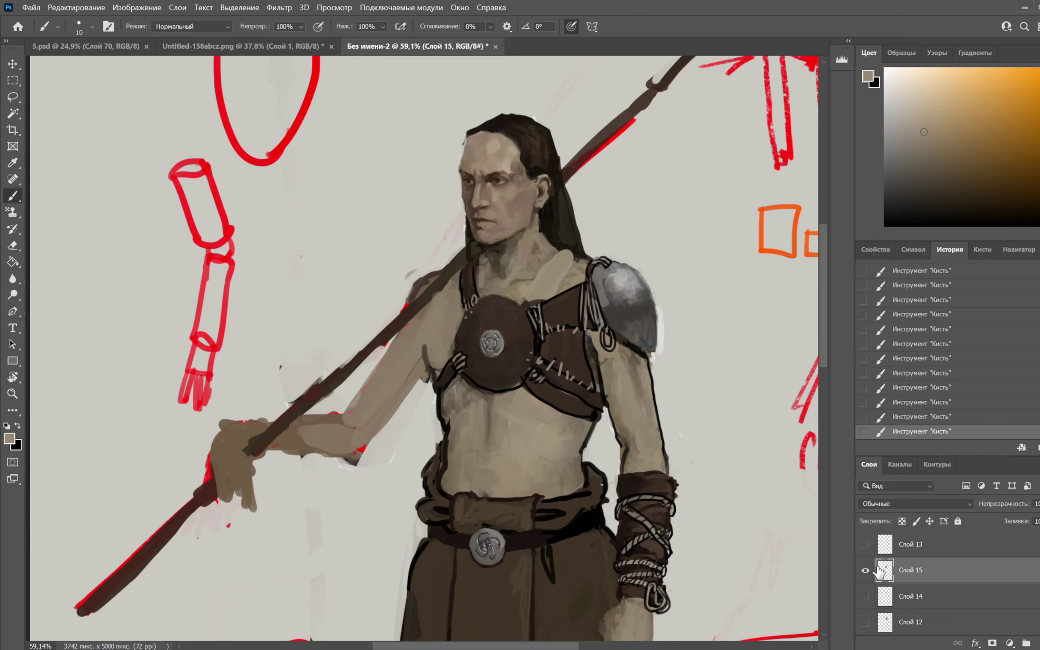
Compare the stitched harness on Слой 15 with the Слой 12 version by toggling their visibility, leaving only Слой 15 shown
{"action": "left_click", "coordinate": [865, 571]}
{"action": "left_click", "coordinate": [865, 622]}
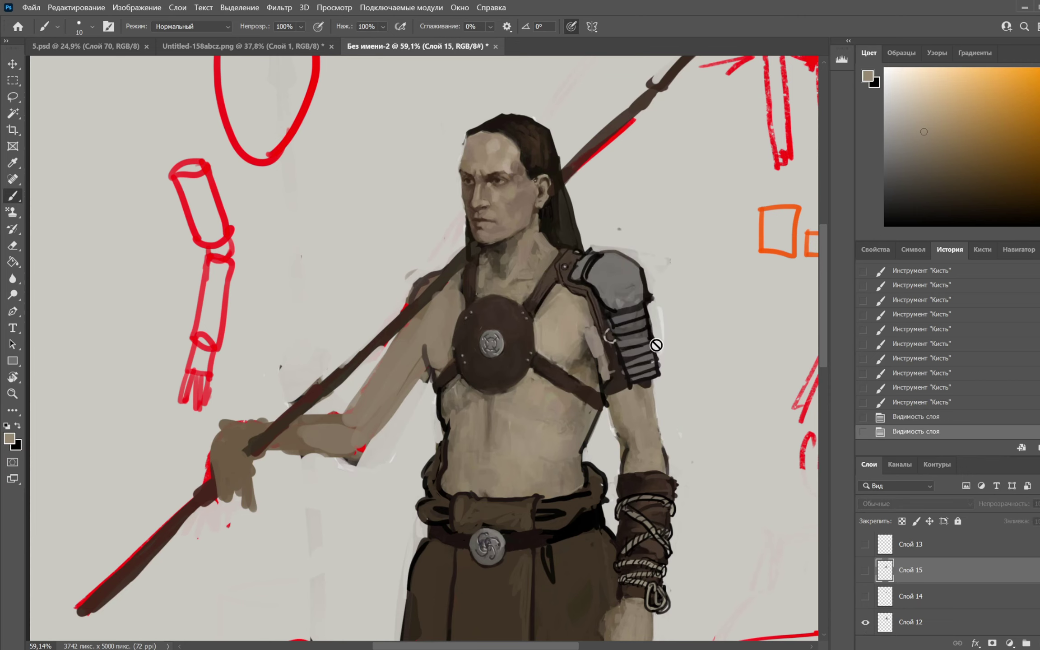
{"action": "scroll", "coordinate": [656, 345], "scroll_direction": "down", "scroll_amount": 3}
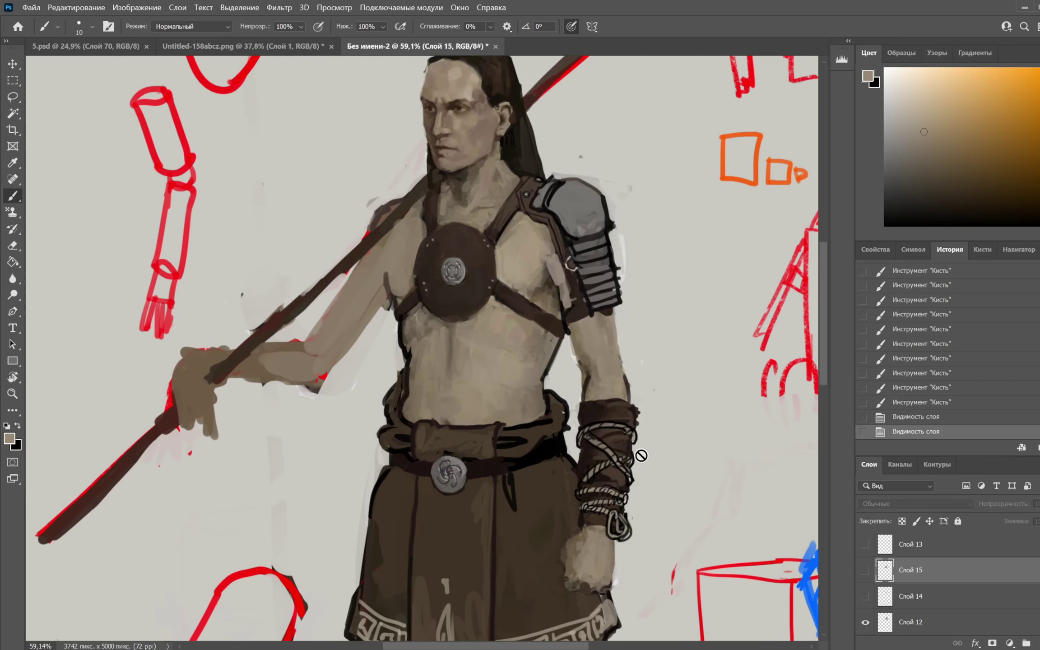
{"action": "left_click", "coordinate": [865, 622]}
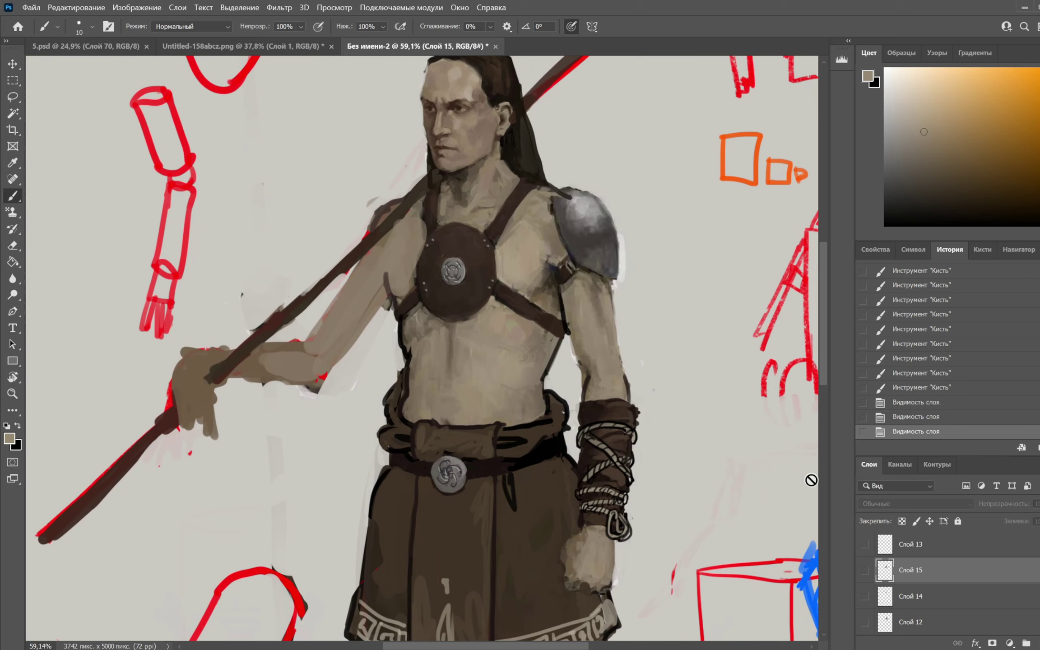
{"action": "left_click", "coordinate": [865, 571]}
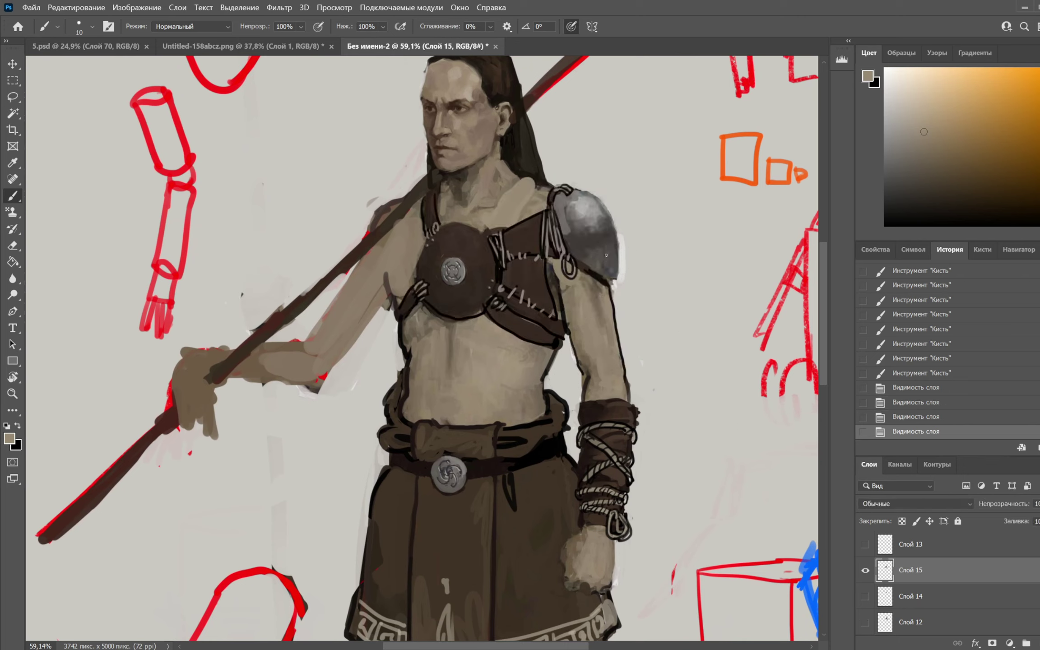
Retouch the cords and the shadowed edge beneath the pauldron's inner side with alternating black and beige strokes
{"action": "key", "text": "x"}
{"action": "left_click", "coordinate": [552, 269]}
{"action": "key", "text": "x"}
{"action": "mouse_move", "coordinate": [552, 254]}
{"action": "left_mouse_down"}
{"action": "mouse_move", "coordinate": [587, 275]}
{"action": "mouse_move", "coordinate": [621, 278]}
{"action": "mouse_move", "coordinate": [618, 262]}
{"action": "mouse_move", "coordinate": [700, 219]}
{"action": "mouse_move", "coordinate": [585, 282]}
{"action": "mouse_move", "coordinate": [627, 287]}
{"action": "mouse_move", "coordinate": [612, 242]}
{"action": "mouse_move", "coordinate": [584, 266]}
{"action": "left_mouse_up"}
Extend the pauldron's lower outer corner into a sharp point with sampled grey, and outline its edge with a thin black brush
{"action": "left_click", "coordinate": [589, 287], "text": "alt"}
{"action": "right_click", "coordinate": [617, 224]}
{"action": "left_click", "coordinate": [697, 256]}
{"action": "key", "text": "Return"}
{"action": "key", "text": "x"}
{"action": "right_click", "coordinate": [634, 188]}
{"action": "left_click", "coordinate": [702, 219]}
{"action": "key", "text": "Return"}
{"action": "key", "text": "x"}
{"action": "left_click", "coordinate": [586, 253], "text": "alt"}
{"action": "key", "text": "x"}
Outline the underside of the raised arm in black from the armpit to the elbow
{"action": "left_click_drag", "start_coordinate": [646, 204], "coordinate": [686, 292]}
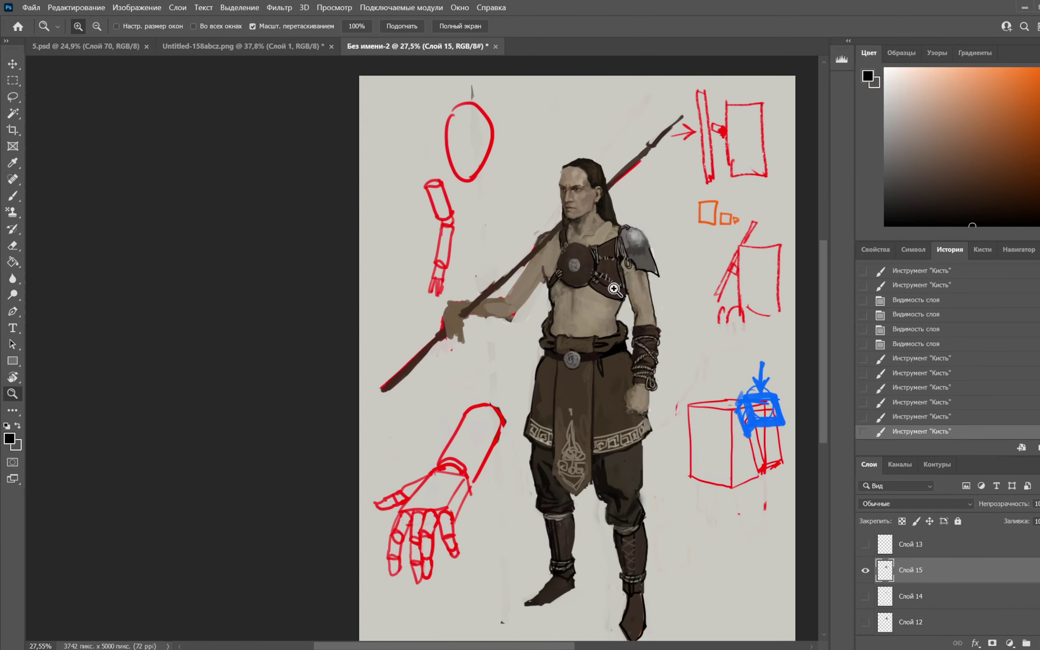
{"action": "left_click_drag", "start_coordinate": [616, 286], "coordinate": [654, 289]}
{"action": "left_click_drag", "start_coordinate": [658, 243], "coordinate": [625, 335]}
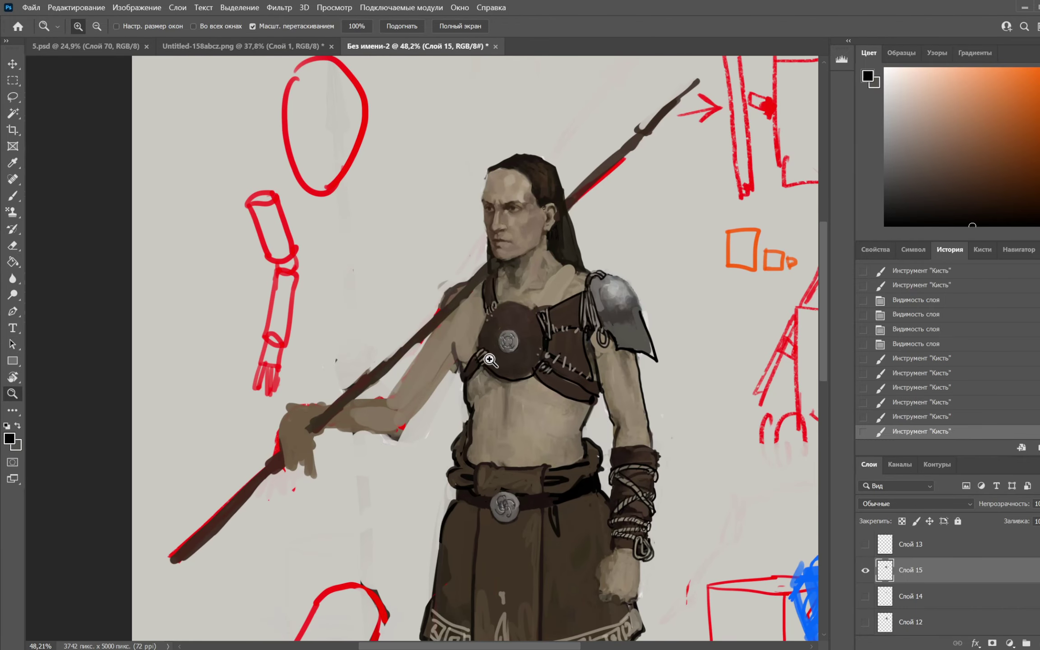
{"action": "key", "text": "b"}
{"action": "left_click_drag", "start_coordinate": [433, 391], "coordinate": [406, 427]}
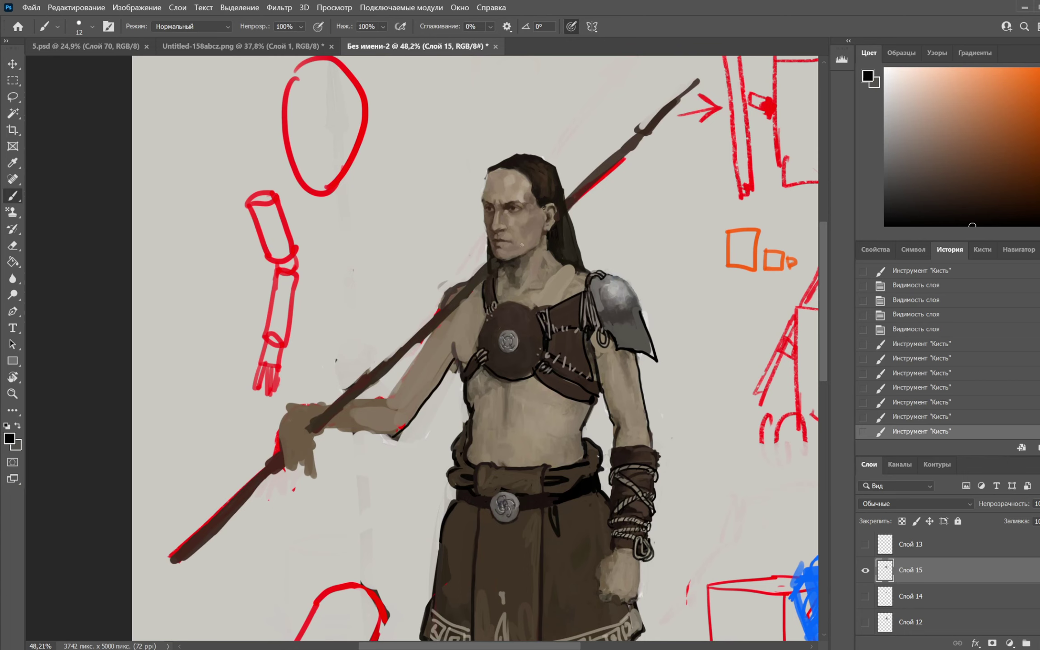
Draw a curved hook near the spear's upper end in black and fill it with sampled grey using a 37 px brush
{"action": "left_click_drag", "start_coordinate": [529, 259], "coordinate": [499, 344]}
{"action": "left_click_drag", "start_coordinate": [635, 428], "coordinate": [573, 288]}
{"action": "left_click_drag", "start_coordinate": [540, 113], "coordinate": [509, 260]}
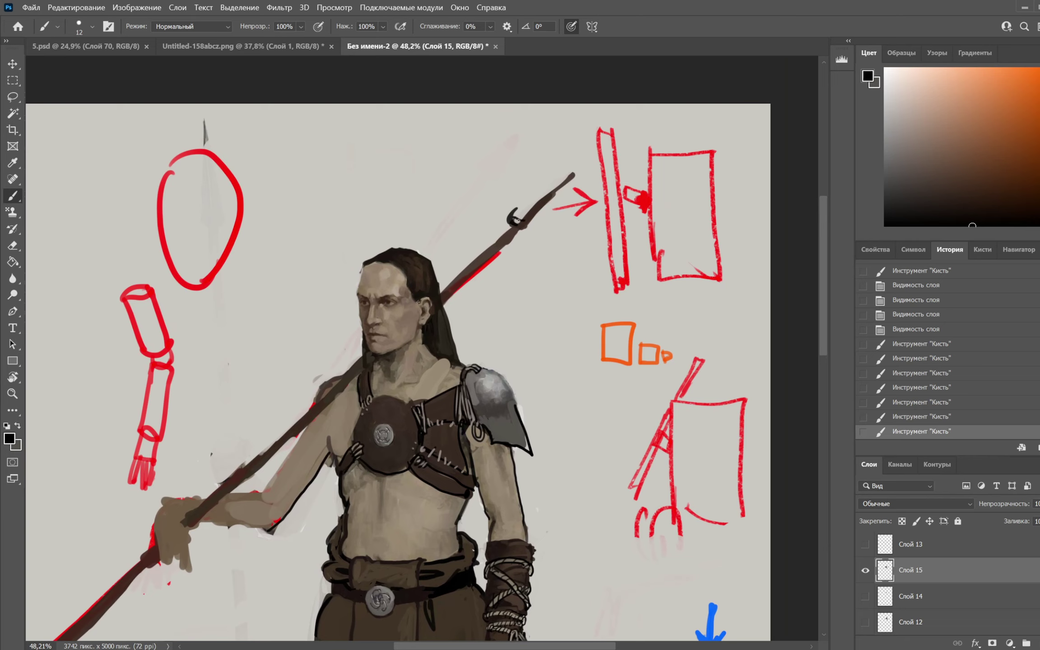
{"action": "mouse_move", "coordinate": [520, 221]}
{"action": "left_mouse_down"}
{"action": "mouse_move", "coordinate": [517, 201]}
{"action": "mouse_move", "coordinate": [513, 226]}
{"action": "left_mouse_up"}
{"action": "left_click", "coordinate": [507, 221], "text": "alt"}
{"action": "right_click", "coordinate": [523, 200]}
{"action": "left_click", "coordinate": [488, 405], "text": "alt"}
{"action": "right_click", "coordinate": [533, 205]}
{"action": "left_click", "coordinate": [613, 232]}
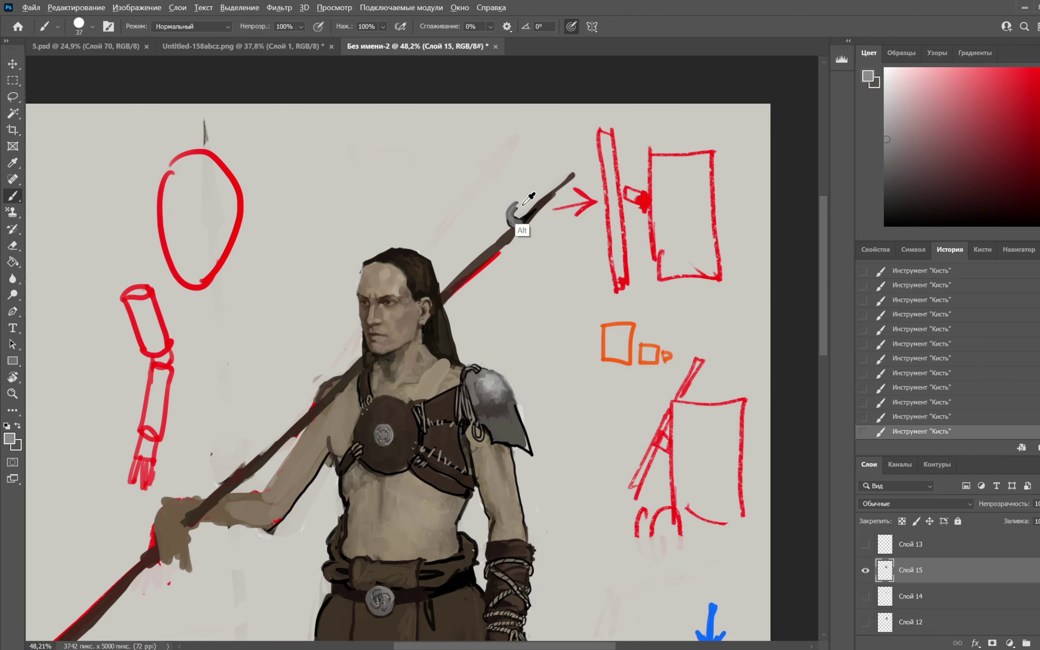
{"action": "left_click", "coordinate": [522, 227], "text": "alt"}
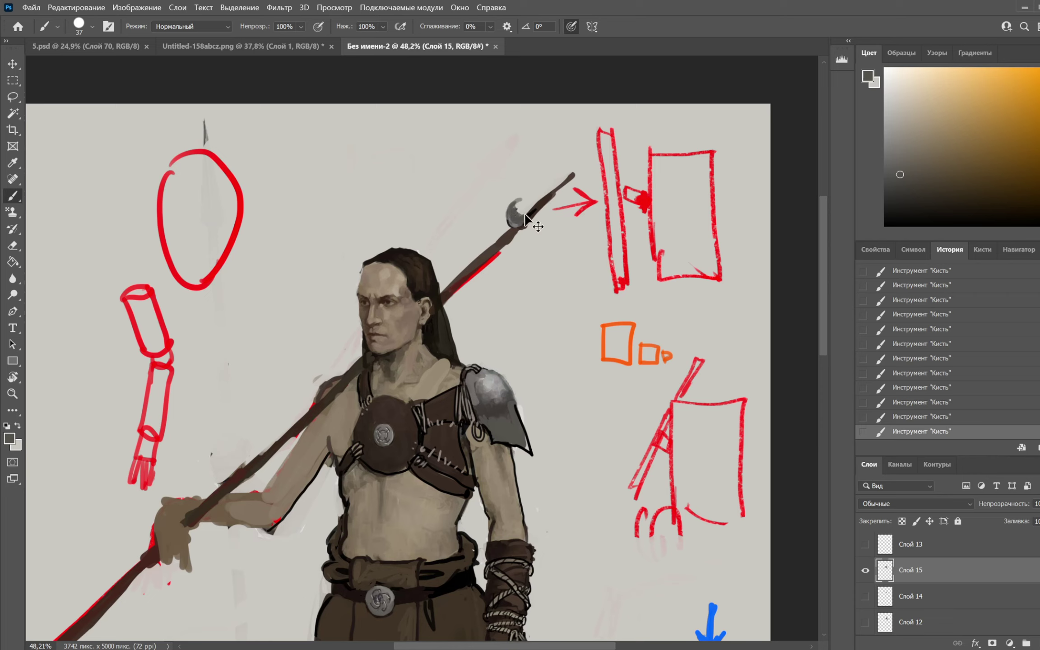
Paint the spear's tip as a dark grey blade beyond the hook and trim its edge with the sampled background colour
{"action": "key", "text": "ctrl+z"}
{"action": "key", "text": "ctrl+shift+z"}
{"action": "left_click_drag", "start_coordinate": [548, 199], "coordinate": [575, 168]}
{"action": "mouse_move", "coordinate": [537, 210]}
{"action": "left_mouse_down"}
{"action": "mouse_move", "coordinate": [570, 176]}
{"action": "mouse_move", "coordinate": [535, 222]}
{"action": "left_mouse_up"}
{"action": "left_click", "coordinate": [569, 213], "text": "alt"}
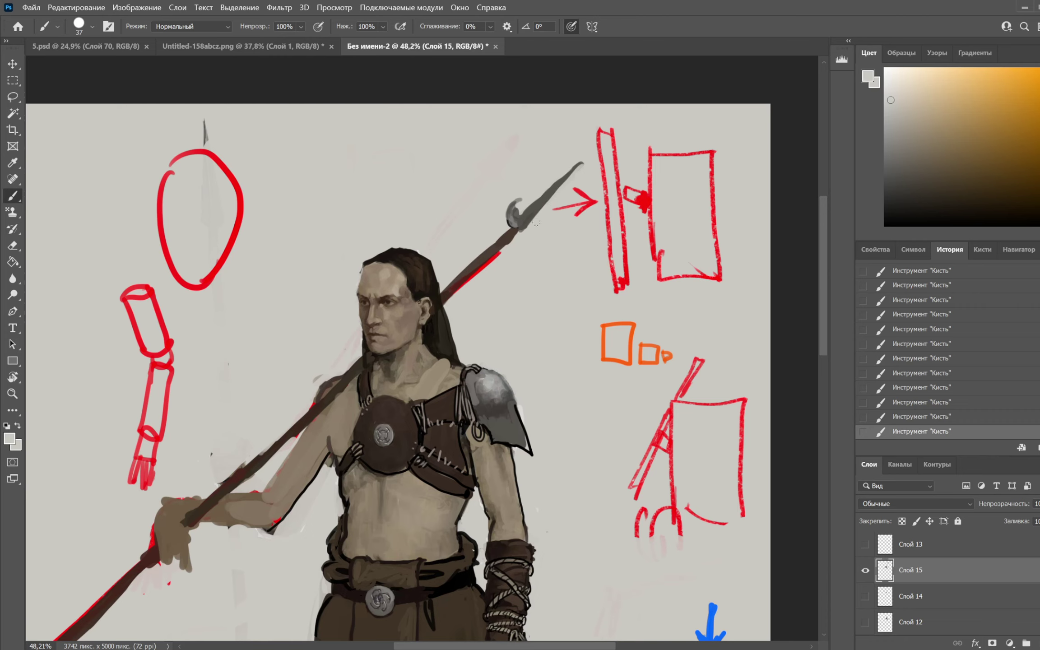
{"action": "left_click_drag", "start_coordinate": [594, 155], "coordinate": [652, 102]}
{"action": "left_click", "coordinate": [597, 149], "text": "alt"}
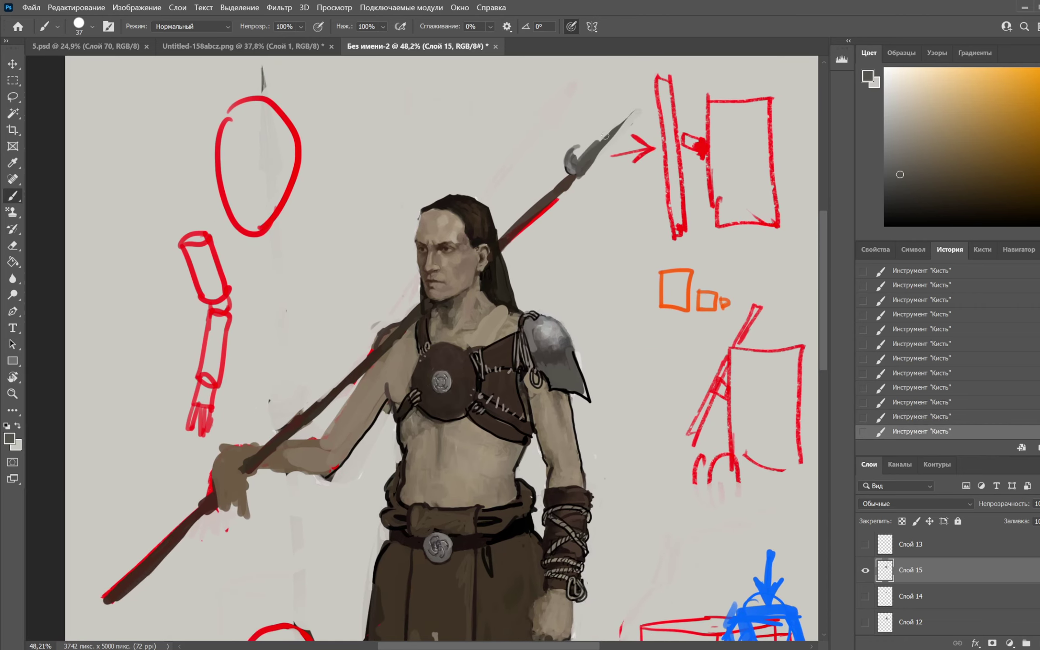
{"action": "left_click_drag", "start_coordinate": [605, 136], "coordinate": [638, 105]}
{"action": "key", "text": "ctrl+z"}
{"action": "key", "text": "ctrl+z"}
Lengthen and widen the spear blade into a pointed leaf shape in dark grey, trimming its edges with the background colour
{"action": "left_click_drag", "start_coordinate": [589, 153], "coordinate": [638, 106]}
{"action": "left_click_drag", "start_coordinate": [632, 113], "coordinate": [586, 171]}
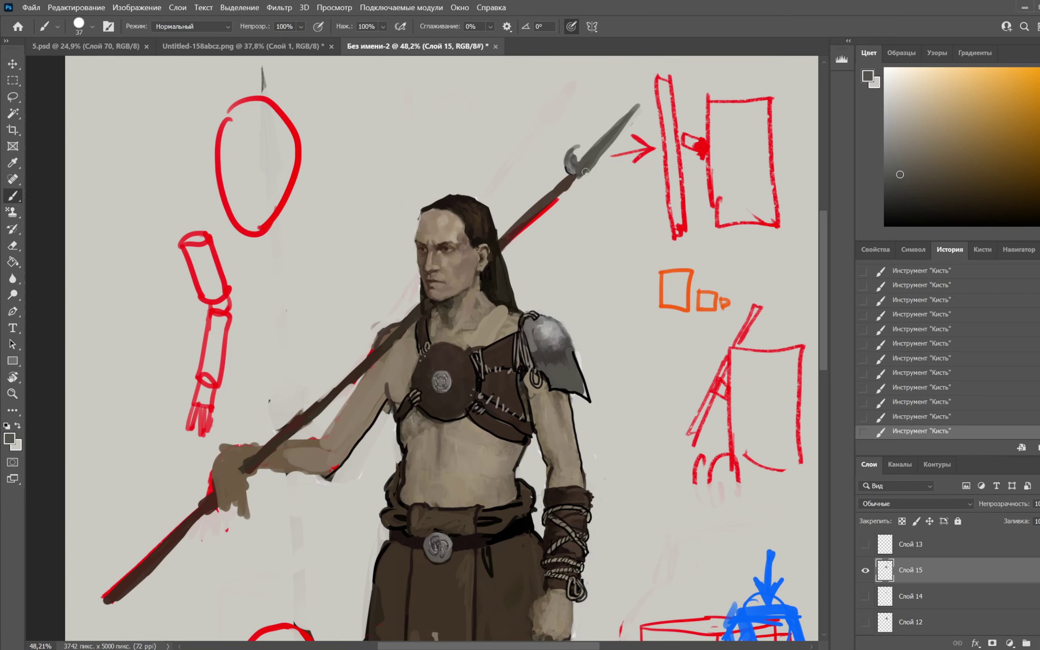
{"action": "left_click", "coordinate": [621, 167], "text": "alt"}
{"action": "left_click_drag", "start_coordinate": [663, 273], "coordinate": [667, 320]}
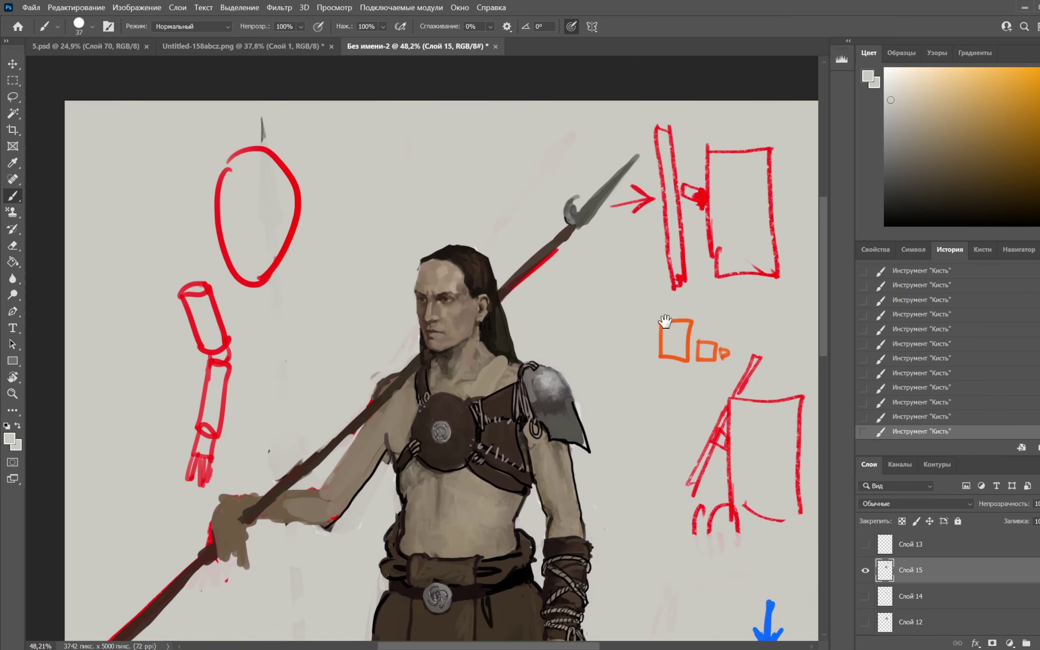
{"action": "left_click", "coordinate": [599, 208], "text": "alt"}
{"action": "left_click_drag", "start_coordinate": [582, 208], "coordinate": [649, 153]}
{"action": "left_click_drag", "start_coordinate": [650, 154], "coordinate": [580, 223]}
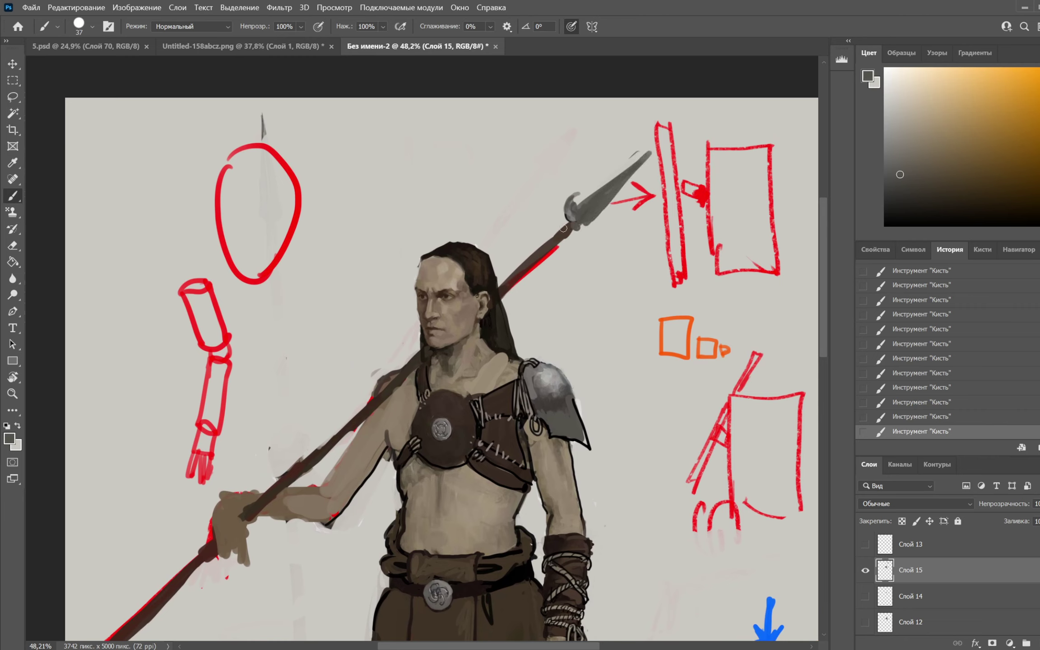
Block in the binding at the spearhead's base with sampled beige using a 25 px brush
{"action": "left_click", "coordinate": [582, 221], "text": "alt"}
{"action": "right_click", "coordinate": [582, 224]}
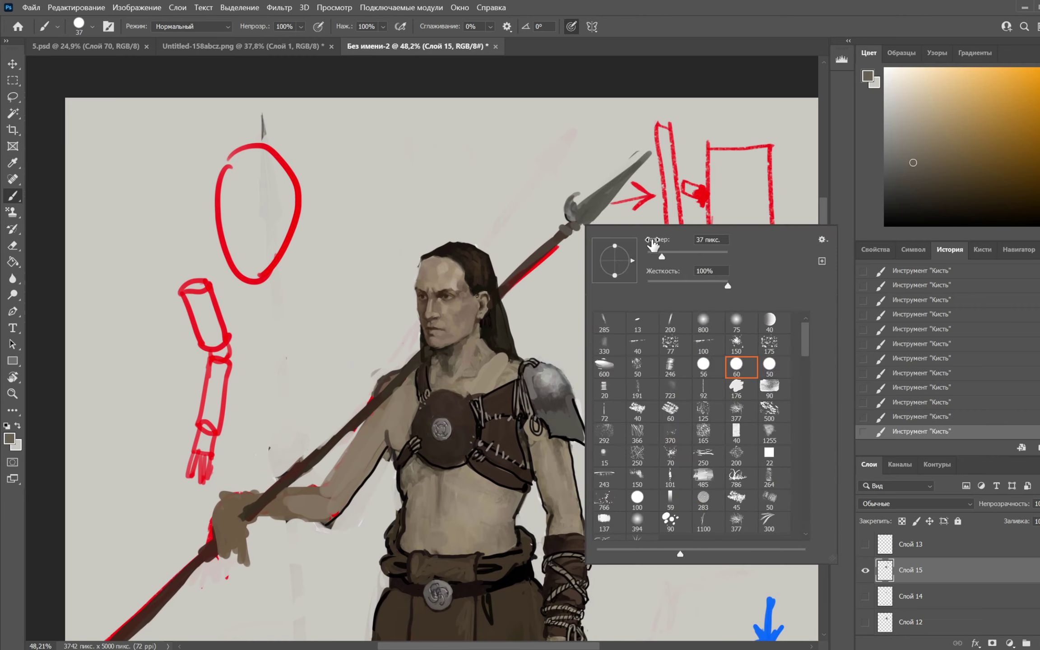
{"action": "left_click_drag", "start_coordinate": [654, 244], "coordinate": [645, 244]}
{"action": "left_click", "coordinate": [487, 412], "text": "alt"}
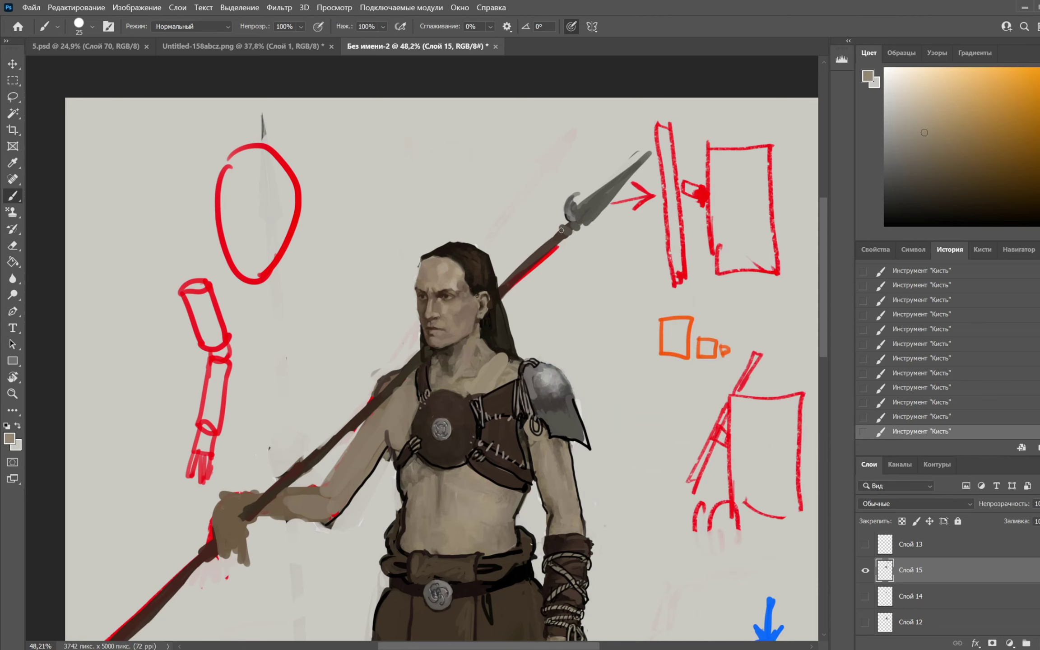
{"action": "left_click", "coordinate": [570, 226], "text": "alt"}
Define the cord coils around the shaft below the spearhead with alternating dark and light beige strokes of a 12 px brush
{"action": "right_click", "coordinate": [569, 226]}
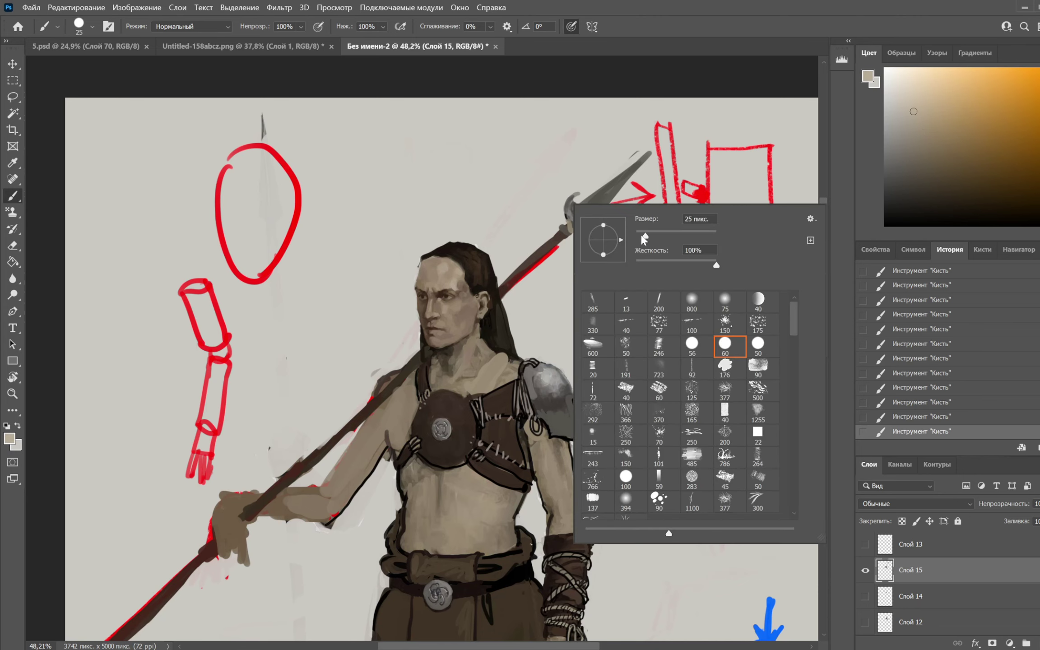
{"action": "left_click_drag", "start_coordinate": [644, 235], "coordinate": [639, 236]}
{"action": "key", "text": "x"}
{"action": "mouse_move", "coordinate": [557, 232]}
{"action": "left_mouse_down"}
{"action": "mouse_move", "coordinate": [567, 238]}
{"action": "mouse_move", "coordinate": [574, 223]}
{"action": "left_mouse_up"}
{"action": "left_click", "coordinate": [569, 229], "text": "alt"}
{"action": "left_click", "coordinate": [562, 229], "text": "alt"}
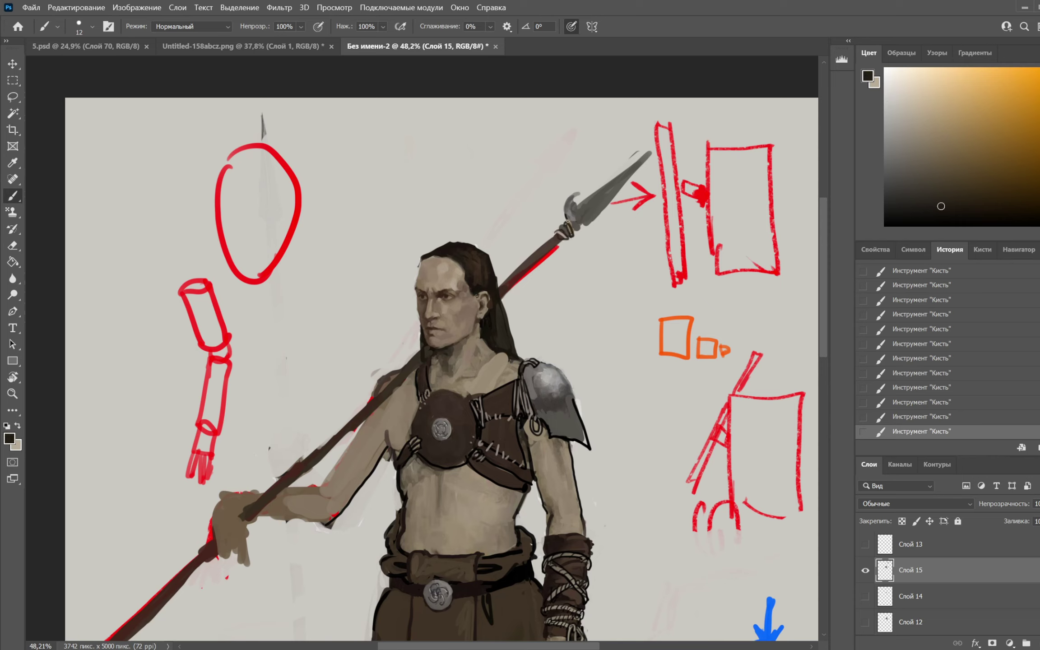
{"action": "key", "text": "x"}
{"action": "key", "text": "x"}
{"action": "key", "text": "x"}
{"action": "key", "text": "x"}
{"action": "key", "text": "x"}
{"action": "key", "text": "x"}
Sketch a construction outline around the lowered hand in orange
{"action": "left_click_drag", "start_coordinate": [634, 282], "coordinate": [627, 202]}
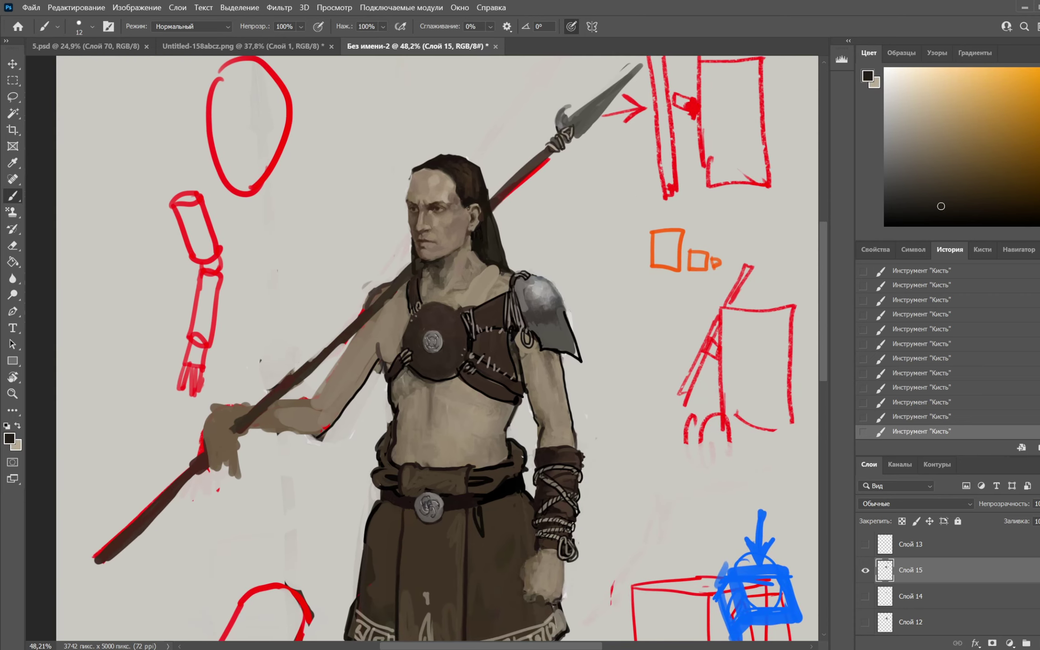
{"action": "left_click_drag", "start_coordinate": [586, 296], "coordinate": [524, 85]}
{"action": "mouse_move", "coordinate": [589, 239]}
{"action": "left_mouse_down"}
{"action": "mouse_move", "coordinate": [564, 239]}
{"action": "mouse_move", "coordinate": [580, 240]}
{"action": "left_mouse_up"}
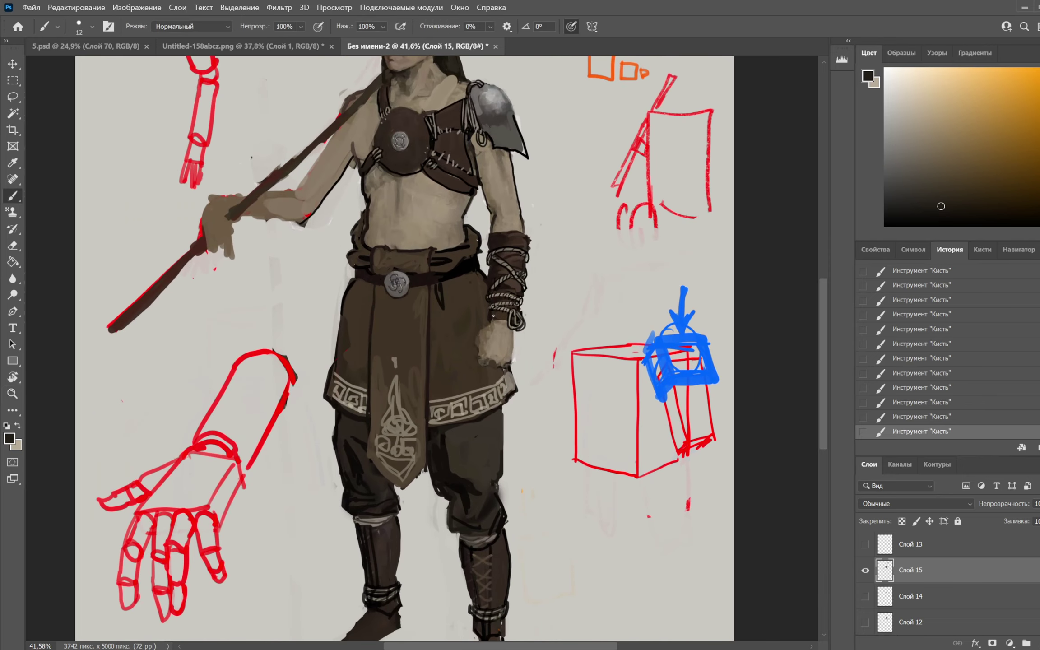
{"action": "scroll", "coordinate": [493, 316], "scroll_direction": "up", "scroll_amount": 2}
{"action": "left_click", "coordinate": [988, 112]}
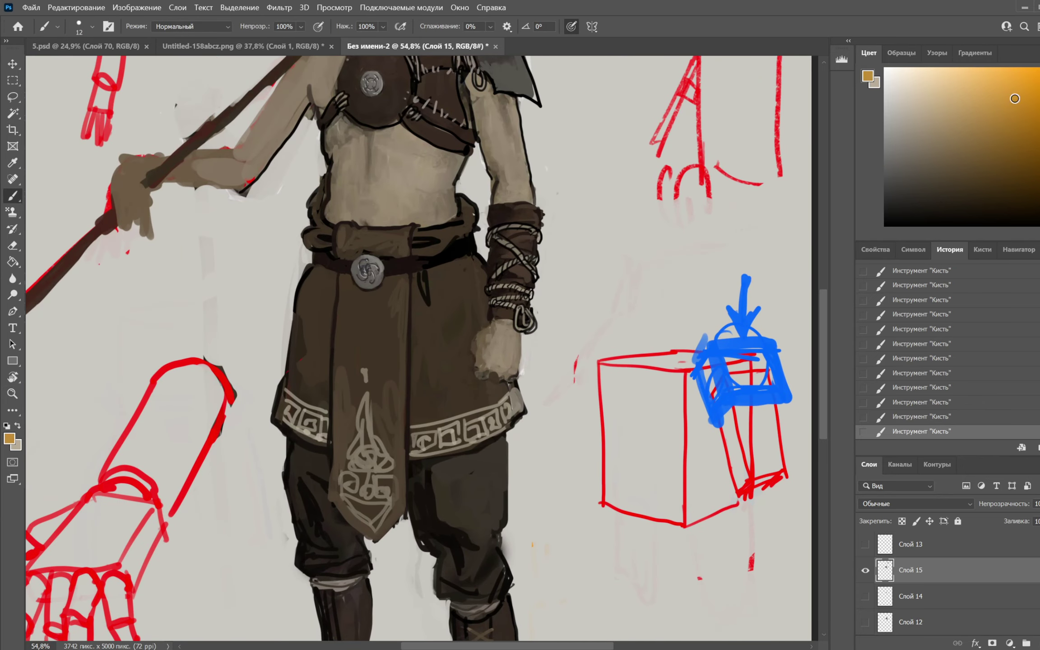
{"action": "mouse_move", "coordinate": [496, 315]}
{"action": "left_mouse_down"}
{"action": "mouse_move", "coordinate": [478, 338]}
{"action": "mouse_move", "coordinate": [475, 377]}
{"action": "mouse_move", "coordinate": [507, 379]}
{"action": "mouse_move", "coordinate": [522, 324]}
{"action": "left_mouse_up"}
{"action": "left_click_drag", "start_coordinate": [474, 381], "coordinate": [499, 382]}
{"action": "mouse_move", "coordinate": [479, 337]}
{"action": "left_mouse_down"}
{"action": "mouse_move", "coordinate": [467, 350]}
{"action": "mouse_move", "coordinate": [474, 366]}
{"action": "left_mouse_up"}
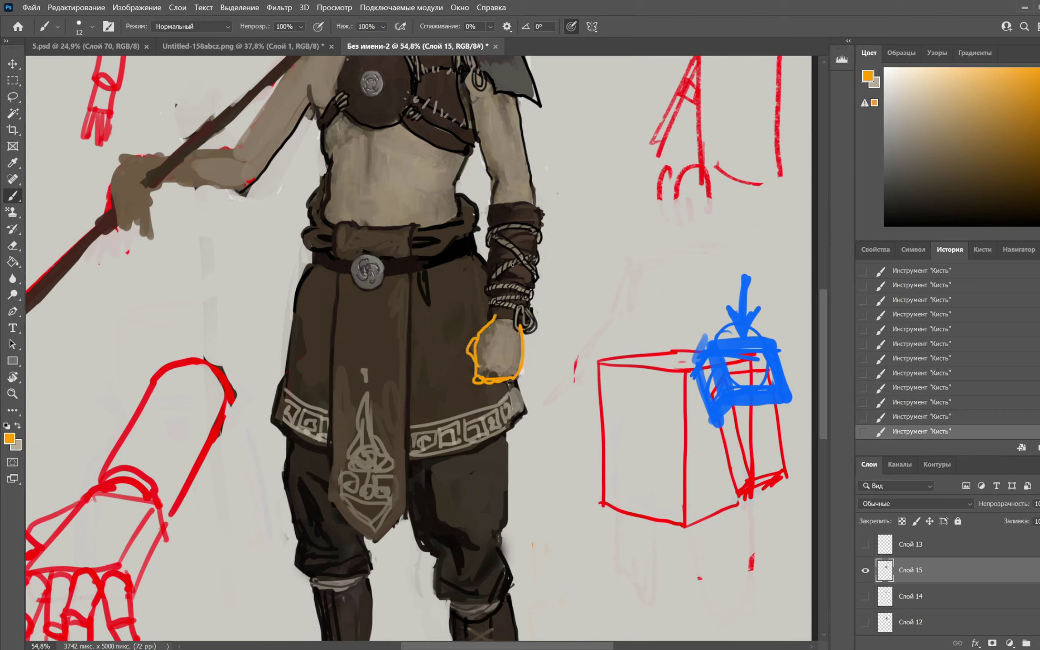
Undo the orange outline strokes around the lowered hand
{"action": "key", "text": "ctrl+z"}
{"action": "key", "text": "ctrl+z"}
{"action": "key", "text": "ctrl+z"}
{"action": "key", "text": "ctrl+z"}
{"action": "key", "text": "ctrl+z"}
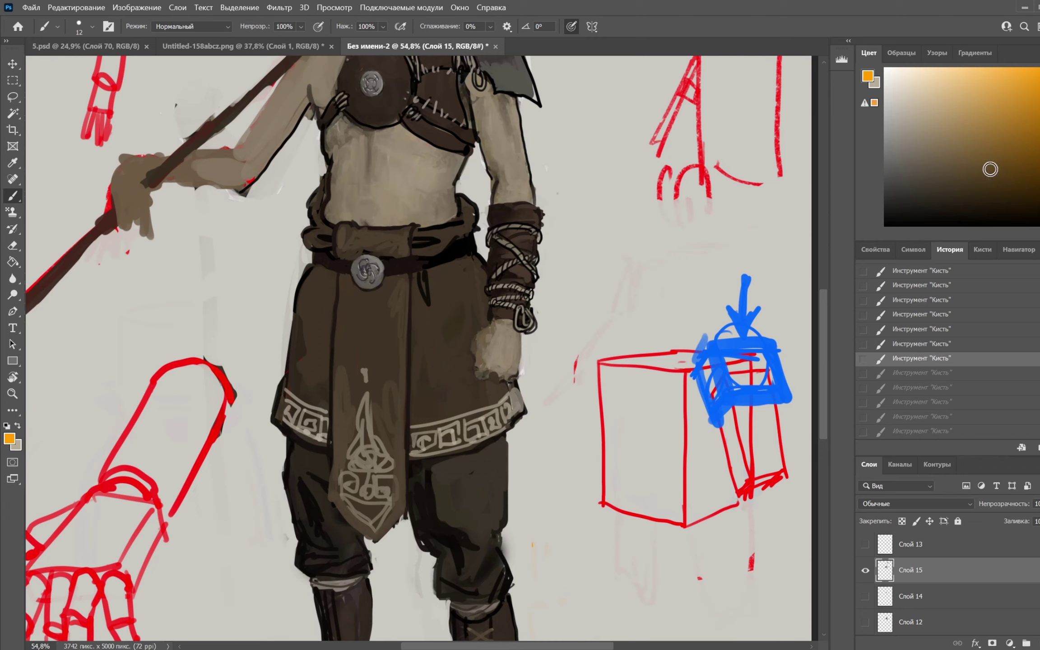
Square off the lowered hand's thumb side and lower edge with a sampled skin tone
{"action": "left_click", "coordinate": [498, 374], "text": "alt"}
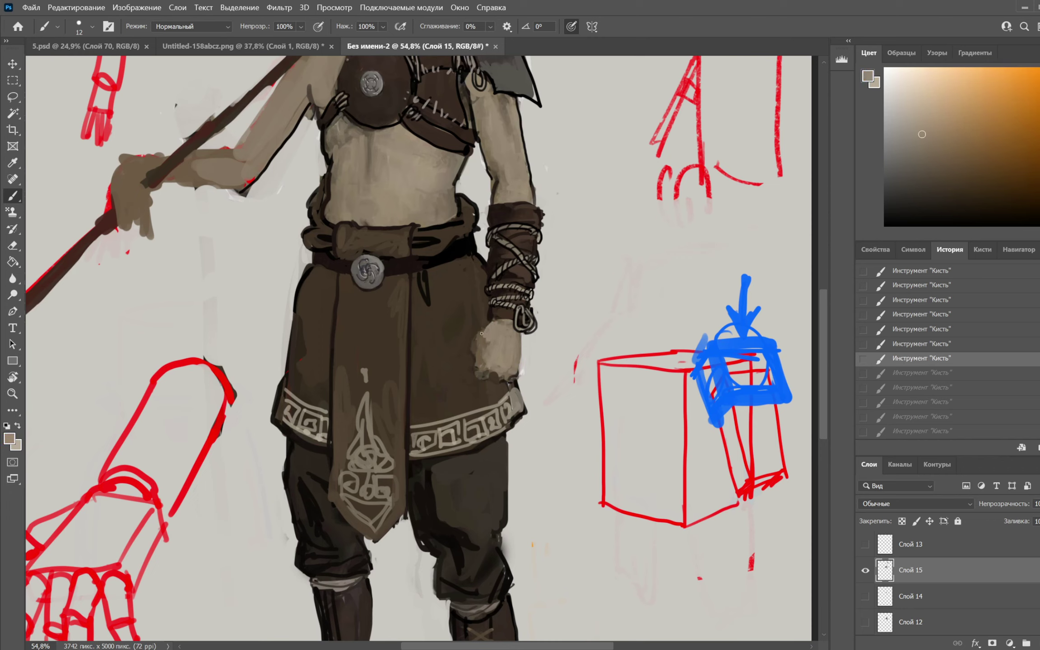
{"action": "mouse_move", "coordinate": [482, 334]}
{"action": "left_mouse_down"}
{"action": "mouse_move", "coordinate": [488, 379]}
{"action": "mouse_move", "coordinate": [510, 377]}
{"action": "mouse_move", "coordinate": [501, 379]}
{"action": "mouse_move", "coordinate": [516, 361]}
{"action": "mouse_move", "coordinate": [495, 366]}
{"action": "left_mouse_up"}
Try an orange direction arrow along the forearm and guide strokes over the lowered hand, and undo them
{"action": "left_click", "coordinate": [1005, 134]}
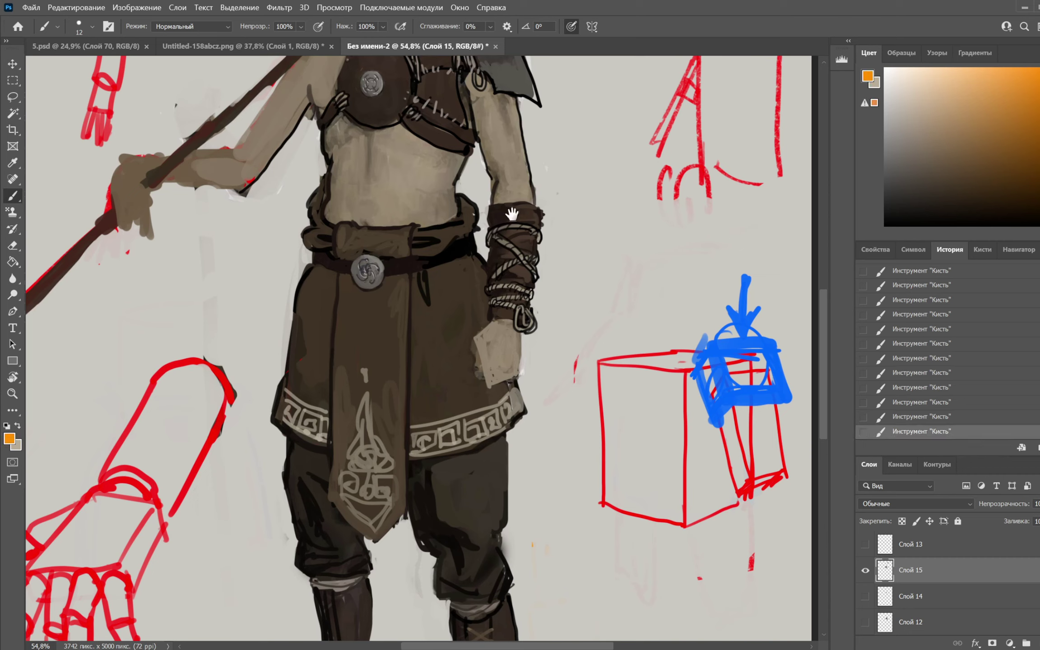
{"action": "mouse_move", "coordinate": [515, 171]}
{"action": "left_mouse_down"}
{"action": "mouse_move", "coordinate": [494, 325]}
{"action": "mouse_move", "coordinate": [510, 195]}
{"action": "left_mouse_up"}
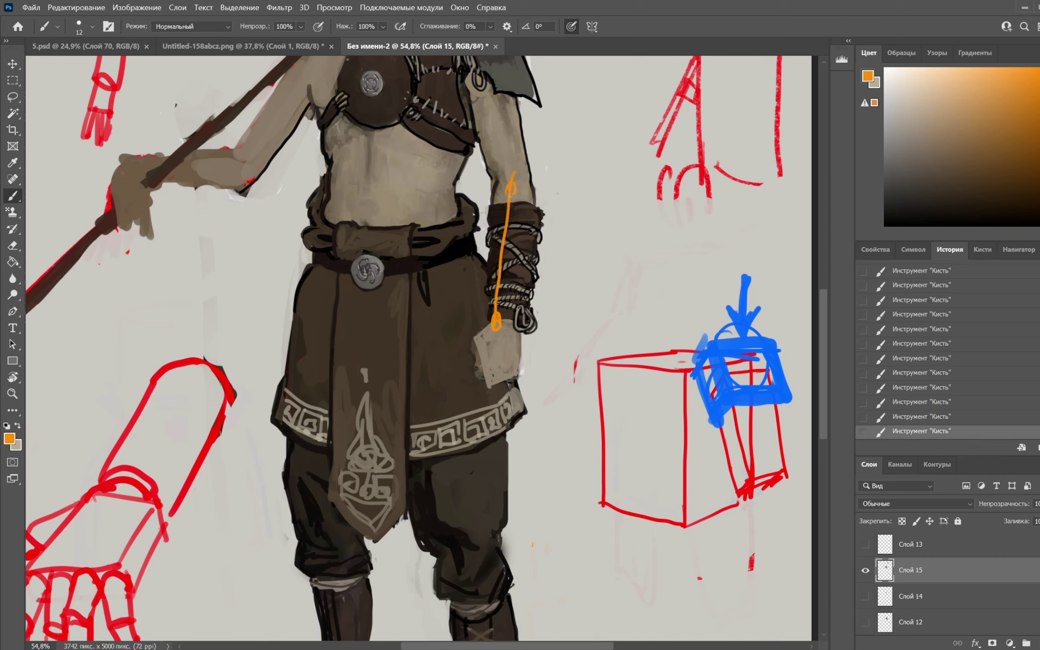
{"action": "mouse_move", "coordinate": [485, 319]}
{"action": "left_mouse_down"}
{"action": "mouse_move", "coordinate": [476, 355]}
{"action": "mouse_move", "coordinate": [508, 370]}
{"action": "mouse_move", "coordinate": [505, 332]}
{"action": "mouse_move", "coordinate": [511, 376]}
{"action": "left_mouse_up"}
{"action": "key", "text": "ctrl+z"}
{"action": "key", "text": "ctrl+z"}
{"action": "key", "text": "ctrl+z"}
{"action": "key", "text": "ctrl+z"}
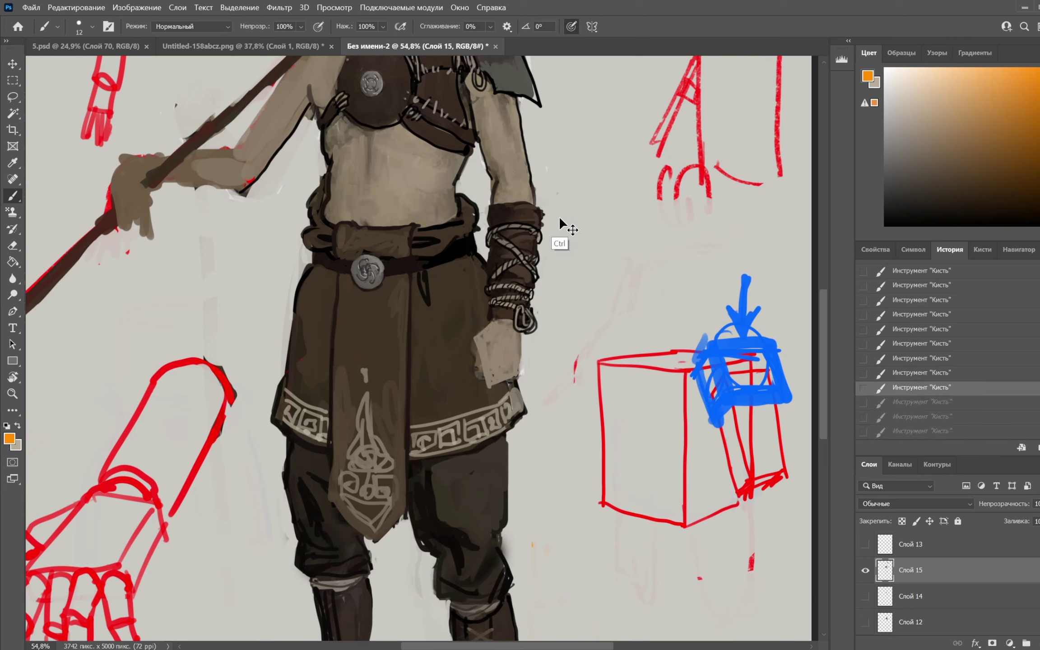
Reshape the lowered hand's thumb side with short strokes in sampled skin and dark skirt tones
{"action": "left_click", "coordinate": [483, 344], "text": "alt"}
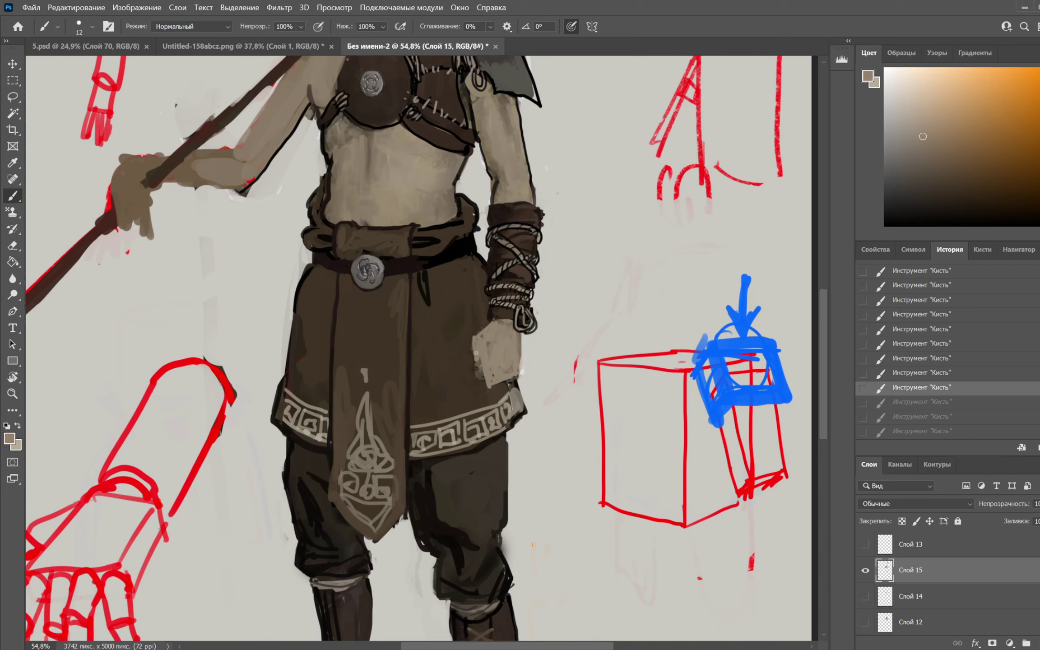
{"action": "key", "text": "ctrl+shift+z"}
{"action": "key", "text": "ctrl+shift+z"}
{"action": "key", "text": "ctrl+shift+z"}
{"action": "left_click", "coordinate": [468, 363], "text": "alt"}
{"action": "key", "text": "x"}
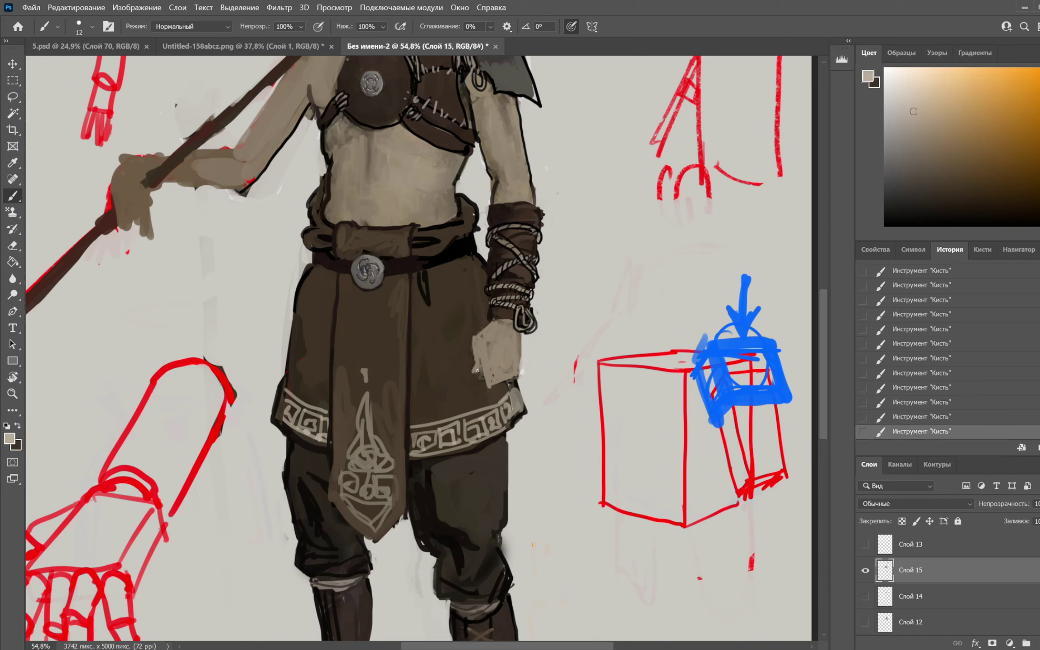
{"action": "left_click_drag", "start_coordinate": [474, 373], "coordinate": [479, 360]}
{"action": "left_click", "coordinate": [478, 361], "text": "alt"}
{"action": "left_click", "coordinate": [480, 382], "text": "alt"}
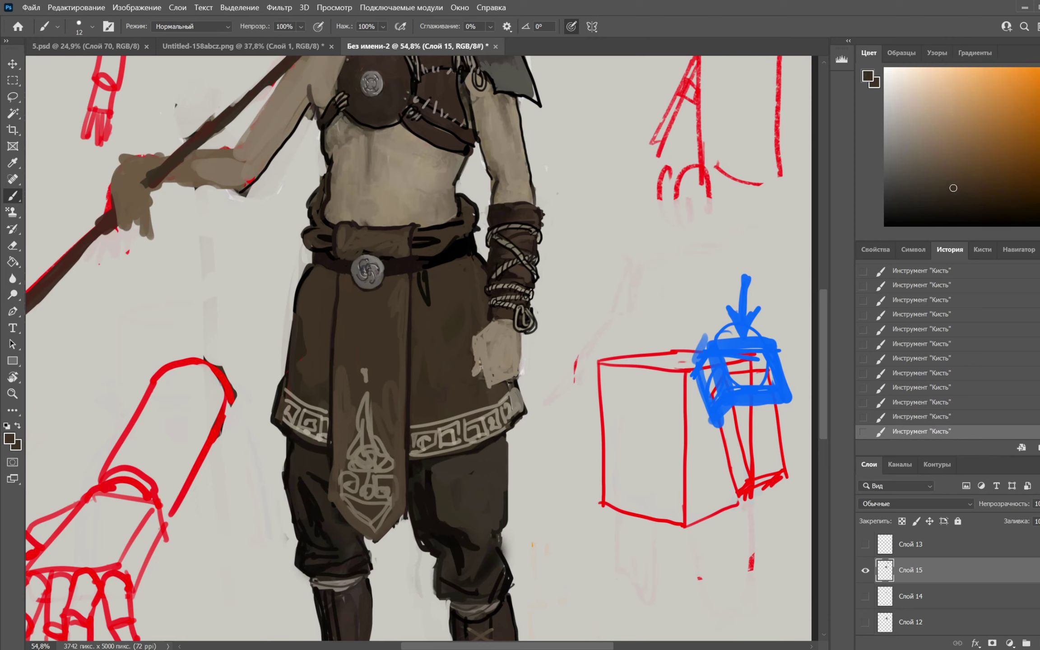
Define the lowered hand's fingertips and outer edge with sampled skin and dark brown tones
{"action": "left_click", "coordinate": [495, 380], "text": "alt"}
{"action": "mouse_move", "coordinate": [489, 384]}
{"action": "left_mouse_down"}
{"action": "mouse_move", "coordinate": [492, 393]}
{"action": "mouse_move", "coordinate": [496, 384]}
{"action": "left_mouse_up"}
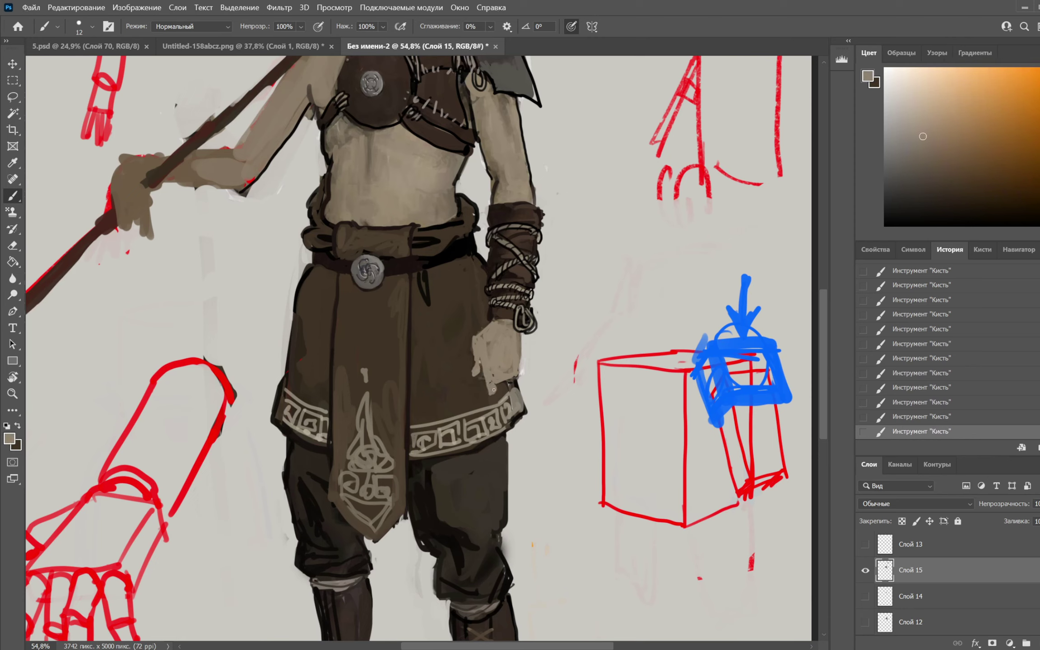
{"action": "left_click", "coordinate": [517, 379], "text": "alt"}
{"action": "left_click_drag", "start_coordinate": [520, 335], "coordinate": [519, 377]}
{"action": "left_click_drag", "start_coordinate": [578, 181], "coordinate": [573, 233]}
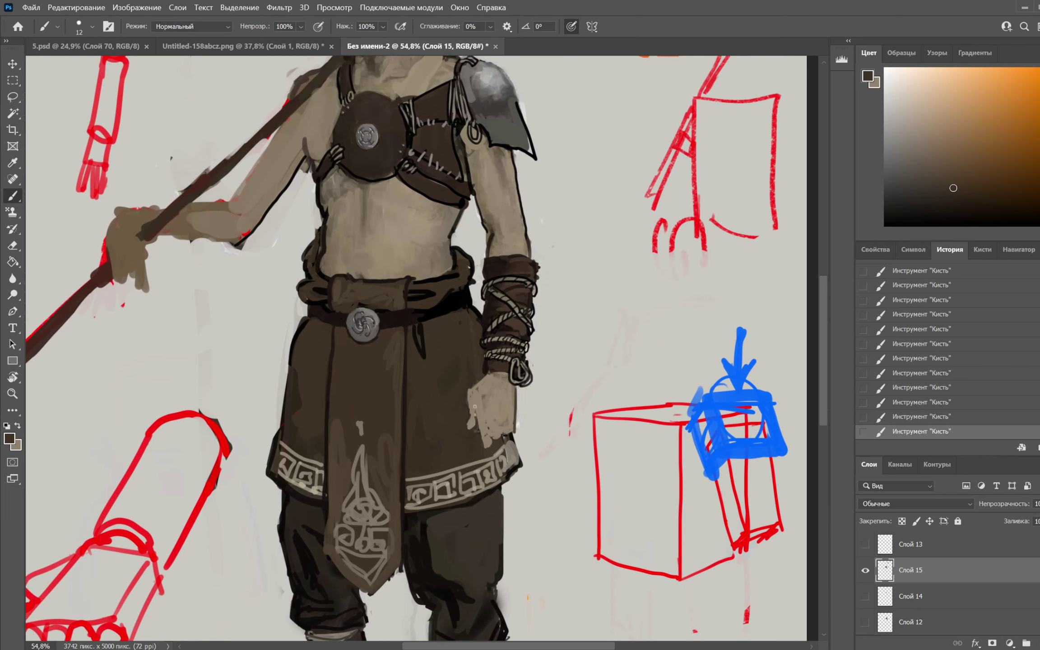
{"action": "key", "text": "ctrl+z"}
{"action": "mouse_move", "coordinate": [502, 433]}
{"action": "left_mouse_down"}
{"action": "mouse_move", "coordinate": [514, 429]}
{"action": "mouse_move", "coordinate": [516, 388]}
{"action": "mouse_move", "coordinate": [515, 407]}
{"action": "left_mouse_up"}
{"action": "key", "text": "x"}
{"action": "key", "text": "x"}
Shape the knuckles and fingers of the spear-holding hand with a 48 px brush and sampled skin and background tones
{"action": "right_click", "coordinate": [523, 314]}
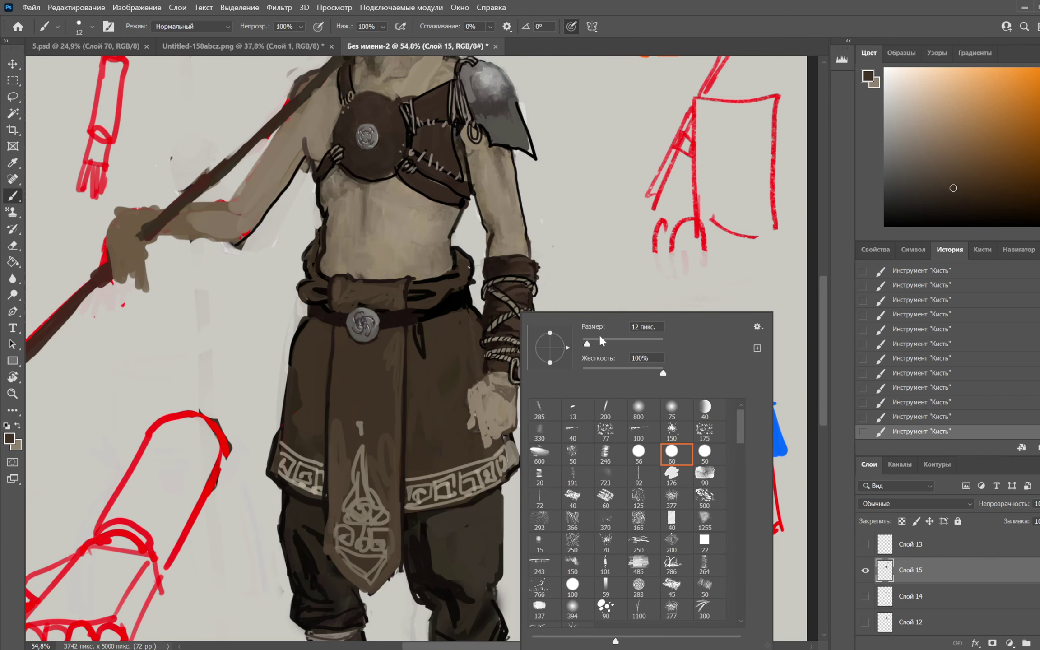
{"action": "left_click", "coordinate": [601, 340]}
{"action": "left_click", "coordinate": [482, 427]}
{"action": "left_click_drag", "start_coordinate": [500, 390], "coordinate": [622, 475]}
{"action": "left_click", "coordinate": [393, 282], "text": "alt"}
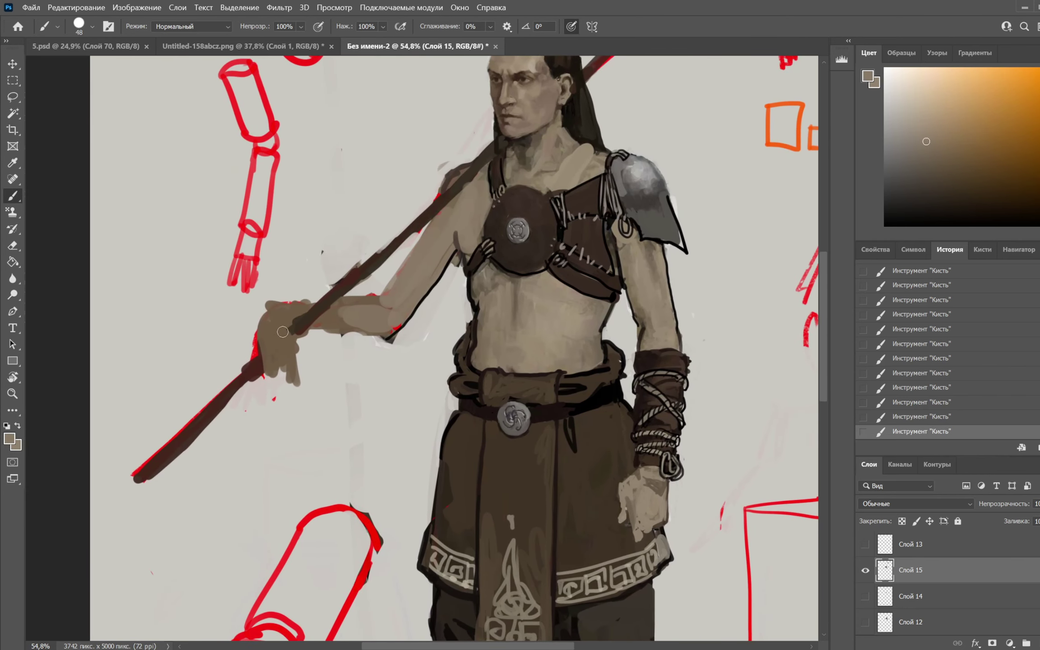
{"action": "mouse_move", "coordinate": [284, 329]}
{"action": "left_mouse_down"}
{"action": "mouse_move", "coordinate": [254, 349]}
{"action": "mouse_move", "coordinate": [261, 379]}
{"action": "mouse_move", "coordinate": [227, 376]}
{"action": "mouse_move", "coordinate": [232, 394]}
{"action": "mouse_move", "coordinate": [260, 404]}
{"action": "mouse_move", "coordinate": [239, 400]}
{"action": "mouse_move", "coordinate": [228, 356]}
{"action": "mouse_move", "coordinate": [249, 331]}
{"action": "left_mouse_up"}
{"action": "left_click", "coordinate": [240, 401], "text": "alt"}
{"action": "left_click", "coordinate": [241, 396]}
{"action": "left_click", "coordinate": [235, 385], "text": "alt"}
{"action": "left_click", "coordinate": [228, 385], "text": "alt"}
{"action": "right_click", "coordinate": [268, 330]}
{"action": "left_click", "coordinate": [236, 370]}
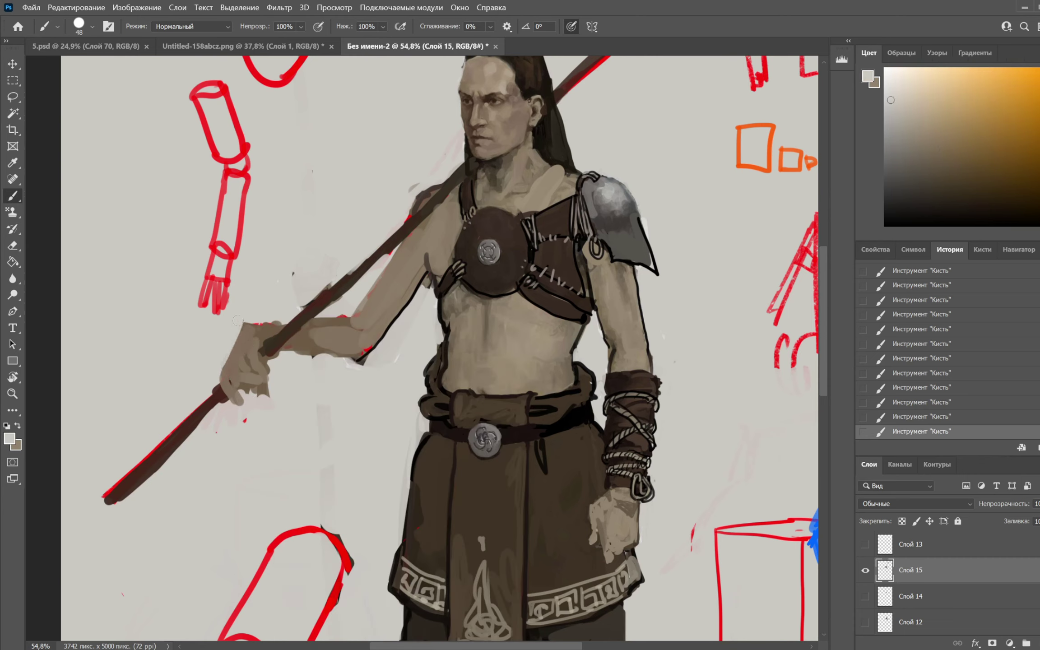
Refine the back of the spear-holding hand with a 36 px brush and a sampled skin tone
{"action": "left_click", "coordinate": [253, 345], "text": "alt"}
{"action": "right_click", "coordinate": [263, 331]}
{"action": "left_click_drag", "start_coordinate": [360, 309], "coordinate": [355, 308]}
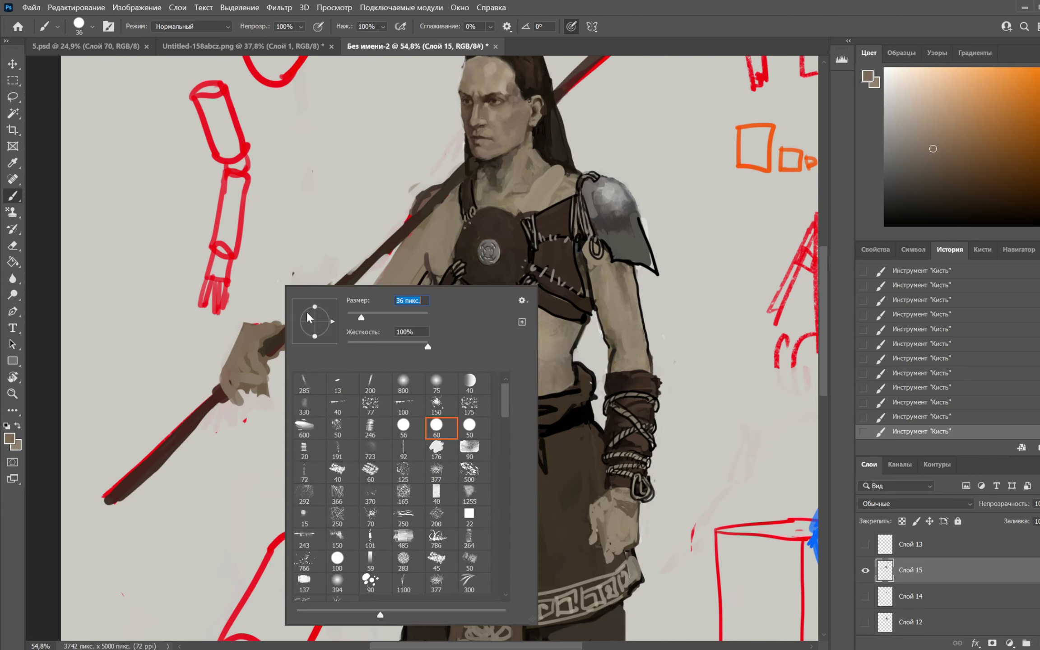
{"action": "left_click", "coordinate": [262, 328]}
{"action": "left_click", "coordinate": [266, 312], "text": "alt"}
Add a new layer above Слой 15 and get the Brush ready for marking up the whole figure
{"action": "key", "text": "z"}
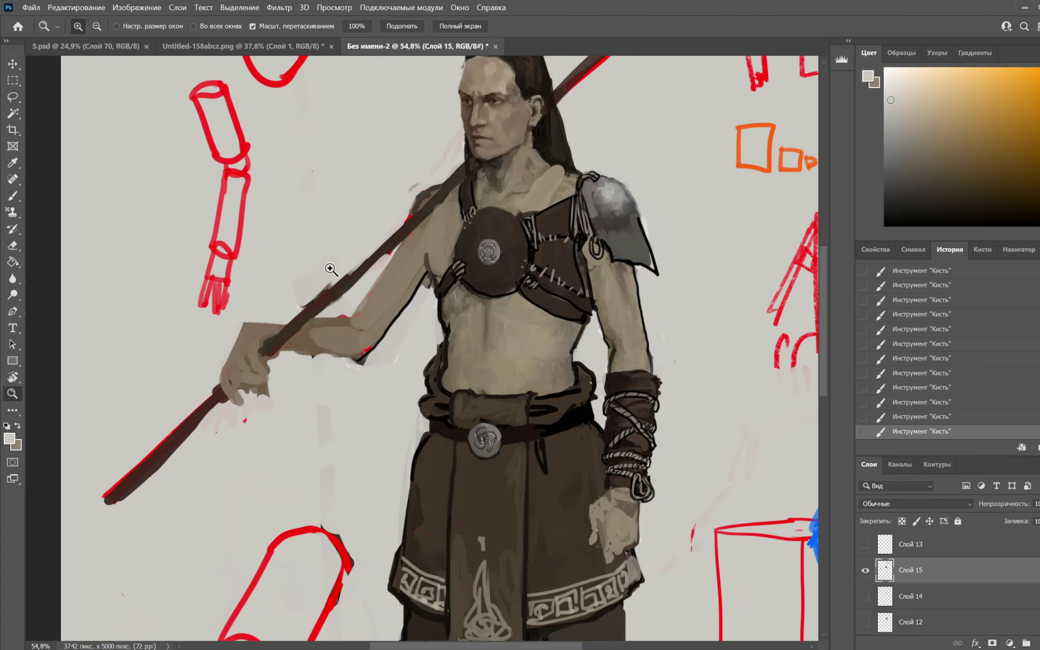
{"action": "left_click_drag", "start_coordinate": [566, 292], "coordinate": [479, 291]}
{"action": "left_click_drag", "start_coordinate": [612, 356], "coordinate": [659, 336]}
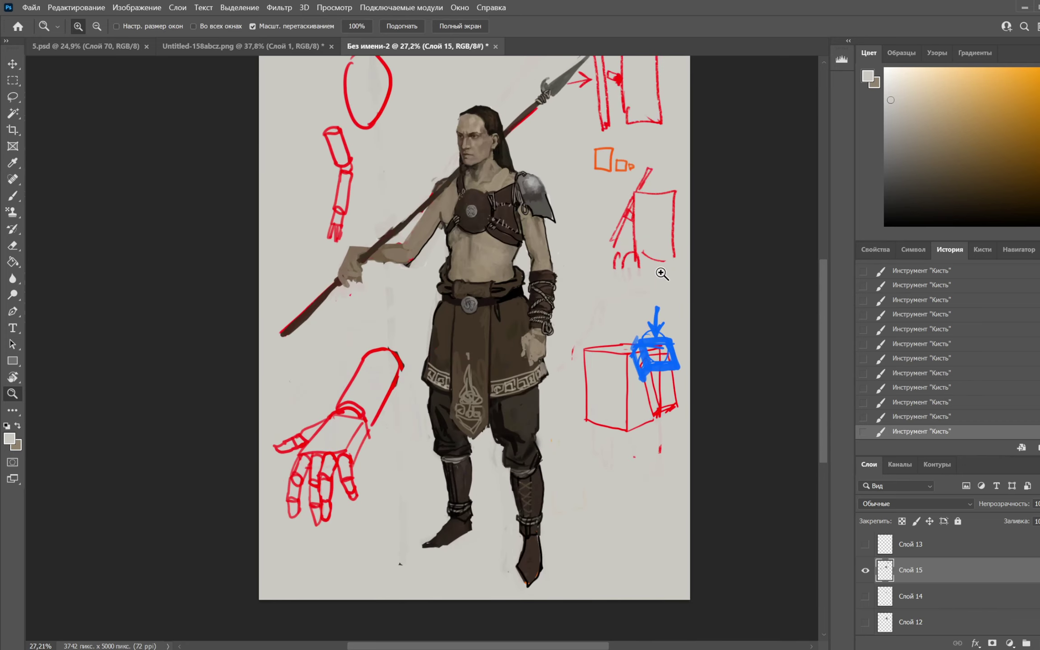
{"action": "left_click_drag", "start_coordinate": [647, 253], "coordinate": [636, 273]}
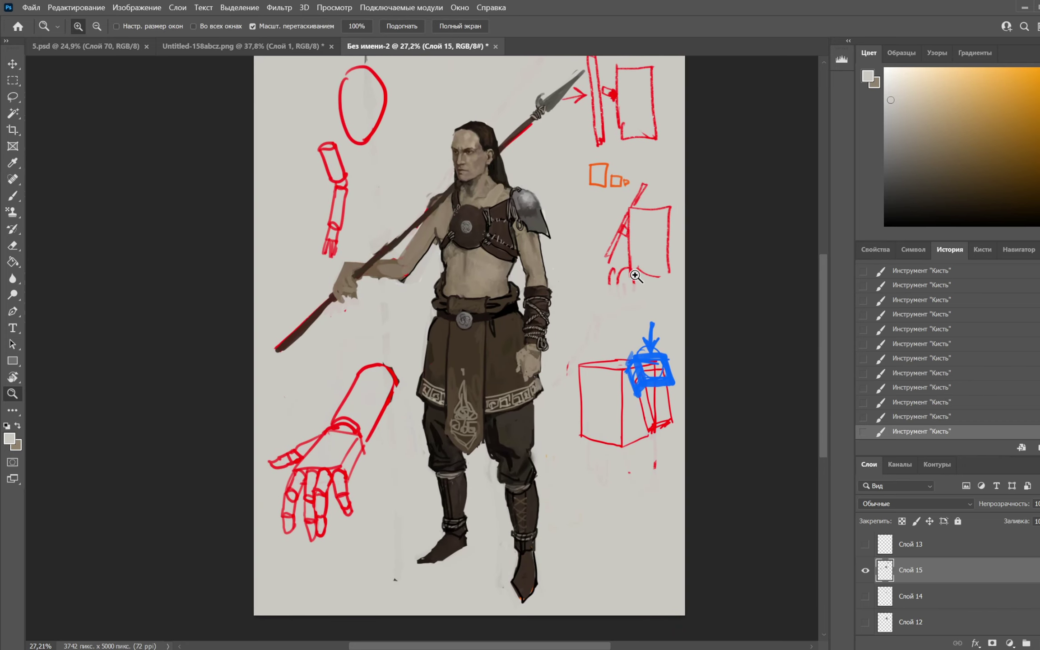
{"action": "left_click_drag", "start_coordinate": [676, 227], "coordinate": [674, 237]}
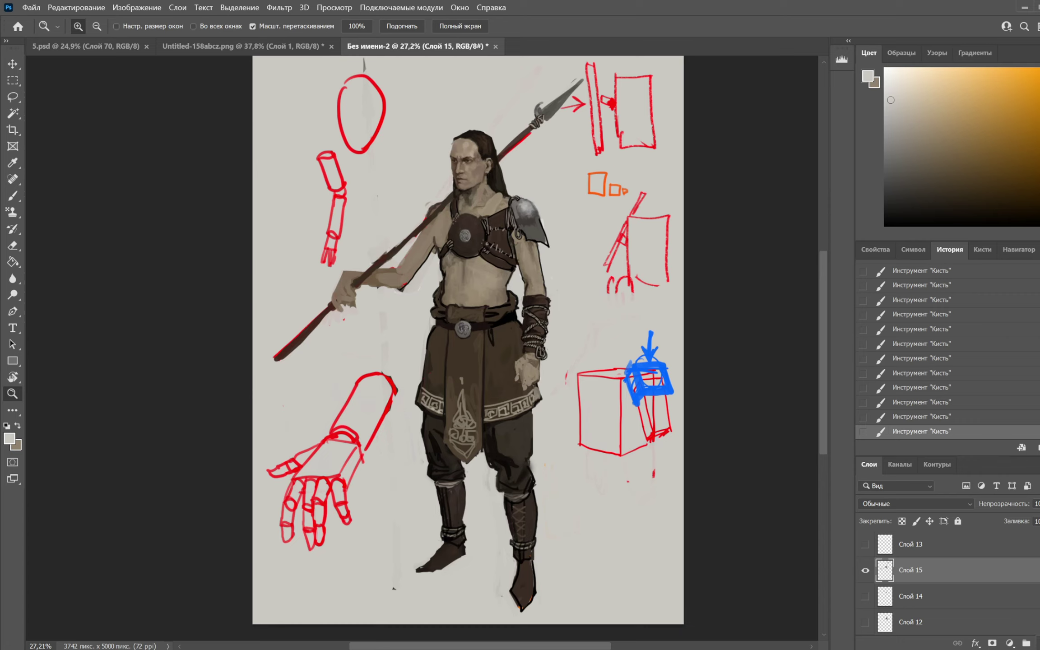
{"action": "left_click", "coordinate": [1037, 642]}
{"action": "key", "text": "b"}
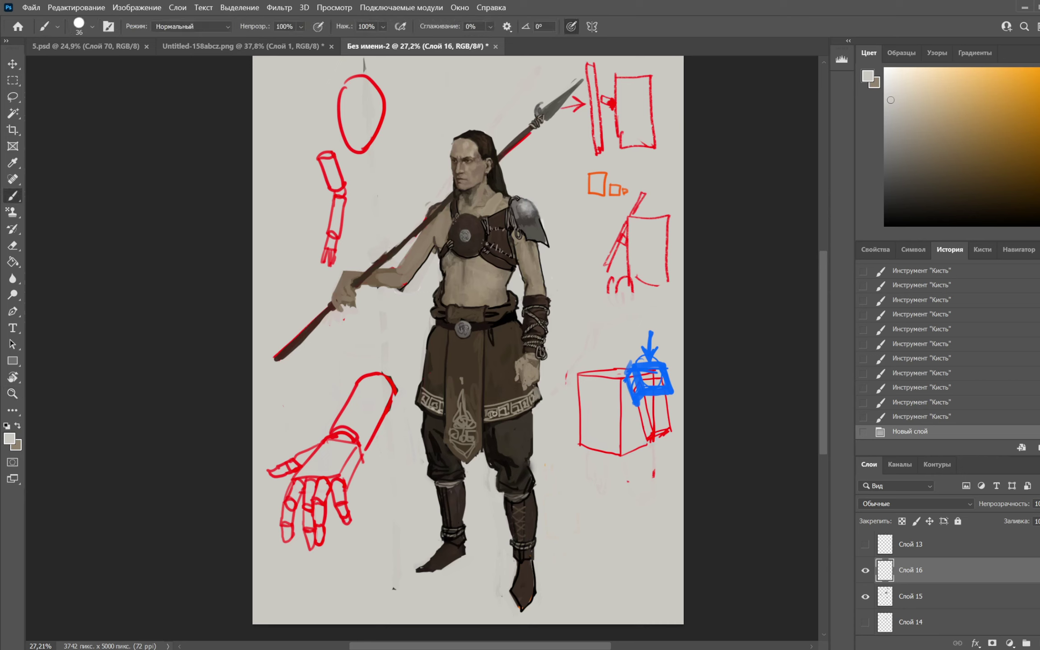
Try sampled dark strokes over the skirt's hem and the chest harness with a 97 px brush, and undo them
{"action": "left_click", "coordinate": [497, 397]}
{"action": "key", "text": "ctrl+z"}
{"action": "left_click", "coordinate": [487, 477], "text": "alt"}
{"action": "mouse_move", "coordinate": [498, 395]}
{"action": "left_mouse_down"}
{"action": "mouse_move", "coordinate": [498, 421]}
{"action": "mouse_move", "coordinate": [549, 387]}
{"action": "left_mouse_up"}
{"action": "right_click", "coordinate": [524, 367]}
{"action": "left_click", "coordinate": [629, 345]}
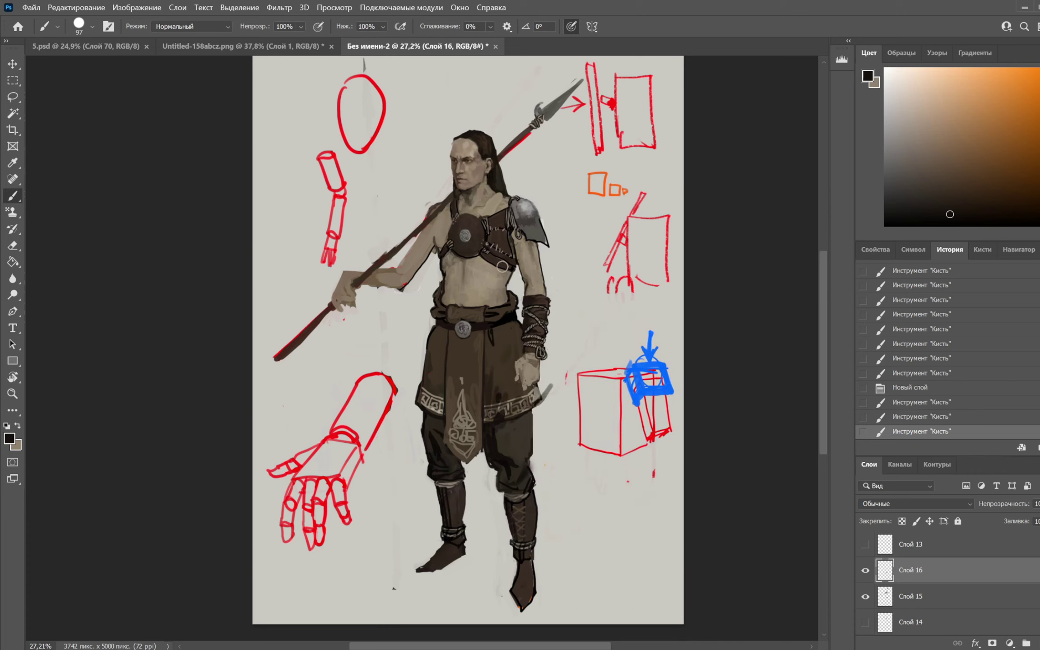
{"action": "mouse_move", "coordinate": [493, 234]}
{"action": "left_mouse_down"}
{"action": "mouse_move", "coordinate": [516, 237]}
{"action": "mouse_move", "coordinate": [501, 213]}
{"action": "mouse_move", "coordinate": [473, 221]}
{"action": "mouse_move", "coordinate": [452, 209]}
{"action": "mouse_move", "coordinate": [452, 240]}
{"action": "left_mouse_up"}
{"action": "key", "text": "ctrl+z"}
{"action": "key", "text": "ctrl+z"}
{"action": "key", "text": "ctrl+z"}
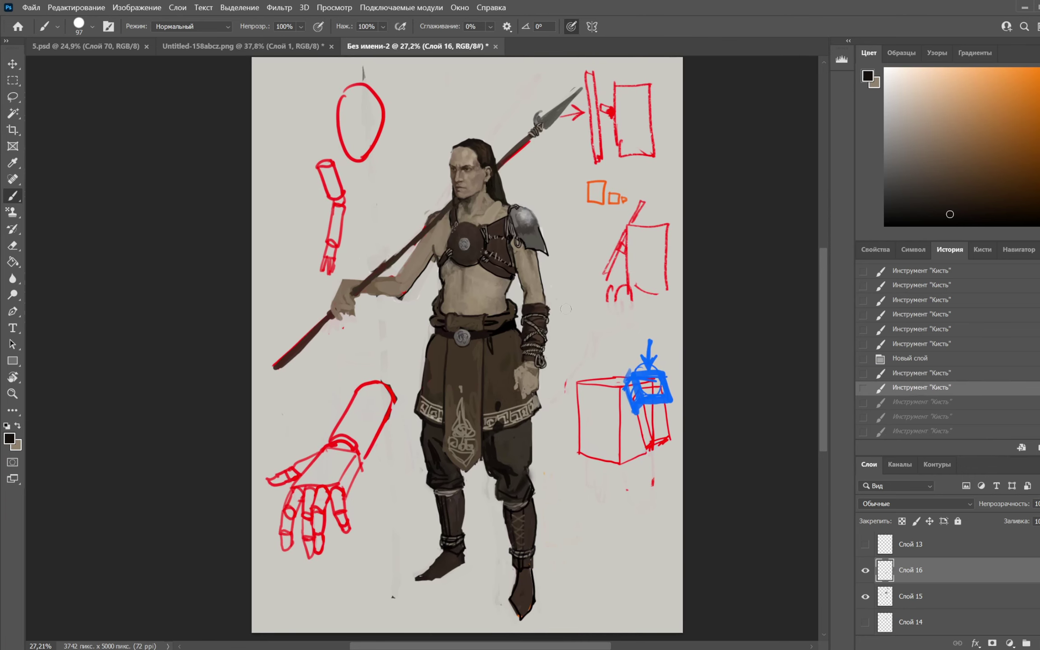
Try a large orange loop around the front of the skirt with a 26 px brush, and undo it
{"action": "right_click", "coordinate": [542, 301]}
{"action": "left_click_drag", "start_coordinate": [615, 336], "coordinate": [592, 339]}
{"action": "left_click", "coordinate": [530, 329]}
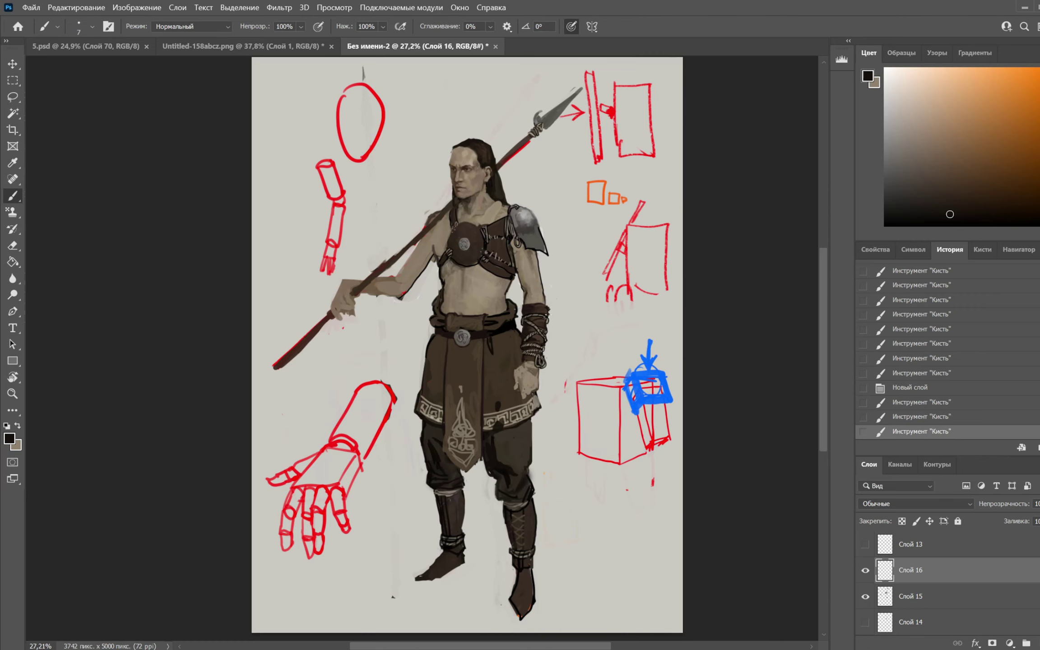
{"action": "right_click", "coordinate": [524, 314]}
{"action": "left_click_drag", "start_coordinate": [591, 343], "coordinate": [597, 344]}
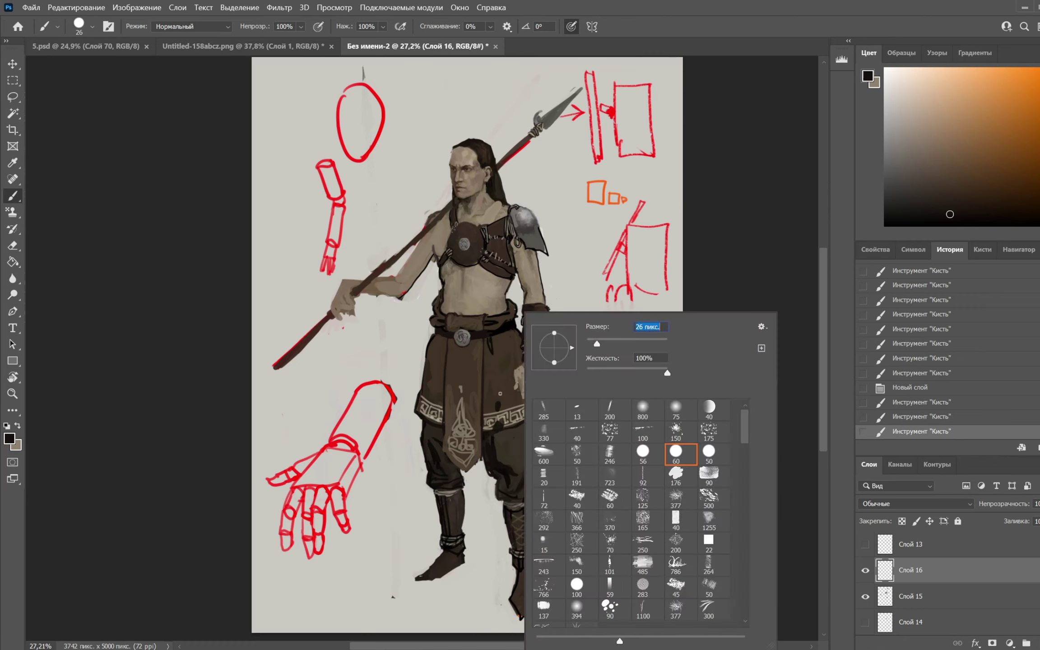
{"action": "left_click", "coordinate": [500, 393]}
{"action": "left_click", "coordinate": [1037, 69]}
{"action": "mouse_move", "coordinate": [477, 344]}
{"action": "left_mouse_down"}
{"action": "mouse_move", "coordinate": [520, 442]}
{"action": "mouse_move", "coordinate": [444, 377]}
{"action": "left_mouse_up"}
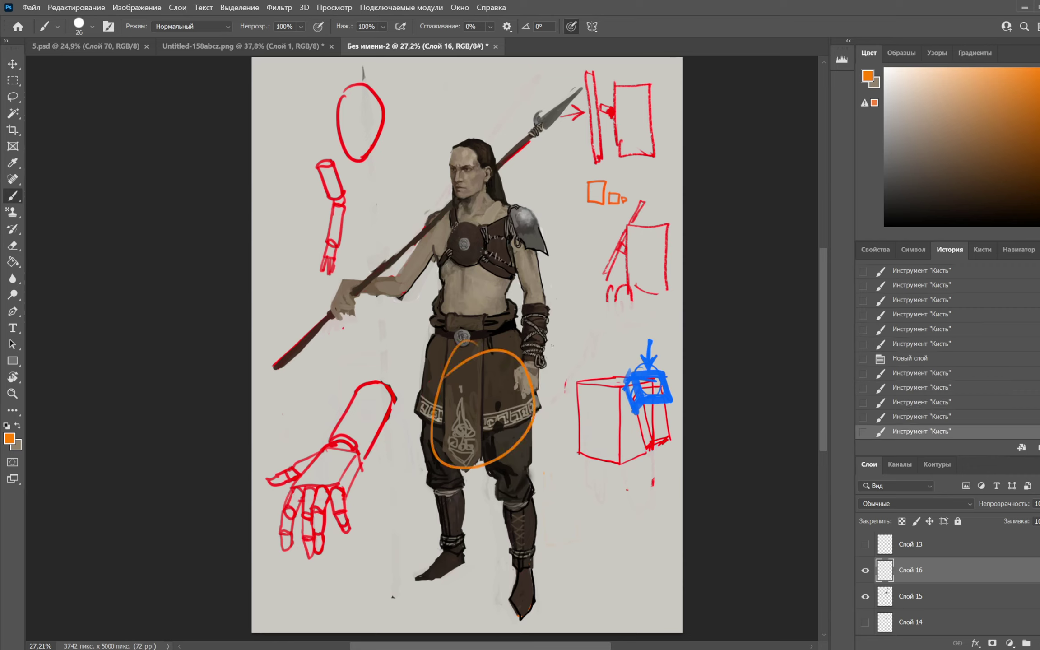
{"action": "key", "text": "ctrl+z"}
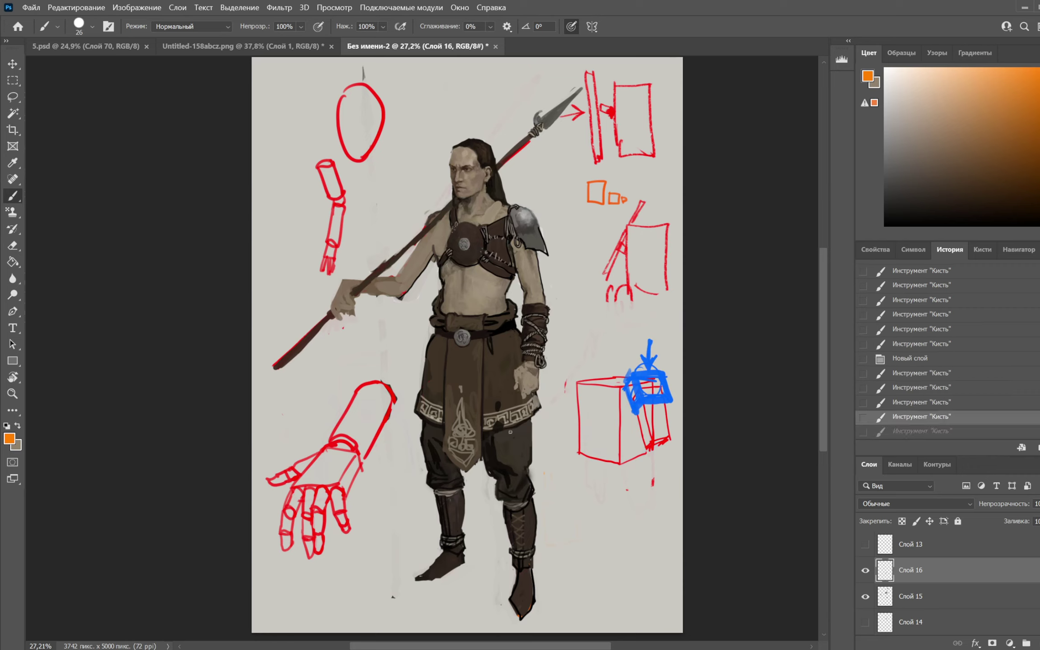
Try small orange circles at the skirt's patterned border and an orange band around the ankle, and undo them
{"action": "left_click_drag", "start_coordinate": [500, 421], "coordinate": [502, 400]}
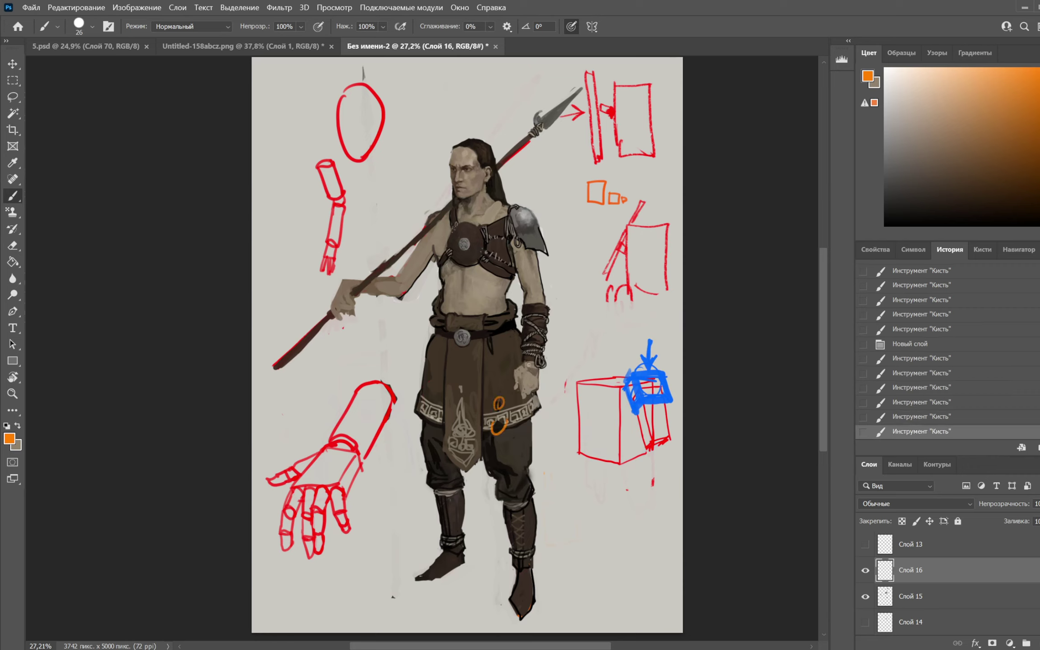
{"action": "key", "text": "ctrl+z"}
{"action": "key", "text": "ctrl+z"}
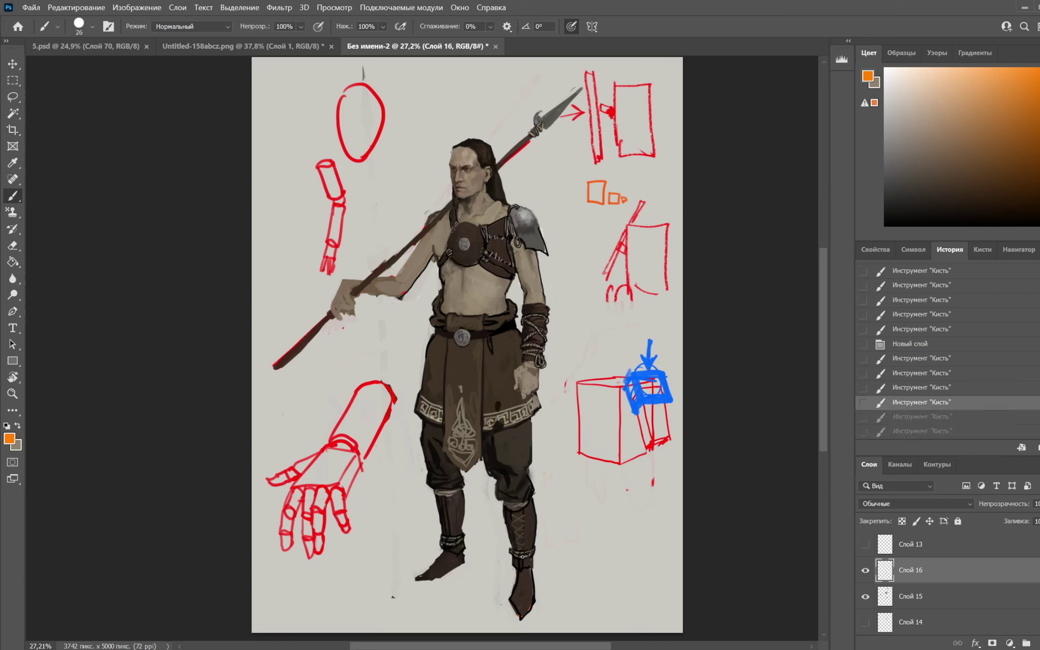
{"action": "mouse_move", "coordinate": [504, 522]}
{"action": "left_mouse_down"}
{"action": "mouse_move", "coordinate": [528, 508]}
{"action": "mouse_move", "coordinate": [530, 553]}
{"action": "left_mouse_up"}
{"action": "key", "text": "ctrl+z"}
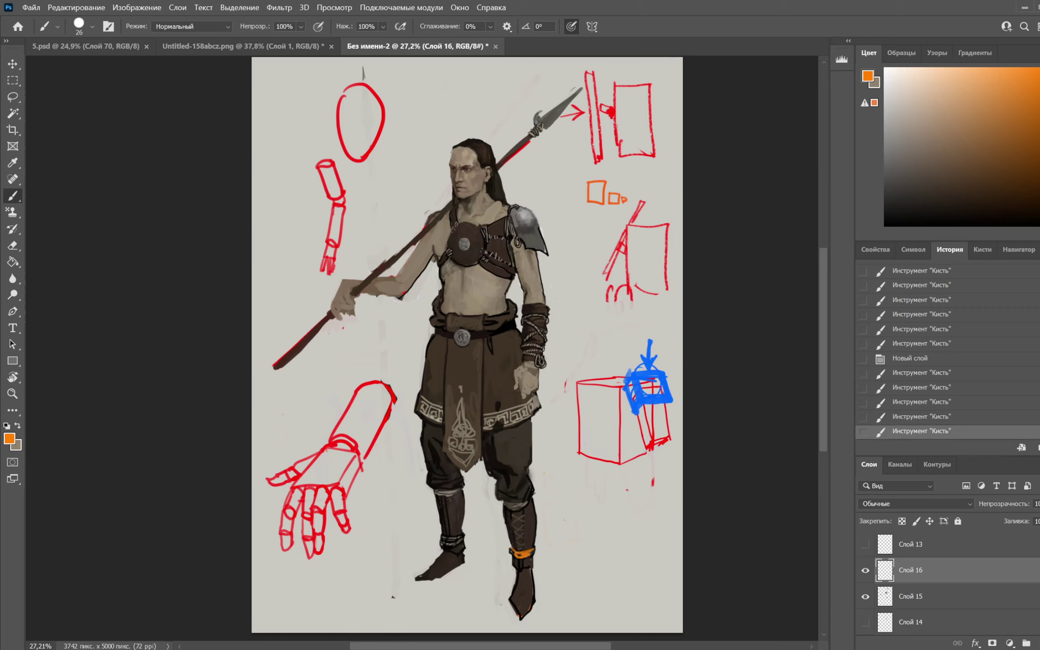
{"action": "key", "text": "ctrl+z"}
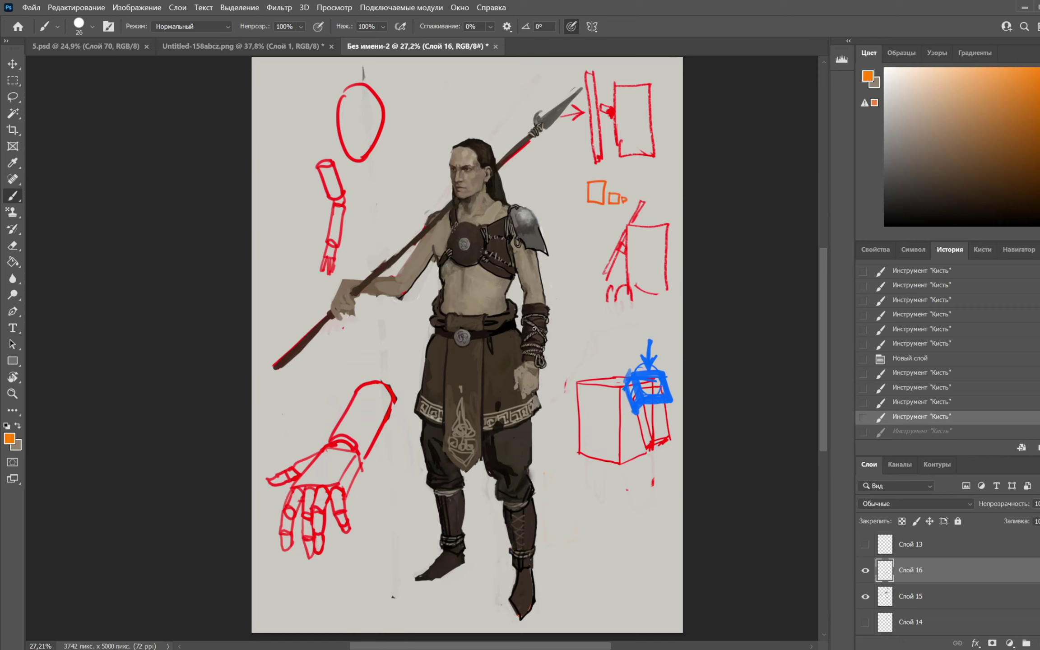